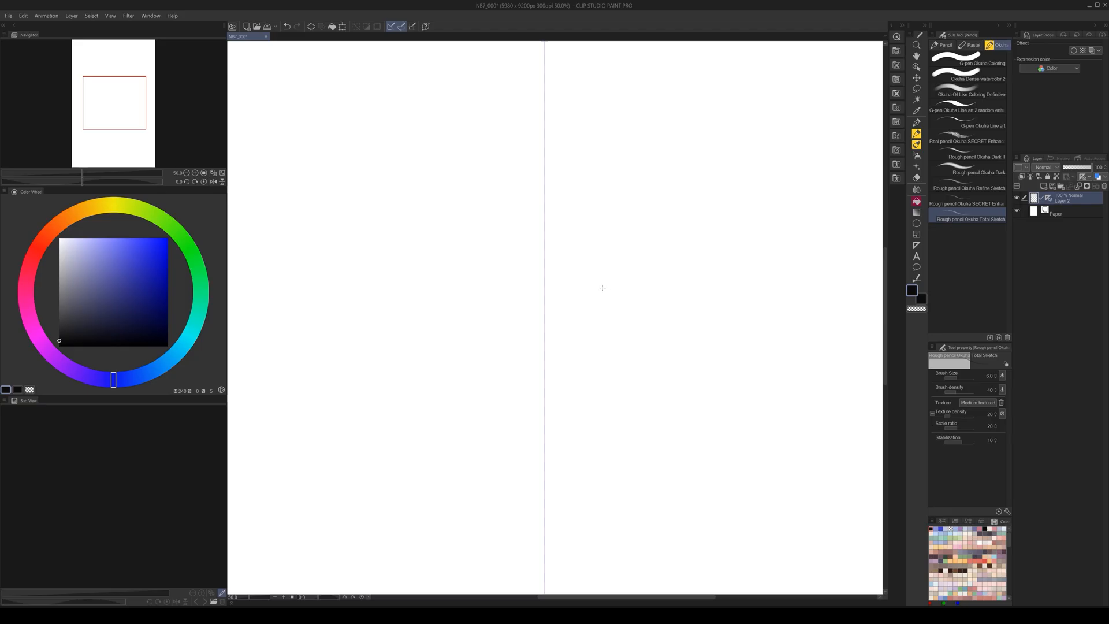
- Mark both eyes' inner and outer corners with four short vertical ticks mirrored across the centre line, setting the outer ticks farther out
{"action": "scroll", "coordinate": [604, 284], "scroll_direction": "up", "scroll_amount": 2}
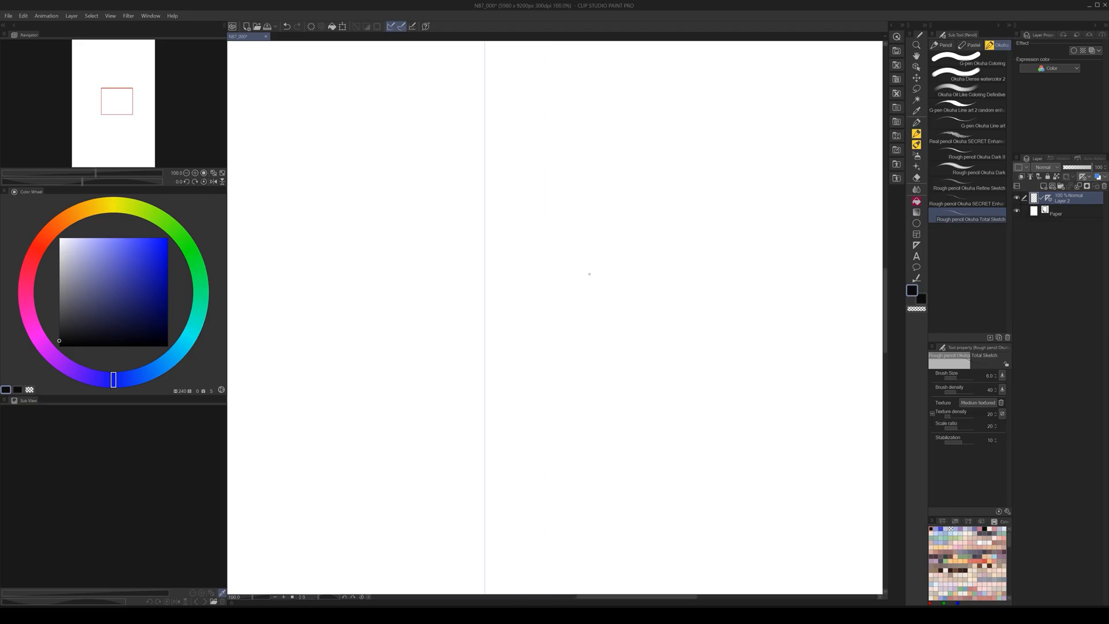
{"action": "left_click", "coordinate": [995, 374]}
{"action": "left_click", "coordinate": [994, 373]}
{"action": "left_click", "coordinate": [994, 373]}
{"action": "left_click_drag", "start_coordinate": [573, 328], "coordinate": [643, 329]}
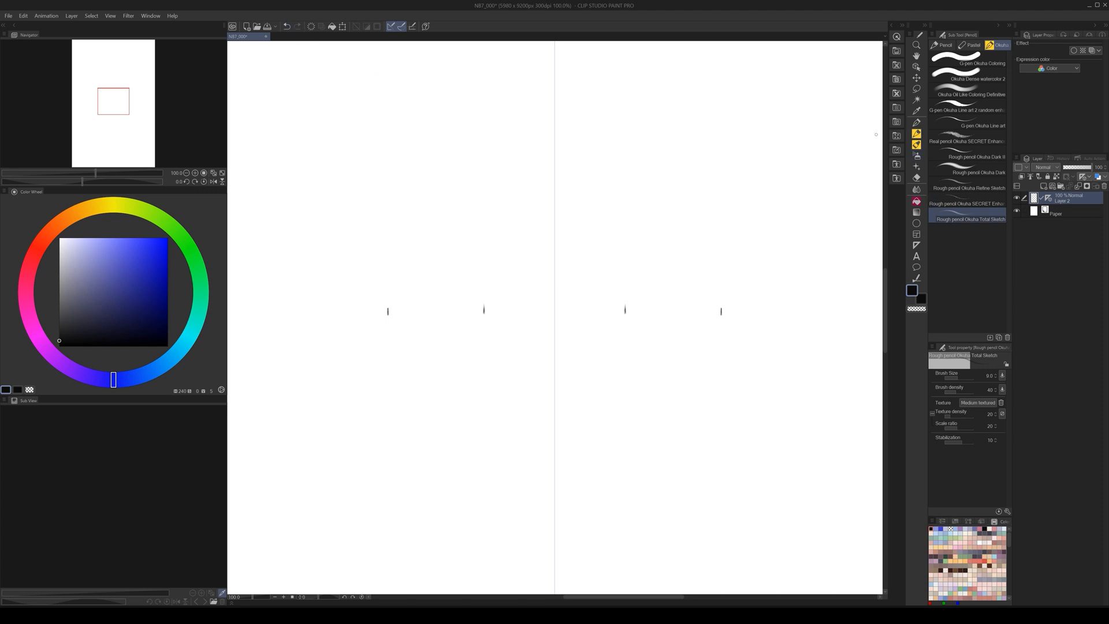
{"action": "left_click_drag", "start_coordinate": [720, 313], "coordinate": [723, 297]}
{"action": "left_click_drag", "start_coordinate": [389, 300], "coordinate": [390, 317]}
{"action": "mouse_move", "coordinate": [585, 280]}
{"action": "left_mouse_down"}
{"action": "mouse_move", "coordinate": [632, 299]}
{"action": "mouse_move", "coordinate": [728, 300]}
{"action": "left_mouse_up"}
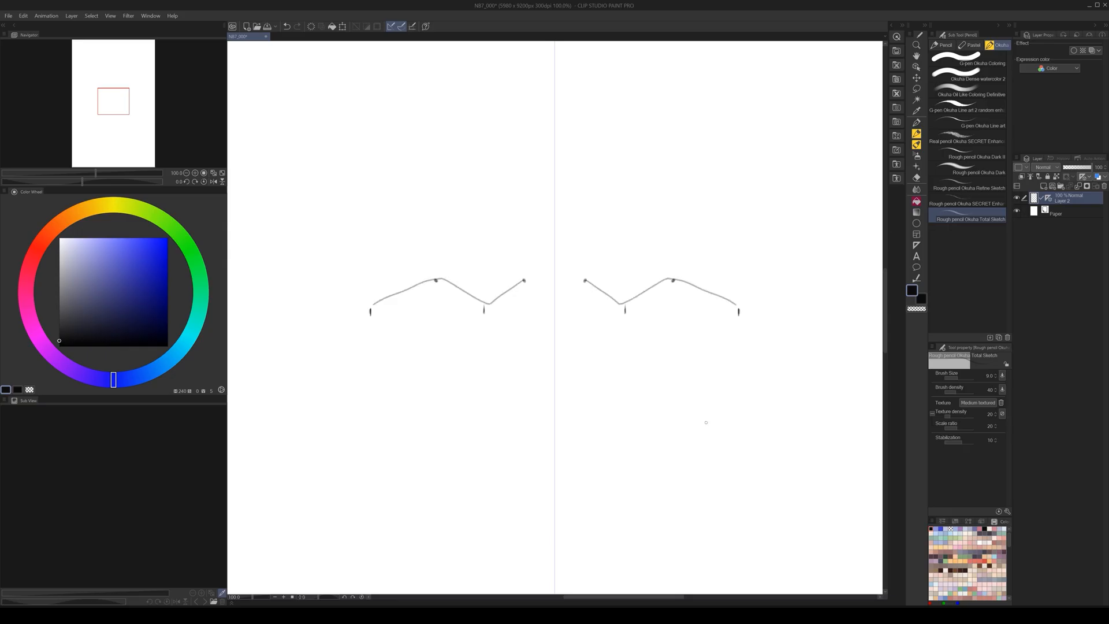
{"action": "left_click_drag", "start_coordinate": [582, 276], "coordinate": [526, 279]}
{"action": "mouse_move", "coordinate": [735, 300]}
{"action": "left_mouse_down"}
{"action": "mouse_move", "coordinate": [656, 280]}
{"action": "mouse_move", "coordinate": [623, 303]}
{"action": "mouse_move", "coordinate": [583, 277]}
{"action": "mouse_move", "coordinate": [536, 271]}
{"action": "mouse_move", "coordinate": [486, 303]}
{"action": "mouse_move", "coordinate": [438, 278]}
{"action": "mouse_move", "coordinate": [371, 298]}
{"action": "left_mouse_up"}
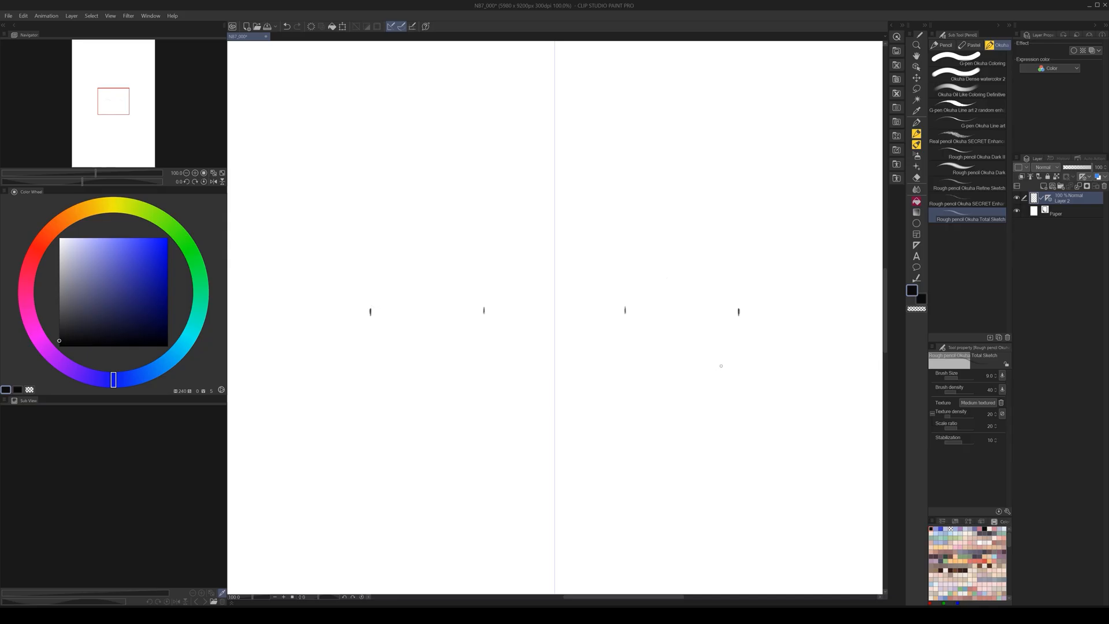
{"action": "left_click_drag", "start_coordinate": [701, 374], "coordinate": [671, 378]}
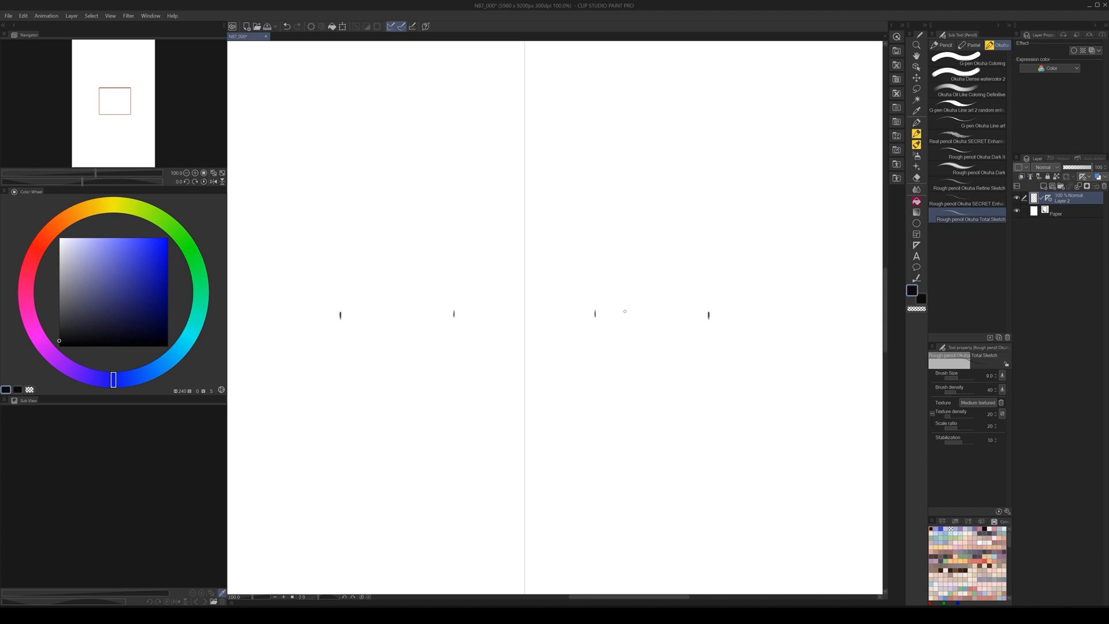
- Draw a short slanted stroke rising outward from the inner corner mark of each eye
{"action": "left_click_drag", "start_coordinate": [609, 304], "coordinate": [596, 316]}
{"action": "mouse_move", "coordinate": [709, 315]}
{"action": "left_mouse_down"}
{"action": "mouse_move", "coordinate": [687, 294]}
{"action": "mouse_move", "coordinate": [608, 296]}
{"action": "mouse_move", "coordinate": [593, 324]}
{"action": "mouse_move", "coordinate": [630, 341]}
{"action": "mouse_move", "coordinate": [690, 335]}
{"action": "mouse_move", "coordinate": [709, 317]}
{"action": "left_mouse_up"}
{"action": "mouse_move", "coordinate": [591, 315]}
{"action": "left_mouse_down"}
{"action": "mouse_move", "coordinate": [570, 294]}
{"action": "mouse_move", "coordinate": [515, 283]}
{"action": "mouse_move", "coordinate": [465, 306]}
{"action": "mouse_move", "coordinate": [473, 336]}
{"action": "mouse_move", "coordinate": [542, 346]}
{"action": "mouse_move", "coordinate": [585, 317]}
{"action": "left_mouse_up"}
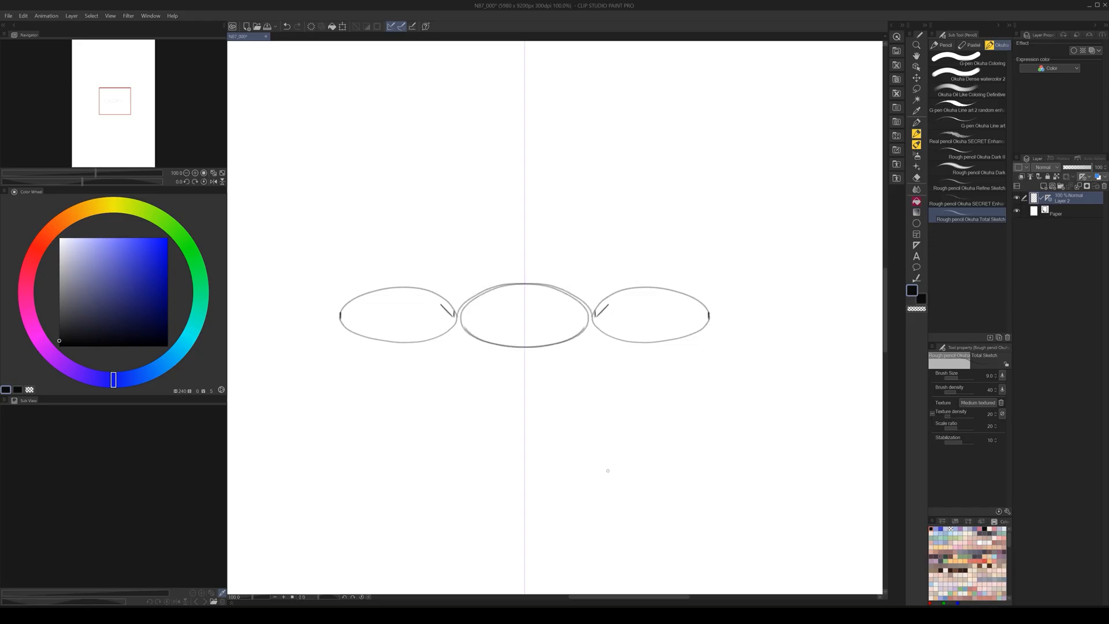
{"action": "left_click", "coordinate": [287, 26]}
{"action": "left_click", "coordinate": [286, 26]}
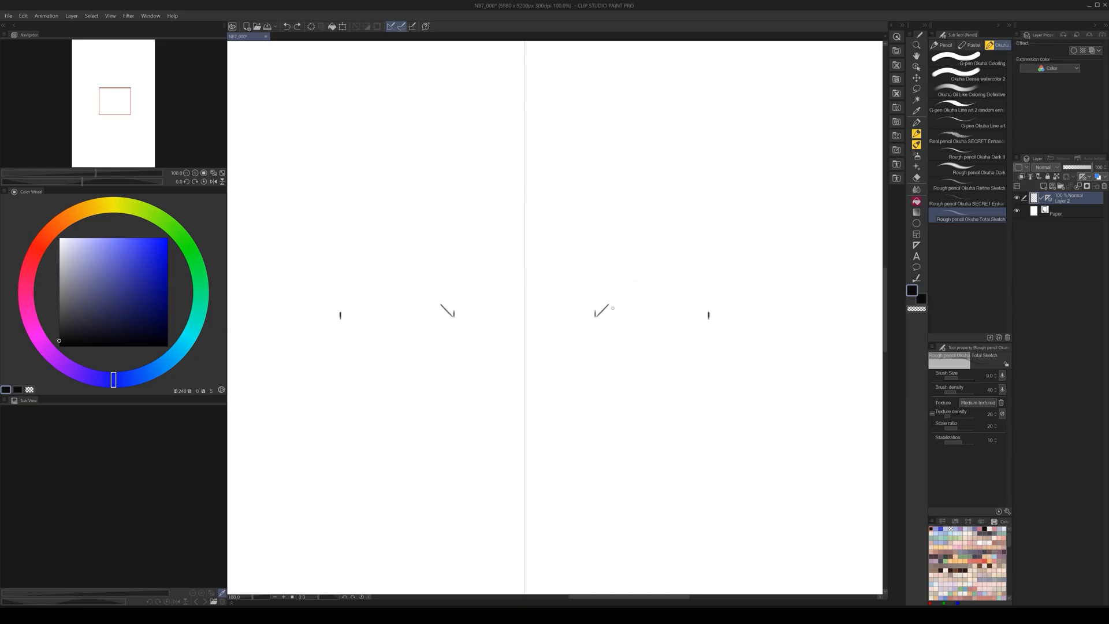
- Sketch the arched upper eyelids with angled outer corners, and add a second curve above them outlining the lash band
{"action": "mouse_move", "coordinate": [609, 299]}
{"action": "left_mouse_down"}
{"action": "mouse_move", "coordinate": [600, 315]}
{"action": "mouse_move", "coordinate": [632, 292]}
{"action": "mouse_move", "coordinate": [699, 288]}
{"action": "mouse_move", "coordinate": [616, 300]}
{"action": "left_mouse_up"}
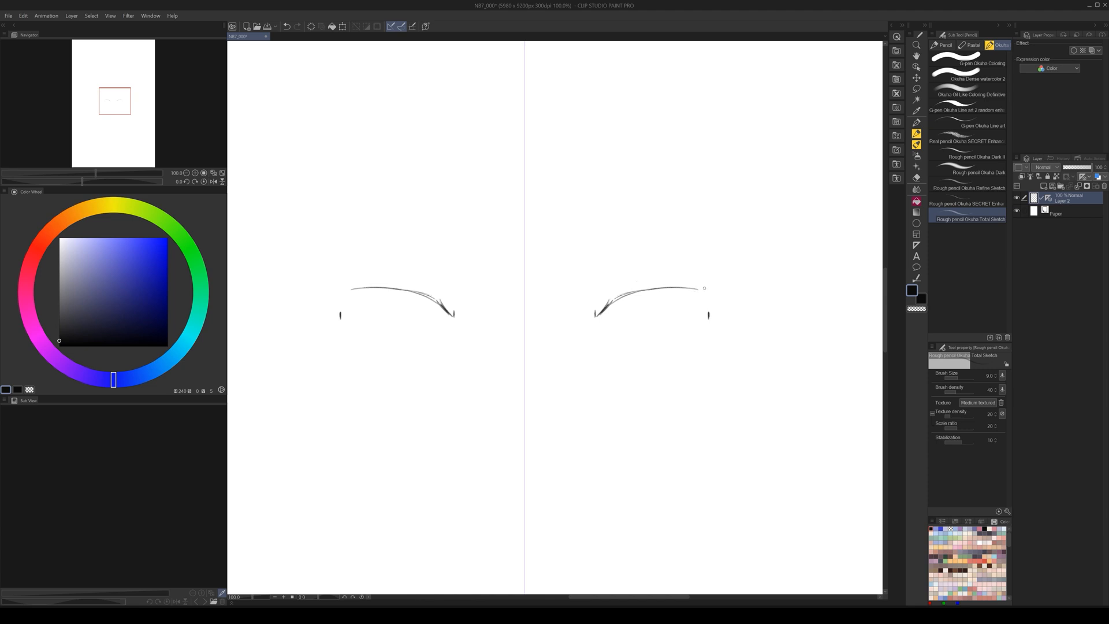
{"action": "mouse_move", "coordinate": [701, 290]}
{"action": "left_mouse_down"}
{"action": "mouse_move", "coordinate": [601, 309]}
{"action": "mouse_move", "coordinate": [682, 288]}
{"action": "left_mouse_up"}
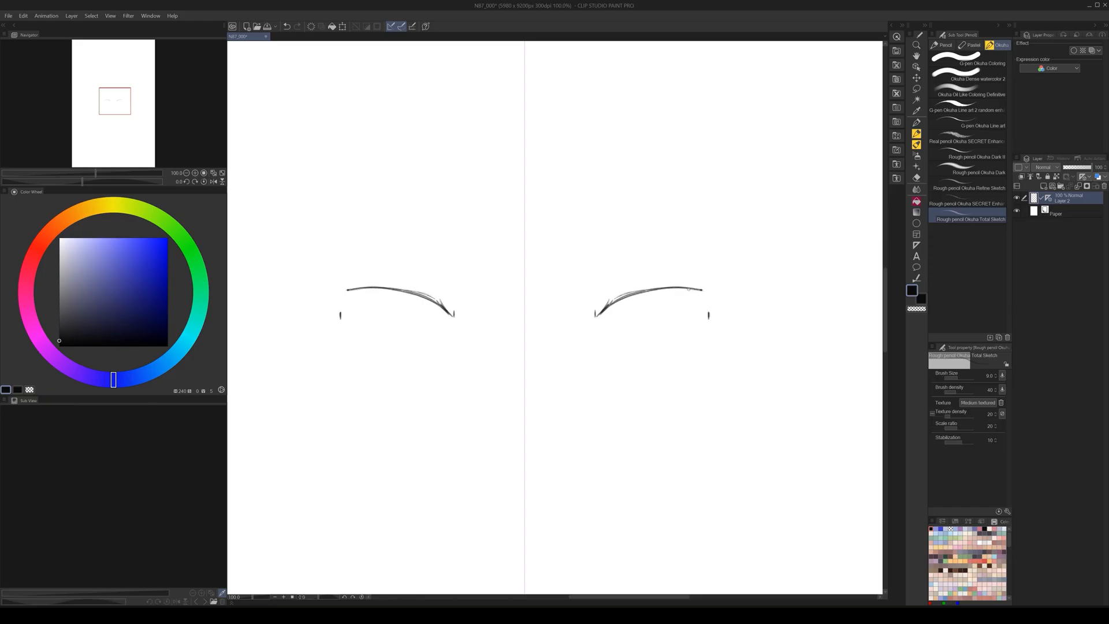
{"action": "mouse_move", "coordinate": [701, 300]}
{"action": "left_mouse_down"}
{"action": "mouse_move", "coordinate": [686, 289]}
{"action": "mouse_move", "coordinate": [695, 295]}
{"action": "left_mouse_up"}
{"action": "left_click_drag", "start_coordinate": [692, 325], "coordinate": [709, 306]}
{"action": "mouse_move", "coordinate": [604, 294]}
{"action": "left_mouse_down"}
{"action": "mouse_move", "coordinate": [586, 296]}
{"action": "mouse_move", "coordinate": [698, 281]}
{"action": "mouse_move", "coordinate": [595, 296]}
{"action": "mouse_move", "coordinate": [608, 292]}
{"action": "left_mouse_up"}
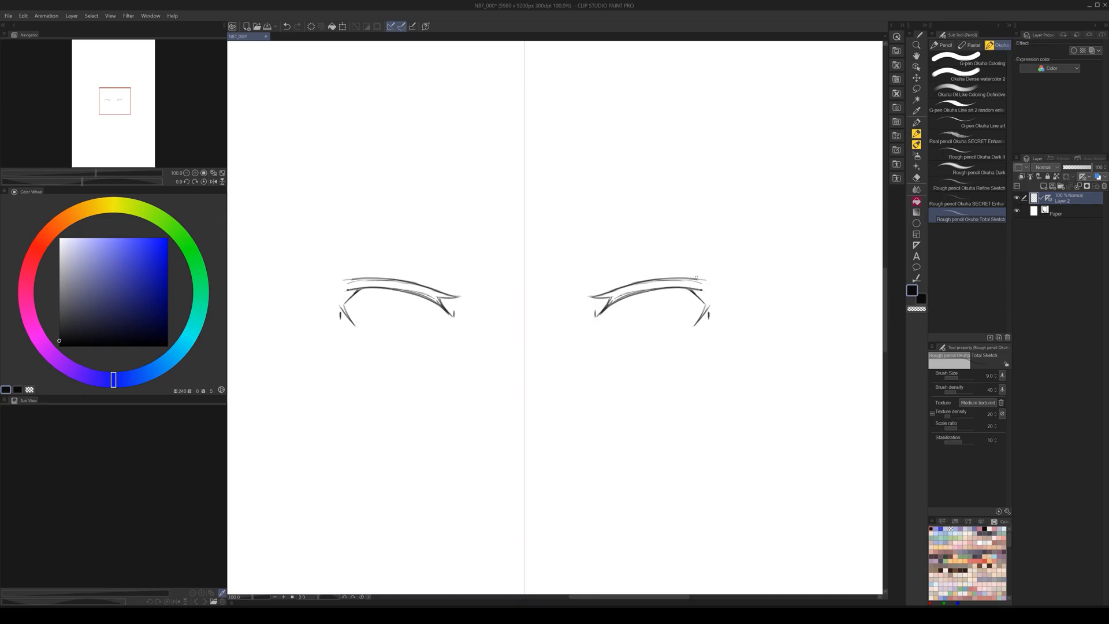
- Draw pointed lashes at the outer corners of both eyes and shade the upper lash band dark
{"action": "left_click_drag", "start_coordinate": [697, 279], "coordinate": [708, 266]}
{"action": "left_click_drag", "start_coordinate": [700, 278], "coordinate": [678, 297]}
{"action": "left_click", "coordinate": [287, 27]}
{"action": "left_click_drag", "start_coordinate": [699, 279], "coordinate": [682, 294]}
{"action": "left_click", "coordinate": [287, 26]}
{"action": "mouse_move", "coordinate": [701, 281]}
{"action": "left_mouse_down"}
{"action": "mouse_move", "coordinate": [713, 294]}
{"action": "mouse_move", "coordinate": [722, 282]}
{"action": "mouse_move", "coordinate": [704, 319]}
{"action": "left_mouse_up"}
{"action": "mouse_move", "coordinate": [598, 297]}
{"action": "left_mouse_down"}
{"action": "mouse_move", "coordinate": [693, 279]}
{"action": "mouse_move", "coordinate": [664, 286]}
{"action": "mouse_move", "coordinate": [717, 294]}
{"action": "mouse_move", "coordinate": [704, 292]}
{"action": "mouse_move", "coordinate": [698, 317]}
{"action": "left_mouse_up"}
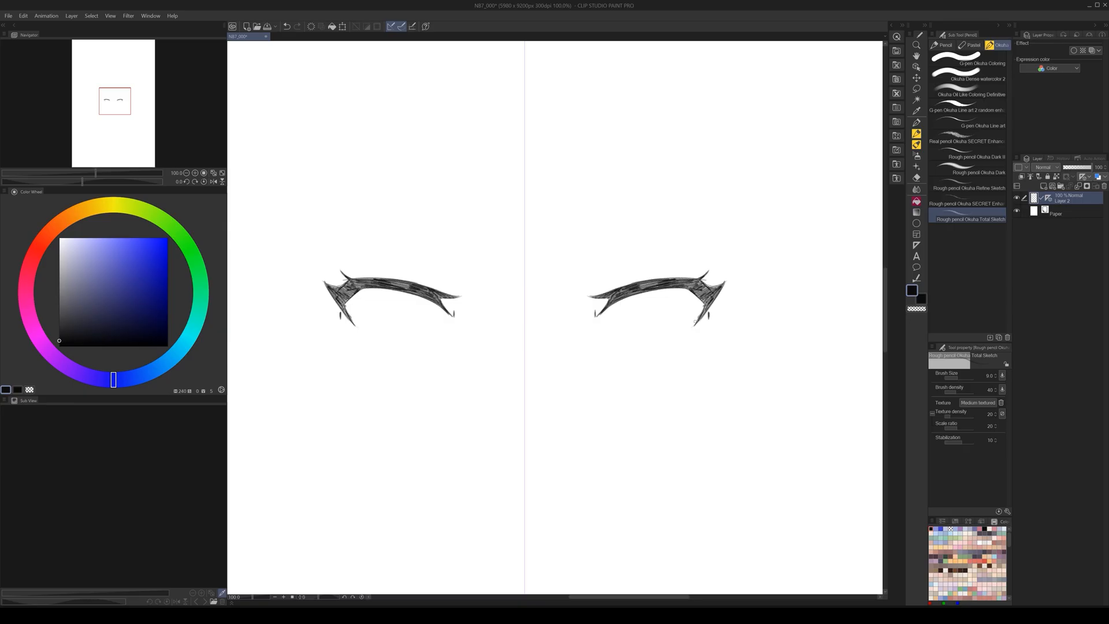
- Sketch the thin lower eyelids and pointed inner corners of both eyes, and lengthen the outer lash tips
{"action": "left_click_drag", "start_coordinate": [611, 424], "coordinate": [620, 398]}
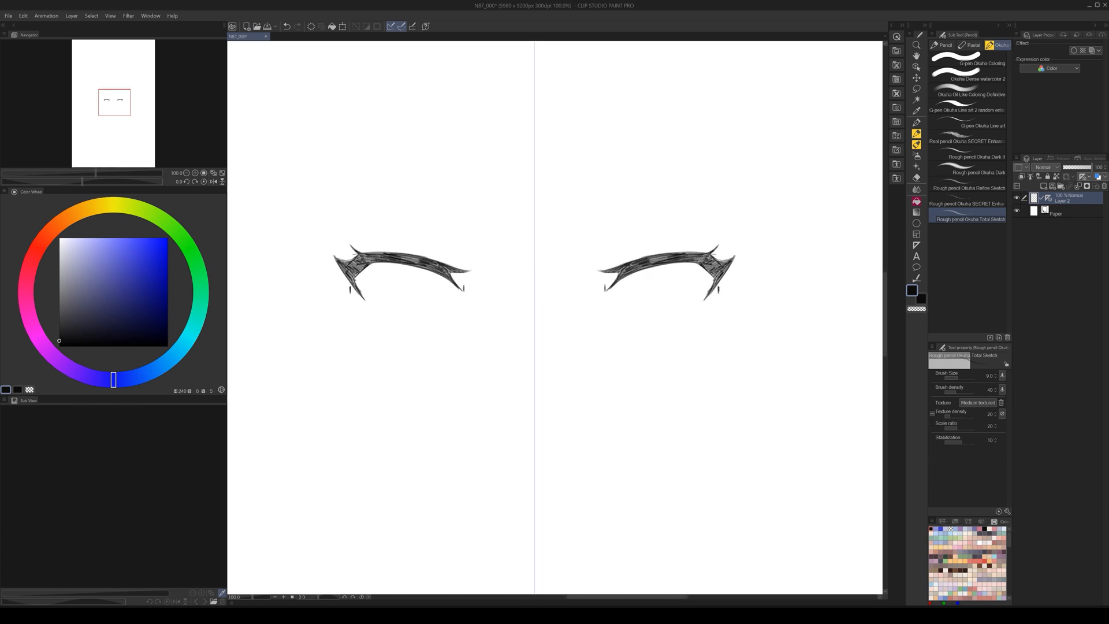
{"action": "left_click_drag", "start_coordinate": [692, 306], "coordinate": [702, 303]}
{"action": "left_click_drag", "start_coordinate": [613, 287], "coordinate": [607, 298]}
{"action": "mouse_move", "coordinate": [603, 303]}
{"action": "left_mouse_down"}
{"action": "mouse_move", "coordinate": [613, 304]}
{"action": "mouse_move", "coordinate": [604, 301]}
{"action": "left_mouse_up"}
{"action": "left_click_drag", "start_coordinate": [621, 303], "coordinate": [649, 308]}
{"action": "left_click_drag", "start_coordinate": [700, 272], "coordinate": [738, 252]}
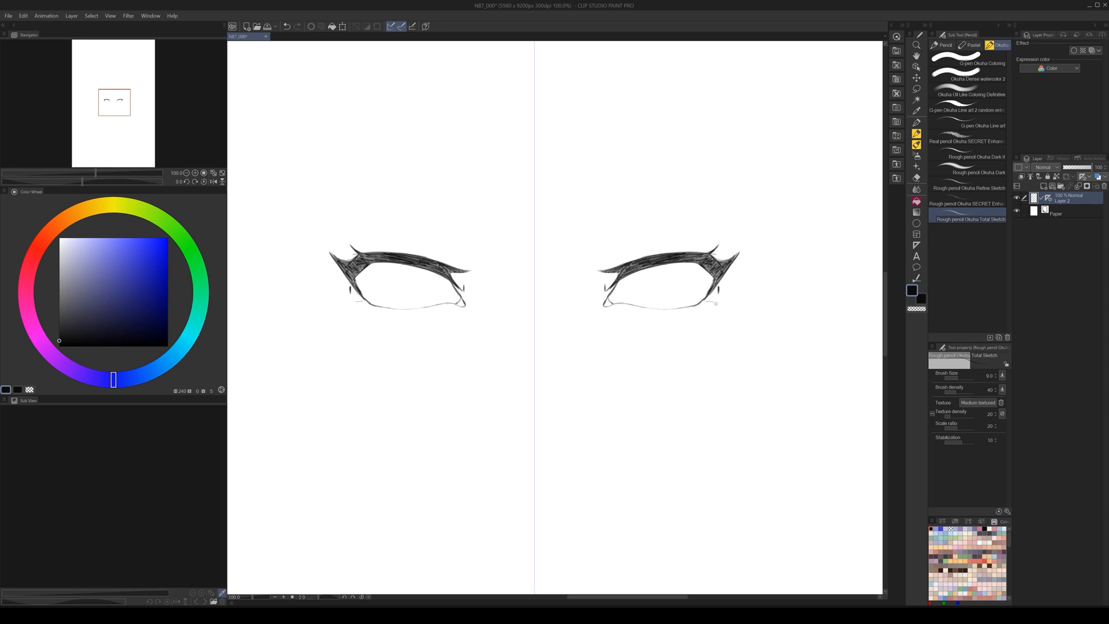
- Add short lower lashes near the outer corners and another lash spike at each eye's outer edge
{"action": "mouse_move", "coordinate": [705, 302]}
{"action": "left_mouse_down"}
{"action": "mouse_move", "coordinate": [721, 305]}
{"action": "mouse_move", "coordinate": [696, 311]}
{"action": "left_mouse_up"}
{"action": "left_click_drag", "start_coordinate": [737, 266], "coordinate": [719, 282]}
{"action": "scroll", "coordinate": [693, 383], "scroll_direction": "down", "scroll_amount": 3}
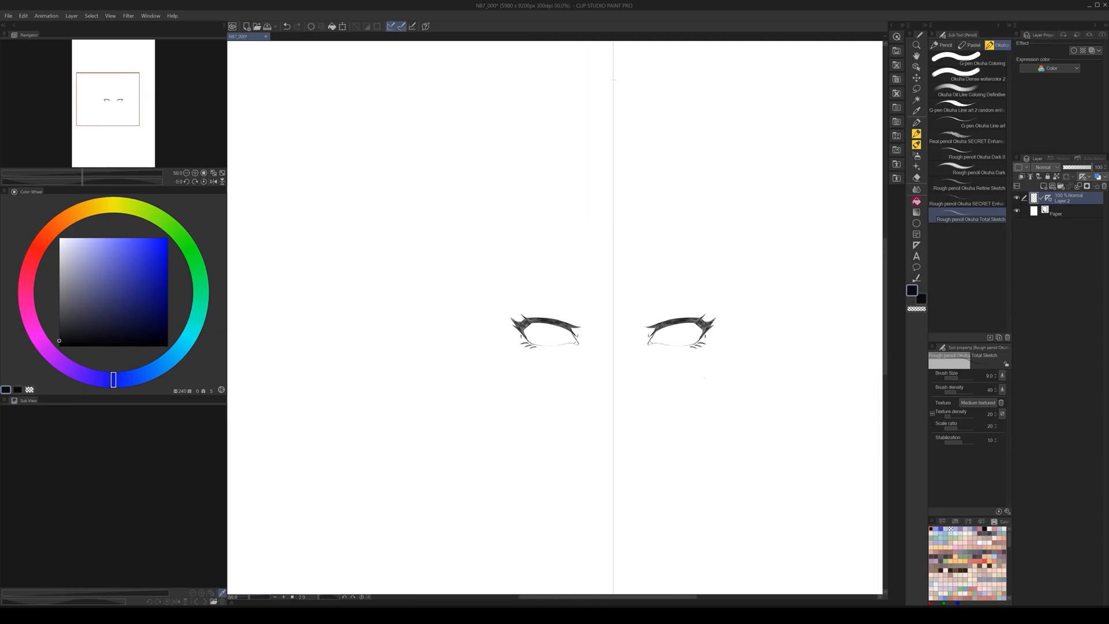
{"action": "scroll", "coordinate": [702, 383], "scroll_direction": "up", "scroll_amount": 3}
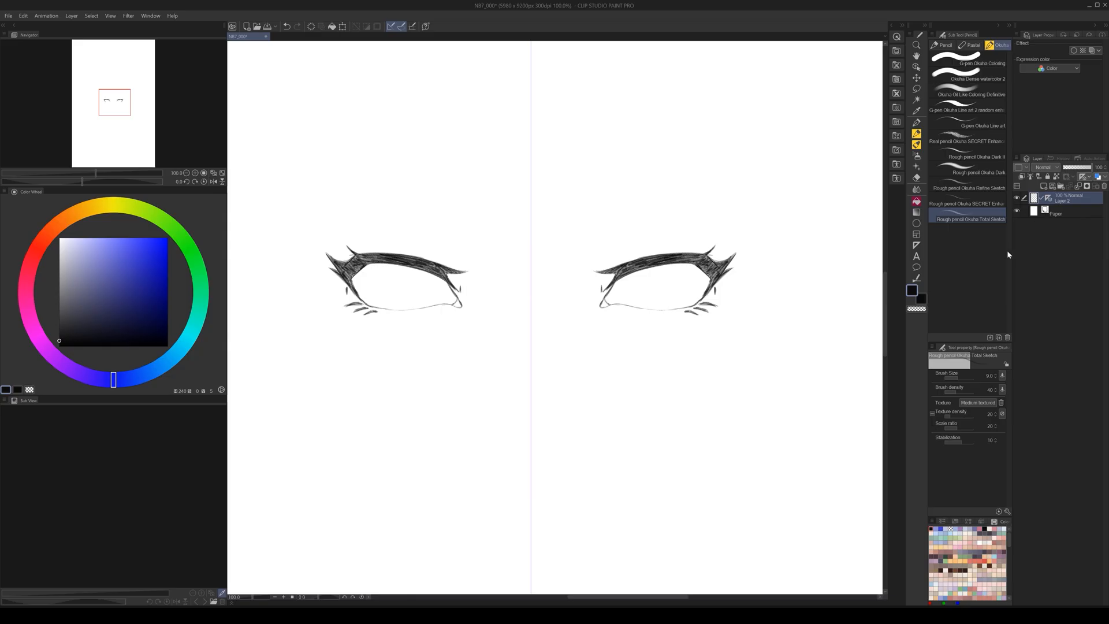
- On a new layer, draw three adjoining ovals across both eyes and the gap between them as a spacing guide
{"action": "left_click", "coordinate": [1044, 188]}
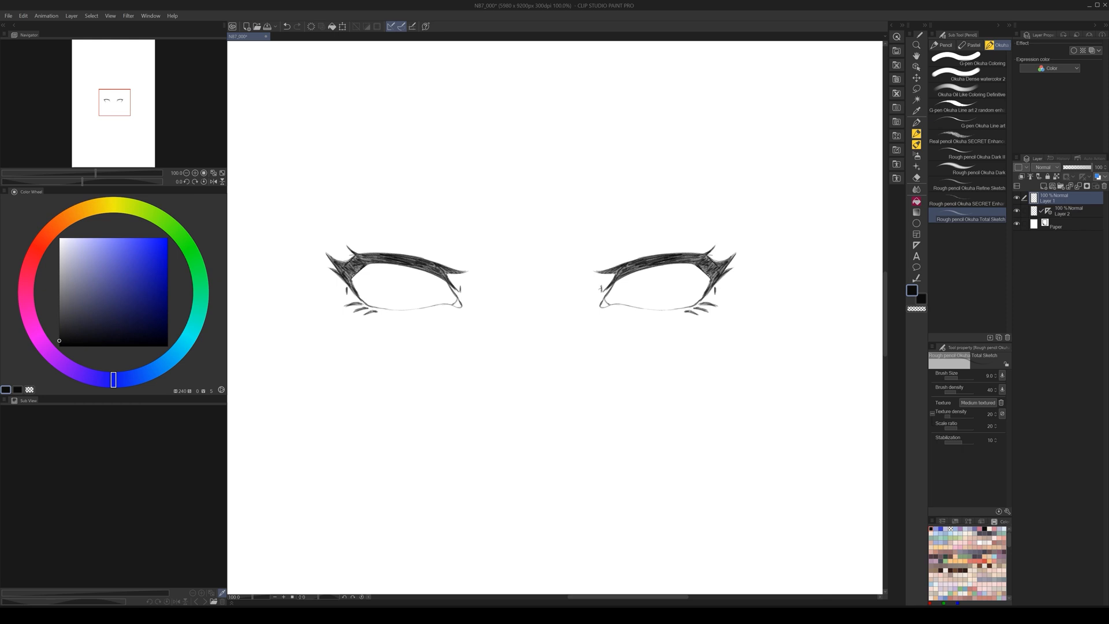
{"action": "left_click_drag", "start_coordinate": [718, 282], "coordinate": [721, 294]}
{"action": "mouse_move", "coordinate": [461, 291]}
{"action": "left_mouse_down"}
{"action": "mouse_move", "coordinate": [549, 263]}
{"action": "mouse_move", "coordinate": [573, 268]}
{"action": "left_mouse_up"}
{"action": "mouse_move", "coordinate": [508, 322]}
{"action": "left_mouse_down"}
{"action": "mouse_move", "coordinate": [528, 265]}
{"action": "mouse_move", "coordinate": [477, 275]}
{"action": "mouse_move", "coordinate": [484, 317]}
{"action": "left_mouse_up"}
{"action": "mouse_move", "coordinate": [716, 303]}
{"action": "left_mouse_down"}
{"action": "mouse_move", "coordinate": [605, 295]}
{"action": "mouse_move", "coordinate": [687, 317]}
{"action": "left_mouse_up"}
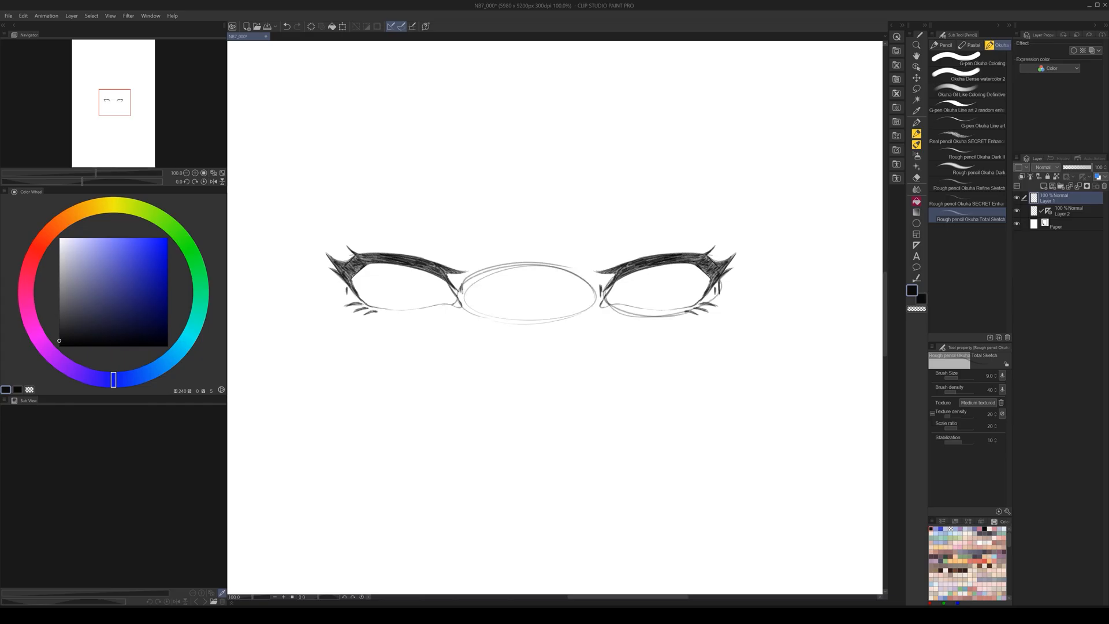
{"action": "mouse_move", "coordinate": [460, 296]}
{"action": "left_mouse_down"}
{"action": "mouse_move", "coordinate": [376, 316]}
{"action": "mouse_move", "coordinate": [407, 316]}
{"action": "left_mouse_up"}
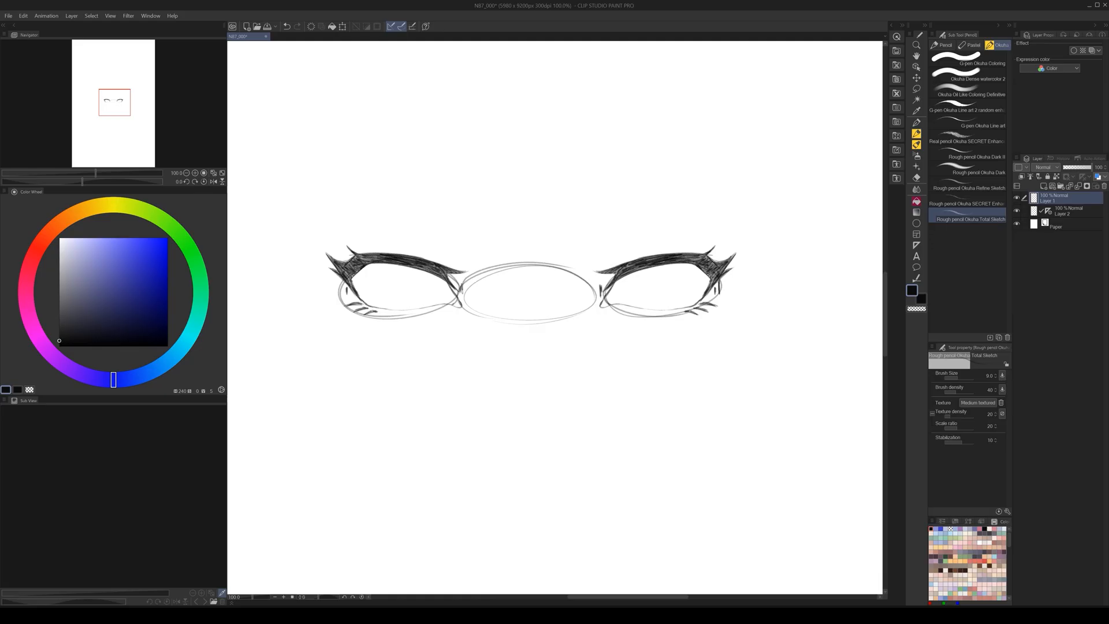
- Number the three spacing ovals 1, 2 and 3, and separate them with vertical lines through the eye corners
{"action": "left_click_drag", "start_coordinate": [393, 215], "coordinate": [399, 226]}
{"action": "left_click_drag", "start_coordinate": [521, 212], "coordinate": [540, 227]}
{"action": "left_click_drag", "start_coordinate": [645, 212], "coordinate": [650, 223]}
{"action": "left_click_drag", "start_coordinate": [594, 180], "coordinate": [596, 341]}
{"action": "left_click_drag", "start_coordinate": [457, 198], "coordinate": [466, 376]}
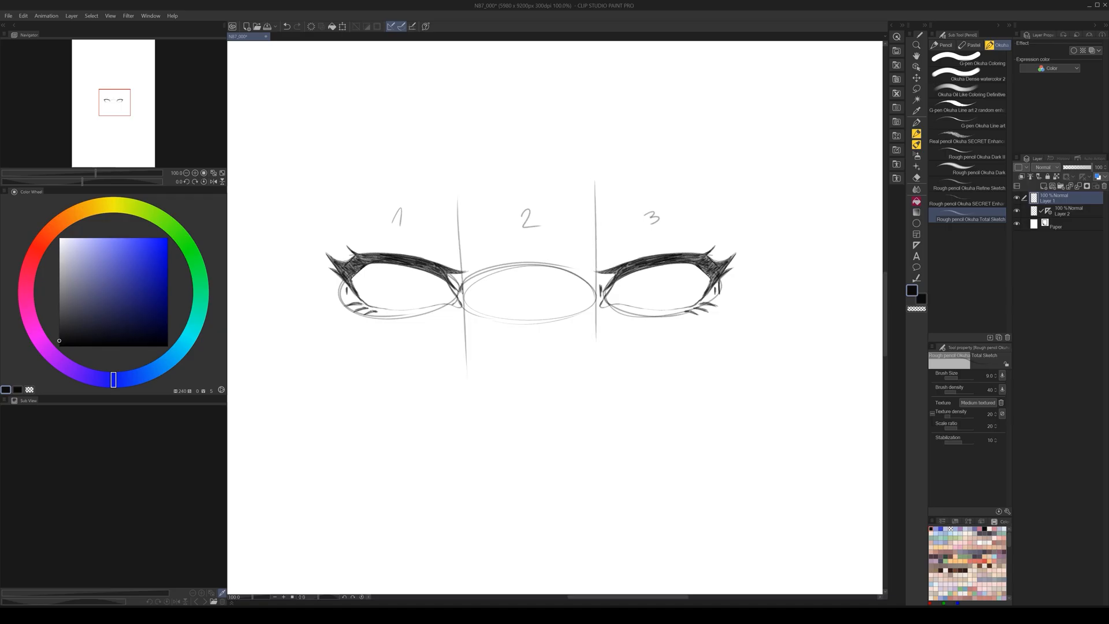
{"action": "left_click_drag", "start_coordinate": [718, 202], "coordinate": [721, 353]}
{"action": "left_click_drag", "start_coordinate": [343, 199], "coordinate": [346, 397]}
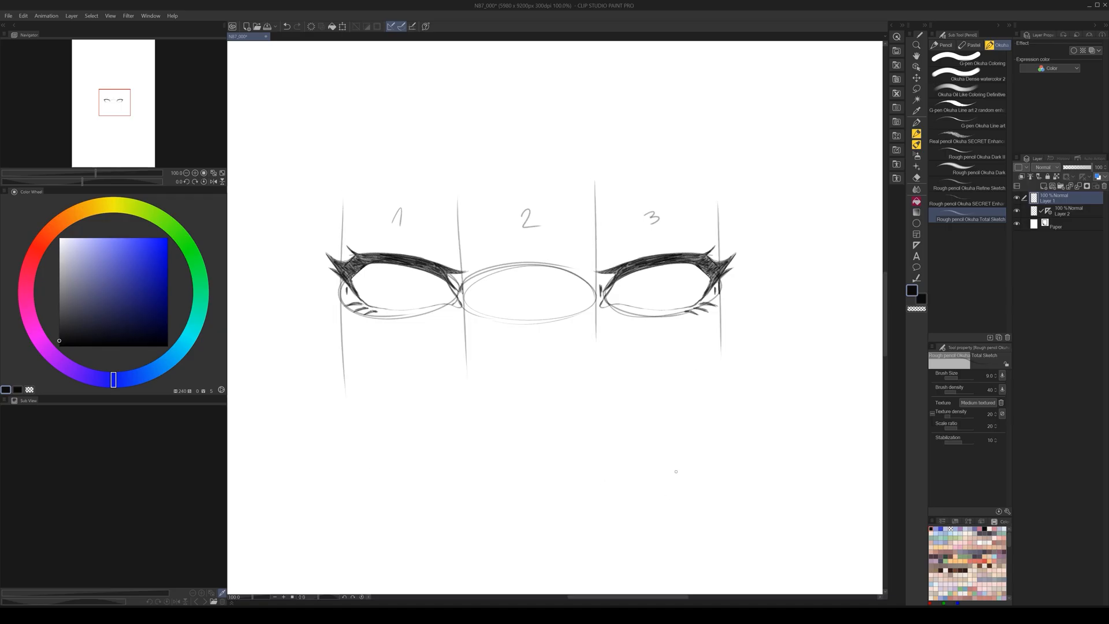
- Hide the oval spacing guide layer and make Layer 2 with the eye sketch active again
{"action": "left_click", "coordinate": [1017, 198]}
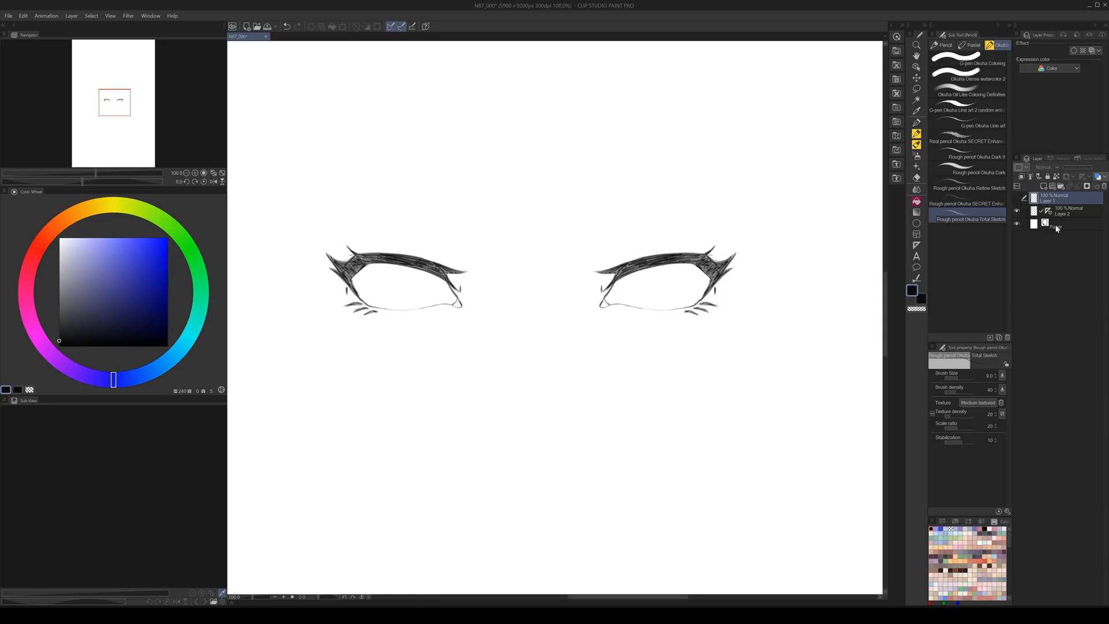
{"action": "left_click", "coordinate": [1049, 225]}
{"action": "left_click", "coordinate": [1052, 215]}
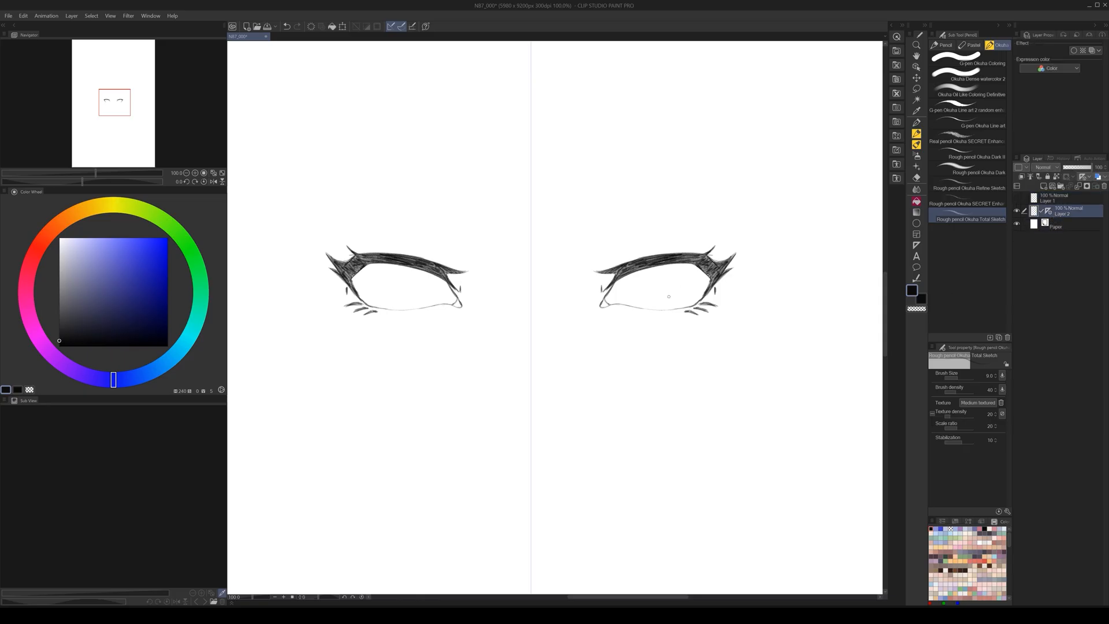
- Draw a round iris partly covered by the upper lid in each eye, with a small circular pupil in its centre
{"action": "left_click_drag", "start_coordinate": [636, 273], "coordinate": [638, 296]}
{"action": "left_click_drag", "start_coordinate": [683, 264], "coordinate": [687, 275]}
{"action": "mouse_move", "coordinate": [638, 294]}
{"action": "left_mouse_down"}
{"action": "mouse_move", "coordinate": [672, 304]}
{"action": "mouse_move", "coordinate": [686, 280]}
{"action": "mouse_move", "coordinate": [673, 301]}
{"action": "left_mouse_up"}
{"action": "left_click_drag", "start_coordinate": [637, 295], "coordinate": [651, 305]}
{"action": "mouse_move", "coordinate": [686, 278]}
{"action": "left_mouse_down"}
{"action": "mouse_move", "coordinate": [651, 303]}
{"action": "mouse_move", "coordinate": [684, 292]}
{"action": "left_mouse_up"}
{"action": "scroll", "coordinate": [680, 350], "scroll_direction": "down", "scroll_amount": 3}
{"action": "scroll", "coordinate": [677, 373], "scroll_direction": "up", "scroll_amount": 3}
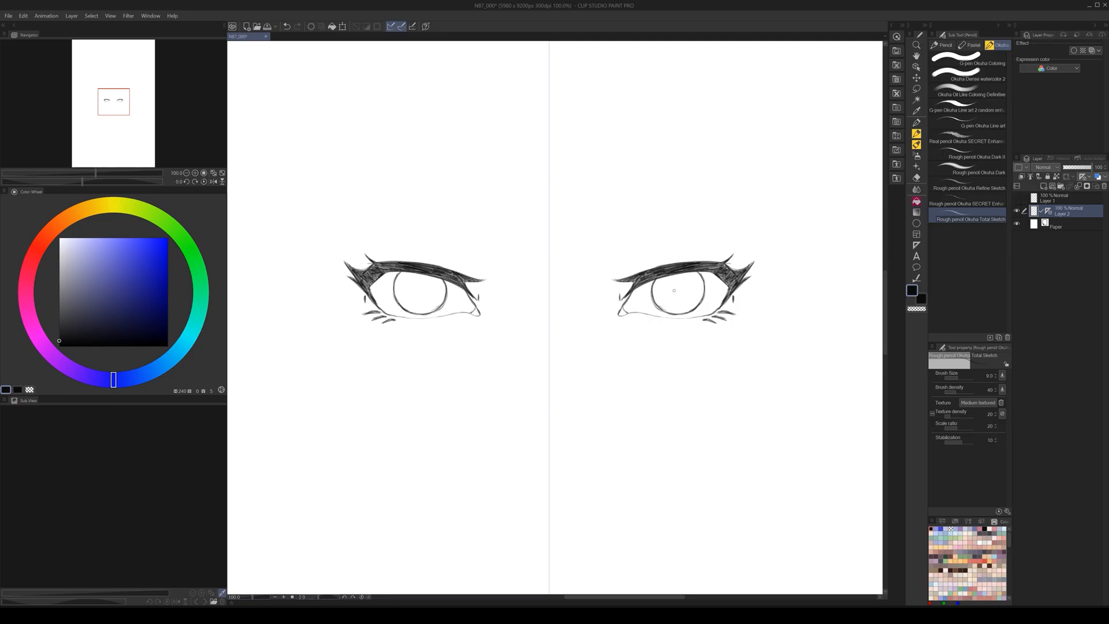
{"action": "scroll", "coordinate": [697, 405], "scroll_direction": "down", "scroll_amount": 3}
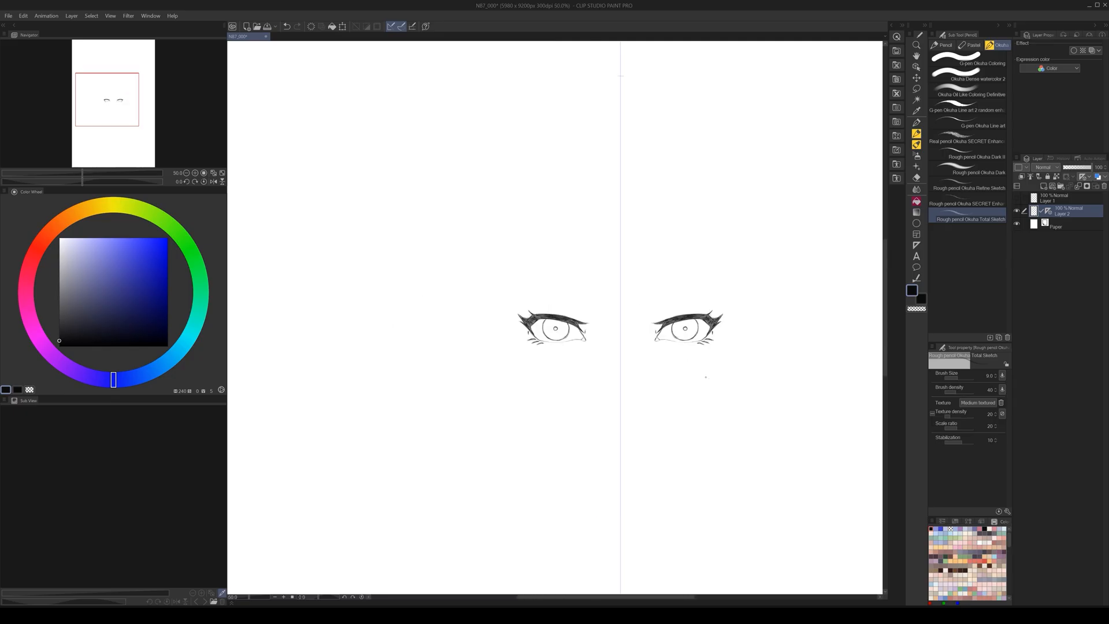
{"action": "scroll", "coordinate": [696, 396], "scroll_direction": "up", "scroll_amount": 3}
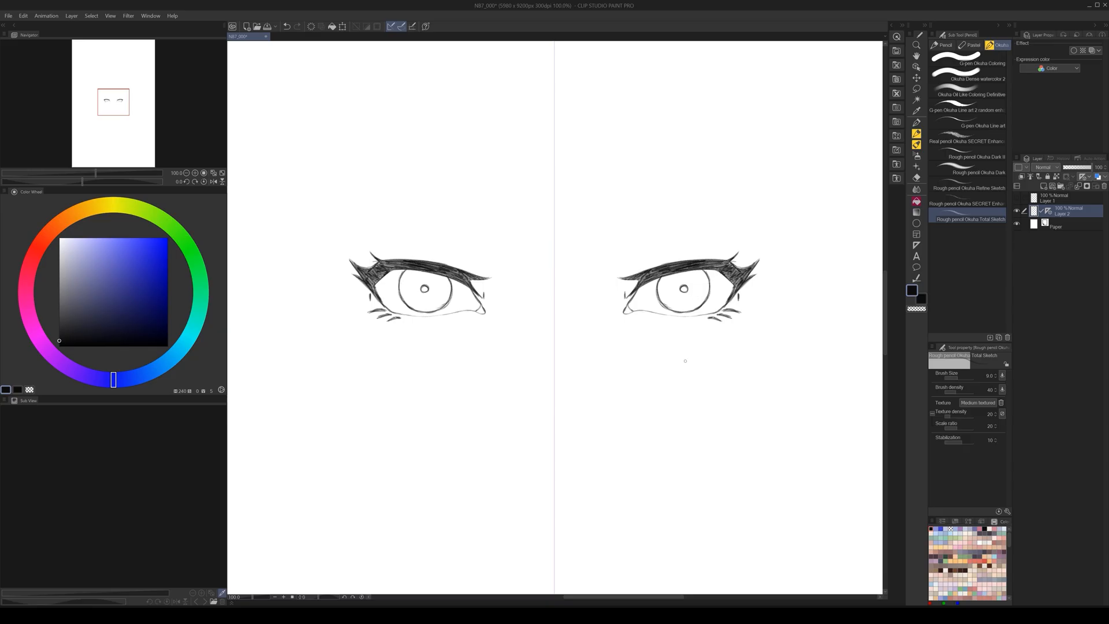
{"action": "left_click_drag", "start_coordinate": [718, 351], "coordinate": [715, 340]}
{"action": "mouse_move", "coordinate": [678, 279]}
{"action": "left_mouse_down"}
{"action": "mouse_move", "coordinate": [655, 279]}
{"action": "mouse_move", "coordinate": [687, 263]}
{"action": "left_mouse_up"}
{"action": "left_click", "coordinate": [287, 26]}
{"action": "left_click", "coordinate": [286, 26]}
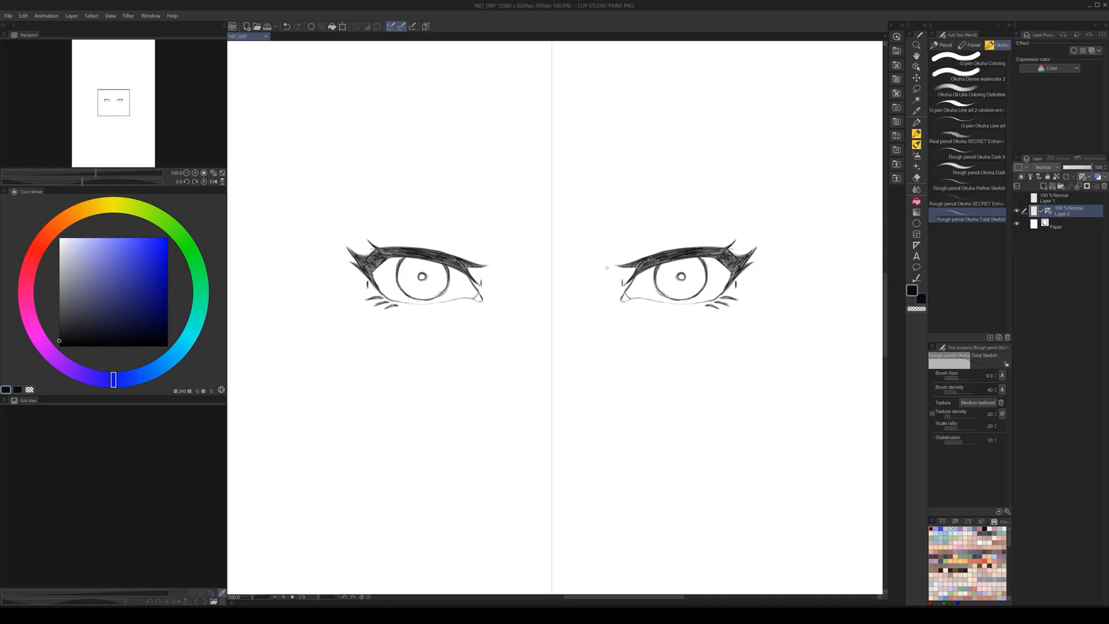
- Darken the iris outlines and refine the outer lash tips of both eyes
{"action": "left_click_drag", "start_coordinate": [400, 261], "coordinate": [399, 285]}
{"action": "left_click_drag", "start_coordinate": [726, 249], "coordinate": [748, 250]}
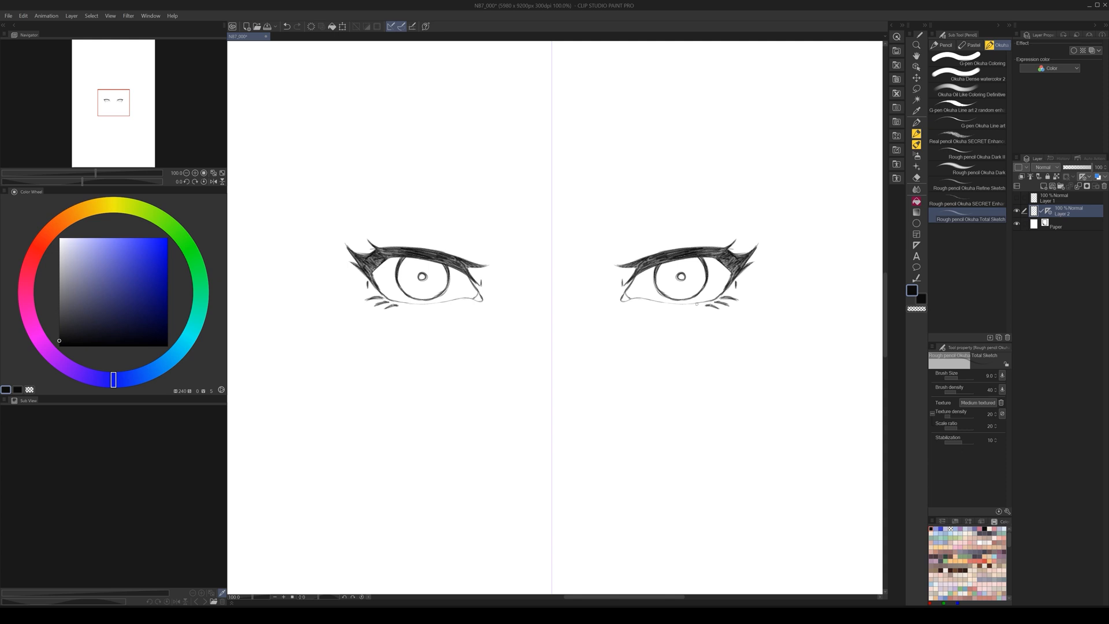
{"action": "left_click_drag", "start_coordinate": [697, 371], "coordinate": [684, 367]}
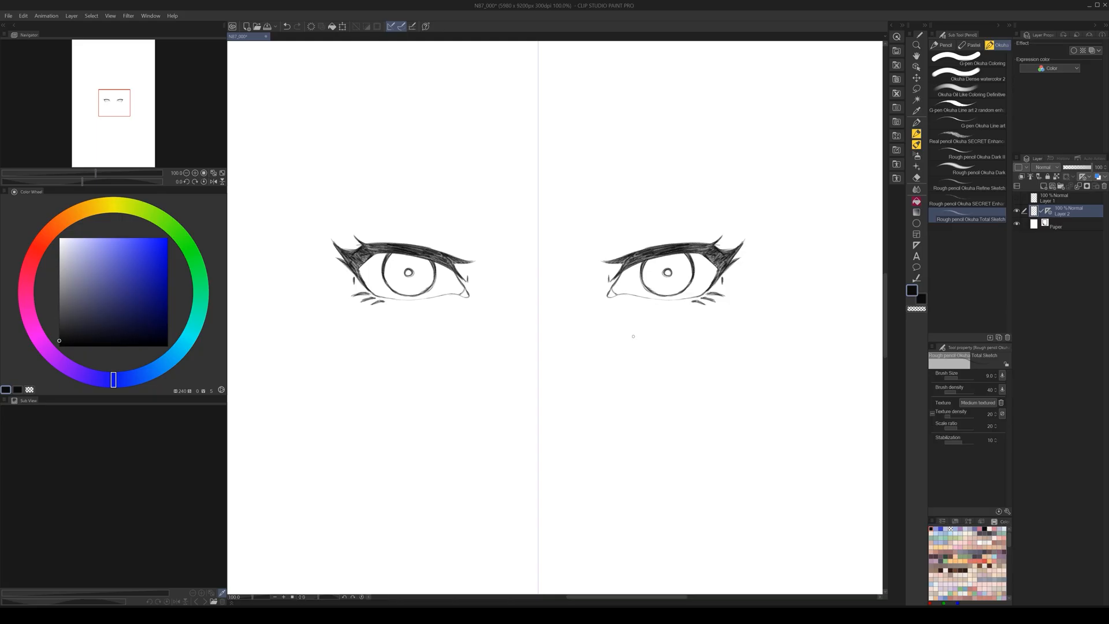
- On a new layer above Layer 1, draw three adjoining boxes across the eyes and the gap between them, and hide that layer
{"action": "left_click", "coordinate": [1041, 200]}
{"action": "left_click", "coordinate": [1043, 186]}
{"action": "left_click_drag", "start_coordinate": [674, 331], "coordinate": [671, 332]}
{"action": "left_click_drag", "start_coordinate": [606, 252], "coordinate": [608, 302]}
{"action": "mouse_move", "coordinate": [607, 254]}
{"action": "left_mouse_down"}
{"action": "mouse_move", "coordinate": [724, 249]}
{"action": "mouse_move", "coordinate": [725, 304]}
{"action": "mouse_move", "coordinate": [603, 311]}
{"action": "left_mouse_up"}
{"action": "mouse_move", "coordinate": [597, 254]}
{"action": "left_mouse_down"}
{"action": "mouse_move", "coordinate": [459, 305]}
{"action": "mouse_move", "coordinate": [579, 316]}
{"action": "mouse_move", "coordinate": [615, 316]}
{"action": "left_mouse_up"}
{"action": "mouse_move", "coordinate": [462, 251]}
{"action": "left_mouse_down"}
{"action": "mouse_move", "coordinate": [336, 244]}
{"action": "mouse_move", "coordinate": [331, 316]}
{"action": "mouse_move", "coordinate": [466, 312]}
{"action": "left_mouse_up"}
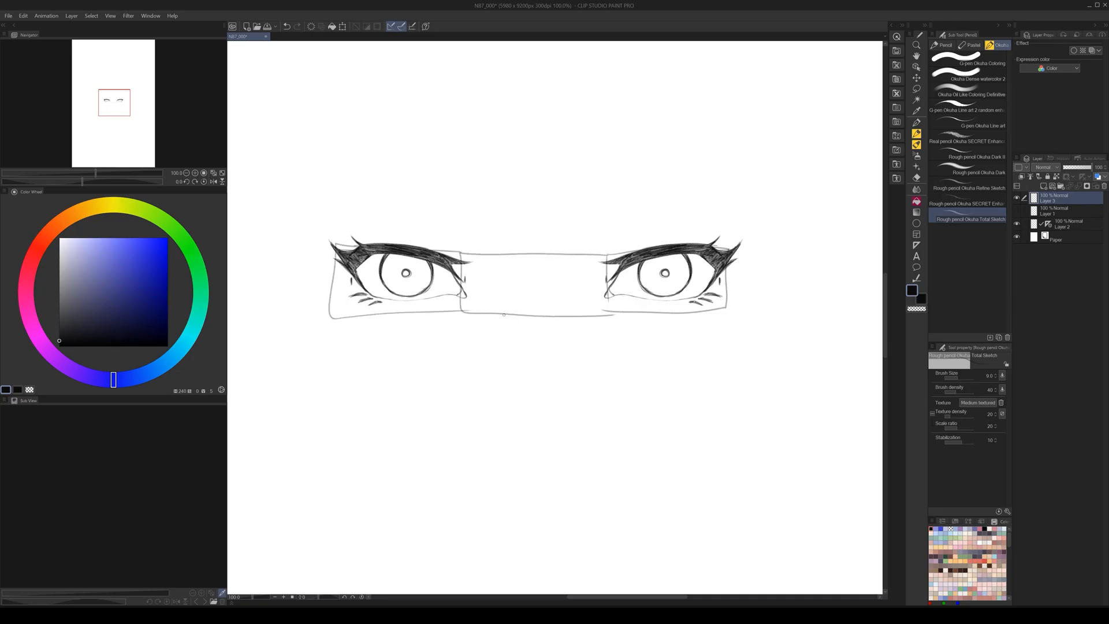
{"action": "left_click", "coordinate": [1017, 199]}
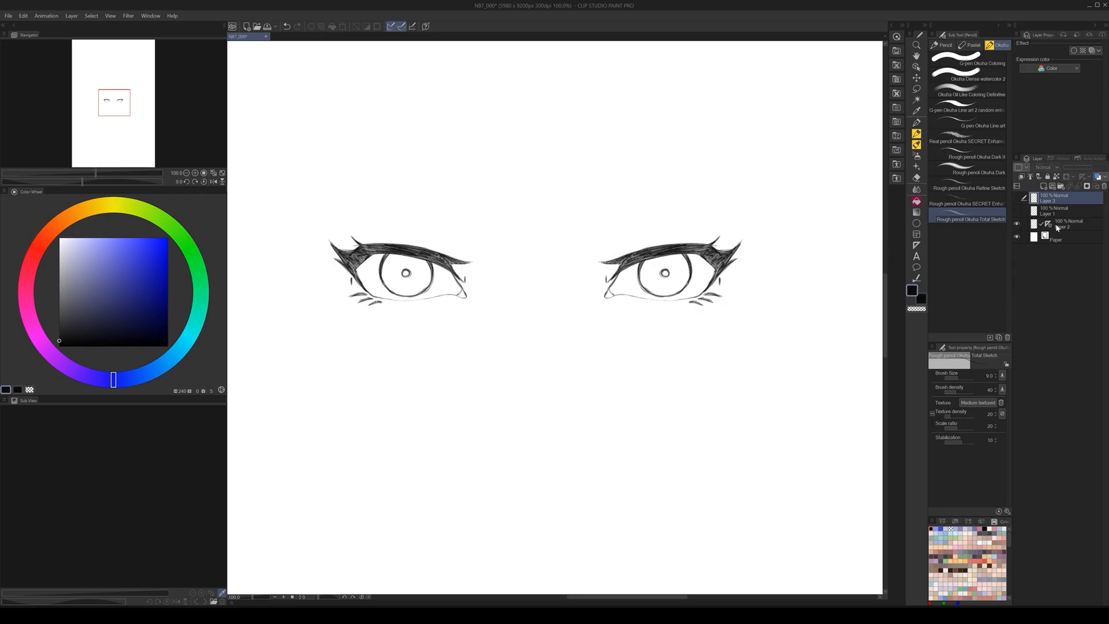
- Turn off Layer 2's symmetry ruler and draw a large and a small oval highlight in each iris, slanted the same way
{"action": "left_click", "coordinate": [1035, 227]}
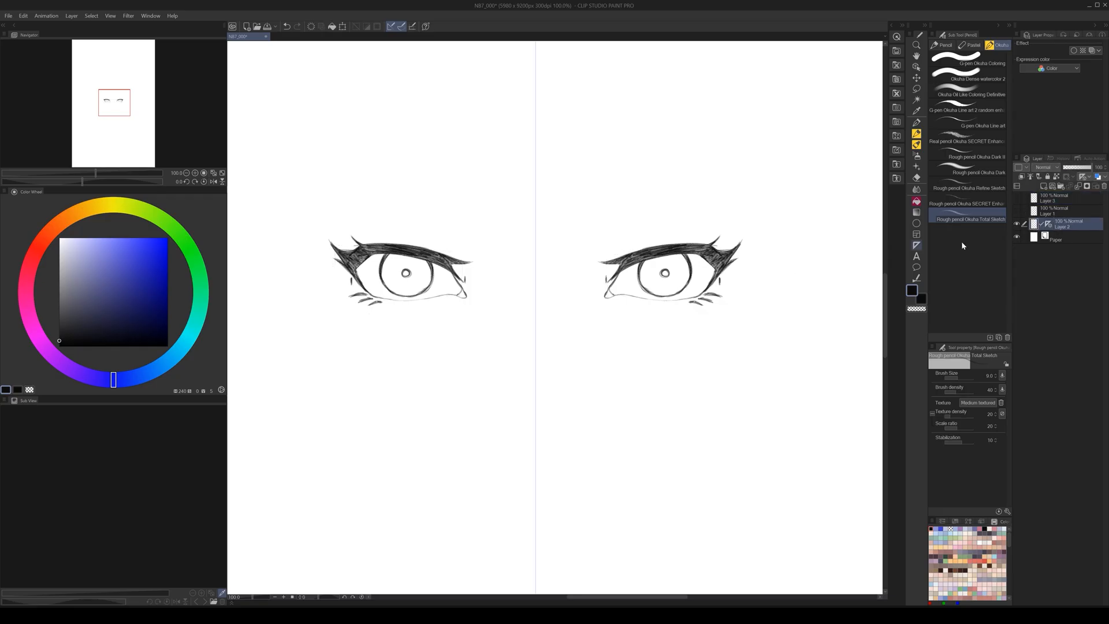
{"action": "left_click", "coordinate": [1049, 225]}
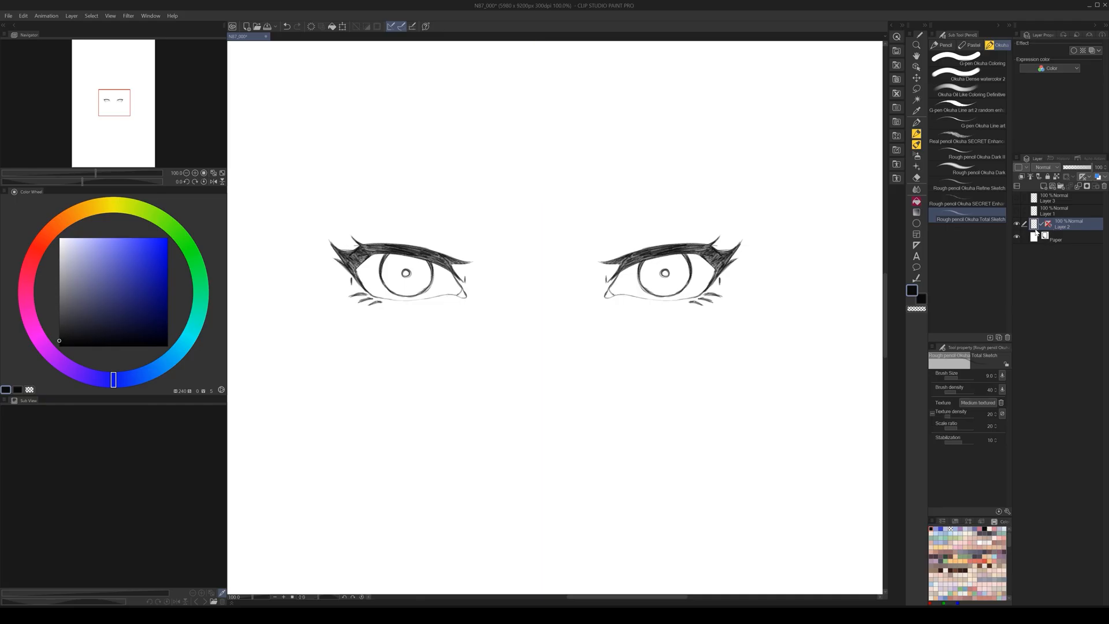
{"action": "mouse_move", "coordinate": [638, 266]}
{"action": "left_mouse_down"}
{"action": "mouse_move", "coordinate": [653, 262]}
{"action": "mouse_move", "coordinate": [630, 281]}
{"action": "mouse_move", "coordinate": [651, 269]}
{"action": "mouse_move", "coordinate": [692, 283]}
{"action": "left_mouse_up"}
{"action": "mouse_move", "coordinate": [375, 273]}
{"action": "left_mouse_down"}
{"action": "mouse_move", "coordinate": [400, 255]}
{"action": "mouse_move", "coordinate": [372, 271]}
{"action": "mouse_move", "coordinate": [398, 258]}
{"action": "mouse_move", "coordinate": [381, 276]}
{"action": "mouse_move", "coordinate": [437, 287]}
{"action": "mouse_move", "coordinate": [383, 260]}
{"action": "mouse_move", "coordinate": [372, 272]}
{"action": "mouse_move", "coordinate": [384, 263]}
{"action": "mouse_move", "coordinate": [437, 281]}
{"action": "left_mouse_up"}
{"action": "mouse_move", "coordinate": [647, 266]}
{"action": "left_mouse_down"}
{"action": "mouse_move", "coordinate": [639, 278]}
{"action": "mouse_move", "coordinate": [692, 278]}
{"action": "left_mouse_up"}
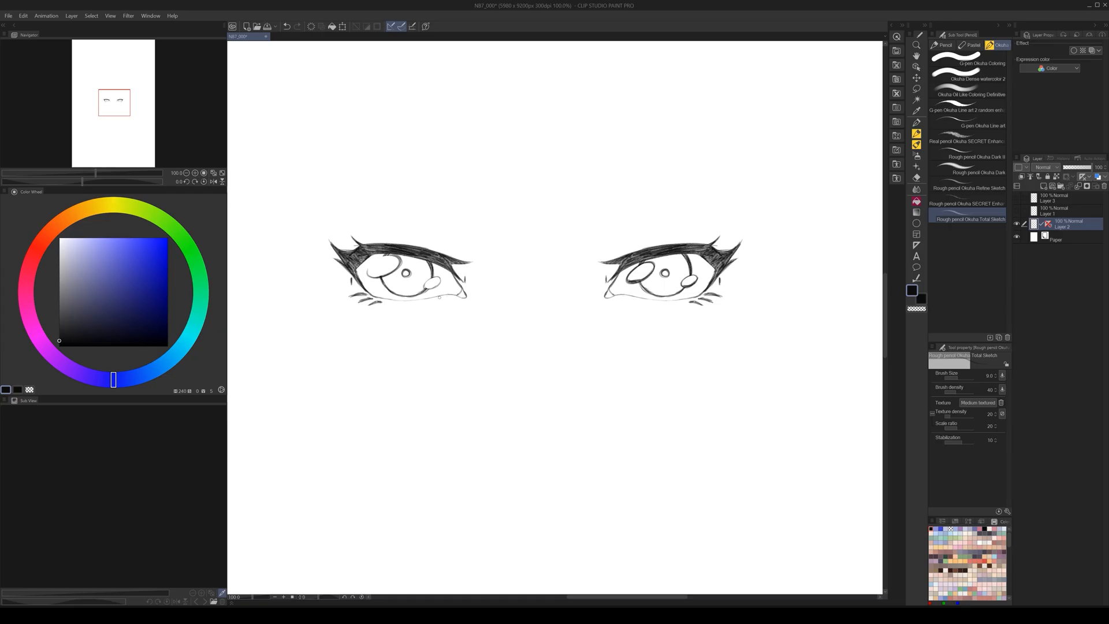
{"action": "left_click_drag", "start_coordinate": [374, 260], "coordinate": [381, 276]}
{"action": "mouse_move", "coordinate": [638, 278]}
{"action": "left_mouse_down"}
{"action": "mouse_move", "coordinate": [651, 266]}
{"action": "mouse_move", "coordinate": [637, 268]}
{"action": "mouse_move", "coordinate": [639, 278]}
{"action": "mouse_move", "coordinate": [689, 284]}
{"action": "left_mouse_up"}
- Turn Layer 2's symmetry ruler back on and shade the pupils of both eyes dark
{"action": "left_click", "coordinate": [1048, 224], "text": "shift"}
{"action": "scroll", "coordinate": [638, 399], "scroll_direction": "down", "scroll_amount": 3}
{"action": "scroll", "coordinate": [644, 407], "scroll_direction": "up", "scroll_amount": 3}
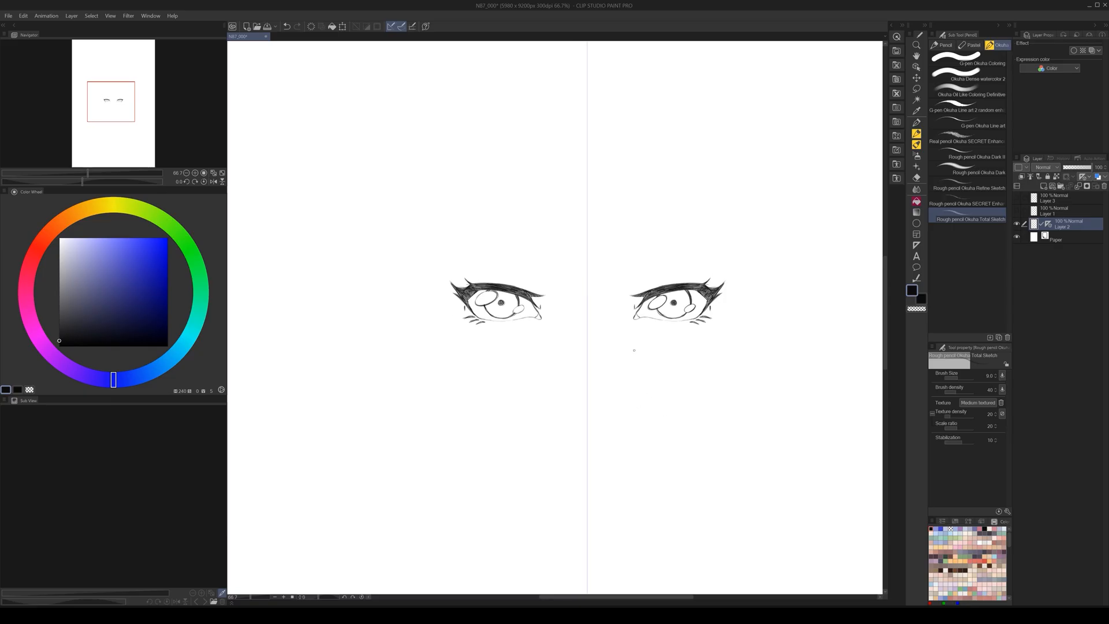
{"action": "scroll", "coordinate": [634, 350], "scroll_direction": "up", "scroll_amount": 1}
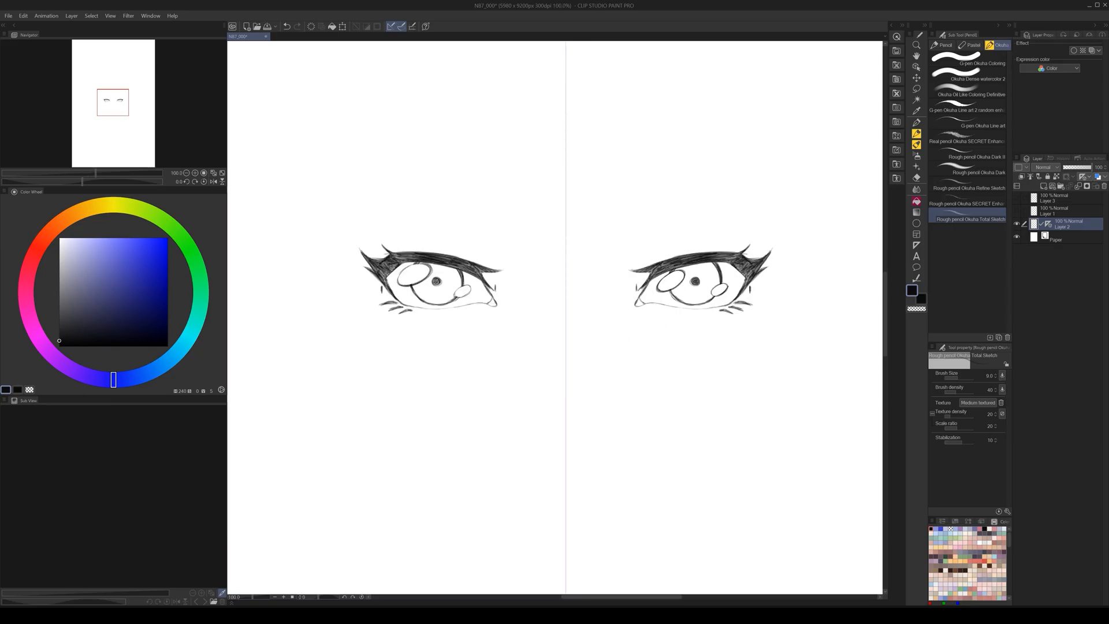
- Strengthen the inner corners of both eyes with short pencil strokes
{"action": "left_click_drag", "start_coordinate": [641, 294], "coordinate": [636, 306]}
{"action": "left_click_drag", "start_coordinate": [644, 302], "coordinate": [652, 304]}
{"action": "left_click_drag", "start_coordinate": [647, 259], "coordinate": [642, 273]}
- Draw a long curved eyelid crease above the upper lash line of each eye
{"action": "mouse_move", "coordinate": [739, 239]}
{"action": "left_mouse_down"}
{"action": "mouse_move", "coordinate": [683, 241]}
{"action": "mouse_move", "coordinate": [642, 257]}
{"action": "left_mouse_up"}
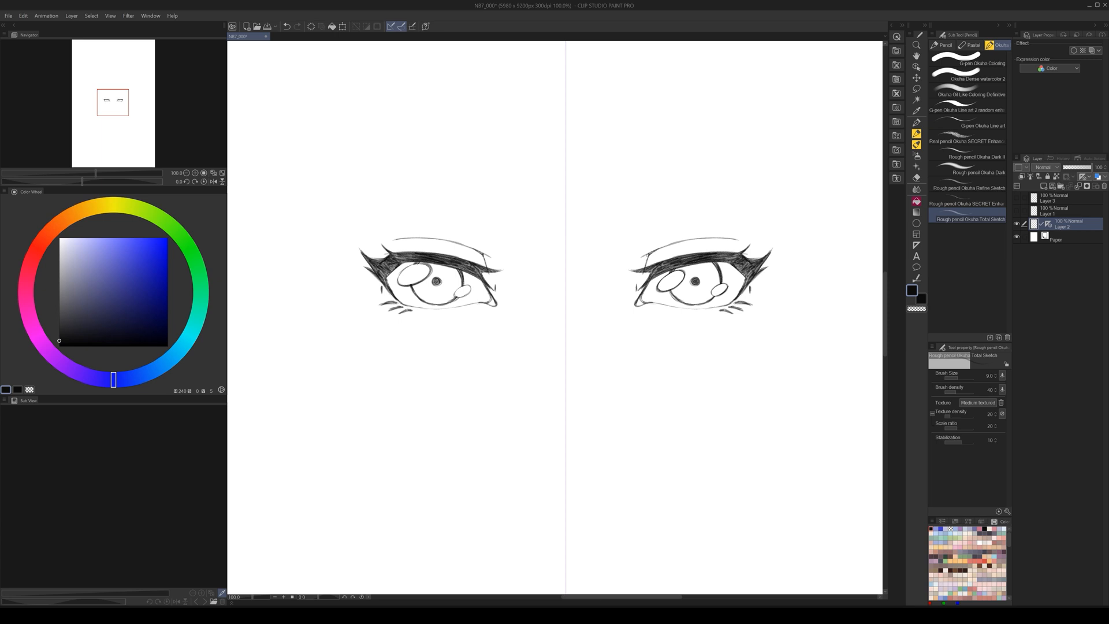
{"action": "left_click_drag", "start_coordinate": [683, 241], "coordinate": [656, 249]}
{"action": "left_click_drag", "start_coordinate": [745, 244], "coordinate": [684, 241]}
{"action": "scroll", "coordinate": [692, 361], "scroll_direction": "down", "scroll_amount": 4}
{"action": "left_click_drag", "start_coordinate": [708, 403], "coordinate": [657, 352]}
{"action": "scroll", "coordinate": [653, 342], "scroll_direction": "up", "scroll_amount": 2}
{"action": "scroll", "coordinate": [659, 354], "scroll_direction": "up", "scroll_amount": 1}
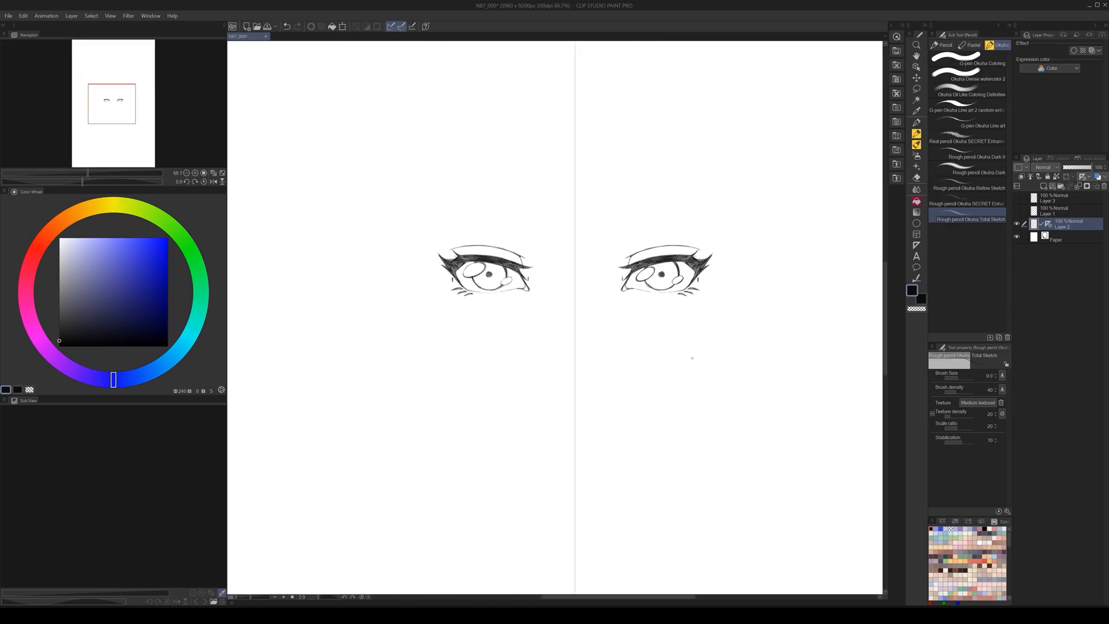
{"action": "scroll", "coordinate": [676, 324], "scroll_direction": "up", "scroll_amount": 2}
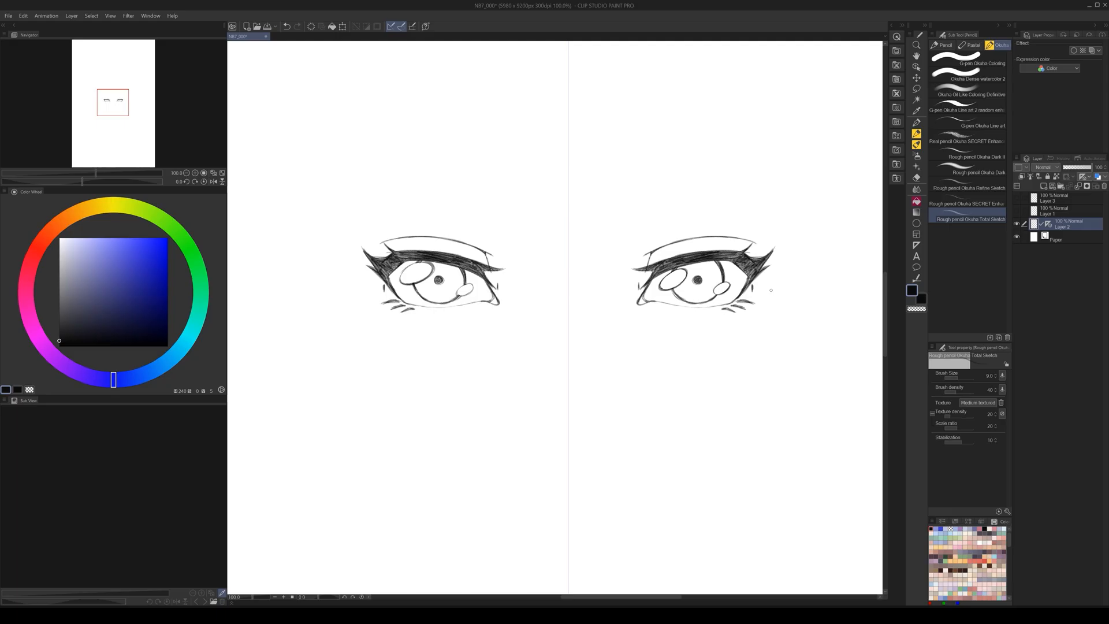
- Add a new layer above Layer 3 and set up the G-pen Okuha Coloring brush in light blue at size 20
{"action": "left_click", "coordinate": [1034, 200]}
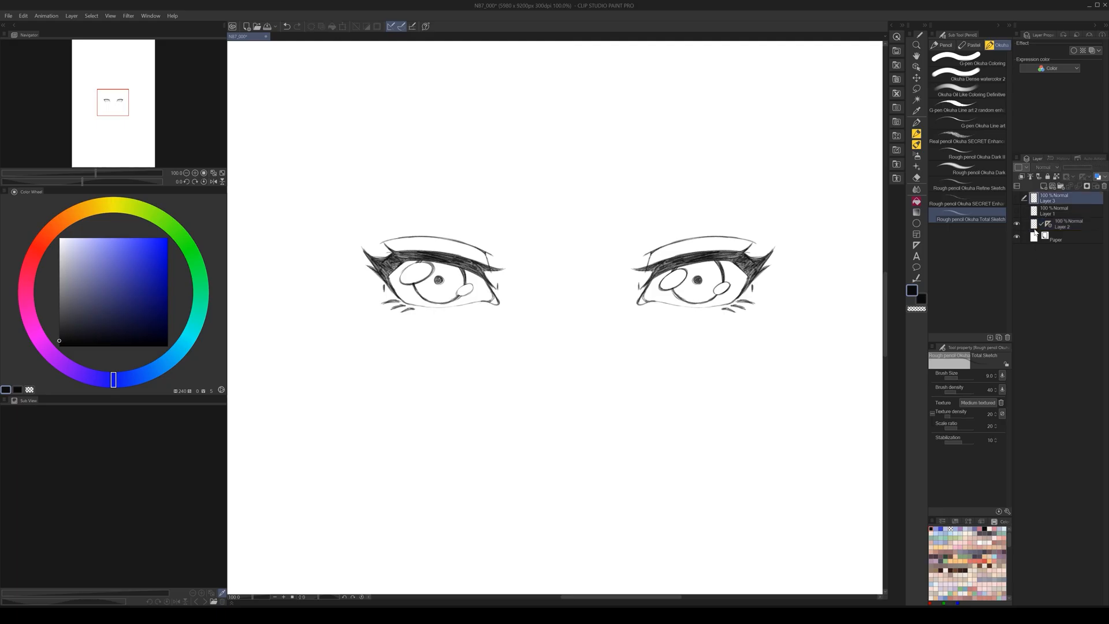
{"action": "key", "text": "x"}
{"action": "key", "text": "x"}
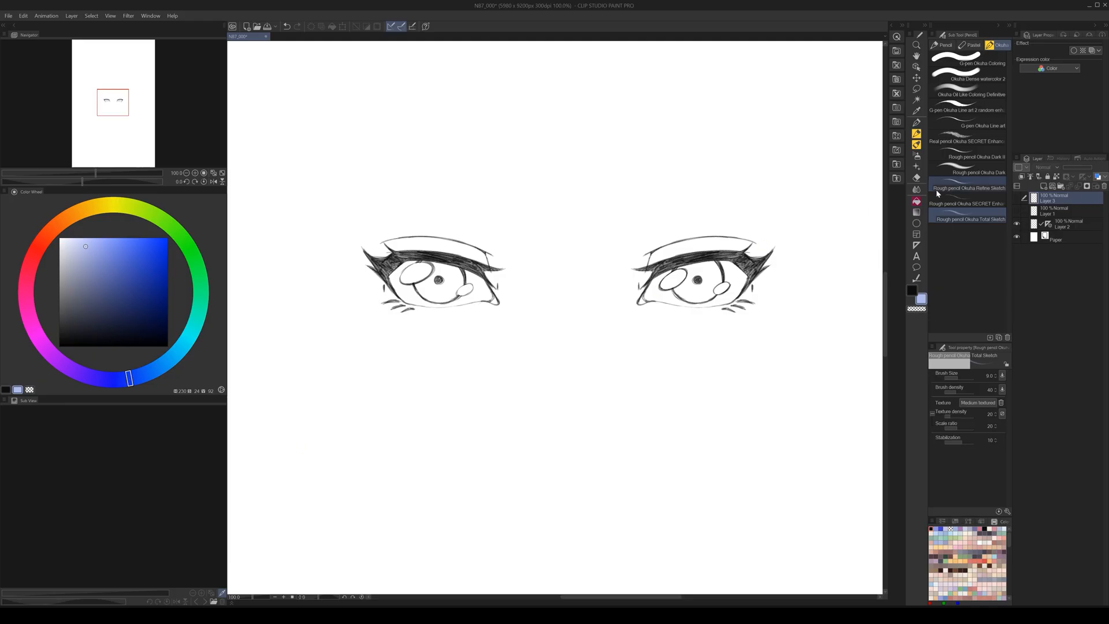
{"action": "left_click", "coordinate": [971, 58]}
{"action": "left_click", "coordinate": [1016, 197]}
{"action": "left_click", "coordinate": [1017, 198]}
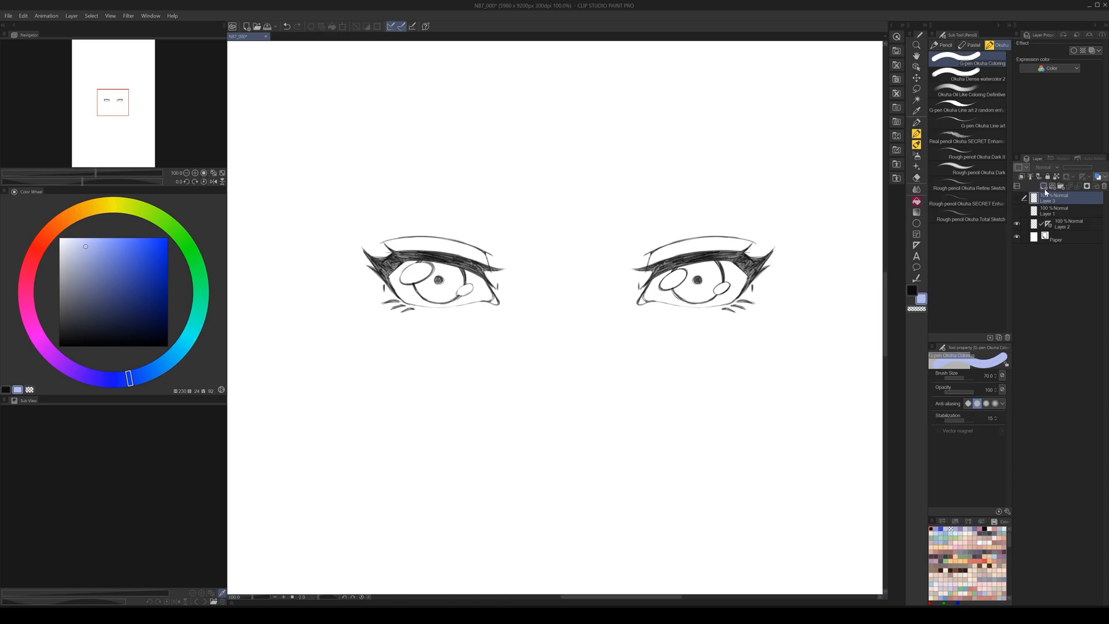
{"action": "left_click", "coordinate": [1043, 186]}
{"action": "key", "text": "bracketleft"}
{"action": "key", "text": "bracketleft"}
{"action": "key", "text": "bracketleft"}
{"action": "key", "text": "bracketleft"}
{"action": "key", "text": "bracketleft"}
{"action": "key", "text": "bracketleft"}
- Draw three adjoining light blue boxes across both eyes and the gap between them
{"action": "left_click_drag", "start_coordinate": [639, 248], "coordinate": [639, 331]}
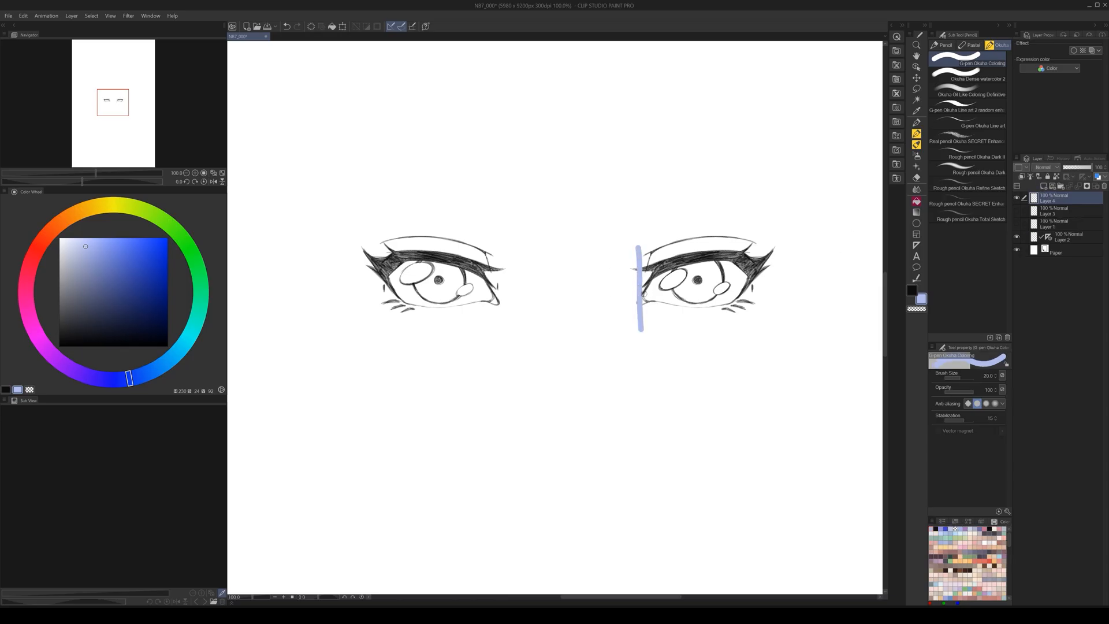
{"action": "mouse_move", "coordinate": [639, 247]}
{"action": "left_mouse_down"}
{"action": "mouse_move", "coordinate": [783, 237]}
{"action": "mouse_move", "coordinate": [768, 324]}
{"action": "left_mouse_up"}
{"action": "left_click_drag", "start_coordinate": [754, 327], "coordinate": [625, 324]}
{"action": "mouse_move", "coordinate": [762, 241]}
{"action": "left_mouse_down"}
{"action": "mouse_move", "coordinate": [758, 327]}
{"action": "mouse_move", "coordinate": [626, 250]}
{"action": "mouse_move", "coordinate": [372, 247]}
{"action": "mouse_move", "coordinate": [440, 326]}
{"action": "mouse_move", "coordinate": [689, 328]}
{"action": "left_mouse_up"}
{"action": "left_click_drag", "start_coordinate": [498, 253], "coordinate": [502, 341]}
- Number the three boxes 1, 2 and 3 above their top edges, and hide that guide layer
{"action": "left_click_drag", "start_coordinate": [416, 184], "coordinate": [431, 209]}
{"action": "left_click_drag", "start_coordinate": [544, 181], "coordinate": [585, 204]}
{"action": "left_click_drag", "start_coordinate": [667, 182], "coordinate": [685, 212]}
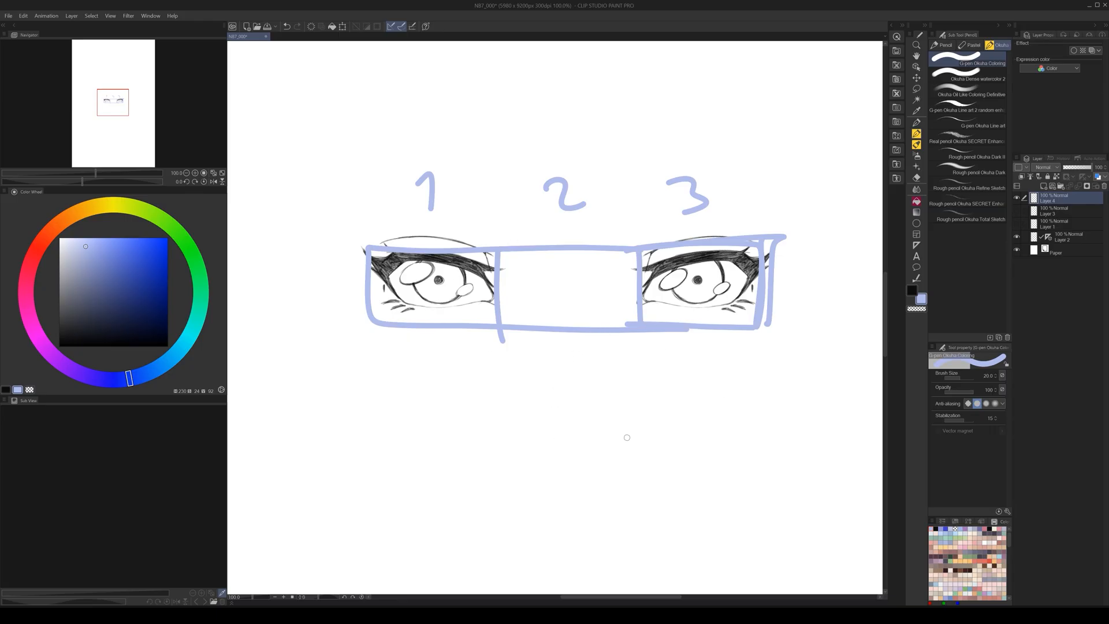
{"action": "left_click", "coordinate": [1017, 198]}
{"action": "scroll", "coordinate": [692, 331], "scroll_direction": "down", "scroll_amount": 1}
{"action": "scroll", "coordinate": [691, 331], "scroll_direction": "down", "scroll_amount": 1}
{"action": "left_click_drag", "start_coordinate": [699, 370], "coordinate": [585, 330]}
{"action": "scroll", "coordinate": [581, 346], "scroll_direction": "down", "scroll_amount": 1}
{"action": "scroll", "coordinate": [544, 306], "scroll_direction": "up", "scroll_amount": 1}
{"action": "scroll", "coordinate": [542, 303], "scroll_direction": "up", "scroll_amount": 2}
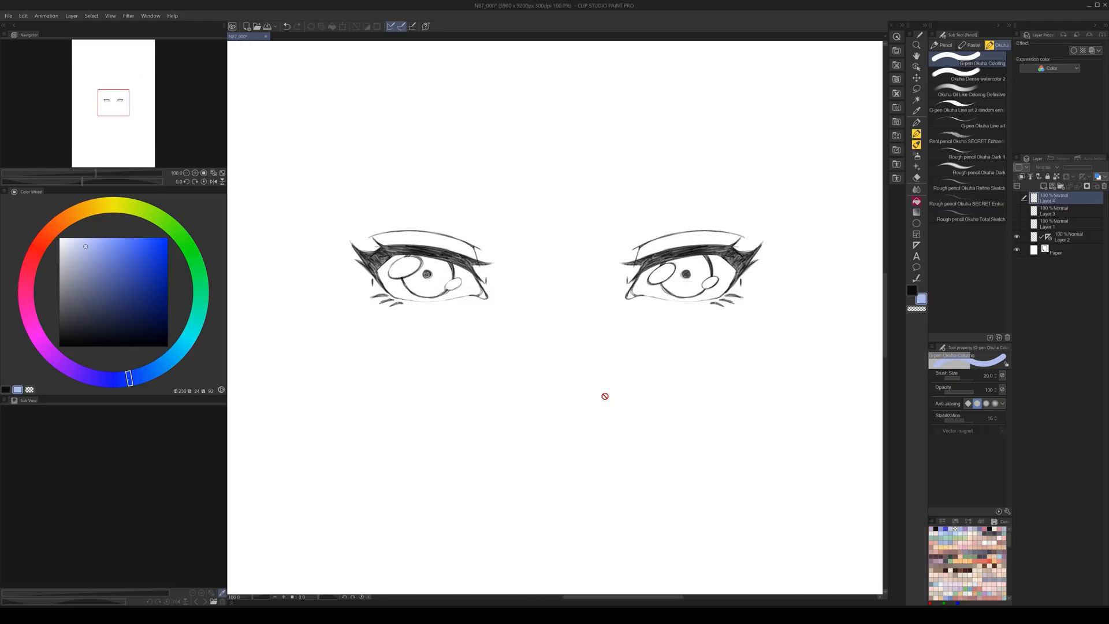
- On Layer 2, extend the inner tips of the upper lashes with the black Rough pencil Okuha Total Sketch brush
{"action": "key", "text": "x"}
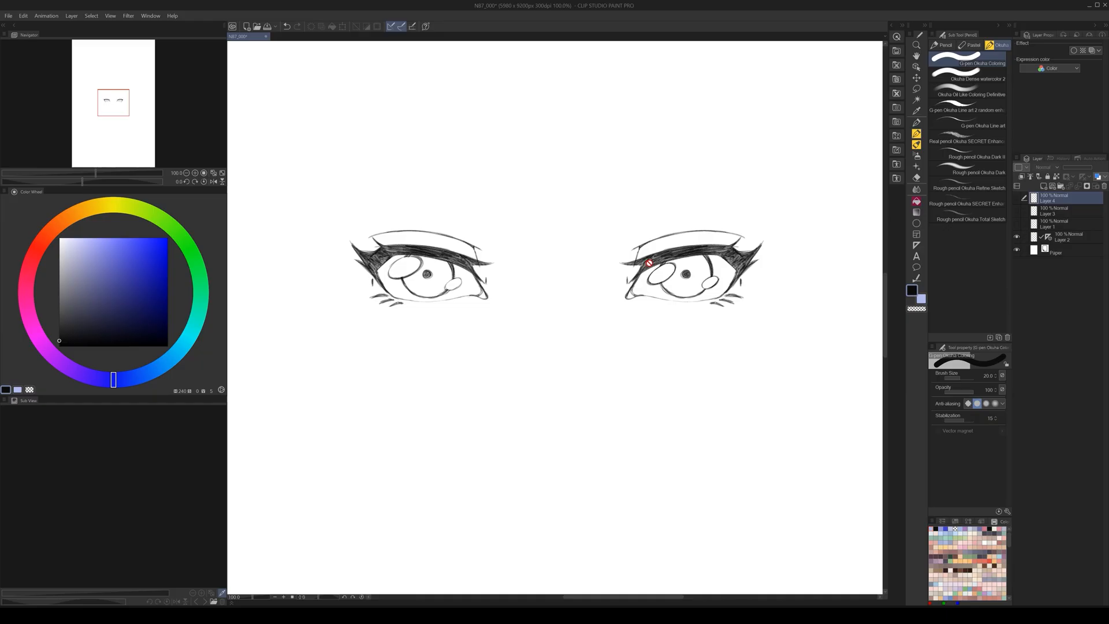
{"action": "left_click", "coordinate": [1026, 241]}
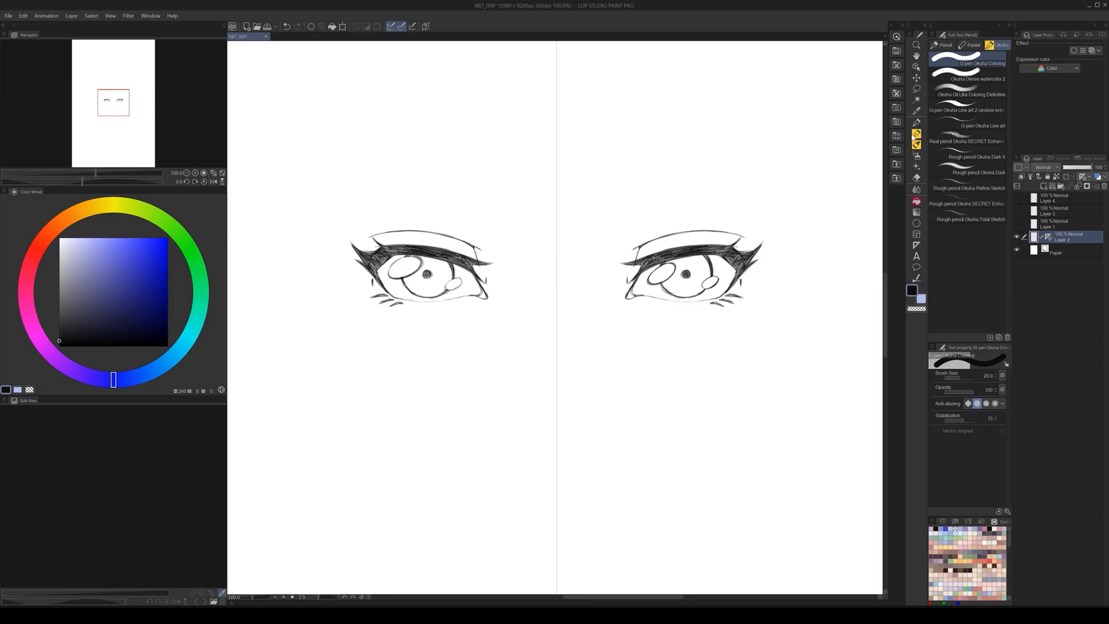
{"action": "left_click", "coordinate": [970, 219]}
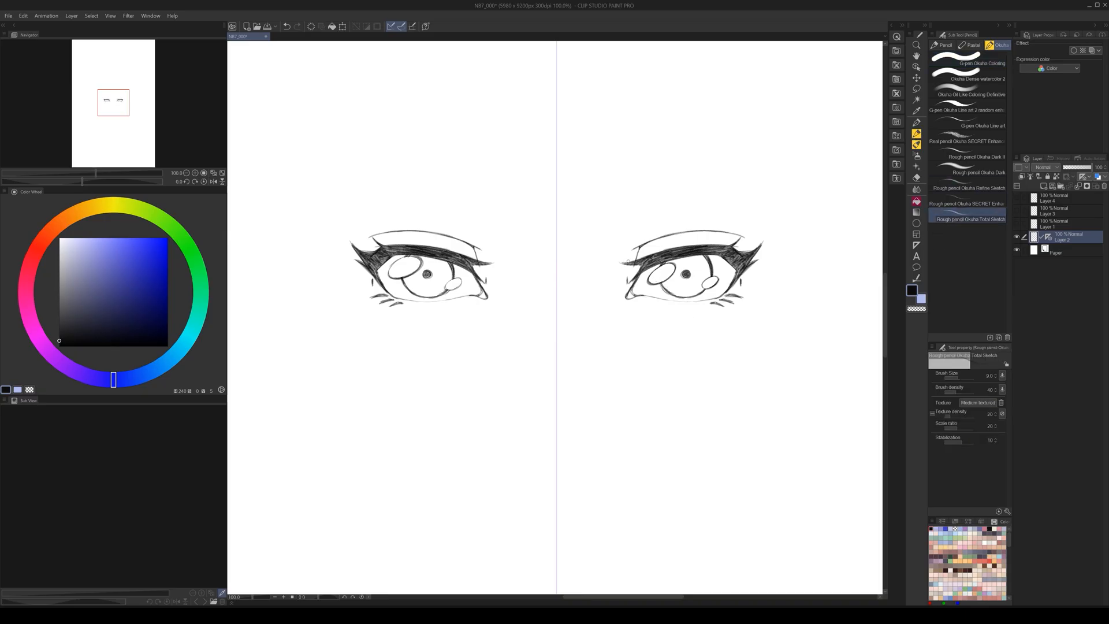
{"action": "left_click_drag", "start_coordinate": [619, 261], "coordinate": [633, 259]}
{"action": "left_click_drag", "start_coordinate": [725, 256], "coordinate": [734, 261]}
- On a new layer above Layer 4, sketch light blue guide strokes across the outer corner of the right-hand eye
{"action": "left_click", "coordinate": [1055, 200]}
{"action": "left_click", "coordinate": [1043, 186]}
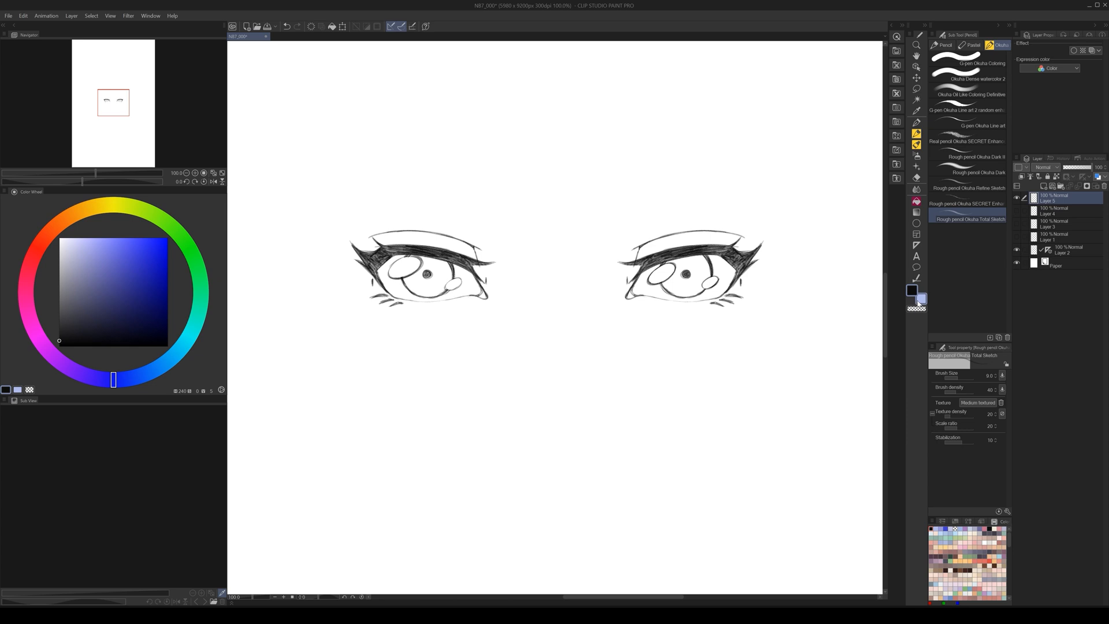
{"action": "left_click", "coordinate": [921, 299]}
{"action": "mouse_move", "coordinate": [712, 264]}
{"action": "left_mouse_down"}
{"action": "mouse_move", "coordinate": [744, 234]}
{"action": "mouse_move", "coordinate": [719, 296]}
{"action": "left_mouse_up"}
{"action": "mouse_move", "coordinate": [744, 234]}
{"action": "left_mouse_down"}
{"action": "mouse_move", "coordinate": [711, 266]}
{"action": "mouse_move", "coordinate": [747, 282]}
{"action": "left_mouse_up"}
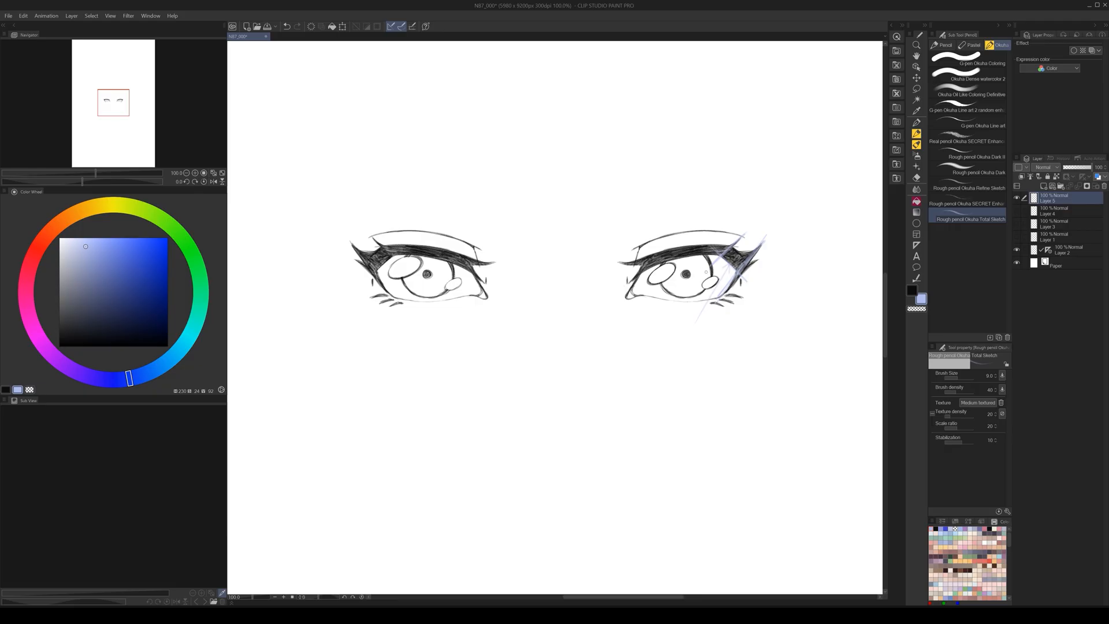
{"action": "scroll", "coordinate": [657, 381], "scroll_direction": "down", "scroll_amount": 2}
{"action": "scroll", "coordinate": [656, 376], "scroll_direction": "up", "scroll_amount": 2}
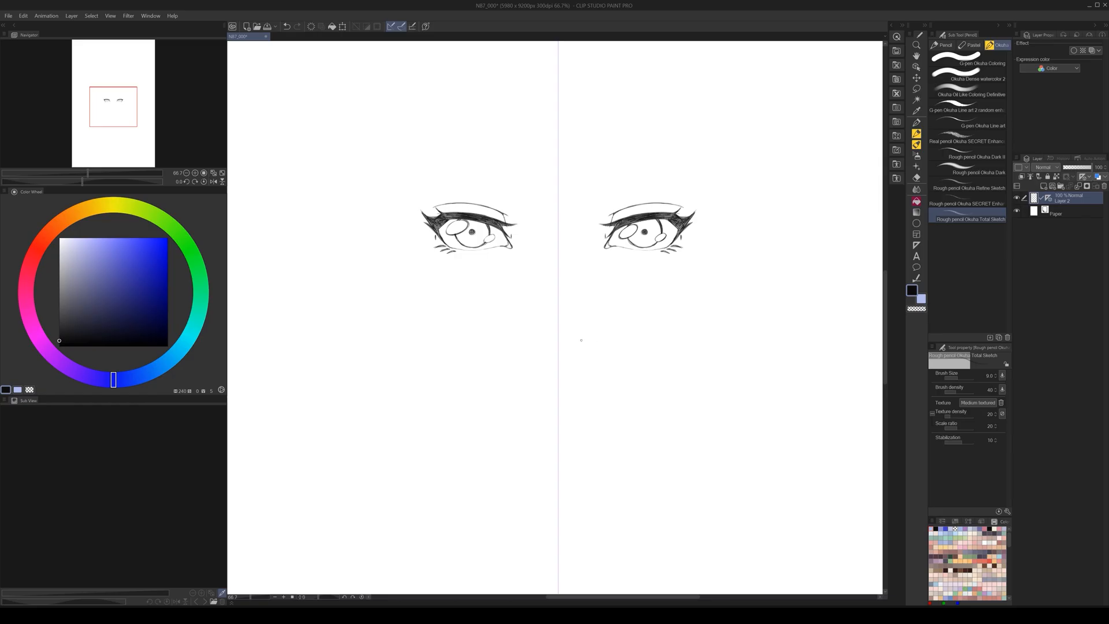
- Undo the last two changes to the eye sketch
{"action": "key", "text": "ctrl+z"}
{"action": "key", "text": "ctrl+z"}
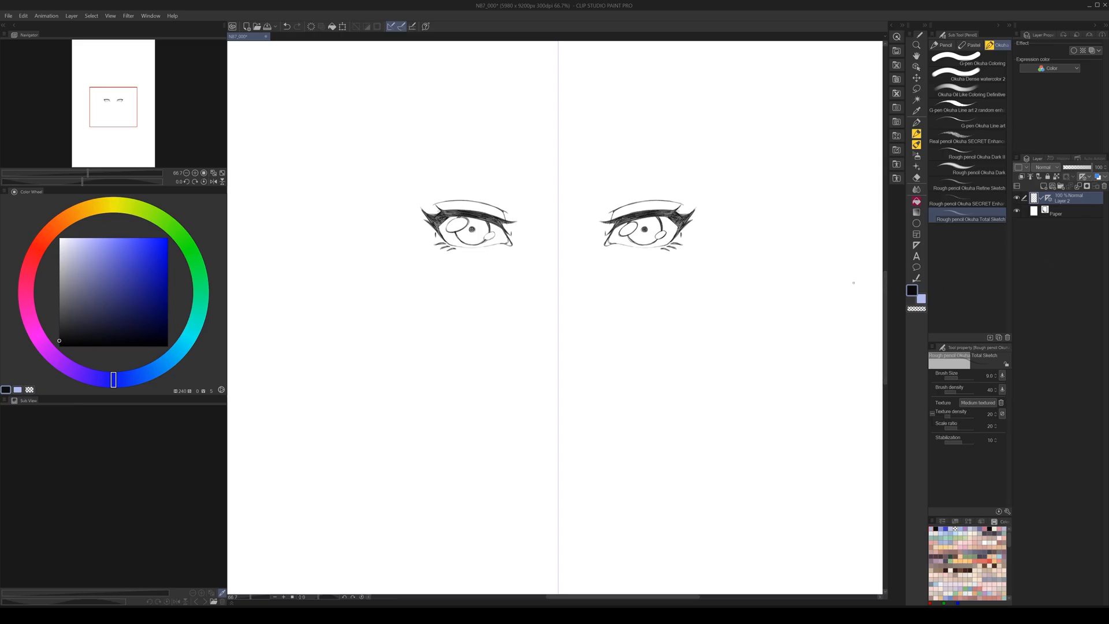
{"action": "left_click_drag", "start_coordinate": [653, 258], "coordinate": [659, 268]}
{"action": "scroll", "coordinate": [638, 257], "scroll_direction": "up", "scroll_amount": 1}
{"action": "scroll", "coordinate": [637, 289], "scroll_direction": "down", "scroll_amount": 1}
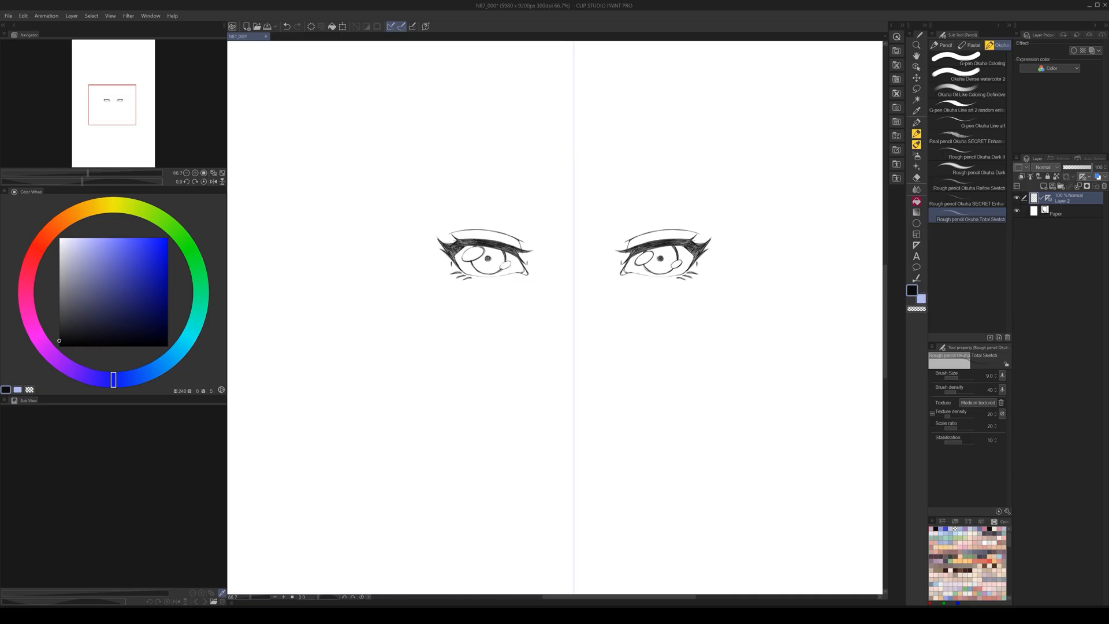
- Sketch a downward triangle from the two pupils, trace it in light blue on a new layer, and mark each side with a 1
{"action": "mouse_move", "coordinate": [616, 257]}
{"action": "left_mouse_down"}
{"action": "mouse_move", "coordinate": [556, 259]}
{"action": "mouse_move", "coordinate": [510, 284]}
{"action": "mouse_move", "coordinate": [574, 352]}
{"action": "left_mouse_up"}
{"action": "left_click", "coordinate": [1044, 186]}
{"action": "left_click", "coordinate": [921, 298]}
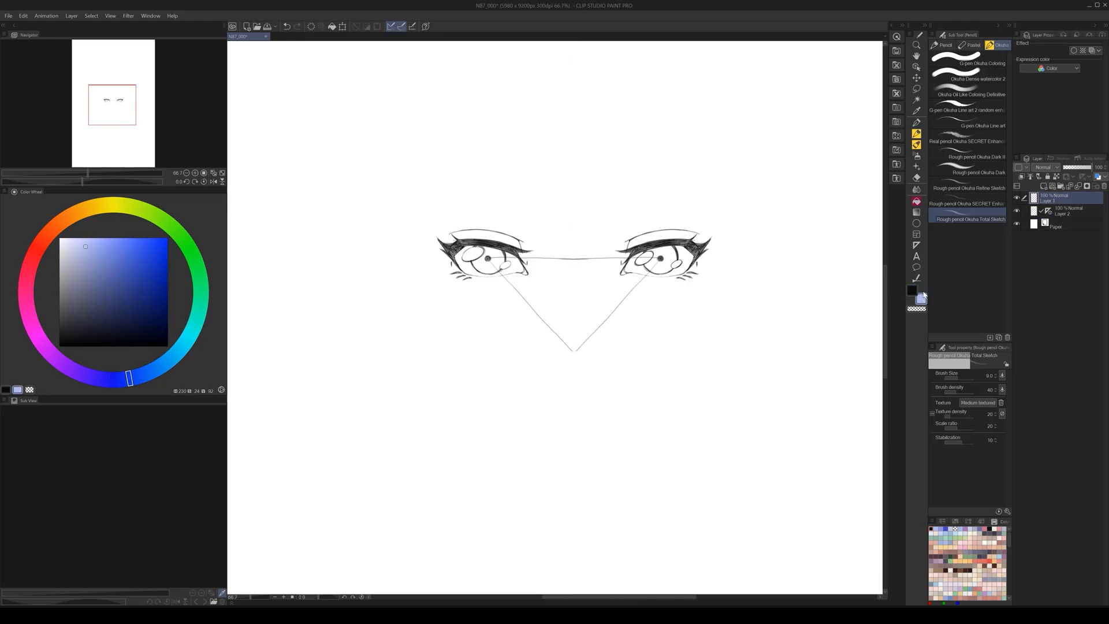
{"action": "left_click", "coordinate": [967, 60]}
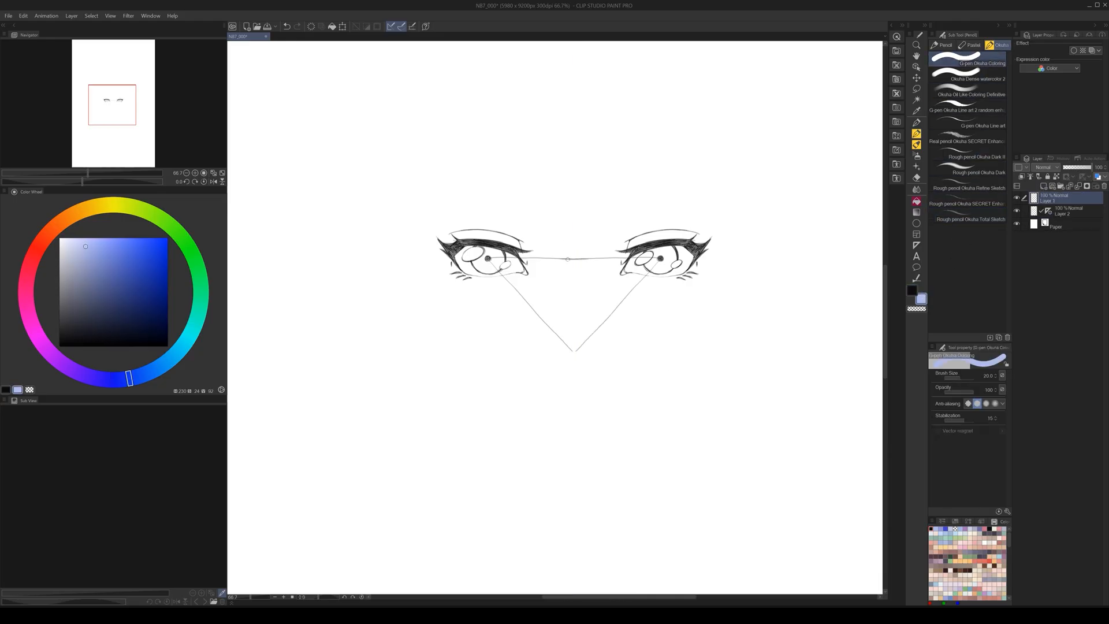
{"action": "left_click_drag", "start_coordinate": [568, 245], "coordinate": [573, 253]}
{"action": "left_click_drag", "start_coordinate": [515, 310], "coordinate": [520, 324]}
{"action": "left_click_drag", "start_coordinate": [627, 311], "coordinate": [630, 328]}
{"action": "mouse_move", "coordinate": [488, 258]}
{"action": "left_mouse_down"}
{"action": "mouse_move", "coordinate": [571, 353]}
{"action": "mouse_move", "coordinate": [644, 276]}
{"action": "mouse_move", "coordinate": [643, 258]}
{"action": "mouse_move", "coordinate": [488, 258]}
{"action": "left_mouse_up"}
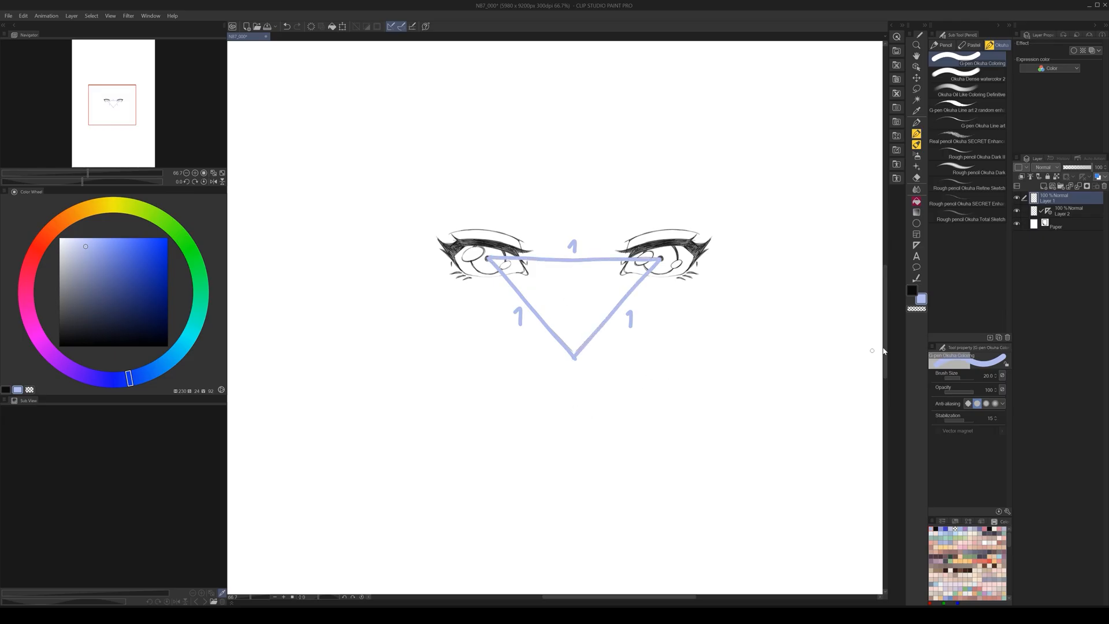
- Switch back to the black sketch pencil and undo the triangle guide, its side labels and its layer
{"action": "left_click", "coordinate": [1036, 214]}
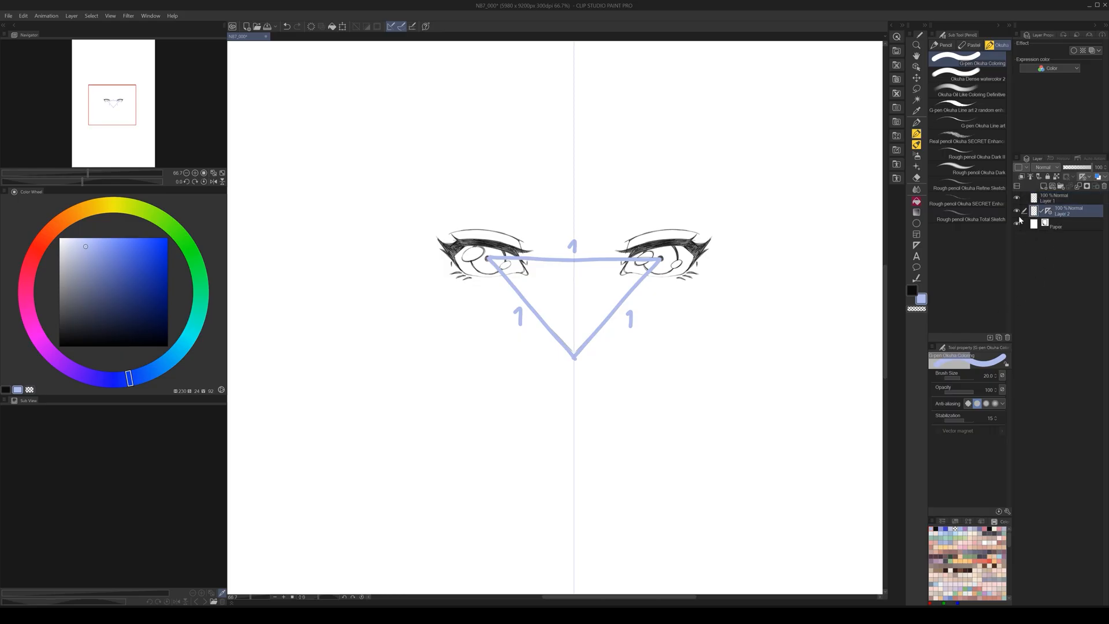
{"action": "key", "text": "p"}
{"action": "key", "text": "x"}
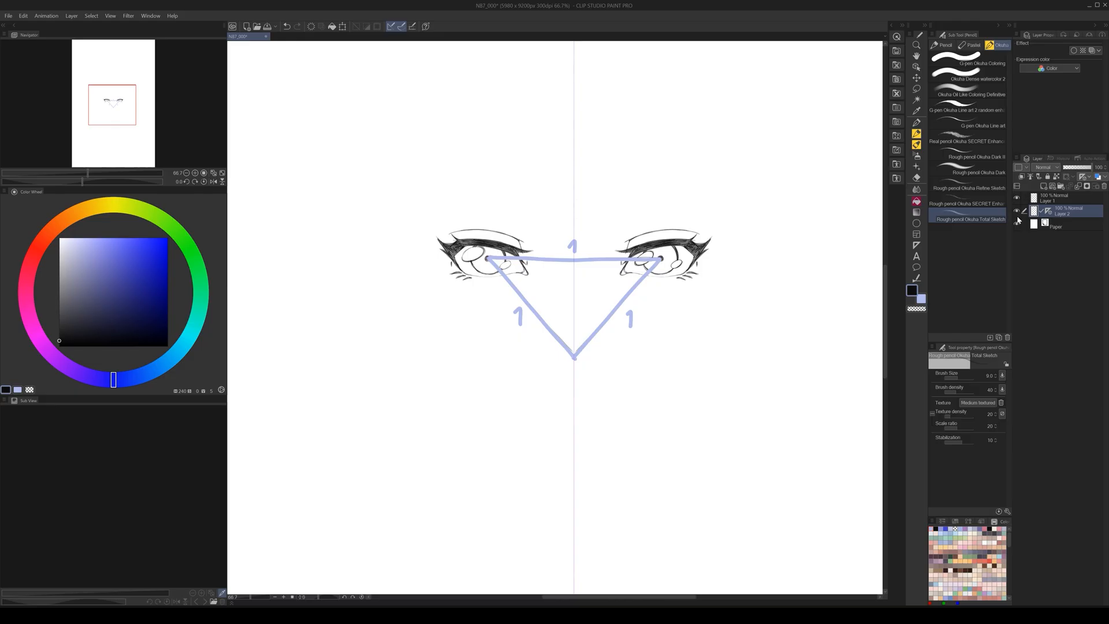
{"action": "left_click", "coordinate": [287, 26]}
{"action": "left_click", "coordinate": [287, 26]}
{"action": "left_click", "coordinate": [287, 26]}
{"action": "left_click", "coordinate": [287, 26]}
{"action": "left_click", "coordinate": [287, 26]}
{"action": "left_click", "coordinate": [287, 26]}
{"action": "left_click", "coordinate": [287, 26]}
{"action": "left_click", "coordinate": [287, 26]}
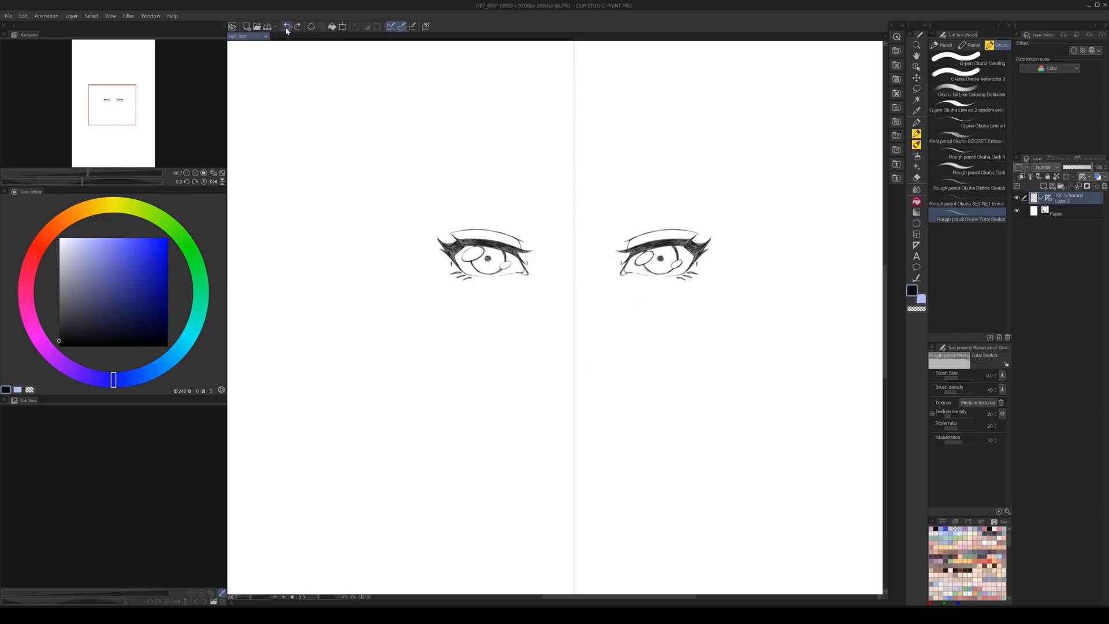
{"action": "left_click", "coordinate": [287, 26]}
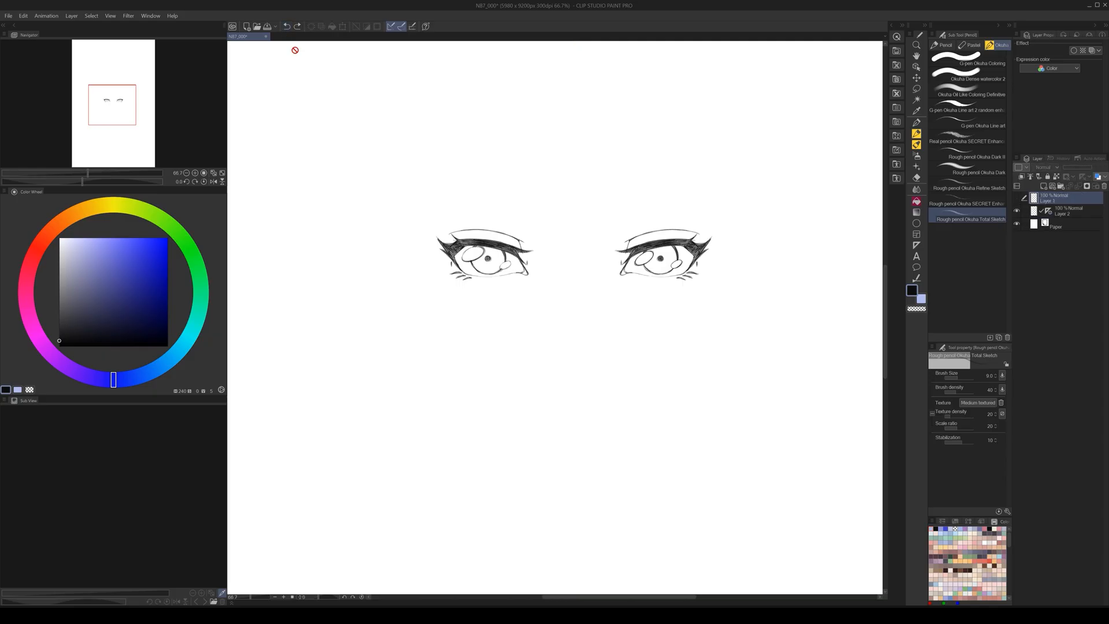
- On a new layer above Layer 1, sketch a thin black triangle from the two pupils down to a centred point below
{"action": "left_click", "coordinate": [1052, 210]}
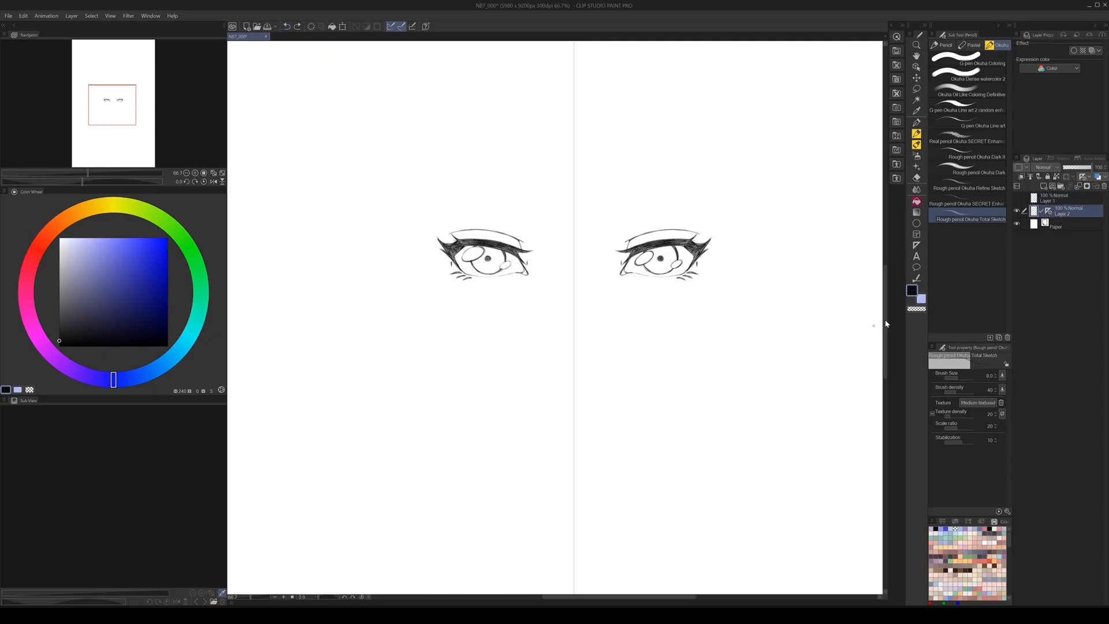
{"action": "scroll", "coordinate": [636, 285], "scroll_direction": "up", "scroll_amount": 1}
{"action": "key", "text": "ctrl+shift+n"}
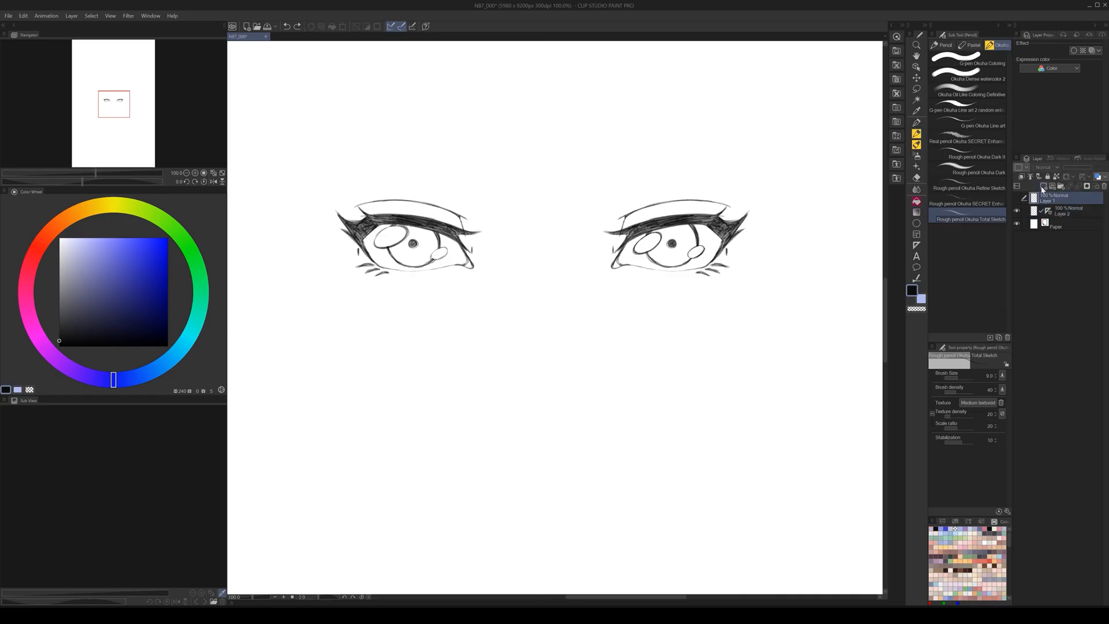
{"action": "scroll", "coordinate": [640, 316], "scroll_direction": "down", "scroll_amount": 1}
{"action": "mouse_move", "coordinate": [665, 264]}
{"action": "left_mouse_down"}
{"action": "mouse_move", "coordinate": [493, 266]}
{"action": "mouse_move", "coordinate": [576, 352]}
{"action": "left_mouse_up"}
{"action": "left_click_drag", "start_coordinate": [504, 277], "coordinate": [575, 353]}
{"action": "left_click_drag", "start_coordinate": [504, 278], "coordinate": [577, 355]}
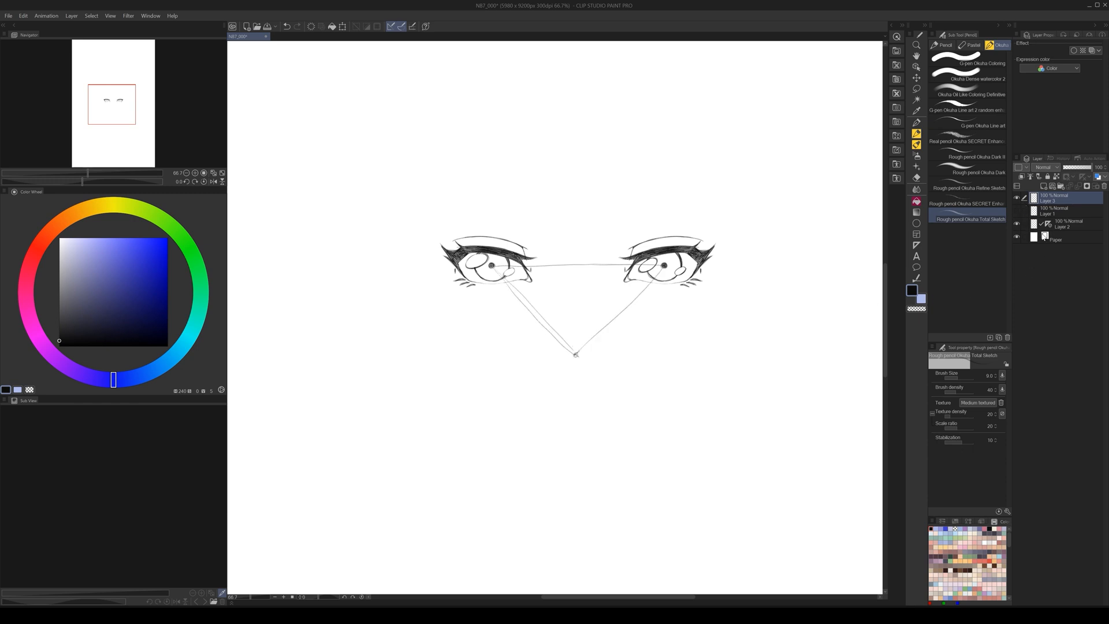
- On Layer 2, draw two small mirrored nostril marks beside the triangle's lower tip, and hide Layer 3
{"action": "left_click", "coordinate": [1049, 230]}
{"action": "scroll", "coordinate": [583, 358], "scroll_direction": "up", "scroll_amount": 1}
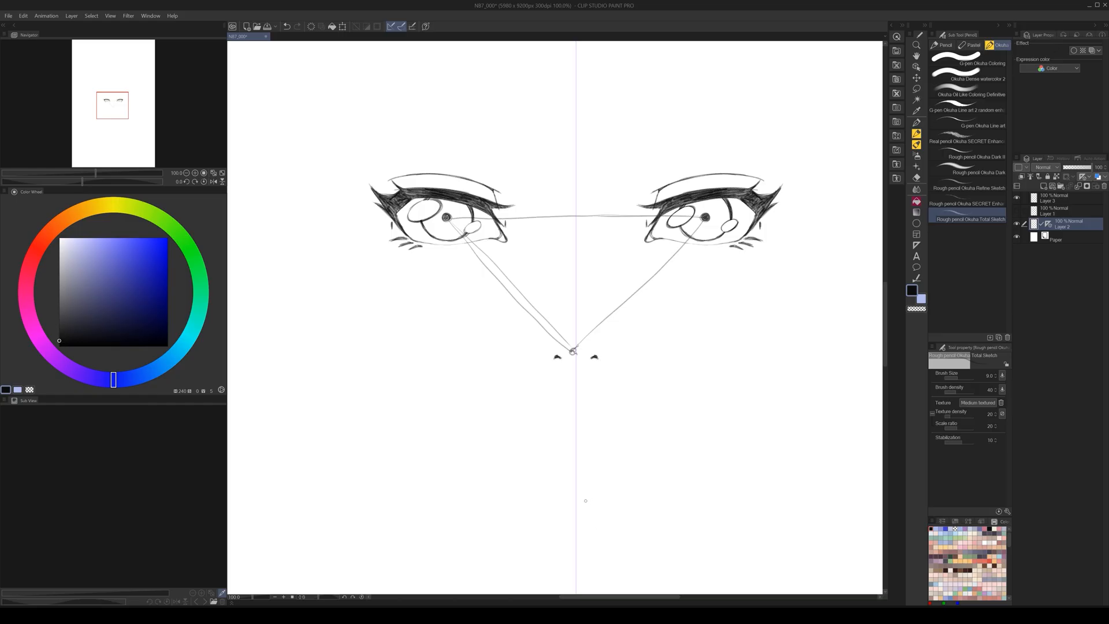
{"action": "left_click", "coordinate": [1017, 197]}
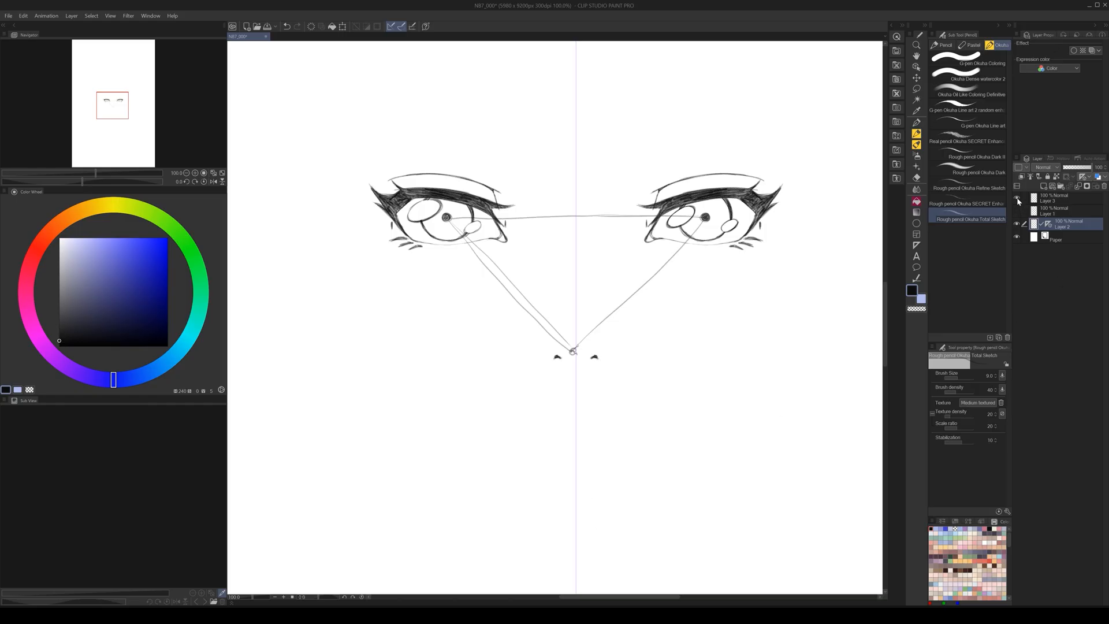
- Turn off Layer 2's symmetry ruler and draw a thin vertical nose bridge line between the nostrils
{"action": "left_click", "coordinate": [1048, 224]}
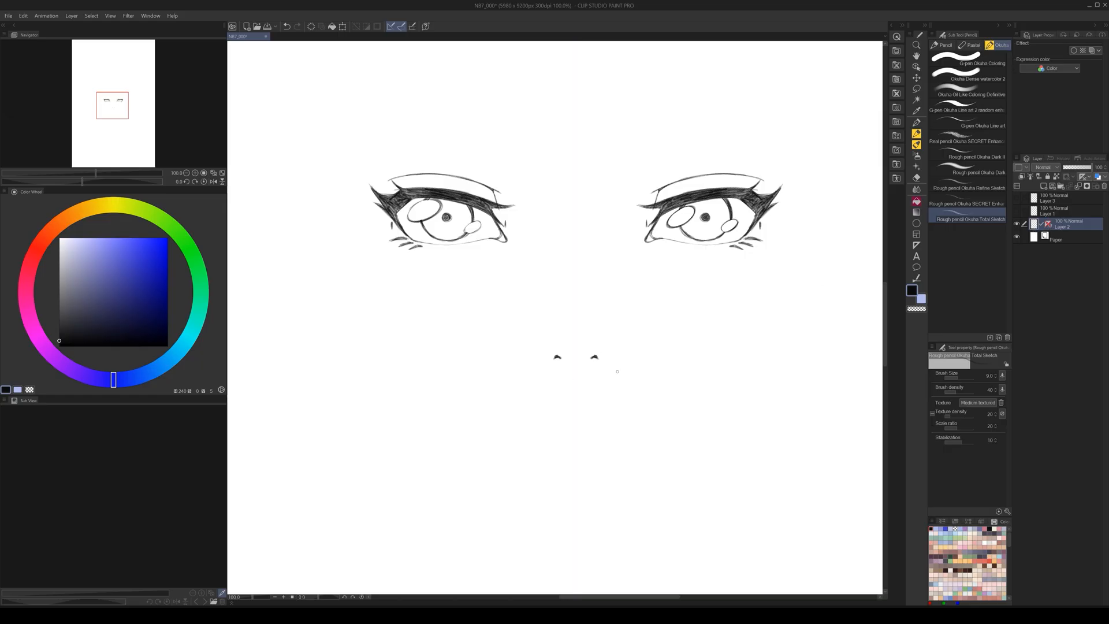
{"action": "scroll", "coordinate": [614, 370], "scroll_direction": "down", "scroll_amount": 4}
{"action": "scroll", "coordinate": [629, 368], "scroll_direction": "up", "scroll_amount": 2}
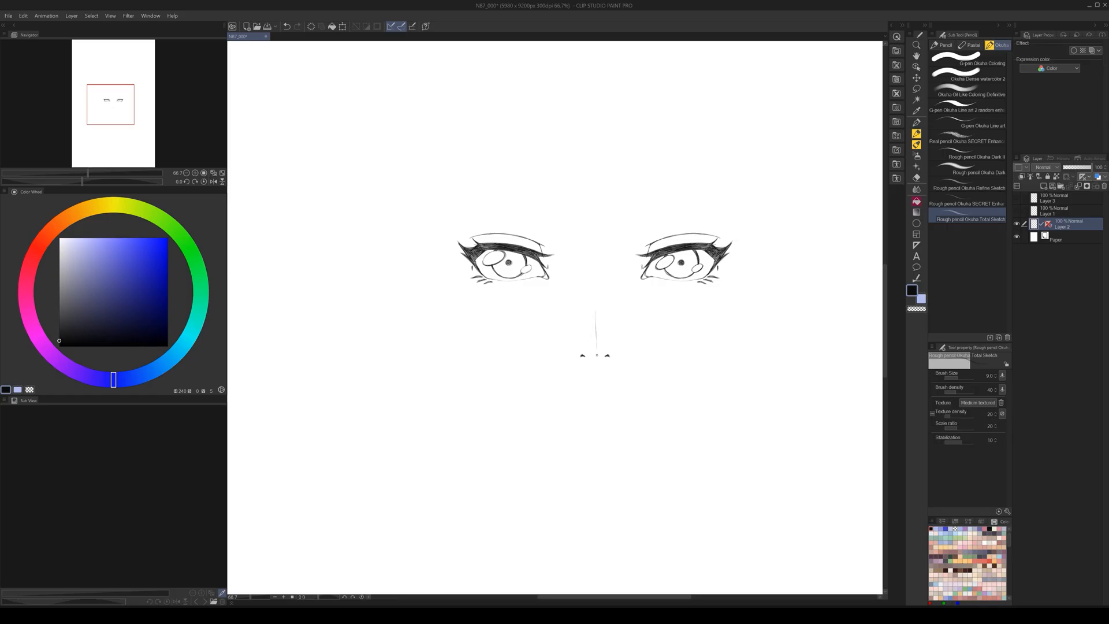
{"action": "left_click_drag", "start_coordinate": [596, 317], "coordinate": [596, 365]}
{"action": "scroll", "coordinate": [659, 413], "scroll_direction": "down", "scroll_amount": 1}
{"action": "scroll", "coordinate": [639, 372], "scroll_direction": "up", "scroll_amount": 1}
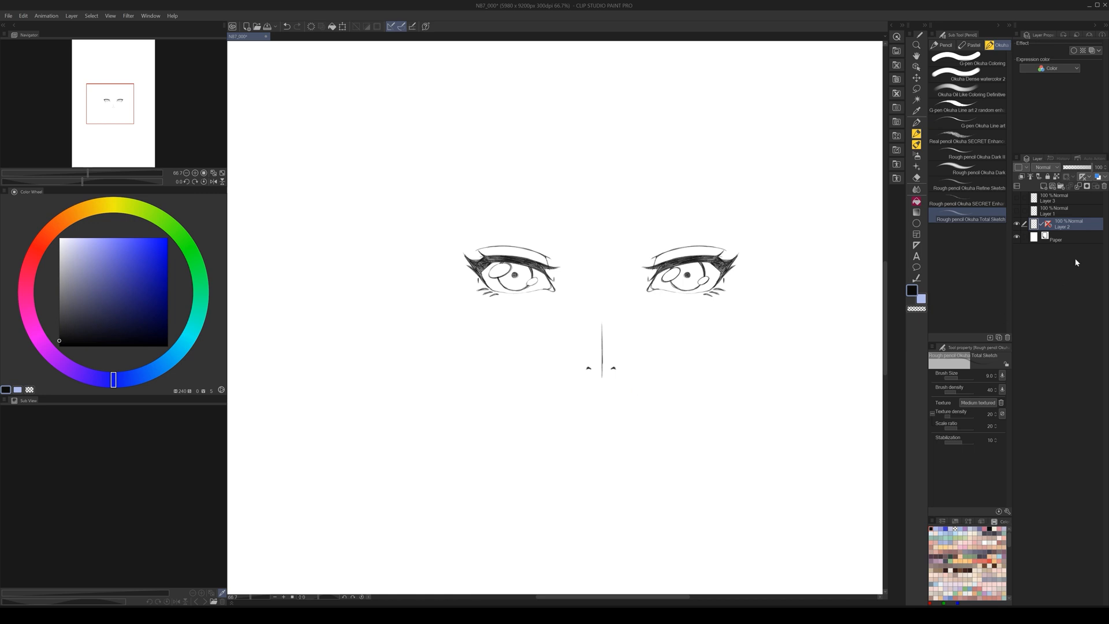
- Turn Layer 2's symmetry ruler back on, and lasso the whole nose to move it slightly down
{"action": "left_click", "coordinate": [1048, 224]}
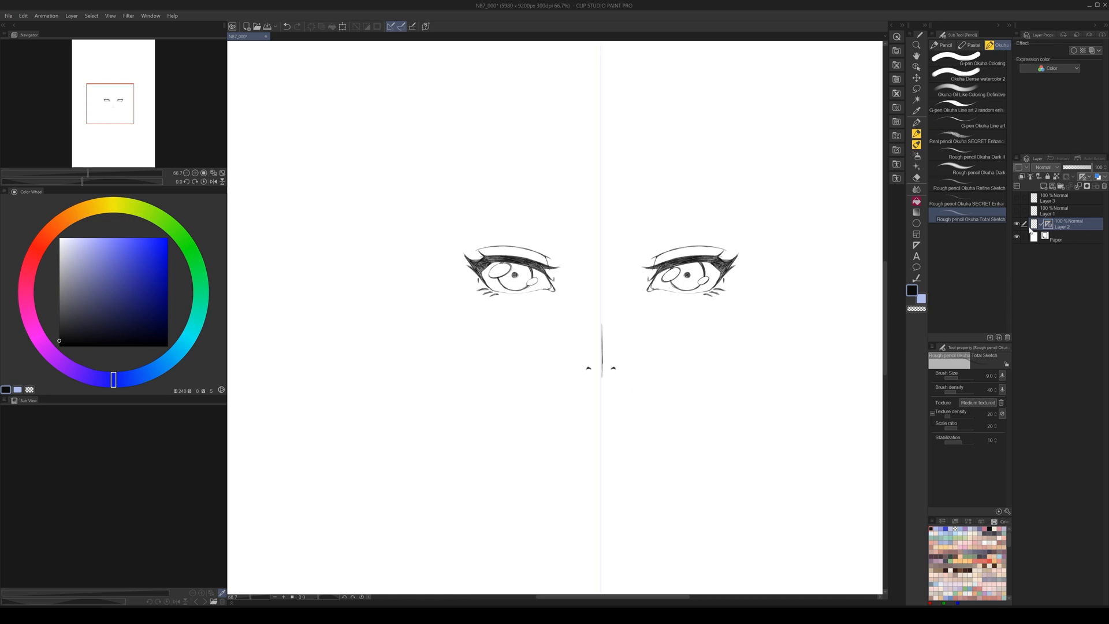
{"action": "left_click", "coordinate": [917, 88]}
{"action": "mouse_move", "coordinate": [623, 349]}
{"action": "left_mouse_down"}
{"action": "mouse_move", "coordinate": [596, 313]}
{"action": "mouse_move", "coordinate": [623, 350]}
{"action": "mouse_move", "coordinate": [627, 385]}
{"action": "left_mouse_up"}
{"action": "left_click", "coordinate": [636, 412]}
{"action": "left_click_drag", "start_coordinate": [626, 385], "coordinate": [626, 387]}
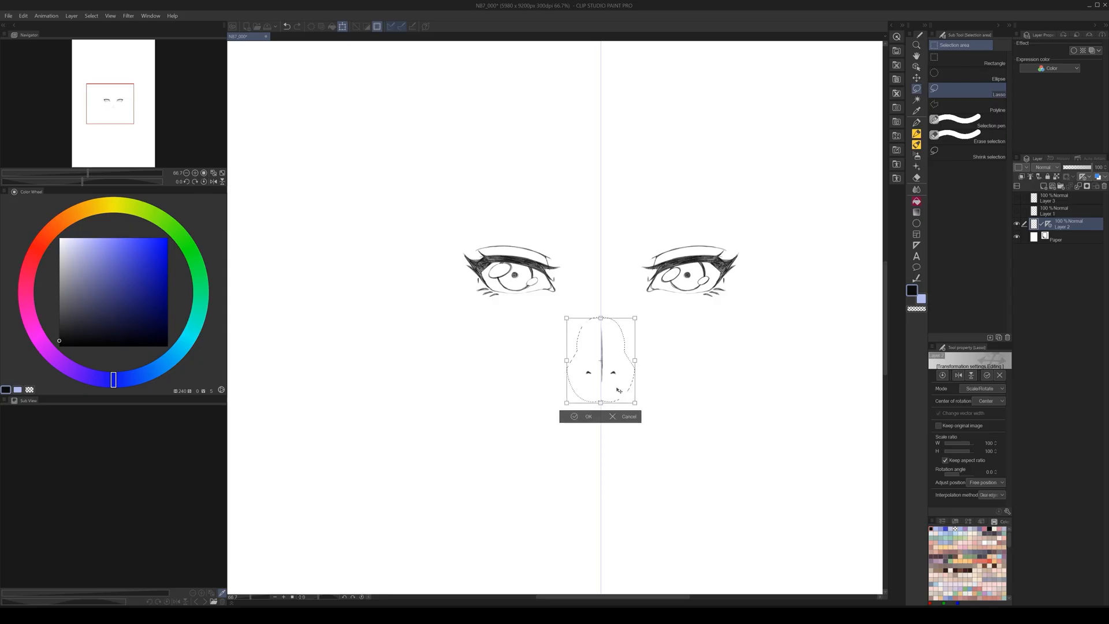
{"action": "left_click", "coordinate": [587, 417]}
{"action": "key", "text": "ctrl+d"}
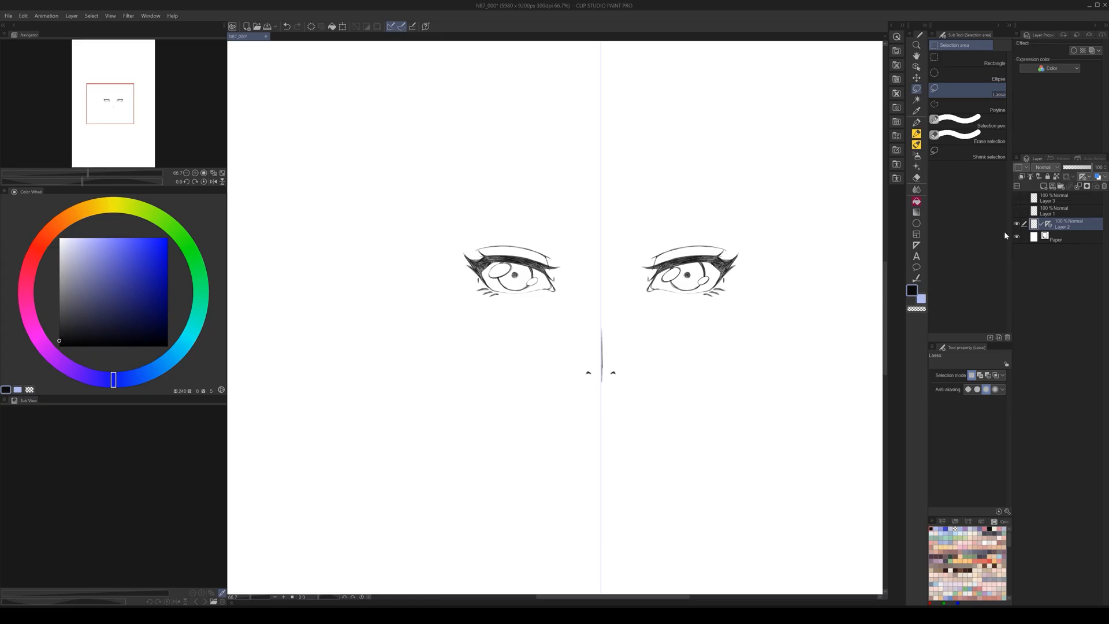
- Delete the guide layers Layer 3 and Layer 1
{"action": "left_click", "coordinate": [1018, 198]}
{"action": "left_click", "coordinate": [1018, 211]}
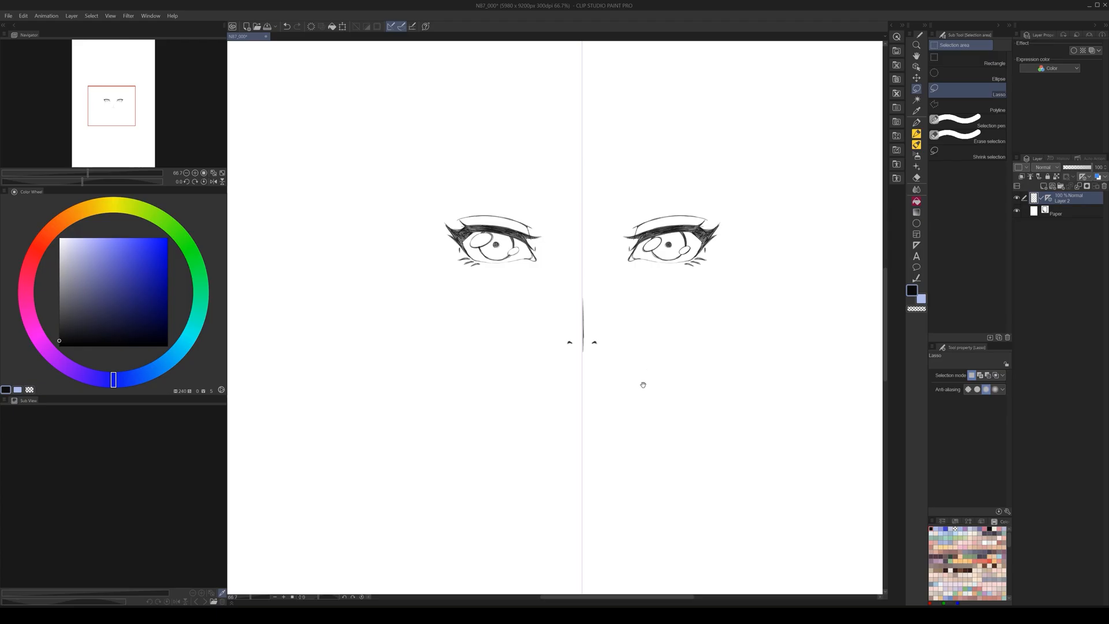
- On Layer 2, pencil small mirrored vertical strokes under the nose and a short curved upper-lip line beneath them
{"action": "key", "text": "p"}
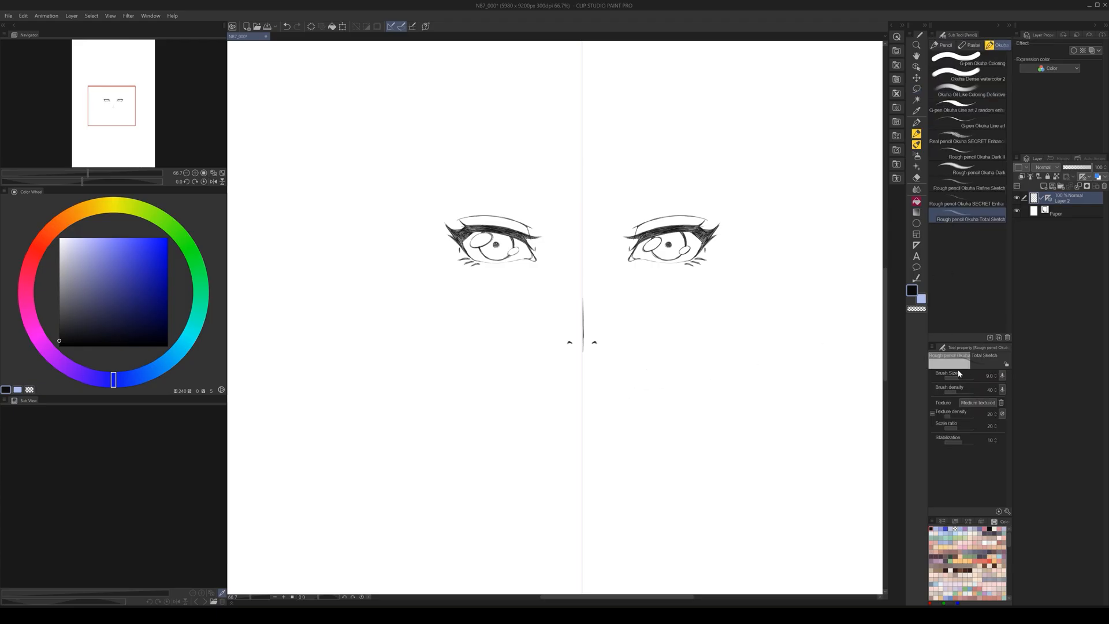
{"action": "left_click_drag", "start_coordinate": [667, 416], "coordinate": [638, 394]}
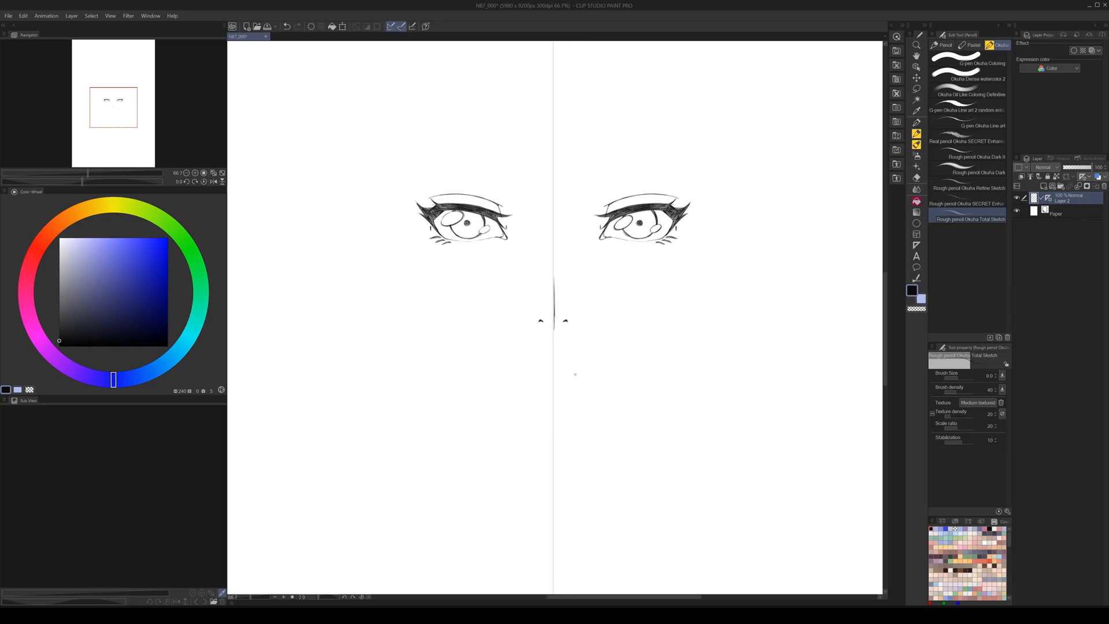
{"action": "scroll", "coordinate": [557, 349], "scroll_direction": "up", "scroll_amount": 1}
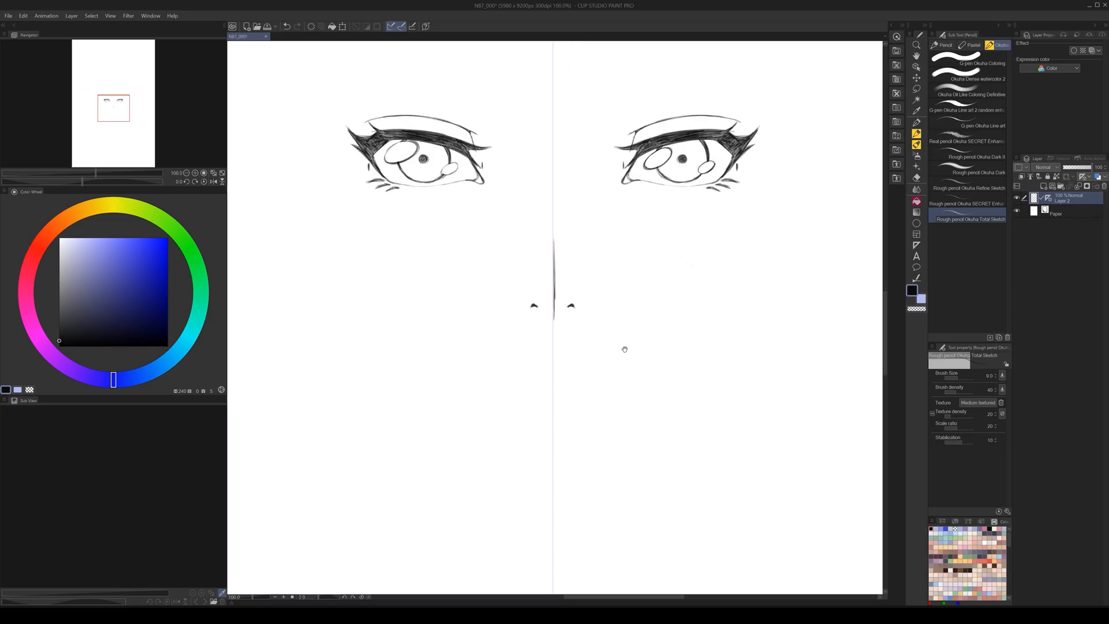
{"action": "scroll", "coordinate": [628, 337], "scroll_direction": "down", "scroll_amount": 1}
{"action": "left_click_drag", "start_coordinate": [625, 330], "coordinate": [619, 361]}
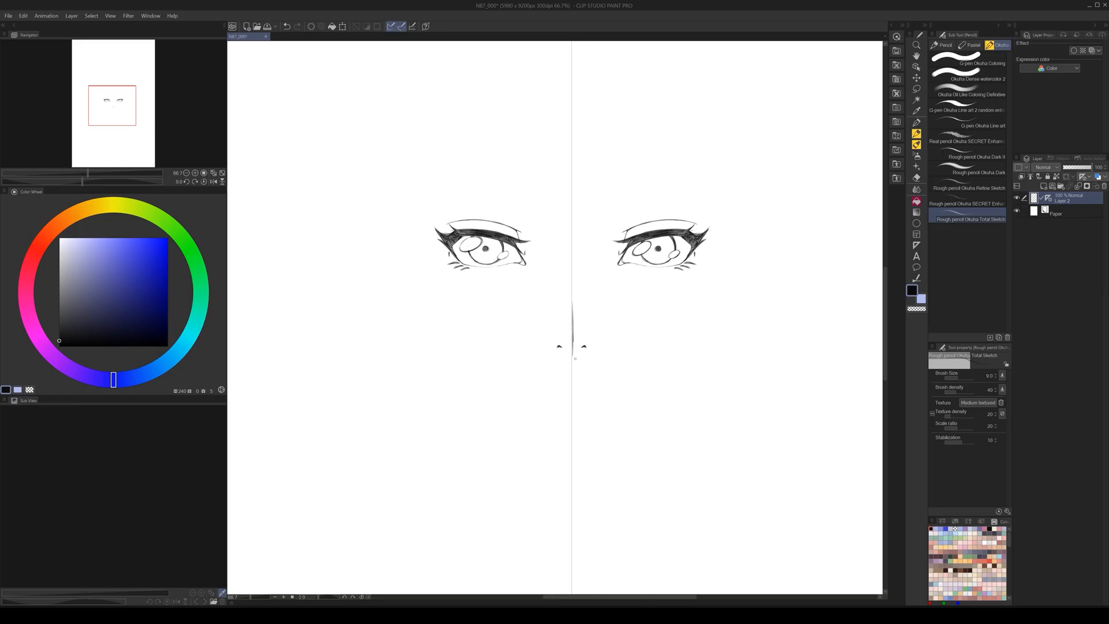
{"action": "mouse_move", "coordinate": [576, 362]}
{"action": "left_mouse_down"}
{"action": "mouse_move", "coordinate": [567, 374]}
{"action": "mouse_move", "coordinate": [577, 376]}
{"action": "left_mouse_up"}
{"action": "left_click_drag", "start_coordinate": [562, 377], "coordinate": [580, 378]}
- Lasso and delete the small vertical strokes between the nose and the upper-lip line
{"action": "key", "text": "m"}
{"action": "mouse_move", "coordinate": [581, 355]}
{"action": "left_mouse_down"}
{"action": "mouse_move", "coordinate": [562, 364]}
{"action": "mouse_move", "coordinate": [569, 378]}
{"action": "mouse_move", "coordinate": [583, 373]}
{"action": "mouse_move", "coordinate": [581, 357]}
{"action": "left_mouse_up"}
{"action": "key", "text": "Delete"}
{"action": "key", "text": "ctrl+d"}
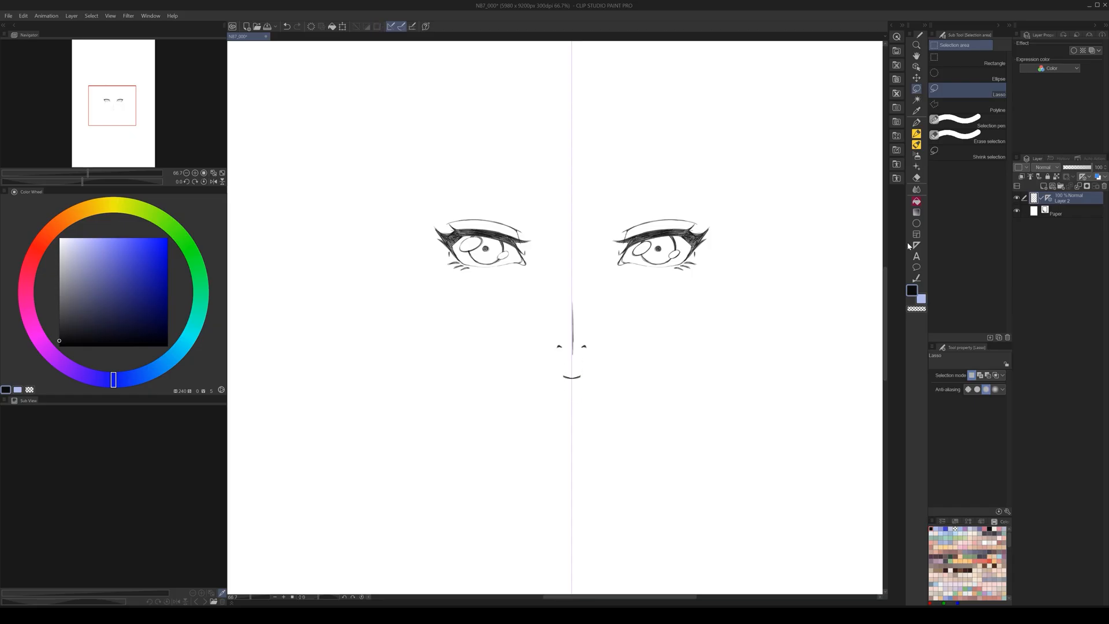
- Sketch a wide, thin mouth line with a slight central opening, and a short curved lower-lip line below it
{"action": "key", "text": "p"}
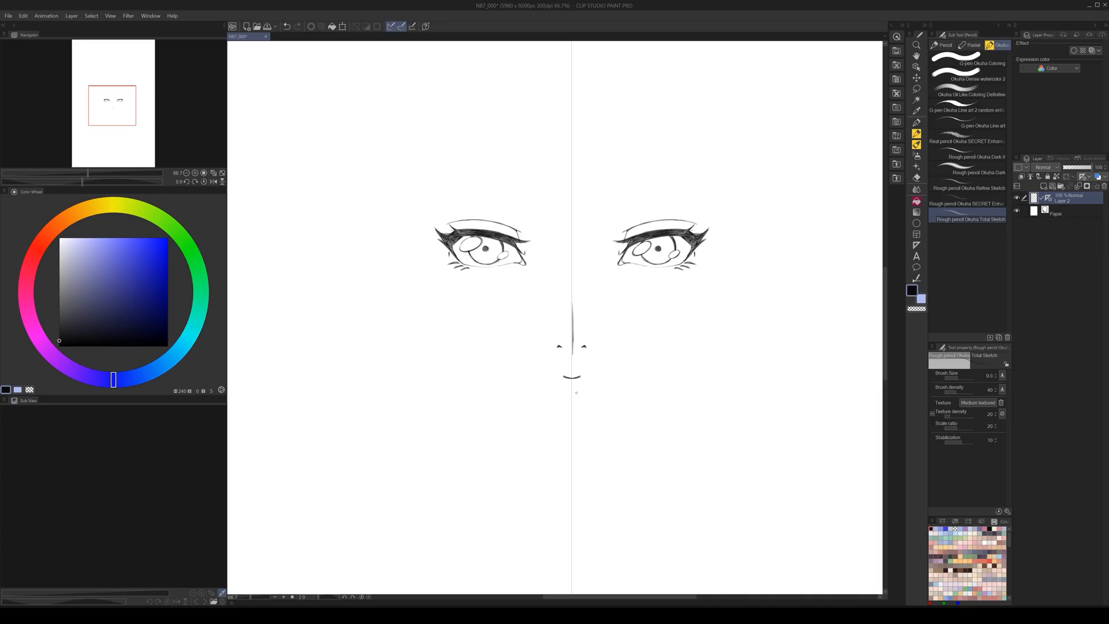
{"action": "left_click_drag", "start_coordinate": [563, 393], "coordinate": [581, 392]}
{"action": "left_click_drag", "start_coordinate": [578, 393], "coordinate": [560, 393]}
{"action": "left_click_drag", "start_coordinate": [601, 395], "coordinate": [578, 397]}
{"action": "left_click_drag", "start_coordinate": [565, 414], "coordinate": [579, 416]}
{"action": "scroll", "coordinate": [582, 474], "scroll_direction": "down", "scroll_amount": 2}
{"action": "scroll", "coordinate": [636, 404], "scroll_direction": "up", "scroll_amount": 2}
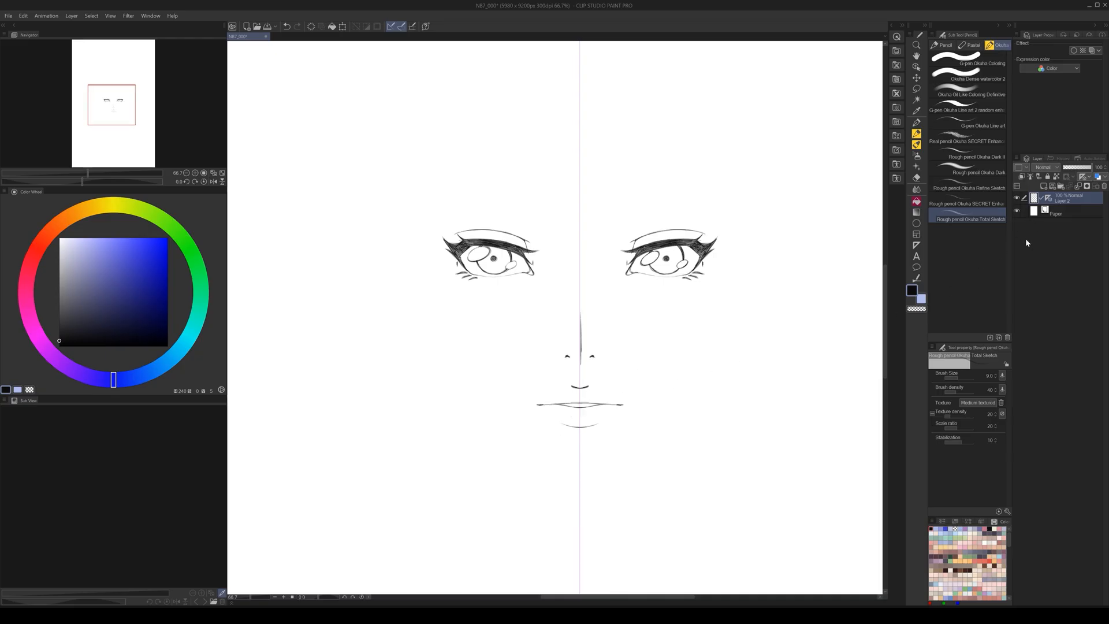
- On a new layer above Layer 2, draw a light-blue guide down from the inner eye corner, and hide that layer
{"action": "key", "text": "ctrl+shift+n"}
{"action": "left_click", "coordinate": [921, 300]}
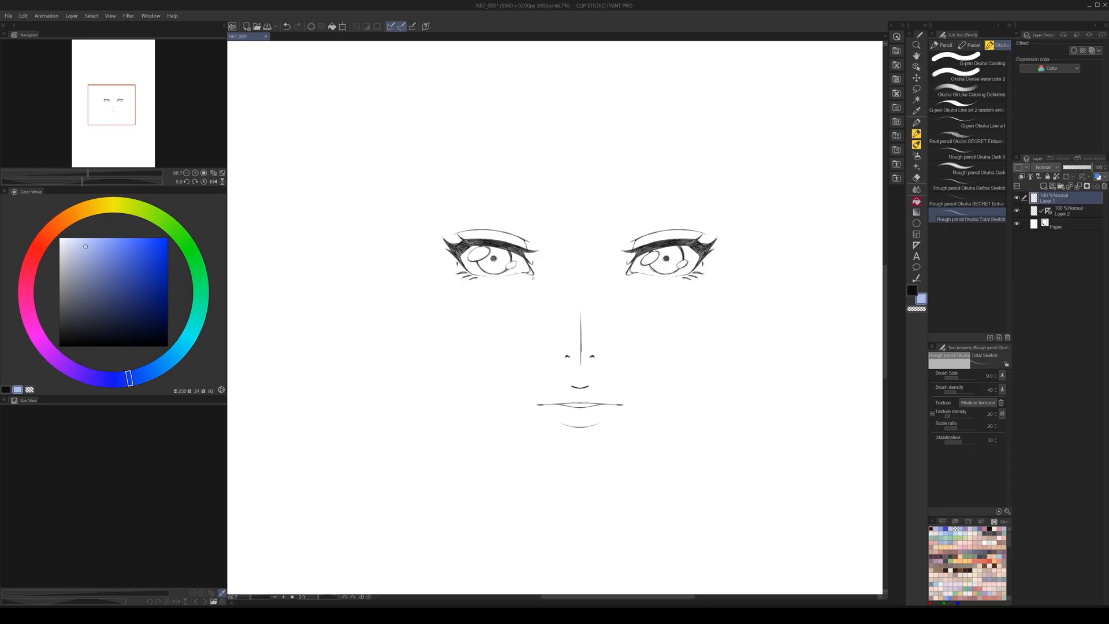
{"action": "left_click_drag", "start_coordinate": [533, 277], "coordinate": [533, 295]}
{"action": "left_click", "coordinate": [1016, 198]}
{"action": "left_click", "coordinate": [1032, 216]}
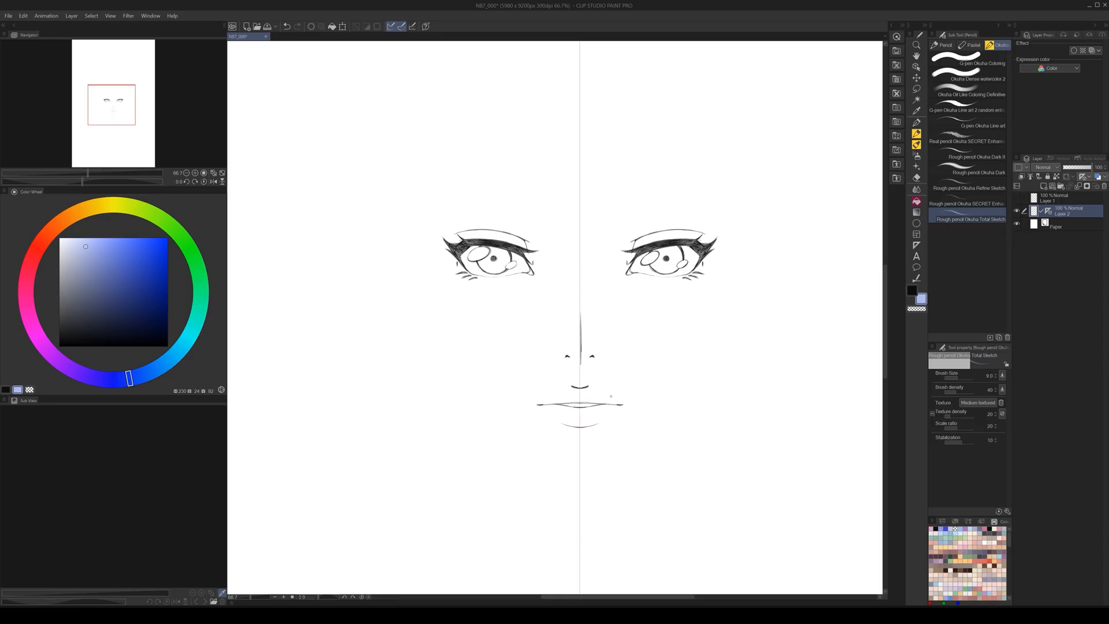
- On Layer 2, replace the curved upper-lip line with a shorter, fainter black mark and refine the mouth line
{"action": "scroll", "coordinate": [611, 396], "scroll_direction": "up", "scroll_amount": 2}
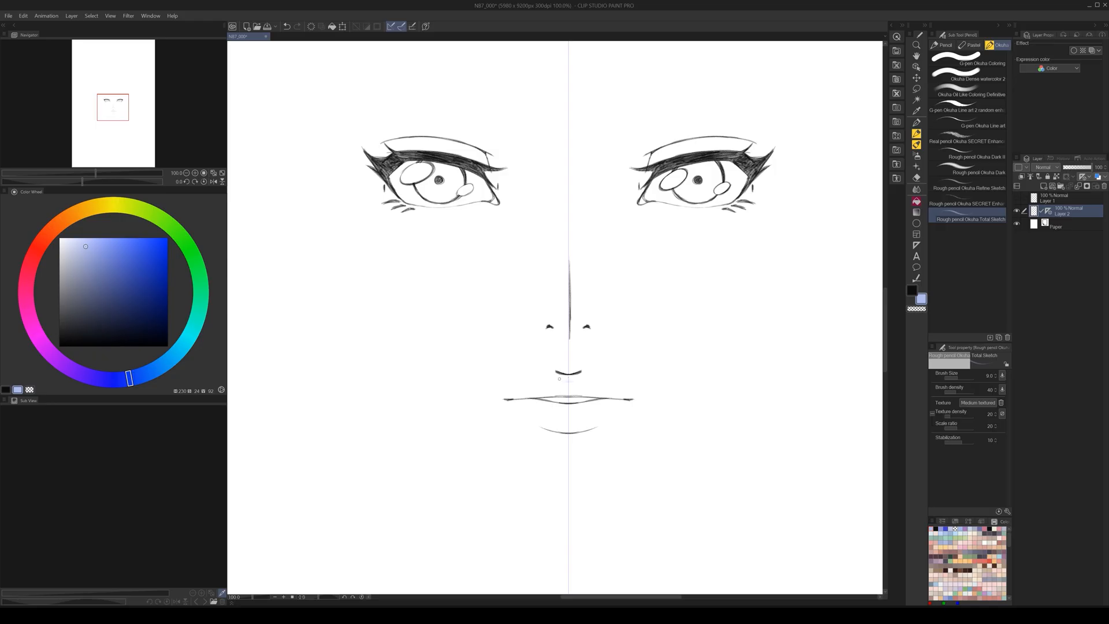
{"action": "left_click_drag", "start_coordinate": [559, 378], "coordinate": [577, 380]}
{"action": "key", "text": "x"}
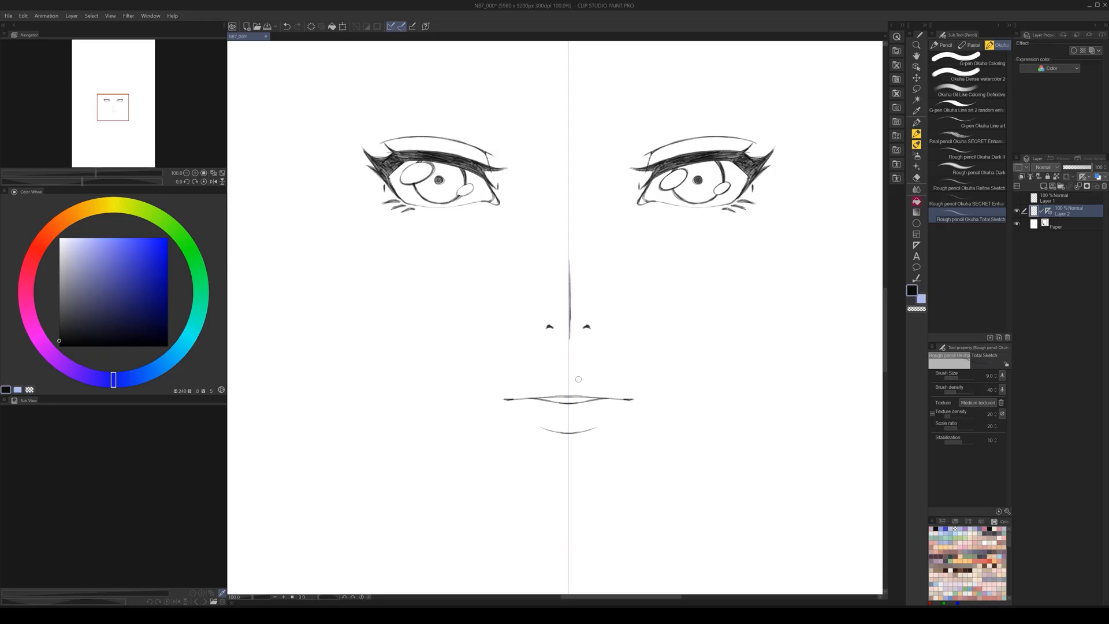
{"action": "left_click_drag", "start_coordinate": [565, 380], "coordinate": [570, 380]}
{"action": "left_click_drag", "start_coordinate": [587, 401], "coordinate": [614, 399]}
{"action": "scroll", "coordinate": [629, 421], "scroll_direction": "down", "scroll_amount": 3}
{"action": "left_click_drag", "start_coordinate": [664, 424], "coordinate": [633, 389]}
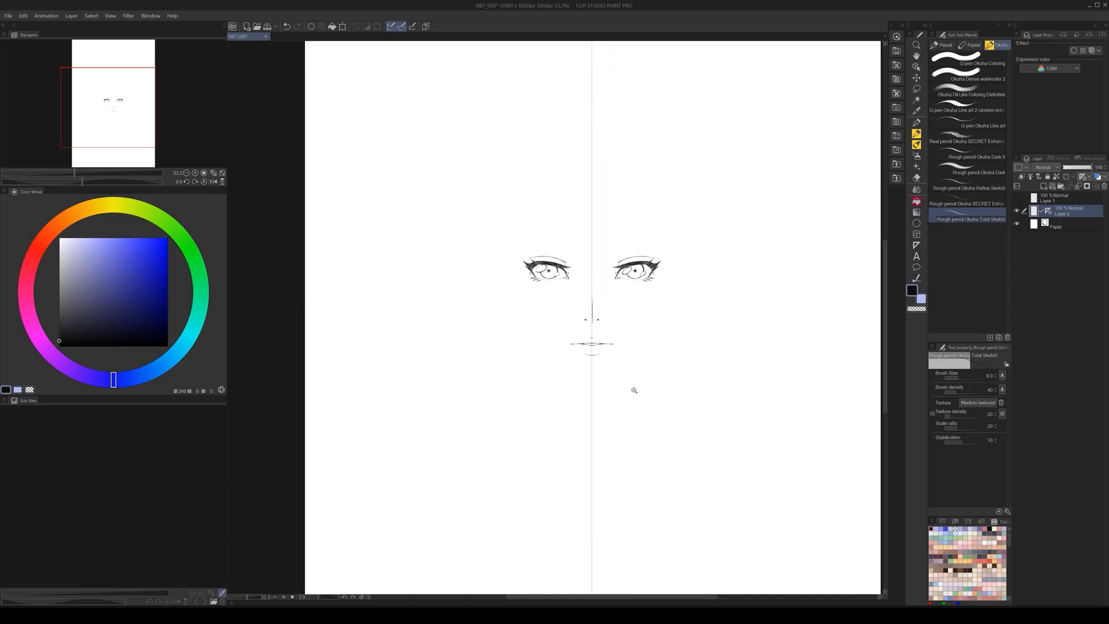
{"action": "scroll", "coordinate": [634, 387], "scroll_direction": "up", "scroll_amount": 2}
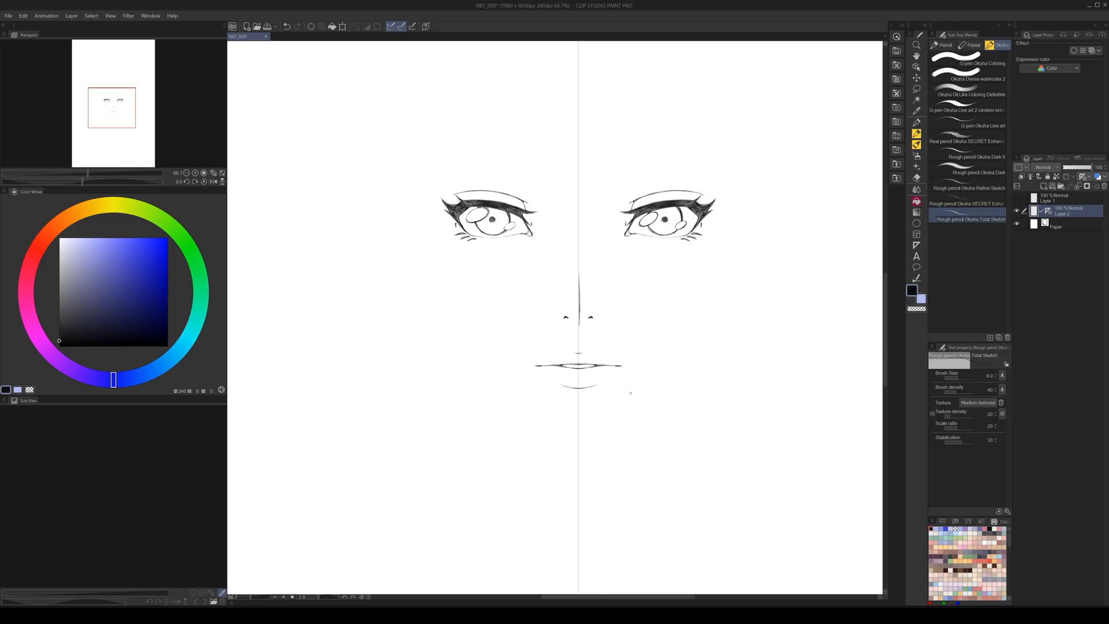
{"action": "scroll", "coordinate": [604, 351], "scroll_direction": "up", "scroll_amount": 1}
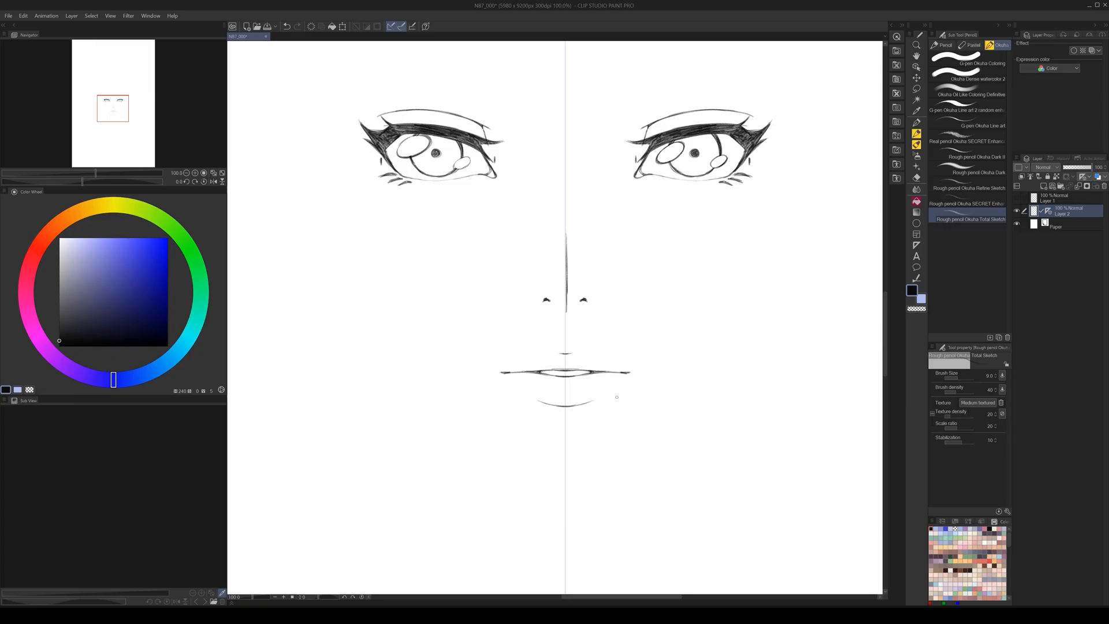
{"action": "scroll", "coordinate": [617, 397], "scroll_direction": "down", "scroll_amount": 1}
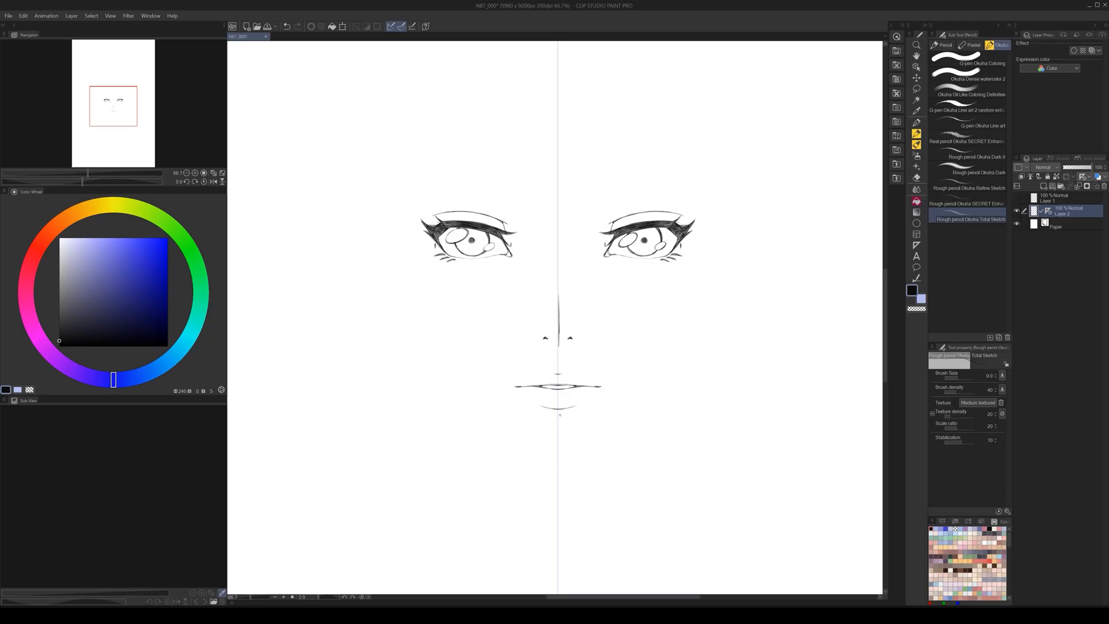
- On a new layer above Layer 2, draw a light-blue horizontal guide through the pupils with G-pen Okuha Coloring at size 10
{"action": "key", "text": "ctrl+shift+n"}
{"action": "left_click", "coordinate": [920, 300]}
{"action": "left_click", "coordinate": [968, 60]}
{"action": "key", "text": "bracketleft"}
{"action": "key", "text": "bracketleft"}
{"action": "key", "text": "bracketleft"}
{"action": "key", "text": "bracketleft"}
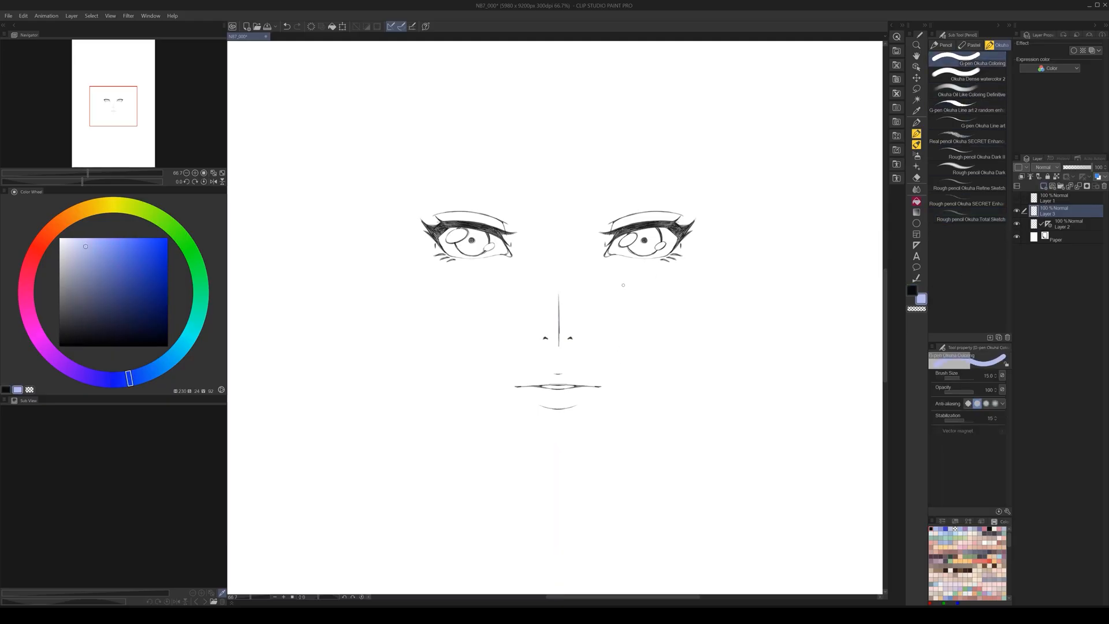
{"action": "left_click_drag", "start_coordinate": [656, 239], "coordinate": [553, 242]}
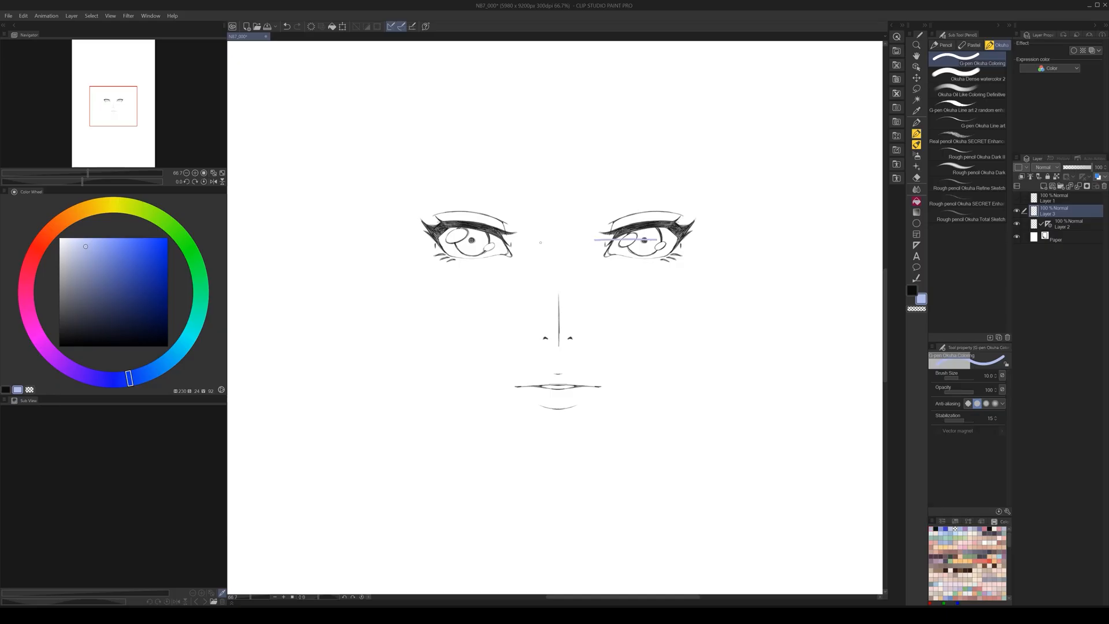
{"action": "key", "text": "alt"}
{"action": "left_click", "coordinate": [699, 242], "text": "shift"}
- Add parallel light-blue guides at the nose base and the chin, with a small chin mark at the centre
{"action": "left_click", "coordinate": [463, 345]}
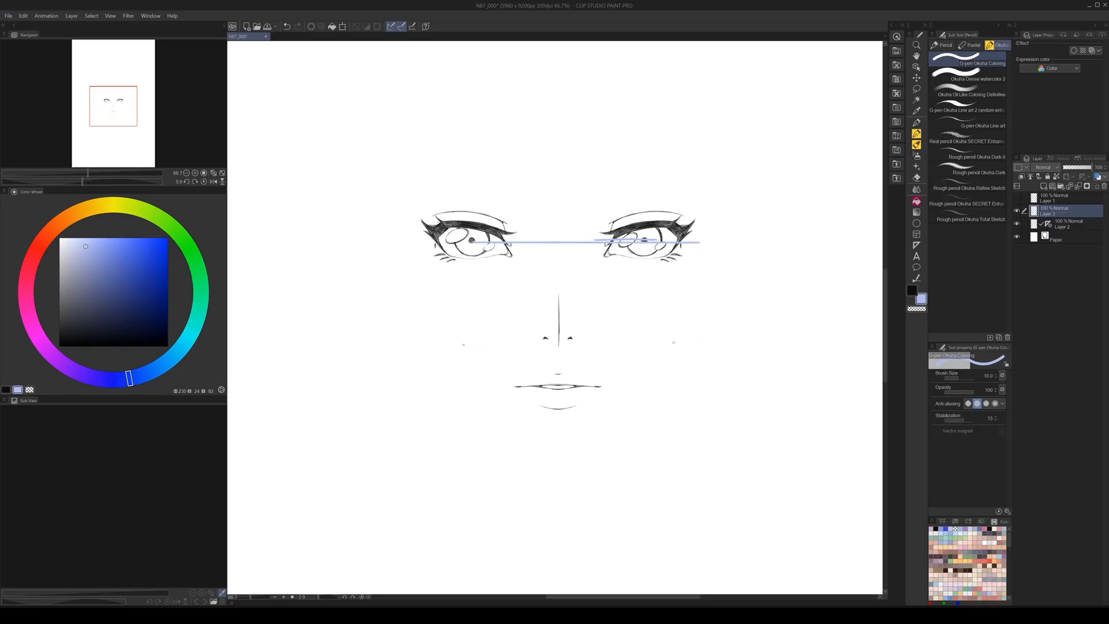
{"action": "left_click", "coordinate": [695, 345], "text": "shift"}
{"action": "left_click", "coordinate": [683, 443], "text": "shift"}
{"action": "left_click_drag", "start_coordinate": [551, 442], "coordinate": [559, 445]}
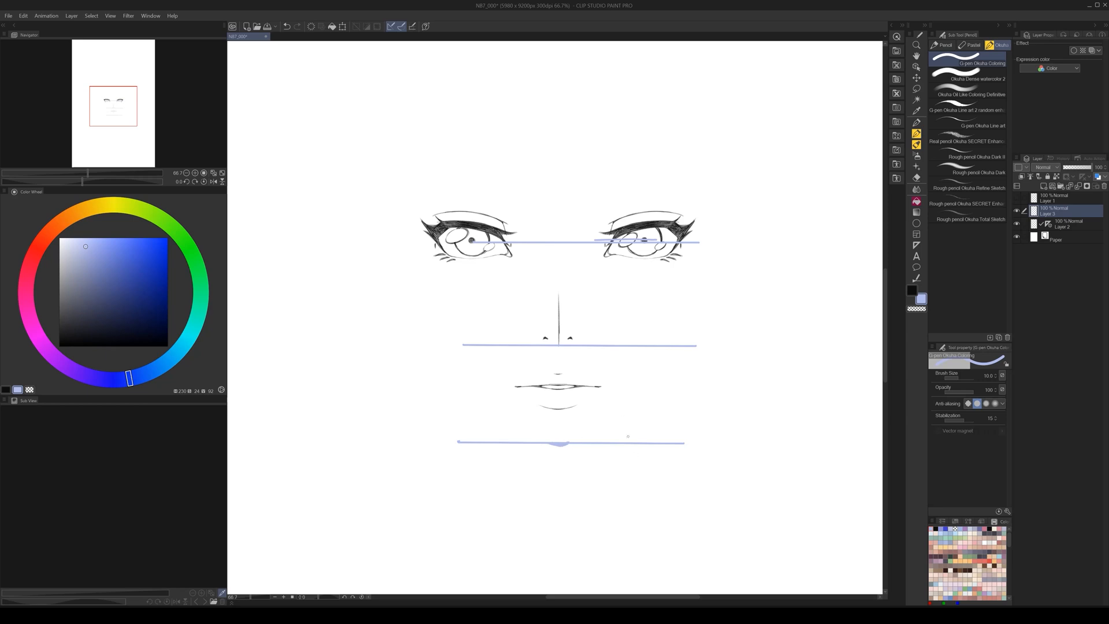
- On Layer 2, lasso the nose and mouth together and move them slightly down
{"action": "scroll", "coordinate": [628, 436], "scroll_direction": "down", "scroll_amount": 2}
{"action": "scroll", "coordinate": [616, 430], "scroll_direction": "up", "scroll_amount": 1}
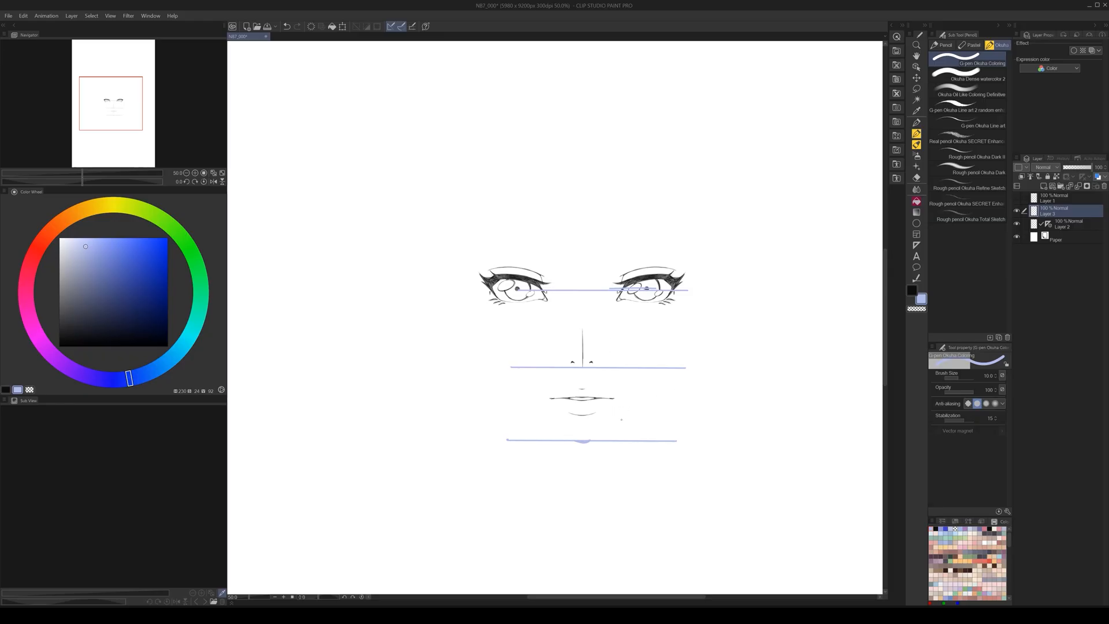
{"action": "left_click", "coordinate": [917, 89]}
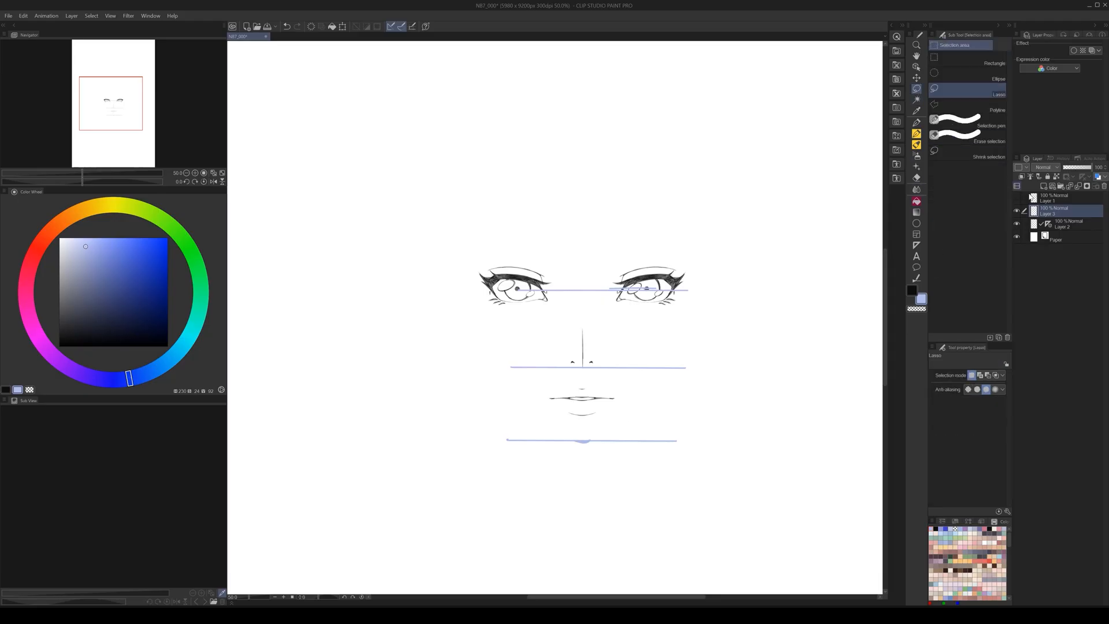
{"action": "left_click", "coordinate": [1037, 230]}
{"action": "mouse_move", "coordinate": [618, 362]}
{"action": "left_mouse_down"}
{"action": "mouse_move", "coordinate": [525, 364]}
{"action": "mouse_move", "coordinate": [627, 441]}
{"action": "left_mouse_up"}
{"action": "left_click", "coordinate": [615, 454]}
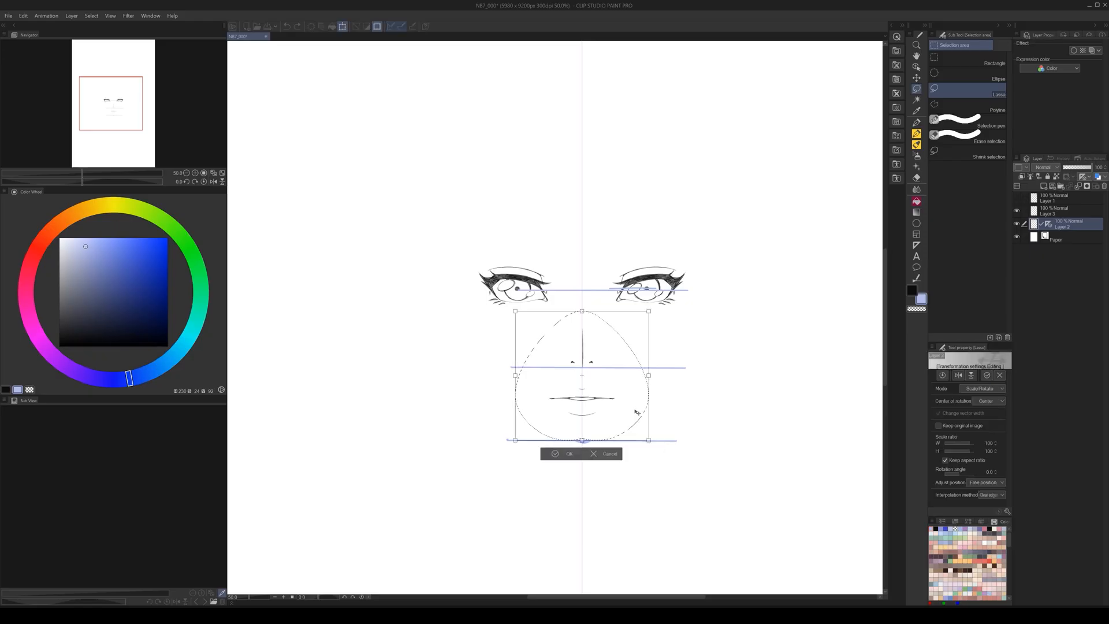
{"action": "left_click_drag", "start_coordinate": [638, 411], "coordinate": [637, 417]}
{"action": "left_click", "coordinate": [570, 459]}
{"action": "left_click", "coordinate": [651, 461]}
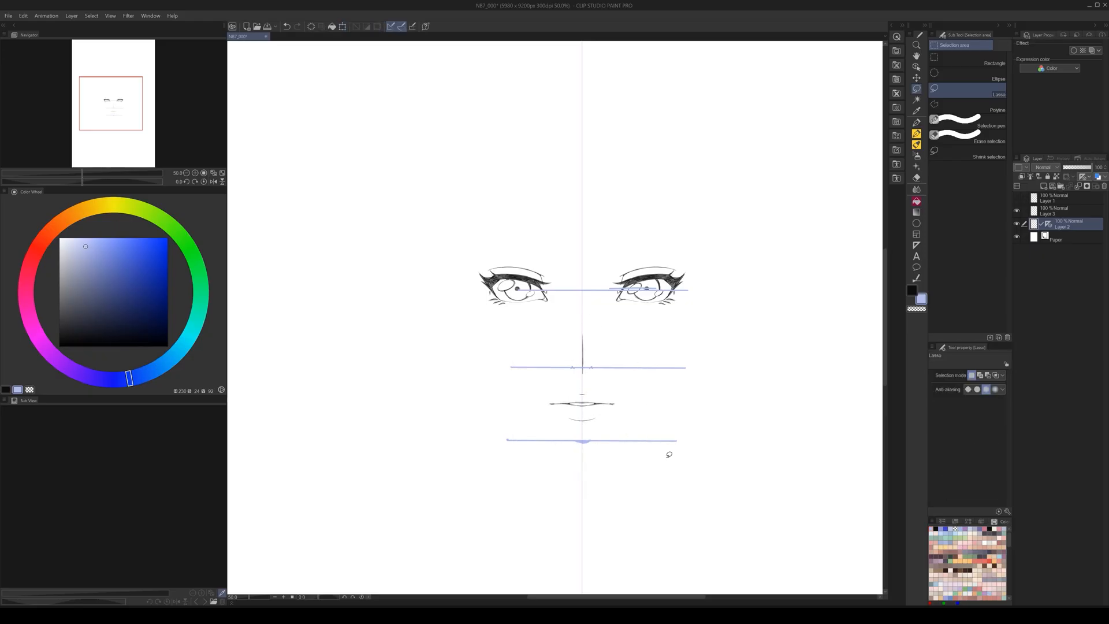
- On Layer 3, draw a light-blue bracket and double-headed arrow between the eye and nose guides, and erase the chin guide
{"action": "left_click", "coordinate": [1056, 212]}
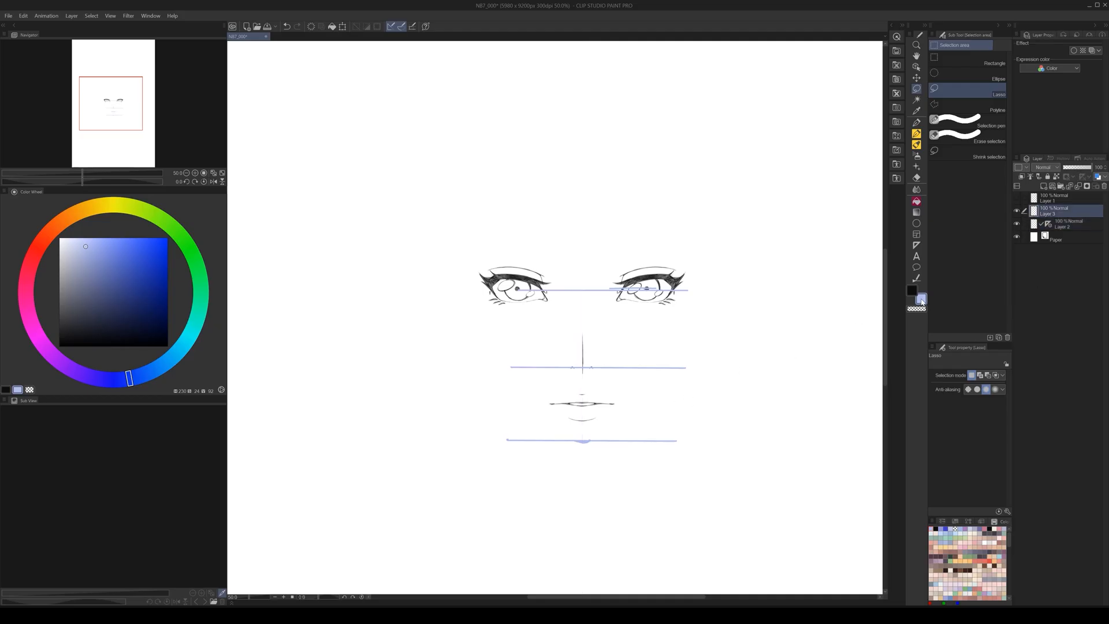
{"action": "left_click", "coordinate": [916, 139]}
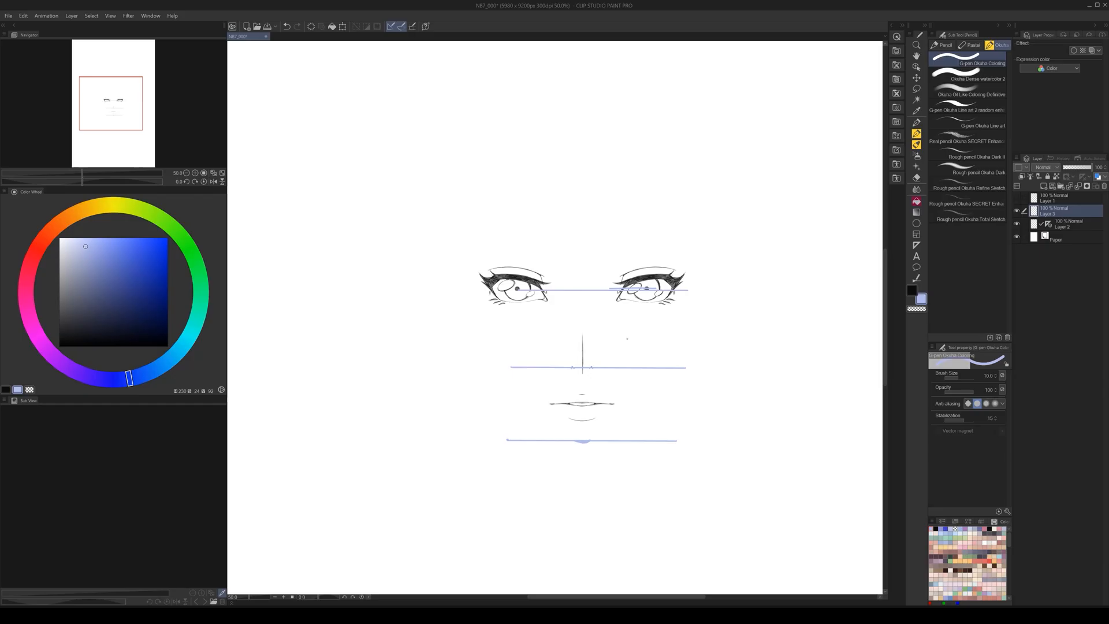
{"action": "left_click_drag", "start_coordinate": [500, 302], "coordinate": [506, 371]}
{"action": "mouse_move", "coordinate": [680, 442]}
{"action": "left_mouse_down"}
{"action": "mouse_move", "coordinate": [531, 439]}
{"action": "mouse_move", "coordinate": [595, 441]}
{"action": "left_mouse_up"}
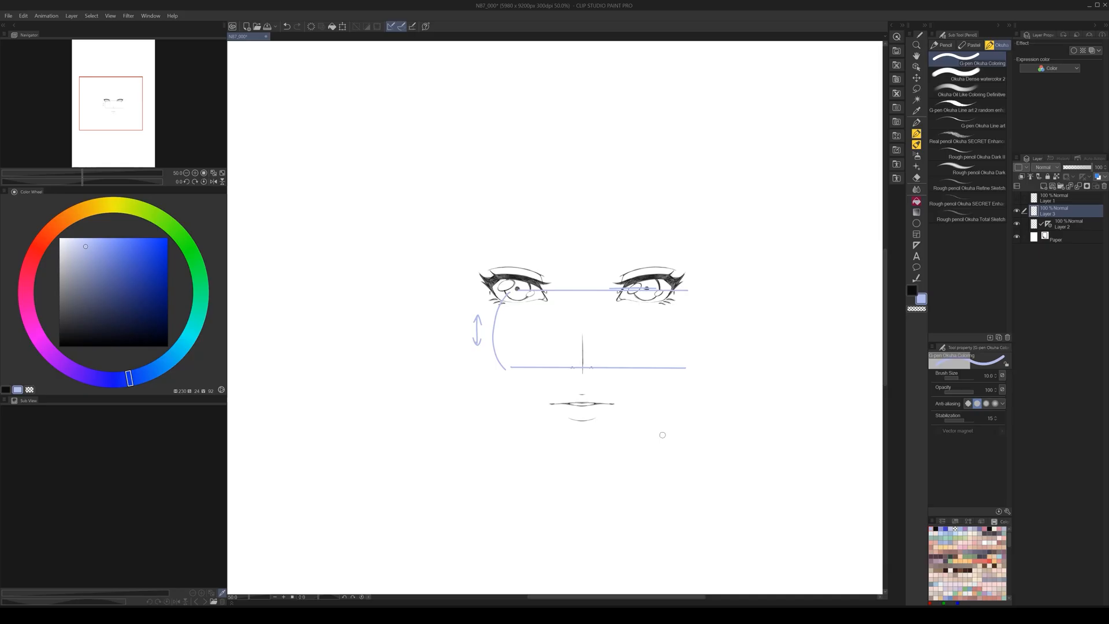
- Add a second bracket, vertical eye-to-nose and nose-to-chin distance lines, a lower chin mark, and a jaw curve up past the outer eye
{"action": "left_click_drag", "start_coordinate": [506, 374], "coordinate": [496, 432]}
{"action": "mouse_move", "coordinate": [610, 290]}
{"action": "left_mouse_down"}
{"action": "mouse_move", "coordinate": [611, 368]}
{"action": "mouse_move", "coordinate": [637, 398]}
{"action": "mouse_move", "coordinate": [636, 453]}
{"action": "mouse_move", "coordinate": [648, 453]}
{"action": "mouse_move", "coordinate": [573, 457]}
{"action": "mouse_move", "coordinate": [596, 456]}
{"action": "left_mouse_up"}
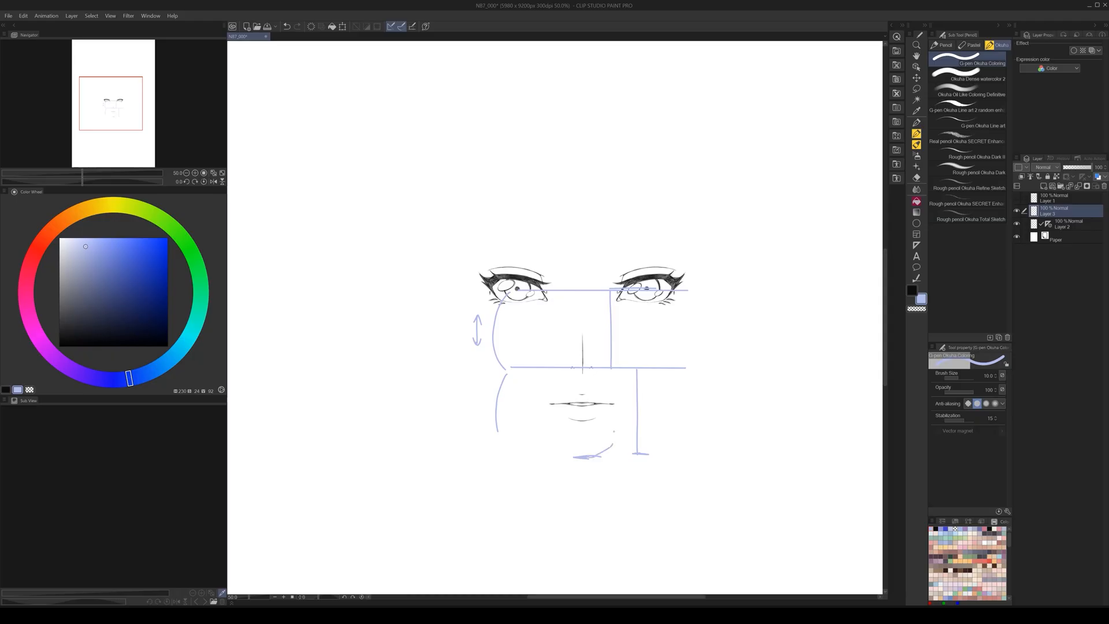
{"action": "mouse_move", "coordinate": [700, 276]}
{"action": "left_mouse_down"}
{"action": "mouse_move", "coordinate": [685, 331]}
{"action": "mouse_move", "coordinate": [589, 463]}
{"action": "left_mouse_up"}
- Using Layer 3 as reference, draw a short thick black chin mark on Layer 2, and leave Layer 3 hidden
{"action": "left_click", "coordinate": [1016, 210]}
{"action": "left_click", "coordinate": [1035, 230]}
{"action": "left_click", "coordinate": [911, 290]}
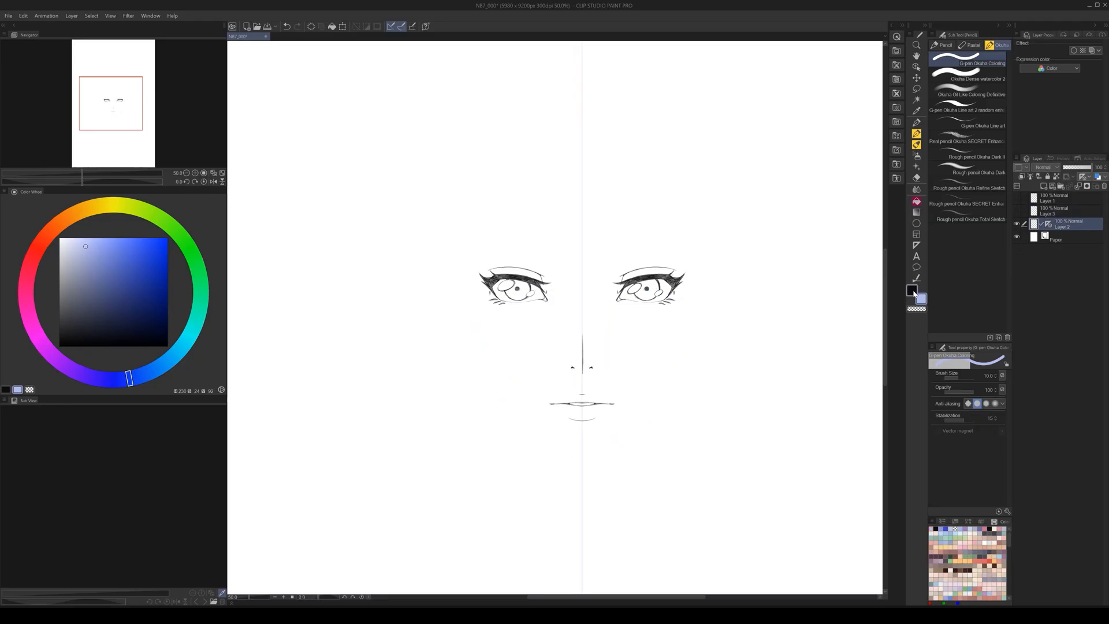
{"action": "left_click_drag", "start_coordinate": [647, 427], "coordinate": [582, 417]}
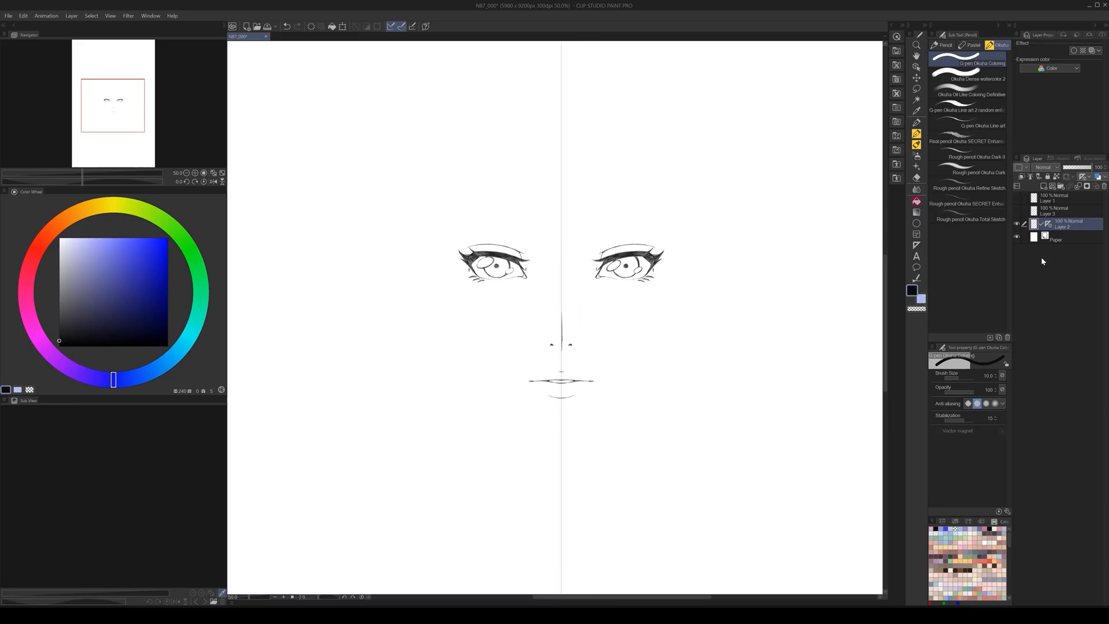
{"action": "left_click", "coordinate": [1017, 212]}
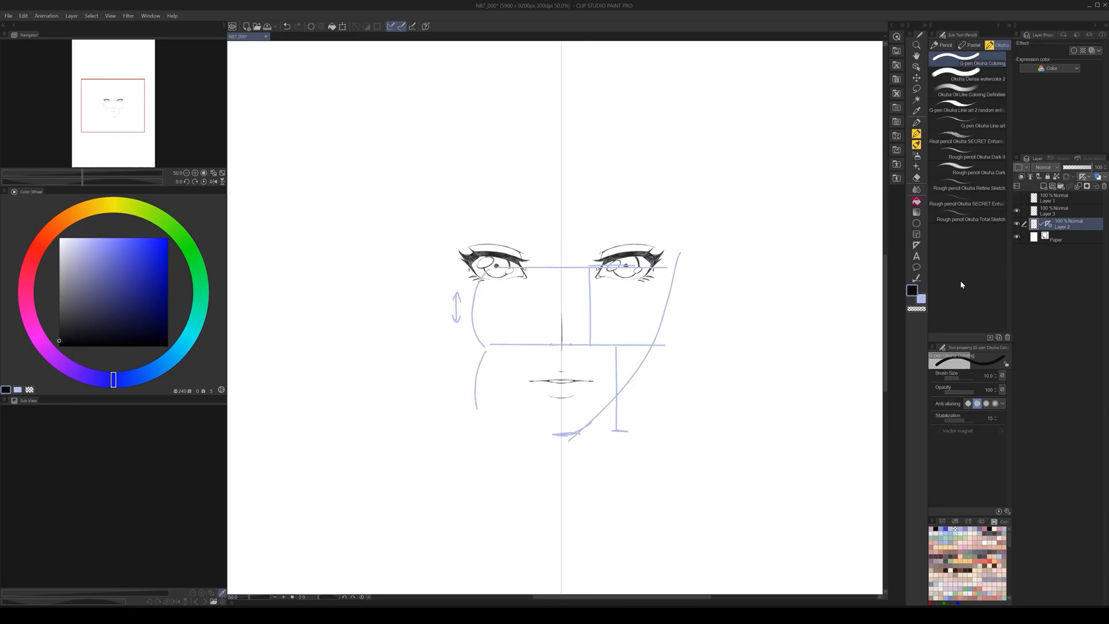
{"action": "left_click_drag", "start_coordinate": [558, 435], "coordinate": [558, 434]}
{"action": "left_click", "coordinate": [1017, 211]}
- Replace the thick chin mark with a thinner one drawn with Rough pencil Okuha Total Sketch
{"action": "left_click", "coordinate": [971, 219]}
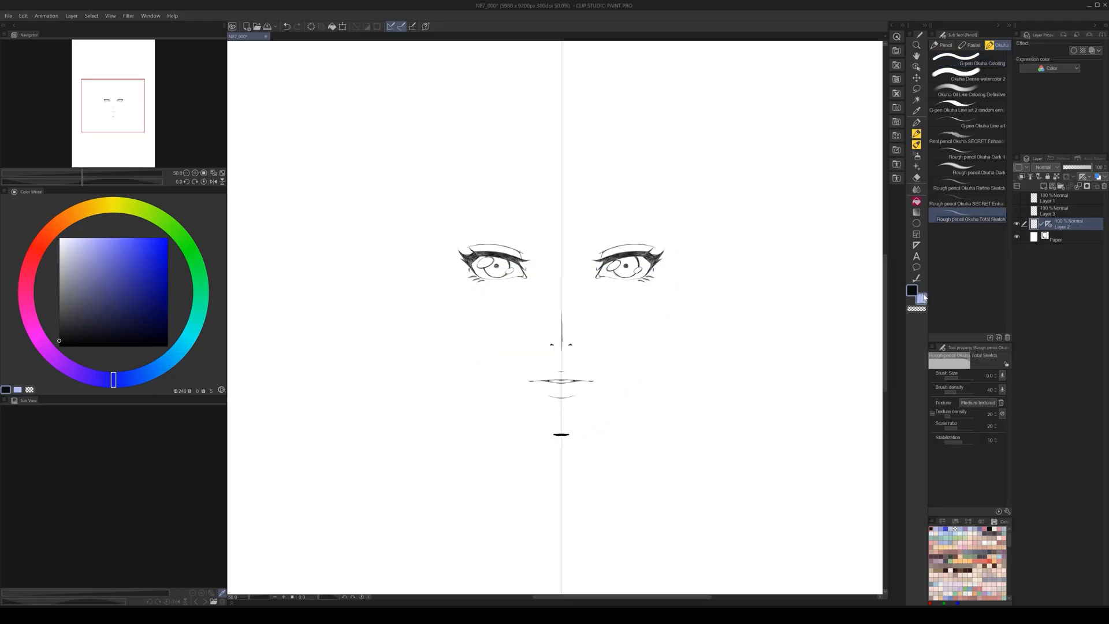
{"action": "scroll", "coordinate": [548, 414], "scroll_direction": "up", "scroll_amount": 1}
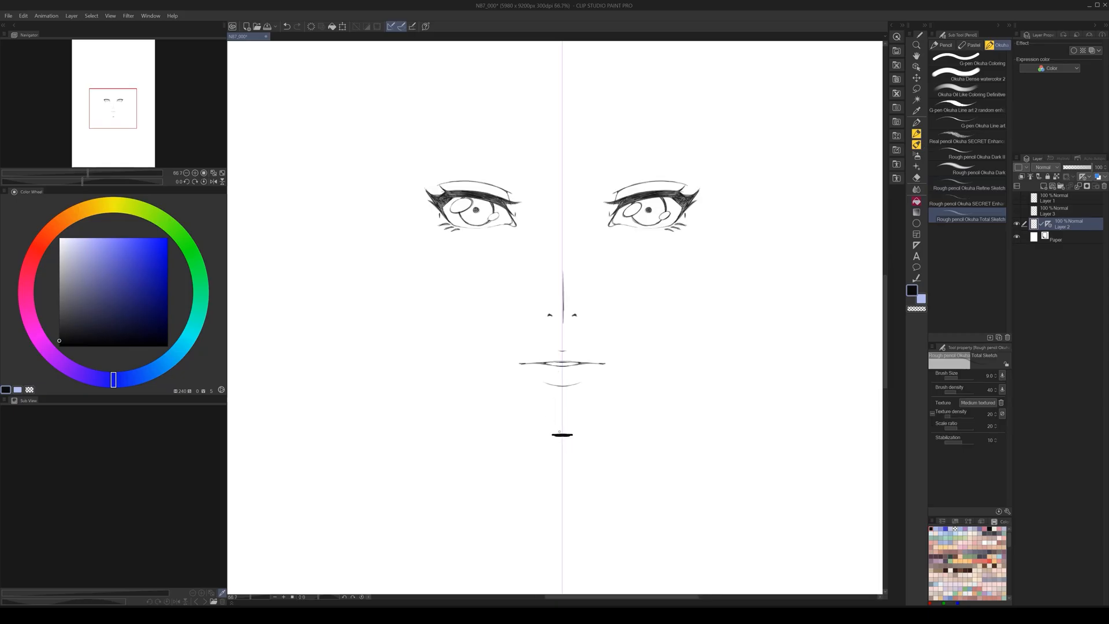
{"action": "key", "text": "ctrl+z"}
{"action": "left_click_drag", "start_coordinate": [558, 437], "coordinate": [570, 437]}
- Sketch symmetrical cheek lines on Layer 2, from beside the outer eye corners down to mouth level
{"action": "scroll", "coordinate": [621, 432], "scroll_direction": "down", "scroll_amount": 2}
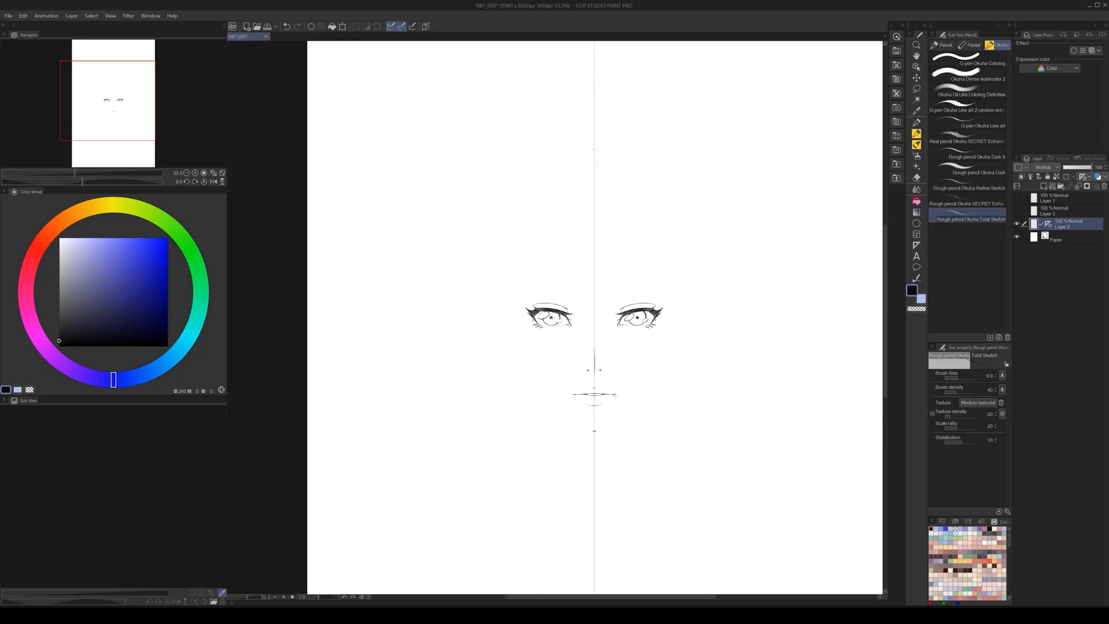
{"action": "scroll", "coordinate": [611, 430], "scroll_direction": "up", "scroll_amount": 2}
{"action": "left_click_drag", "start_coordinate": [730, 242], "coordinate": [728, 245]}
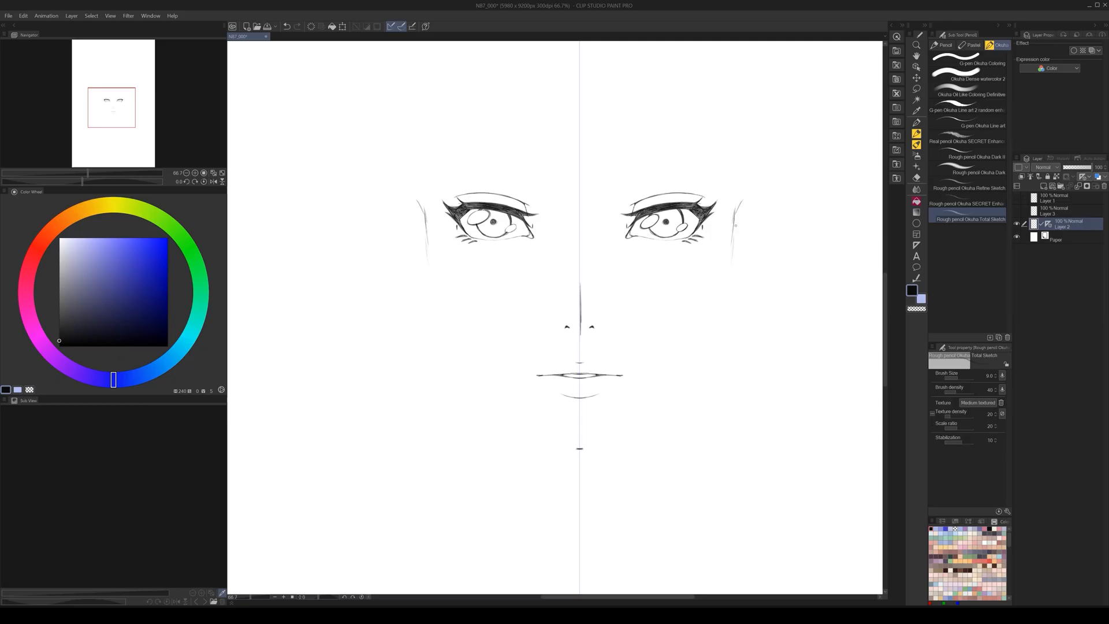
{"action": "left_click_drag", "start_coordinate": [732, 237], "coordinate": [727, 271]}
{"action": "left_click_drag", "start_coordinate": [726, 278], "coordinate": [716, 315]}
{"action": "left_click_drag", "start_coordinate": [733, 236], "coordinate": [728, 260]}
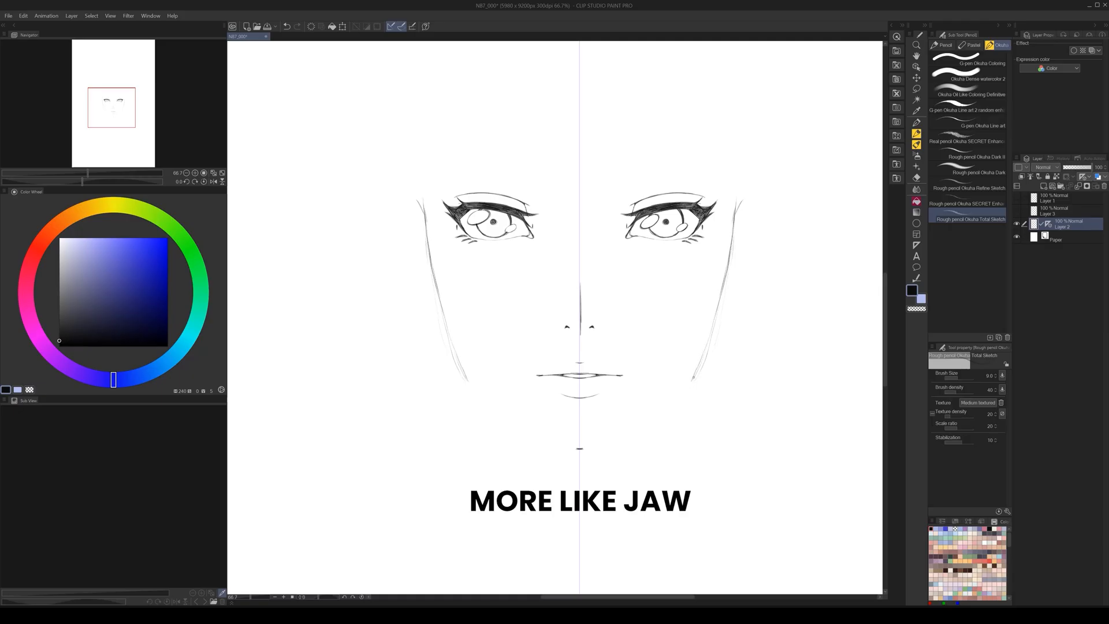
- Draw the slanted jaw lines down to the chin mark and darken the cheek and jaw contour
{"action": "mouse_move", "coordinate": [695, 370]}
{"action": "left_mouse_down"}
{"action": "mouse_move", "coordinate": [640, 421]}
{"action": "mouse_move", "coordinate": [583, 448]}
{"action": "left_mouse_up"}
{"action": "scroll", "coordinate": [622, 416], "scroll_direction": "down", "scroll_amount": 2}
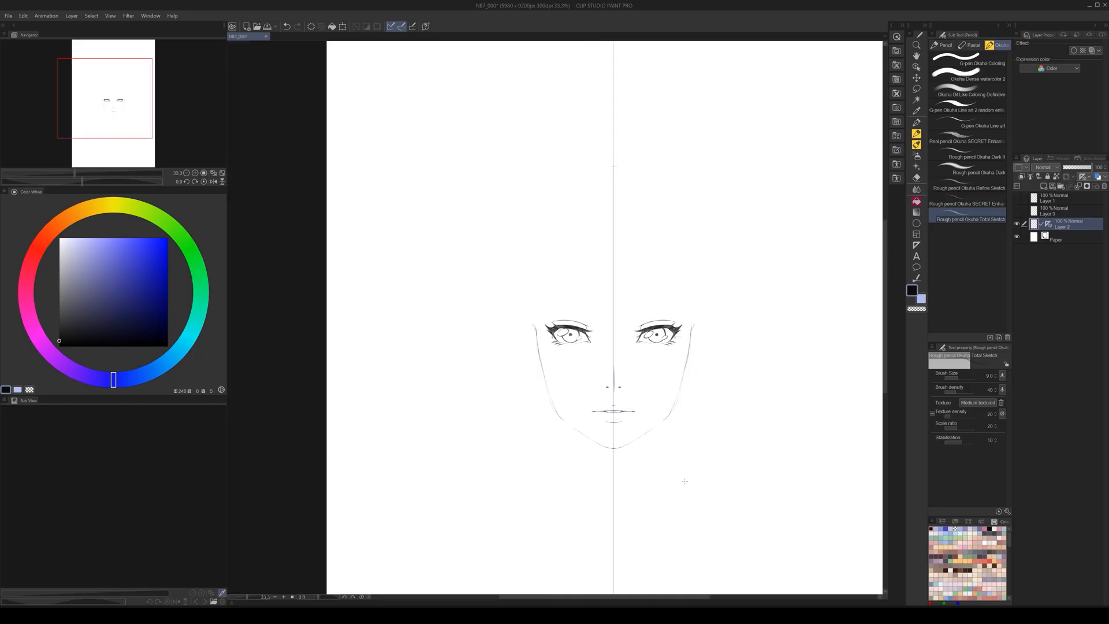
{"action": "scroll", "coordinate": [669, 464], "scroll_direction": "up", "scroll_amount": 1}
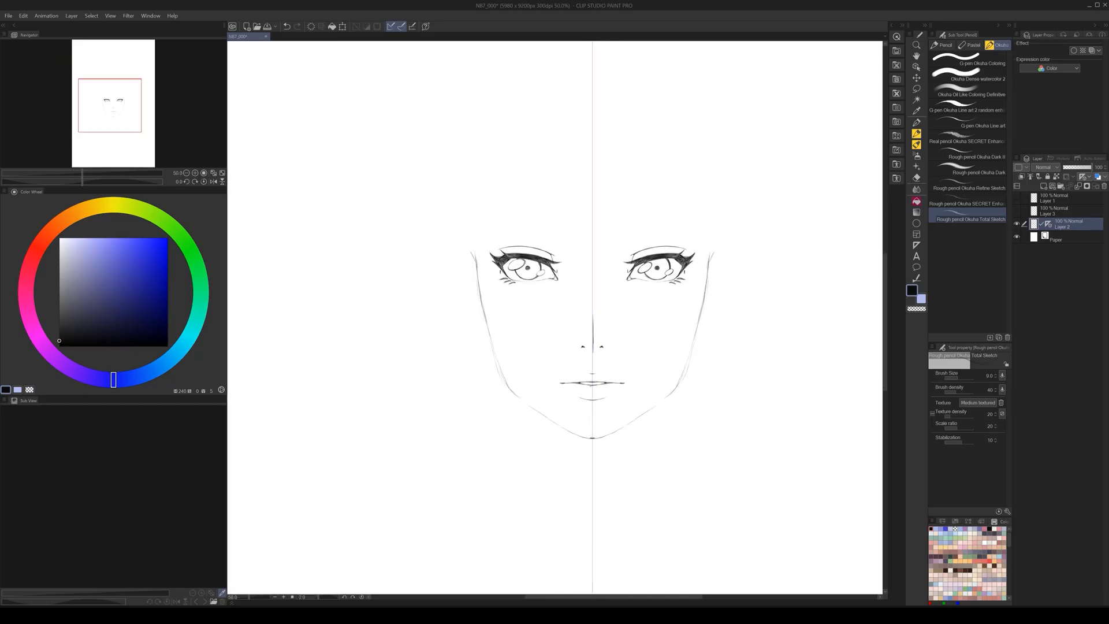
{"action": "scroll", "coordinate": [603, 353], "scroll_direction": "up", "scroll_amount": 1}
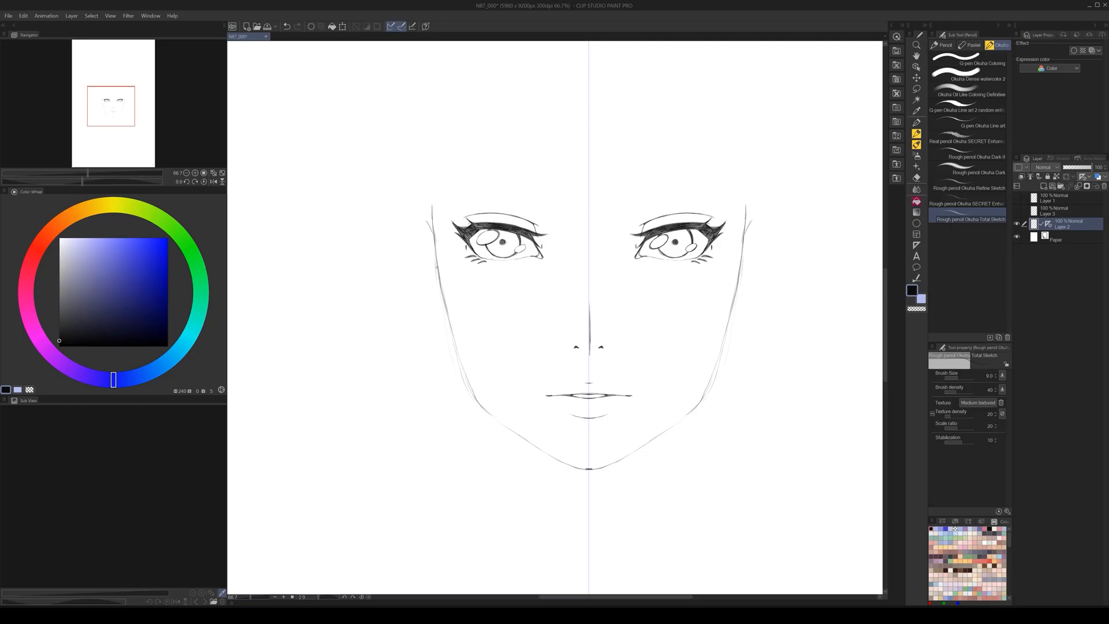
{"action": "left_click_drag", "start_coordinate": [438, 262], "coordinate": [457, 349]}
{"action": "mouse_move", "coordinate": [520, 370]}
{"action": "left_mouse_down"}
{"action": "mouse_move", "coordinate": [475, 322]}
{"action": "mouse_move", "coordinate": [487, 369]}
{"action": "mouse_move", "coordinate": [570, 415]}
{"action": "left_mouse_up"}
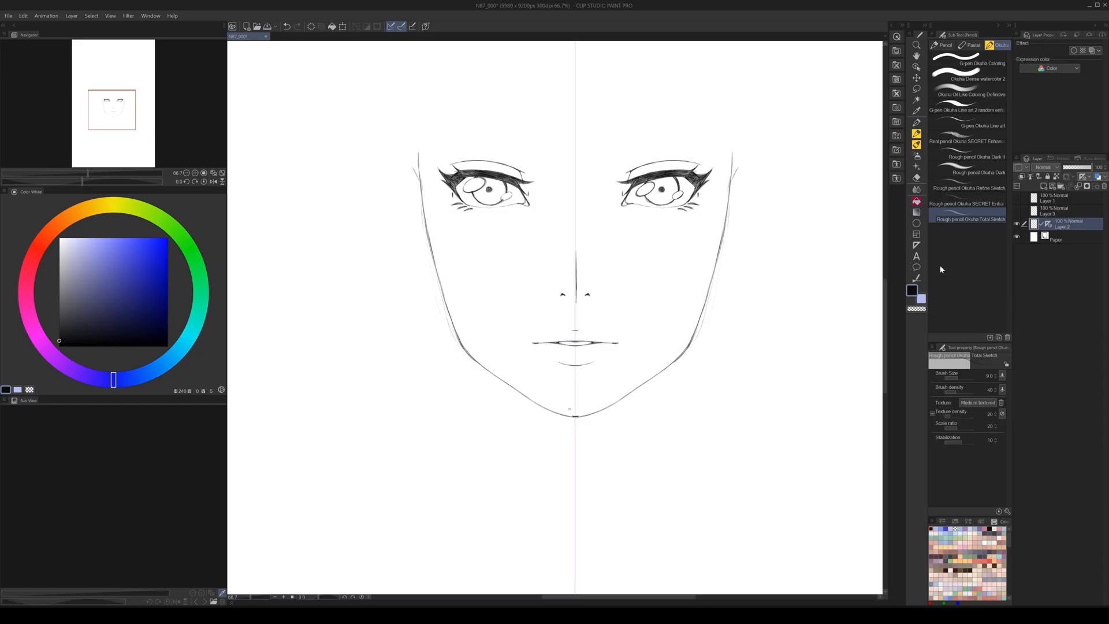
- Lasso the stray sketch strokes along the outside of the face contour and delete them
{"action": "left_click", "coordinate": [917, 89]}
{"action": "left_click_drag", "start_coordinate": [476, 295], "coordinate": [500, 334]}
{"action": "mouse_move", "coordinate": [434, 211]}
{"action": "left_mouse_down"}
{"action": "mouse_move", "coordinate": [444, 192]}
{"action": "mouse_move", "coordinate": [472, 340]}
{"action": "mouse_move", "coordinate": [496, 393]}
{"action": "mouse_move", "coordinate": [447, 352]}
{"action": "mouse_move", "coordinate": [428, 270]}
{"action": "left_mouse_up"}
{"action": "left_click", "coordinate": [586, 422]}
{"action": "key", "text": "ctrl+d"}
{"action": "scroll", "coordinate": [779, 391], "scroll_direction": "down", "scroll_amount": 1}
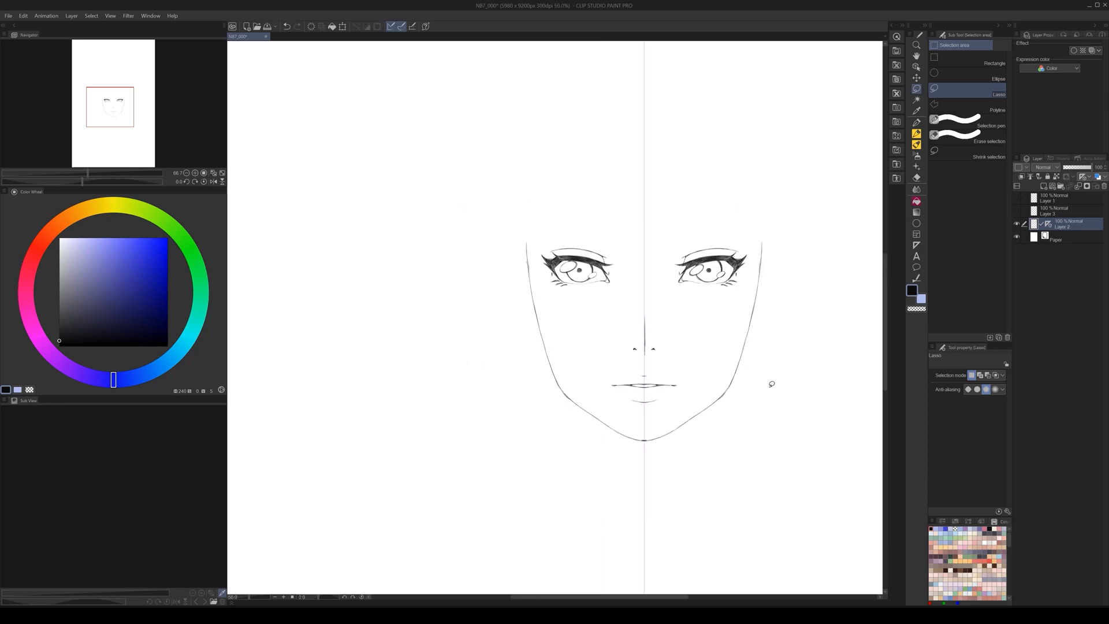
{"action": "scroll", "coordinate": [753, 406], "scroll_direction": "down", "scroll_amount": 1}
{"action": "left_click_drag", "start_coordinate": [736, 405], "coordinate": [624, 417]}
{"action": "scroll", "coordinate": [605, 415], "scroll_direction": "up", "scroll_amount": 1}
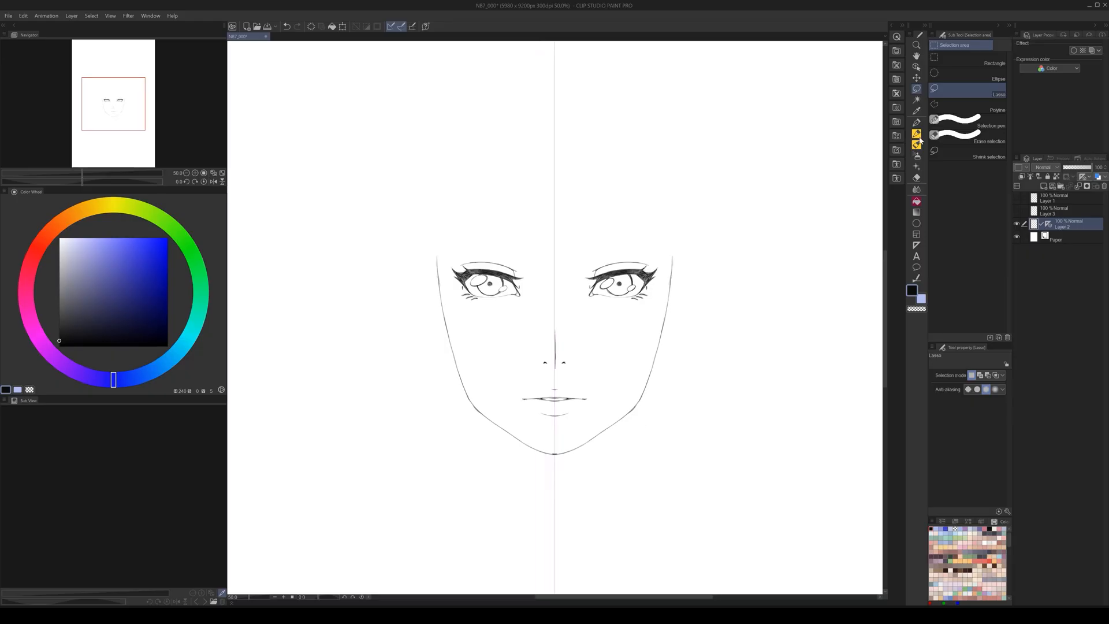
- Redraw the jaw and chin line slightly lower, and cut out the jaw-corner strokes with a lasso selection
{"action": "left_click", "coordinate": [916, 133]}
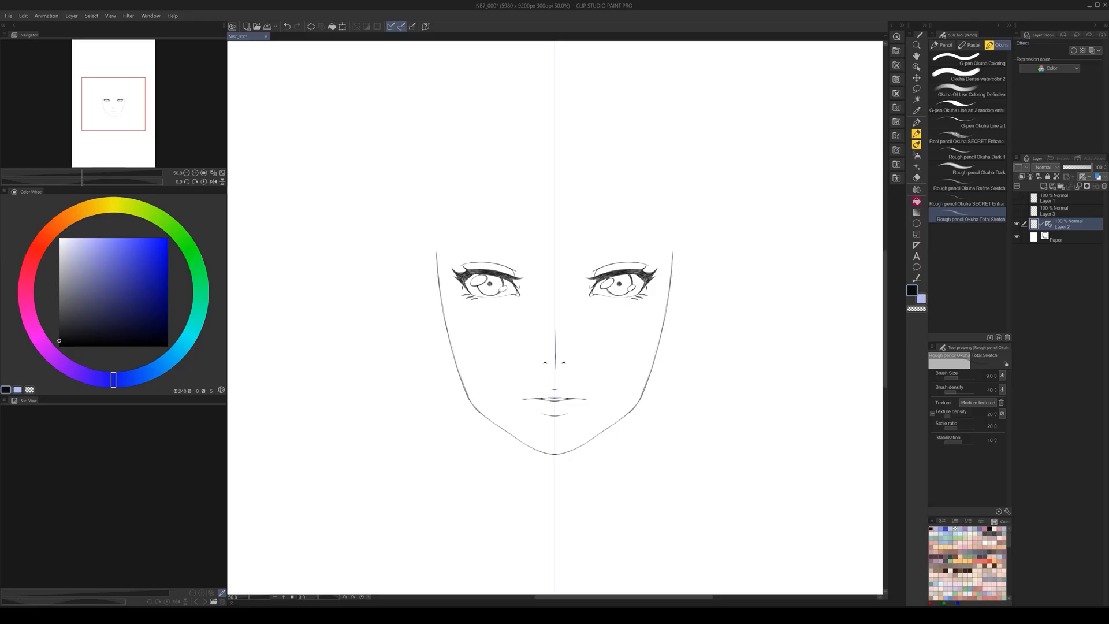
{"action": "left_click_drag", "start_coordinate": [467, 395], "coordinate": [485, 416]}
{"action": "left_click", "coordinate": [916, 89]}
{"action": "left_click_drag", "start_coordinate": [486, 350], "coordinate": [510, 331]}
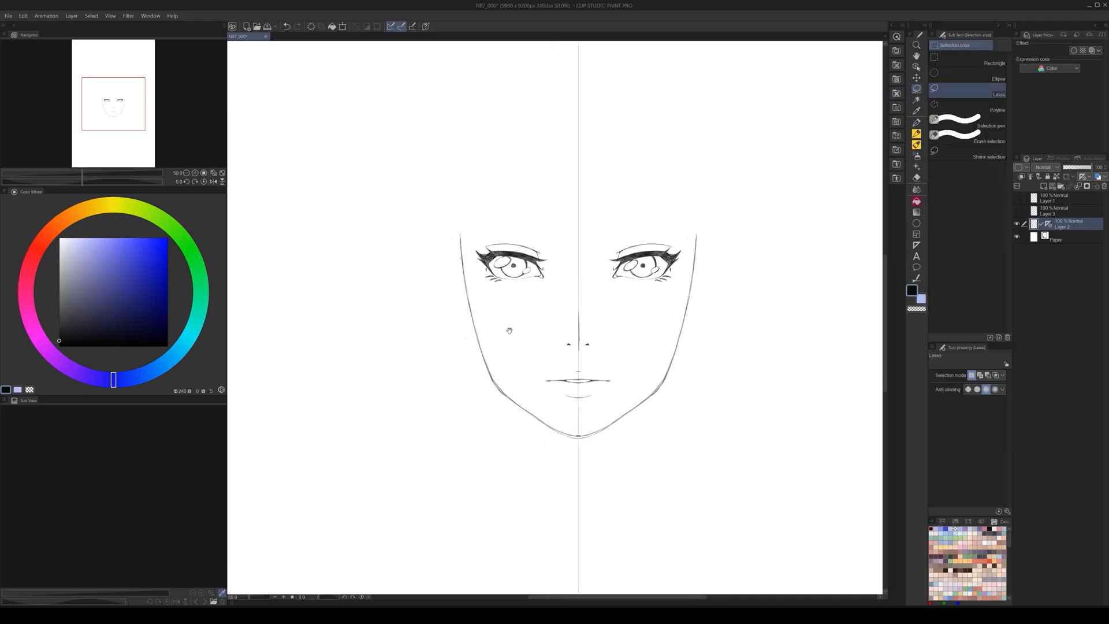
{"action": "scroll", "coordinate": [477, 299], "scroll_direction": "up", "scroll_amount": 1}
{"action": "mouse_move", "coordinate": [451, 240]}
{"action": "left_mouse_down"}
{"action": "mouse_move", "coordinate": [491, 377]}
{"action": "mouse_move", "coordinate": [536, 452]}
{"action": "left_mouse_up"}
{"action": "left_click_drag", "start_coordinate": [446, 279], "coordinate": [452, 240]}
{"action": "left_click", "coordinate": [600, 468]}
{"action": "left_click", "coordinate": [619, 497]}
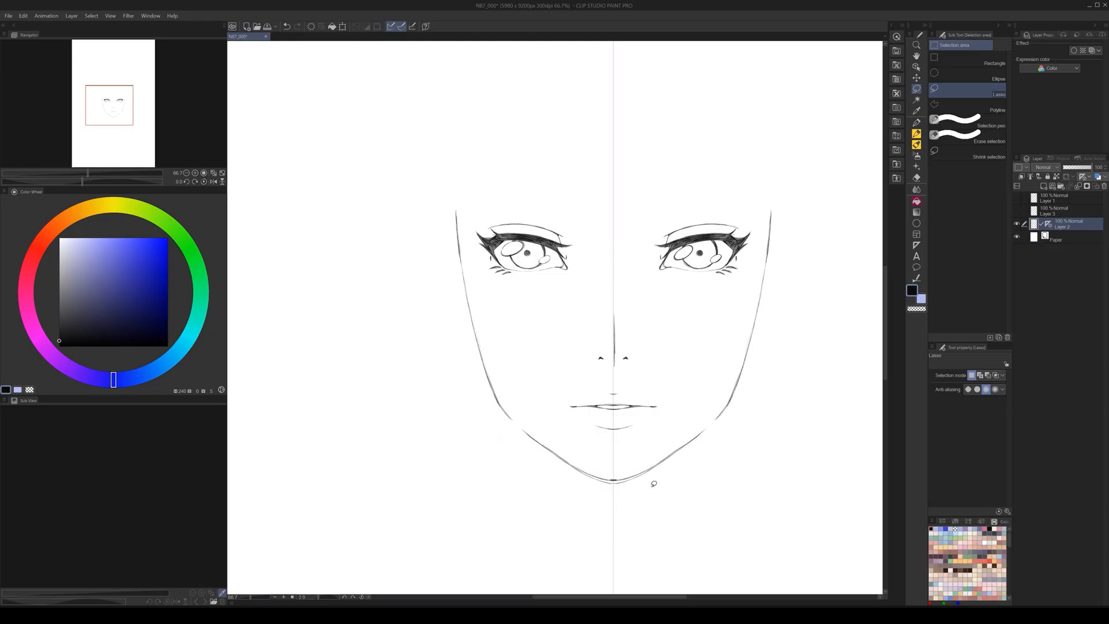
- Lasso the inner duplicate of the chin line and delete it, keeping the lower curve
{"action": "left_click_drag", "start_coordinate": [628, 447], "coordinate": [505, 418]}
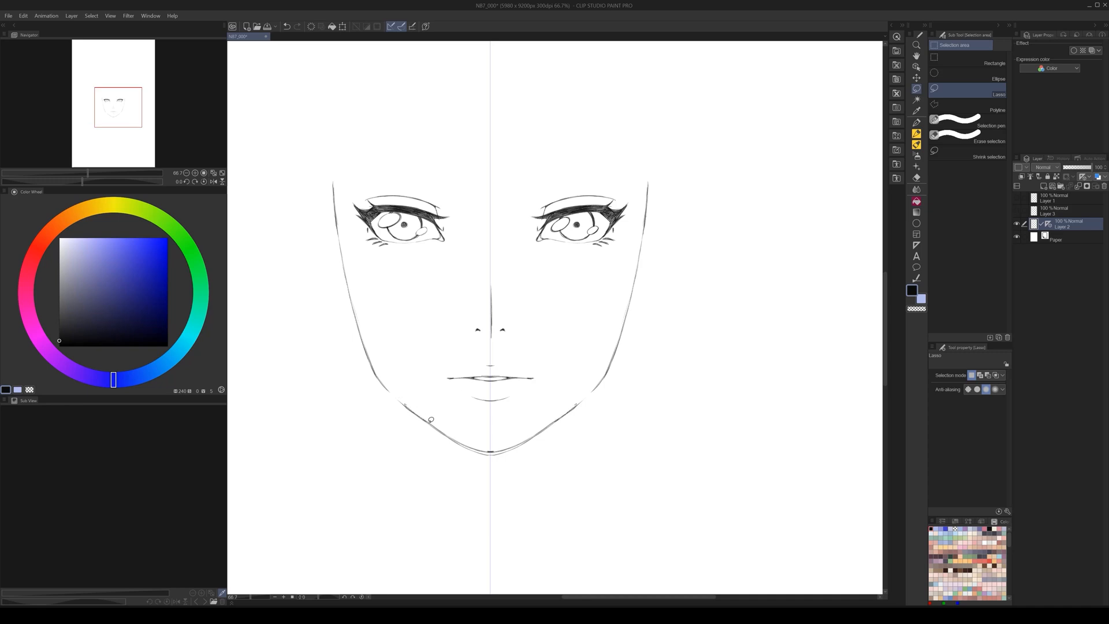
{"action": "left_click_drag", "start_coordinate": [449, 432], "coordinate": [497, 446]}
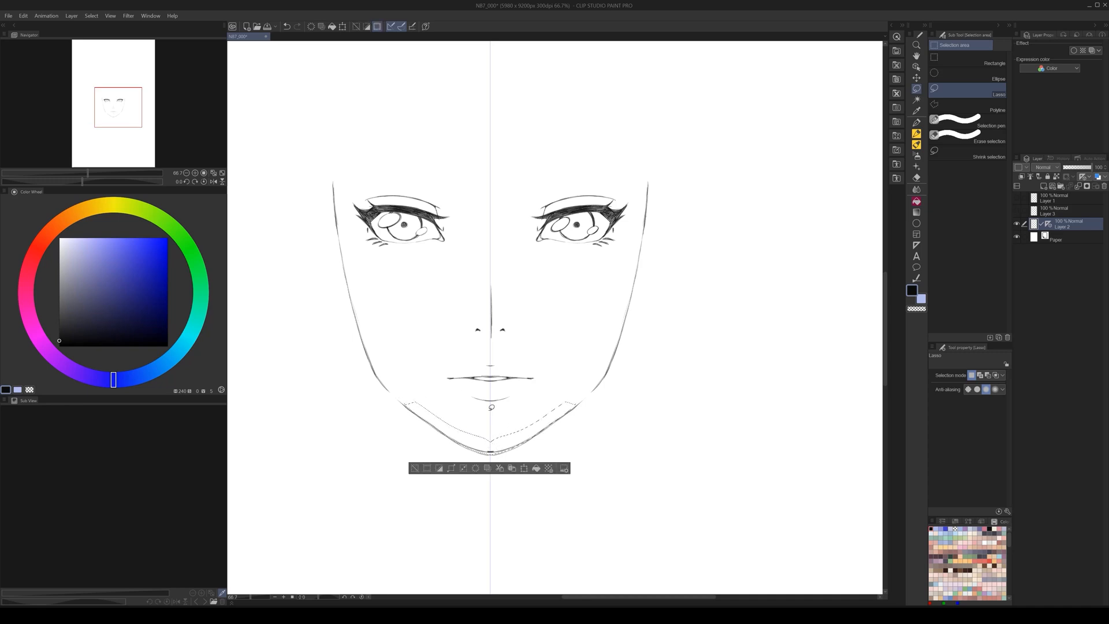
{"action": "left_click", "coordinate": [476, 470]}
{"action": "left_click", "coordinate": [518, 502]}
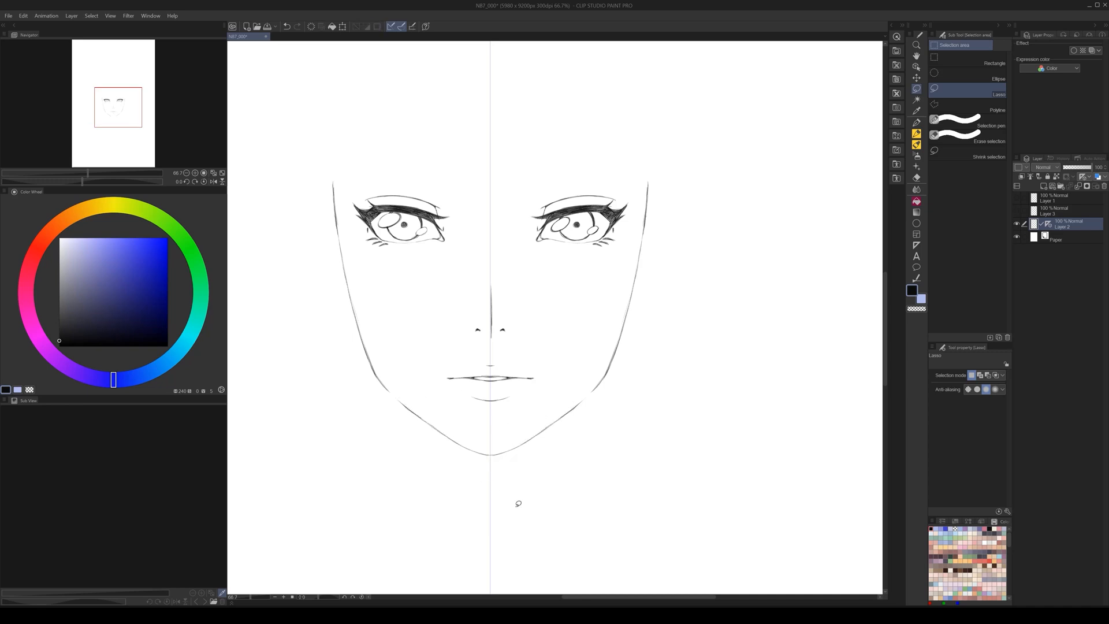
- With the Total Sketch pencil, reconnect the jaw corners to the cheeks and strengthen the chin contour
{"action": "left_click", "coordinate": [917, 135]}
{"action": "left_click_drag", "start_coordinate": [527, 352], "coordinate": [597, 353]}
{"action": "left_click_drag", "start_coordinate": [406, 231], "coordinate": [412, 251]}
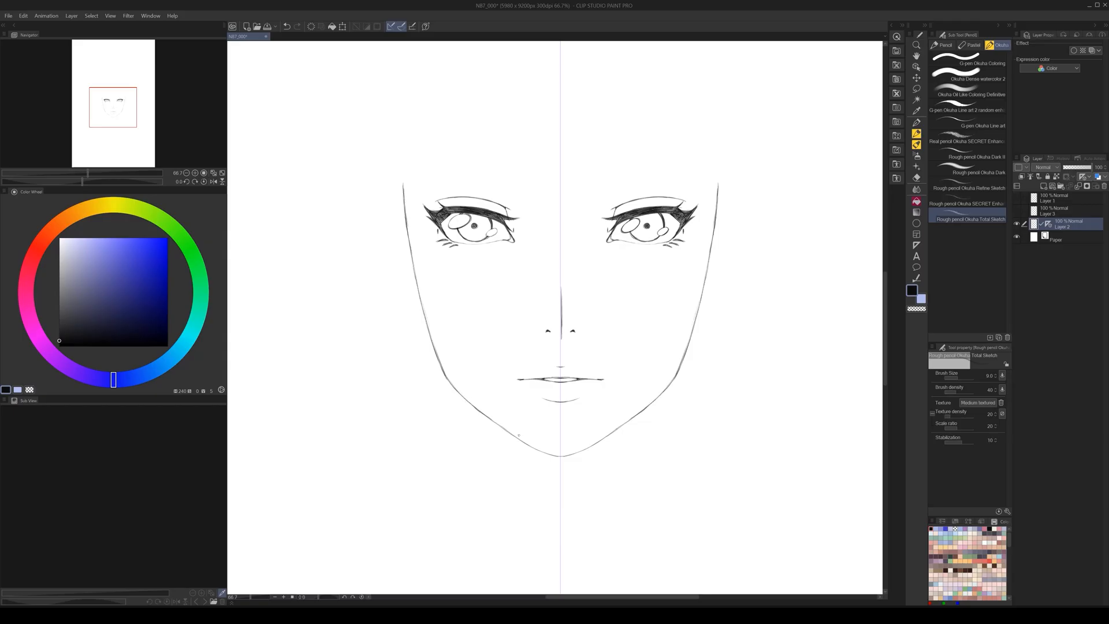
{"action": "left_click_drag", "start_coordinate": [534, 447], "coordinate": [563, 455]}
{"action": "scroll", "coordinate": [617, 437], "scroll_direction": "down", "scroll_amount": 3}
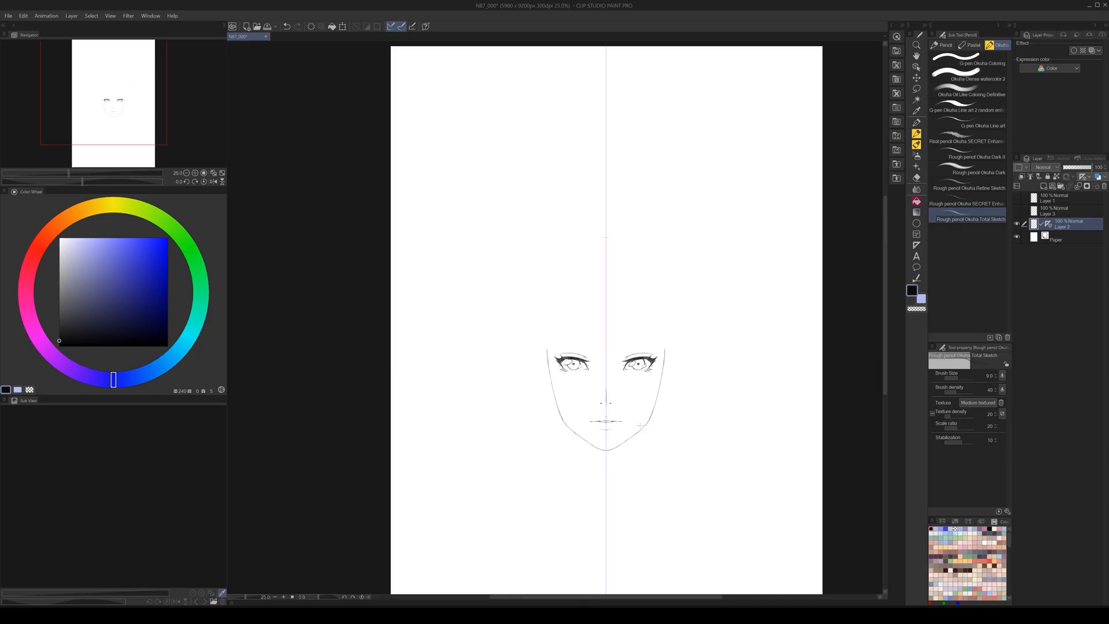
{"action": "scroll", "coordinate": [681, 411], "scroll_direction": "up", "scroll_amount": 2}
{"action": "scroll", "coordinate": [681, 410], "scroll_direction": "up", "scroll_amount": 1}
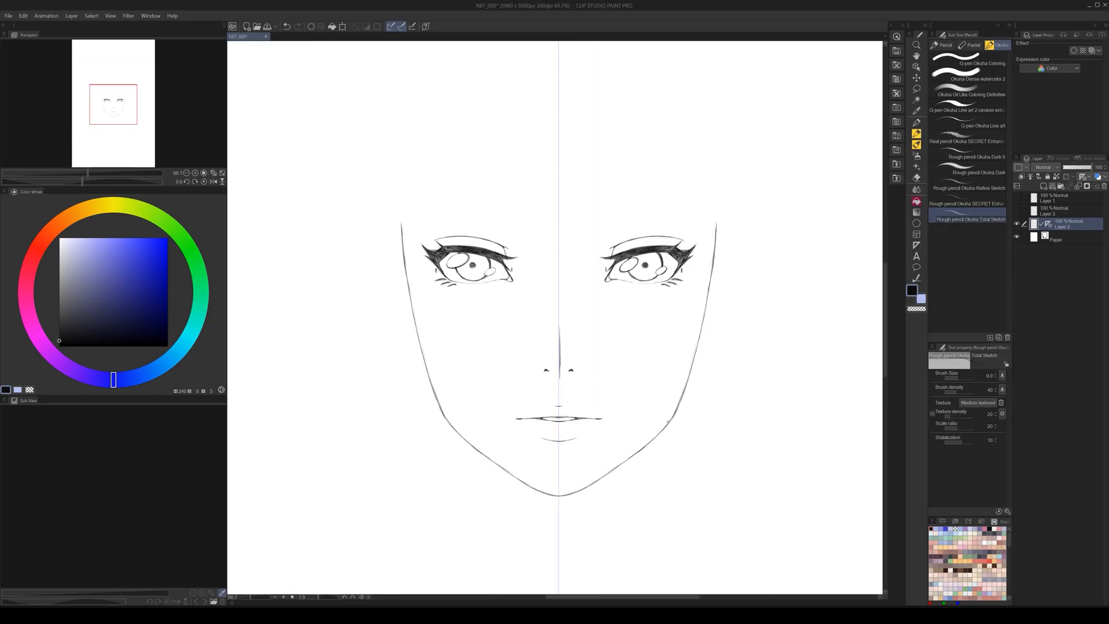
- Draw a straighter, slimmer cheek line just inside the existing one, from eye level to the jaw corner
{"action": "left_click_drag", "start_coordinate": [544, 400], "coordinate": [596, 401]}
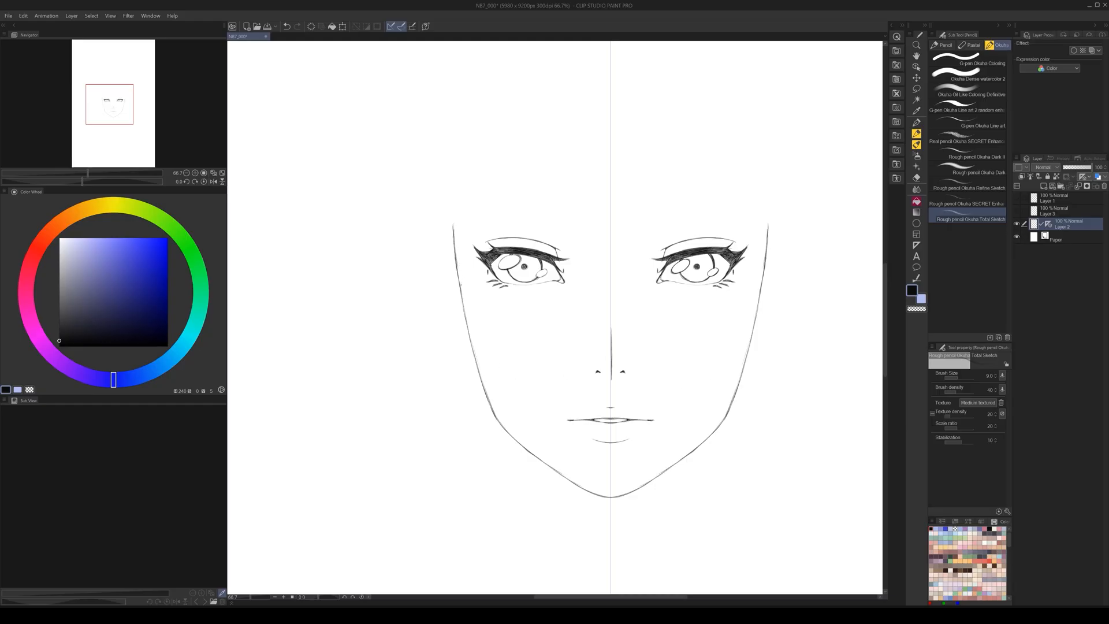
{"action": "left_click_drag", "start_coordinate": [461, 289], "coordinate": [463, 295]}
{"action": "left_click_drag", "start_coordinate": [474, 345], "coordinate": [494, 411]}
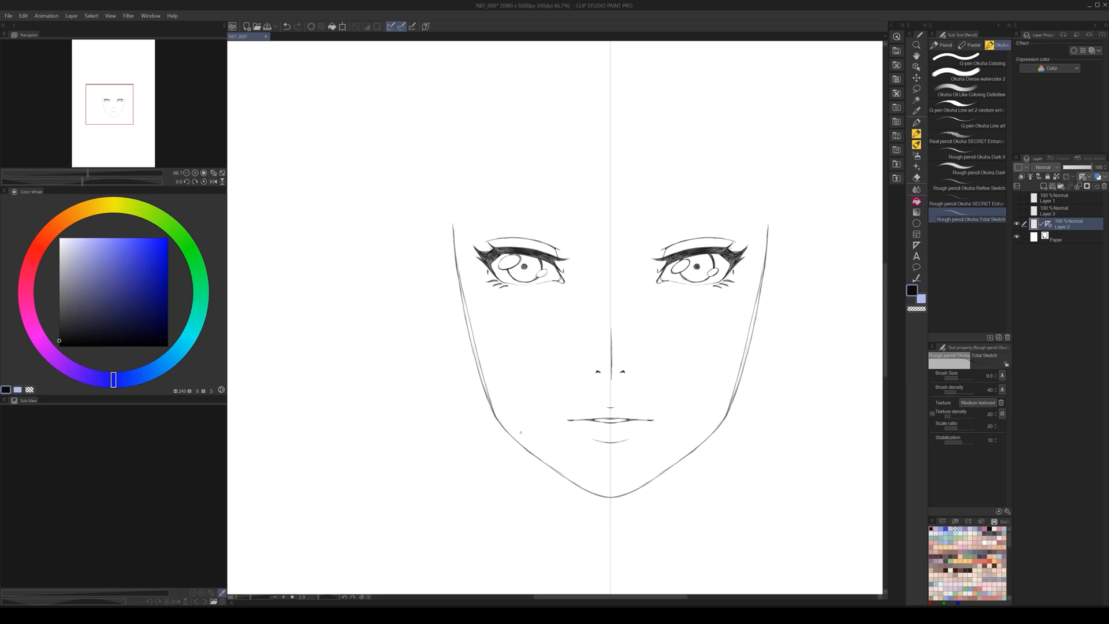
- Lasso the old outer cheek line and delete it, leaving the slimmer one
{"action": "left_click", "coordinate": [916, 90]}
{"action": "mouse_move", "coordinate": [450, 260]}
{"action": "left_mouse_down"}
{"action": "mouse_move", "coordinate": [455, 225]}
{"action": "mouse_move", "coordinate": [497, 438]}
{"action": "left_mouse_up"}
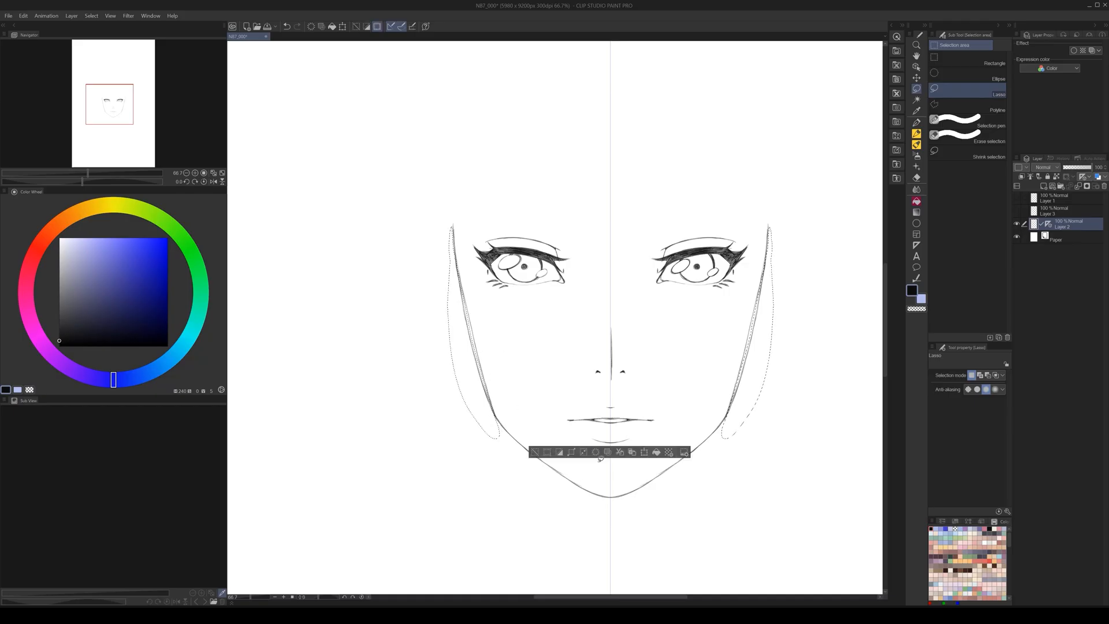
{"action": "left_click", "coordinate": [595, 456]}
{"action": "key", "text": "ctrl+d"}
{"action": "scroll", "coordinate": [644, 488], "scroll_direction": "down", "scroll_amount": 3}
{"action": "left_click_drag", "start_coordinate": [687, 473], "coordinate": [610, 421]}
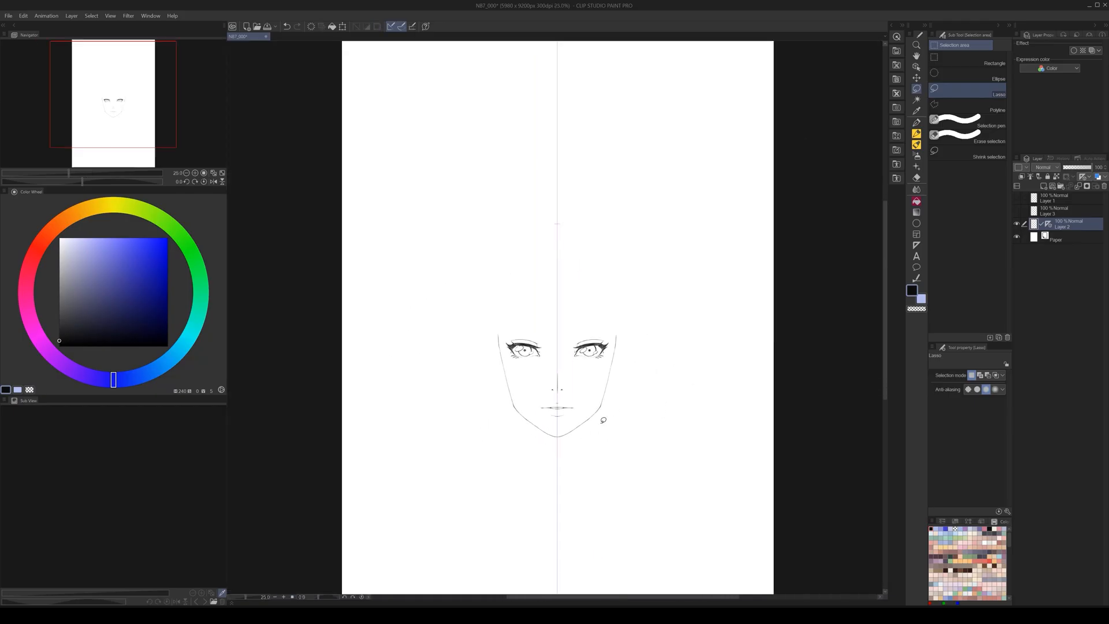
- Sketch a slightly rounder lower cheek line outside the current one, down to the jaw corner
{"action": "scroll", "coordinate": [577, 420], "scroll_direction": "up", "scroll_amount": 2}
{"action": "key", "text": "p"}
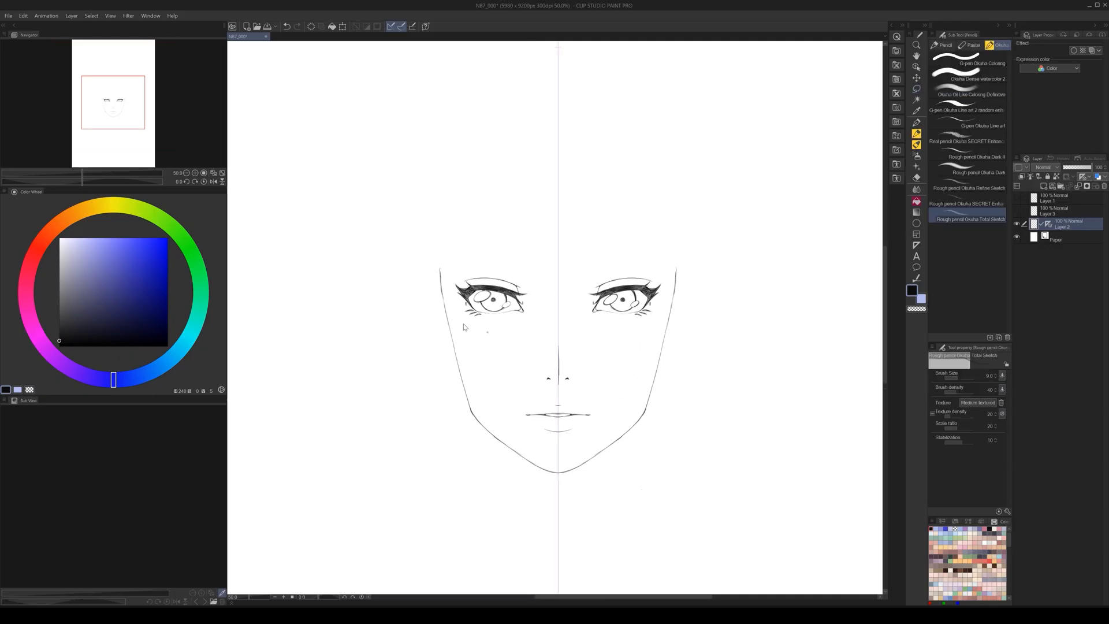
{"action": "scroll", "coordinate": [478, 287], "scroll_direction": "up", "scroll_amount": 1}
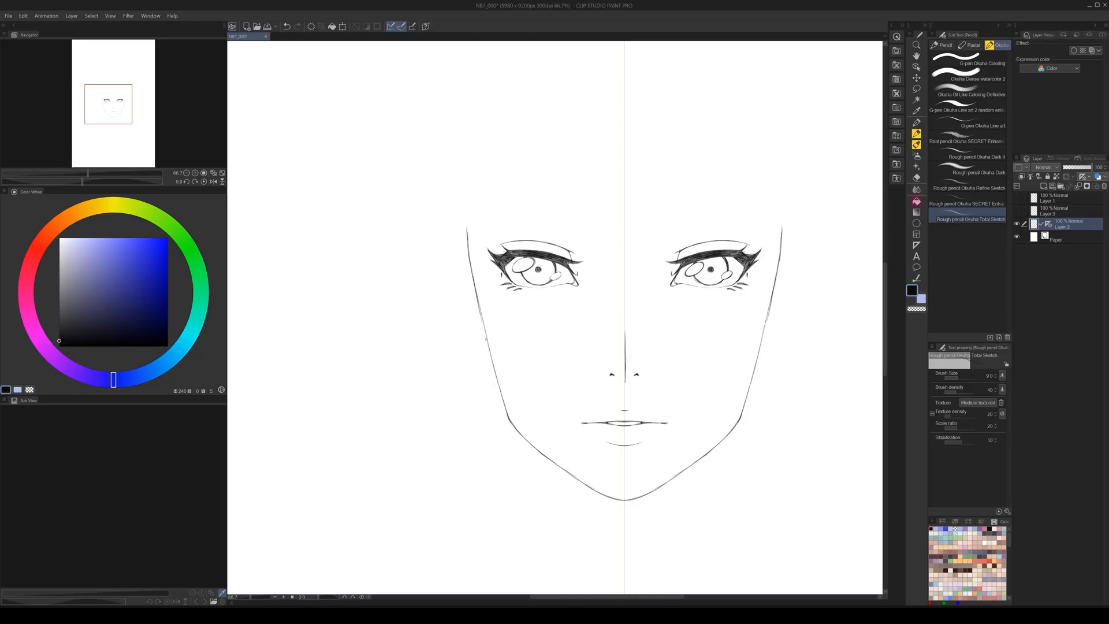
{"action": "mouse_move", "coordinate": [485, 341]}
{"action": "left_mouse_down"}
{"action": "mouse_move", "coordinate": [484, 330]}
{"action": "mouse_move", "coordinate": [504, 413]}
{"action": "left_mouse_up"}
- Lasso the inner leftover cheek line between the eye and jaw corner, delete it and clear the selection
{"action": "left_click", "coordinate": [915, 88]}
{"action": "mouse_move", "coordinate": [475, 261]}
{"action": "left_mouse_down"}
{"action": "mouse_move", "coordinate": [504, 396]}
{"action": "mouse_move", "coordinate": [520, 413]}
{"action": "left_mouse_up"}
{"action": "key", "text": "Delete"}
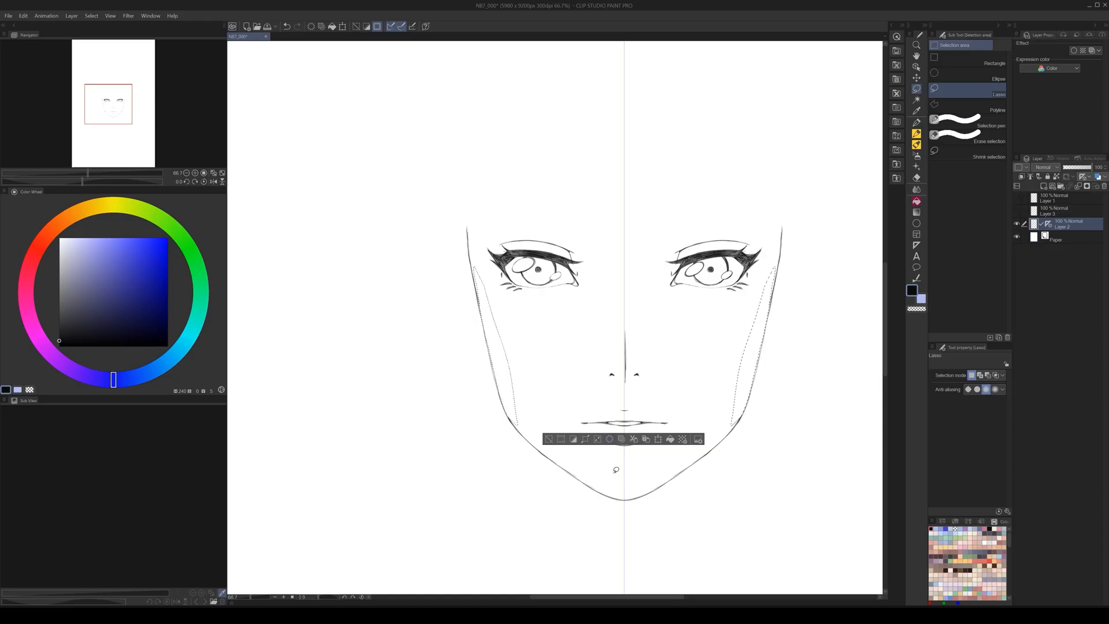
{"action": "key", "text": "ctrl+d"}
{"action": "scroll", "coordinate": [685, 442], "scroll_direction": "down", "scroll_amount": 2}
{"action": "left_click_drag", "start_coordinate": [733, 473], "coordinate": [661, 445]}
{"action": "scroll", "coordinate": [641, 391], "scroll_direction": "up", "scroll_amount": 1}
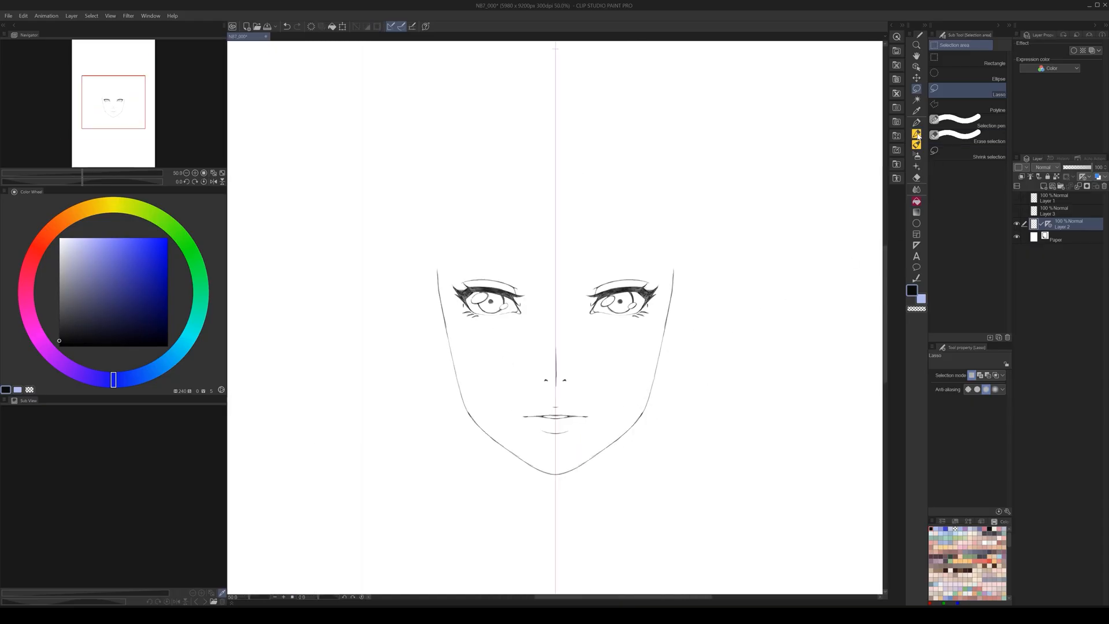
- Extend the face contour upward past the temples and curve it inward beside the forehead
{"action": "key", "text": "p"}
{"action": "left_click_drag", "start_coordinate": [527, 292], "coordinate": [572, 366]}
{"action": "scroll", "coordinate": [481, 324], "scroll_direction": "up", "scroll_amount": 1}
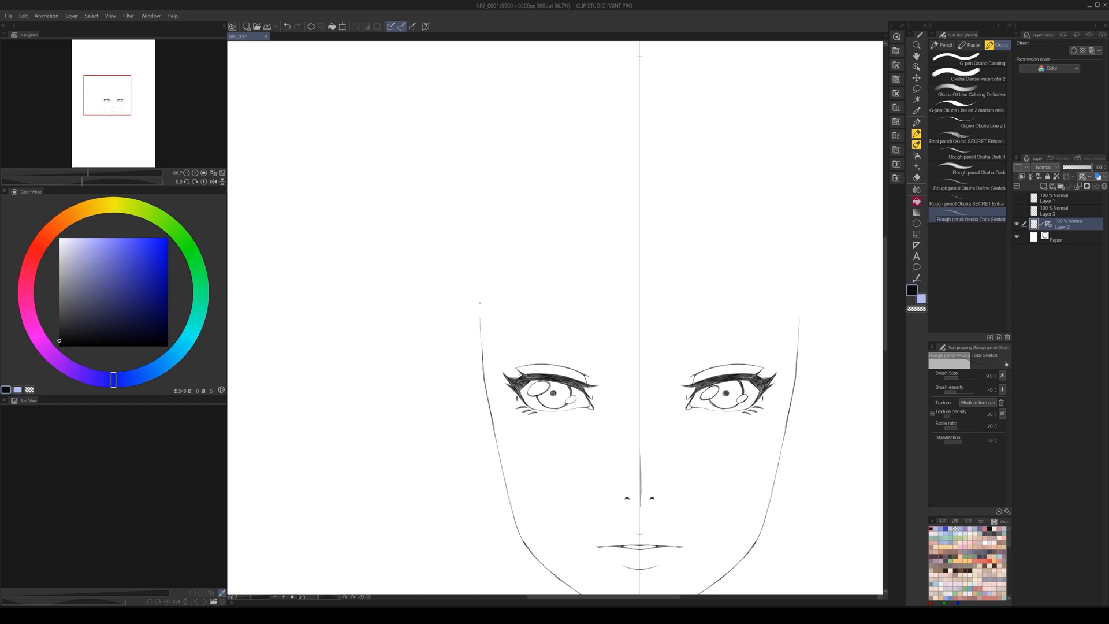
{"action": "left_click_drag", "start_coordinate": [625, 289], "coordinate": [622, 317]}
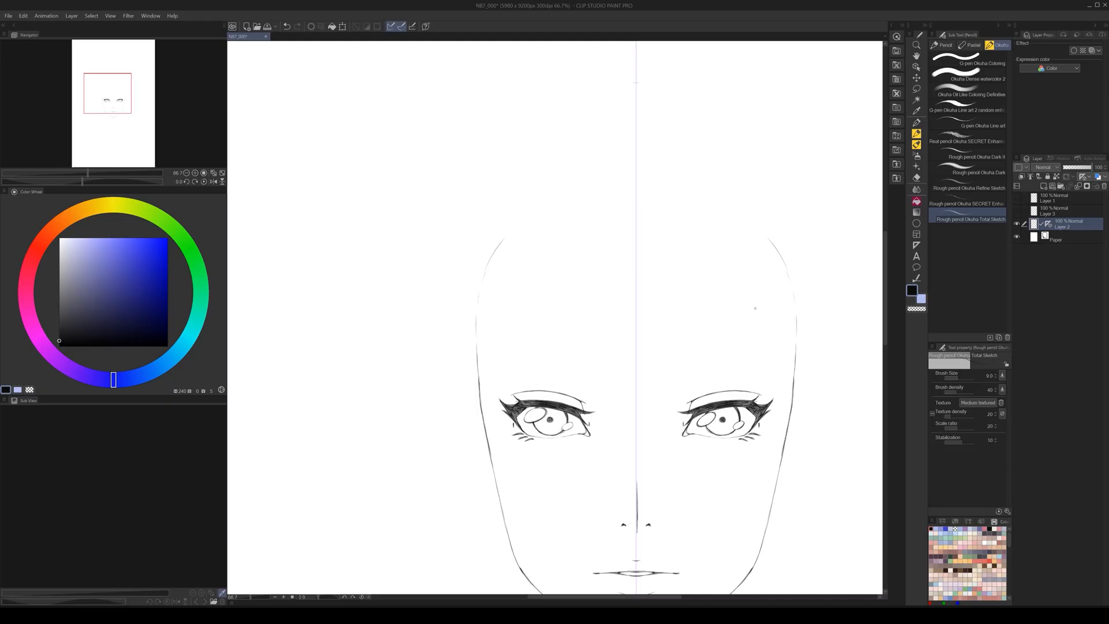
- Continue the temple curves into a rounded skull outline toward the top of the head
{"action": "scroll", "coordinate": [735, 377], "scroll_direction": "down", "scroll_amount": 2}
{"action": "scroll", "coordinate": [733, 433], "scroll_direction": "up", "scroll_amount": 1}
{"action": "left_click_drag", "start_coordinate": [732, 434], "coordinate": [674, 381]}
{"action": "left_click_drag", "start_coordinate": [557, 276], "coordinate": [540, 379]}
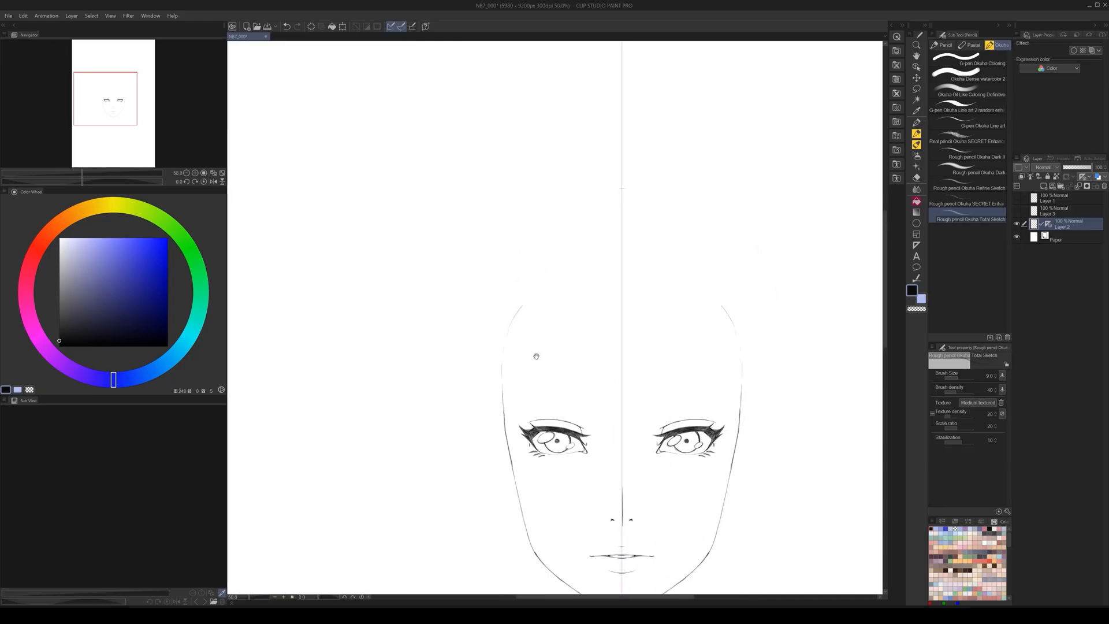
{"action": "left_click_drag", "start_coordinate": [523, 303], "coordinate": [559, 275]}
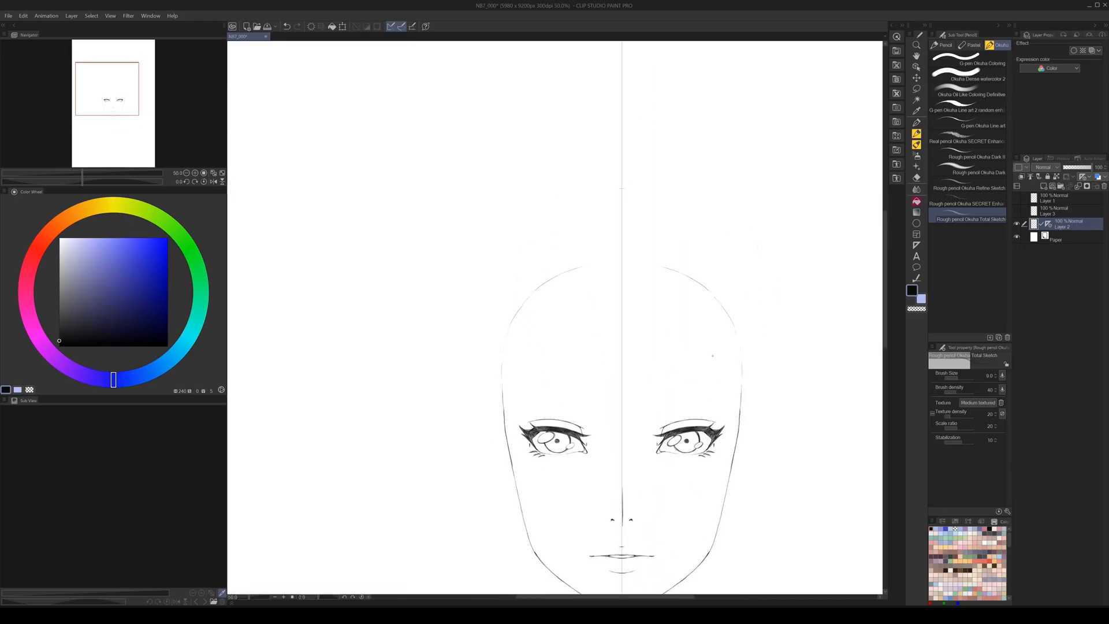
{"action": "scroll", "coordinate": [710, 385], "scroll_direction": "down", "scroll_amount": 1}
{"action": "left_click_drag", "start_coordinate": [709, 385], "coordinate": [667, 309]}
{"action": "scroll", "coordinate": [638, 391], "scroll_direction": "up", "scroll_amount": 1}
{"action": "scroll", "coordinate": [581, 393], "scroll_direction": "up", "scroll_amount": 1}
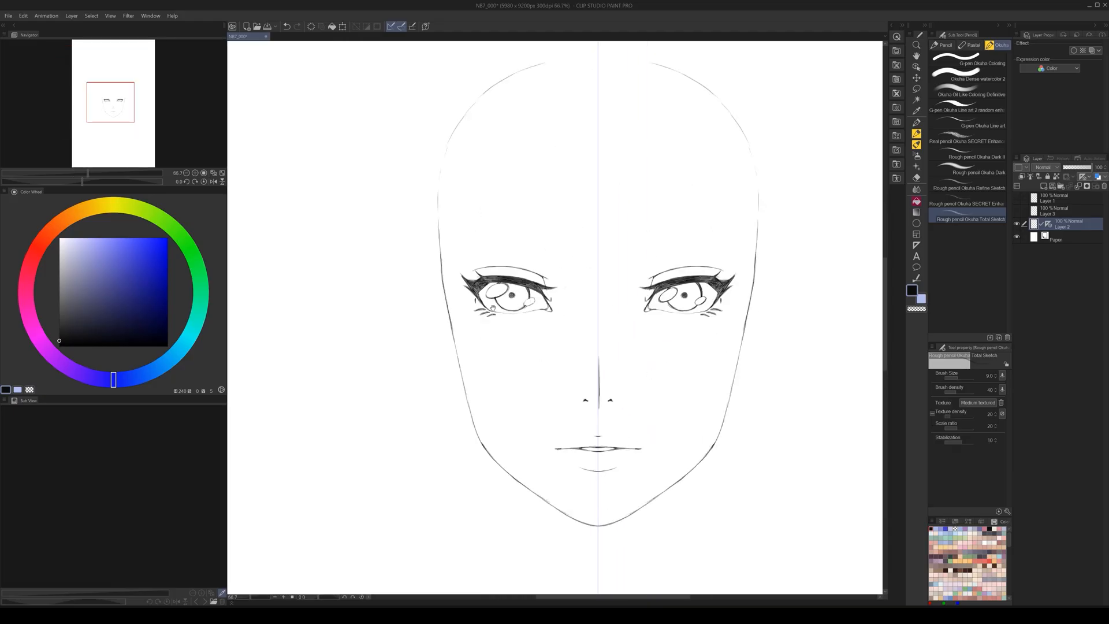
- Draw symmetrical outer ear shapes attached to the face, from just above the eyes to near nostril level
{"action": "left_click_drag", "start_coordinate": [482, 296], "coordinate": [505, 311]}
{"action": "left_click_drag", "start_coordinate": [687, 415], "coordinate": [667, 423]}
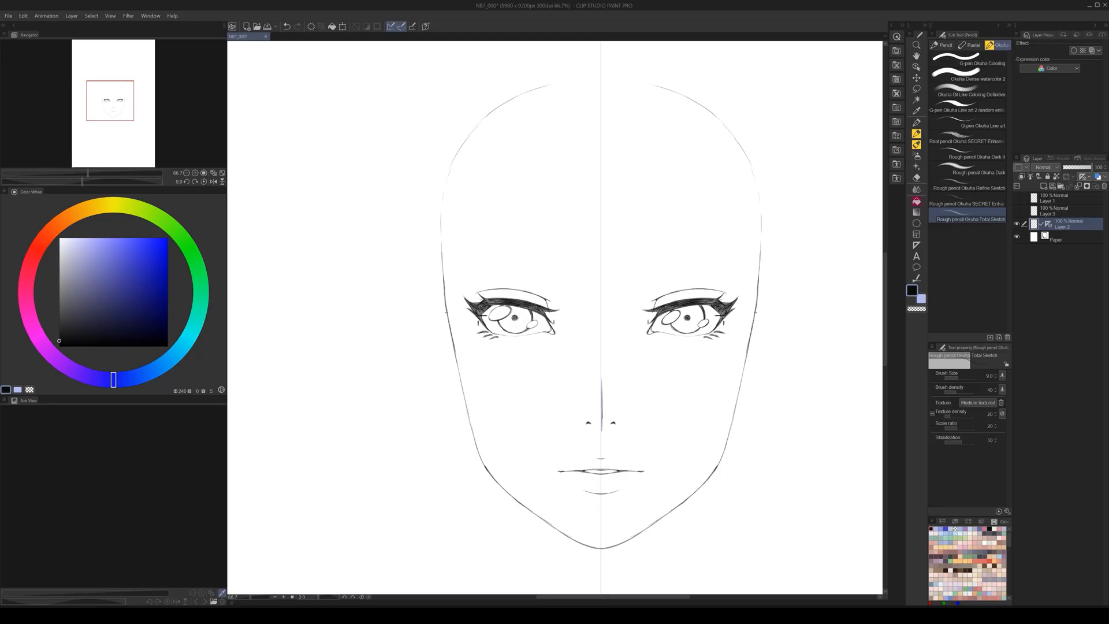
{"action": "left_click", "coordinate": [287, 26]}
{"action": "left_click_drag", "start_coordinate": [439, 295], "coordinate": [446, 312]}
{"action": "mouse_move", "coordinate": [432, 279]}
{"action": "left_mouse_down"}
{"action": "mouse_move", "coordinate": [446, 309]}
{"action": "mouse_move", "coordinate": [422, 276]}
{"action": "mouse_move", "coordinate": [413, 346]}
{"action": "mouse_move", "coordinate": [441, 398]}
{"action": "mouse_move", "coordinate": [463, 399]}
{"action": "left_mouse_up"}
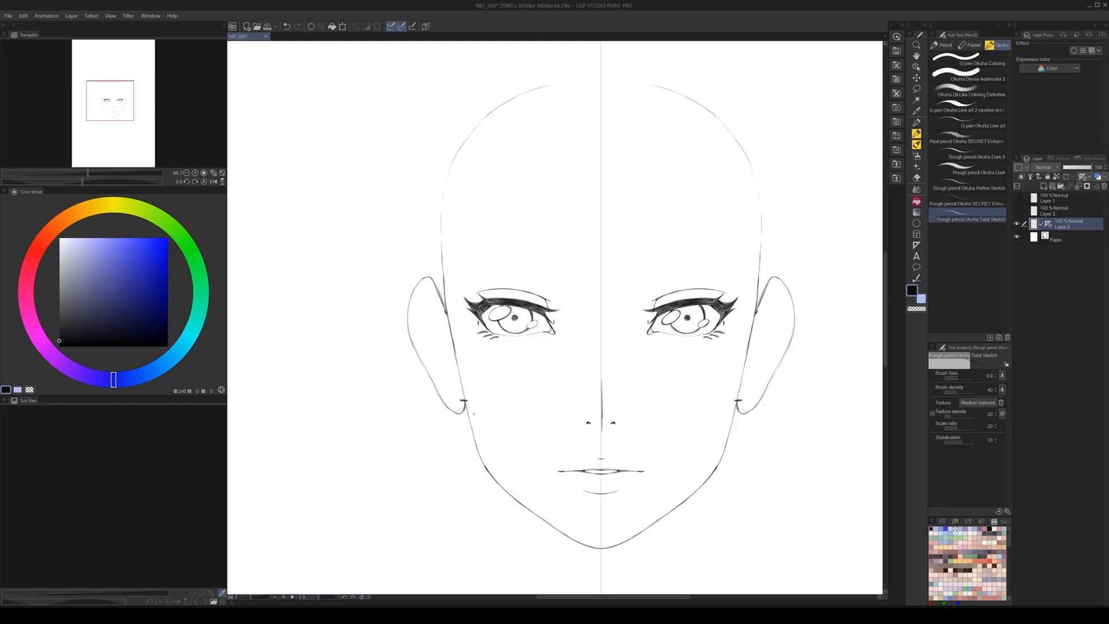
- Remove the earlobe tick mark, redraw the ear's upper inner edge, and refine the outer ear and cheek lines
{"action": "left_click_drag", "start_coordinate": [598, 422], "coordinate": [607, 422]}
{"action": "left_click", "coordinate": [287, 27]}
{"action": "left_click_drag", "start_coordinate": [437, 285], "coordinate": [445, 308]}
{"action": "left_click_drag", "start_coordinate": [410, 301], "coordinate": [415, 350]}
{"action": "left_click_drag", "start_coordinate": [456, 358], "coordinate": [480, 450]}
- Lasso the doubled line at the ear's upper inner edge and delete it
{"action": "left_click", "coordinate": [916, 88]}
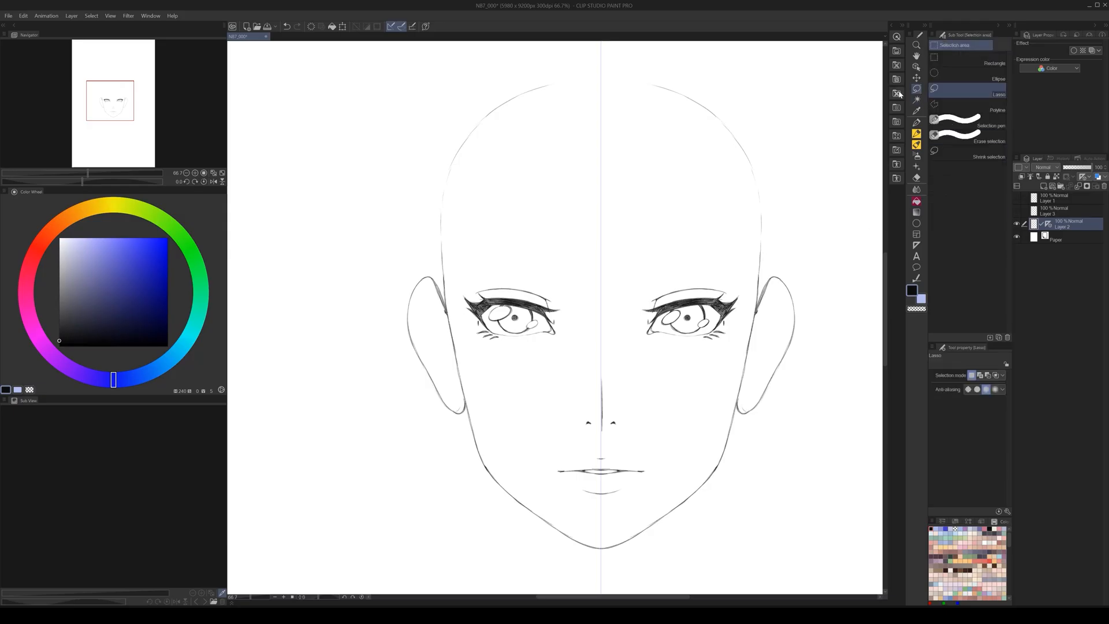
{"action": "mouse_move", "coordinate": [438, 281]}
{"action": "left_mouse_down"}
{"action": "mouse_move", "coordinate": [451, 316]}
{"action": "mouse_move", "coordinate": [431, 295]}
{"action": "left_mouse_up"}
{"action": "left_click", "coordinate": [585, 342]}
{"action": "left_click", "coordinate": [598, 384]}
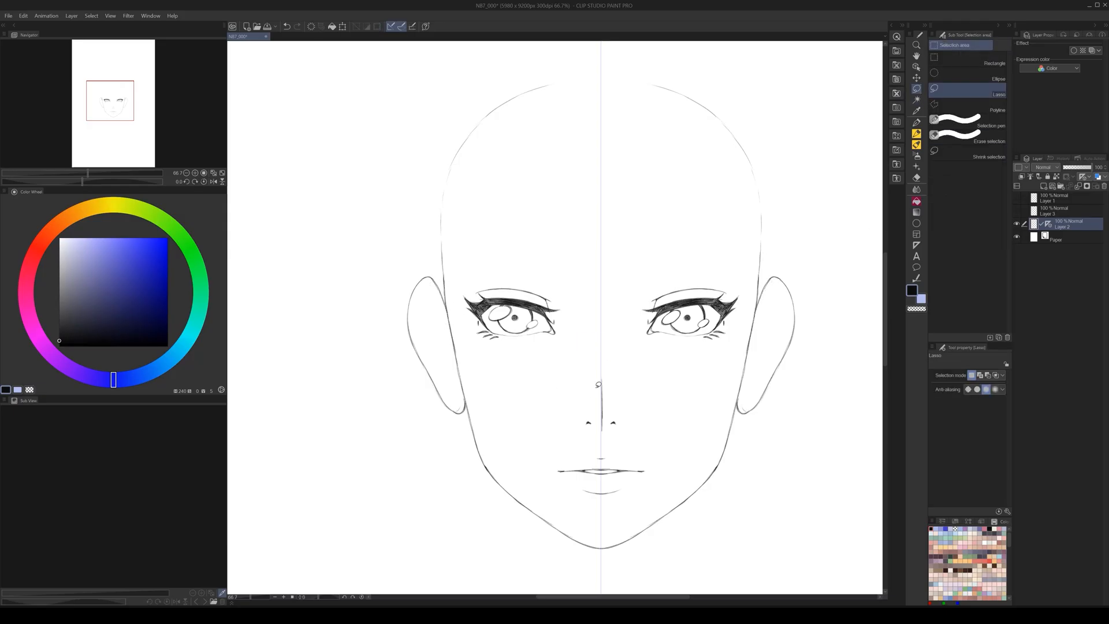
- Sketch symmetrical inner fold lines inside both ears with the Rough pencil Okuha Total Sketch brush
{"action": "left_click", "coordinate": [917, 134]}
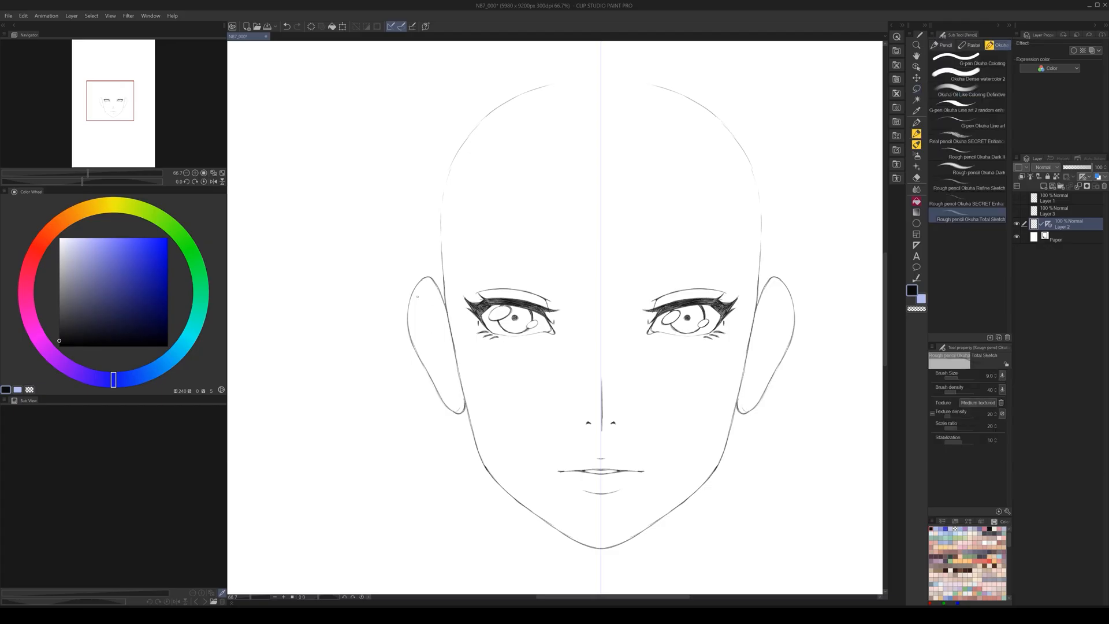
{"action": "left_click_drag", "start_coordinate": [434, 305], "coordinate": [452, 361]}
{"action": "left_click_drag", "start_coordinate": [419, 327], "coordinate": [433, 376]}
{"action": "left_click_drag", "start_coordinate": [428, 324], "coordinate": [444, 365]}
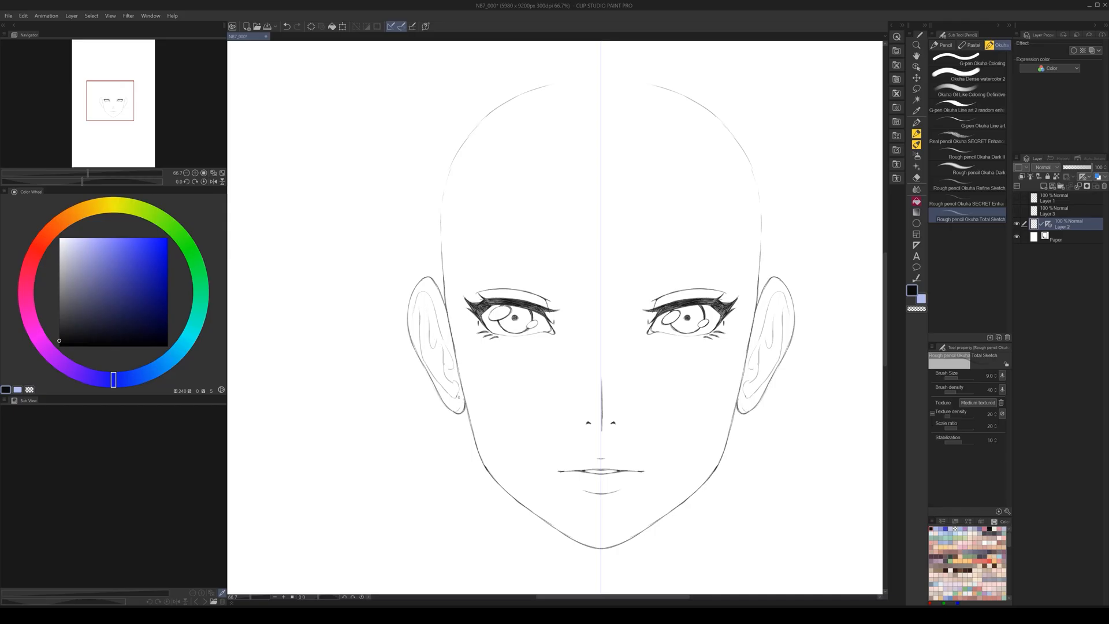
- Draw the inner rim curve following each ear's outer contour and strengthen the small fold above the earlobe
{"action": "scroll", "coordinate": [591, 447], "scroll_direction": "down", "scroll_amount": 2}
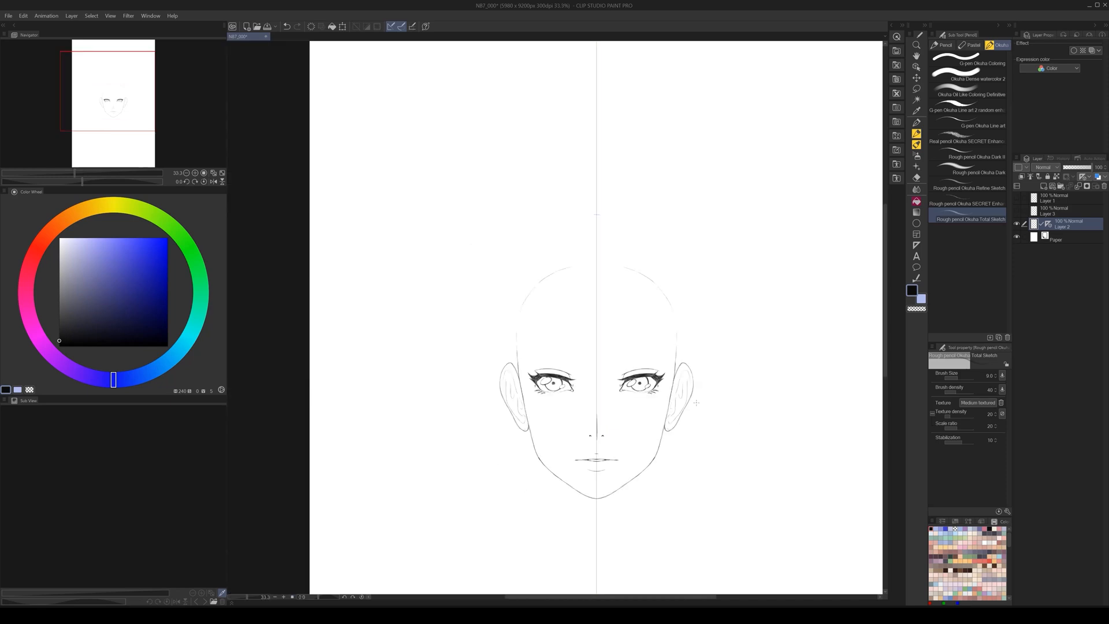
{"action": "scroll", "coordinate": [695, 403], "scroll_direction": "up", "scroll_amount": 1}
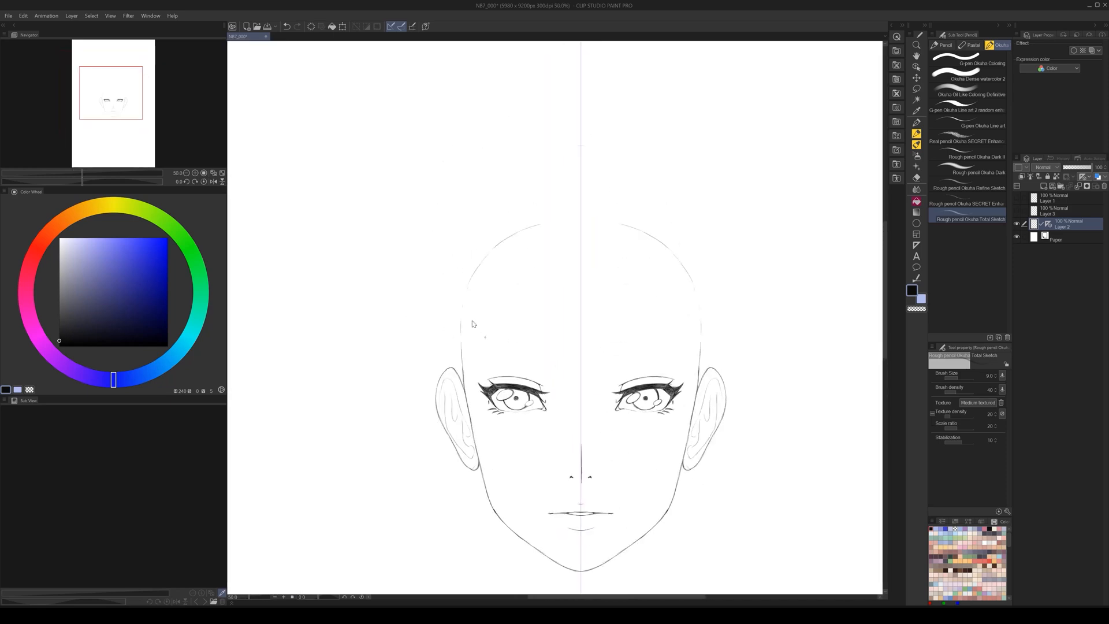
{"action": "scroll", "coordinate": [473, 323], "scroll_direction": "up", "scroll_amount": 1}
{"action": "mouse_move", "coordinate": [461, 271]}
{"action": "left_mouse_down"}
{"action": "mouse_move", "coordinate": [452, 341]}
{"action": "mouse_move", "coordinate": [508, 255]}
{"action": "left_mouse_up"}
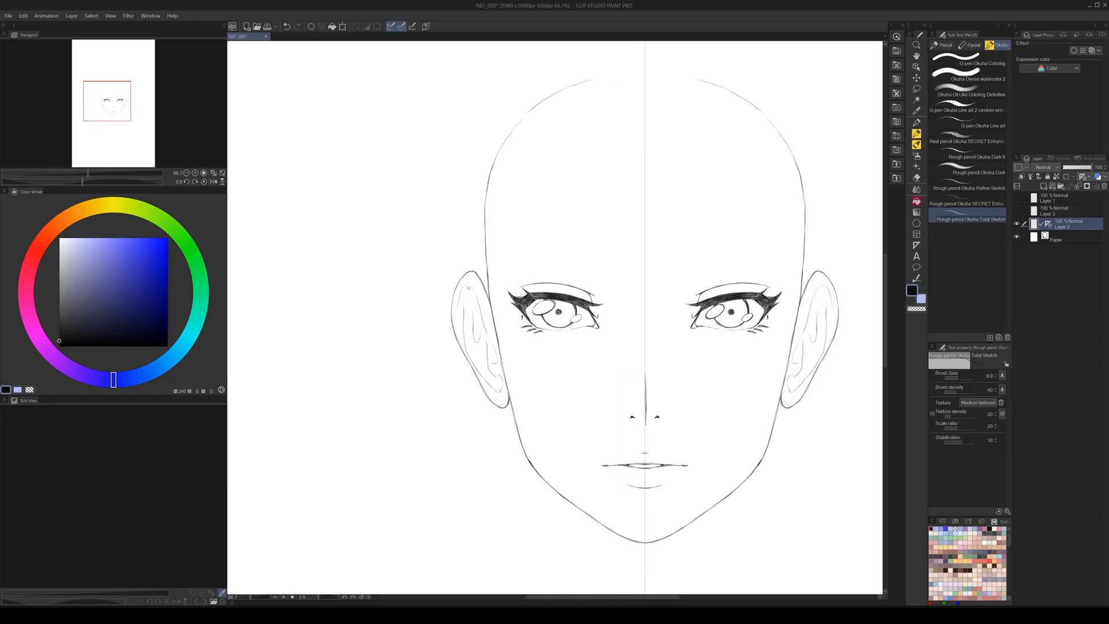
{"action": "mouse_move", "coordinate": [468, 285]}
{"action": "left_mouse_down"}
{"action": "mouse_move", "coordinate": [456, 316]}
{"action": "mouse_move", "coordinate": [476, 298]}
{"action": "mouse_move", "coordinate": [498, 362]}
{"action": "left_mouse_up"}
{"action": "left_click_drag", "start_coordinate": [489, 370], "coordinate": [497, 387]}
- Lasso the stray fold lines in the lower inner ear and delete them, clearing the selection
{"action": "key", "text": "m"}
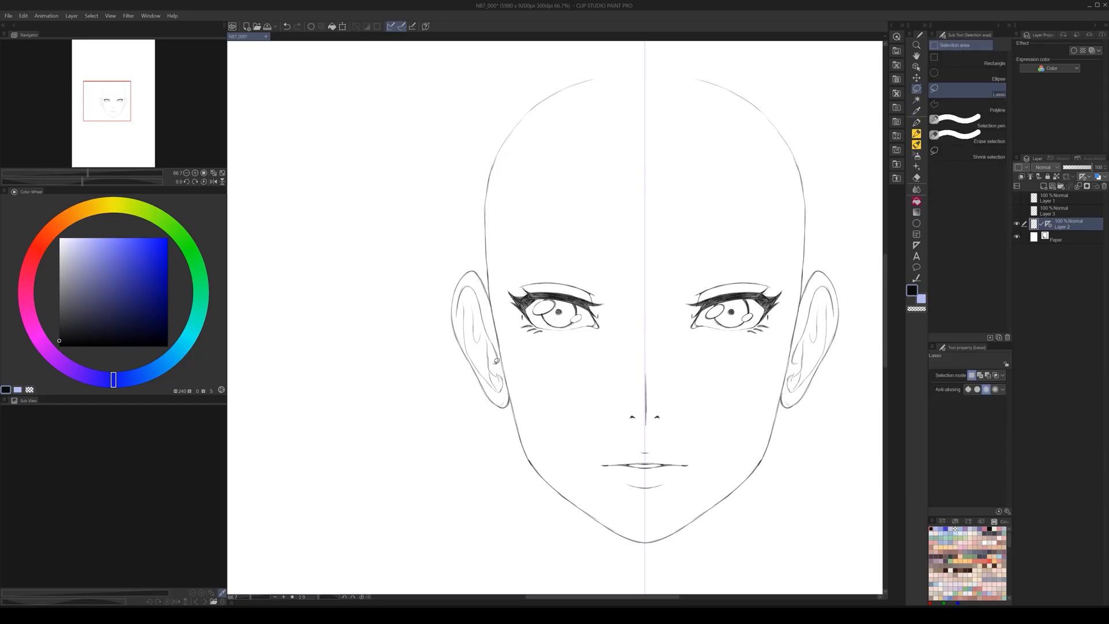
{"action": "left_click_drag", "start_coordinate": [498, 380], "coordinate": [506, 380]}
{"action": "left_click", "coordinate": [629, 400]}
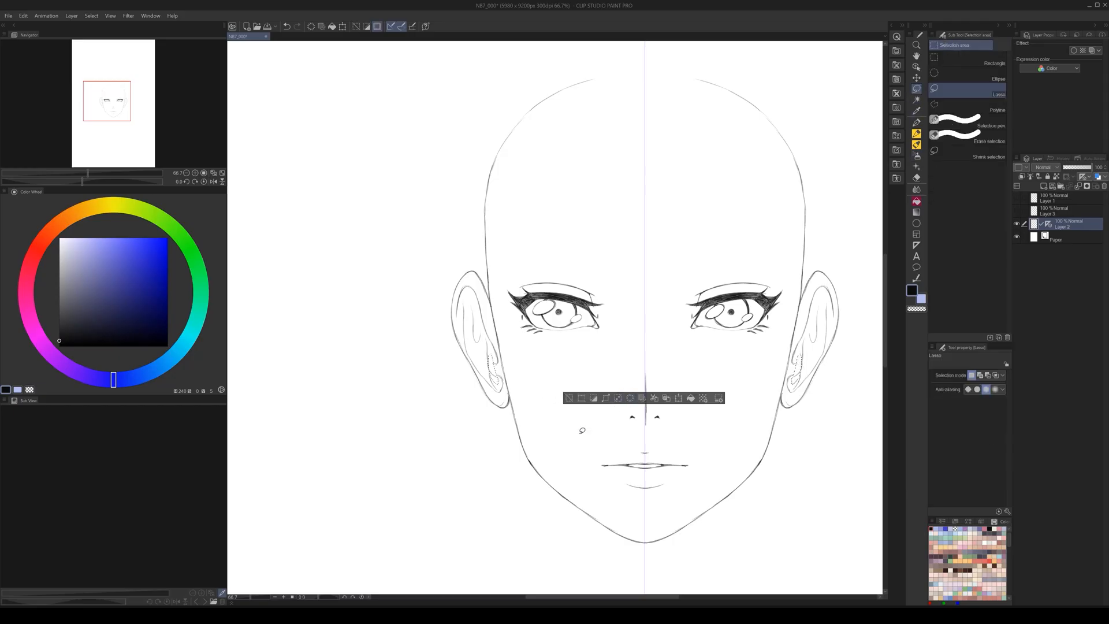
{"action": "key", "text": "ctrl+d"}
{"action": "left_click_drag", "start_coordinate": [494, 351], "coordinate": [490, 381]}
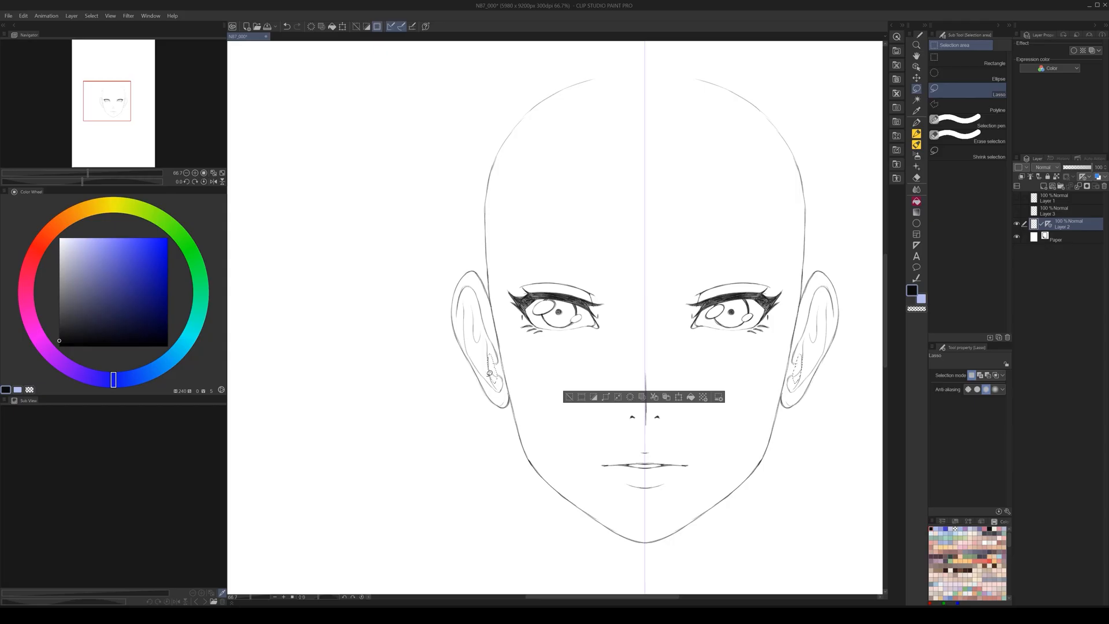
{"action": "mouse_move", "coordinate": [488, 376]}
{"action": "left_mouse_down"}
{"action": "mouse_move", "coordinate": [474, 357]}
{"action": "mouse_move", "coordinate": [500, 396]}
{"action": "left_mouse_up"}
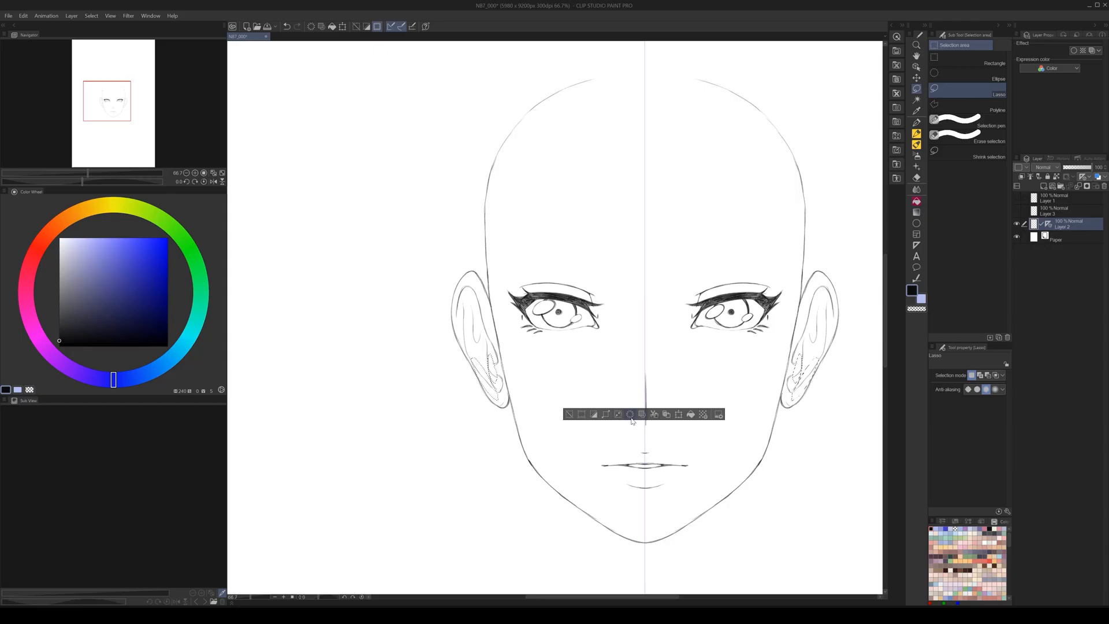
{"action": "left_click", "coordinate": [629, 414]}
{"action": "key", "text": "ctrl+d"}
- Redraw the small notch above the earlobe and the central inner fold of the ears in rough pencil
{"action": "left_click", "coordinate": [916, 134]}
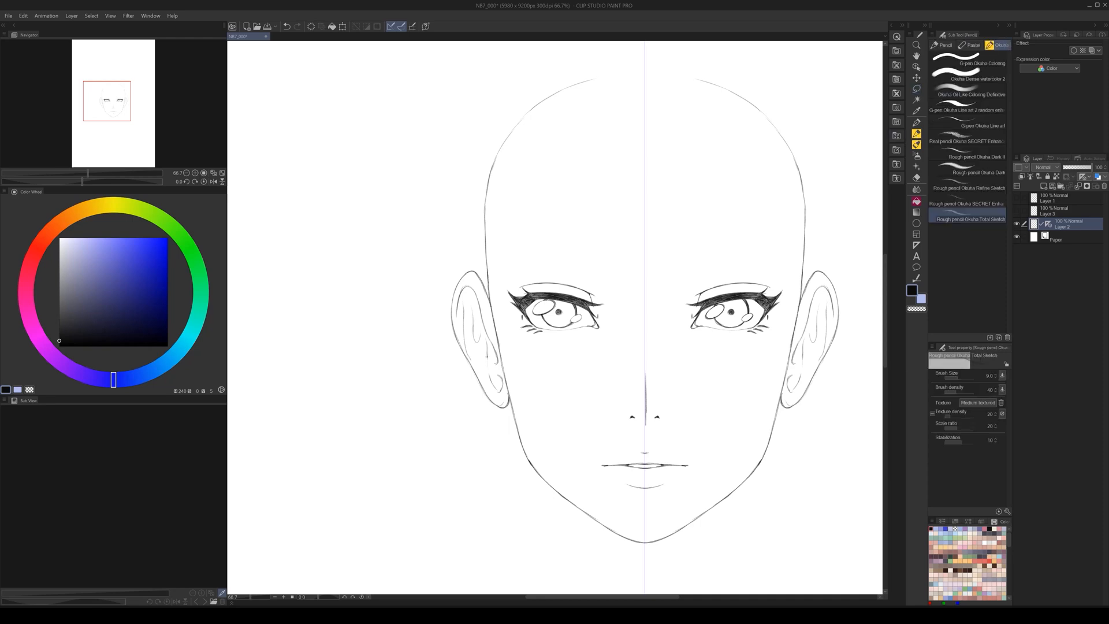
{"action": "left_click_drag", "start_coordinate": [488, 375], "coordinate": [497, 388]}
{"action": "mouse_move", "coordinate": [473, 332]}
{"action": "left_mouse_down"}
{"action": "mouse_move", "coordinate": [482, 343]}
{"action": "mouse_move", "coordinate": [475, 326]}
{"action": "mouse_move", "coordinate": [472, 361]}
{"action": "left_mouse_up"}
- Close the skull outline at the crown and mark the eyebrows' inner ends above the inner eye corners
{"action": "scroll", "coordinate": [614, 401], "scroll_direction": "down", "scroll_amount": 4}
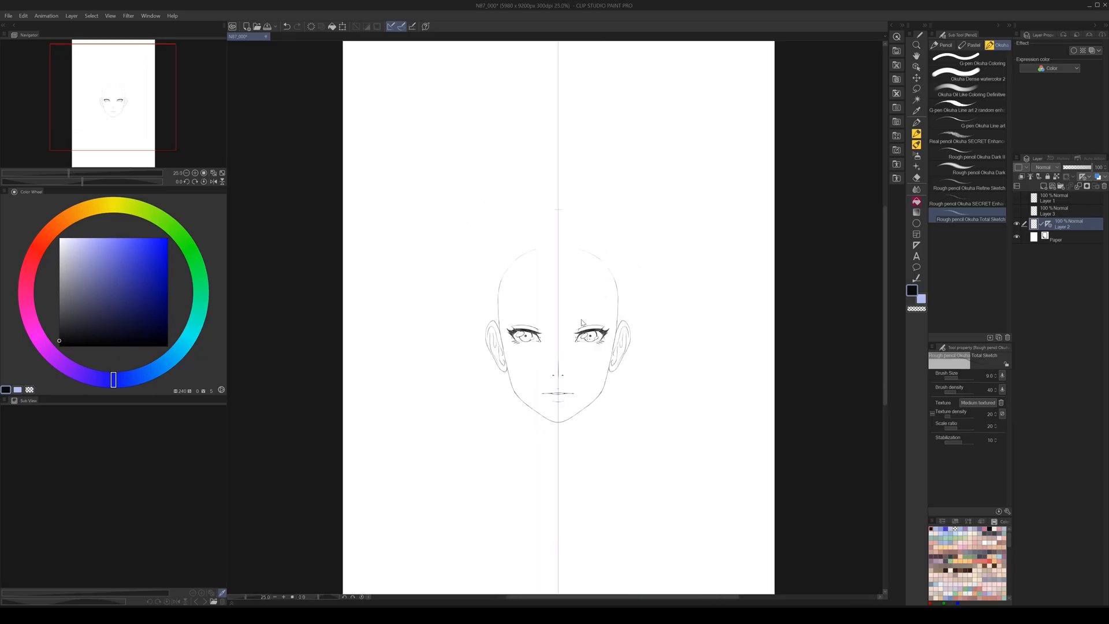
{"action": "scroll", "coordinate": [609, 403], "scroll_direction": "up", "scroll_amount": 4}
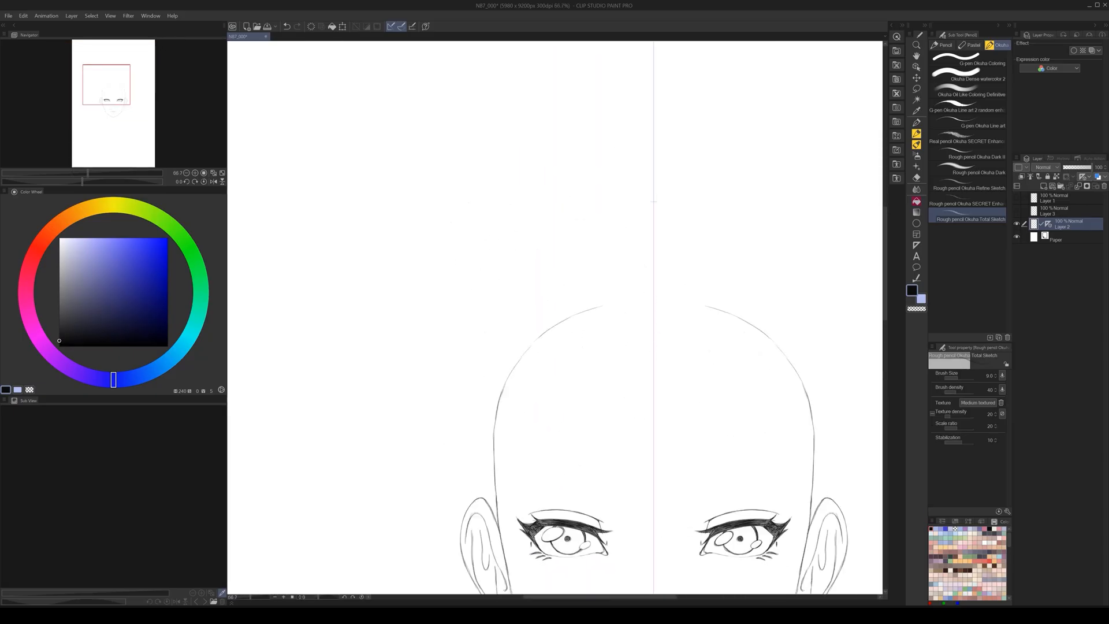
{"action": "mouse_move", "coordinate": [603, 305]}
{"action": "left_mouse_down"}
{"action": "mouse_move", "coordinate": [652, 299]}
{"action": "mouse_move", "coordinate": [637, 300]}
{"action": "left_mouse_up"}
{"action": "left_click_drag", "start_coordinate": [574, 315], "coordinate": [616, 303]}
{"action": "left_click_drag", "start_coordinate": [698, 390], "coordinate": [653, 271]}
{"action": "scroll", "coordinate": [657, 397], "scroll_direction": "down", "scroll_amount": 2}
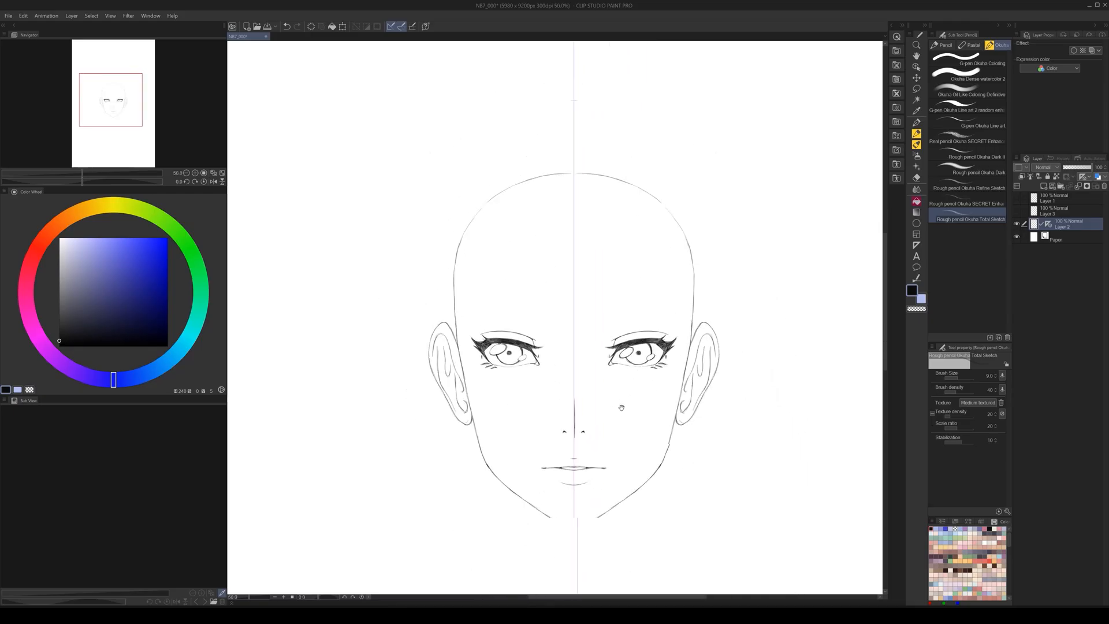
{"action": "scroll", "coordinate": [616, 428], "scroll_direction": "up", "scroll_amount": 1}
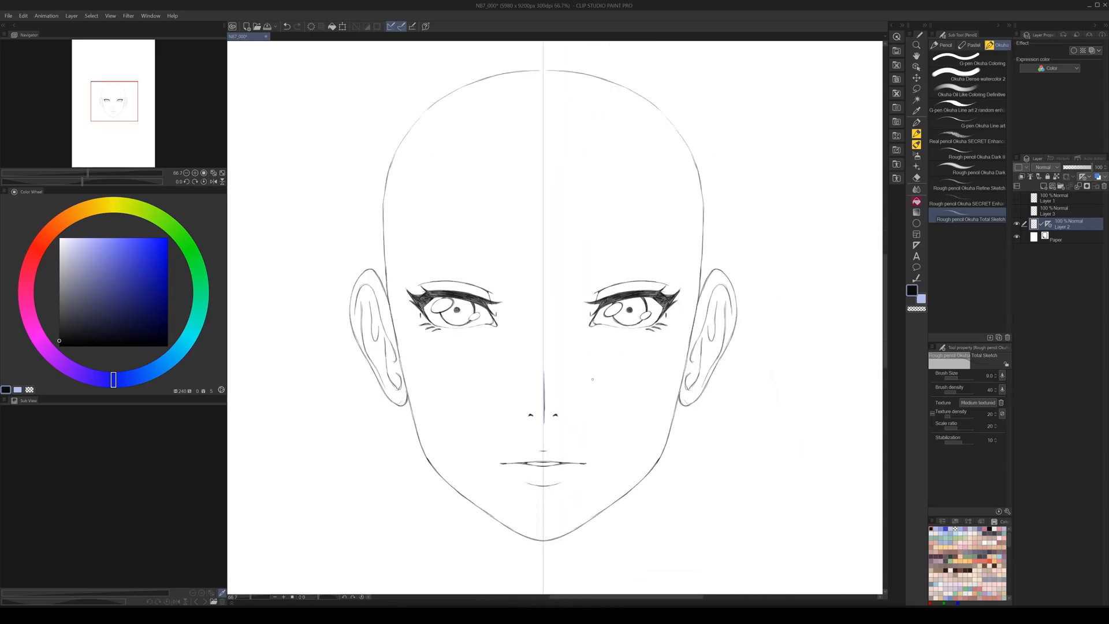
{"action": "scroll", "coordinate": [592, 379], "scroll_direction": "down", "scroll_amount": 2}
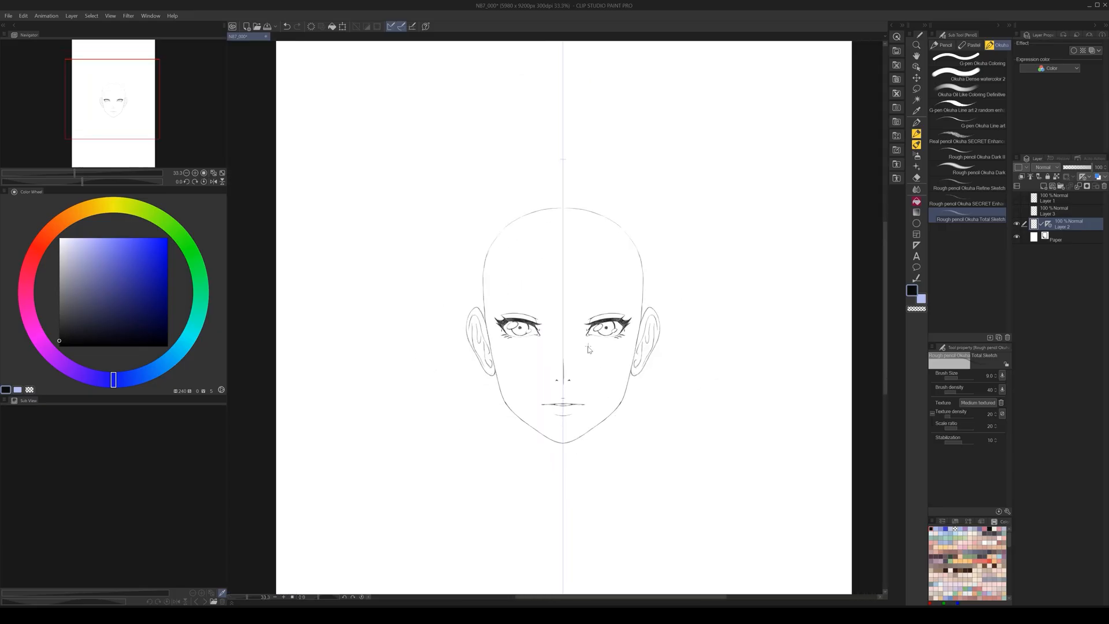
{"action": "scroll", "coordinate": [588, 346], "scroll_direction": "up", "scroll_amount": 1}
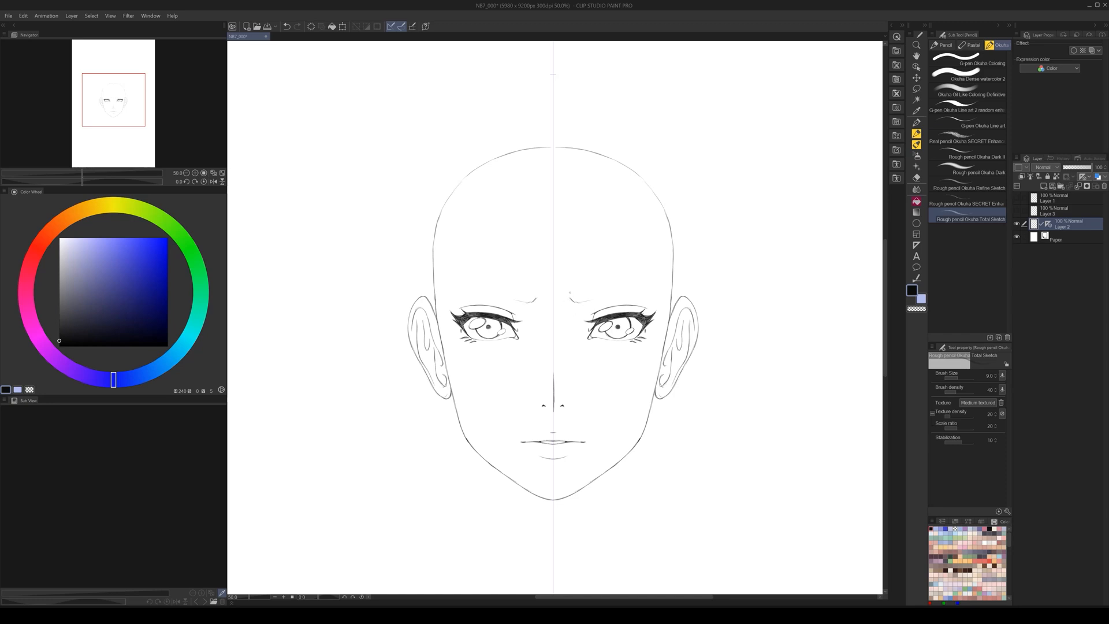
- Create a new layer above the others and choose the light blue colour with the G-pen Okuha Coloring brush
{"action": "left_click", "coordinate": [1035, 201]}
{"action": "left_click", "coordinate": [1043, 186]}
{"action": "left_click", "coordinate": [921, 299]}
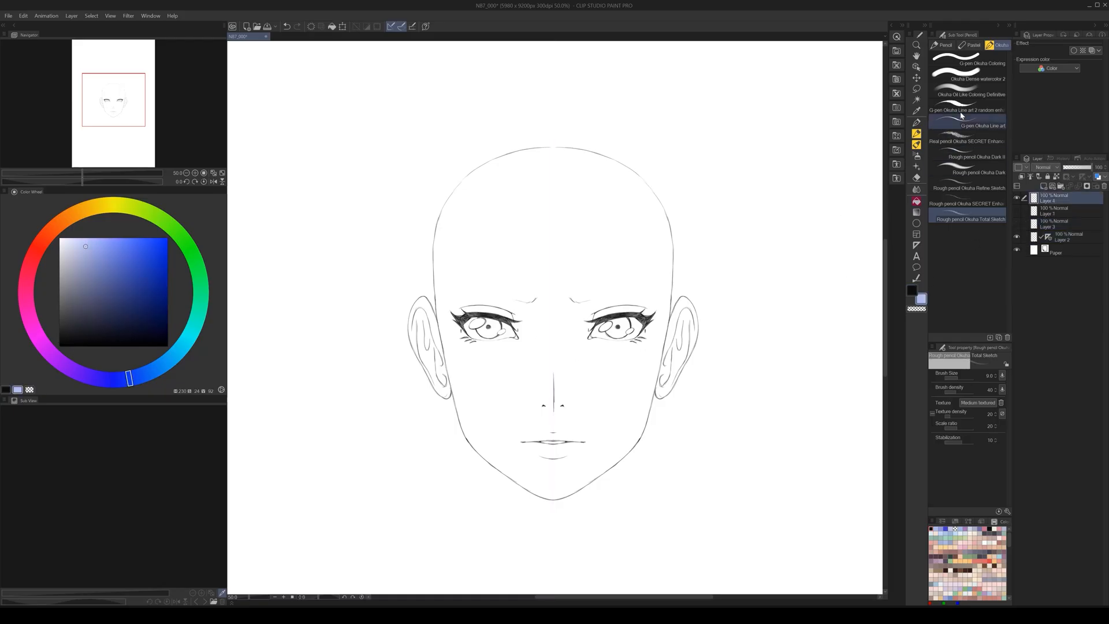
{"action": "left_click", "coordinate": [966, 59]}
- Draw vertical guide lines at the eye corners and brow ends, and circle the offsets beside one eye
{"action": "left_click_drag", "start_coordinate": [517, 300], "coordinate": [518, 354]}
{"action": "left_click_drag", "start_coordinate": [462, 303], "coordinate": [458, 356]}
{"action": "left_click_drag", "start_coordinate": [585, 304], "coordinate": [586, 360]}
{"action": "left_click_drag", "start_coordinate": [646, 302], "coordinate": [647, 363]}
{"action": "left_click_drag", "start_coordinate": [668, 303], "coordinate": [667, 360]}
{"action": "left_click_drag", "start_coordinate": [568, 292], "coordinate": [565, 373]}
{"action": "mouse_move", "coordinate": [659, 298]}
{"action": "left_mouse_down"}
{"action": "mouse_move", "coordinate": [649, 307]}
{"action": "mouse_move", "coordinate": [667, 303]}
{"action": "left_mouse_up"}
{"action": "left_click_drag", "start_coordinate": [576, 296], "coordinate": [583, 302]}
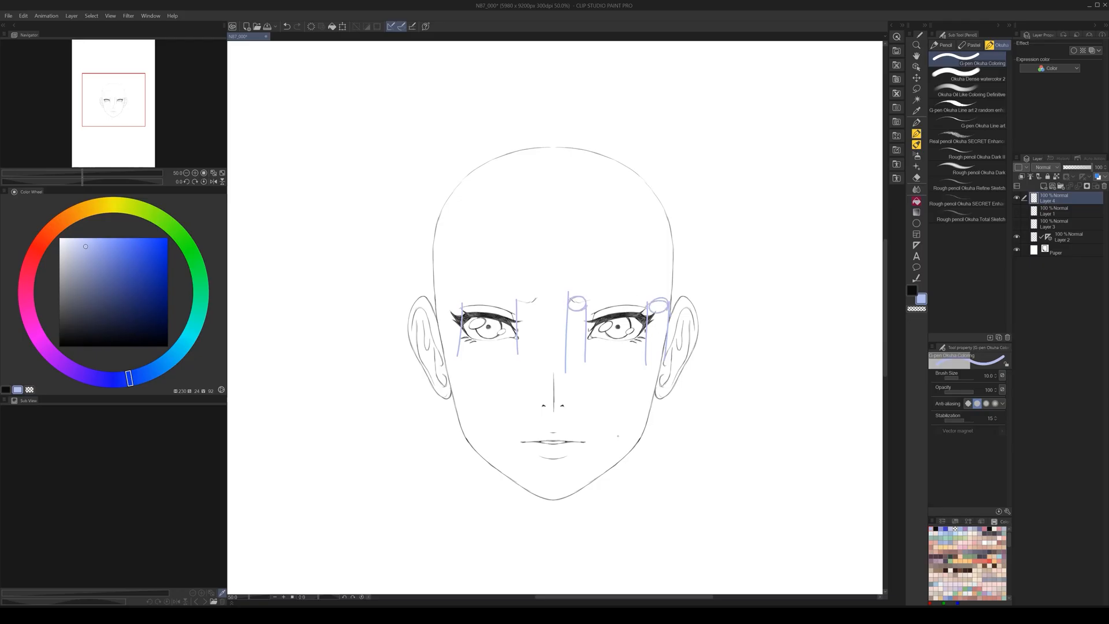
- Divide the space between the eyes into three parts with guide lines and label each part 1/3
{"action": "left_click_drag", "start_coordinate": [565, 299], "coordinate": [566, 324]}
{"action": "left_click_drag", "start_coordinate": [537, 290], "coordinate": [537, 383]}
{"action": "left_click_drag", "start_coordinate": [523, 280], "coordinate": [528, 286]}
{"action": "mouse_move", "coordinate": [557, 272]}
{"action": "left_mouse_down"}
{"action": "mouse_move", "coordinate": [549, 289]}
{"action": "mouse_move", "coordinate": [575, 290]}
{"action": "mouse_move", "coordinate": [566, 305]}
{"action": "mouse_move", "coordinate": [539, 307]}
{"action": "left_mouse_up"}
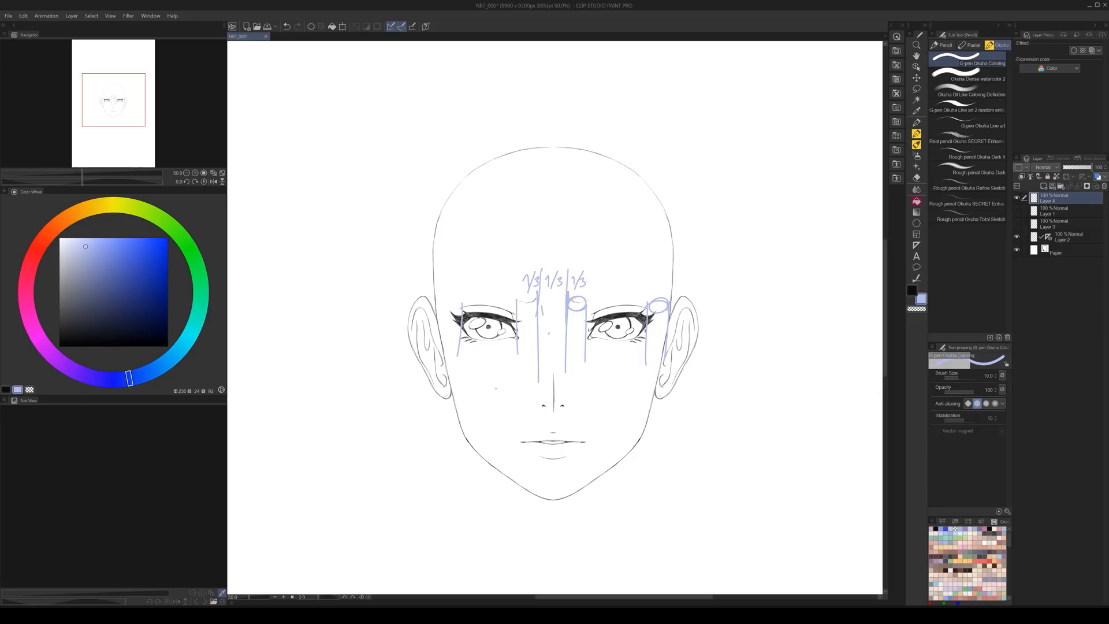
- Hide the guide layer and return to Layer 2 with the dark colour and the Rough pencil Okuha Total Sketch brush
{"action": "left_click", "coordinate": [1017, 198]}
{"action": "left_click", "coordinate": [1065, 237]}
{"action": "key", "text": "x"}
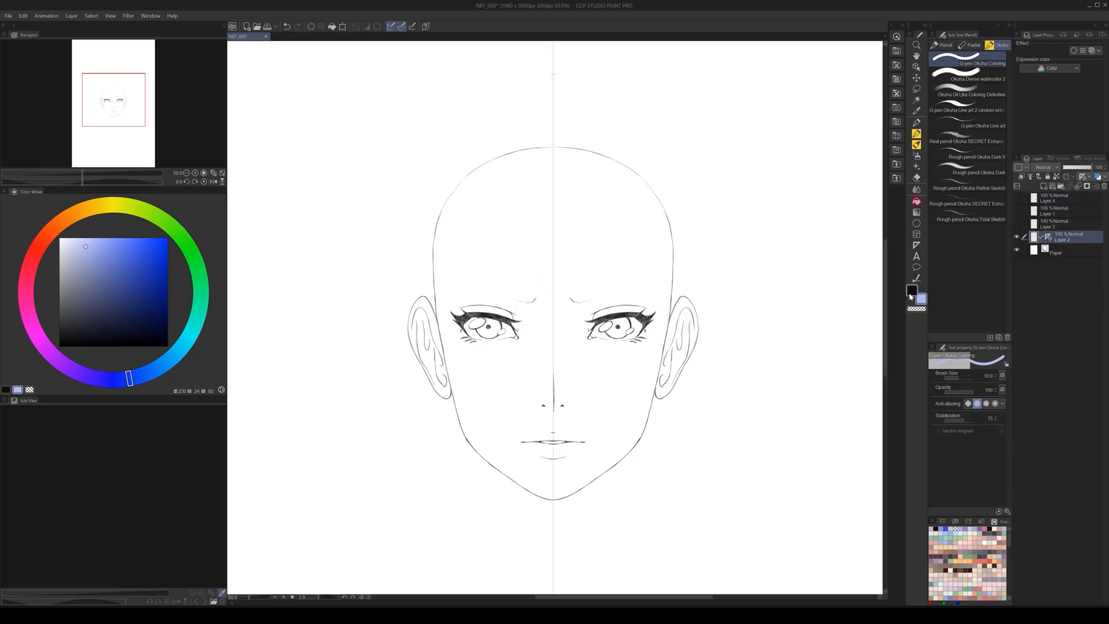
{"action": "left_click", "coordinate": [969, 220]}
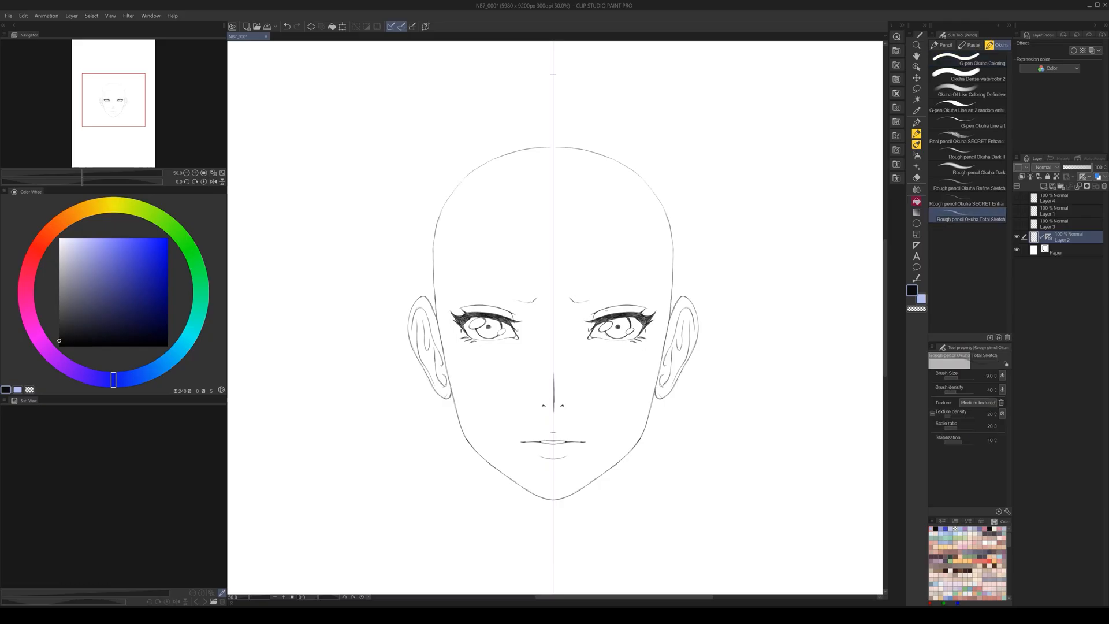
- Draw symmetrical arched eyebrows from the inner marks out past the eyes, with upper and lower edges tapering outward
{"action": "scroll", "coordinate": [656, 299], "scroll_direction": "up", "scroll_amount": 1}
{"action": "mouse_move", "coordinate": [684, 325]}
{"action": "left_mouse_down"}
{"action": "mouse_move", "coordinate": [653, 319]}
{"action": "mouse_move", "coordinate": [591, 338]}
{"action": "mouse_move", "coordinate": [666, 320]}
{"action": "mouse_move", "coordinate": [631, 328]}
{"action": "left_mouse_up"}
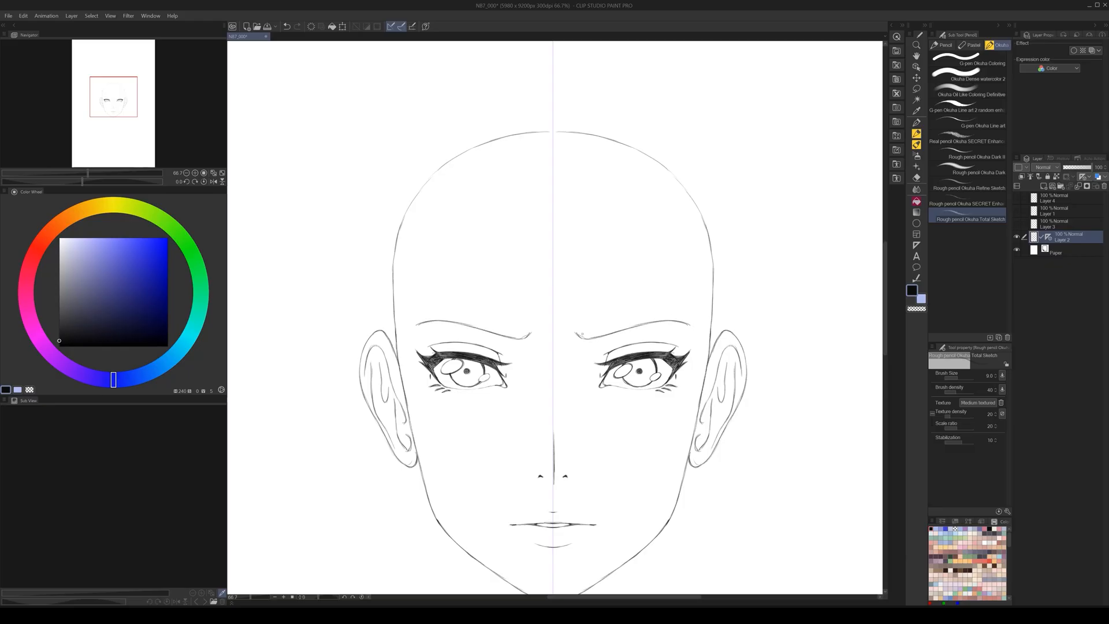
{"action": "left_click_drag", "start_coordinate": [581, 332], "coordinate": [606, 326]}
{"action": "left_click_drag", "start_coordinate": [695, 326], "coordinate": [641, 317]}
{"action": "left_click_drag", "start_coordinate": [667, 316], "coordinate": [604, 326]}
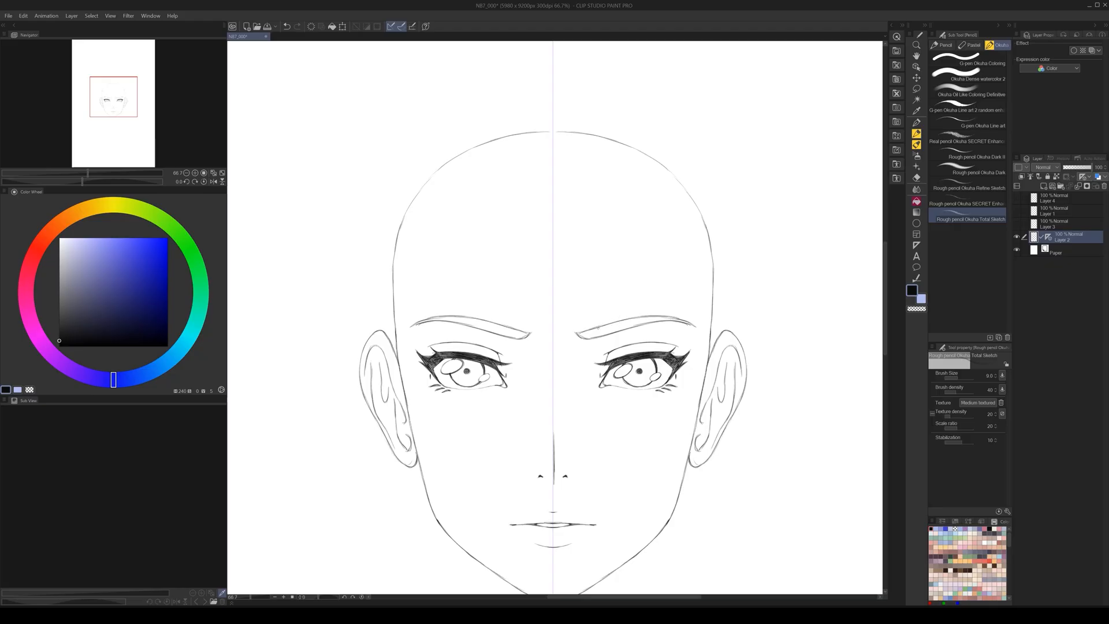
{"action": "mouse_move", "coordinate": [684, 317]}
{"action": "left_mouse_down"}
{"action": "mouse_move", "coordinate": [615, 319]}
{"action": "mouse_move", "coordinate": [618, 330]}
{"action": "left_mouse_up"}
- Check the whole head and disable the symmetry ruler on Layer 2
{"action": "scroll", "coordinate": [643, 420], "scroll_direction": "down", "scroll_amount": 3}
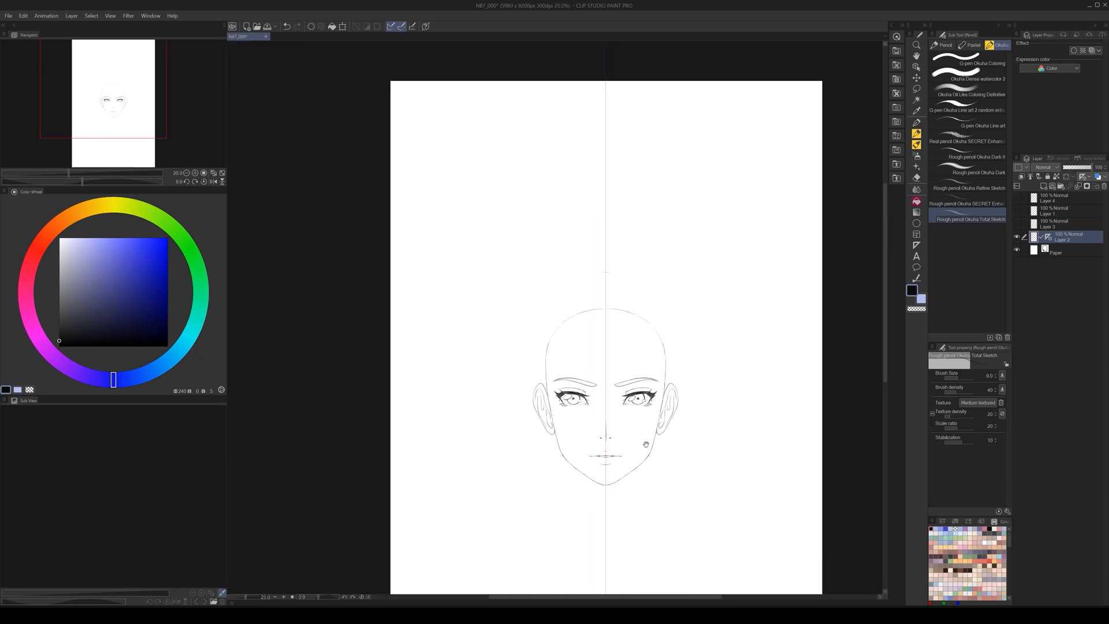
{"action": "left_click_drag", "start_coordinate": [653, 450], "coordinate": [625, 427]}
{"action": "scroll", "coordinate": [624, 426], "scroll_direction": "up", "scroll_amount": 2}
{"action": "left_click_drag", "start_coordinate": [622, 356], "coordinate": [604, 350]}
{"action": "scroll", "coordinate": [603, 351], "scroll_direction": "up", "scroll_amount": 1}
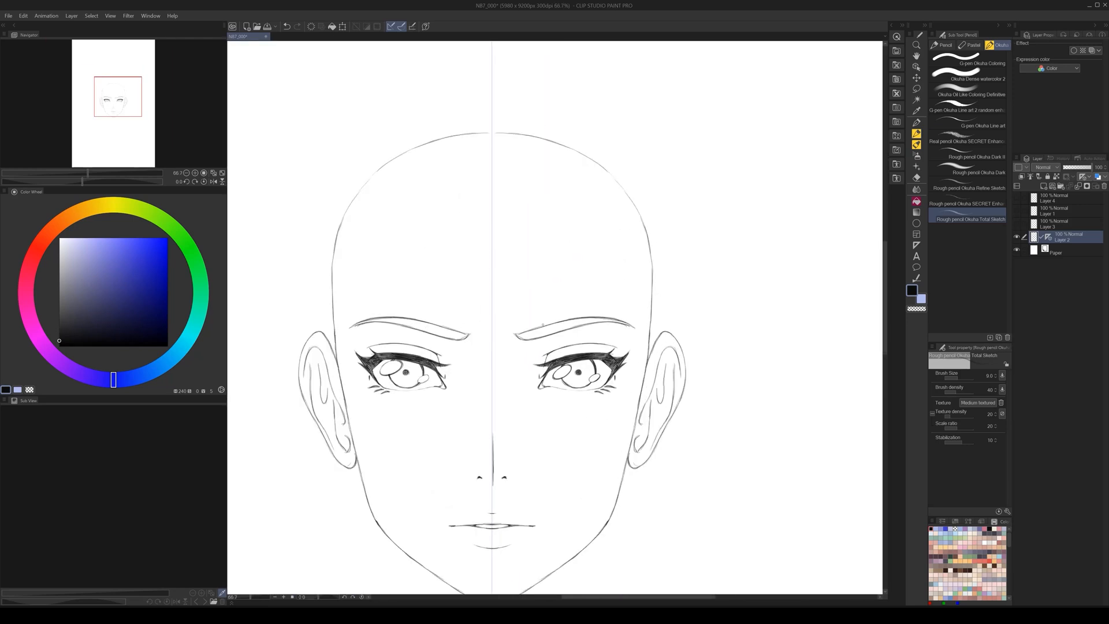
{"action": "left_click", "coordinate": [1048, 239]}
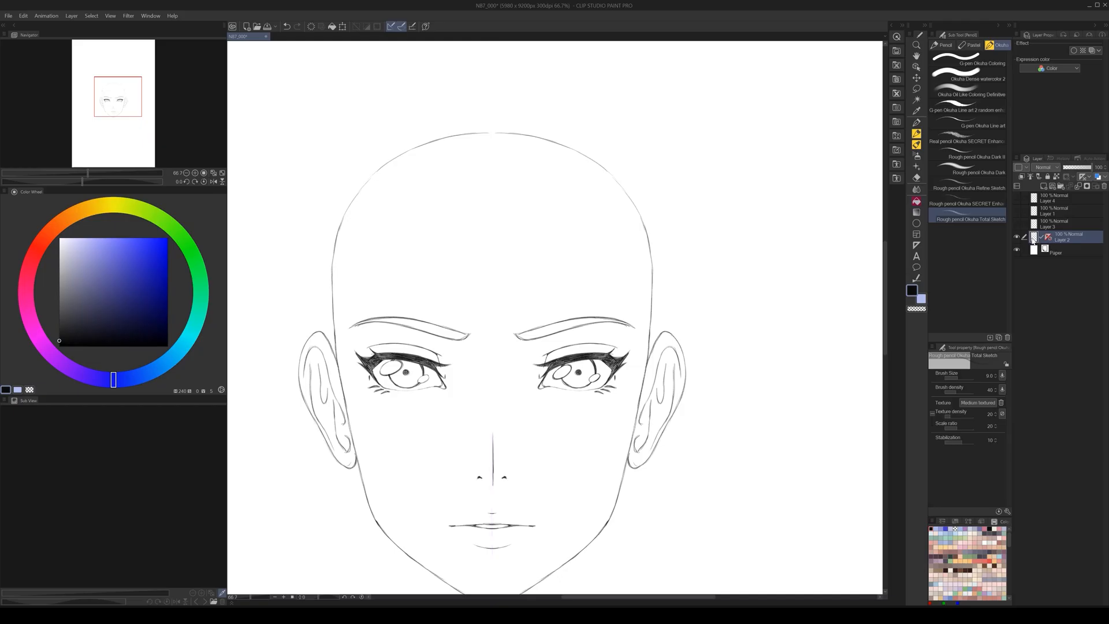
- Erase the eyebrow on the head's right-hand side of the drawing and redraw it flatter, with a nearly straight upper edge
{"action": "scroll", "coordinate": [603, 374], "scroll_direction": "up", "scroll_amount": 1}
{"action": "mouse_move", "coordinate": [471, 311]}
{"action": "left_mouse_down"}
{"action": "mouse_move", "coordinate": [496, 322]}
{"action": "mouse_move", "coordinate": [494, 297]}
{"action": "mouse_move", "coordinate": [586, 300]}
{"action": "left_mouse_up"}
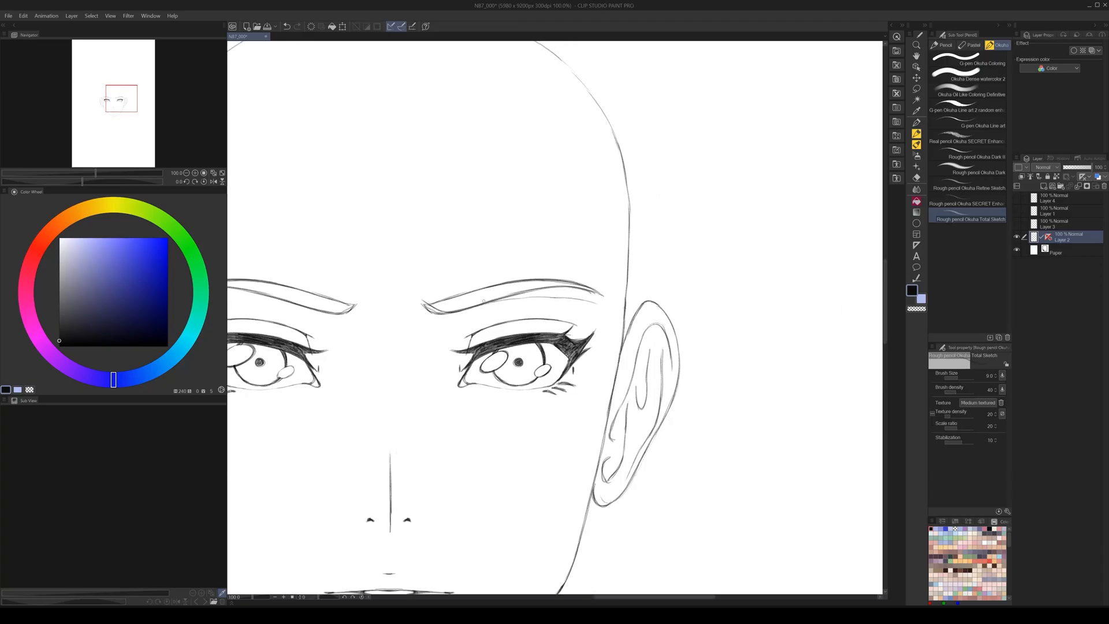
{"action": "mouse_move", "coordinate": [420, 298]}
{"action": "left_mouse_down"}
{"action": "mouse_move", "coordinate": [577, 297]}
{"action": "mouse_move", "coordinate": [664, 348]}
{"action": "mouse_move", "coordinate": [684, 294]}
{"action": "left_mouse_up"}
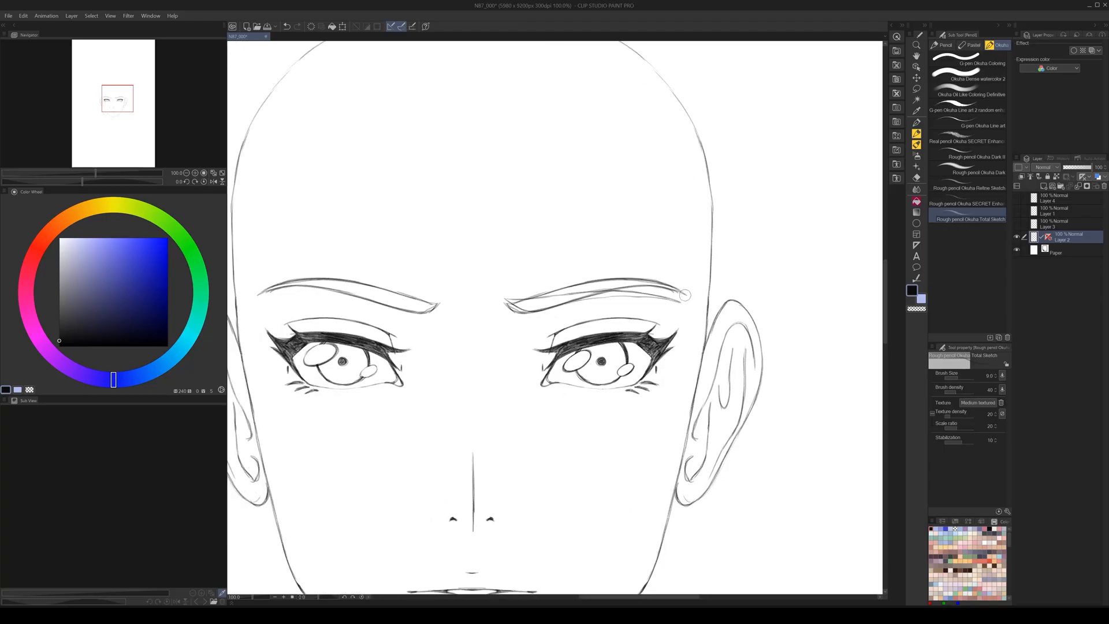
{"action": "key", "text": "ctrl+z"}
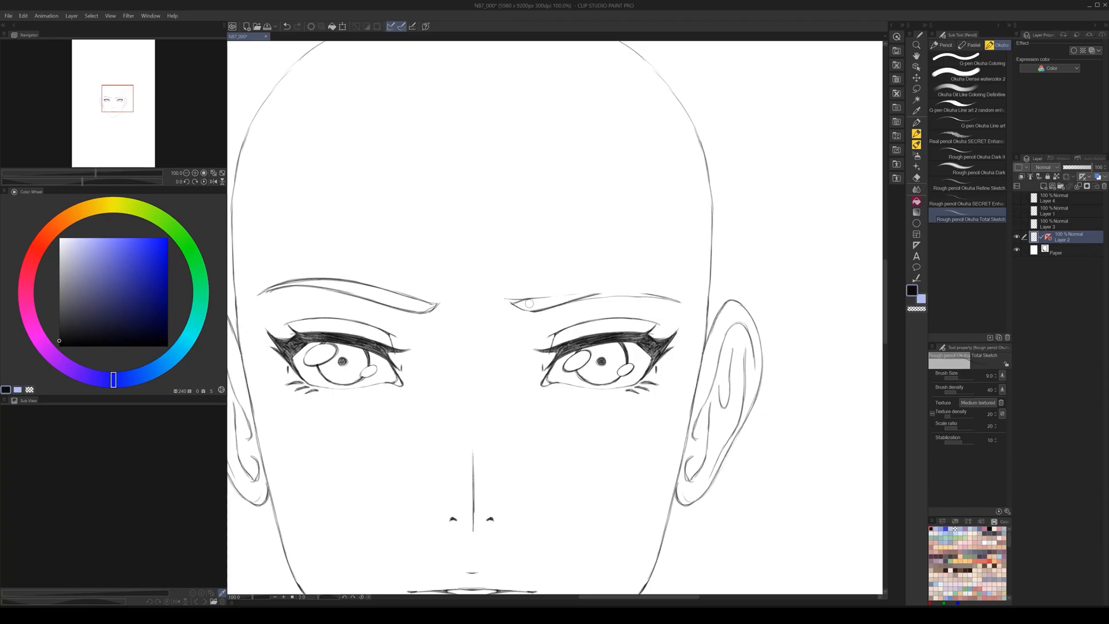
{"action": "key", "text": "ctrl+z"}
{"action": "key", "text": "ctrl+z"}
{"action": "key", "text": "ctrl+z"}
{"action": "mouse_move", "coordinate": [680, 302]}
{"action": "left_mouse_down"}
{"action": "mouse_move", "coordinate": [597, 298]}
{"action": "mouse_move", "coordinate": [538, 311]}
{"action": "mouse_move", "coordinate": [549, 298]}
{"action": "left_mouse_up"}
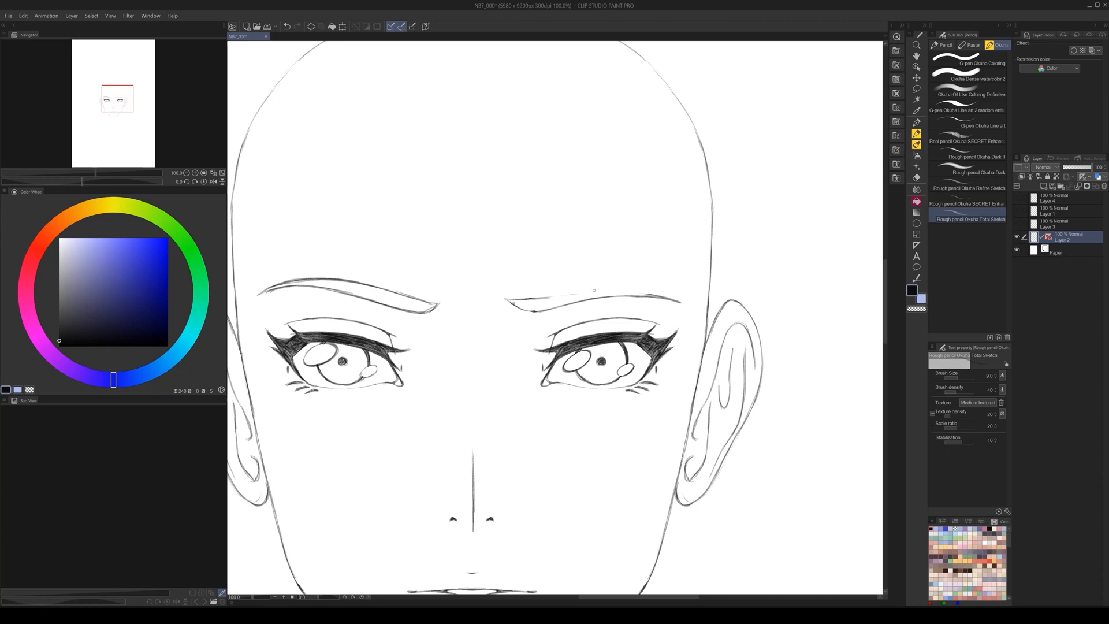
{"action": "left_click_drag", "start_coordinate": [660, 291], "coordinate": [534, 300]}
- Replace the other arched eyebrow with a flatter, slightly wavy one that matches its redrawn counterpart
{"action": "left_click_drag", "start_coordinate": [462, 372], "coordinate": [566, 363]}
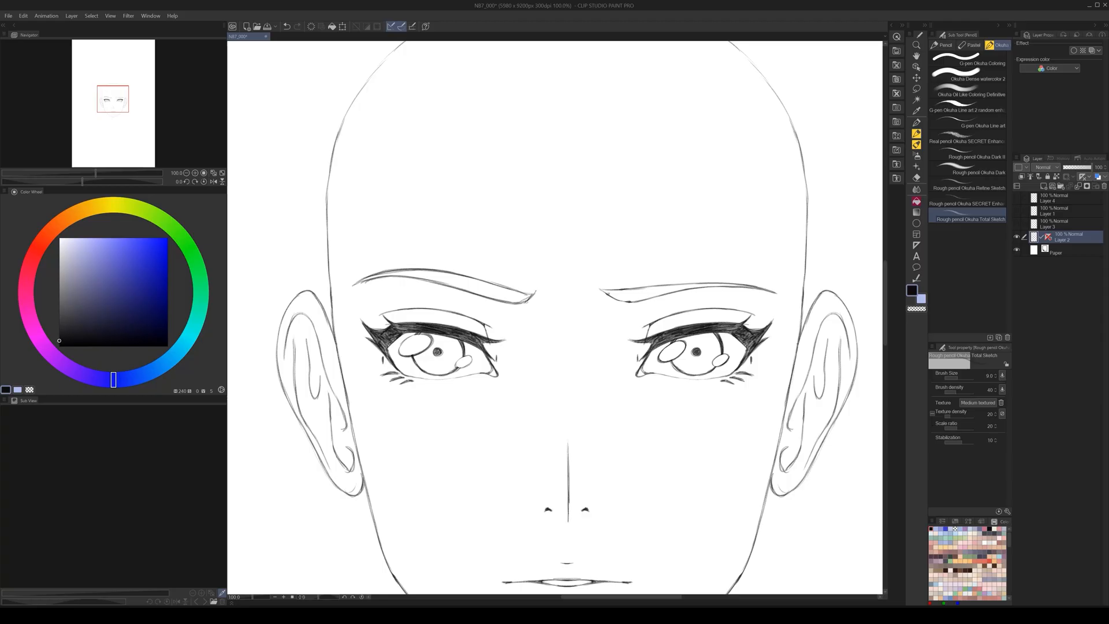
{"action": "left_click_drag", "start_coordinate": [523, 300], "coordinate": [315, 262]}
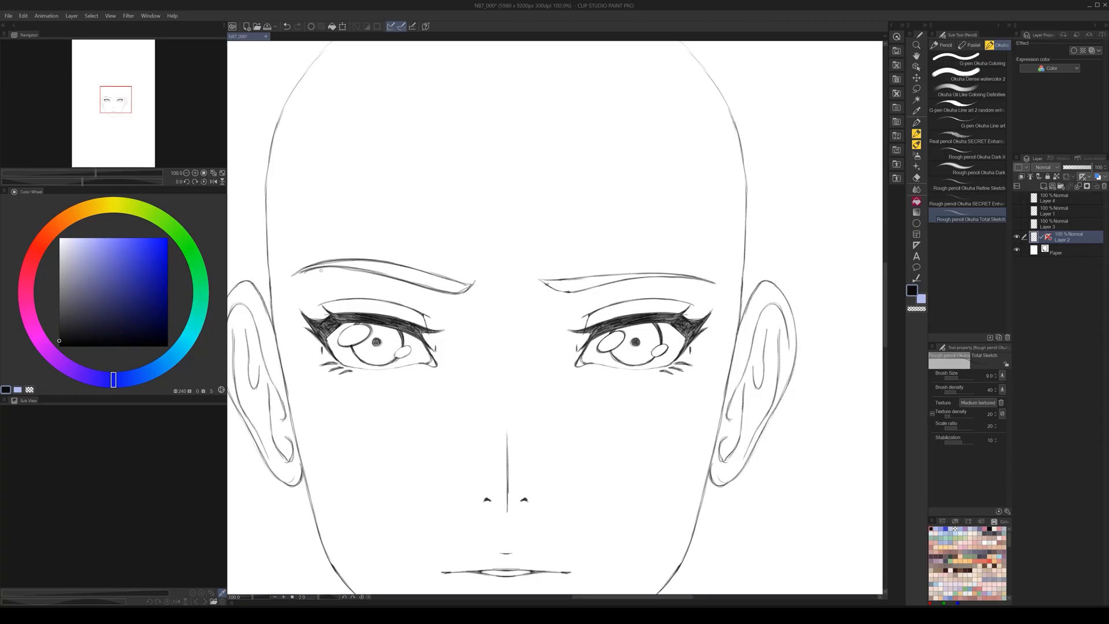
{"action": "left_click_drag", "start_coordinate": [340, 264], "coordinate": [455, 273]}
{"action": "mouse_move", "coordinate": [323, 266]}
{"action": "left_mouse_down"}
{"action": "mouse_move", "coordinate": [439, 283]}
{"action": "mouse_move", "coordinate": [475, 271]}
{"action": "mouse_move", "coordinate": [465, 281]}
{"action": "left_mouse_up"}
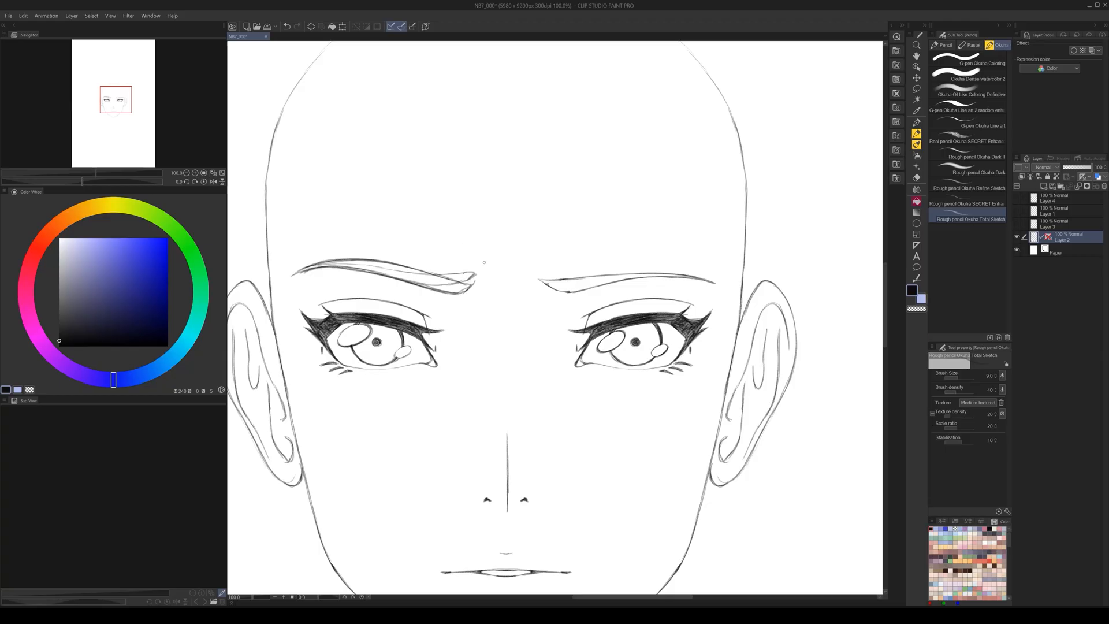
{"action": "mouse_move", "coordinate": [292, 272]}
{"action": "left_mouse_down"}
{"action": "mouse_move", "coordinate": [463, 288]}
{"action": "mouse_move", "coordinate": [440, 277]}
{"action": "mouse_move", "coordinate": [456, 279]}
{"action": "left_mouse_up"}
{"action": "left_click_drag", "start_coordinate": [343, 260], "coordinate": [438, 272]}
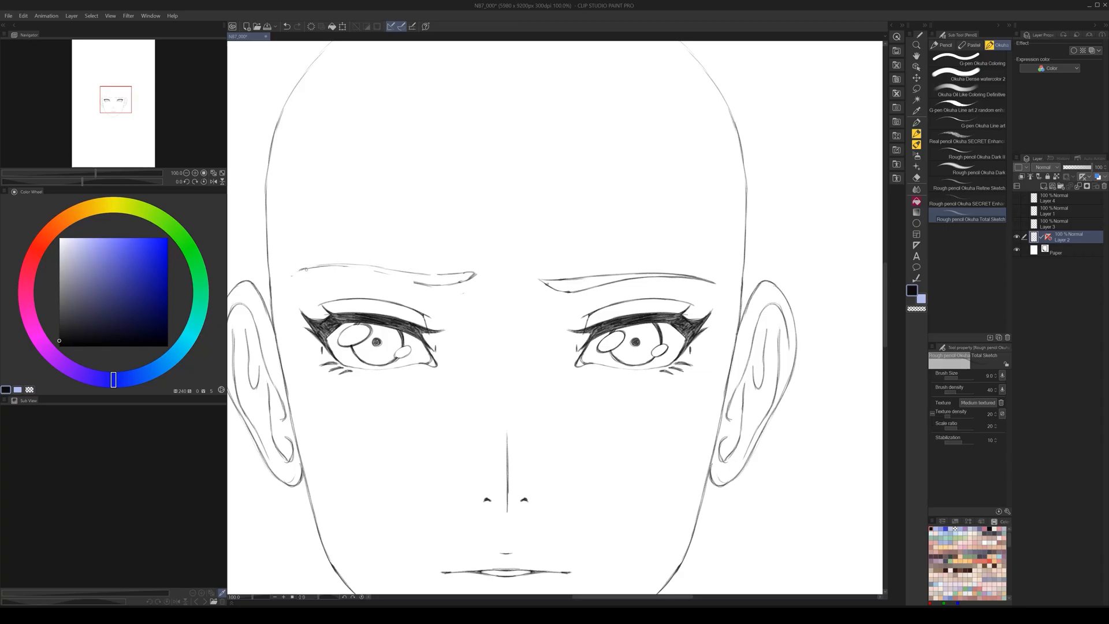
{"action": "left_click_drag", "start_coordinate": [344, 267], "coordinate": [446, 285]}
{"action": "left_click_drag", "start_coordinate": [311, 268], "coordinate": [444, 275]}
{"action": "scroll", "coordinate": [570, 379], "scroll_direction": "down", "scroll_amount": 4}
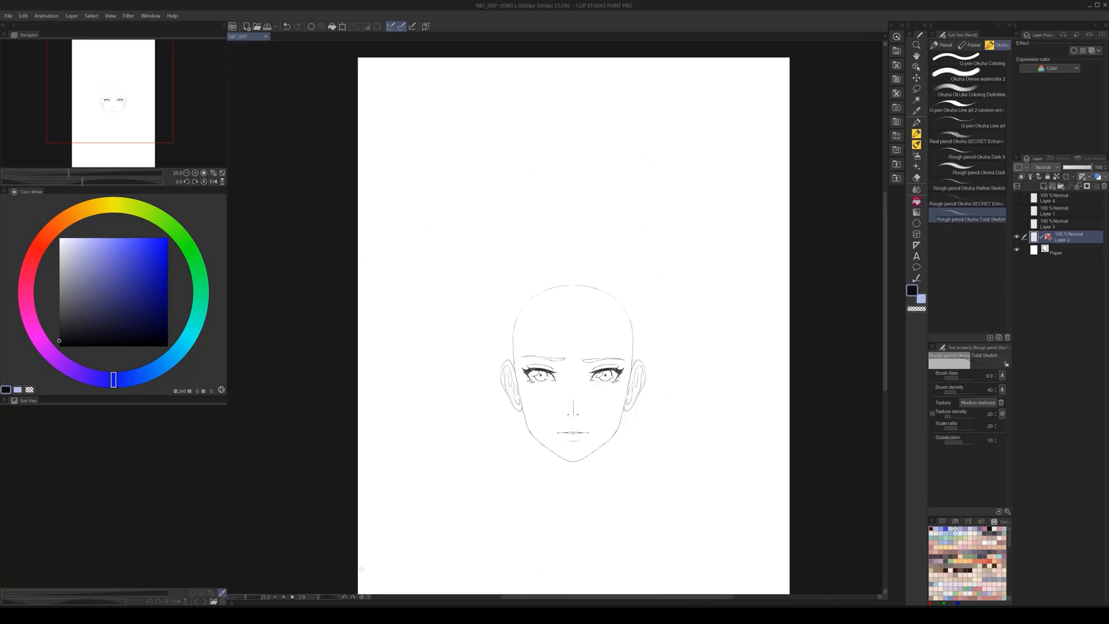
- Refine the wavy eyebrow on the left of the drawing, smoothing its edges and sharpening its inner tip
{"action": "scroll", "coordinate": [603, 411], "scroll_direction": "up", "scroll_amount": 5}
{"action": "scroll", "coordinate": [612, 427], "scroll_direction": "down", "scroll_amount": 1}
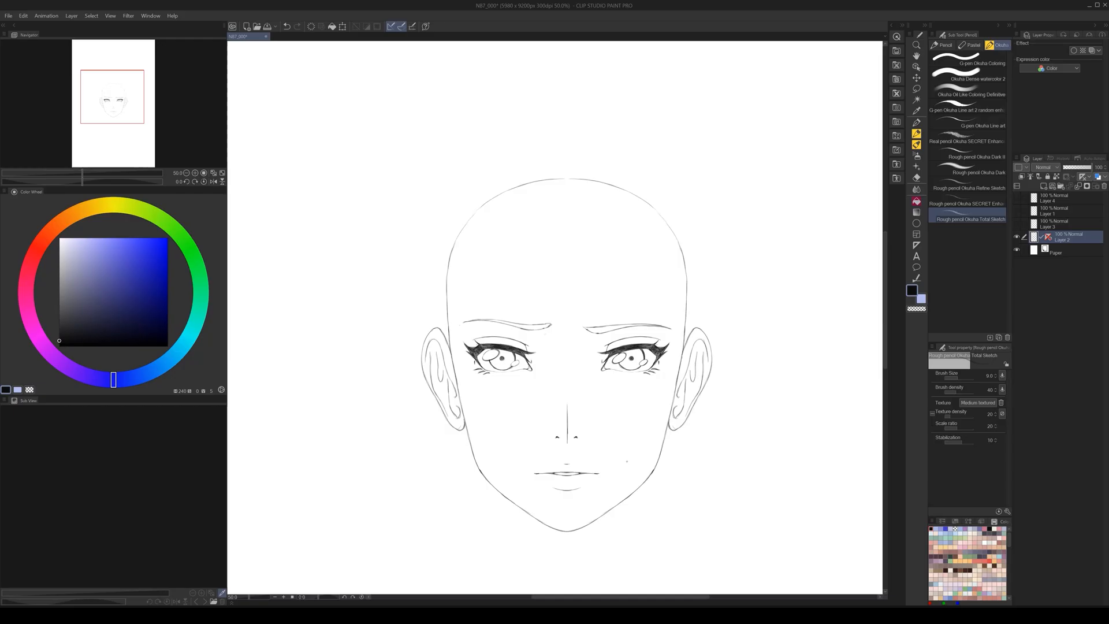
{"action": "scroll", "coordinate": [621, 347], "scroll_direction": "up", "scroll_amount": 1}
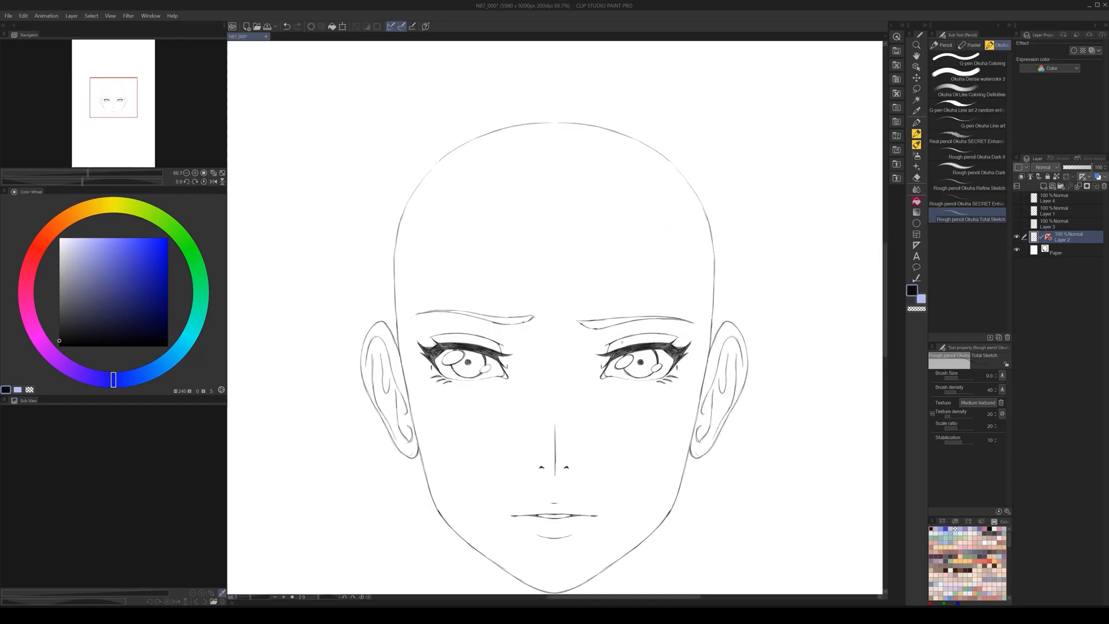
{"action": "scroll", "coordinate": [600, 335], "scroll_direction": "up", "scroll_amount": 1}
{"action": "mouse_move", "coordinate": [568, 314]}
{"action": "left_mouse_down"}
{"action": "mouse_move", "coordinate": [605, 325]}
{"action": "mouse_move", "coordinate": [741, 317]}
{"action": "mouse_move", "coordinate": [651, 306]}
{"action": "mouse_move", "coordinate": [575, 316]}
{"action": "mouse_move", "coordinate": [697, 309]}
{"action": "left_mouse_up"}
{"action": "mouse_move", "coordinate": [518, 326]}
{"action": "left_mouse_down"}
{"action": "mouse_move", "coordinate": [561, 317]}
{"action": "mouse_move", "coordinate": [527, 310]}
{"action": "mouse_move", "coordinate": [513, 291]}
{"action": "left_mouse_up"}
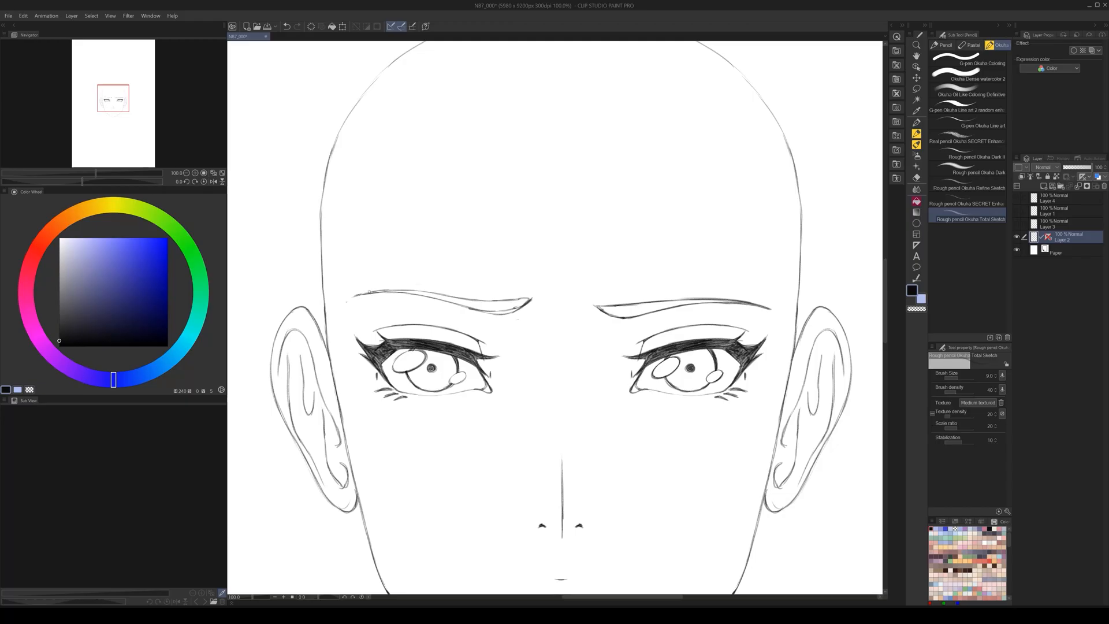
{"action": "left_click_drag", "start_coordinate": [400, 291], "coordinate": [475, 300]}
{"action": "mouse_move", "coordinate": [480, 300]}
{"action": "left_mouse_down"}
{"action": "mouse_move", "coordinate": [532, 298]}
{"action": "mouse_move", "coordinate": [477, 306]}
{"action": "mouse_move", "coordinate": [511, 310]}
{"action": "mouse_move", "coordinate": [528, 294]}
{"action": "left_mouse_up"}
{"action": "left_click_drag", "start_coordinate": [495, 300], "coordinate": [534, 296]}
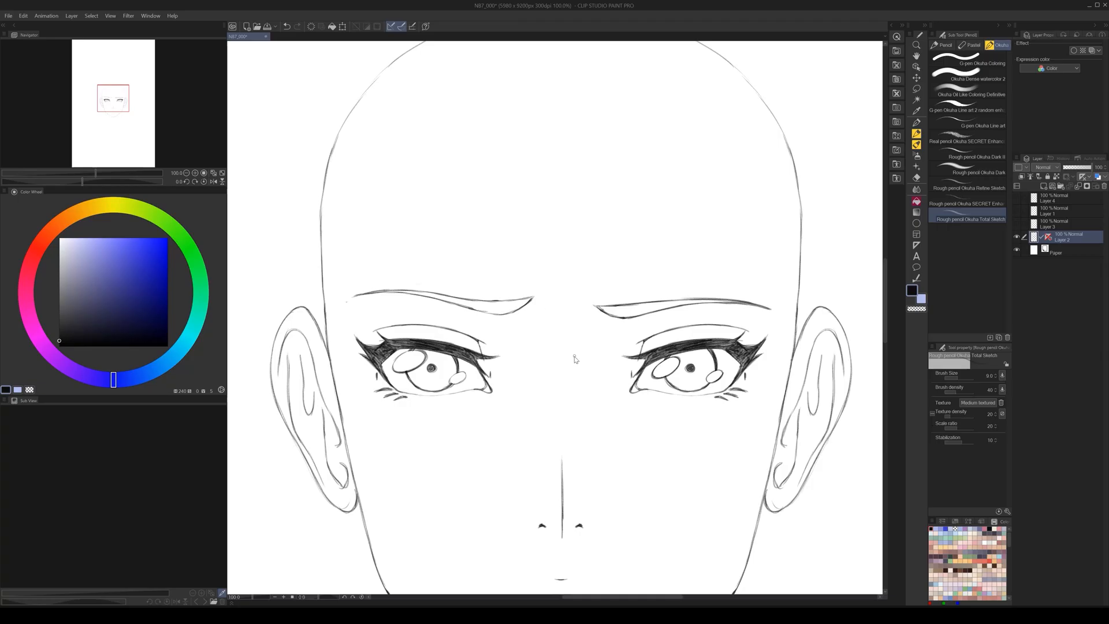
- Check the whole head and re-enable the symmetry ruler on Layer 2
{"action": "scroll", "coordinate": [573, 348], "scroll_direction": "down", "scroll_amount": 5}
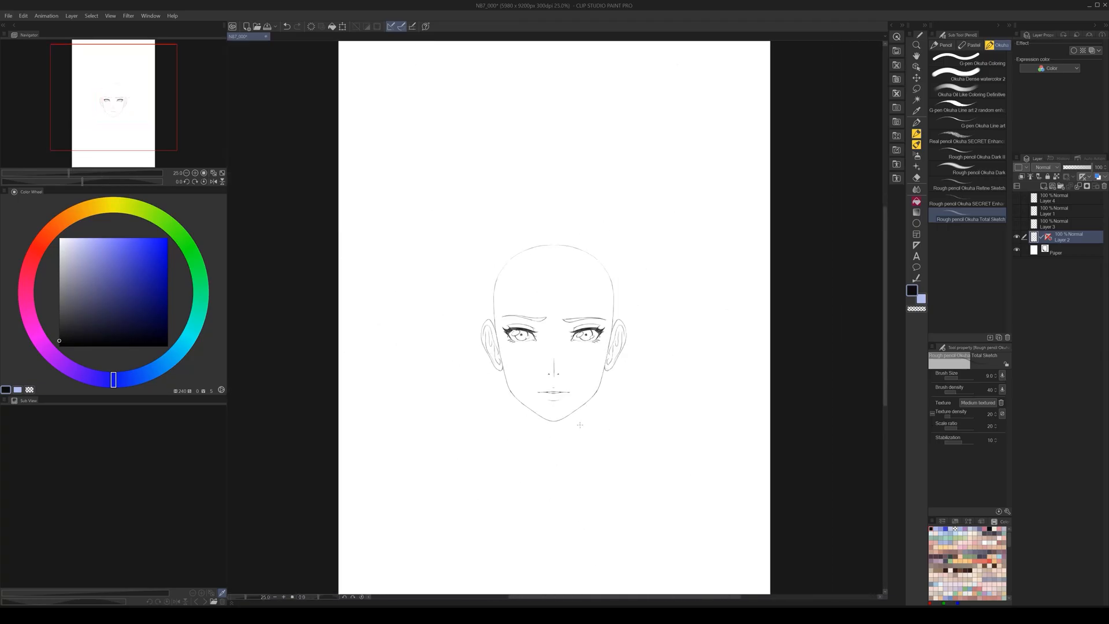
{"action": "scroll", "coordinate": [808, 376], "scroll_direction": "up", "scroll_amount": 1}
{"action": "left_click", "coordinate": [1048, 237], "text": "shift"}
{"action": "left_click", "coordinate": [1034, 238]}
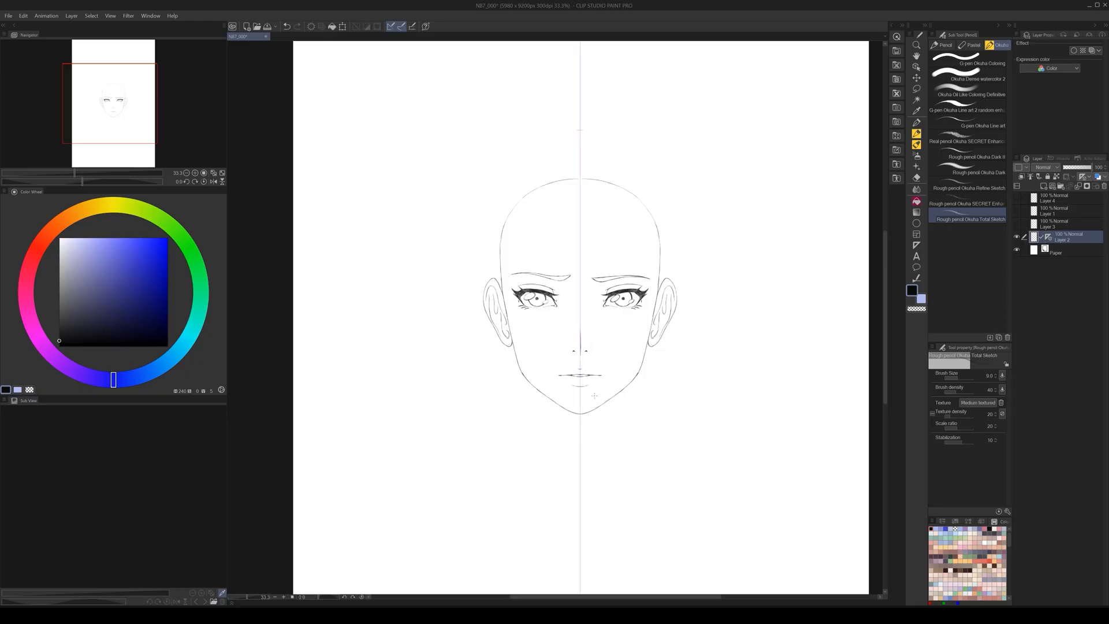
- Rework the upper outer contour of the ears, select the doubled lines with a lasso and delete them
{"action": "scroll", "coordinate": [561, 340], "scroll_direction": "up", "scroll_amount": 2}
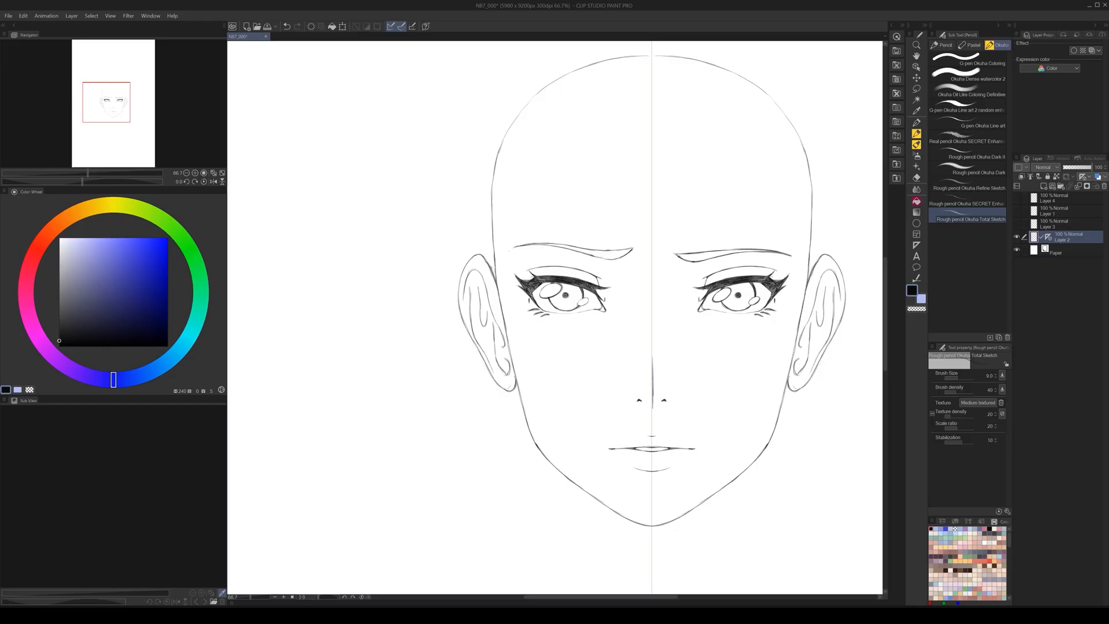
{"action": "mouse_move", "coordinate": [471, 264]}
{"action": "left_mouse_down"}
{"action": "mouse_move", "coordinate": [489, 266]}
{"action": "mouse_move", "coordinate": [465, 278]}
{"action": "mouse_move", "coordinate": [462, 317]}
{"action": "left_mouse_up"}
{"action": "left_click_drag", "start_coordinate": [477, 260], "coordinate": [468, 275]}
{"action": "left_click", "coordinate": [916, 88]}
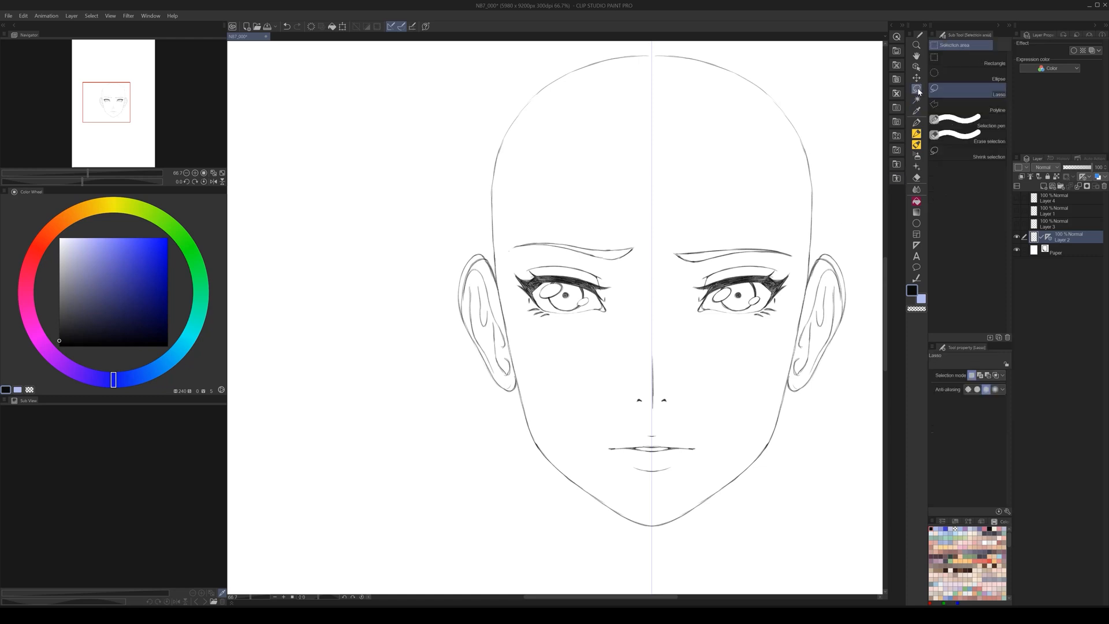
{"action": "mouse_move", "coordinate": [493, 291]}
{"action": "left_mouse_down"}
{"action": "mouse_move", "coordinate": [490, 256]}
{"action": "mouse_move", "coordinate": [478, 250]}
{"action": "mouse_move", "coordinate": [460, 275]}
{"action": "mouse_move", "coordinate": [463, 317]}
{"action": "mouse_move", "coordinate": [472, 265]}
{"action": "mouse_move", "coordinate": [485, 255]}
{"action": "mouse_move", "coordinate": [466, 301]}
{"action": "mouse_move", "coordinate": [476, 276]}
{"action": "mouse_move", "coordinate": [488, 312]}
{"action": "left_mouse_up"}
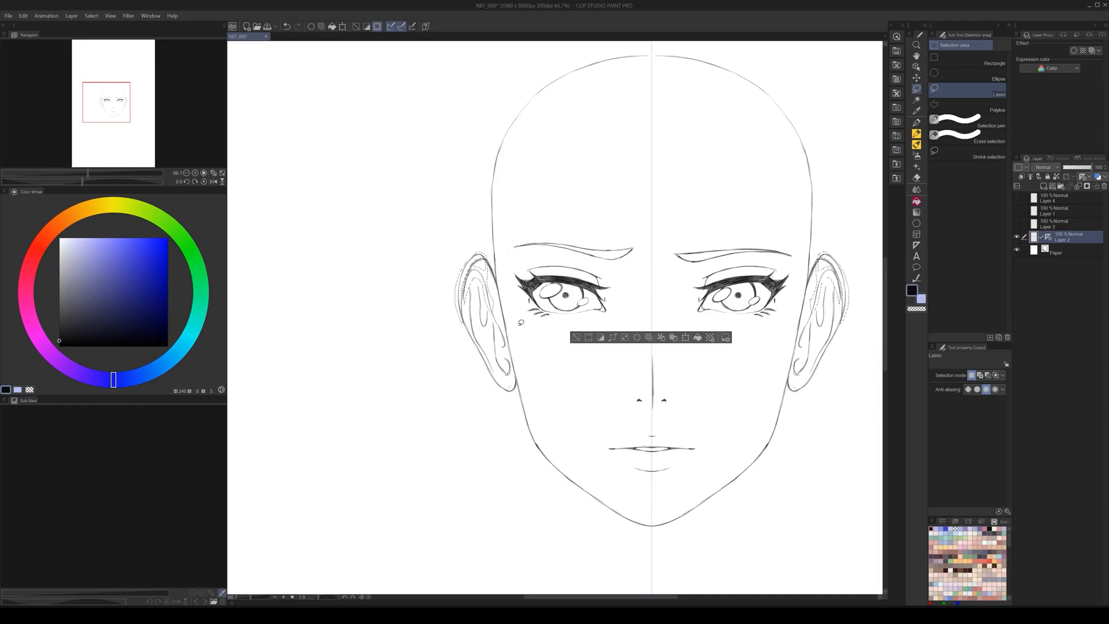
{"action": "left_click", "coordinate": [639, 339]}
{"action": "left_click", "coordinate": [635, 374]}
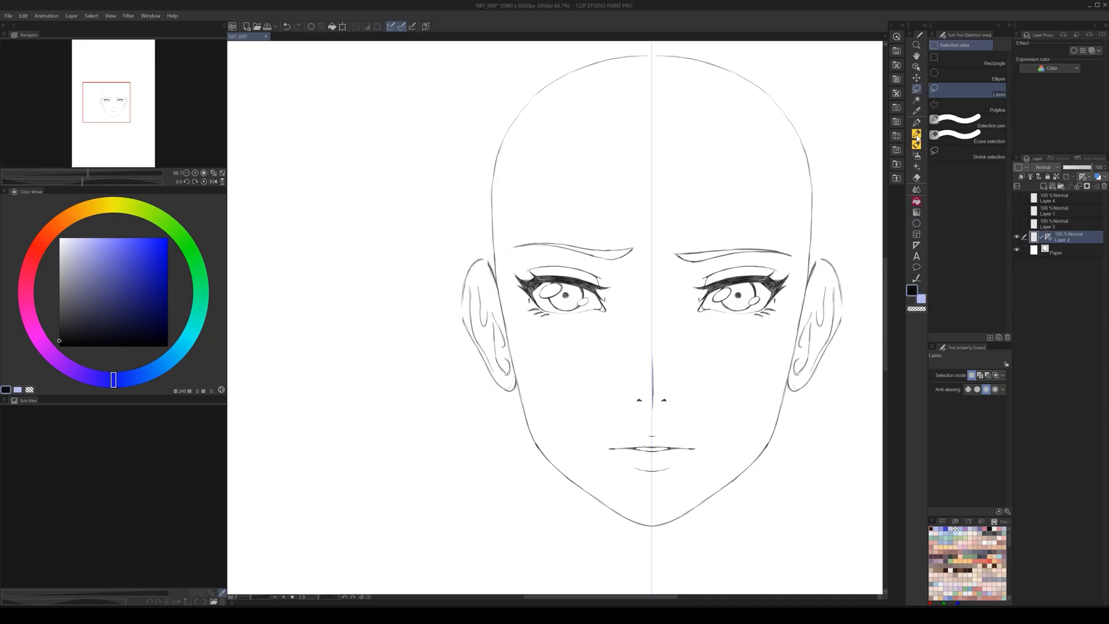
- Redraw the upper outer rims of both ears as one clean curve and complete their inner folds
{"action": "key", "text": "p"}
{"action": "left_click_drag", "start_coordinate": [469, 269], "coordinate": [468, 331]}
{"action": "mouse_move", "coordinate": [469, 291]}
{"action": "left_mouse_down"}
{"action": "mouse_move", "coordinate": [484, 284]}
{"action": "mouse_move", "coordinate": [492, 312]}
{"action": "left_mouse_up"}
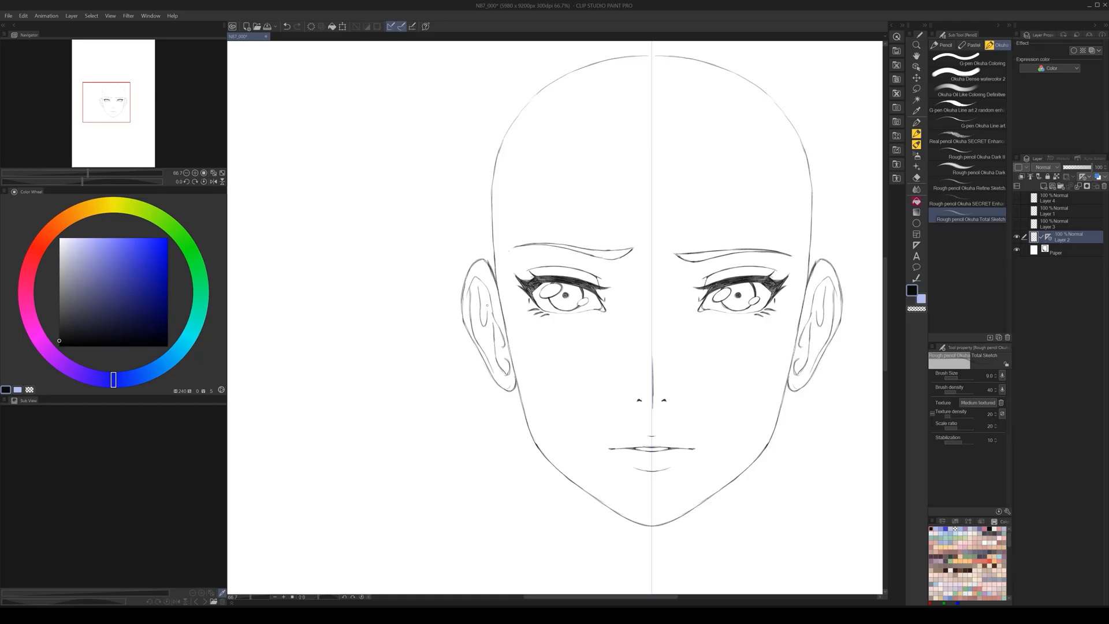
{"action": "scroll", "coordinate": [639, 417], "scroll_direction": "down", "scroll_amount": 3}
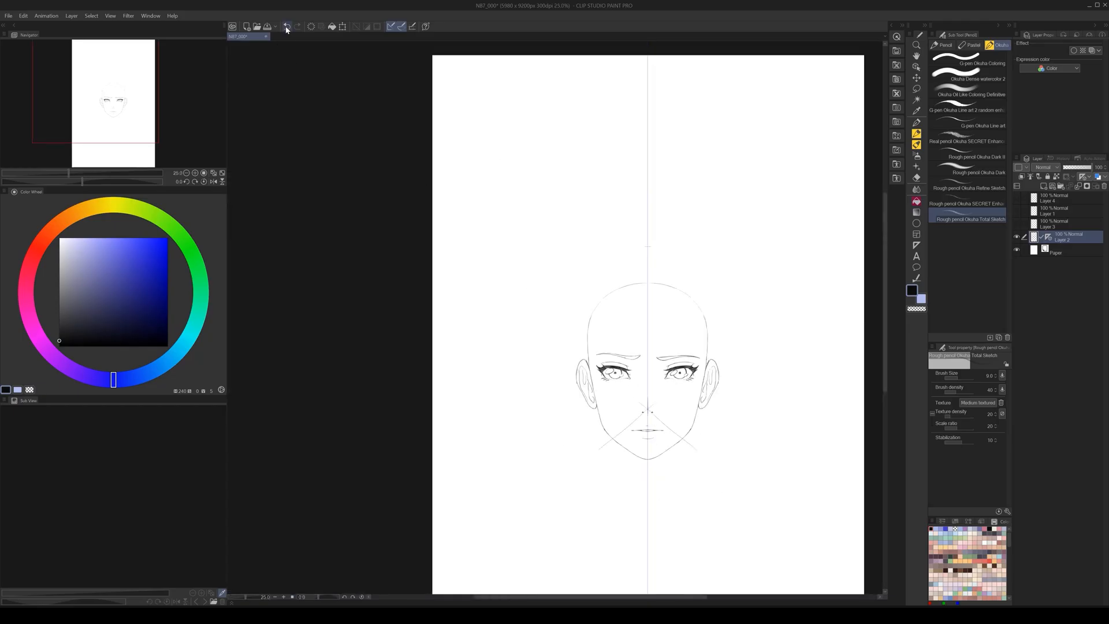
- Draw symmetrical vertical neck lines below the jaw and add a slightly wider pair outside them
{"action": "scroll", "coordinate": [611, 342], "scroll_direction": "up", "scroll_amount": 2}
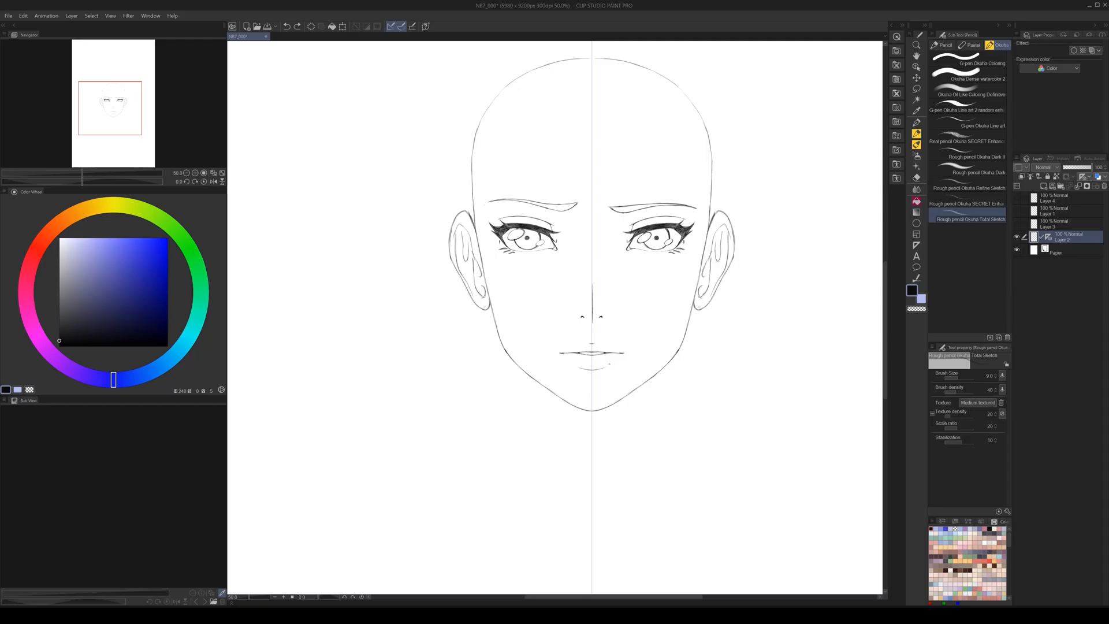
{"action": "left_click_drag", "start_coordinate": [640, 405], "coordinate": [633, 357]}
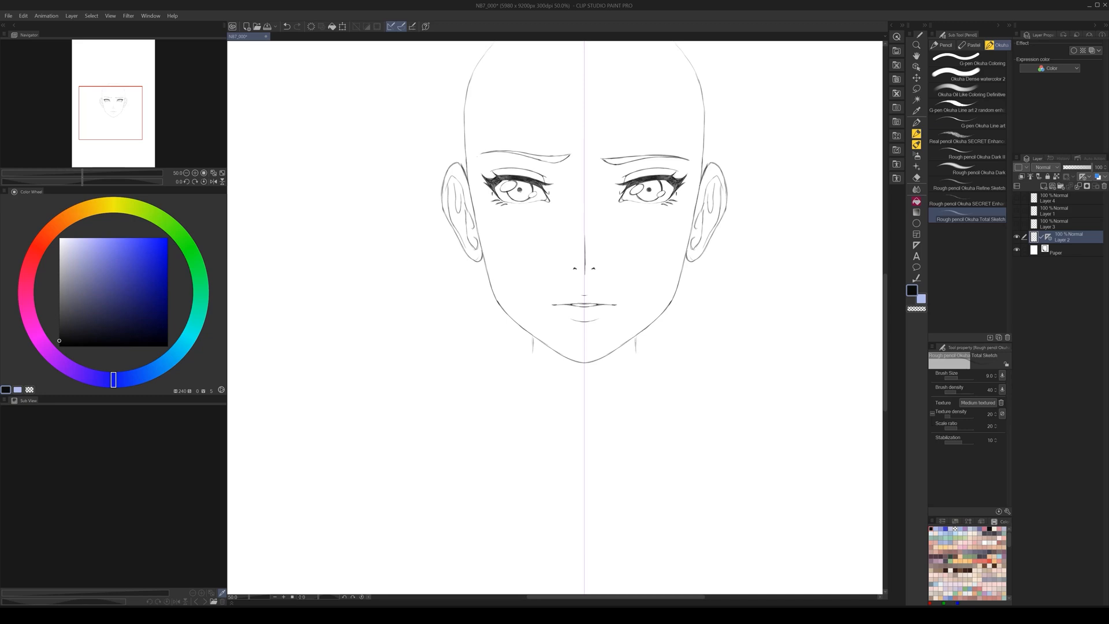
{"action": "left_click_drag", "start_coordinate": [520, 193], "coordinate": [522, 433]}
{"action": "left_click", "coordinate": [287, 27]}
{"action": "left_click_drag", "start_coordinate": [532, 368], "coordinate": [532, 387]}
{"action": "left_click_drag", "start_coordinate": [526, 333], "coordinate": [525, 383]}
- Select the inner pair of neck lines with a lasso, delete them and return to the rough pencil
{"action": "left_click", "coordinate": [916, 88]}
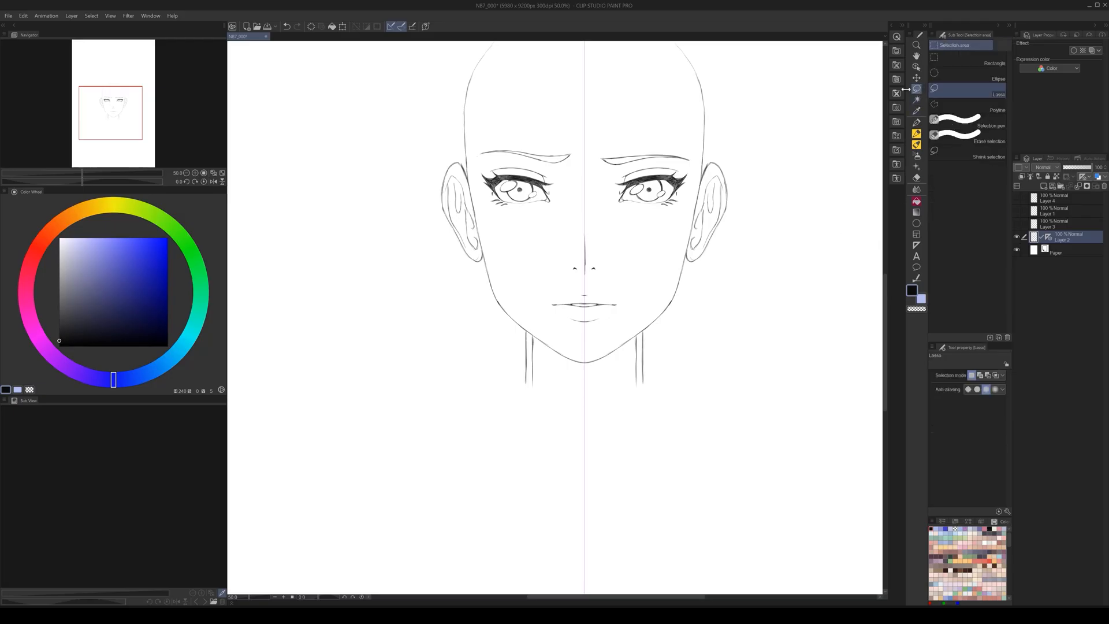
{"action": "left_click_drag", "start_coordinate": [542, 361], "coordinate": [538, 344]}
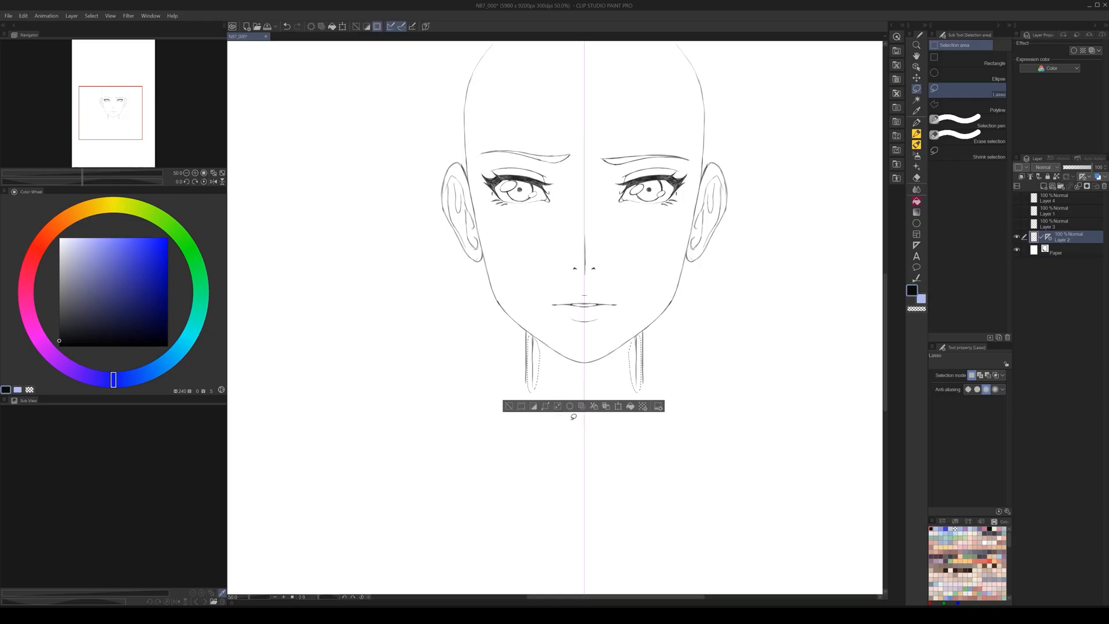
{"action": "left_click", "coordinate": [573, 409]}
{"action": "left_click", "coordinate": [583, 440]}
{"action": "left_click", "coordinate": [917, 134]}
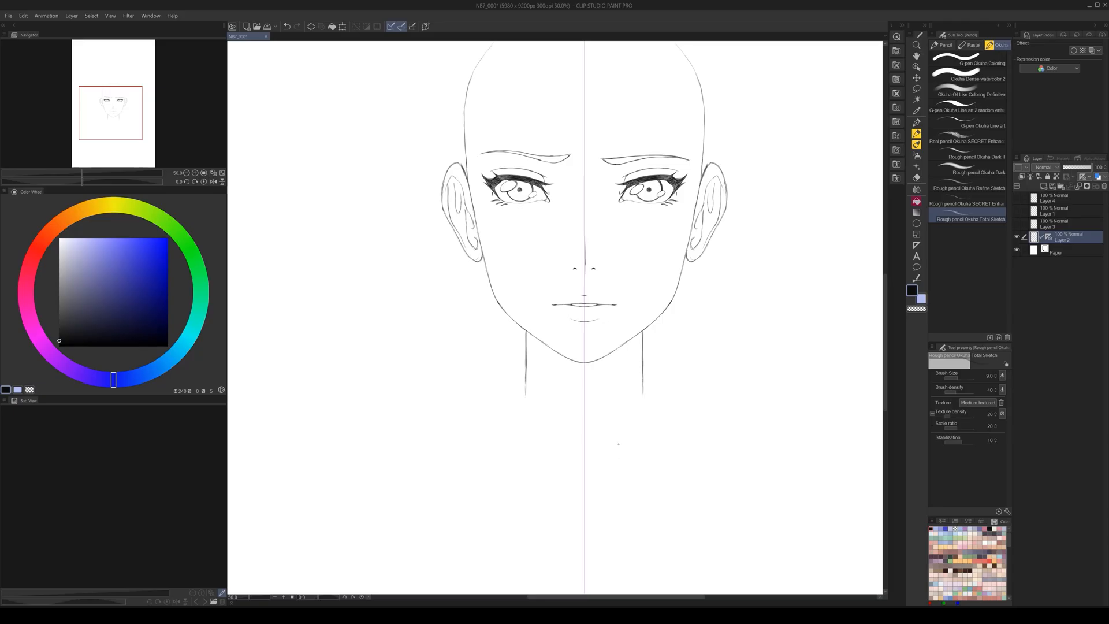
- Draw symmetrical lines sloping from the neck base outward and add the curved tops of the shoulders
{"action": "scroll", "coordinate": [623, 434], "scroll_direction": "down", "scroll_amount": 3}
{"action": "scroll", "coordinate": [621, 428], "scroll_direction": "up", "scroll_amount": 3}
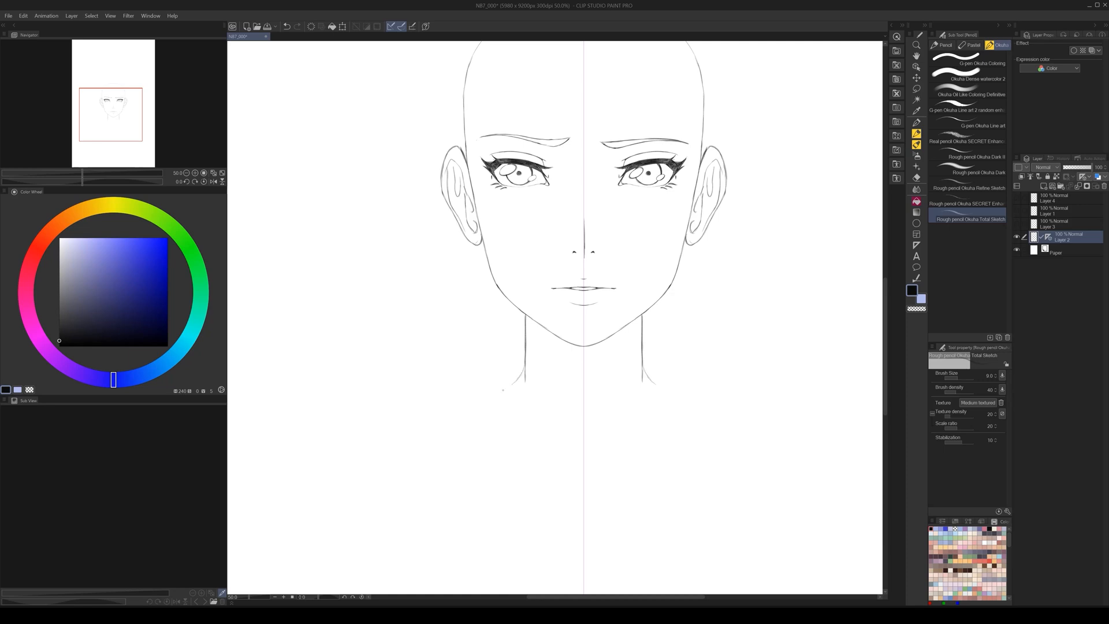
{"action": "left_click_drag", "start_coordinate": [525, 365], "coordinate": [449, 417]}
{"action": "mouse_move", "coordinate": [516, 415]}
{"action": "left_mouse_down"}
{"action": "mouse_move", "coordinate": [620, 423]}
{"action": "mouse_move", "coordinate": [664, 376]}
{"action": "mouse_move", "coordinate": [554, 372]}
{"action": "mouse_move", "coordinate": [518, 387]}
{"action": "left_mouse_up"}
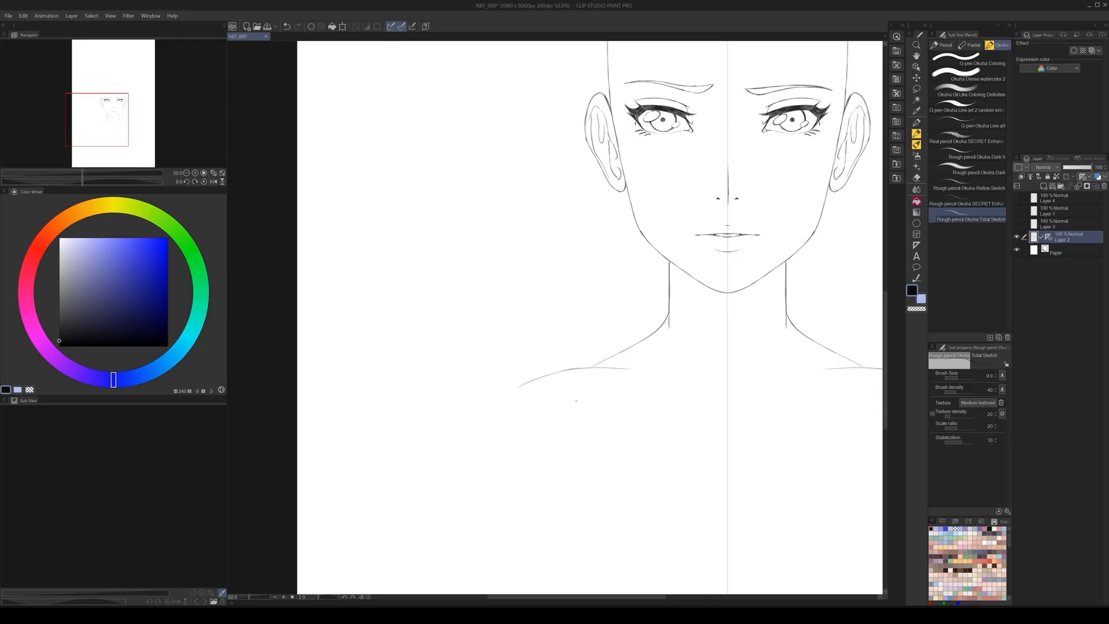
{"action": "left_click_drag", "start_coordinate": [725, 423], "coordinate": [520, 433]}
{"action": "left_click_drag", "start_coordinate": [666, 407], "coordinate": [665, 403]}
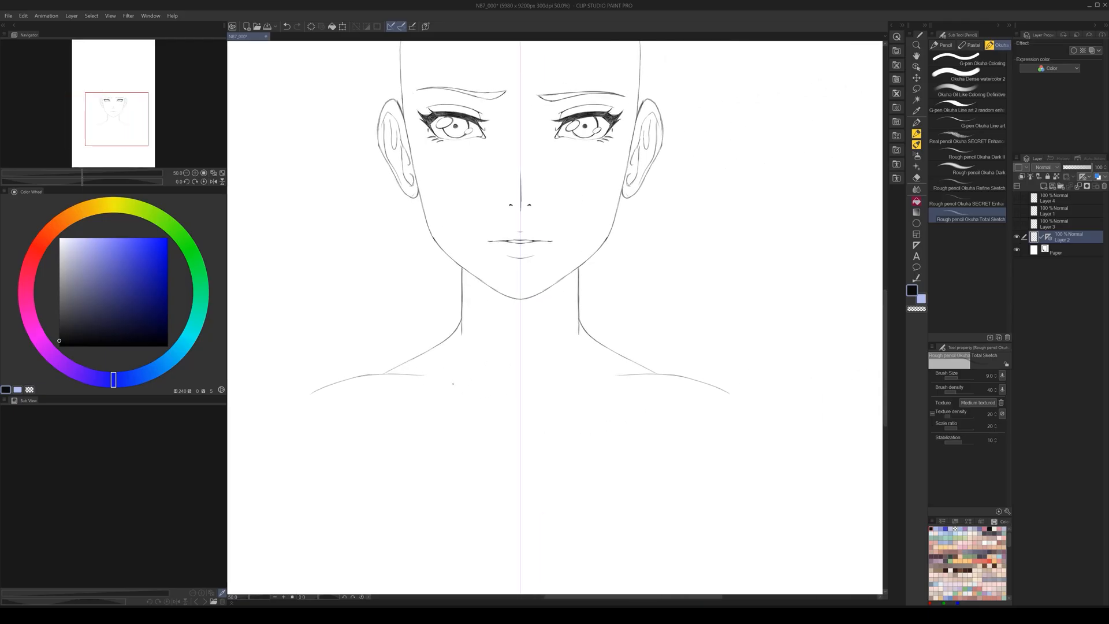
- Draw the converging neck muscle lines and the collarbones meeting near the base of the throat
{"action": "mouse_move", "coordinate": [491, 310]}
{"action": "left_mouse_down"}
{"action": "mouse_move", "coordinate": [500, 389]}
{"action": "mouse_move", "coordinate": [449, 379]}
{"action": "mouse_move", "coordinate": [499, 395]}
{"action": "left_mouse_up"}
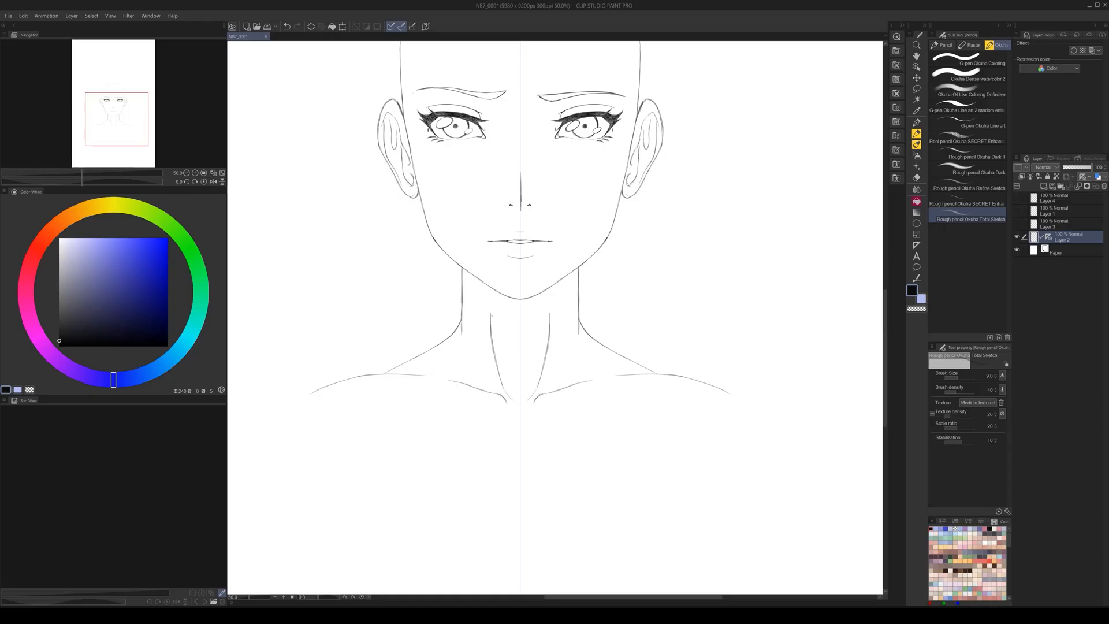
{"action": "scroll", "coordinate": [553, 343], "scroll_direction": "down", "scroll_amount": 3}
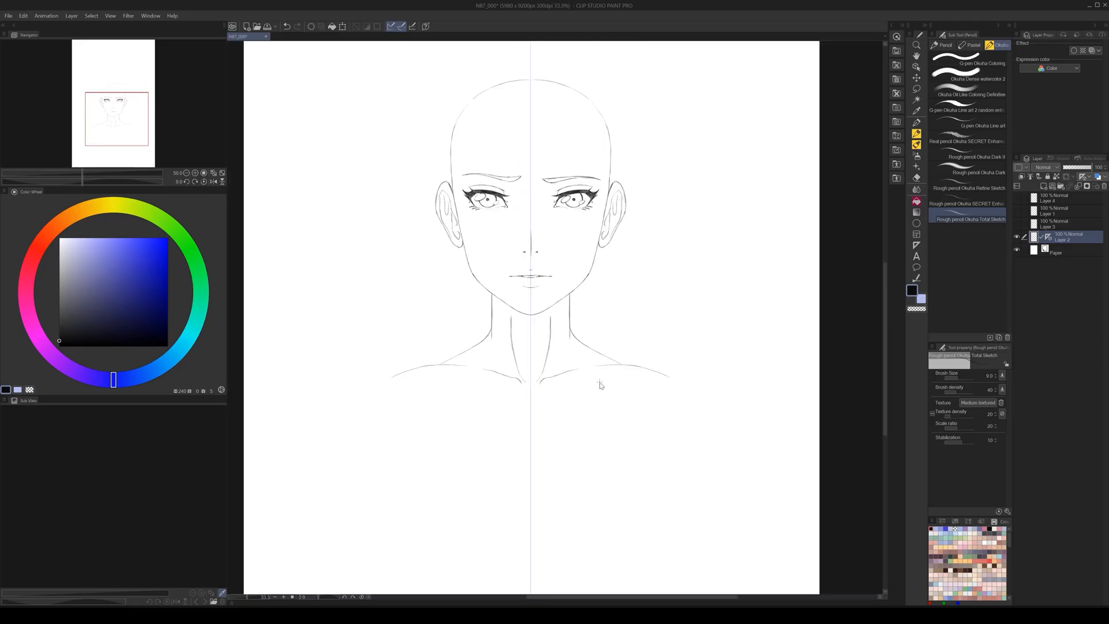
{"action": "scroll", "coordinate": [621, 349], "scroll_direction": "up", "scroll_amount": 2}
{"action": "left_click_drag", "start_coordinate": [551, 379], "coordinate": [633, 386]}
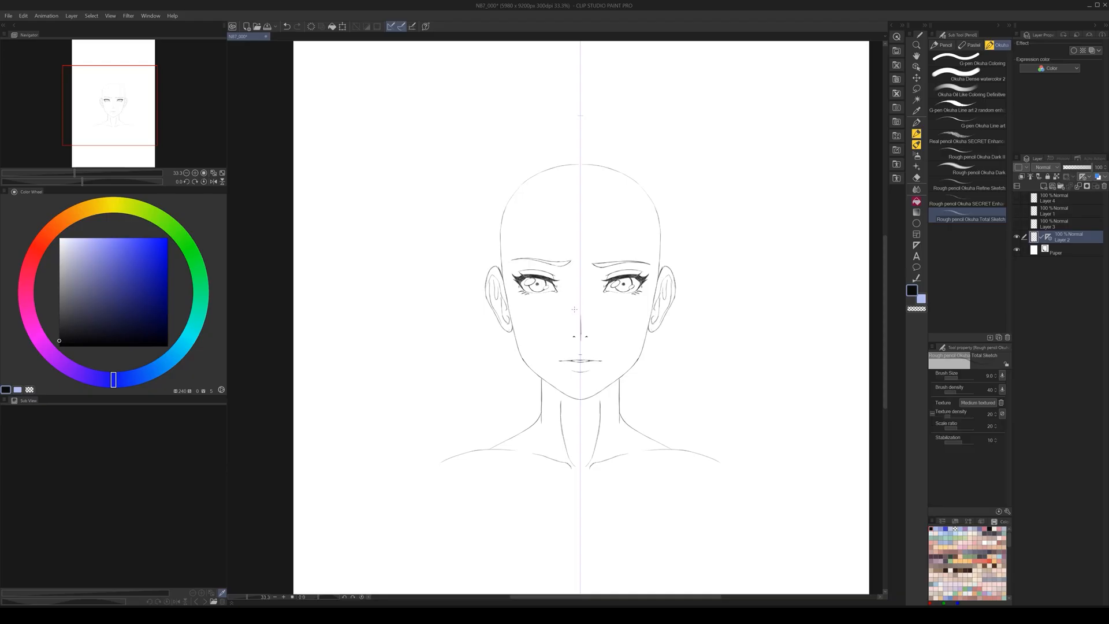
- Duplicate Layer 2 as a backup and hide the original beneath the copy
{"action": "scroll", "coordinate": [627, 312], "scroll_direction": "up", "scroll_amount": 1}
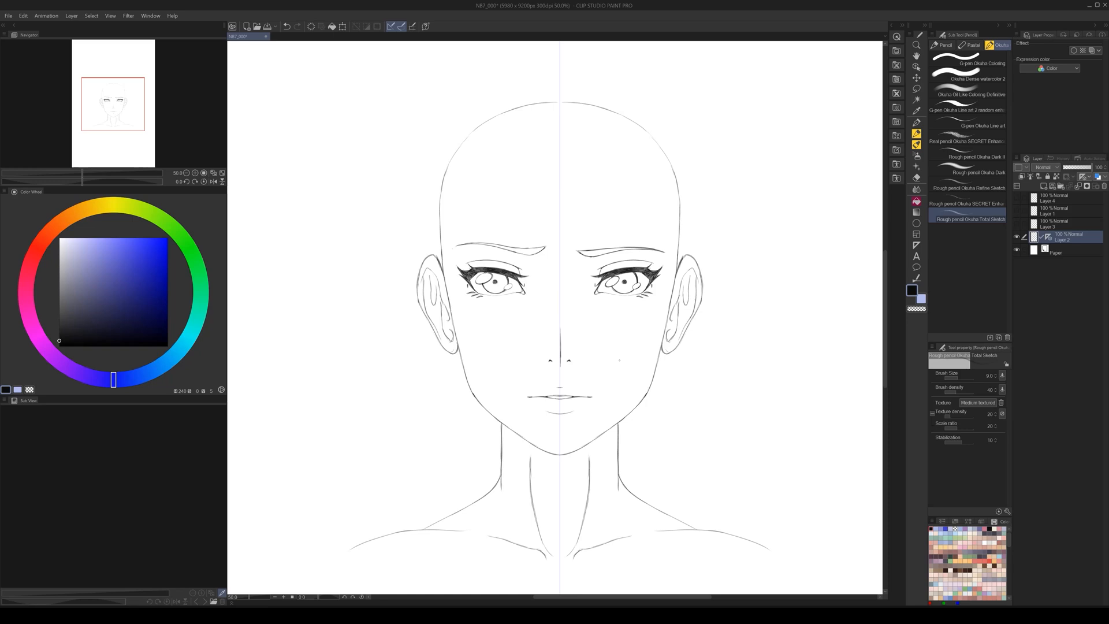
{"action": "key", "text": "ctrl+v"}
{"action": "left_click", "coordinate": [1016, 250]}
- Select the upper lashes and eyelid creases of both eyes with a lasso and move them slightly down
{"action": "scroll", "coordinate": [613, 304], "scroll_direction": "up", "scroll_amount": 1}
{"action": "left_click_drag", "start_coordinate": [614, 303], "coordinate": [670, 341]}
{"action": "key", "text": "m"}
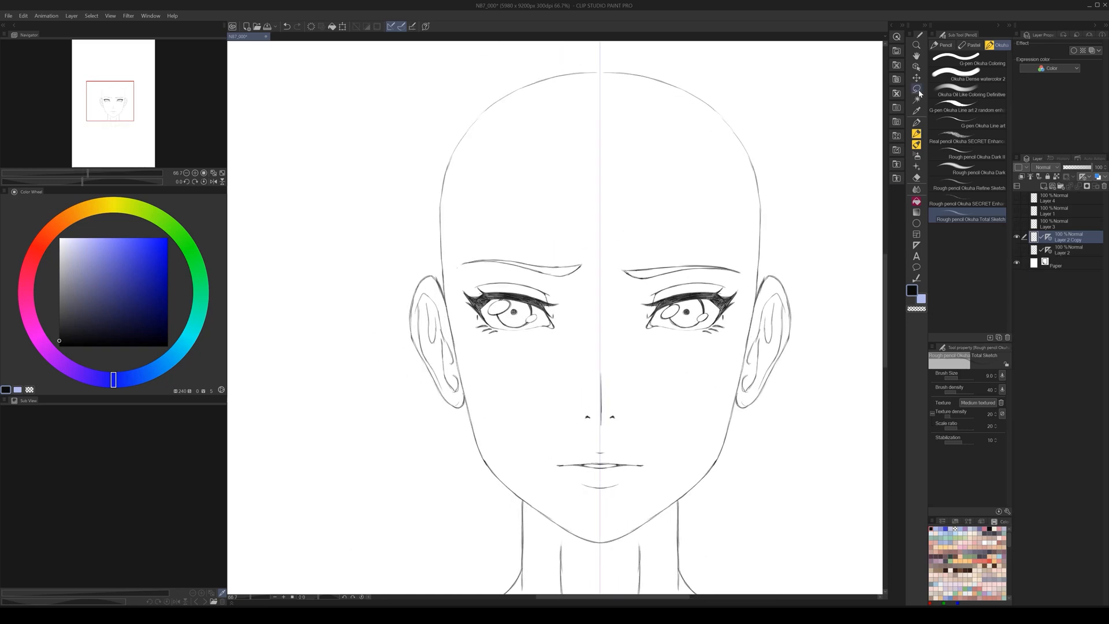
{"action": "scroll", "coordinate": [734, 302], "scroll_direction": "up", "scroll_amount": 1}
{"action": "mouse_move", "coordinate": [740, 291]}
{"action": "left_mouse_down"}
{"action": "mouse_move", "coordinate": [690, 261]}
{"action": "mouse_move", "coordinate": [604, 287]}
{"action": "mouse_move", "coordinate": [593, 313]}
{"action": "mouse_move", "coordinate": [612, 309]}
{"action": "mouse_move", "coordinate": [605, 323]}
{"action": "mouse_move", "coordinate": [696, 298]}
{"action": "left_mouse_up"}
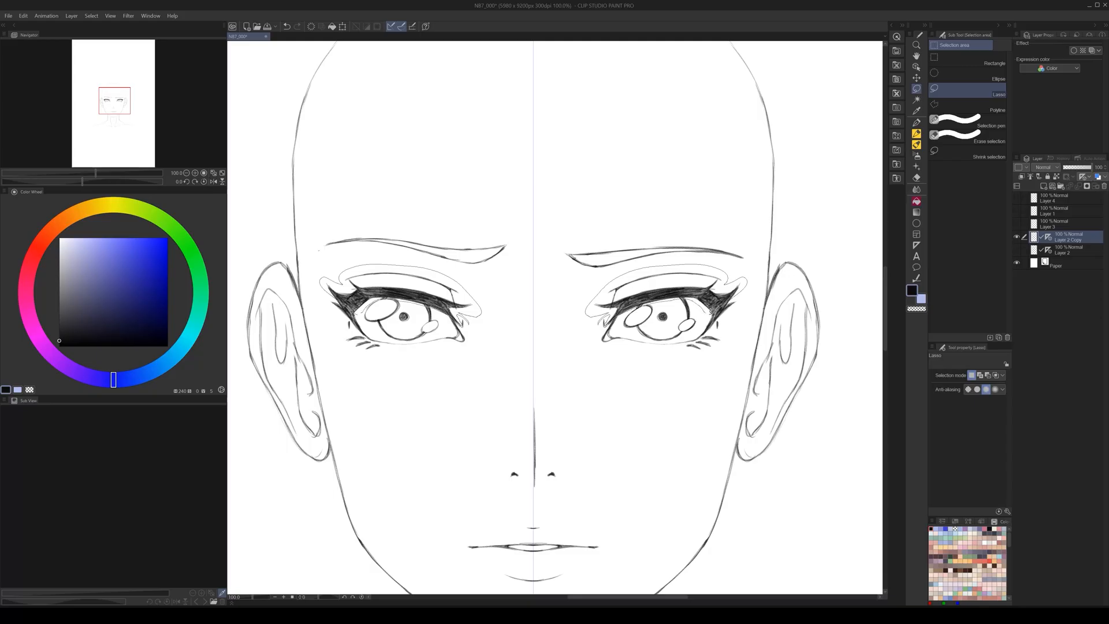
{"action": "key", "text": "ctrl+t"}
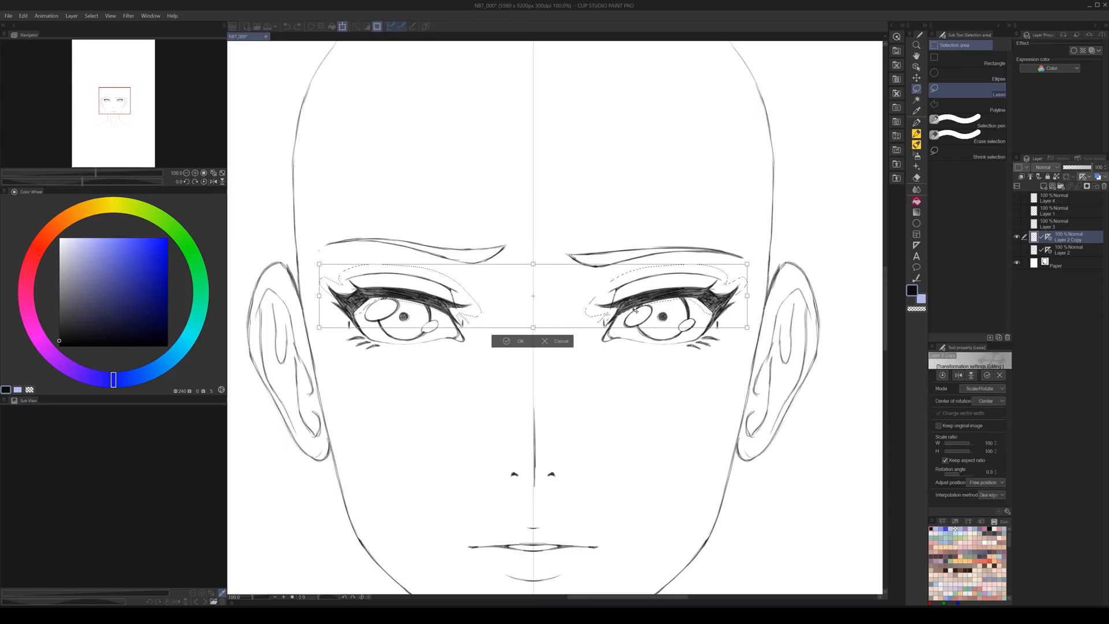
{"action": "left_click_drag", "start_coordinate": [640, 308], "coordinate": [640, 312]}
{"action": "left_click", "coordinate": [507, 345]}
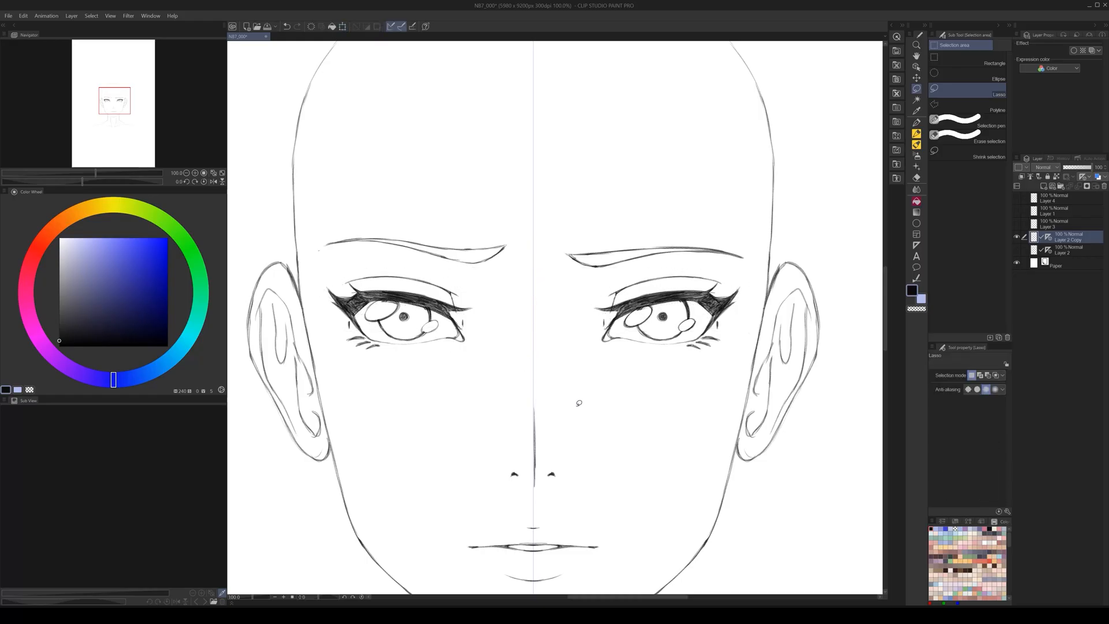
{"action": "scroll", "coordinate": [574, 396], "scroll_direction": "down", "scroll_amount": 4}
{"action": "scroll", "coordinate": [652, 463], "scroll_direction": "down", "scroll_amount": 1}
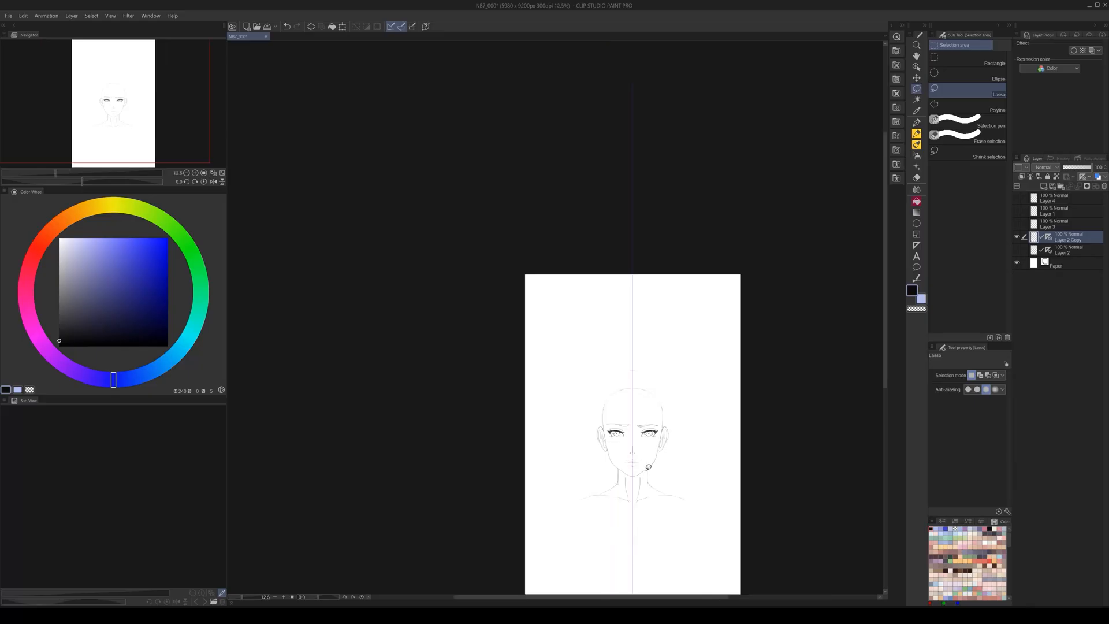
- Disable the symmetry ruler on Layer 2 Copy and retouch the iris and highlight lines in both eyes
{"action": "scroll", "coordinate": [643, 466], "scroll_direction": "up", "scroll_amount": 2}
{"action": "left_click_drag", "start_coordinate": [638, 437], "coordinate": [630, 430]}
{"action": "scroll", "coordinate": [626, 353], "scroll_direction": "up", "scroll_amount": 1}
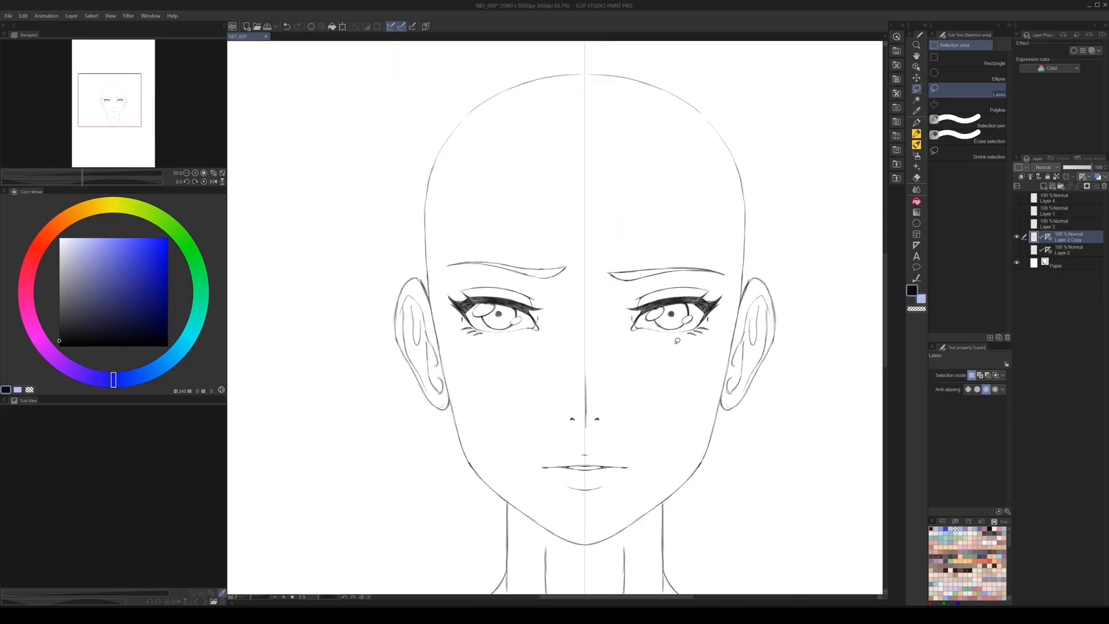
{"action": "left_click", "coordinate": [916, 134]}
{"action": "scroll", "coordinate": [673, 307], "scroll_direction": "up", "scroll_amount": 1}
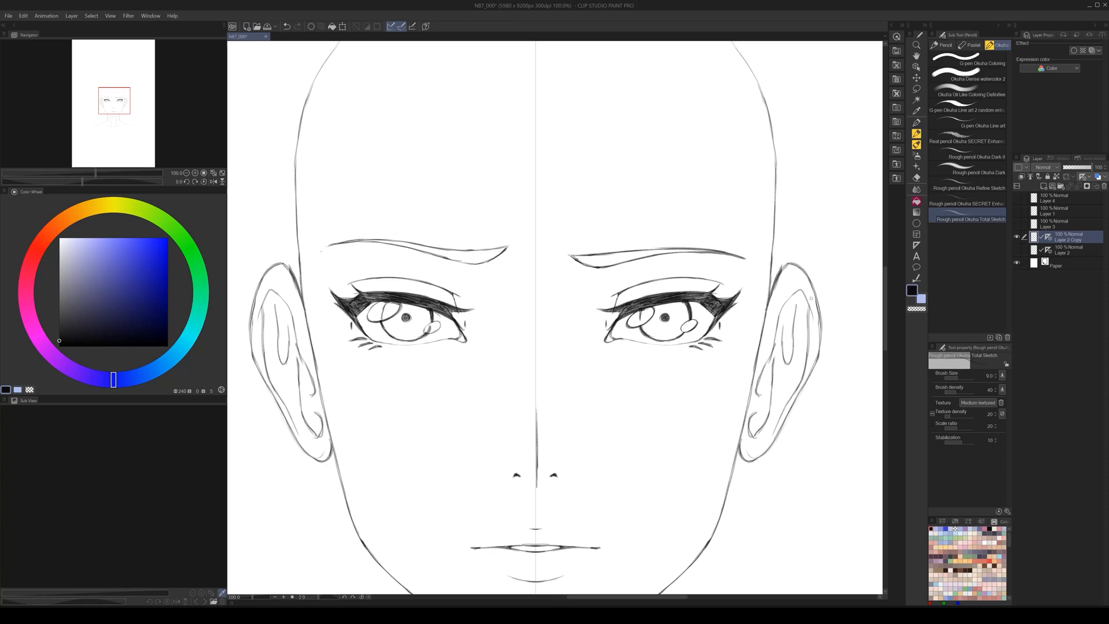
{"action": "left_click", "coordinate": [1048, 238]}
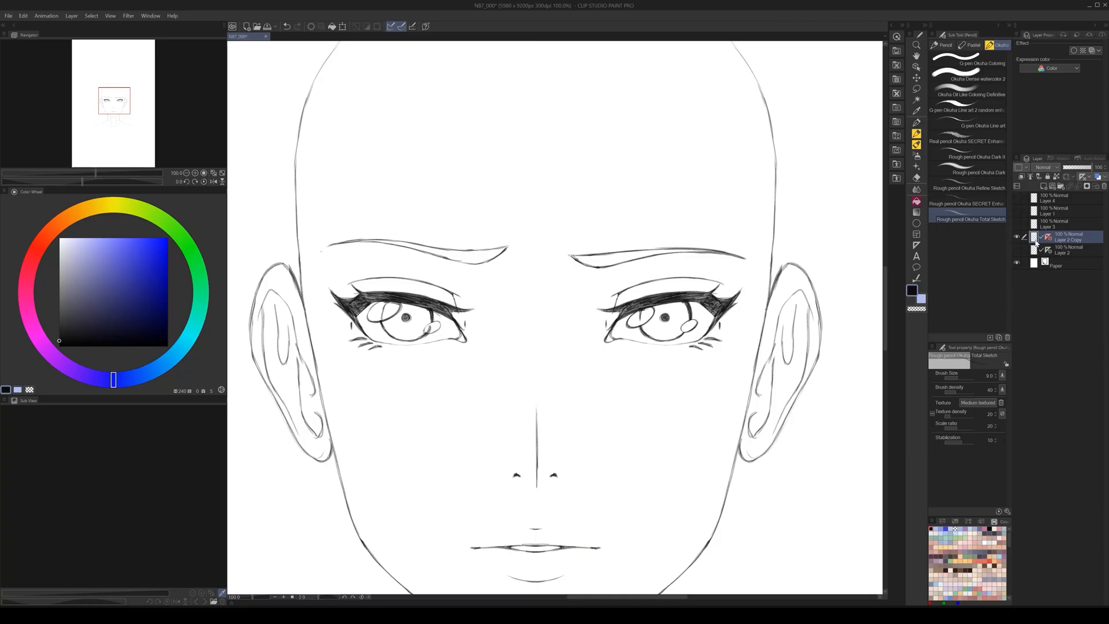
{"action": "mouse_move", "coordinate": [391, 304]}
{"action": "left_mouse_down"}
{"action": "mouse_move", "coordinate": [383, 315]}
{"action": "mouse_move", "coordinate": [432, 327]}
{"action": "left_mouse_up"}
{"action": "left_click_drag", "start_coordinate": [644, 314], "coordinate": [637, 321]}
{"action": "scroll", "coordinate": [624, 407], "scroll_direction": "down", "scroll_amount": 4}
{"action": "left_click_drag", "start_coordinate": [658, 433], "coordinate": [616, 341]}
{"action": "scroll", "coordinate": [608, 439], "scroll_direction": "up", "scroll_amount": 1}
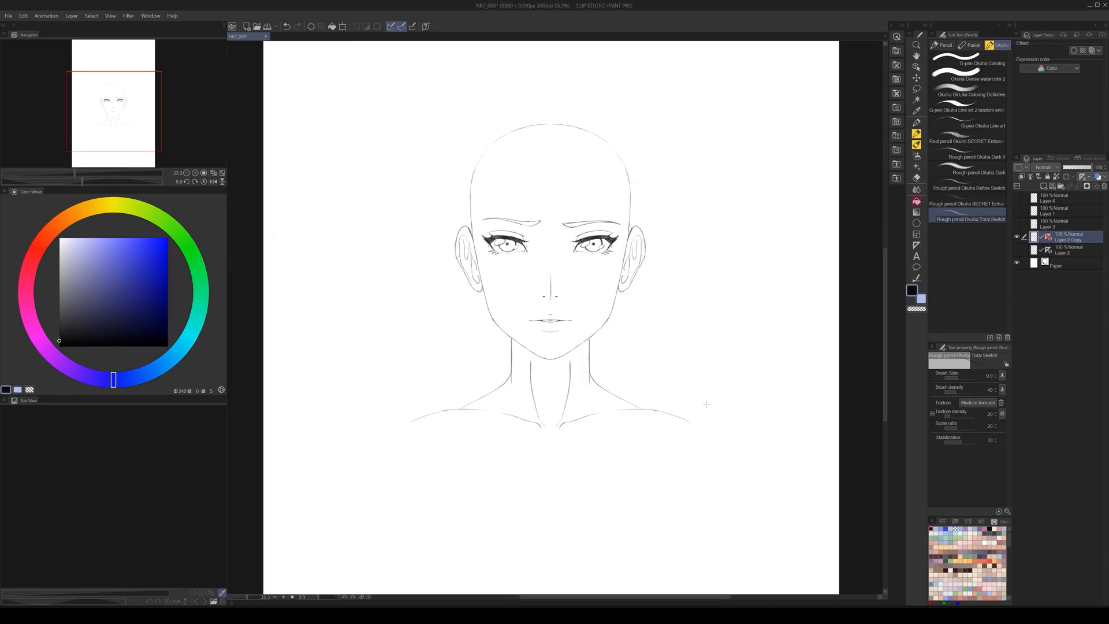
- Re-enable the symmetry ruler on Layer 2 Copy and replace the rounded shoulder lines with wider, more steeply dropping contours
{"action": "left_click", "coordinate": [1048, 238]}
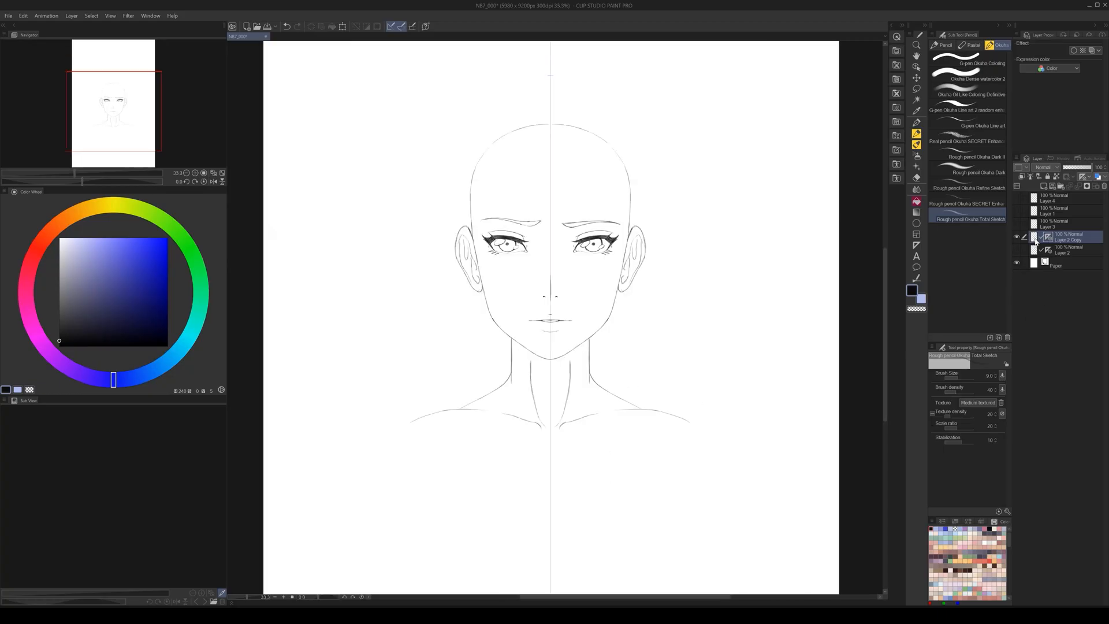
{"action": "left_click_drag", "start_coordinate": [443, 407], "coordinate": [406, 426]}
{"action": "key", "text": "m"}
{"action": "mouse_move", "coordinate": [522, 422]}
{"action": "left_mouse_down"}
{"action": "mouse_move", "coordinate": [506, 406]}
{"action": "mouse_move", "coordinate": [441, 410]}
{"action": "mouse_move", "coordinate": [413, 435]}
{"action": "left_mouse_up"}
{"action": "key", "text": "Delete"}
{"action": "key", "text": "ctrl+d"}
{"action": "key", "text": "p"}
{"action": "scroll", "coordinate": [636, 485], "scroll_direction": "down", "scroll_amount": 1}
{"action": "scroll", "coordinate": [628, 454], "scroll_direction": "up", "scroll_amount": 1}
{"action": "left_click_drag", "start_coordinate": [671, 468], "coordinate": [667, 466]}
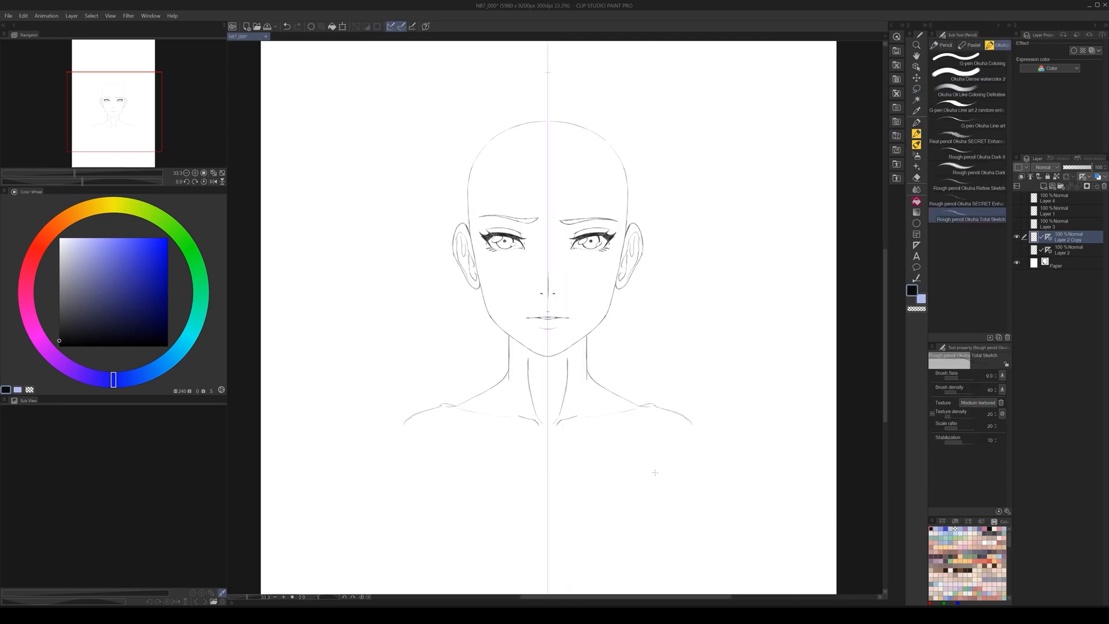
- Add a new layer above Layer 2 Copy and set up the G-pen Okuha Coloring brush in light blue
{"action": "scroll", "coordinate": [653, 404], "scroll_direction": "up", "scroll_amount": 1}
{"action": "left_click_drag", "start_coordinate": [597, 359], "coordinate": [653, 444]}
{"action": "scroll", "coordinate": [626, 431], "scroll_direction": "up", "scroll_amount": 1}
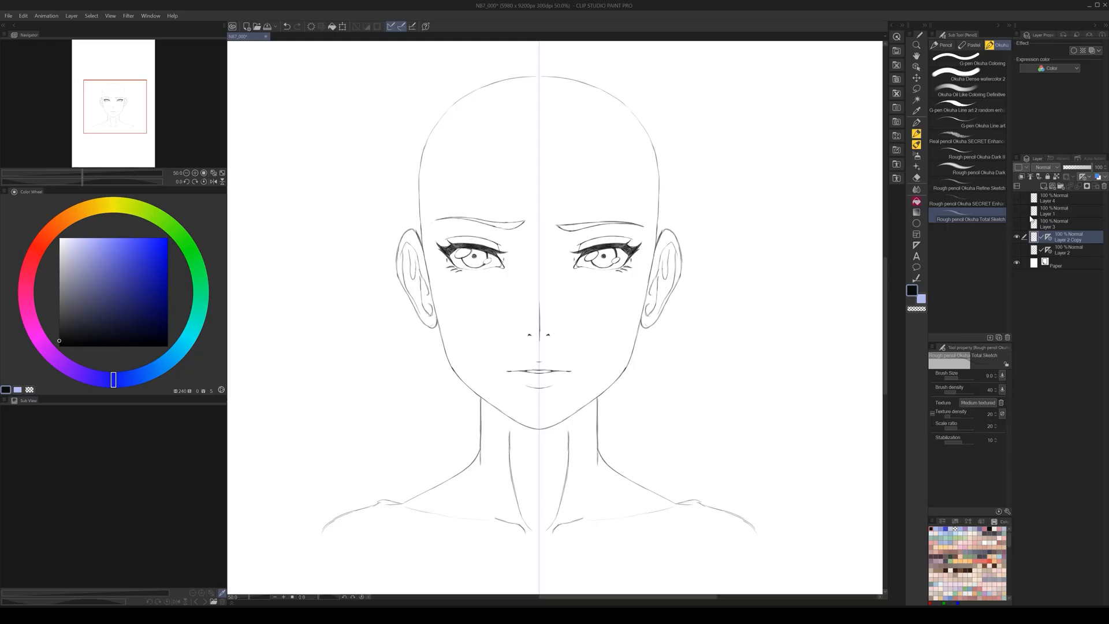
{"action": "left_click", "coordinate": [1043, 187]}
{"action": "key", "text": "x"}
{"action": "left_click", "coordinate": [968, 58]}
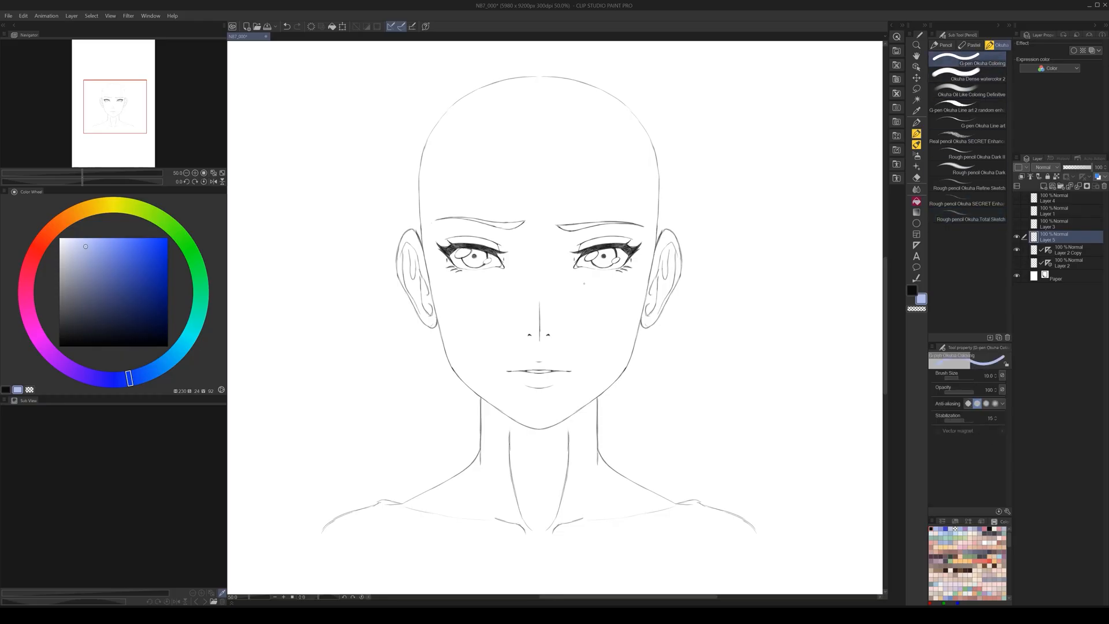
{"action": "key", "text": "h"}
{"action": "key", "text": "h"}
- Rule three straight horizontal guide lines across the face: through the pupils, at the nose base and near the chin
{"action": "left_click", "coordinate": [474, 255]}
{"action": "left_click", "coordinate": [638, 256], "text": "shift"}
{"action": "left_click", "coordinate": [480, 335]}
{"action": "left_click", "coordinate": [637, 336], "text": "shift"}
{"action": "left_click", "coordinate": [472, 421]}
{"action": "left_click", "coordinate": [628, 422], "text": "shift"}
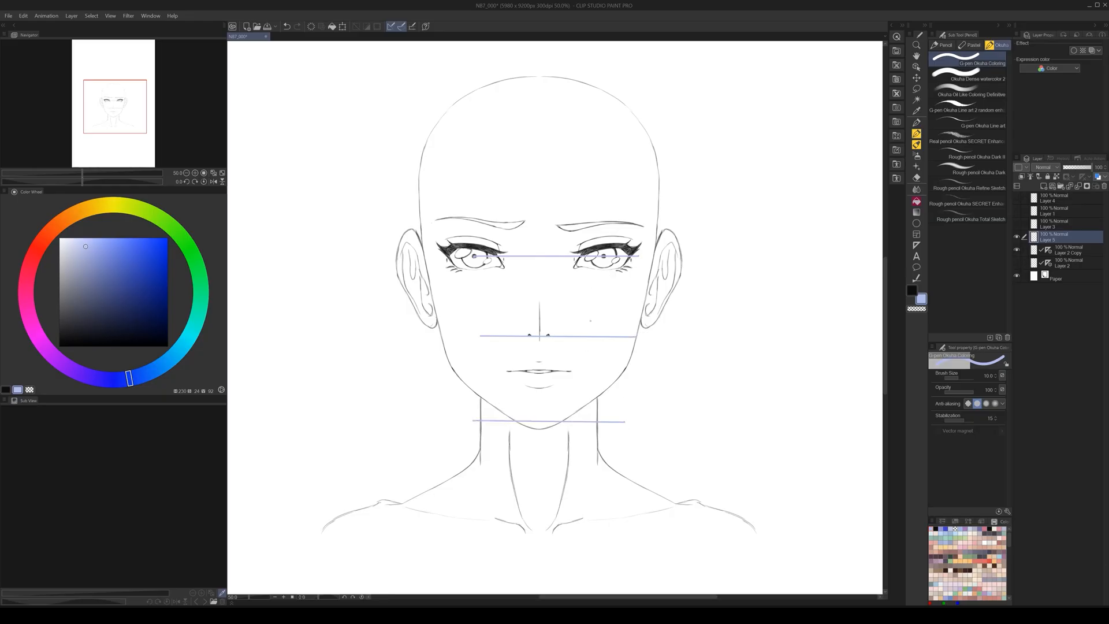
- Rule a fourth horizontal guide across the forehead and add a freehand hairline curve running from its middle to the temple
{"action": "left_click", "coordinate": [469, 168]}
{"action": "left_click", "coordinate": [637, 168], "text": "shift"}
{"action": "mouse_move", "coordinate": [544, 168]}
{"action": "left_mouse_down"}
{"action": "mouse_move", "coordinate": [595, 141]}
{"action": "mouse_move", "coordinate": [598, 154]}
{"action": "mouse_move", "coordinate": [574, 155]}
{"action": "mouse_move", "coordinate": [673, 196]}
{"action": "left_mouse_up"}
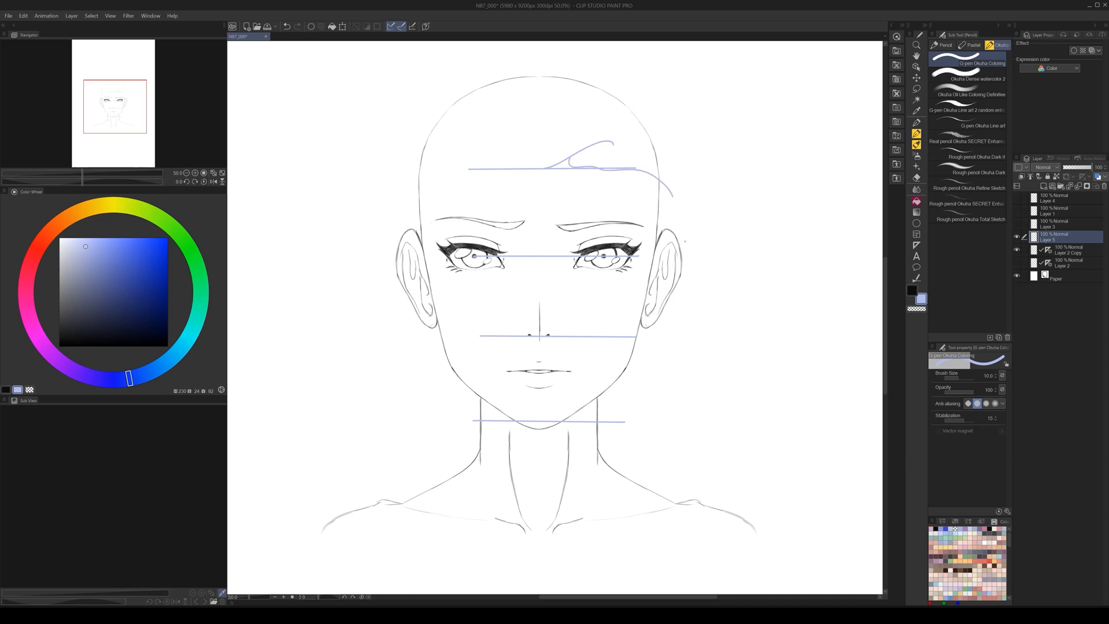
{"action": "scroll", "coordinate": [655, 429], "scroll_direction": "down", "scroll_amount": 1}
{"action": "scroll", "coordinate": [629, 431], "scroll_direction": "up", "scroll_amount": 1}
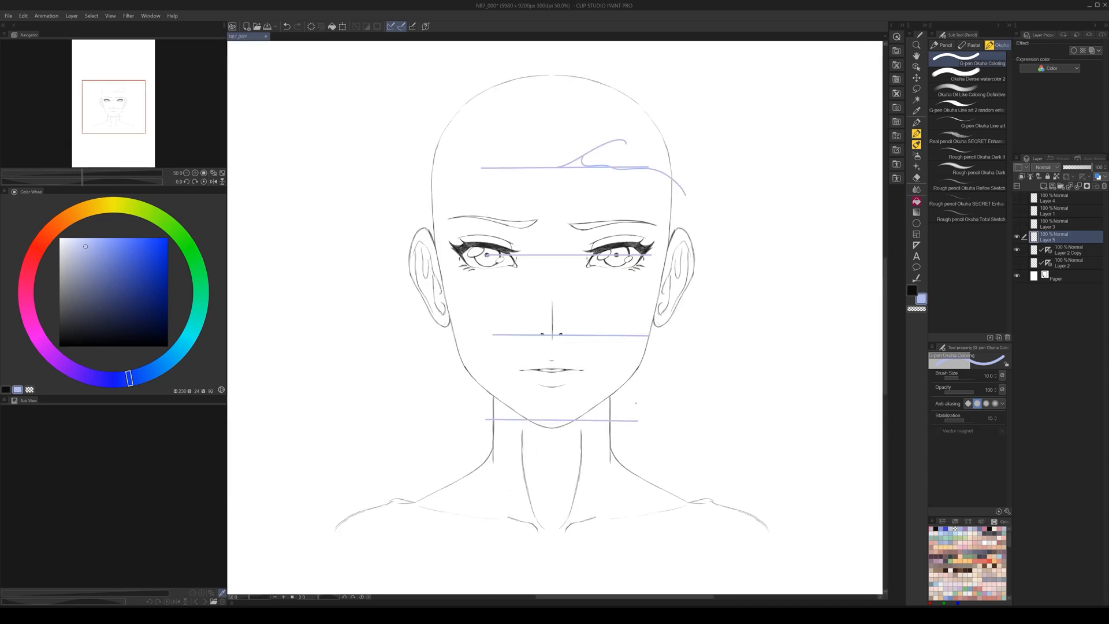
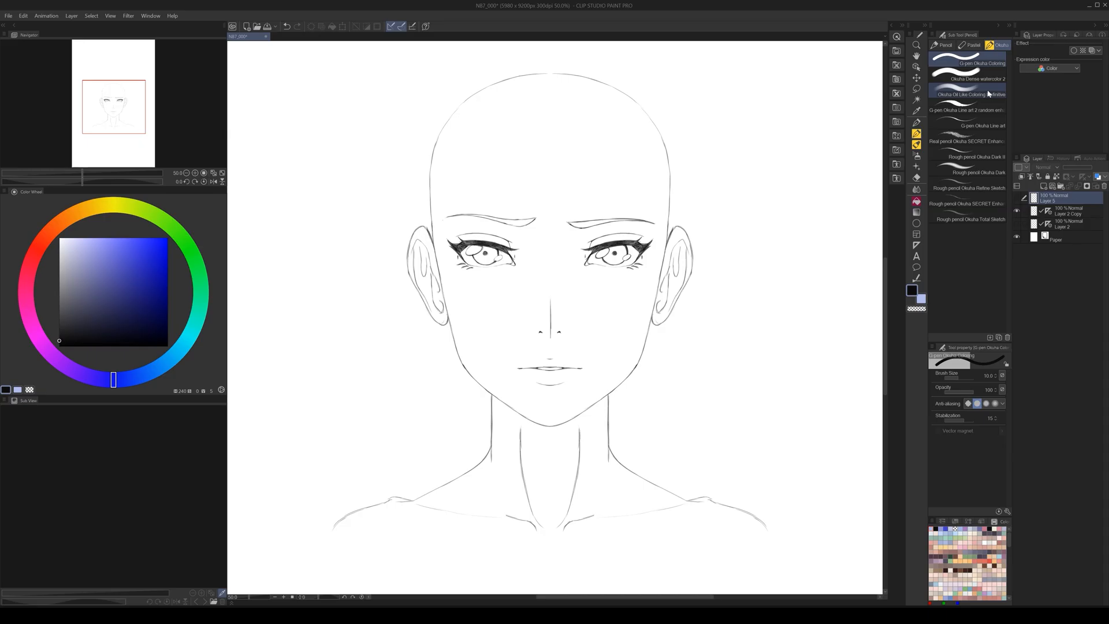
- Make Layer 2 Copy the active layer and show the guide lines on Layer 5
{"action": "left_click", "coordinate": [1031, 215]}
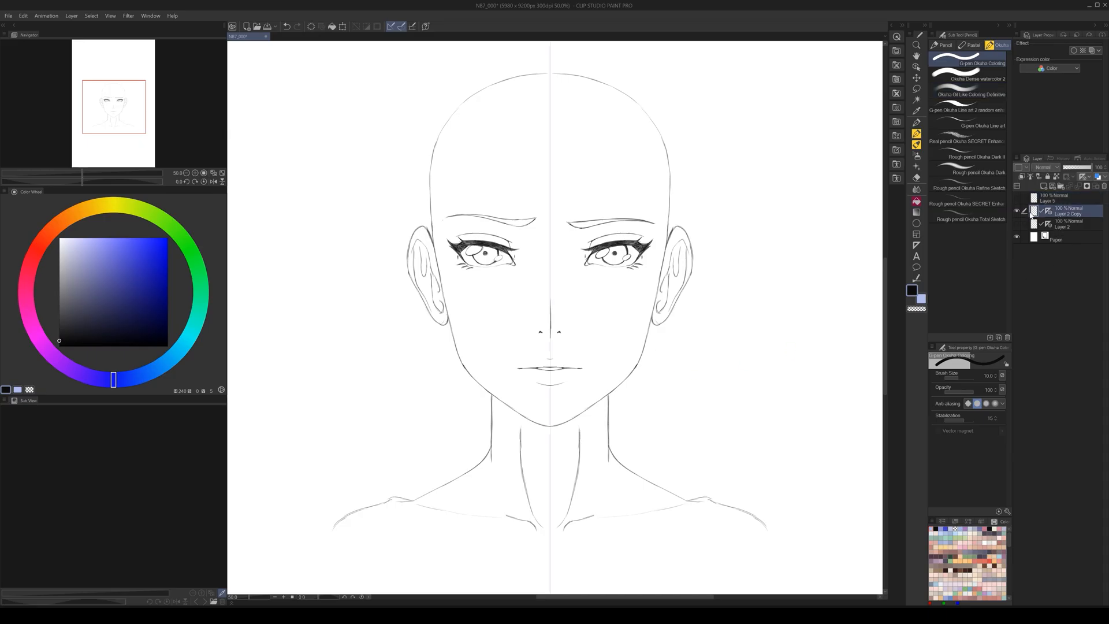
{"action": "left_click_drag", "start_coordinate": [676, 309], "coordinate": [672, 354]}
{"action": "left_click_drag", "start_coordinate": [614, 419], "coordinate": [598, 389]}
{"action": "left_click", "coordinate": [597, 385], "text": "alt"}
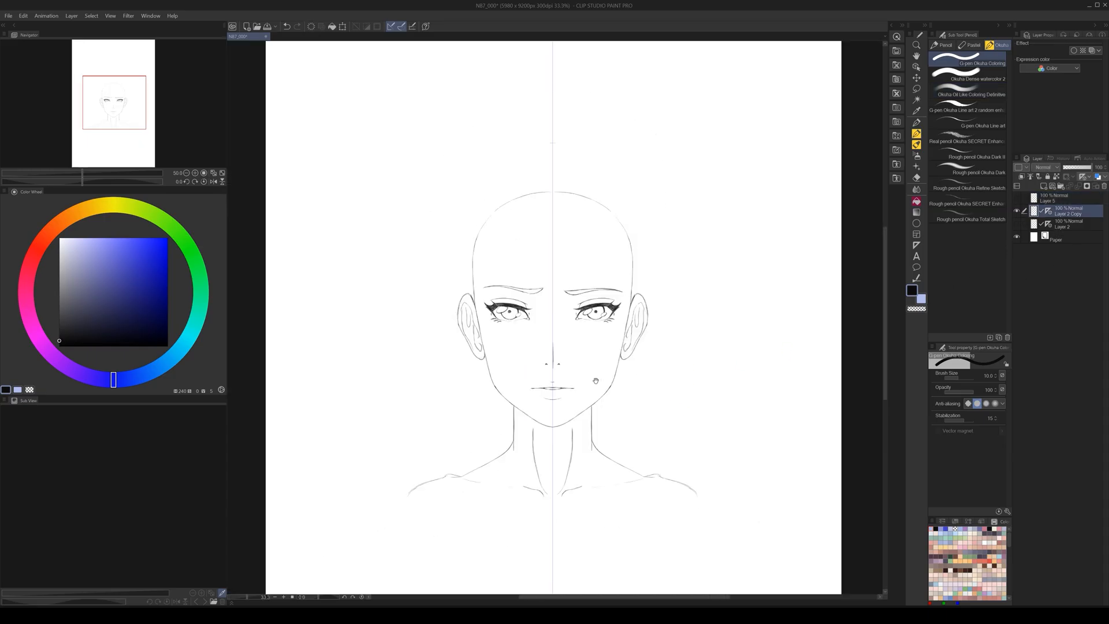
{"action": "left_click", "coordinate": [596, 398], "text": "ctrl"}
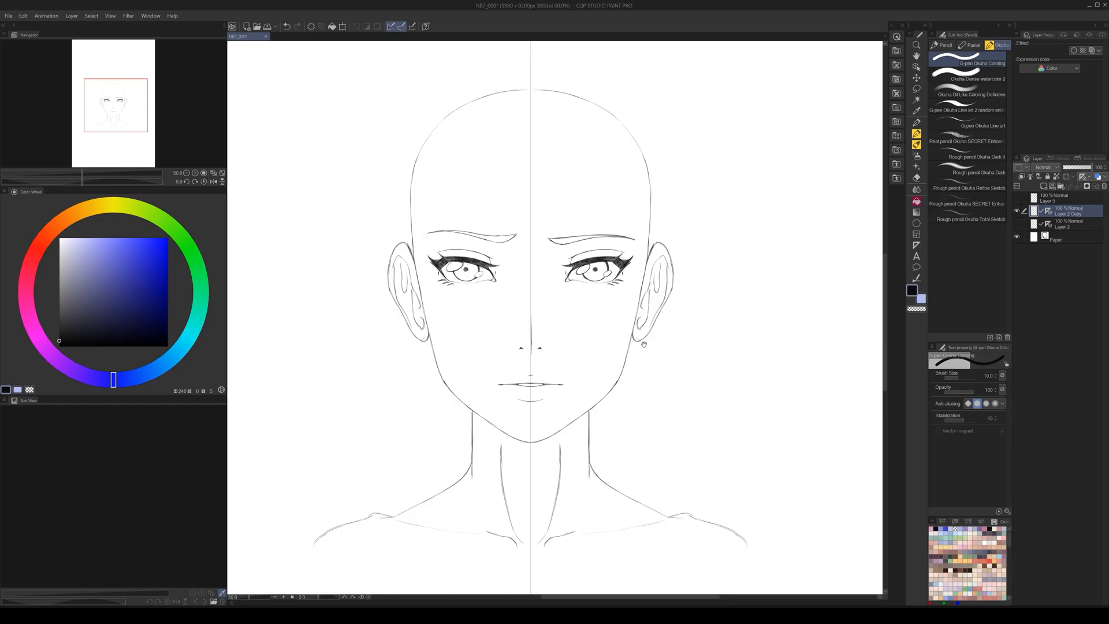
{"action": "left_click_drag", "start_coordinate": [651, 367], "coordinate": [654, 380]}
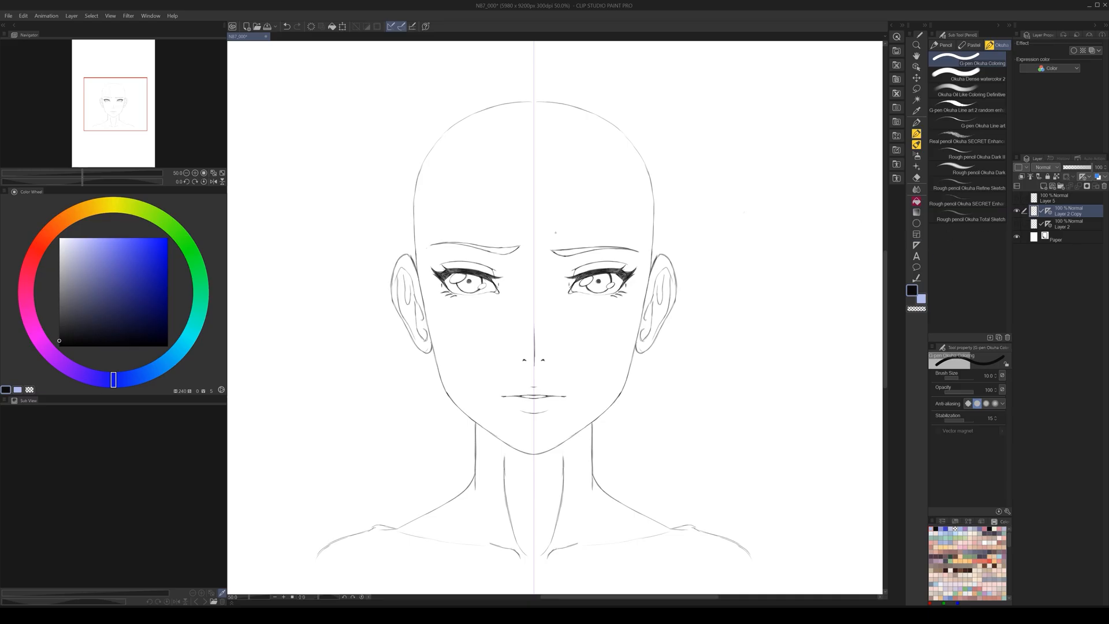
{"action": "left_click", "coordinate": [1017, 198]}
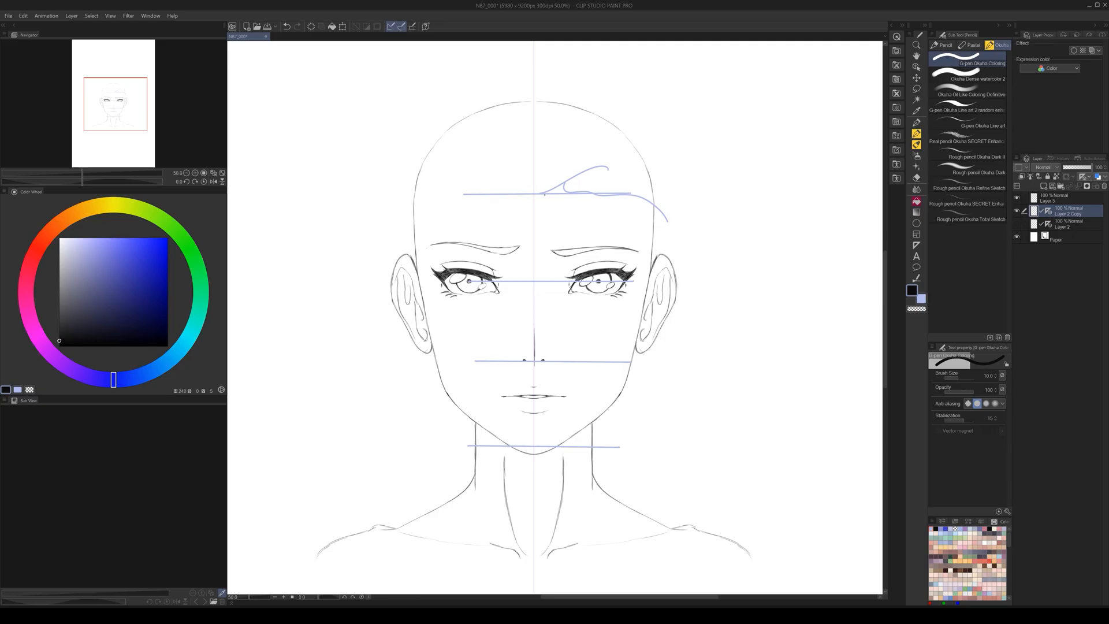
- Undo a heavy trial stroke at the centre of the hairline and switch to the Rough pencil Okuha Total Sketch brush
{"action": "left_click_drag", "start_coordinate": [520, 191], "coordinate": [538, 194]}
{"action": "left_click", "coordinate": [970, 219]}
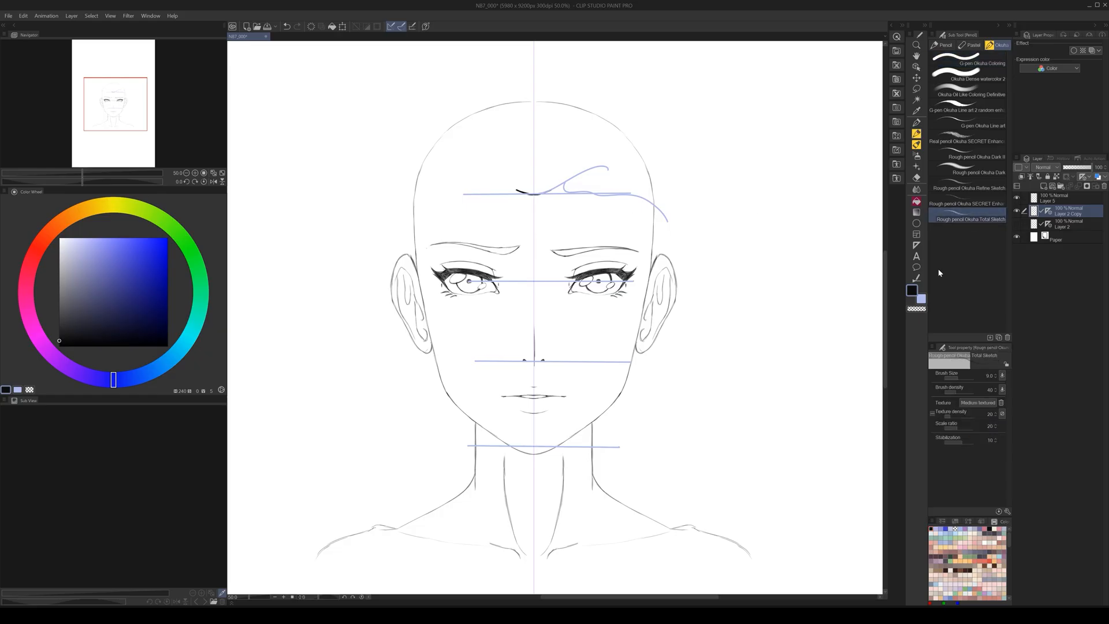
{"action": "key", "text": "ctrl+z"}
{"action": "key", "text": "ctrl+z"}
- Lower the opacity of guide Layer 5 to 45% and reselect Layer 2 Copy
{"action": "left_click", "coordinate": [1057, 199]}
{"action": "left_click", "coordinate": [1075, 167]}
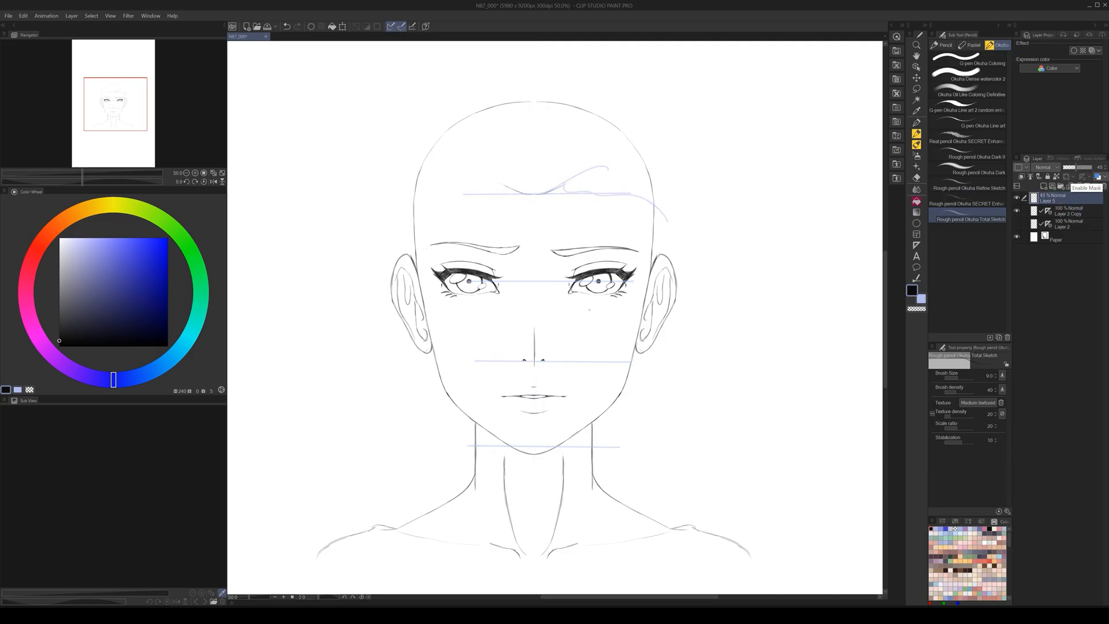
{"action": "left_click", "coordinate": [1055, 213]}
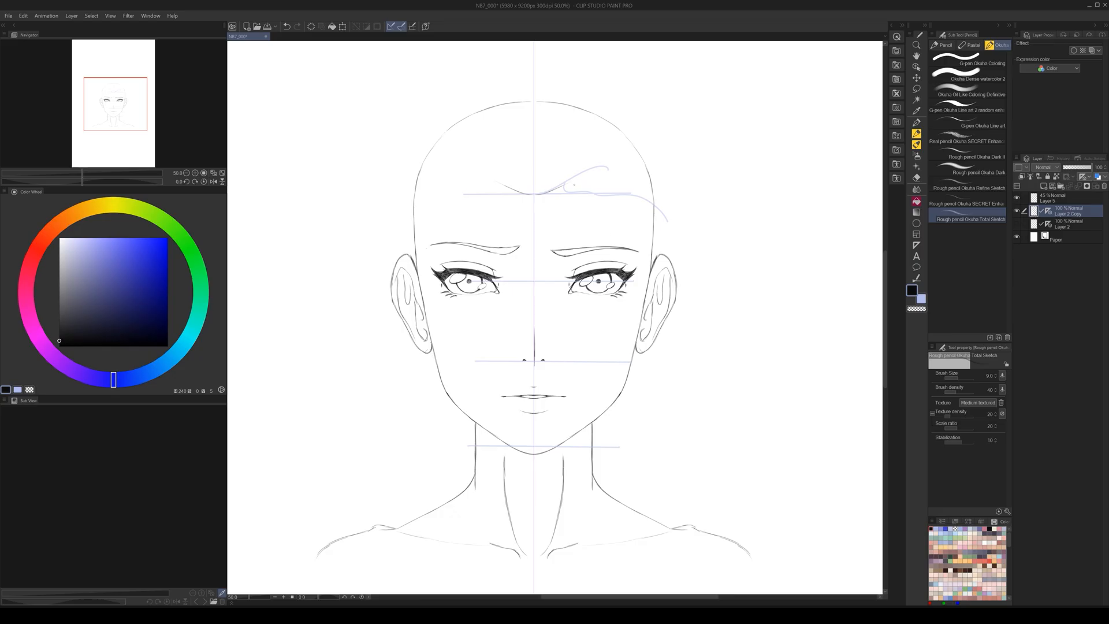
- Sketch a symmetrical hairline on Layer 2 Copy, from the forehead's centre peak outward and down the temples
{"action": "mouse_move", "coordinate": [576, 189]}
{"action": "left_mouse_down"}
{"action": "mouse_move", "coordinate": [664, 185]}
{"action": "mouse_move", "coordinate": [613, 187]}
{"action": "mouse_move", "coordinate": [651, 233]}
{"action": "left_mouse_up"}
{"action": "left_click_drag", "start_coordinate": [885, 291], "coordinate": [886, 271]}
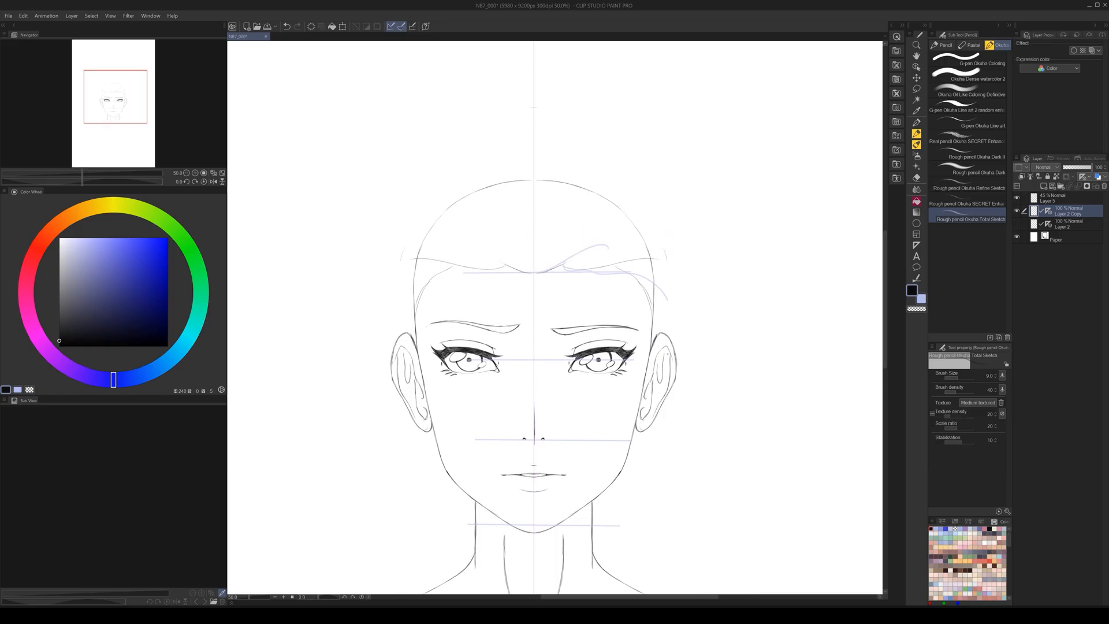
{"action": "left_click_drag", "start_coordinate": [677, 309], "coordinate": [675, 304]}
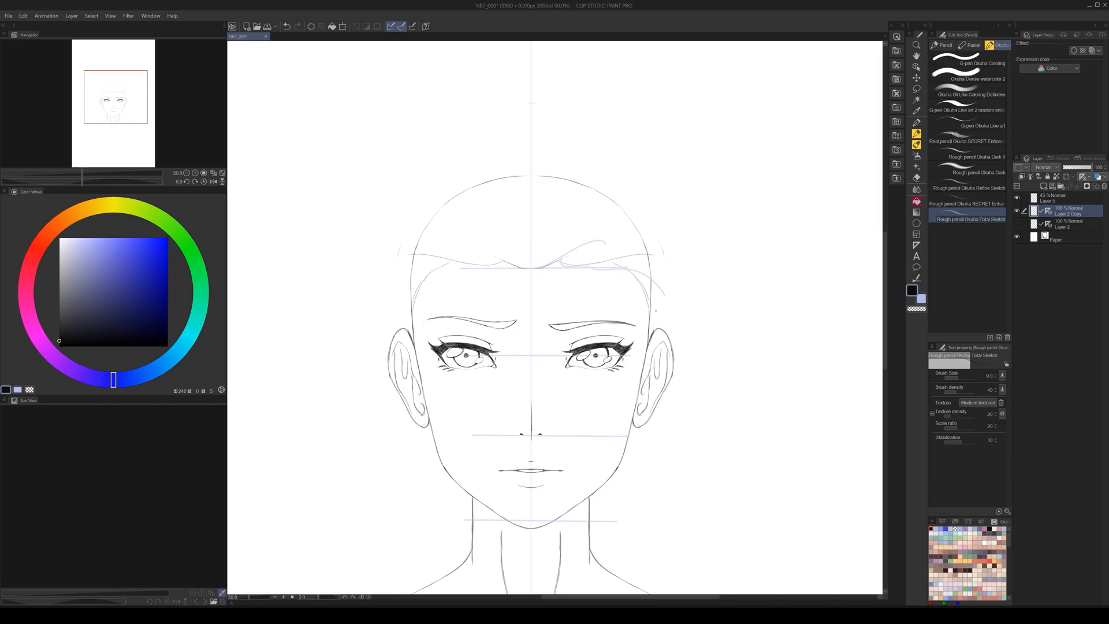
{"action": "left_click_drag", "start_coordinate": [671, 370], "coordinate": [670, 362]}
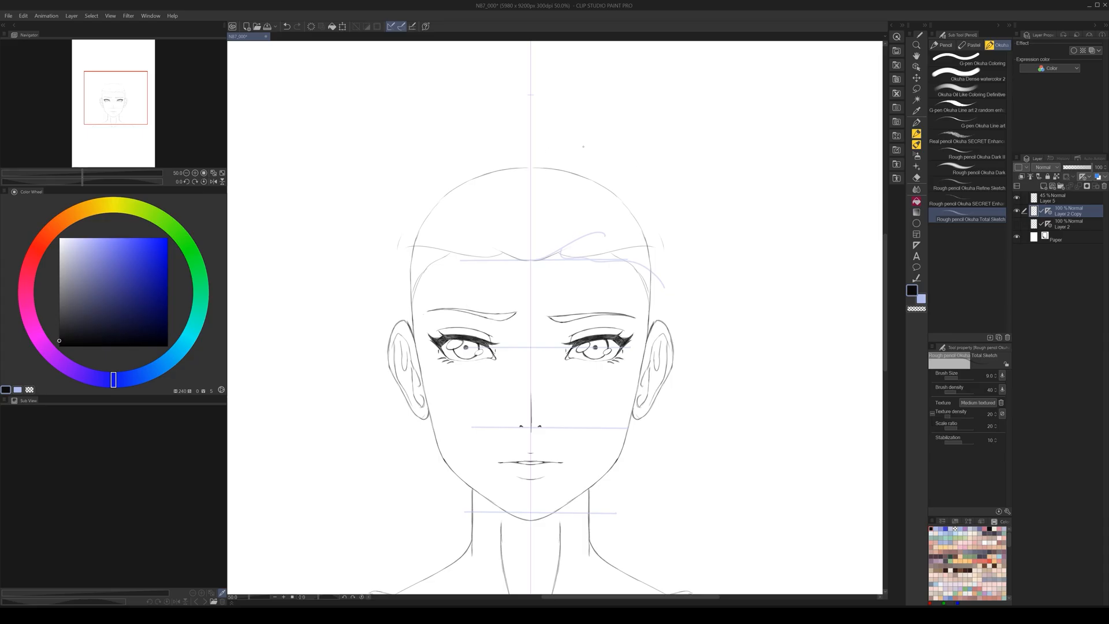
- Sketch an outer hair-volume contour around the skull, from above the crown down past the ears to the jaw
{"action": "mouse_move", "coordinate": [553, 143]}
{"action": "left_mouse_down"}
{"action": "mouse_move", "coordinate": [505, 143]}
{"action": "mouse_move", "coordinate": [424, 183]}
{"action": "left_mouse_up"}
{"action": "left_click_drag", "start_coordinate": [406, 201], "coordinate": [386, 231]}
{"action": "left_click_drag", "start_coordinate": [377, 314], "coordinate": [373, 351]}
{"action": "left_click_drag", "start_coordinate": [391, 392], "coordinate": [424, 435]}
{"action": "mouse_move", "coordinate": [388, 232]}
{"action": "left_mouse_down"}
{"action": "mouse_move", "coordinate": [377, 272]}
{"action": "mouse_move", "coordinate": [381, 376]}
{"action": "mouse_move", "coordinate": [434, 444]}
{"action": "left_mouse_up"}
{"action": "scroll", "coordinate": [645, 432], "scroll_direction": "down", "scroll_amount": 2}
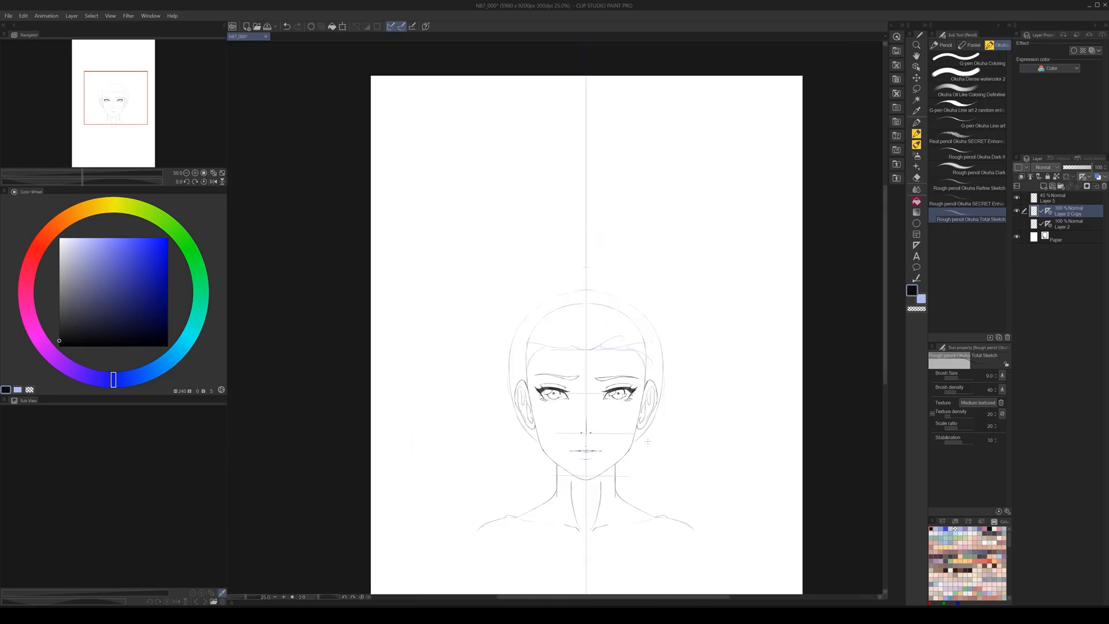
- Retrace the outer hair contour over the crown and along the sides of the head
{"action": "scroll", "coordinate": [642, 425], "scroll_direction": "up", "scroll_amount": 2}
{"action": "mouse_move", "coordinate": [419, 331]}
{"action": "left_mouse_down"}
{"action": "mouse_move", "coordinate": [473, 256]}
{"action": "mouse_move", "coordinate": [547, 228]}
{"action": "left_mouse_up"}
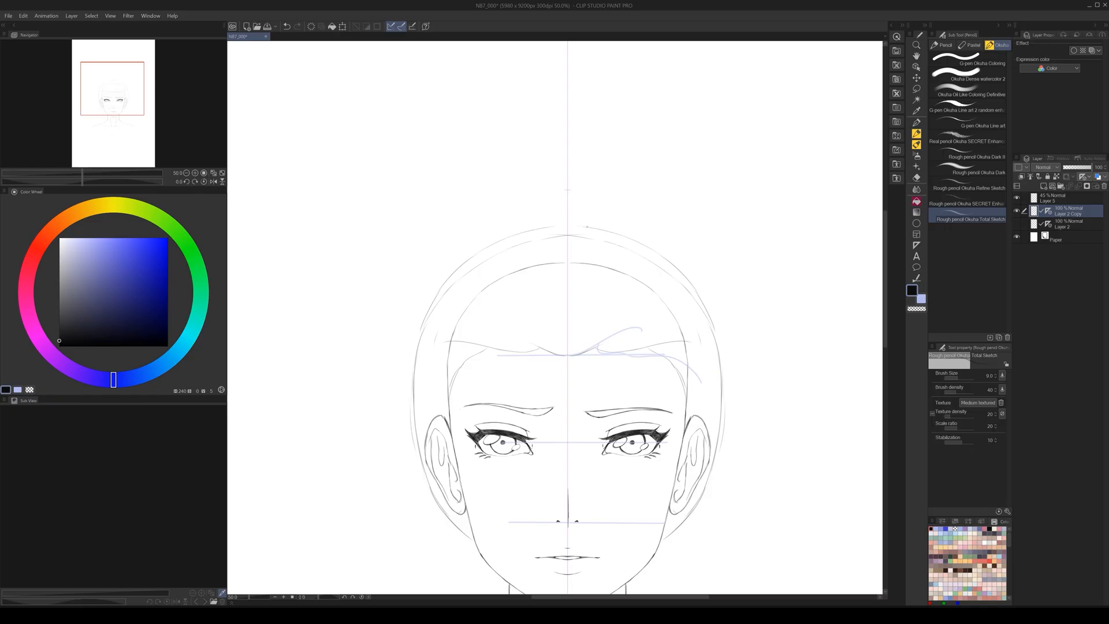
{"action": "mouse_move", "coordinate": [489, 247]}
{"action": "left_mouse_down"}
{"action": "mouse_move", "coordinate": [436, 298]}
{"action": "mouse_move", "coordinate": [412, 374]}
{"action": "left_mouse_up"}
{"action": "mouse_move", "coordinate": [519, 269]}
{"action": "left_mouse_down"}
{"action": "mouse_move", "coordinate": [449, 332]}
{"action": "mouse_move", "coordinate": [439, 411]}
{"action": "left_mouse_up"}
{"action": "scroll", "coordinate": [694, 437], "scroll_direction": "down", "scroll_amount": 2}
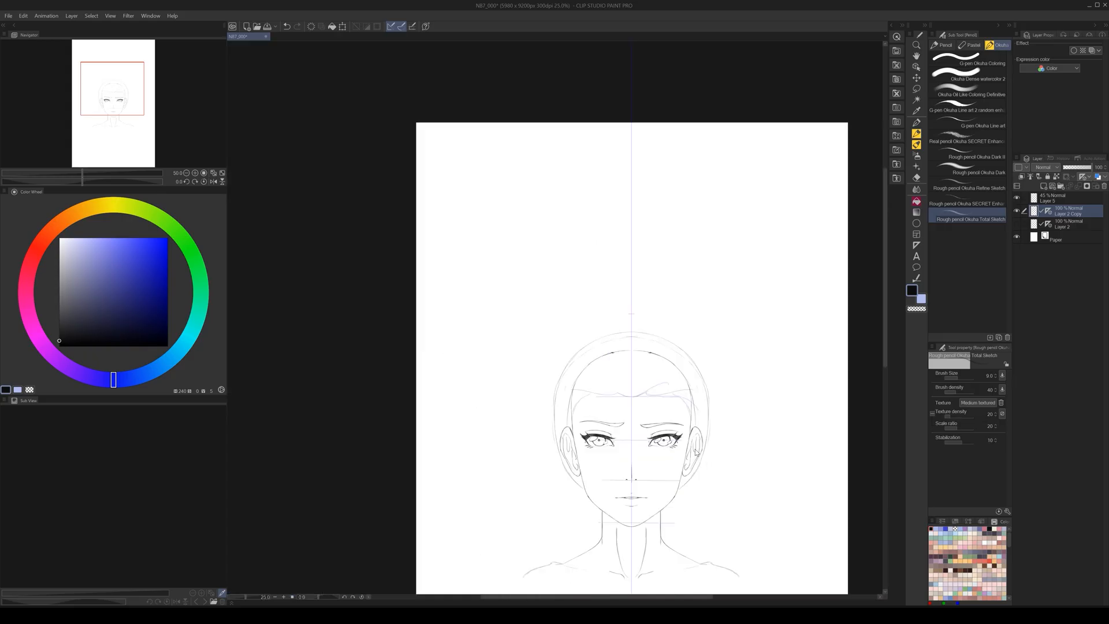
{"action": "left_click_drag", "start_coordinate": [718, 459], "coordinate": [680, 390]}
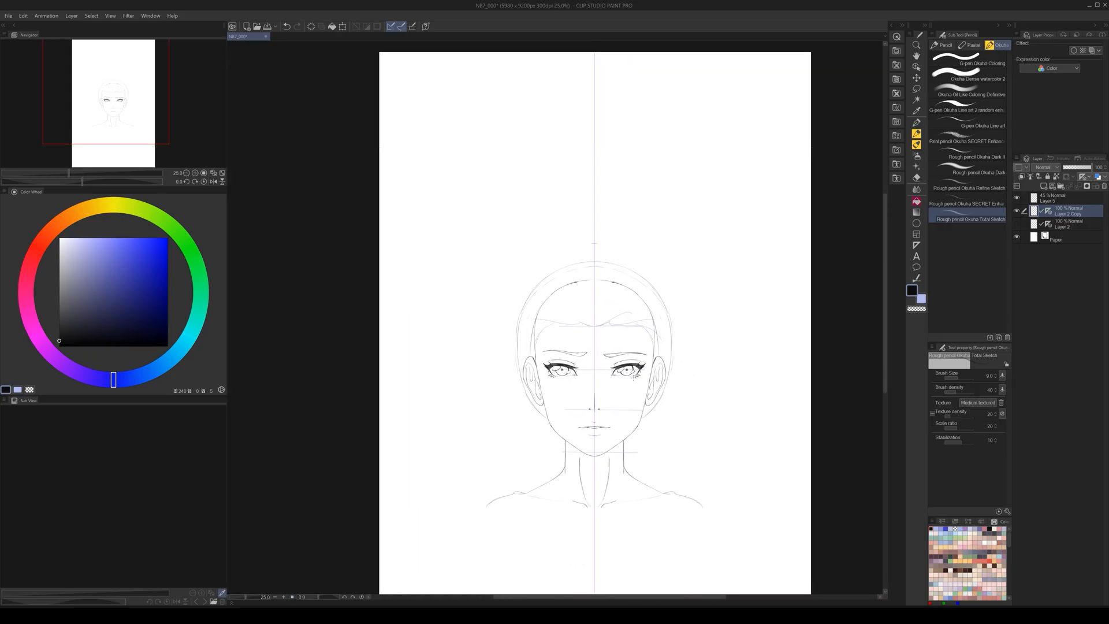
- Undo the outer hair contour strokes on Layer 2 Copy
{"action": "left_click", "coordinate": [287, 27]}
{"action": "left_click", "coordinate": [287, 26]}
{"action": "left_click", "coordinate": [287, 26]}
{"action": "left_click", "coordinate": [287, 26]}
{"action": "left_click", "coordinate": [288, 26]}
- Add a new layer above Layer 2 Copy and copy the symmetry ruler onto it
{"action": "left_click", "coordinate": [1043, 187]}
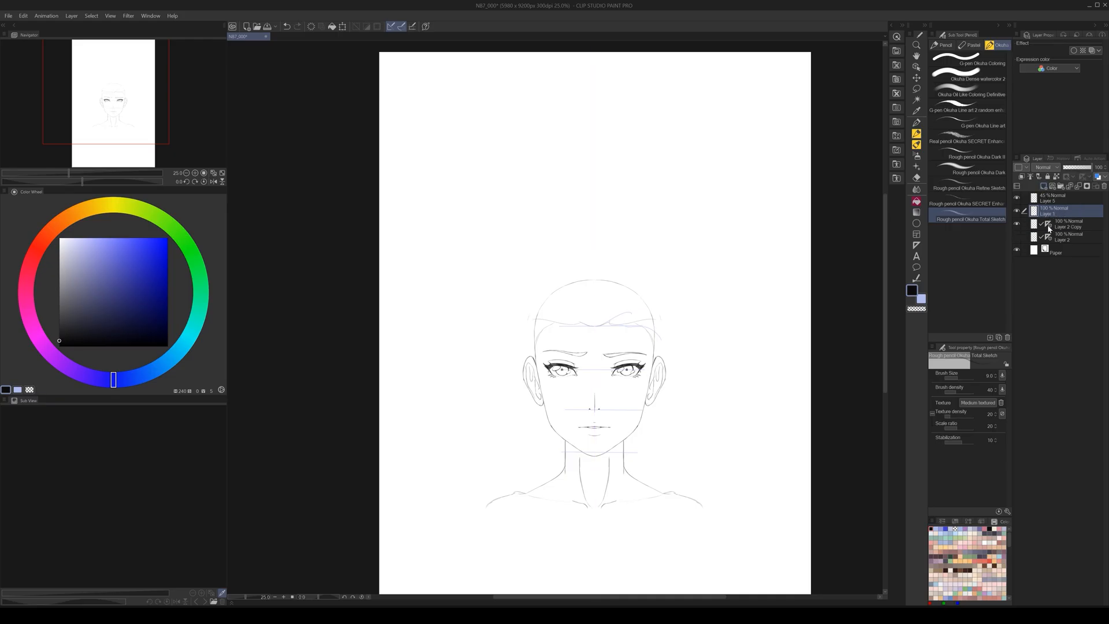
{"action": "left_click", "coordinate": [1049, 227]}
{"action": "left_click", "coordinate": [1035, 215]}
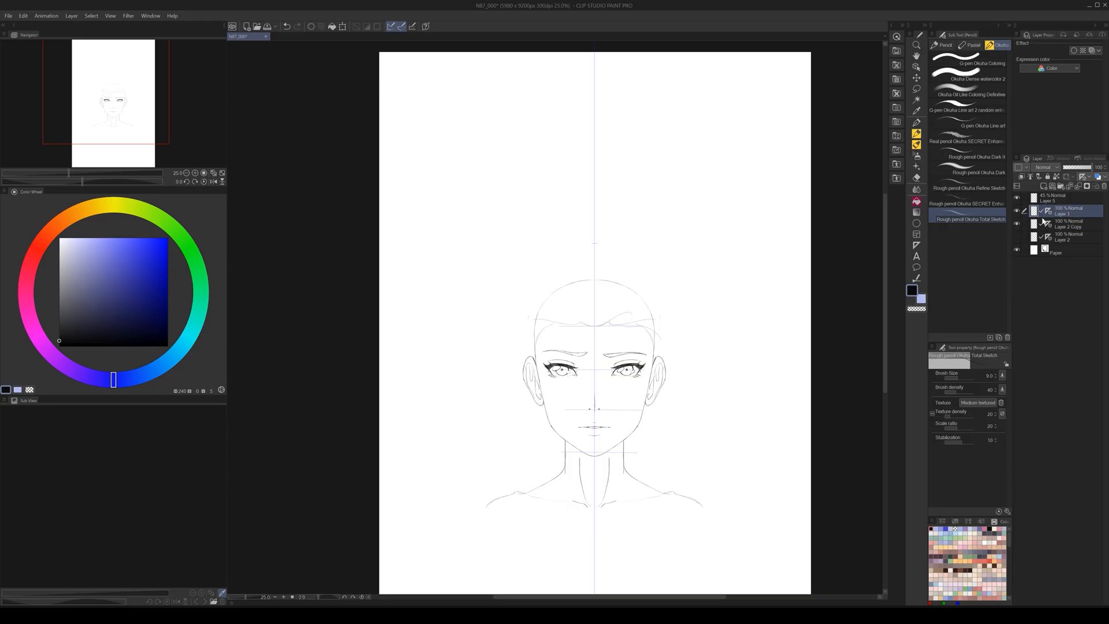
- Erase the sketched hairline strokes from the forehead and temples on Layer 2 Copy
{"action": "left_click", "coordinate": [1033, 225]}
{"action": "scroll", "coordinate": [643, 342], "scroll_direction": "up", "scroll_amount": 2}
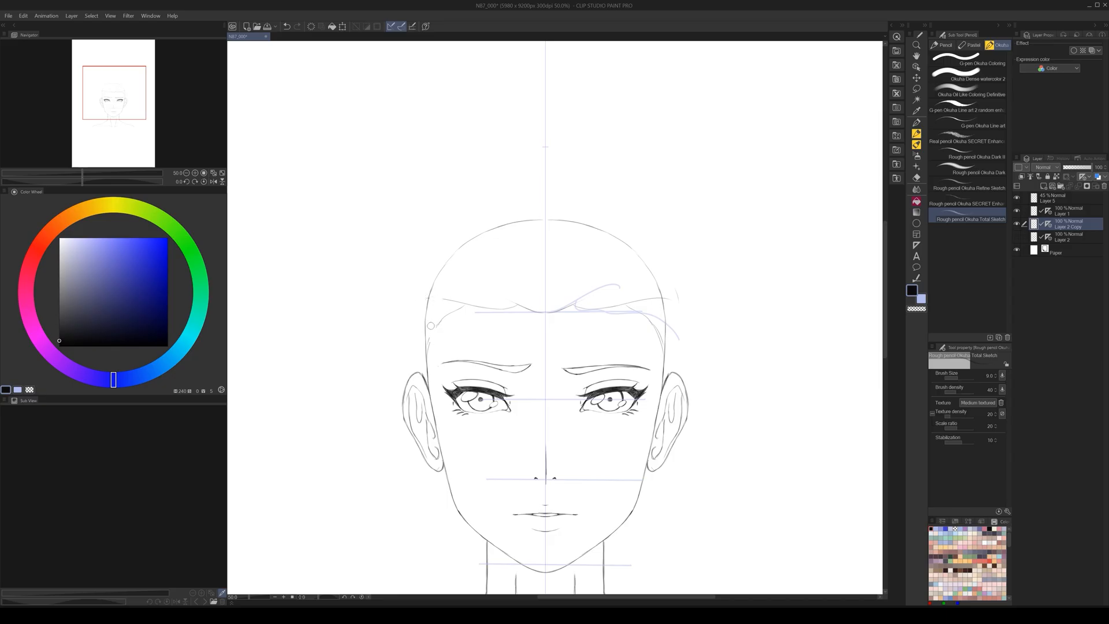
{"action": "key", "text": "ctrl+z"}
{"action": "mouse_move", "coordinate": [449, 298]}
{"action": "left_mouse_down"}
{"action": "mouse_move", "coordinate": [503, 302]}
{"action": "mouse_move", "coordinate": [506, 314]}
{"action": "mouse_move", "coordinate": [640, 300]}
{"action": "mouse_move", "coordinate": [656, 306]}
{"action": "mouse_move", "coordinate": [659, 349]}
{"action": "mouse_move", "coordinate": [658, 297]}
{"action": "mouse_move", "coordinate": [676, 300]}
{"action": "left_mouse_up"}
- On Layer 1, sketch the symmetrical hairline and light outer hair contours above the crown, beside the head and below the ears
{"action": "left_click", "coordinate": [1025, 213]}
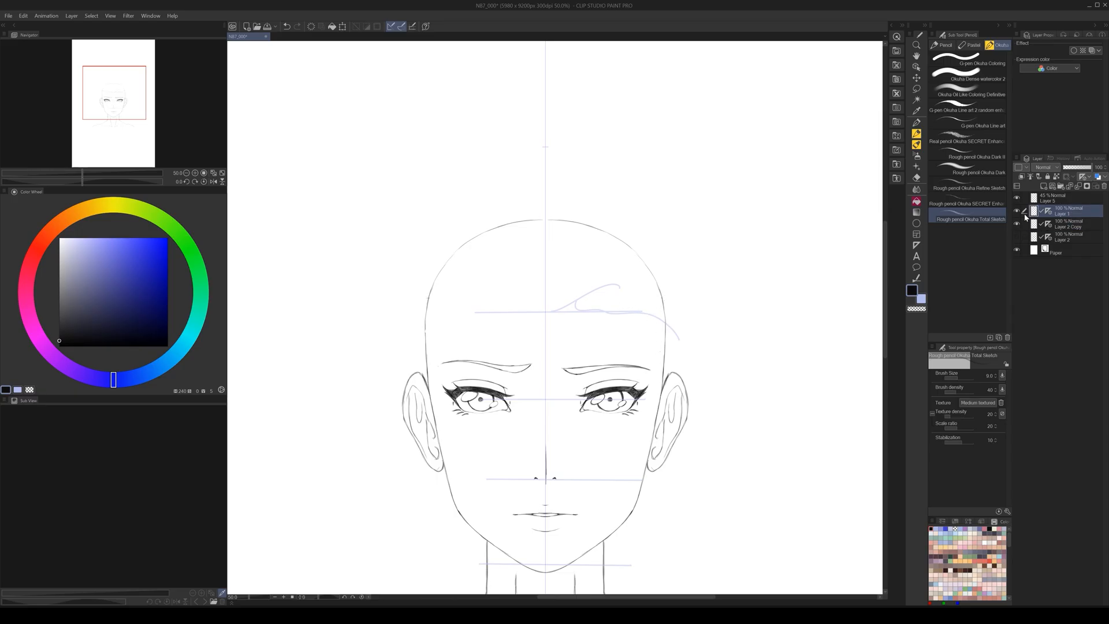
{"action": "mouse_move", "coordinate": [550, 313]}
{"action": "left_mouse_down"}
{"action": "mouse_move", "coordinate": [660, 294]}
{"action": "mouse_move", "coordinate": [596, 305]}
{"action": "mouse_move", "coordinate": [657, 322]}
{"action": "mouse_move", "coordinate": [644, 313]}
{"action": "mouse_move", "coordinate": [662, 359]}
{"action": "left_mouse_up"}
{"action": "left_click_drag", "start_coordinate": [531, 180], "coordinate": [495, 191]}
{"action": "left_click_drag", "start_coordinate": [413, 264], "coordinate": [395, 355]}
{"action": "left_click_drag", "start_coordinate": [427, 466], "coordinate": [448, 501]}
{"action": "scroll", "coordinate": [656, 512], "scroll_direction": "down", "scroll_amount": 1}
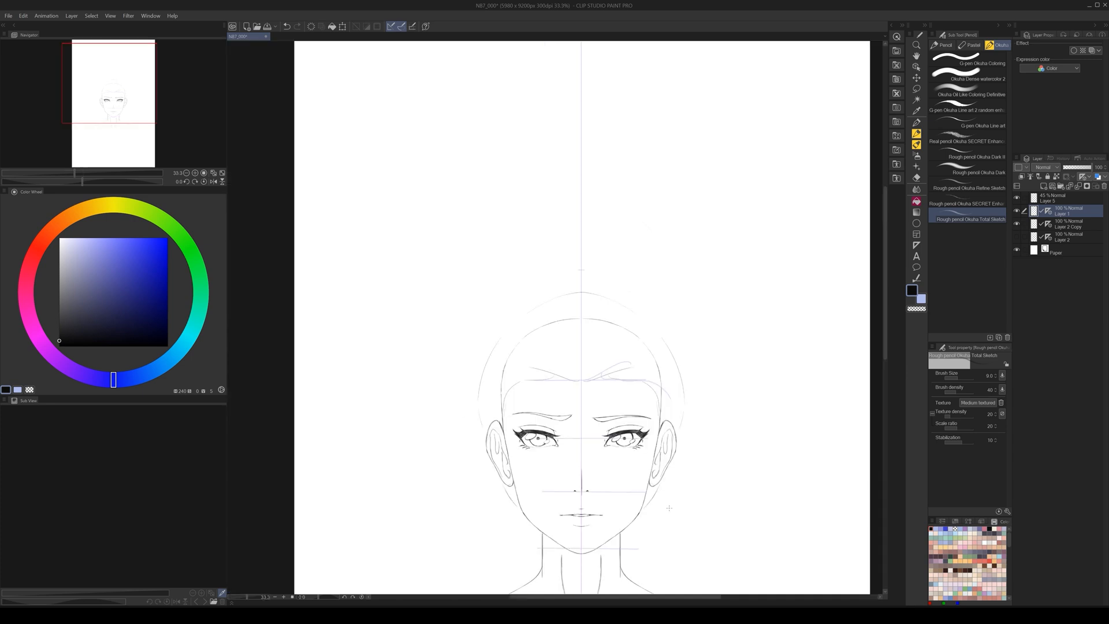
{"action": "left_click_drag", "start_coordinate": [681, 474], "coordinate": [671, 398]}
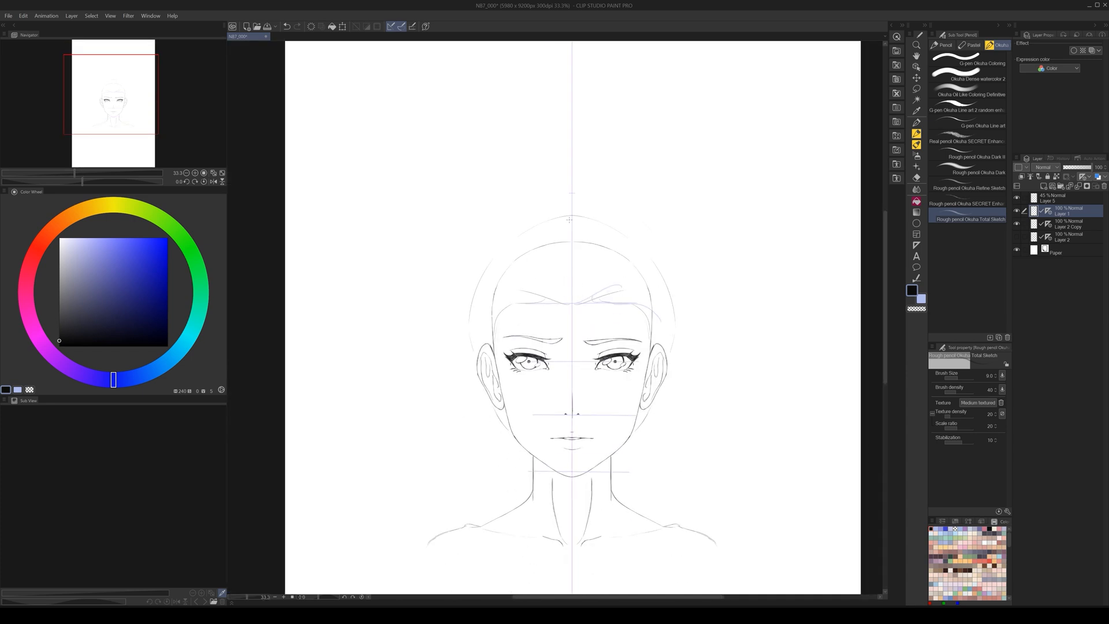
- Connect and darken the outer hair contour on Layer 1, from the crown down the sides to below the ears
{"action": "scroll", "coordinate": [569, 220], "scroll_direction": "up", "scroll_amount": 1}
{"action": "left_click_drag", "start_coordinate": [557, 215], "coordinate": [480, 257]}
{"action": "mouse_move", "coordinate": [476, 261]}
{"action": "left_mouse_down"}
{"action": "mouse_move", "coordinate": [440, 308]}
{"action": "mouse_move", "coordinate": [422, 398]}
{"action": "left_mouse_up"}
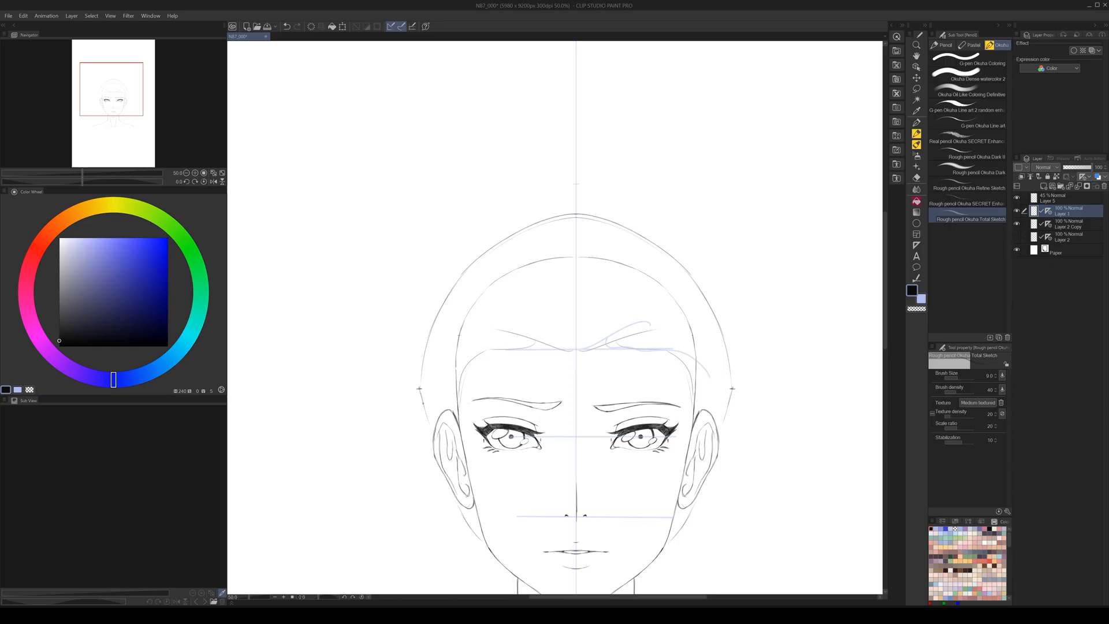
{"action": "left_click_drag", "start_coordinate": [458, 507], "coordinate": [479, 538]}
{"action": "mouse_move", "coordinate": [420, 388]}
{"action": "left_mouse_down"}
{"action": "mouse_move", "coordinate": [436, 324]}
{"action": "mouse_move", "coordinate": [496, 244]}
{"action": "mouse_move", "coordinate": [563, 218]}
{"action": "left_mouse_up"}
{"action": "scroll", "coordinate": [687, 384], "scroll_direction": "down", "scroll_amount": 3}
{"action": "scroll", "coordinate": [687, 384], "scroll_direction": "up", "scroll_amount": 2}
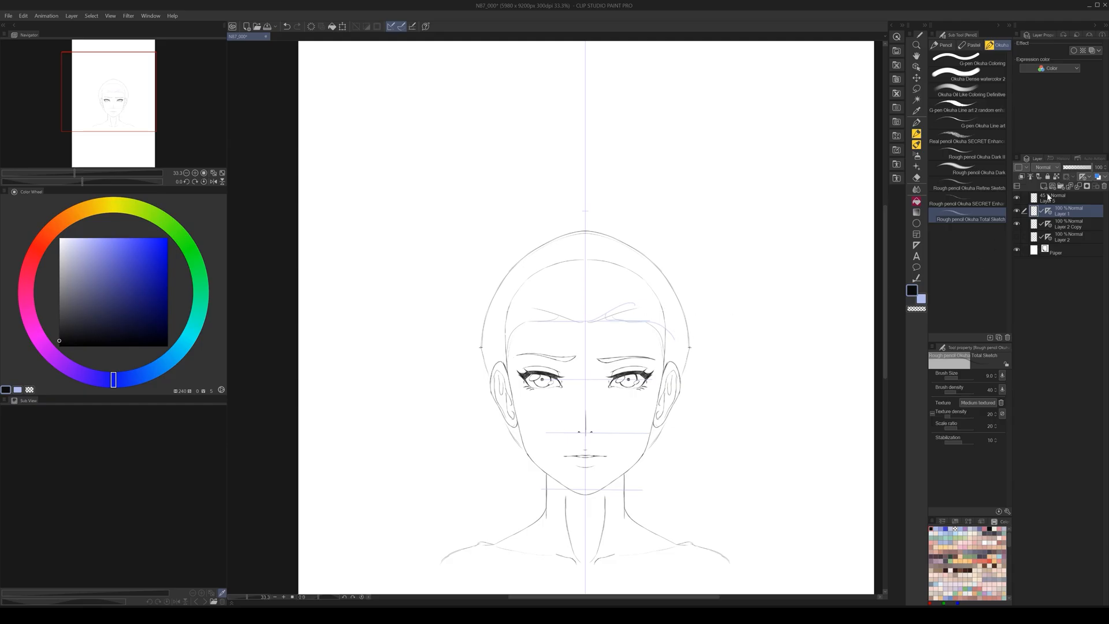
- Turn on the blue layer colour for Layer 1 and lower its opacity to 47%
{"action": "left_click", "coordinate": [1098, 178]}
{"action": "left_click_drag", "start_coordinate": [1090, 167], "coordinate": [1076, 167]}
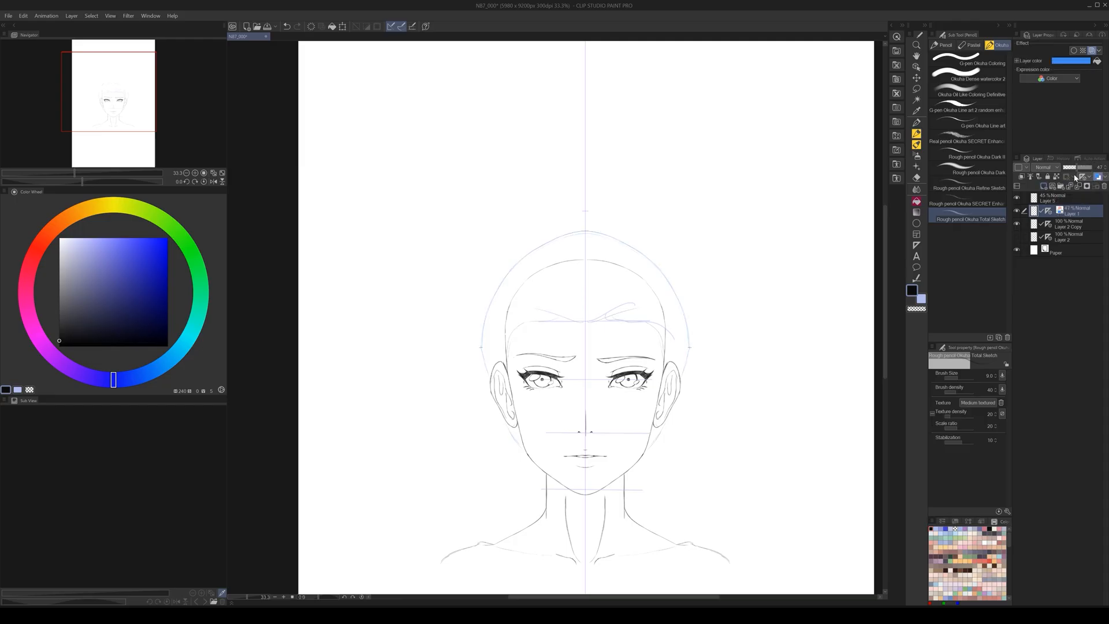
- Duplicate Layer 2 Copy and hide the original beneath the duplicate
{"action": "left_click", "coordinate": [1043, 186]}
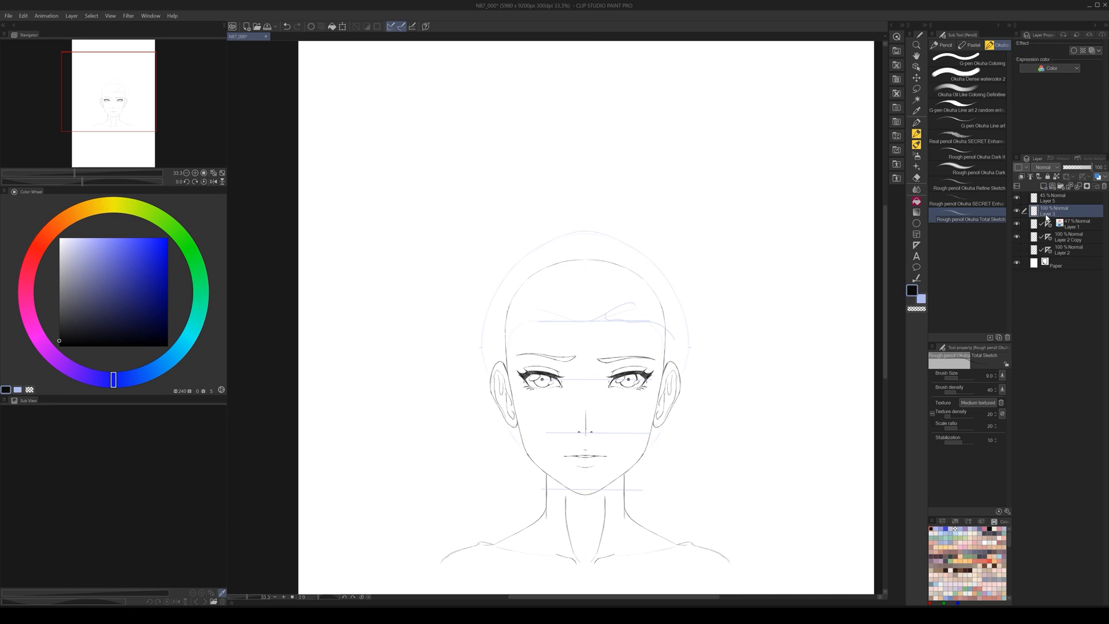
{"action": "left_click", "coordinate": [1104, 187]}
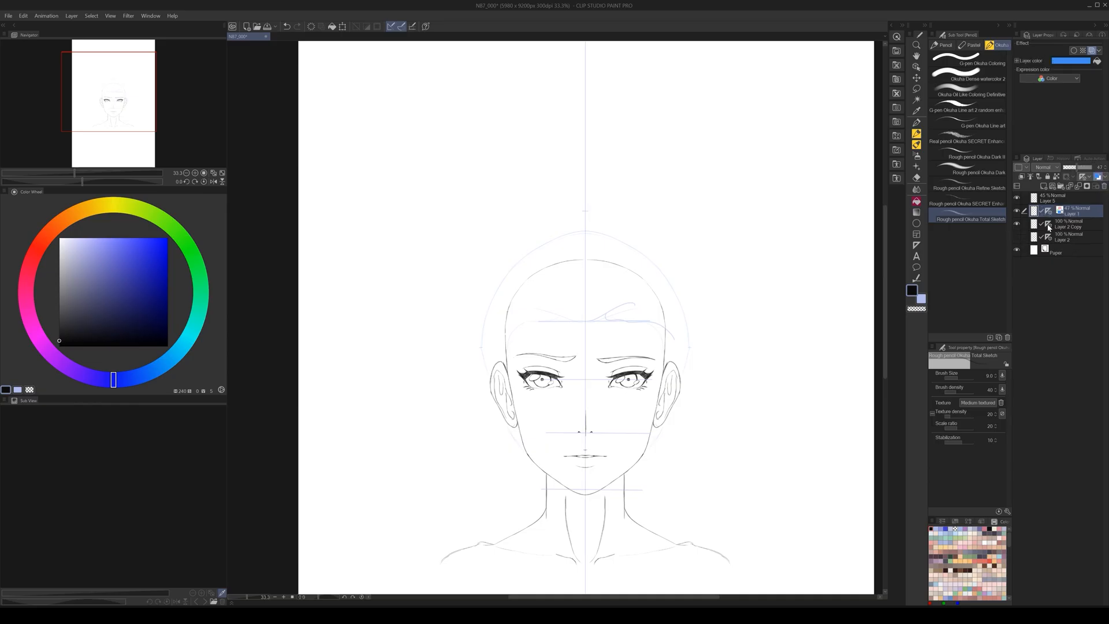
{"action": "left_click", "coordinate": [1050, 227]}
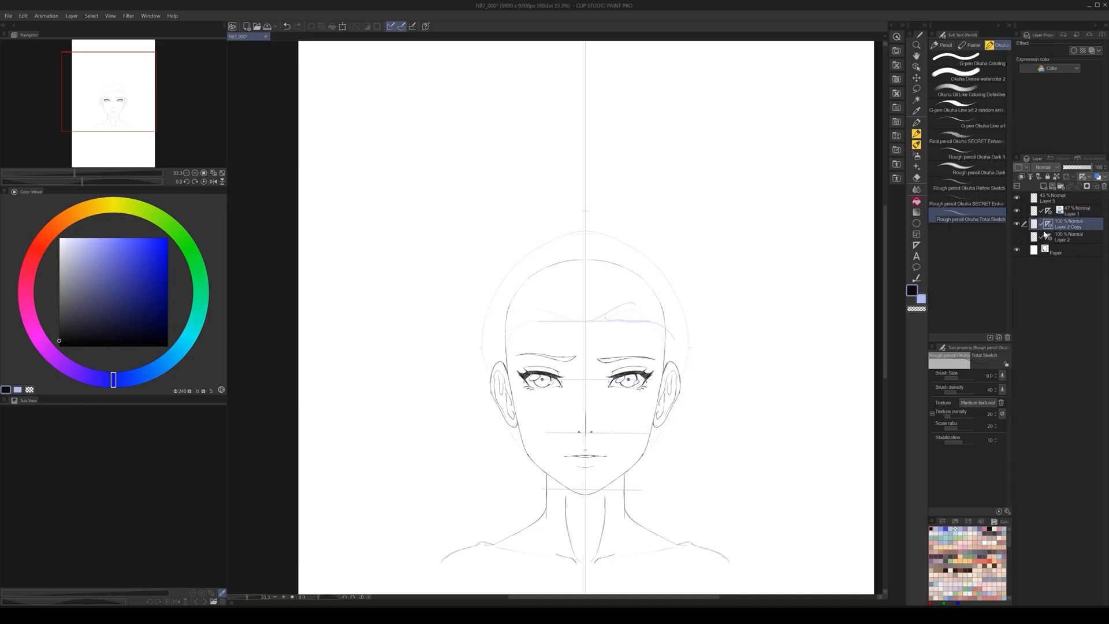
{"action": "key", "text": "ctrl+c"}
{"action": "key", "text": "ctrl+v"}
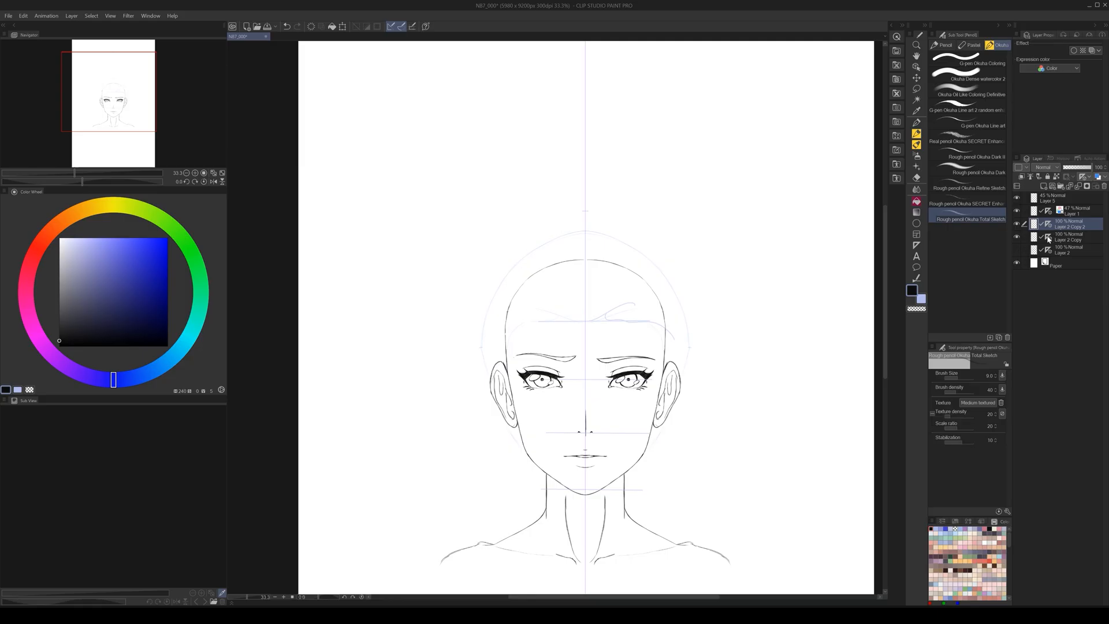
{"action": "left_click", "coordinate": [1017, 237]}
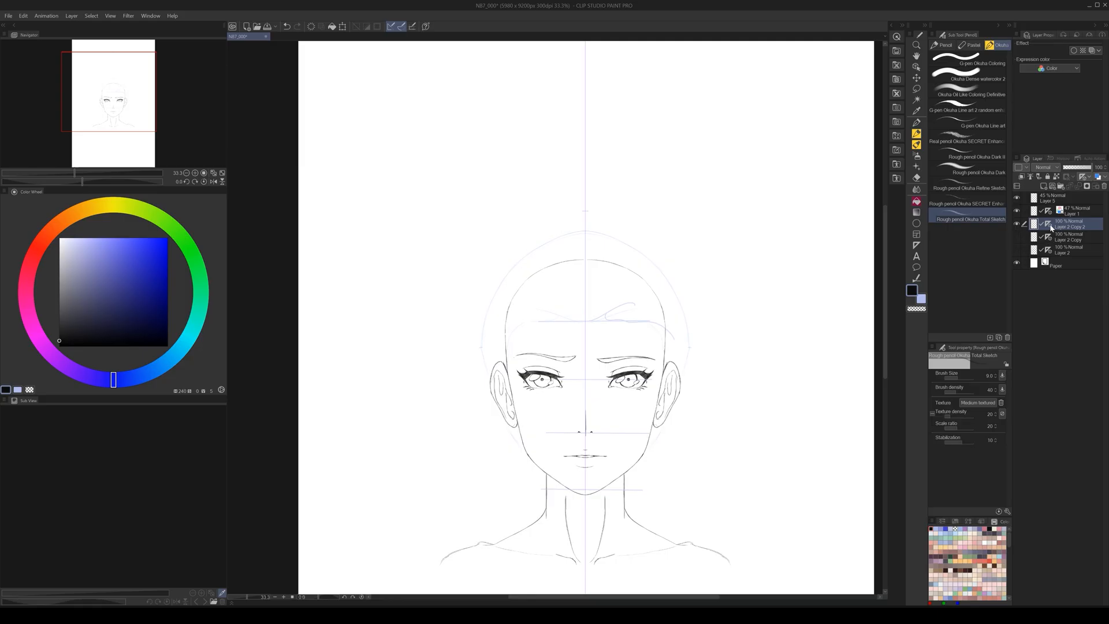
- Turn off the symmetry ruler for Layer 2 Copy 2, test a stroke on the crown and undo it
{"action": "left_click", "coordinate": [1048, 224]}
{"action": "scroll", "coordinate": [527, 250], "scroll_direction": "up", "scroll_amount": 2}
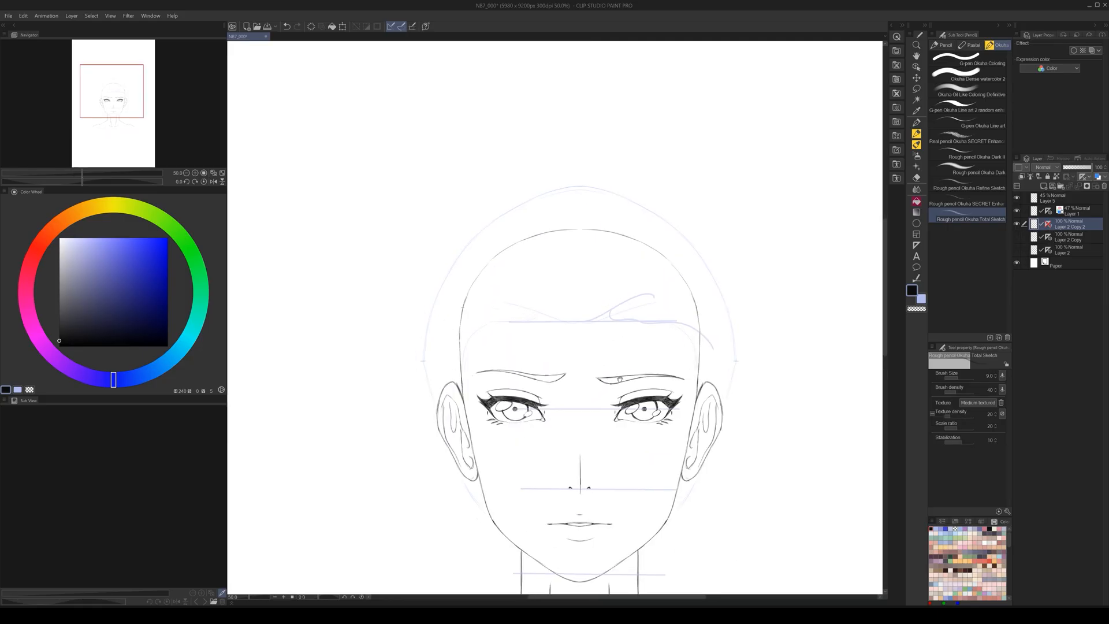
{"action": "left_click_drag", "start_coordinate": [512, 242], "coordinate": [594, 223]}
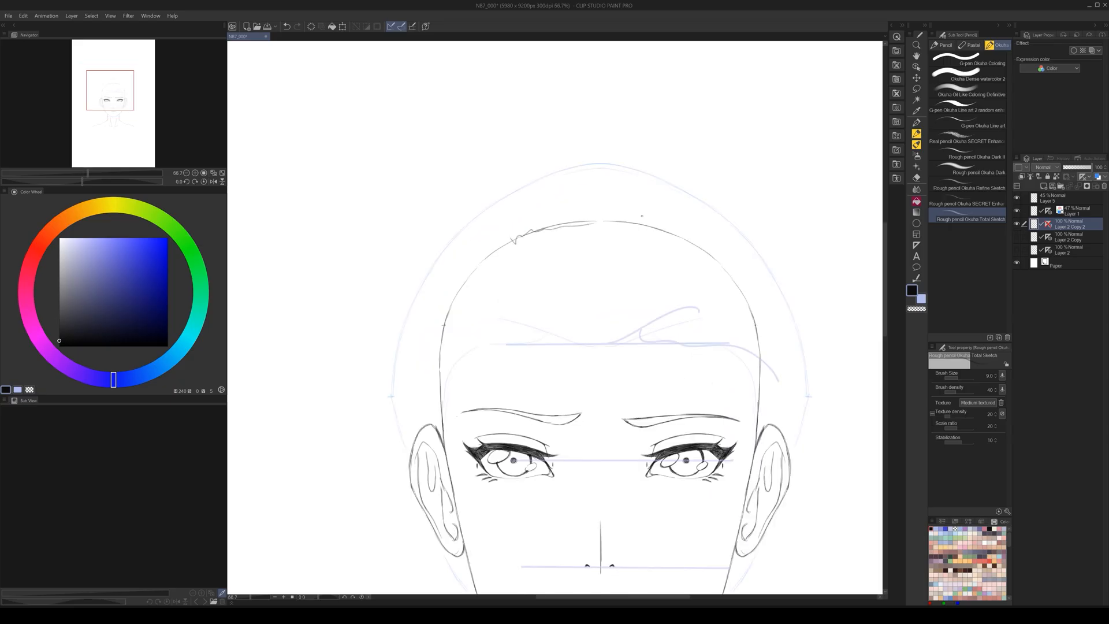
{"action": "key", "text": "ctrl+z"}
{"action": "mouse_move", "coordinate": [631, 384]}
{"action": "left_mouse_down"}
{"action": "mouse_move", "coordinate": [623, 392]}
{"action": "mouse_move", "coordinate": [606, 376]}
{"action": "left_mouse_up"}
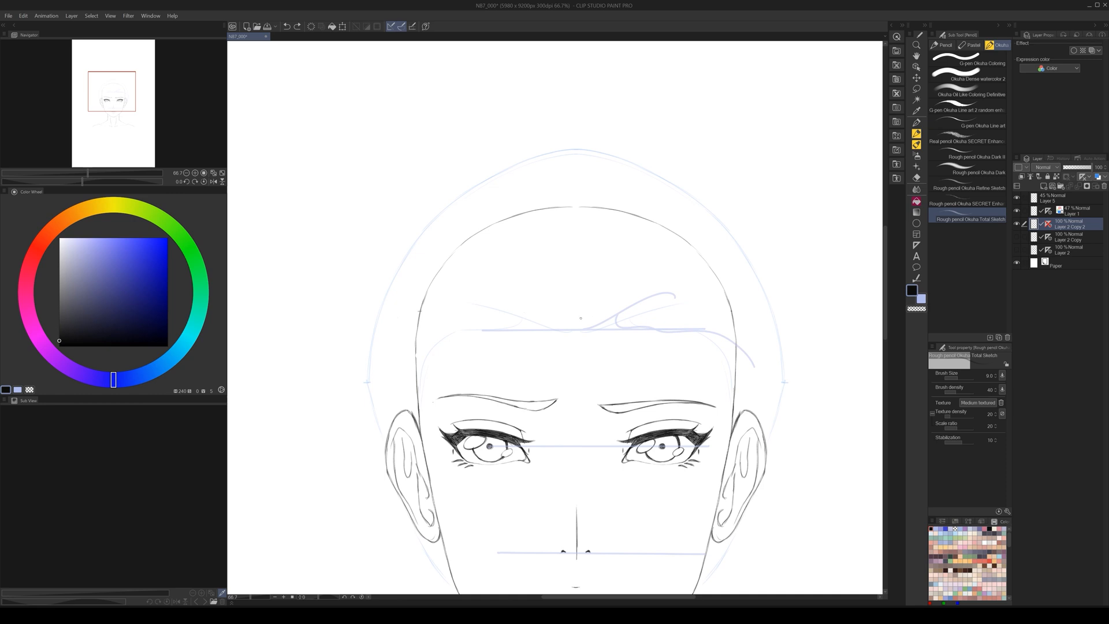
- On Layer 2 Copy 2, draw the central hair parting down the forehead and curve the hairline toward the right temple
{"action": "left_click_drag", "start_coordinate": [576, 317], "coordinate": [598, 328]}
{"action": "left_click_drag", "start_coordinate": [572, 224], "coordinate": [572, 301]}
{"action": "mouse_move", "coordinate": [603, 328]}
{"action": "left_mouse_down"}
{"action": "mouse_move", "coordinate": [667, 333]}
{"action": "mouse_move", "coordinate": [595, 300]}
{"action": "mouse_move", "coordinate": [644, 349]}
{"action": "mouse_move", "coordinate": [648, 386]}
{"action": "left_mouse_up"}
{"action": "left_click_drag", "start_coordinate": [497, 282], "coordinate": [620, 269]}
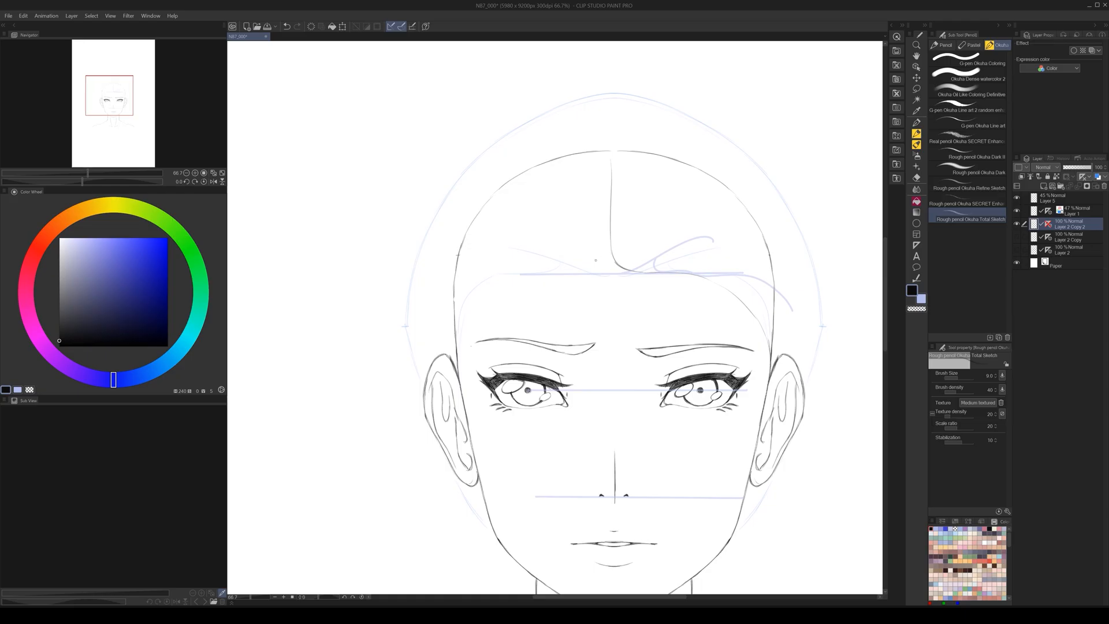
- Draw the left hairline from the parting down to the temple, with short crossing strands above the ear
{"action": "left_click_drag", "start_coordinate": [598, 259], "coordinate": [488, 296]}
{"action": "mouse_move", "coordinate": [553, 269]}
{"action": "left_mouse_down"}
{"action": "mouse_move", "coordinate": [508, 286]}
{"action": "mouse_move", "coordinate": [465, 328]}
{"action": "mouse_move", "coordinate": [455, 372]}
{"action": "left_mouse_up"}
{"action": "left_click_drag", "start_coordinate": [503, 330], "coordinate": [514, 343]}
{"action": "mouse_move", "coordinate": [503, 300]}
{"action": "left_mouse_down"}
{"action": "mouse_move", "coordinate": [438, 351]}
{"action": "mouse_move", "coordinate": [486, 321]}
{"action": "mouse_move", "coordinate": [461, 359]}
{"action": "left_mouse_up"}
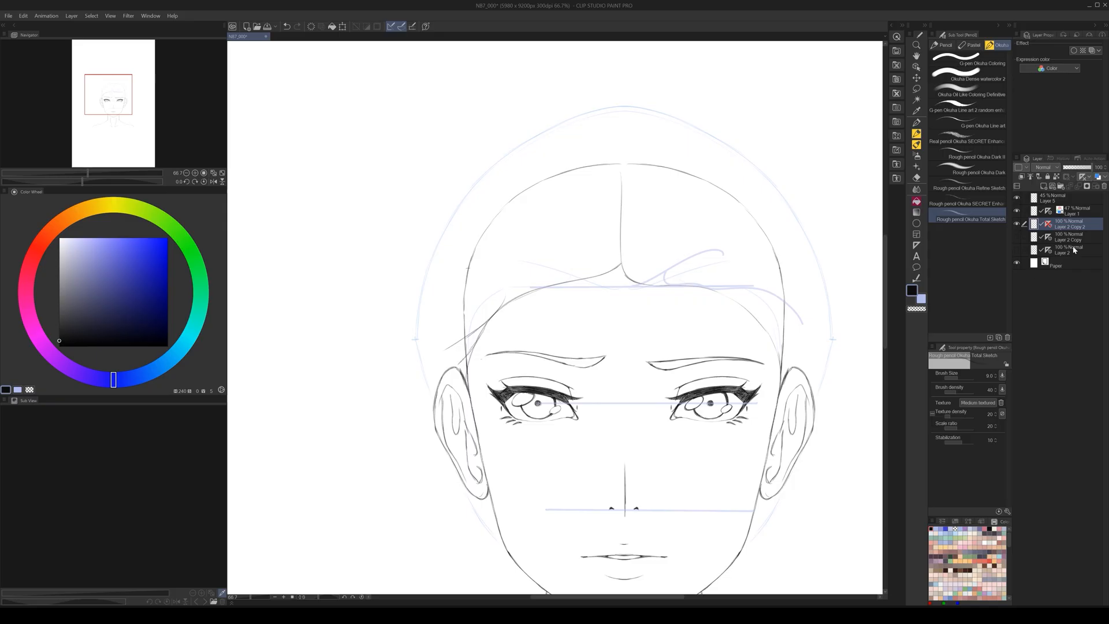
- Lower Layer 1's opacity to 15%, hide Layer 5 and make Layer 2 Copy 2 active again
{"action": "left_click", "coordinate": [1089, 215]}
{"action": "left_click_drag", "start_coordinate": [1069, 170], "coordinate": [1066, 171]}
{"action": "left_click", "coordinate": [1017, 198]}
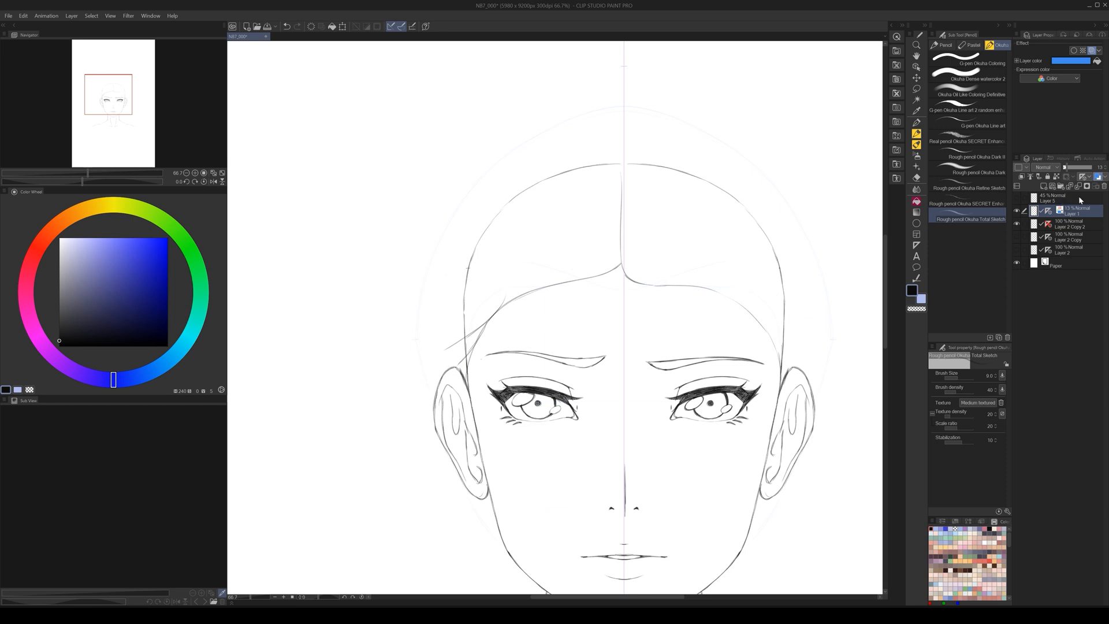
{"action": "left_click_drag", "start_coordinate": [1066, 170], "coordinate": [1068, 170]}
{"action": "left_click", "coordinate": [1035, 227]}
{"action": "left_click_drag", "start_coordinate": [595, 369], "coordinate": [594, 370]}
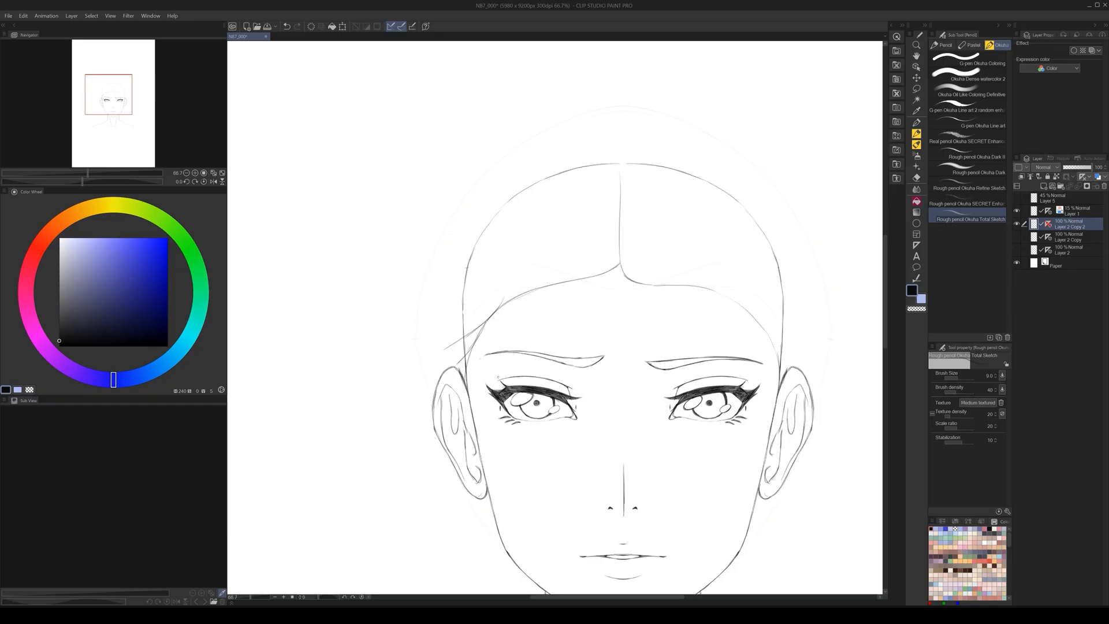
- Sketch the hair contour beside the left ear and loose strands behind and below it
{"action": "scroll", "coordinate": [498, 376], "scroll_direction": "down", "scroll_amount": 2}
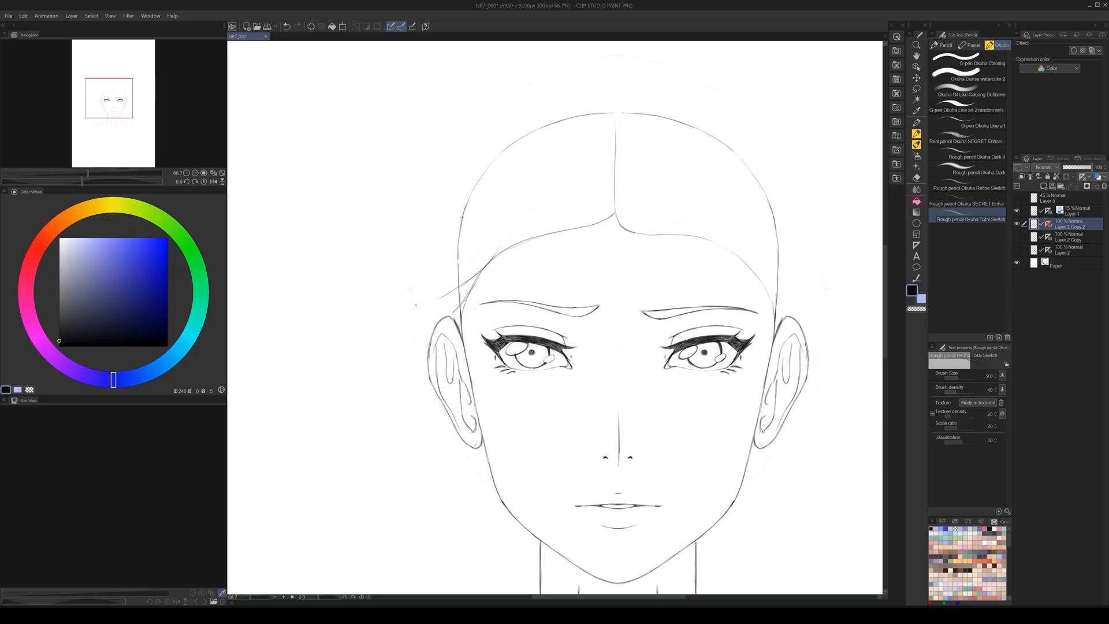
{"action": "left_click_drag", "start_coordinate": [413, 296], "coordinate": [433, 350]}
{"action": "scroll", "coordinate": [445, 354], "scroll_direction": "down", "scroll_amount": 3}
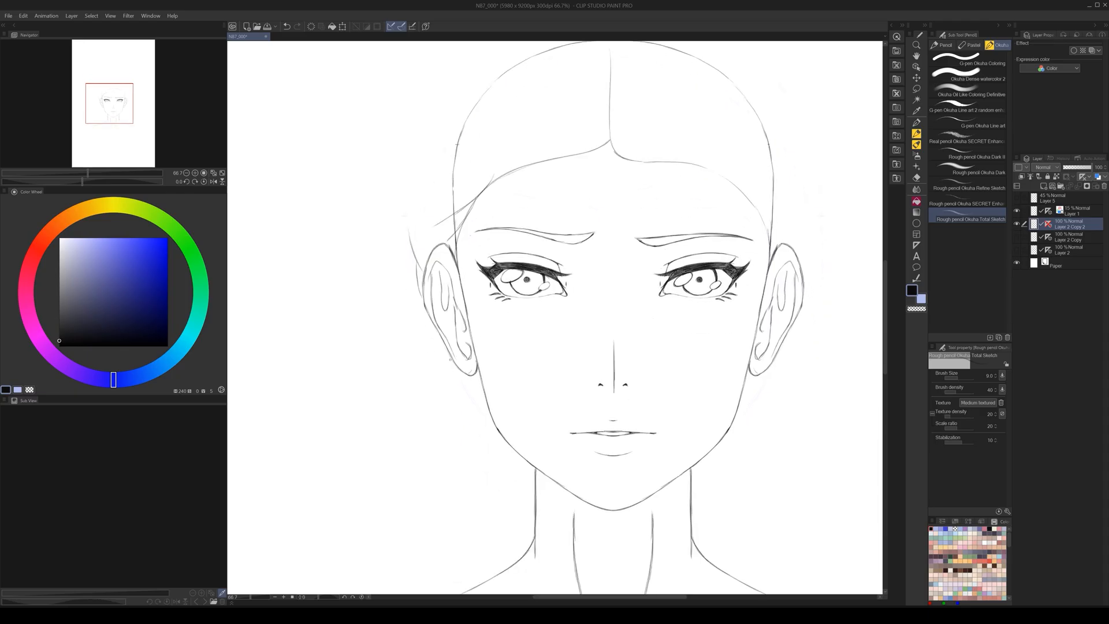
{"action": "left_click_drag", "start_coordinate": [439, 344], "coordinate": [462, 420]}
{"action": "mouse_move", "coordinate": [443, 352]}
{"action": "left_mouse_down"}
{"action": "mouse_move", "coordinate": [448, 395]}
{"action": "mouse_move", "coordinate": [474, 387]}
{"action": "mouse_move", "coordinate": [482, 411]}
{"action": "mouse_move", "coordinate": [471, 399]}
{"action": "left_mouse_up"}
{"action": "scroll", "coordinate": [643, 440], "scroll_direction": "down", "scroll_amount": 3}
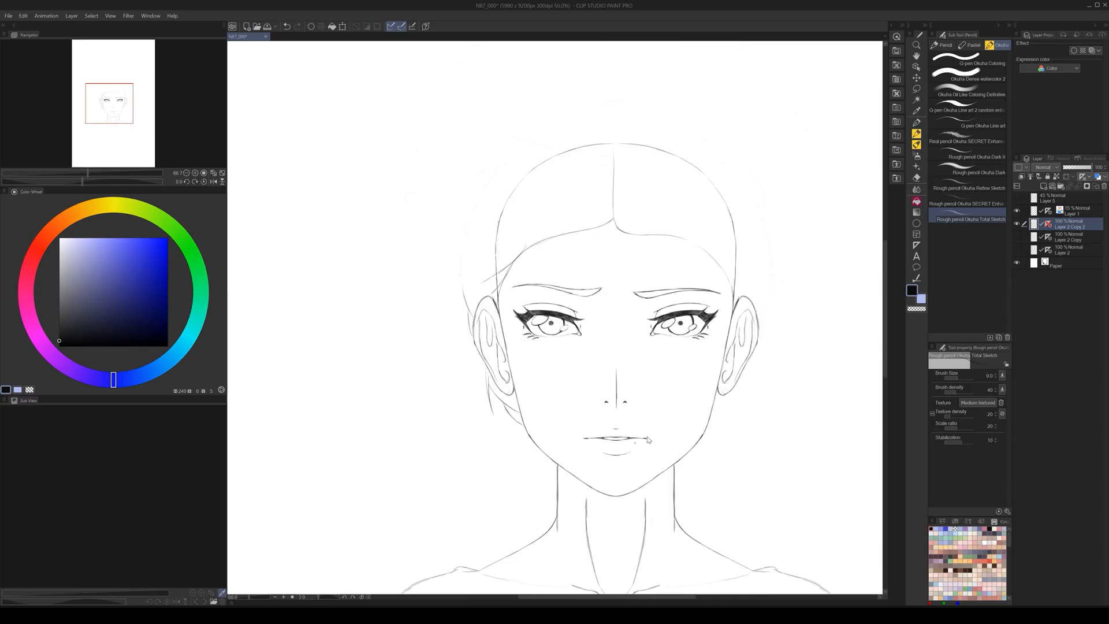
- Sketch short hair strands behind and below the right ear
{"action": "scroll", "coordinate": [701, 440], "scroll_direction": "up", "scroll_amount": 3}
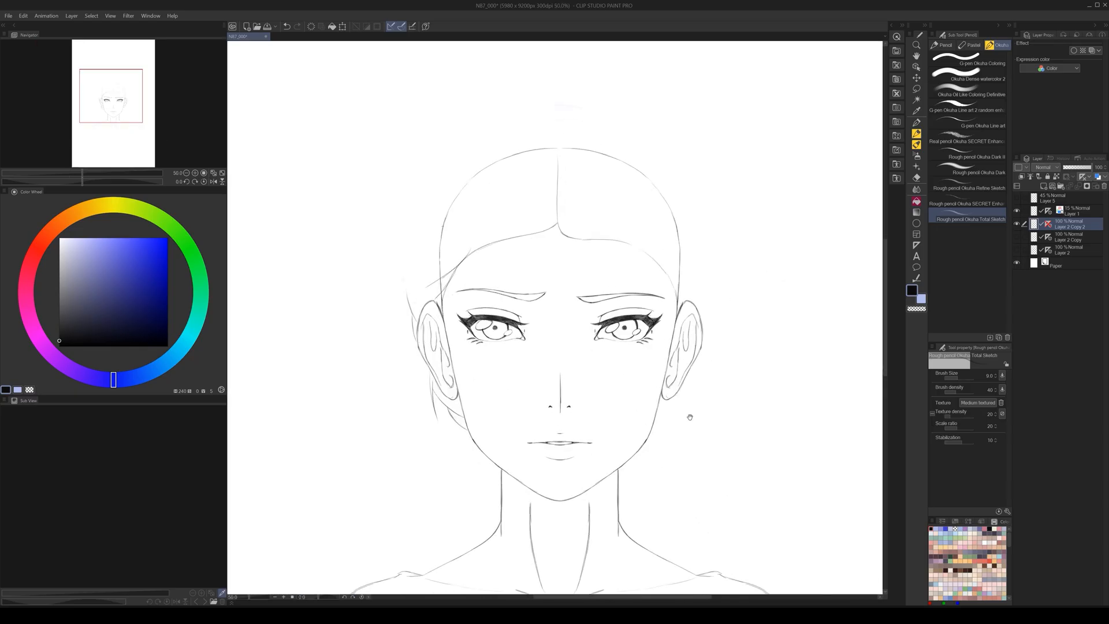
{"action": "left_click_drag", "start_coordinate": [682, 377], "coordinate": [666, 405]}
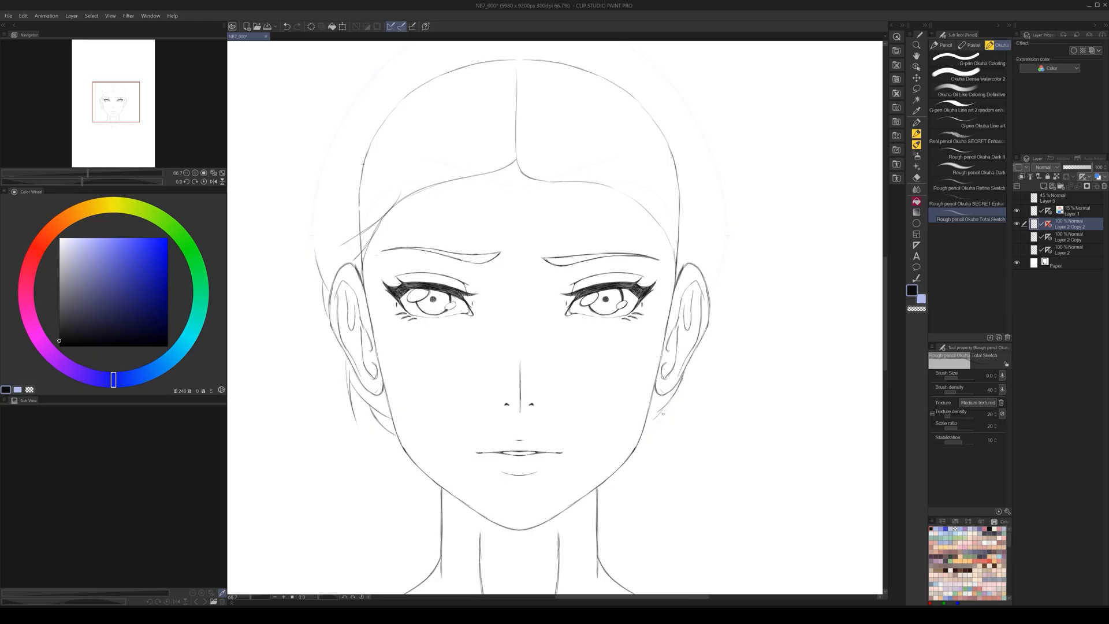
{"action": "mouse_move", "coordinate": [669, 402]}
{"action": "left_mouse_down"}
{"action": "mouse_move", "coordinate": [643, 435]}
{"action": "mouse_move", "coordinate": [659, 419]}
{"action": "left_mouse_up"}
{"action": "scroll", "coordinate": [685, 421], "scroll_direction": "down", "scroll_amount": 3}
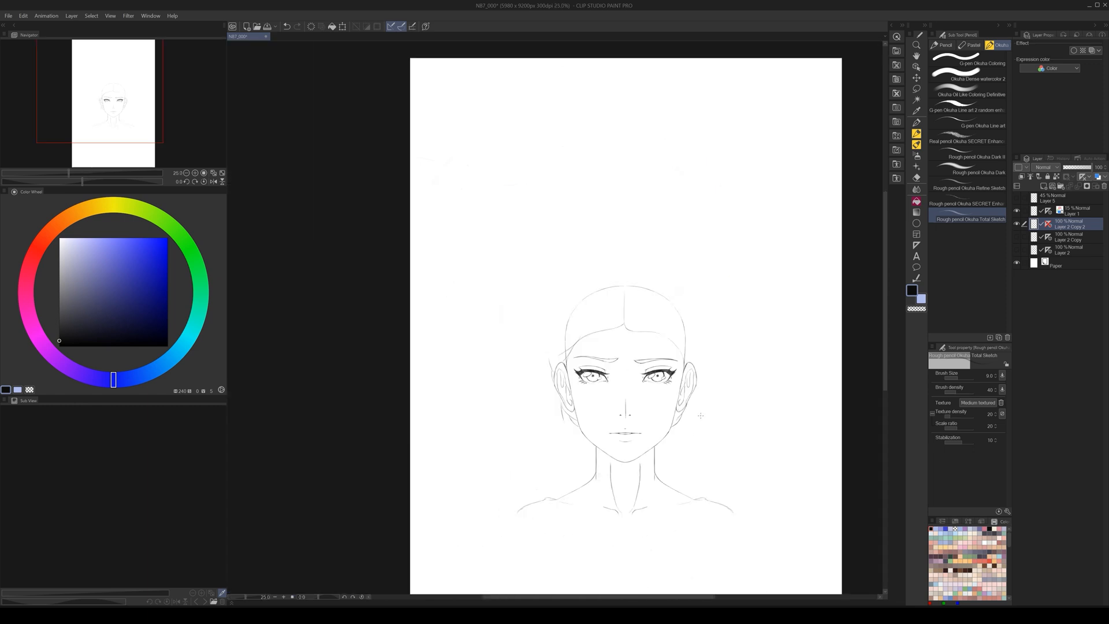
- Draw the outer hair contour from the crown down the left side and along the upper right side
{"action": "scroll", "coordinate": [653, 330], "scroll_direction": "up", "scroll_amount": 2}
{"action": "left_click_drag", "start_coordinate": [548, 310], "coordinate": [548, 336]}
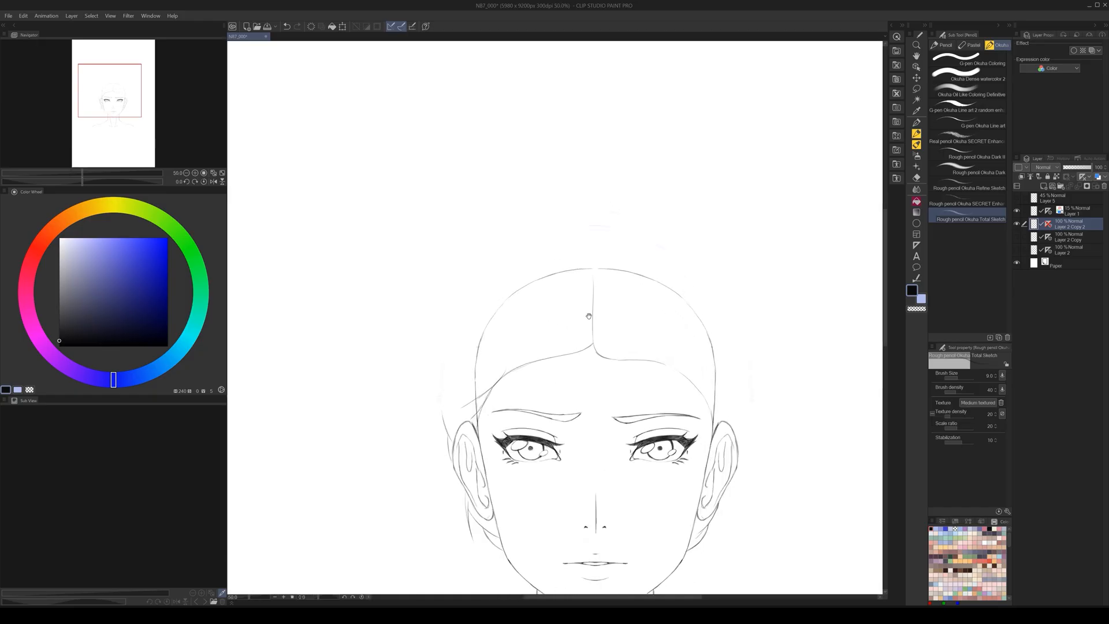
{"action": "mouse_move", "coordinate": [591, 225]}
{"action": "left_mouse_down"}
{"action": "mouse_move", "coordinate": [512, 261]}
{"action": "mouse_move", "coordinate": [533, 242]}
{"action": "mouse_move", "coordinate": [467, 305]}
{"action": "left_mouse_up"}
{"action": "left_click_drag", "start_coordinate": [450, 346], "coordinate": [441, 395]}
{"action": "left_click_drag", "start_coordinate": [691, 289], "coordinate": [658, 296]}
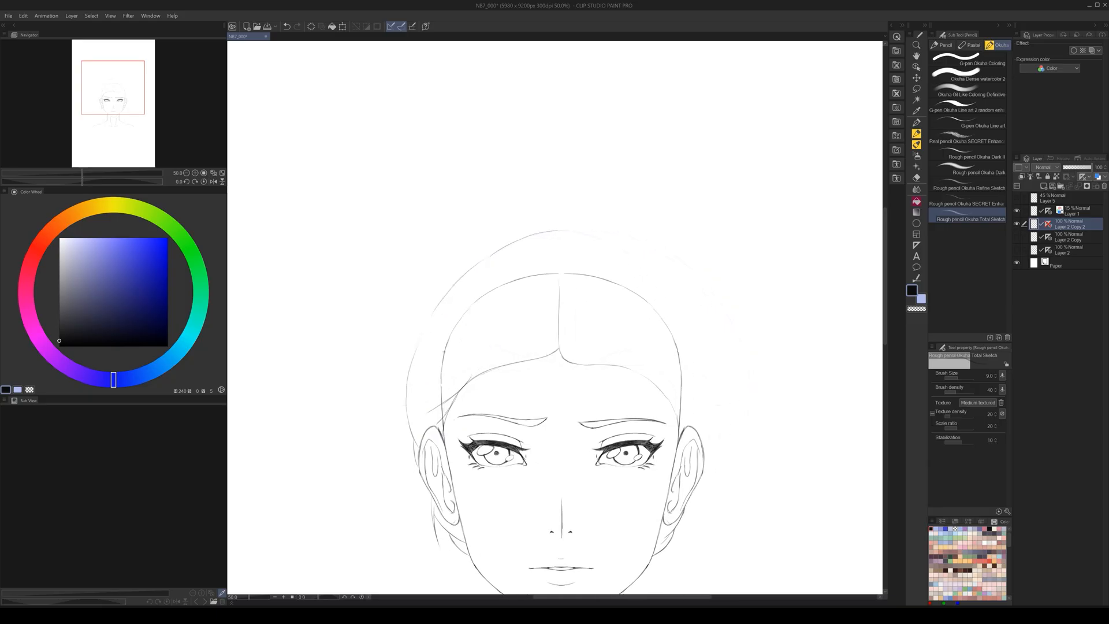
{"action": "mouse_move", "coordinate": [654, 268]}
{"action": "left_mouse_down"}
{"action": "mouse_move", "coordinate": [694, 287]}
{"action": "mouse_move", "coordinate": [655, 224]}
{"action": "mouse_move", "coordinate": [683, 309]}
{"action": "left_mouse_up"}
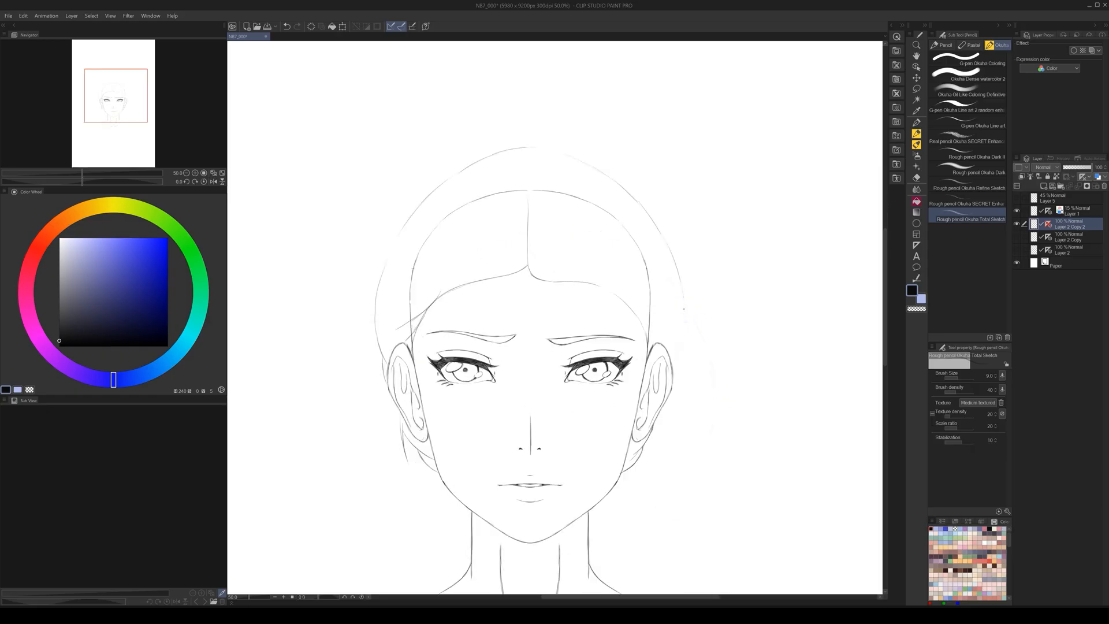
- Strengthen the outer hair contour around the crown and check the whole head at a reduced size
{"action": "scroll", "coordinate": [642, 413], "scroll_direction": "down", "scroll_amount": 2}
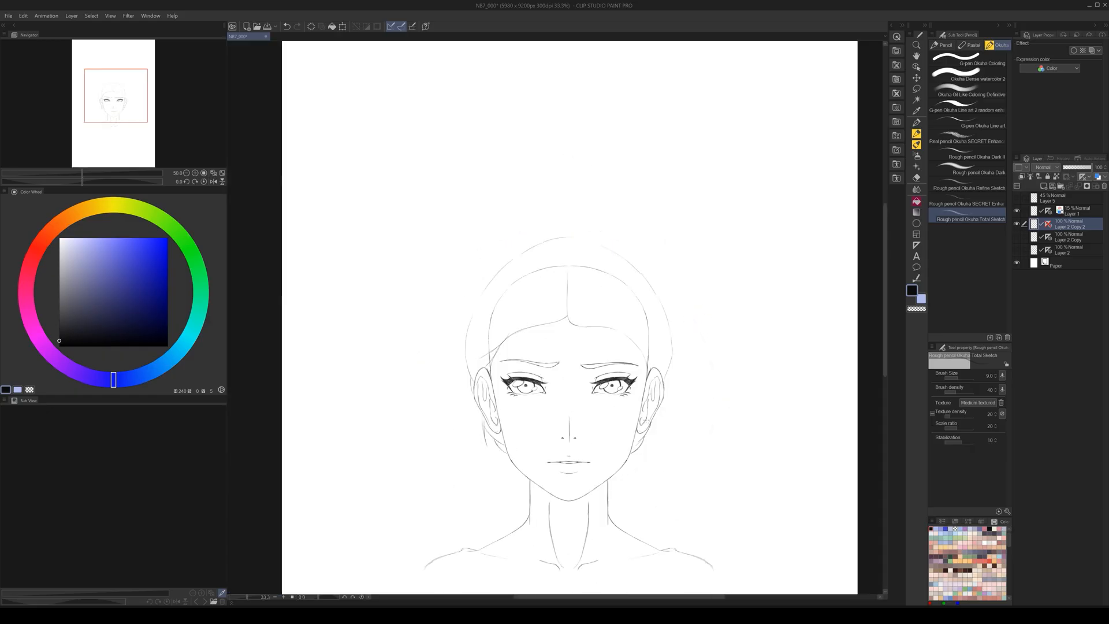
{"action": "scroll", "coordinate": [593, 313], "scroll_direction": "up", "scroll_amount": 1}
{"action": "left_click_drag", "start_coordinate": [576, 322], "coordinate": [612, 301]}
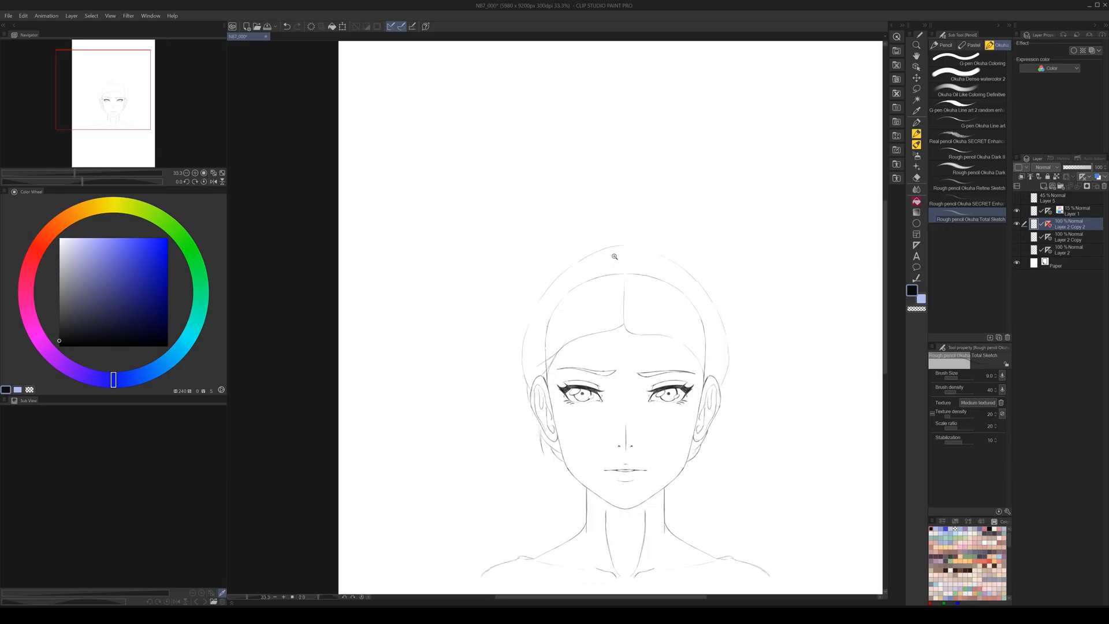
{"action": "scroll", "coordinate": [614, 254], "scroll_direction": "up", "scroll_amount": 1}
{"action": "mouse_move", "coordinate": [628, 239]}
{"action": "left_mouse_down"}
{"action": "mouse_move", "coordinate": [580, 241]}
{"action": "mouse_move", "coordinate": [453, 434]}
{"action": "mouse_move", "coordinate": [487, 490]}
{"action": "left_mouse_up"}
{"action": "scroll", "coordinate": [653, 446], "scroll_direction": "down", "scroll_amount": 4}
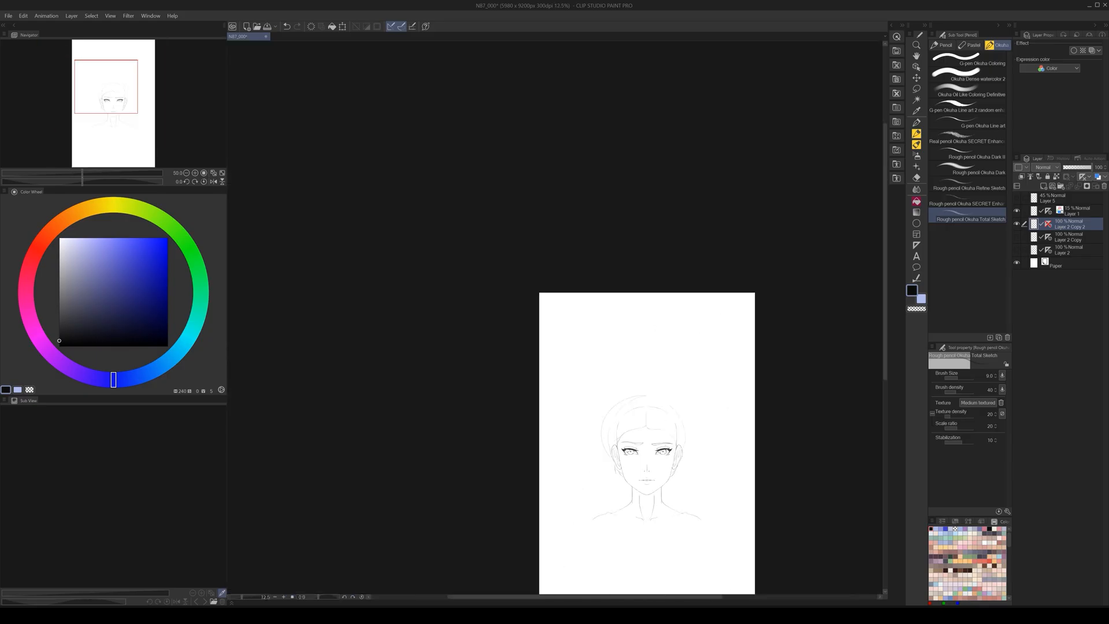
- Check the hair outline in a horizontally mirrored view, restore the normal orientation and undo the last stroke
{"action": "key", "text": "h"}
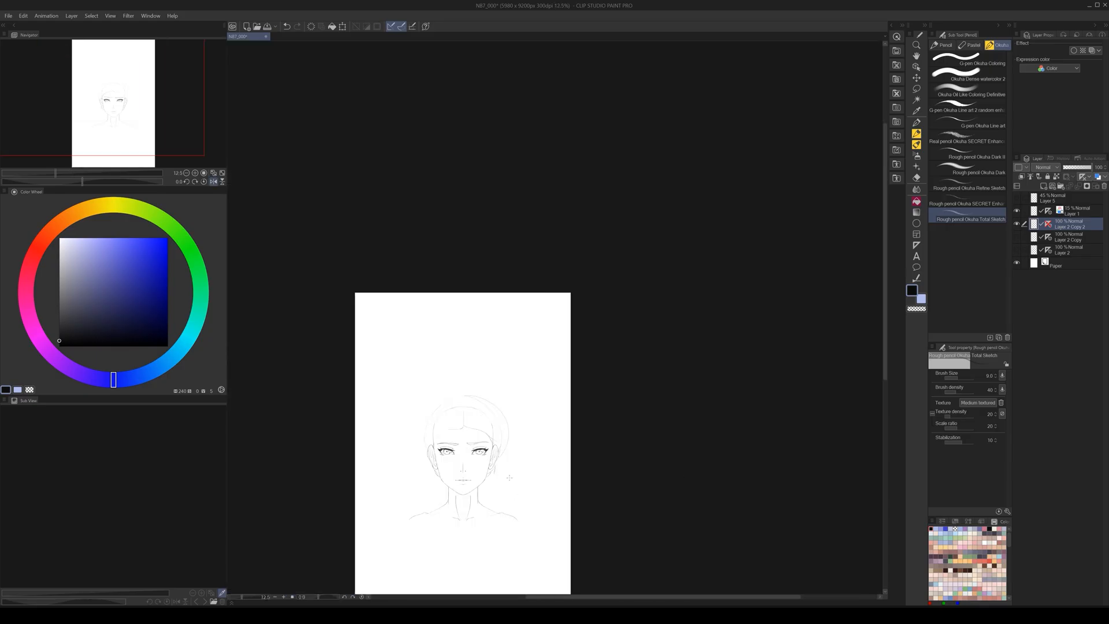
{"action": "left_click_drag", "start_coordinate": [533, 468], "coordinate": [594, 428]}
{"action": "key", "text": "h"}
{"action": "scroll", "coordinate": [584, 367], "scroll_direction": "up", "scroll_amount": 4}
{"action": "left_click", "coordinate": [287, 27]}
- Sketch curved hair strands sweeping from the parting and crown down the left side of the head
{"action": "left_click_drag", "start_coordinate": [595, 355], "coordinate": [599, 296]}
{"action": "scroll", "coordinate": [598, 297], "scroll_direction": "up", "scroll_amount": 1}
{"action": "left_click_drag", "start_coordinate": [682, 358], "coordinate": [679, 323]}
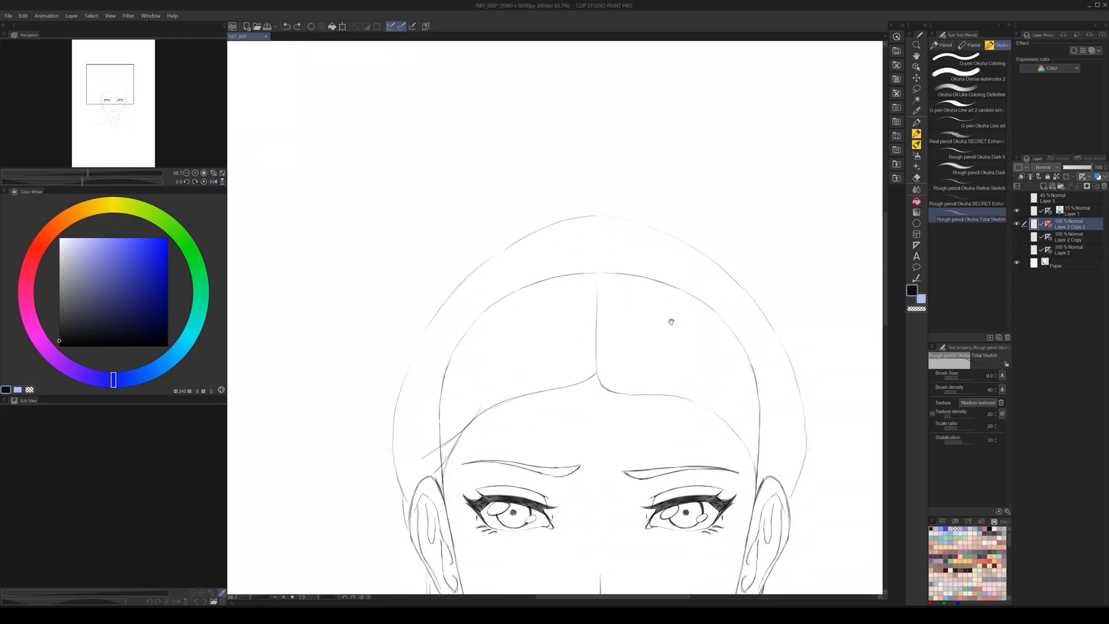
{"action": "left_click_drag", "start_coordinate": [587, 342], "coordinate": [589, 330]}
{"action": "mouse_move", "coordinate": [574, 366]}
{"action": "left_mouse_down"}
{"action": "mouse_move", "coordinate": [604, 352]}
{"action": "mouse_move", "coordinate": [624, 319]}
{"action": "left_mouse_up"}
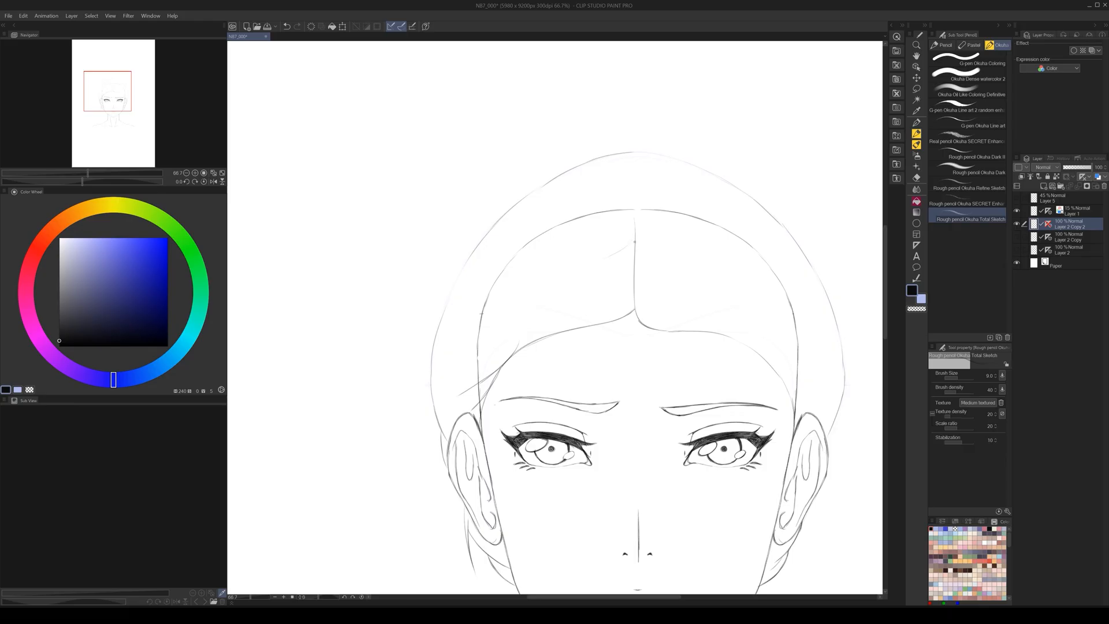
{"action": "left_click_drag", "start_coordinate": [614, 254], "coordinate": [422, 370]}
{"action": "left_click_drag", "start_coordinate": [644, 265], "coordinate": [491, 358]}
{"action": "left_click_drag", "start_coordinate": [579, 297], "coordinate": [619, 331]}
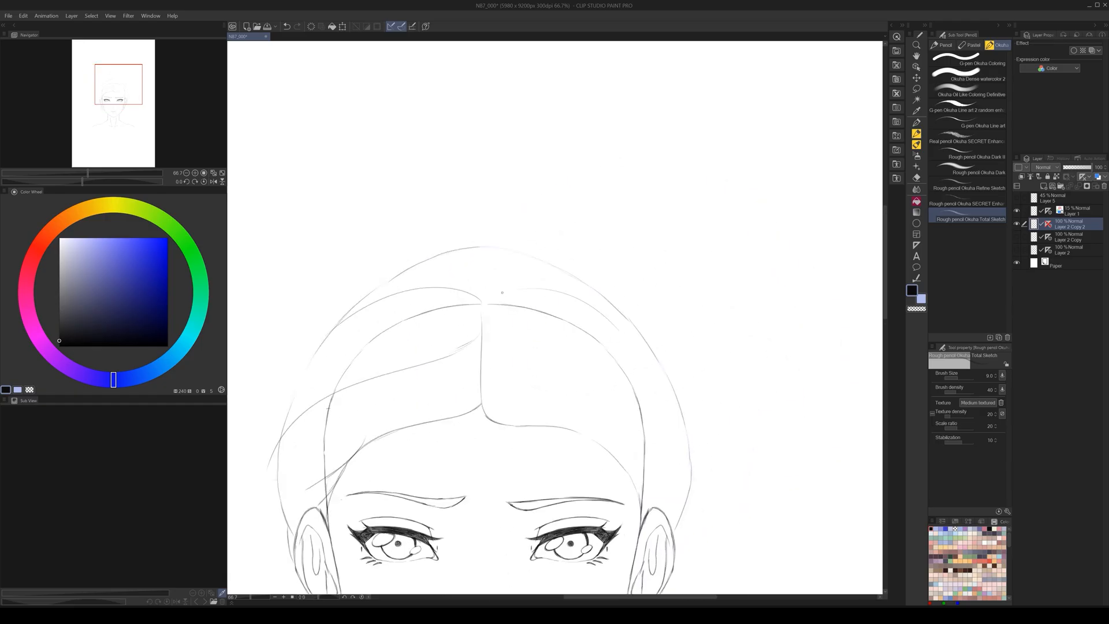
- Sketch a curved strand over the right crown and another from the parting across to the right side
{"action": "left_click_drag", "start_coordinate": [495, 291], "coordinate": [626, 322]}
{"action": "left_click_drag", "start_coordinate": [644, 253], "coordinate": [610, 130]}
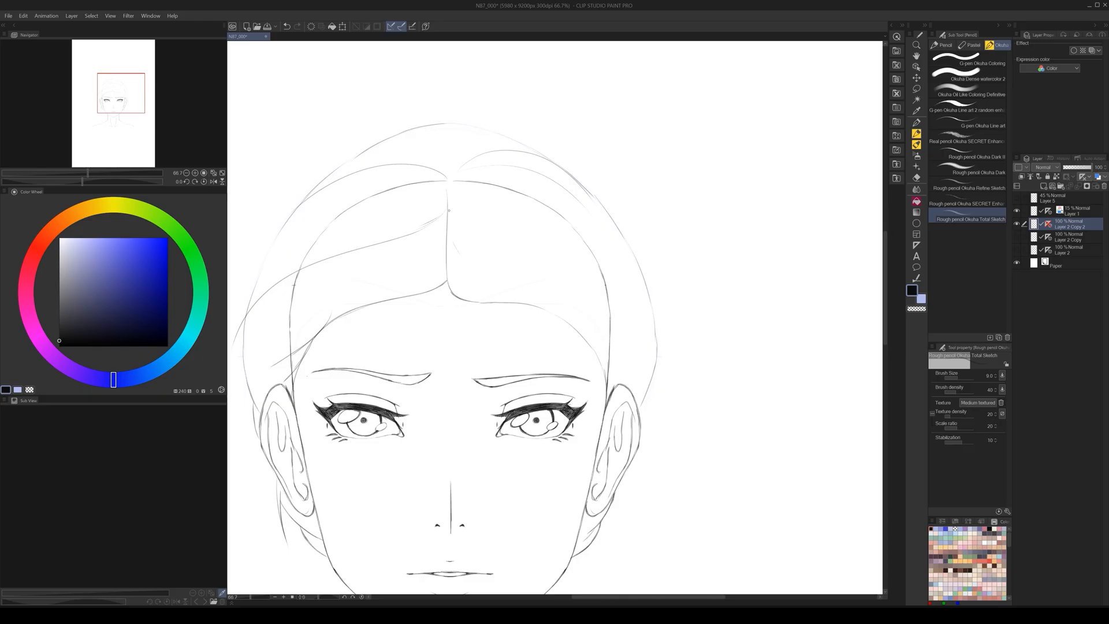
{"action": "mouse_move", "coordinate": [447, 191]}
{"action": "left_mouse_down"}
{"action": "mouse_move", "coordinate": [447, 262]}
{"action": "mouse_move", "coordinate": [465, 295]}
{"action": "mouse_move", "coordinate": [445, 277]}
{"action": "mouse_move", "coordinate": [457, 223]}
{"action": "mouse_move", "coordinate": [479, 250]}
{"action": "mouse_move", "coordinate": [593, 268]}
{"action": "mouse_move", "coordinate": [552, 257]}
{"action": "mouse_move", "coordinate": [623, 315]}
{"action": "mouse_move", "coordinate": [626, 364]}
{"action": "left_mouse_up"}
{"action": "left_click_drag", "start_coordinate": [625, 324], "coordinate": [642, 386]}
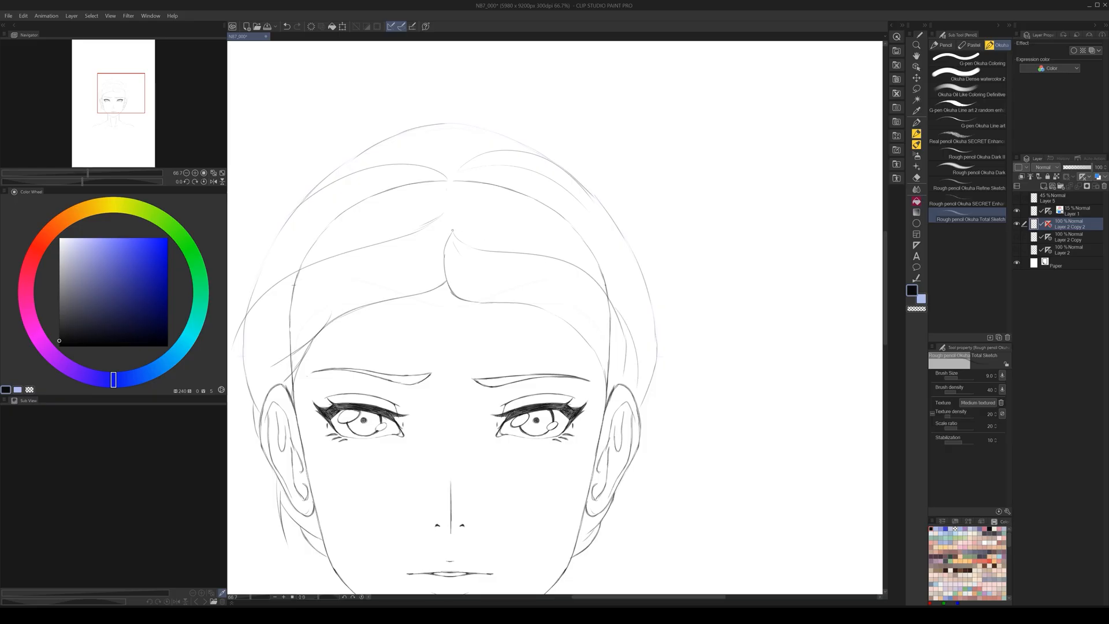
- Add layered strands along the right outer hair and hairline, and darken the overlapping lines at the right temple
{"action": "mouse_move", "coordinate": [518, 191]}
{"action": "left_mouse_down"}
{"action": "mouse_move", "coordinate": [649, 308]}
{"action": "mouse_move", "coordinate": [656, 356]}
{"action": "left_mouse_up"}
{"action": "mouse_move", "coordinate": [445, 279]}
{"action": "left_mouse_down"}
{"action": "mouse_move", "coordinate": [468, 299]}
{"action": "mouse_move", "coordinate": [644, 359]}
{"action": "mouse_move", "coordinate": [645, 386]}
{"action": "left_mouse_up"}
{"action": "mouse_move", "coordinate": [579, 323]}
{"action": "left_mouse_down"}
{"action": "mouse_move", "coordinate": [629, 390]}
{"action": "mouse_move", "coordinate": [606, 386]}
{"action": "left_mouse_up"}
{"action": "left_click_drag", "start_coordinate": [580, 328], "coordinate": [614, 379]}
{"action": "mouse_move", "coordinate": [581, 328]}
{"action": "left_mouse_down"}
{"action": "mouse_move", "coordinate": [596, 356]}
{"action": "mouse_move", "coordinate": [586, 343]}
{"action": "left_mouse_up"}
{"action": "left_click_drag", "start_coordinate": [586, 342], "coordinate": [597, 360]}
{"action": "left_click_drag", "start_coordinate": [601, 284], "coordinate": [646, 370]}
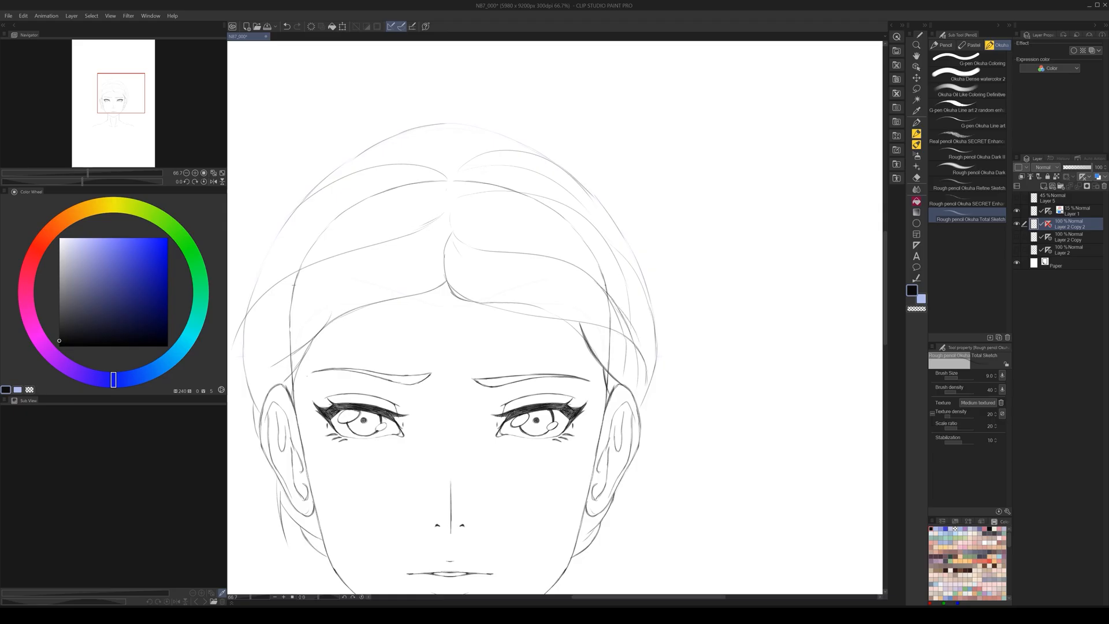
- Sketch the lower edge of the left fringe lock, sweeping from the centre parting down toward the ear
{"action": "left_click_drag", "start_coordinate": [554, 346], "coordinate": [604, 345]}
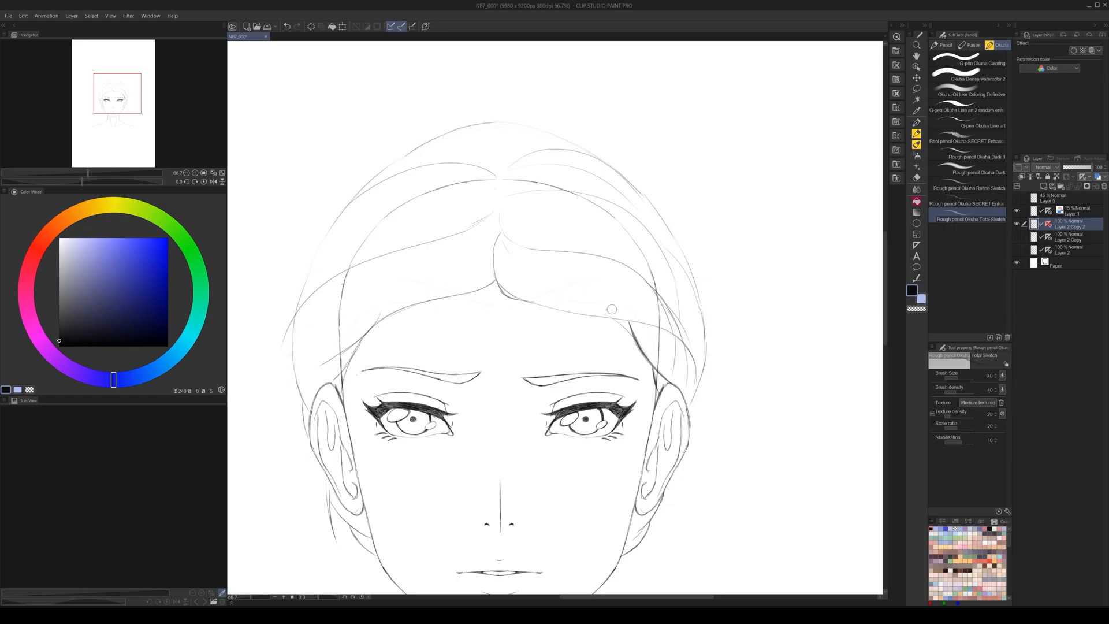
{"action": "scroll", "coordinate": [641, 411], "scroll_direction": "down", "scroll_amount": 5}
{"action": "scroll", "coordinate": [644, 450], "scroll_direction": "up", "scroll_amount": 3}
{"action": "scroll", "coordinate": [640, 331], "scroll_direction": "up", "scroll_amount": 4}
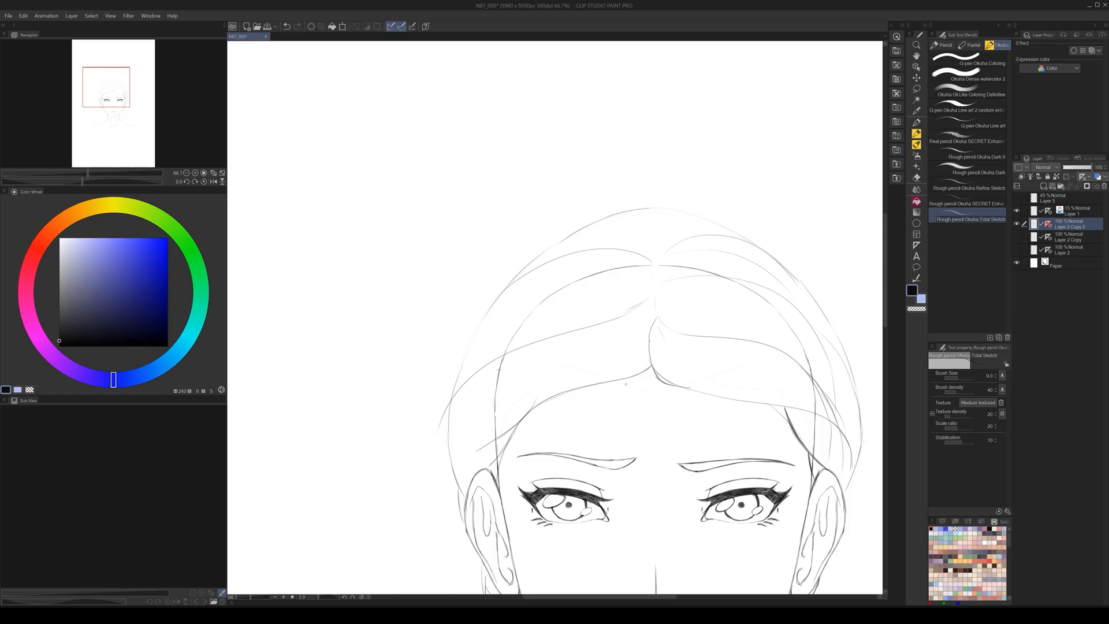
{"action": "left_click_drag", "start_coordinate": [625, 384], "coordinate": [630, 367]}
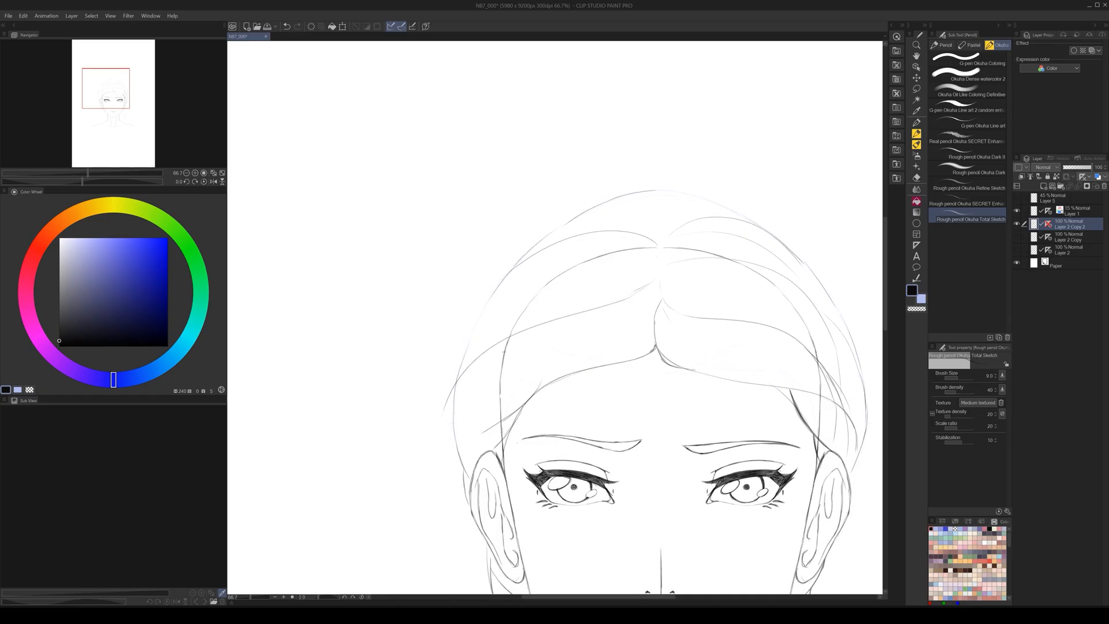
{"action": "mouse_move", "coordinate": [643, 355]}
{"action": "left_mouse_down"}
{"action": "mouse_move", "coordinate": [540, 387]}
{"action": "mouse_move", "coordinate": [567, 375]}
{"action": "mouse_move", "coordinate": [458, 447]}
{"action": "left_mouse_up"}
{"action": "mouse_move", "coordinate": [645, 359]}
{"action": "left_mouse_down"}
{"action": "mouse_move", "coordinate": [551, 386]}
{"action": "mouse_move", "coordinate": [459, 452]}
{"action": "left_mouse_up"}
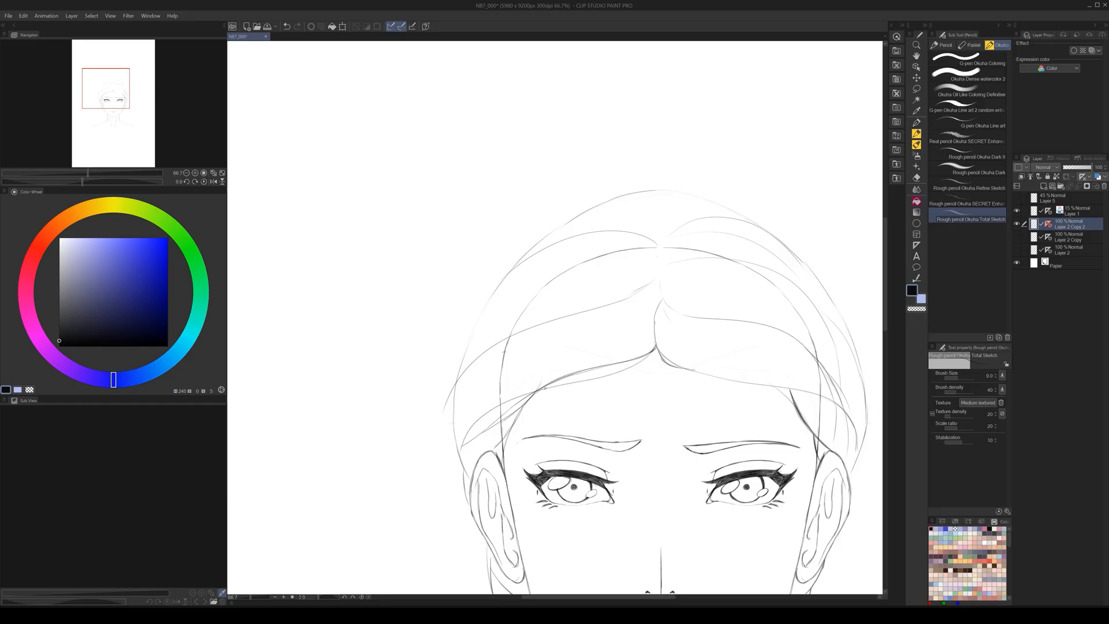
- Redraw the hairline at the left temple down to the ear and erase the overlapping strand lines
{"action": "left_click_drag", "start_coordinate": [531, 411], "coordinate": [510, 436]}
{"action": "mouse_move", "coordinate": [544, 392]}
{"action": "left_mouse_down"}
{"action": "mouse_move", "coordinate": [491, 452]}
{"action": "mouse_move", "coordinate": [507, 451]}
{"action": "mouse_move", "coordinate": [505, 460]}
{"action": "left_mouse_up"}
{"action": "left_click_drag", "start_coordinate": [511, 445], "coordinate": [503, 470]}
{"action": "left_click_drag", "start_coordinate": [524, 423], "coordinate": [512, 443]}
{"action": "left_click_drag", "start_coordinate": [533, 399], "coordinate": [467, 442]}
{"action": "left_click_drag", "start_coordinate": [526, 403], "coordinate": [503, 436]}
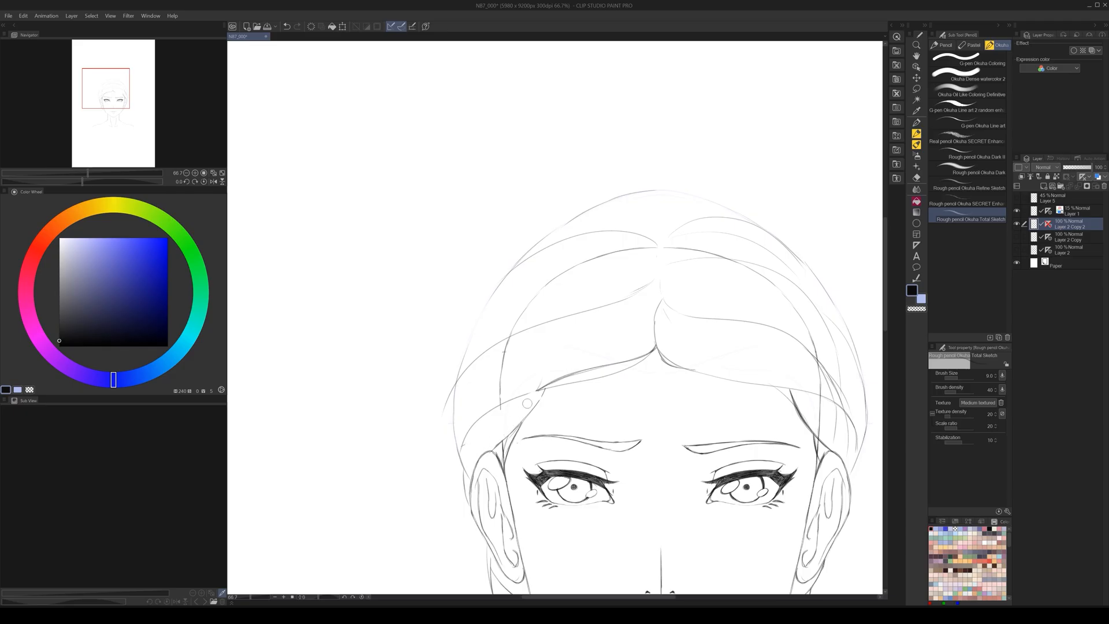
- Clean up the construction line crossing the left fringe lock and refine the lock's lower edge
{"action": "mouse_move", "coordinate": [645, 350]}
{"action": "left_mouse_down"}
{"action": "mouse_move", "coordinate": [522, 386]}
{"action": "mouse_move", "coordinate": [500, 405]}
{"action": "mouse_move", "coordinate": [508, 344]}
{"action": "left_mouse_up"}
{"action": "left_click_drag", "start_coordinate": [634, 364], "coordinate": [592, 380]}
{"action": "mouse_move", "coordinate": [514, 397]}
{"action": "left_mouse_down"}
{"action": "mouse_move", "coordinate": [570, 383]}
{"action": "mouse_move", "coordinate": [522, 396]}
{"action": "left_mouse_up"}
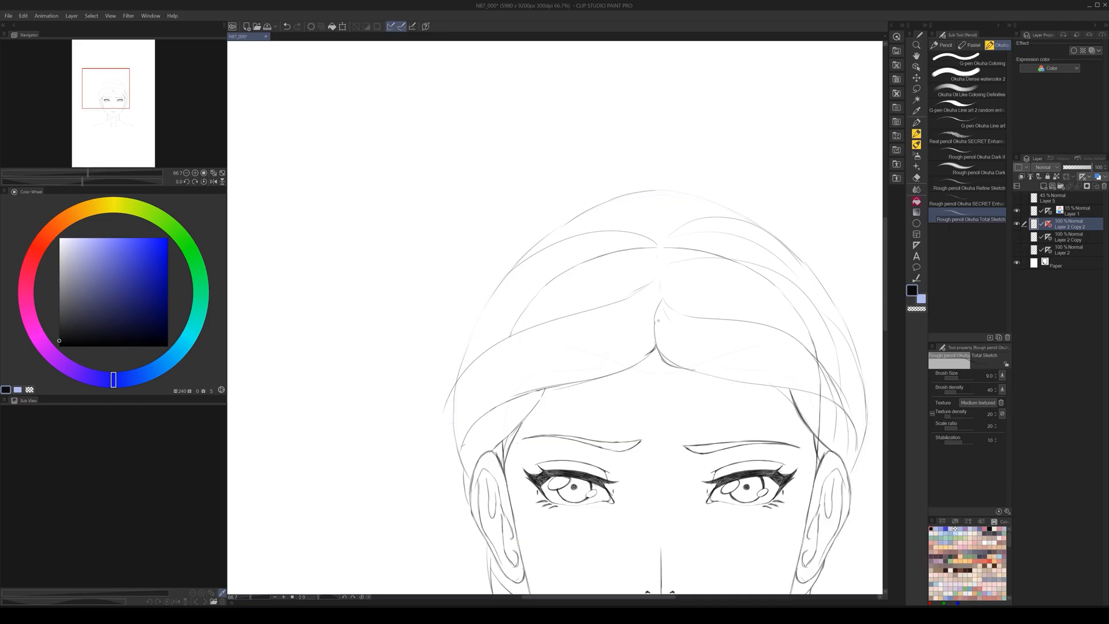
- Draw flowing strands inside the left fringe lock and a rounded outer bulge of hair above the ear
{"action": "mouse_move", "coordinate": [635, 356]}
{"action": "left_mouse_down"}
{"action": "mouse_move", "coordinate": [655, 315]}
{"action": "mouse_move", "coordinate": [455, 414]}
{"action": "left_mouse_up"}
{"action": "left_click_drag", "start_coordinate": [585, 368], "coordinate": [633, 311]}
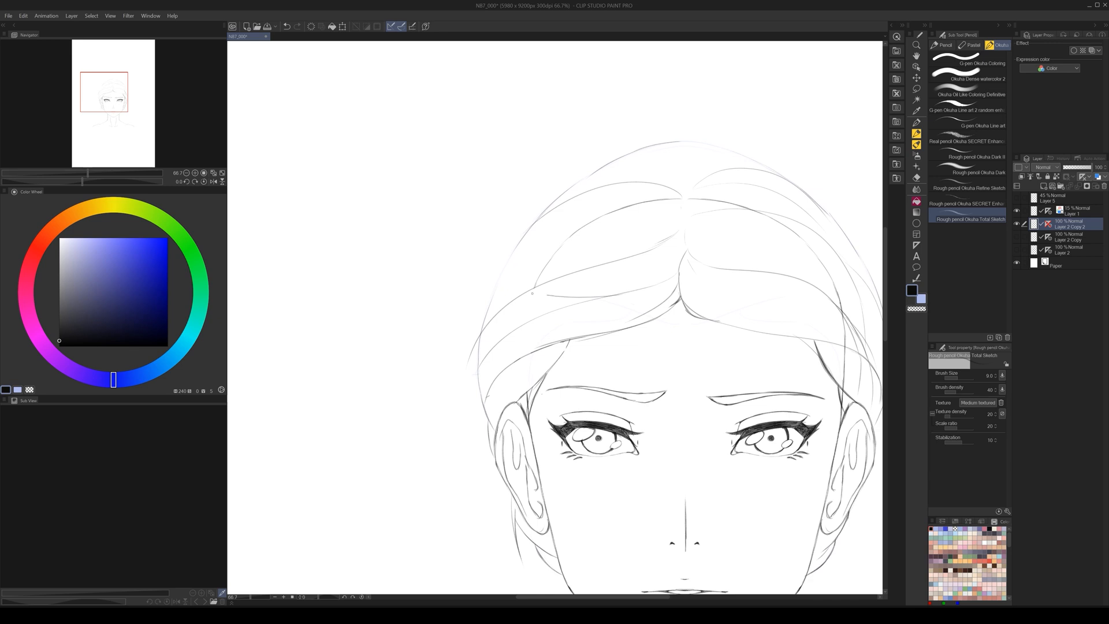
{"action": "scroll", "coordinate": [681, 421], "scroll_direction": "down", "scroll_amount": 2}
{"action": "scroll", "coordinate": [726, 452], "scroll_direction": "up", "scroll_amount": 1}
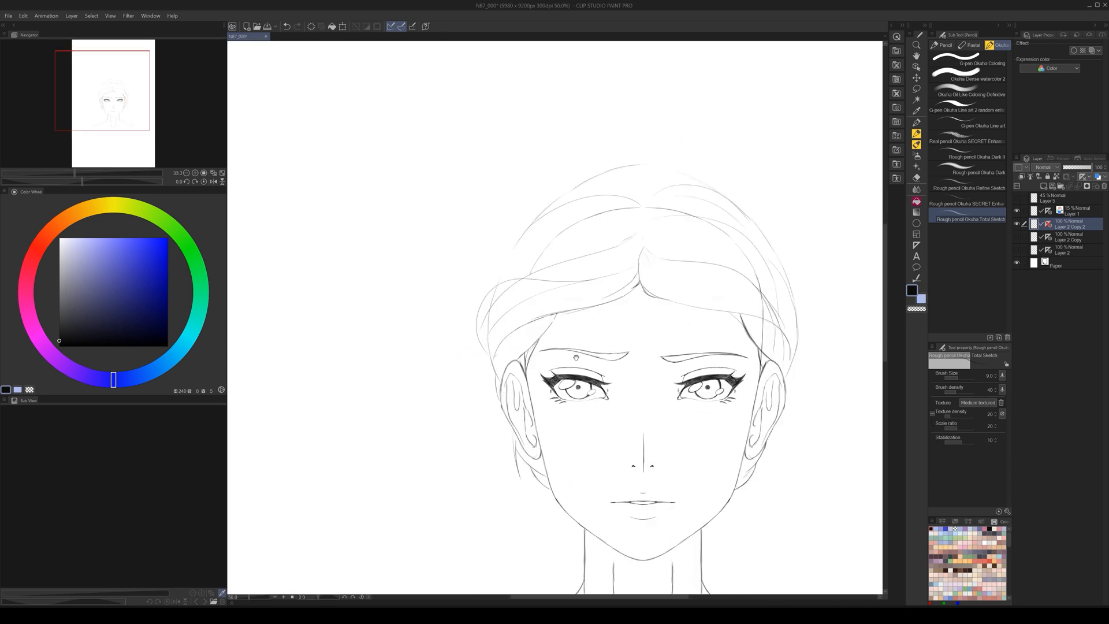
{"action": "scroll", "coordinate": [482, 311], "scroll_direction": "up", "scroll_amount": 1}
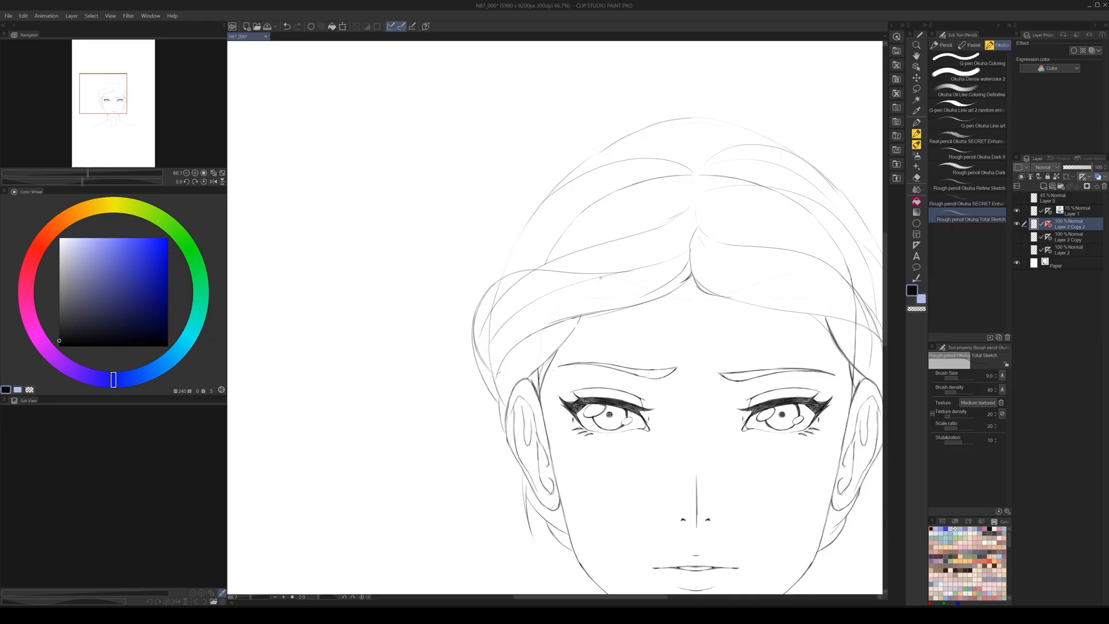
{"action": "left_click_drag", "start_coordinate": [558, 284], "coordinate": [492, 292]}
{"action": "scroll", "coordinate": [595, 349], "scroll_direction": "down", "scroll_amount": 3}
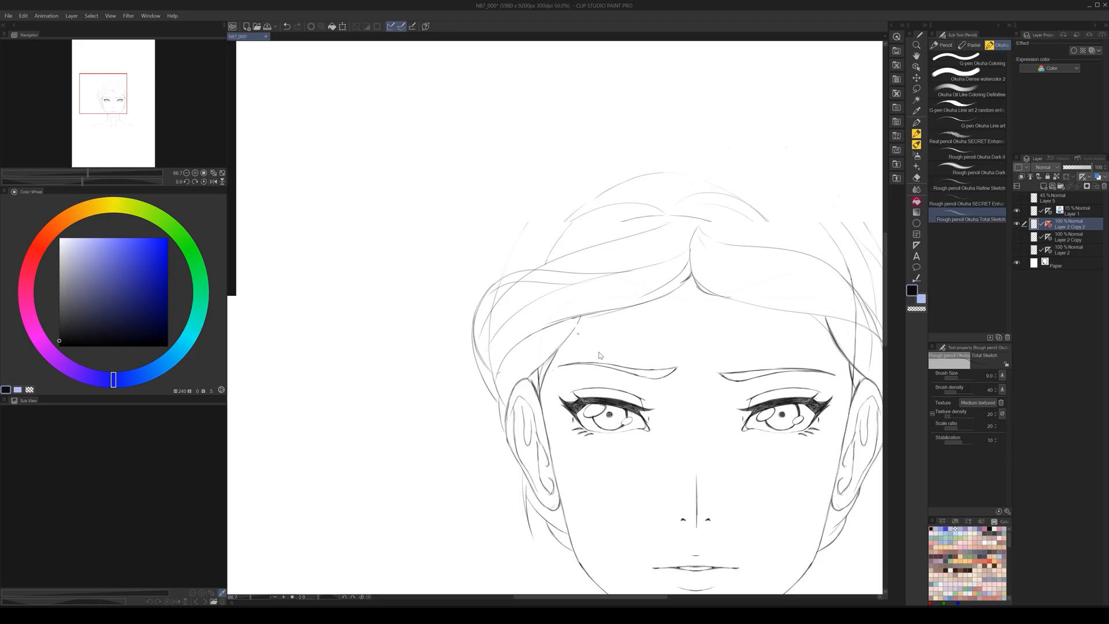
- Mirror the canvas view and draw a matching rounded hair bulge above the opposite ear
{"action": "scroll", "coordinate": [664, 403], "scroll_direction": "up", "scroll_amount": 2}
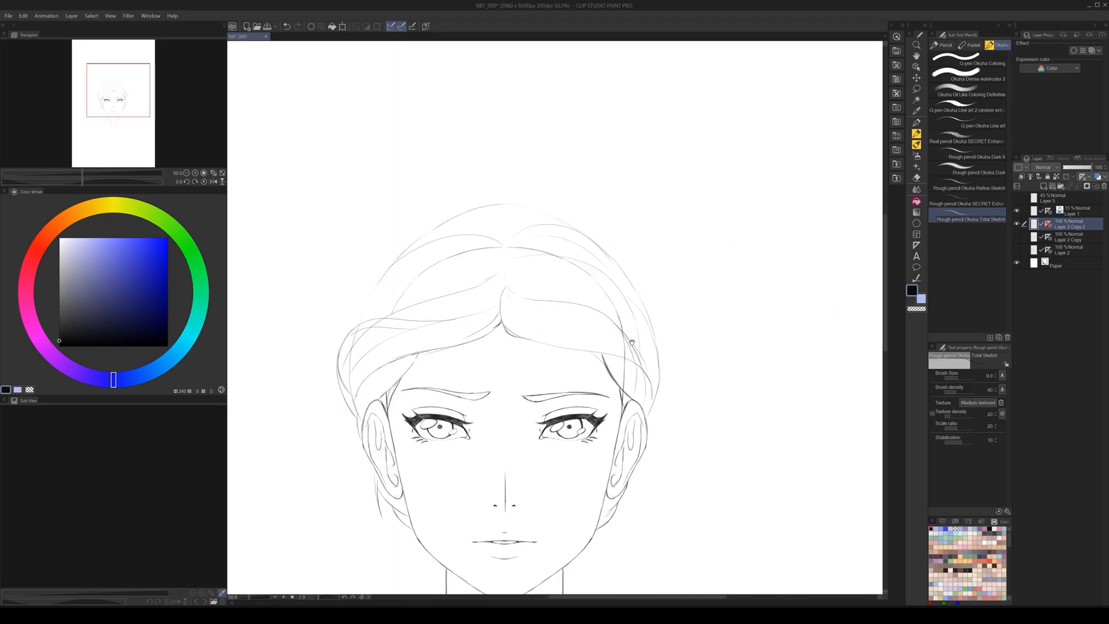
{"action": "key", "text": "h"}
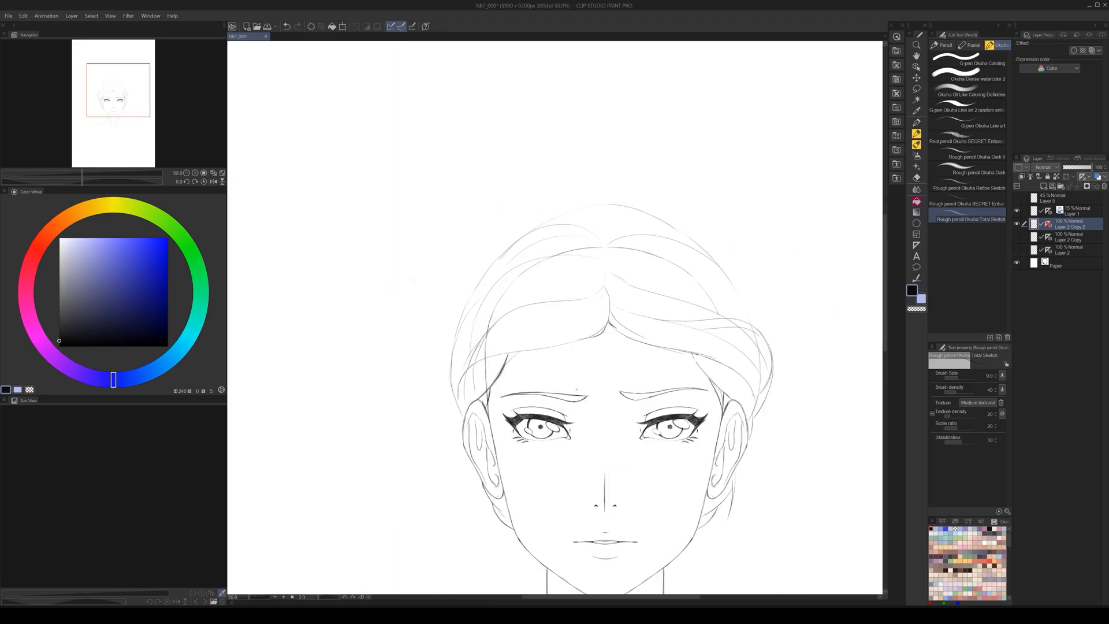
{"action": "scroll", "coordinate": [659, 386], "scroll_direction": "down", "scroll_amount": 1}
{"action": "scroll", "coordinate": [685, 444], "scroll_direction": "up", "scroll_amount": 1}
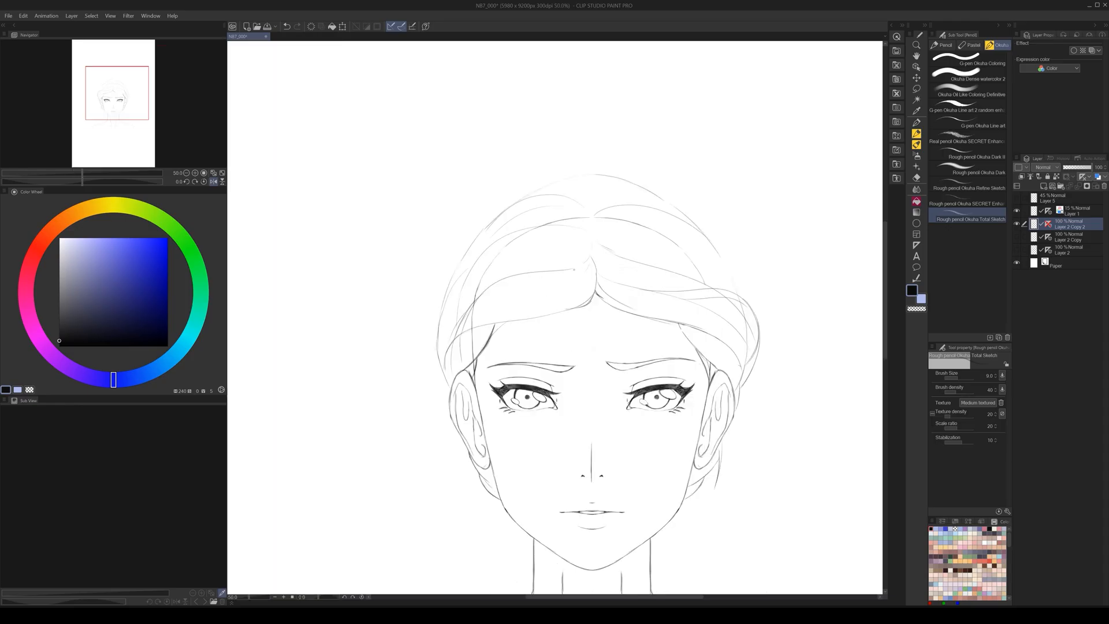
{"action": "scroll", "coordinate": [556, 351], "scroll_direction": "down", "scroll_amount": 1}
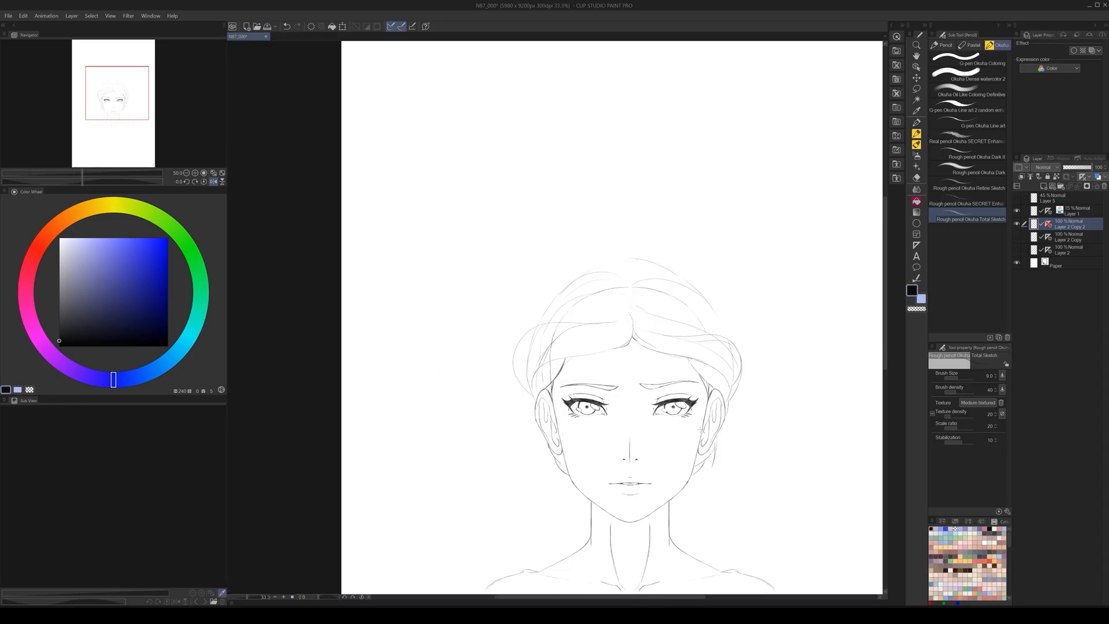
{"action": "scroll", "coordinate": [556, 351], "scroll_direction": "up", "scroll_amount": 2}
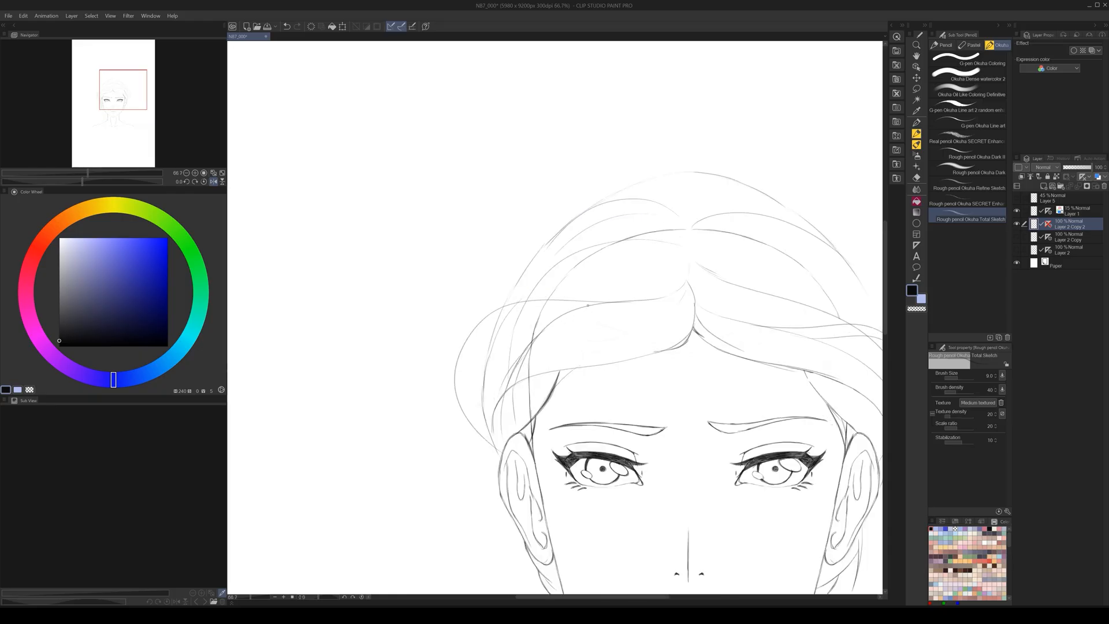
{"action": "mouse_move", "coordinate": [474, 335]}
{"action": "left_mouse_down"}
{"action": "mouse_move", "coordinate": [457, 375]}
{"action": "mouse_move", "coordinate": [488, 426]}
{"action": "left_mouse_up"}
{"action": "mouse_move", "coordinate": [456, 364]}
{"action": "left_mouse_down"}
{"action": "mouse_move", "coordinate": [456, 392]}
{"action": "mouse_move", "coordinate": [484, 337]}
{"action": "left_mouse_up"}
{"action": "left_click_drag", "start_coordinate": [463, 383], "coordinate": [481, 398]}
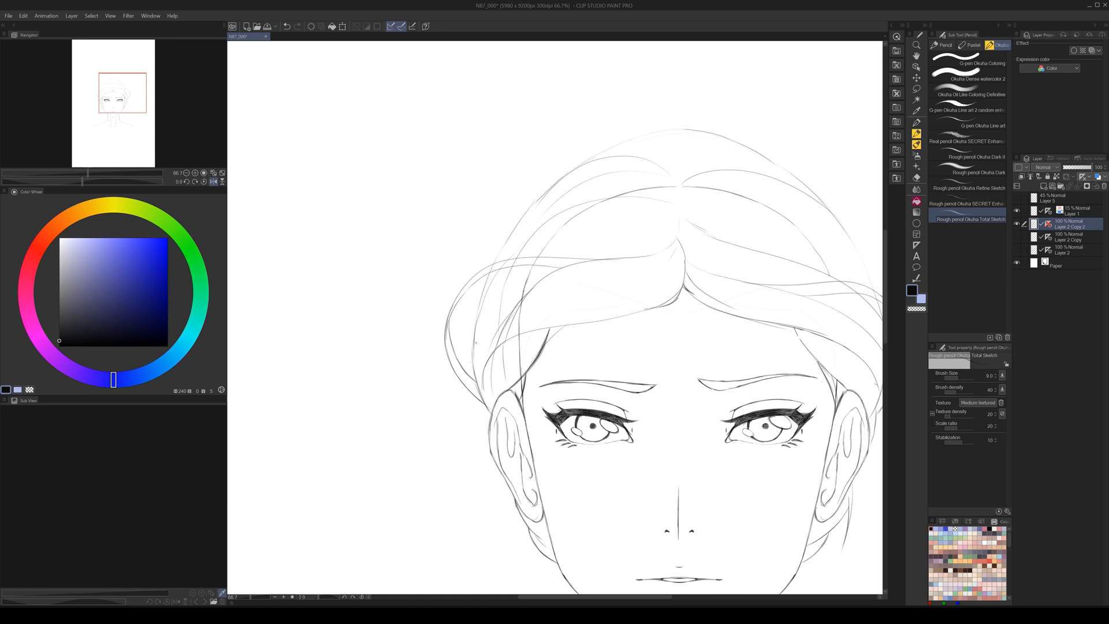
- Draw the curved inner edge of the side lock within the new bulge, undoing the last unwanted stroke
{"action": "mouse_move", "coordinate": [474, 353]}
{"action": "left_mouse_down"}
{"action": "mouse_move", "coordinate": [482, 395]}
{"action": "mouse_move", "coordinate": [477, 386]}
{"action": "left_mouse_up"}
{"action": "left_click_drag", "start_coordinate": [489, 314], "coordinate": [473, 357]}
{"action": "left_click_drag", "start_coordinate": [506, 300], "coordinate": [484, 322]}
{"action": "left_click_drag", "start_coordinate": [535, 284], "coordinate": [481, 325]}
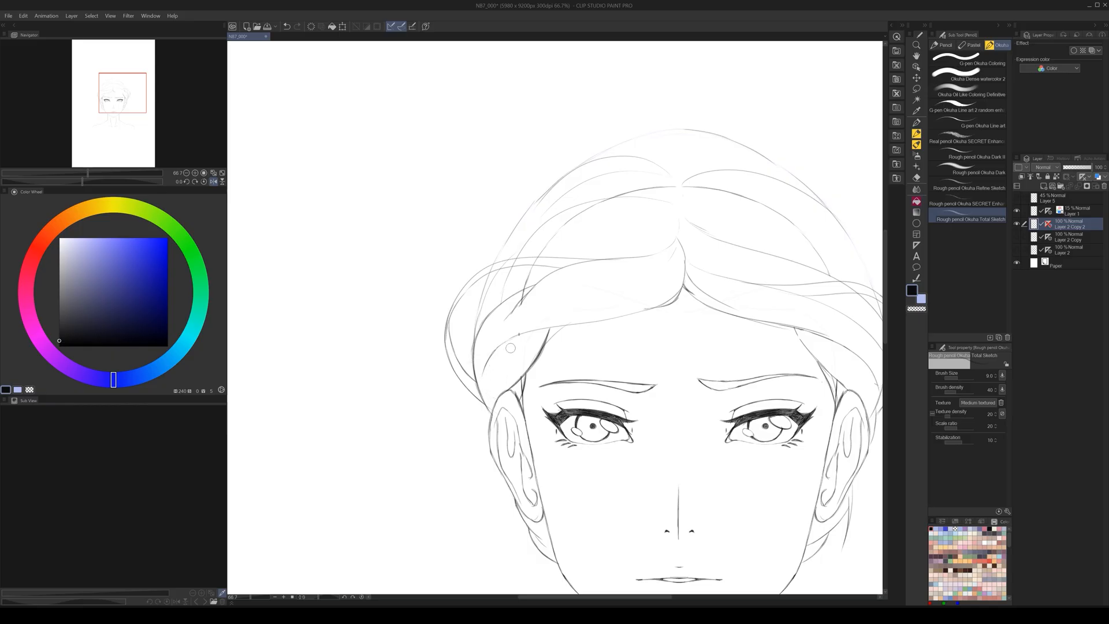
{"action": "mouse_move", "coordinate": [519, 304]}
{"action": "left_mouse_down"}
{"action": "mouse_move", "coordinate": [506, 318]}
{"action": "mouse_move", "coordinate": [523, 291]}
{"action": "mouse_move", "coordinate": [480, 325]}
{"action": "left_mouse_up"}
{"action": "key", "text": "ctrl+z"}
{"action": "scroll", "coordinate": [582, 353], "scroll_direction": "down", "scroll_amount": 3}
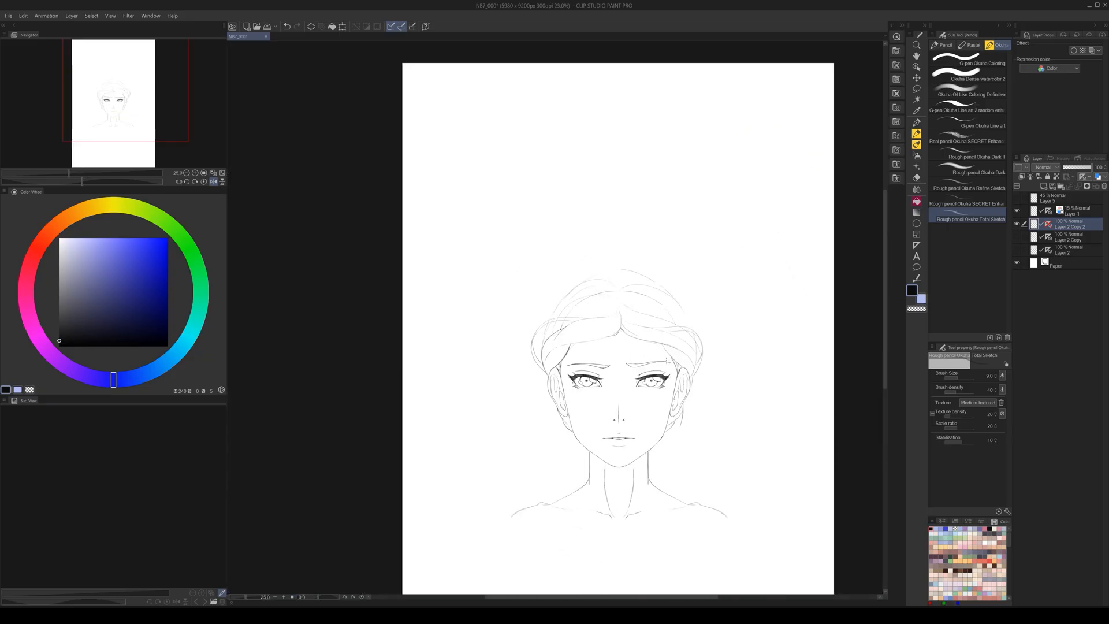
- Draw curved strands sweeping from the centre parting over the left crown in the mirrored view
{"action": "scroll", "coordinate": [549, 312], "scroll_direction": "up", "scroll_amount": 3}
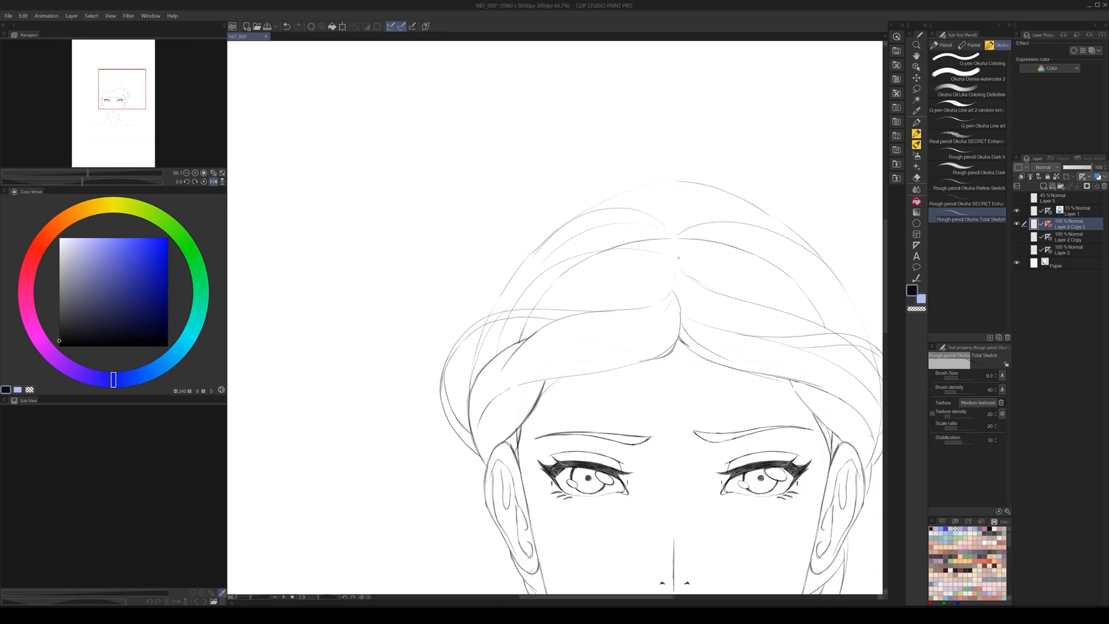
{"action": "mouse_move", "coordinate": [662, 256]}
{"action": "left_mouse_down"}
{"action": "mouse_move", "coordinate": [582, 251]}
{"action": "mouse_move", "coordinate": [543, 271]}
{"action": "left_mouse_up"}
{"action": "left_click_drag", "start_coordinate": [666, 225], "coordinate": [609, 208]}
{"action": "mouse_move", "coordinate": [648, 276]}
{"action": "left_mouse_down"}
{"action": "mouse_move", "coordinate": [592, 326]}
{"action": "mouse_move", "coordinate": [691, 309]}
{"action": "left_mouse_up"}
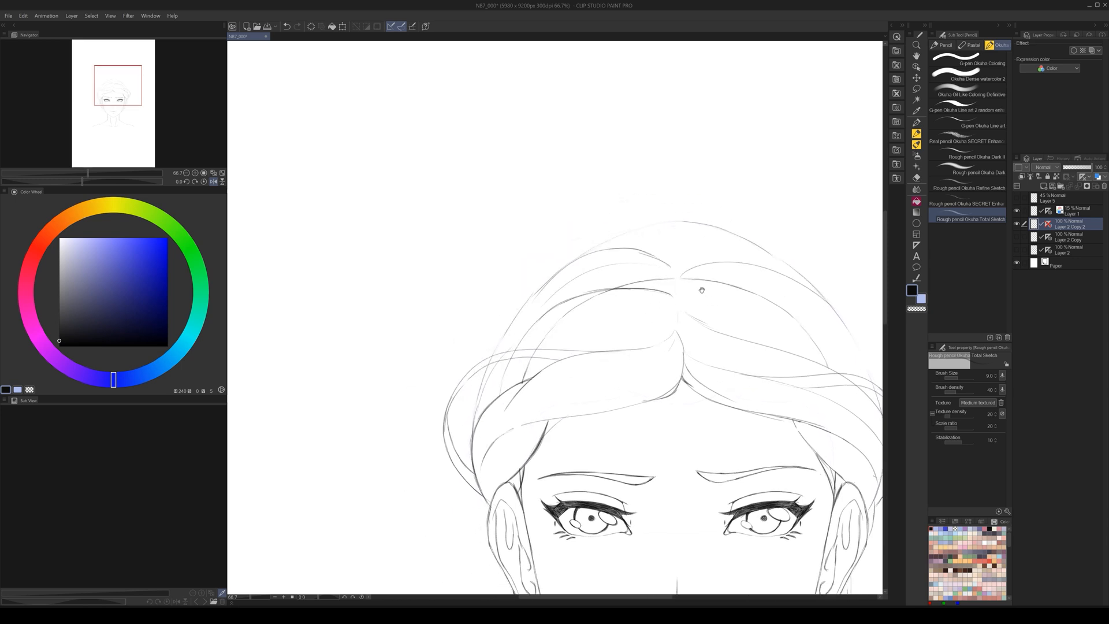
{"action": "mouse_move", "coordinate": [668, 265]}
{"action": "left_mouse_down"}
{"action": "mouse_move", "coordinate": [582, 232]}
{"action": "mouse_move", "coordinate": [552, 267]}
{"action": "left_mouse_up"}
{"action": "left_click_drag", "start_coordinate": [736, 398], "coordinate": [613, 367]}
{"action": "scroll", "coordinate": [612, 367], "scroll_direction": "down", "scroll_amount": 2}
{"action": "scroll", "coordinate": [601, 341], "scroll_direction": "up", "scroll_amount": 2}
{"action": "scroll", "coordinate": [564, 295], "scroll_direction": "up", "scroll_amount": 1}
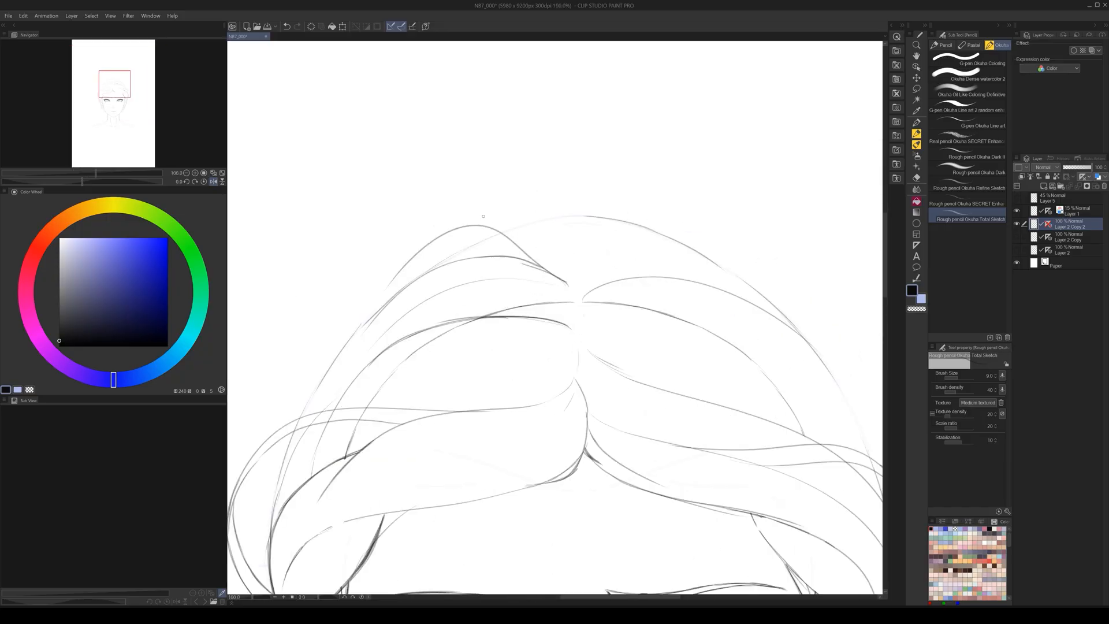
- Define the inner edge of the raised crown lock, running from its peak down to the parting
{"action": "left_click_drag", "start_coordinate": [507, 238], "coordinate": [569, 281]}
{"action": "left_click_drag", "start_coordinate": [513, 241], "coordinate": [555, 284]}
{"action": "left_click_drag", "start_coordinate": [504, 233], "coordinate": [573, 287]}
{"action": "mouse_move", "coordinate": [521, 264]}
{"action": "left_mouse_down"}
{"action": "mouse_move", "coordinate": [535, 268]}
{"action": "mouse_move", "coordinate": [373, 344]}
{"action": "left_mouse_up"}
{"action": "left_click_drag", "start_coordinate": [487, 234], "coordinate": [557, 285]}
{"action": "mouse_move", "coordinate": [492, 228]}
{"action": "left_mouse_down"}
{"action": "mouse_move", "coordinate": [524, 246]}
{"action": "mouse_move", "coordinate": [507, 245]}
{"action": "left_mouse_up"}
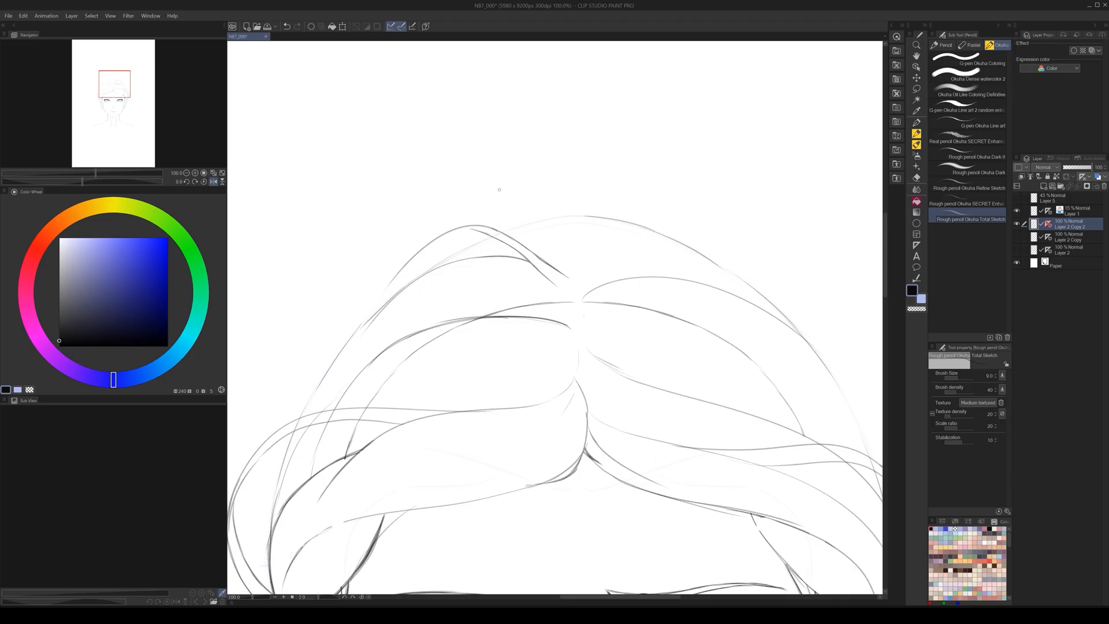
- Draw the raised crown lock's outer contour down the side of the head and add overlapping strands at its peak
{"action": "mouse_move", "coordinate": [477, 229]}
{"action": "left_mouse_down"}
{"action": "mouse_move", "coordinate": [408, 283]}
{"action": "mouse_move", "coordinate": [452, 232]}
{"action": "mouse_move", "coordinate": [389, 281]}
{"action": "mouse_move", "coordinate": [400, 270]}
{"action": "mouse_move", "coordinate": [370, 317]}
{"action": "mouse_move", "coordinate": [405, 277]}
{"action": "mouse_move", "coordinate": [453, 269]}
{"action": "mouse_move", "coordinate": [399, 287]}
{"action": "mouse_move", "coordinate": [368, 320]}
{"action": "mouse_move", "coordinate": [381, 296]}
{"action": "mouse_move", "coordinate": [357, 328]}
{"action": "left_mouse_up"}
{"action": "left_click_drag", "start_coordinate": [394, 296], "coordinate": [350, 342]}
{"action": "left_click_drag", "start_coordinate": [435, 326], "coordinate": [314, 395]}
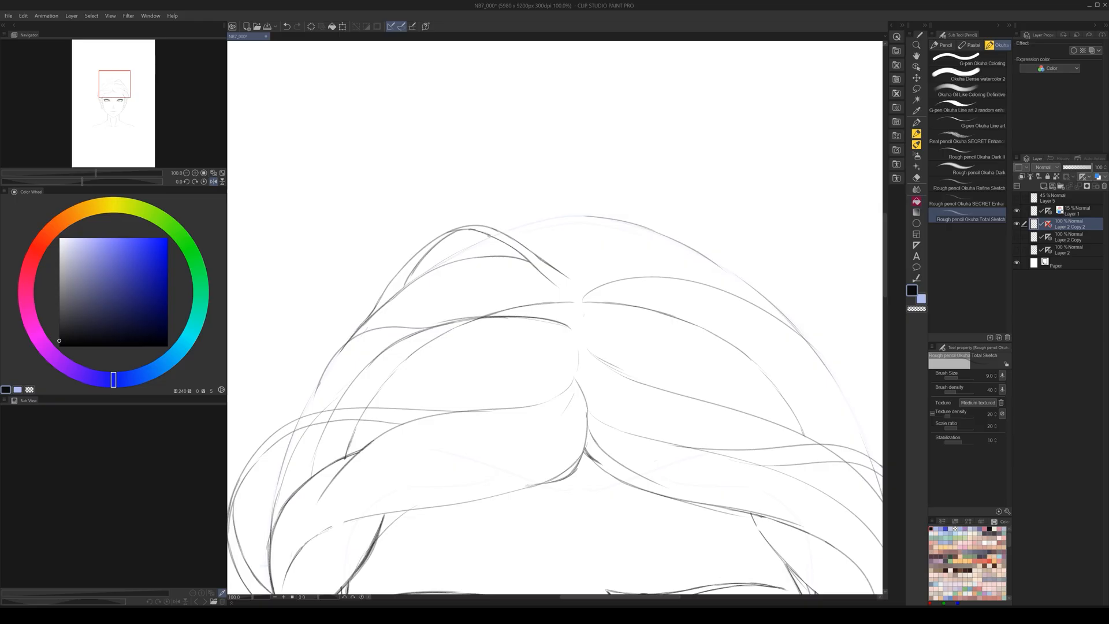
{"action": "left_click_drag", "start_coordinate": [489, 235], "coordinate": [551, 286]}
{"action": "mouse_move", "coordinate": [470, 229]}
{"action": "left_mouse_down"}
{"action": "mouse_move", "coordinate": [553, 281]}
{"action": "mouse_move", "coordinate": [465, 230]}
{"action": "mouse_move", "coordinate": [518, 251]}
{"action": "left_mouse_up"}
{"action": "left_click_drag", "start_coordinate": [443, 264], "coordinate": [486, 239]}
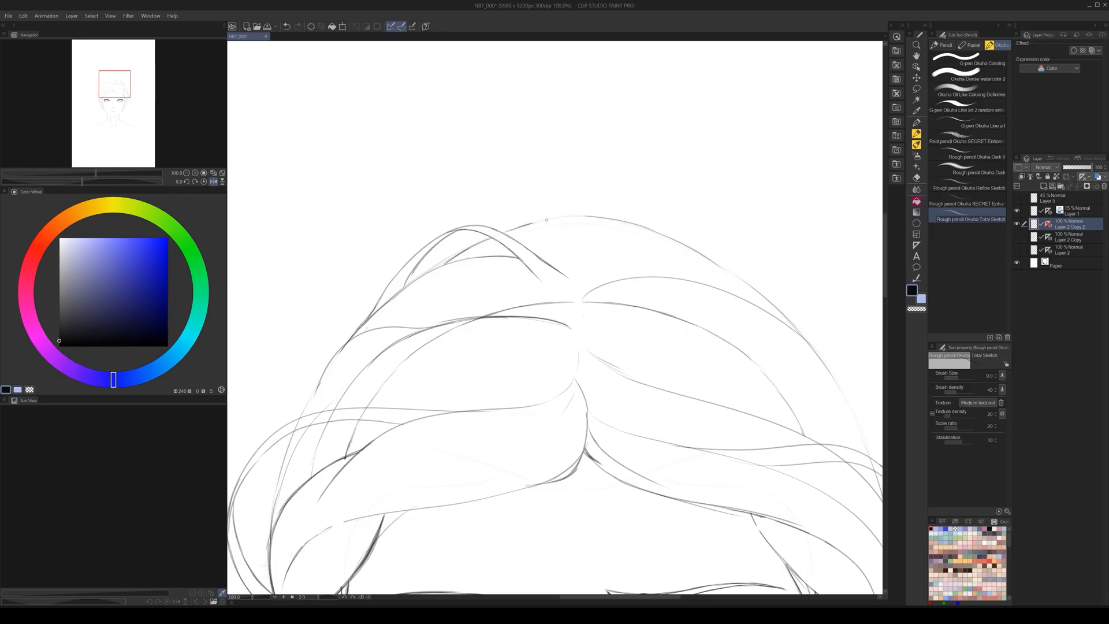
- Sketch a matching raised lock along the opposite side of the crown
{"action": "scroll", "coordinate": [653, 372], "scroll_direction": "down", "scroll_amount": 3}
{"action": "left_click_drag", "start_coordinate": [676, 419], "coordinate": [592, 314]}
{"action": "scroll", "coordinate": [611, 391], "scroll_direction": "down", "scroll_amount": 1}
{"action": "scroll", "coordinate": [616, 395], "scroll_direction": "up", "scroll_amount": 1}
{"action": "scroll", "coordinate": [543, 231], "scroll_direction": "up", "scroll_amount": 4}
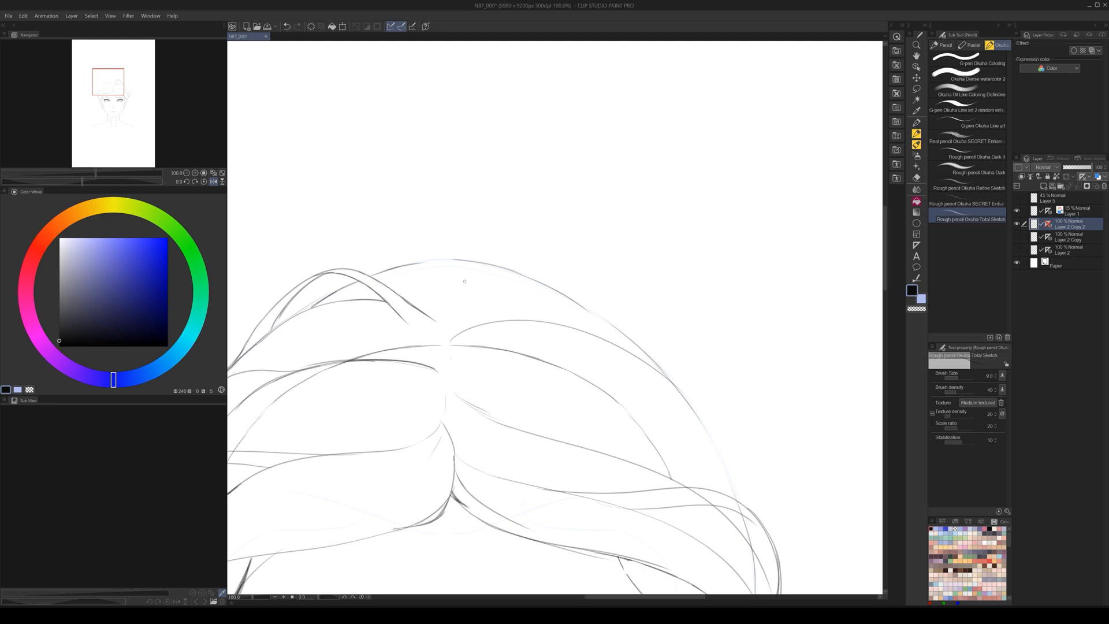
{"action": "mouse_move", "coordinate": [468, 287]}
{"action": "left_mouse_down"}
{"action": "mouse_move", "coordinate": [531, 271]}
{"action": "mouse_move", "coordinate": [654, 347]}
{"action": "mouse_move", "coordinate": [632, 328]}
{"action": "mouse_move", "coordinate": [650, 355]}
{"action": "left_mouse_up"}
{"action": "left_click_drag", "start_coordinate": [602, 295], "coordinate": [614, 323]}
{"action": "left_click_drag", "start_coordinate": [578, 303], "coordinate": [658, 370]}
- Reshape the left fringe lock in the mirrored view so it dips lower over the forehead, with an inner strand
{"action": "scroll", "coordinate": [647, 370], "scroll_direction": "down", "scroll_amount": 6}
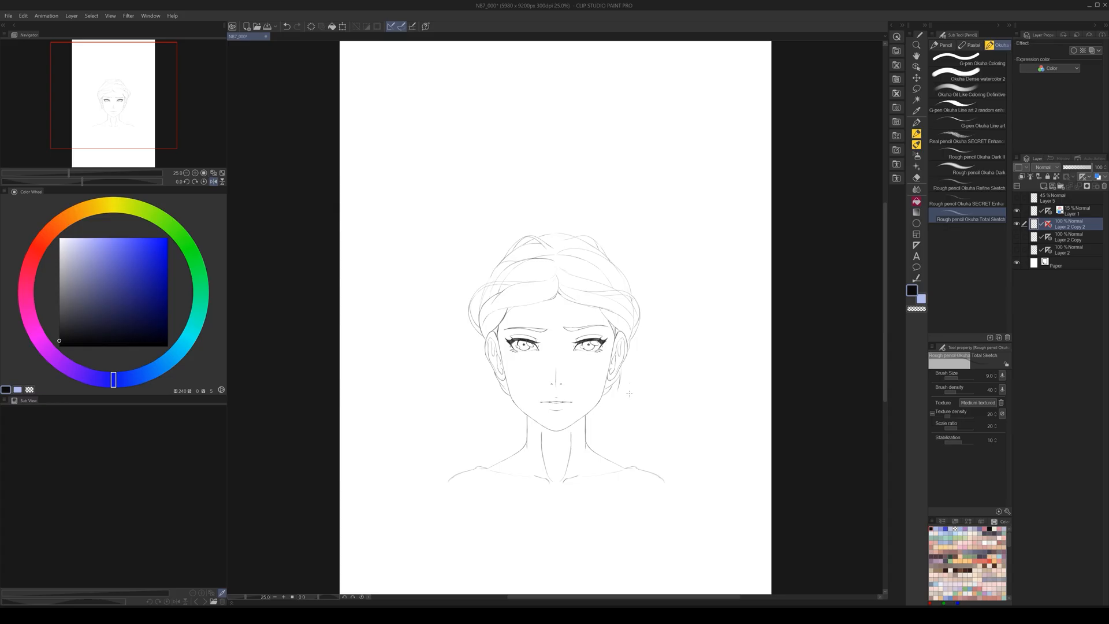
{"action": "scroll", "coordinate": [624, 370], "scroll_direction": "up", "scroll_amount": 4}
{"action": "scroll", "coordinate": [627, 358], "scroll_direction": "up", "scroll_amount": 1}
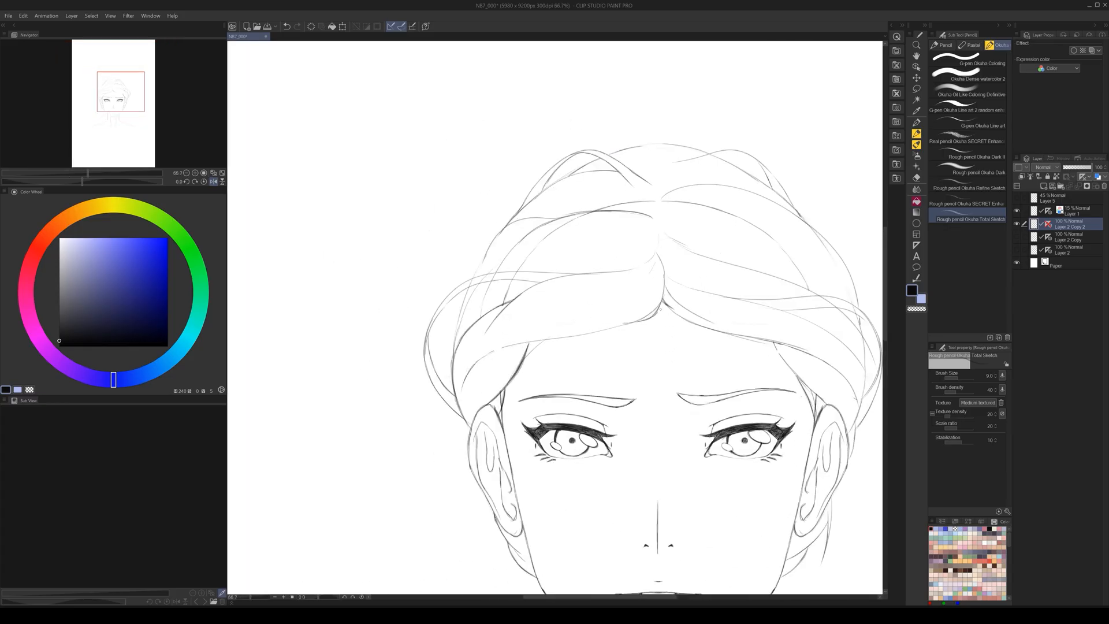
{"action": "mouse_move", "coordinate": [655, 315]}
{"action": "left_mouse_down"}
{"action": "mouse_move", "coordinate": [636, 338]}
{"action": "mouse_move", "coordinate": [517, 345]}
{"action": "left_mouse_up"}
{"action": "mouse_move", "coordinate": [647, 309]}
{"action": "left_mouse_down"}
{"action": "mouse_move", "coordinate": [612, 347]}
{"action": "mouse_move", "coordinate": [484, 356]}
{"action": "left_mouse_up"}
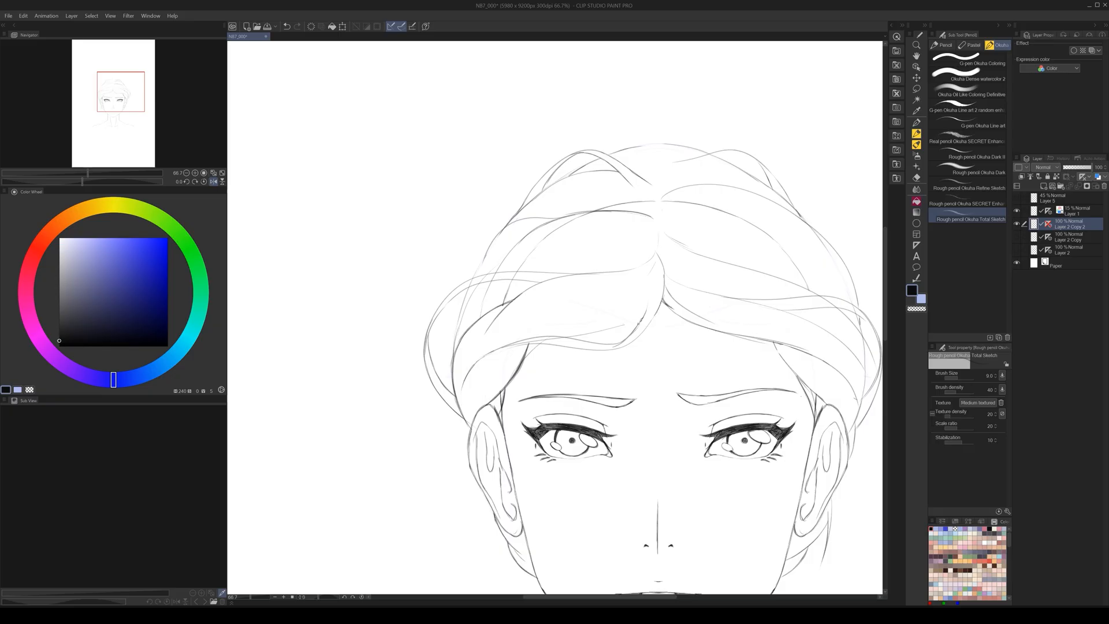
{"action": "left_click_drag", "start_coordinate": [642, 318], "coordinate": [536, 348]}
{"action": "left_click_drag", "start_coordinate": [642, 317], "coordinate": [579, 334]}
- Flip the view back and refine the dipping fringe lock from the parting toward the temple
{"action": "key", "text": "h"}
{"action": "left_click_drag", "start_coordinate": [590, 369], "coordinate": [579, 364]}
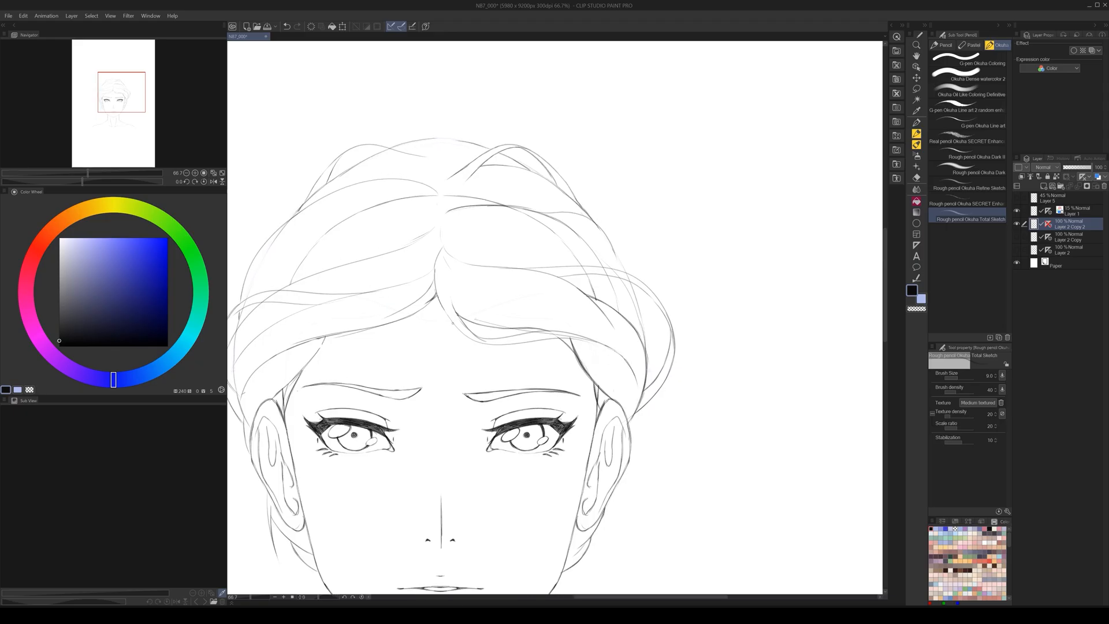
{"action": "left_click_drag", "start_coordinate": [440, 301], "coordinate": [462, 331]}
{"action": "left_click_drag", "start_coordinate": [513, 343], "coordinate": [587, 343]}
{"action": "left_click_drag", "start_coordinate": [470, 330], "coordinate": [496, 346]}
- Examine the whole hairstyle's symmetry and proportions in both the normal and mirrored views
{"action": "scroll", "coordinate": [584, 398], "scroll_direction": "down", "scroll_amount": 3}
{"action": "left_click_drag", "start_coordinate": [600, 445], "coordinate": [600, 360]}
{"action": "scroll", "coordinate": [583, 386], "scroll_direction": "down", "scroll_amount": 2}
{"action": "scroll", "coordinate": [609, 388], "scroll_direction": "up", "scroll_amount": 2}
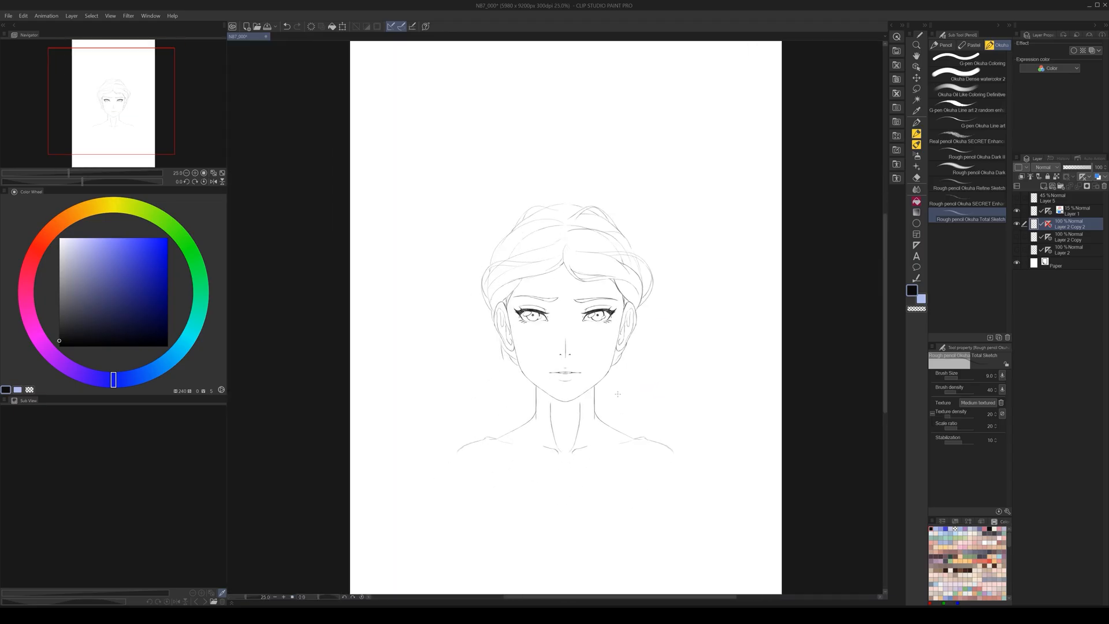
{"action": "key", "text": "h"}
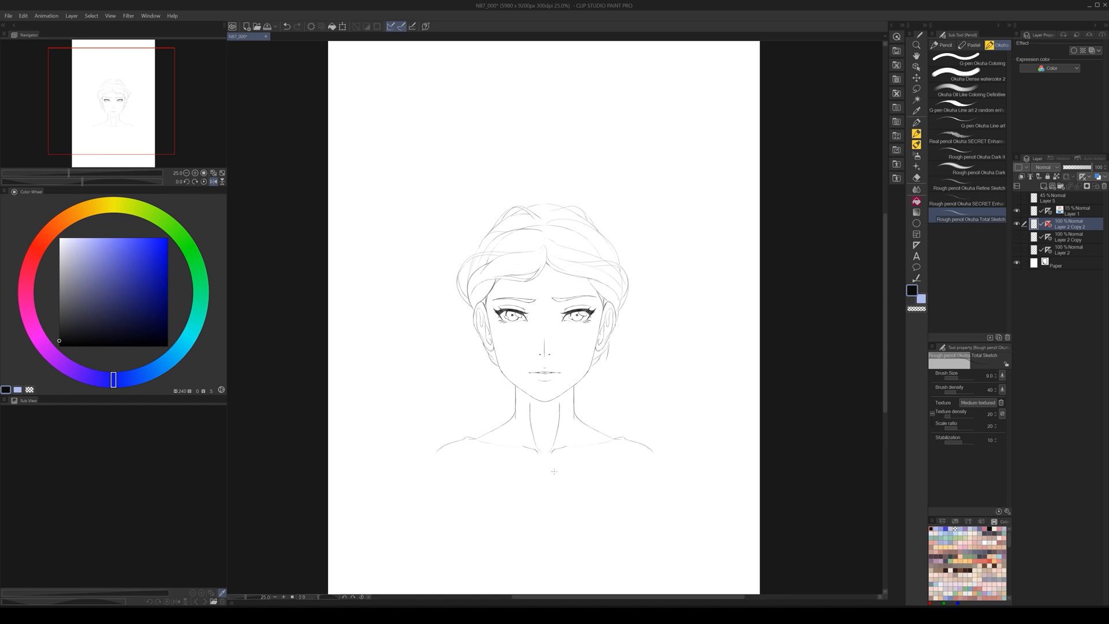
{"action": "scroll", "coordinate": [568, 364], "scroll_direction": "up", "scroll_amount": 1}
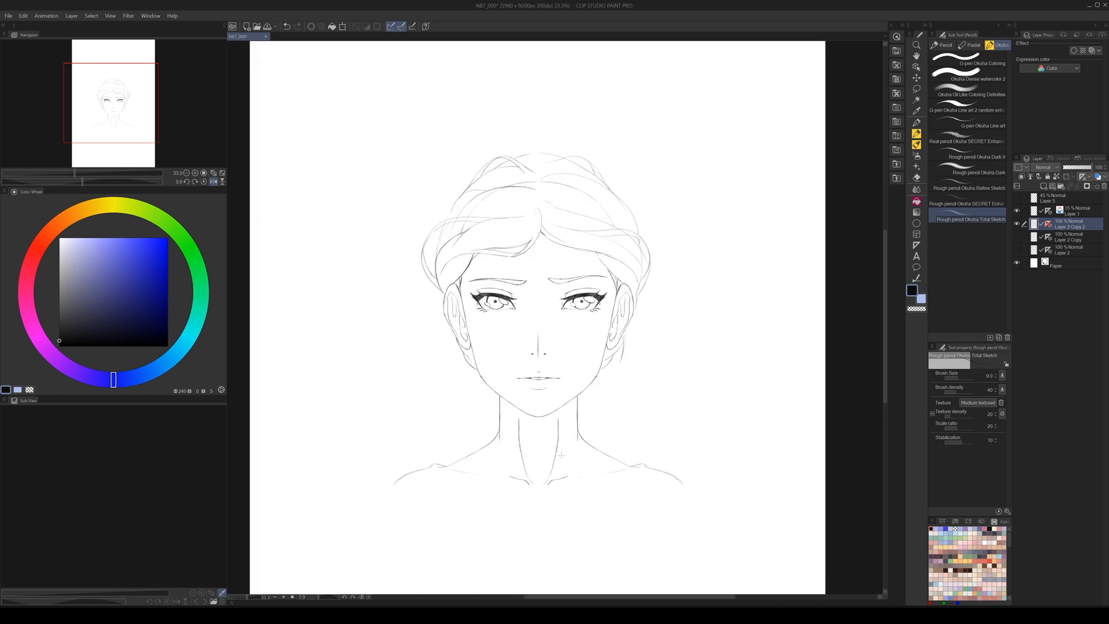
{"action": "key", "text": "h"}
{"action": "key", "text": "h"}
{"action": "key", "text": "h"}
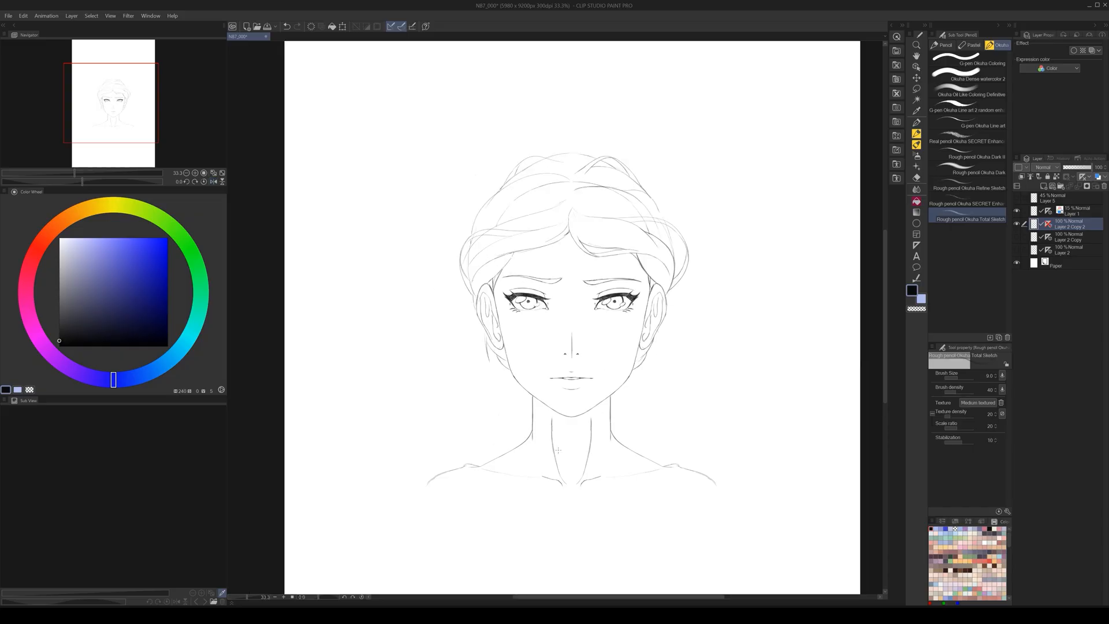
{"action": "key", "text": "h"}
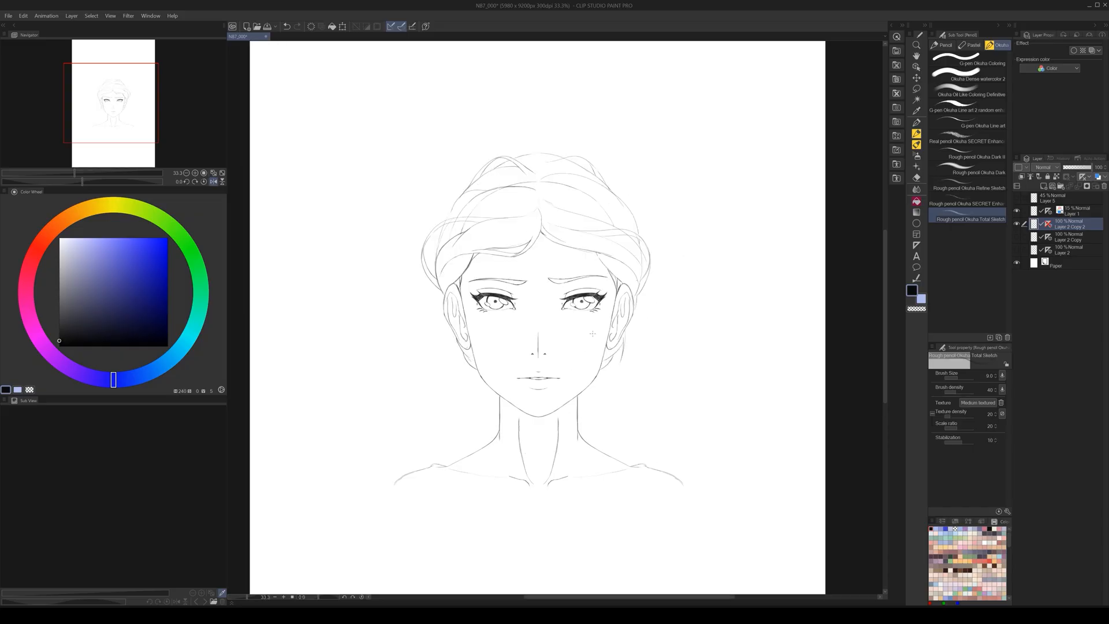
- Draw a small arrow pointing at the outer hair bulge and flip the view back
{"action": "mouse_move", "coordinate": [421, 214]}
{"action": "left_mouse_down"}
{"action": "mouse_move", "coordinate": [412, 223]}
{"action": "mouse_move", "coordinate": [400, 189]}
{"action": "left_mouse_up"}
{"action": "key", "text": "h"}
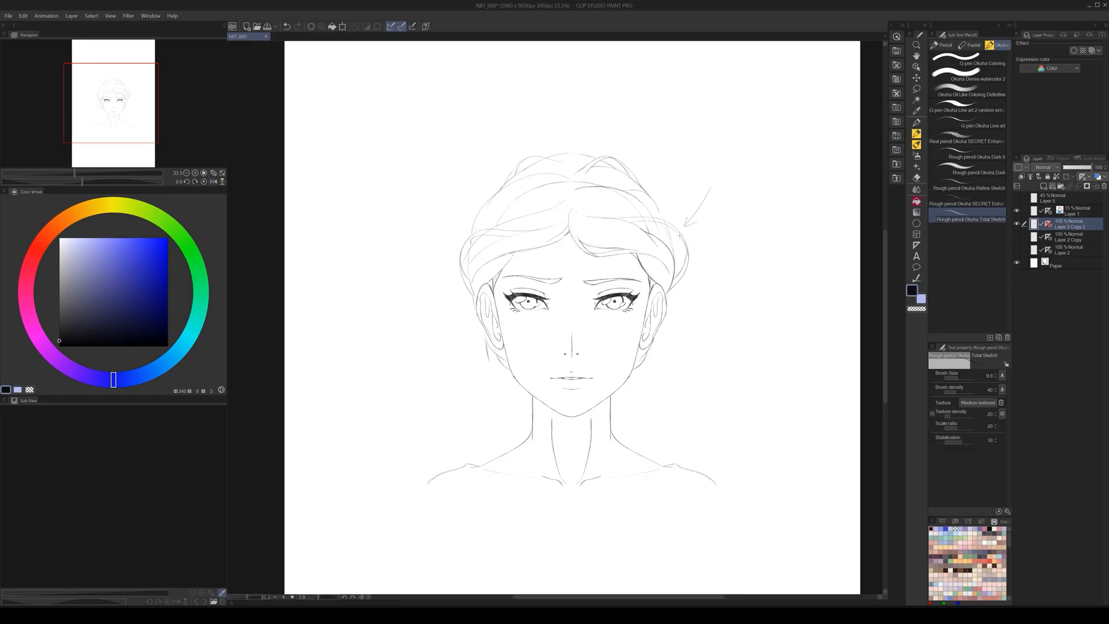
- Undo the arrow strokes beside the hair and compare the hairstyle in the mirrored and normal views
{"action": "left_click", "coordinate": [289, 28]}
{"action": "left_click", "coordinate": [289, 27]}
{"action": "key", "text": "h"}
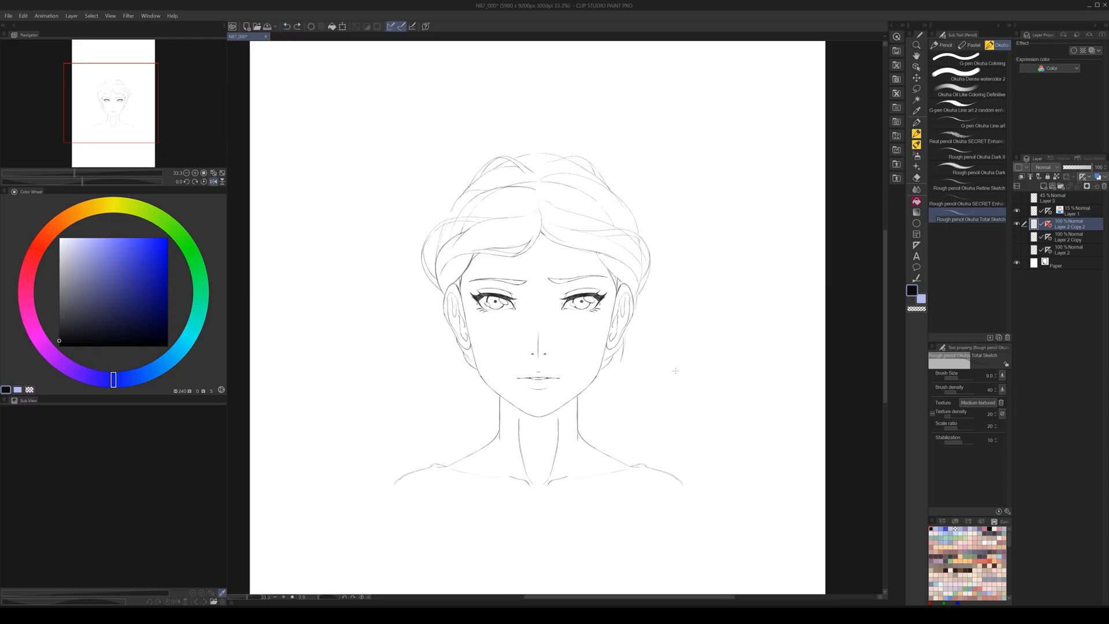
{"action": "key", "text": "h"}
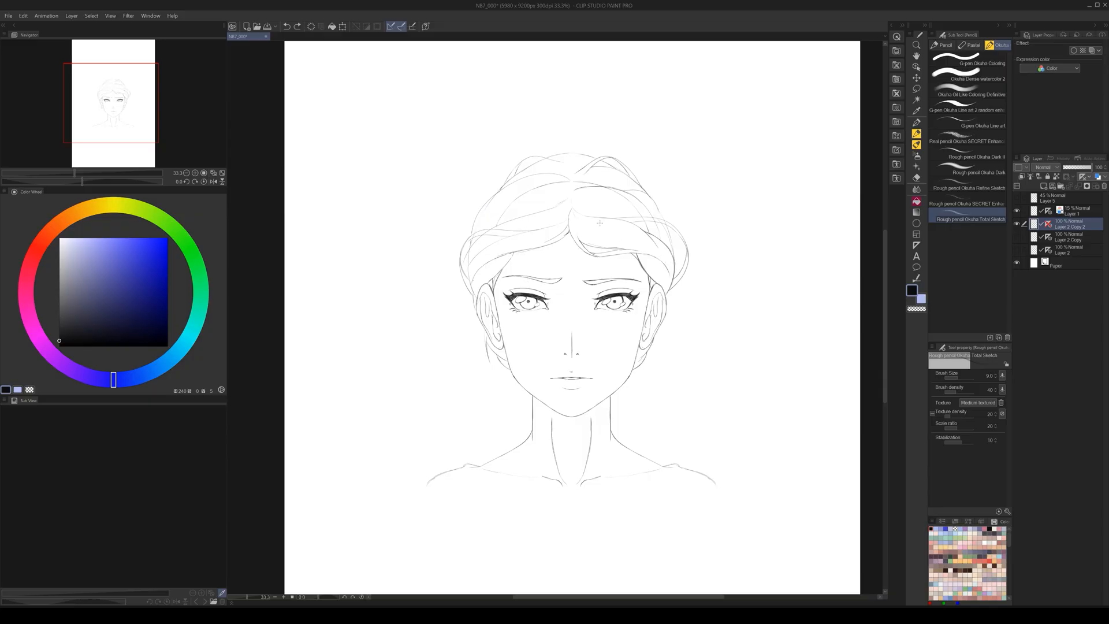
- Sketch loose curved strands sweeping outward over the bulge on the left side of the hair
{"action": "scroll", "coordinate": [600, 223], "scroll_direction": "up", "scroll_amount": 2}
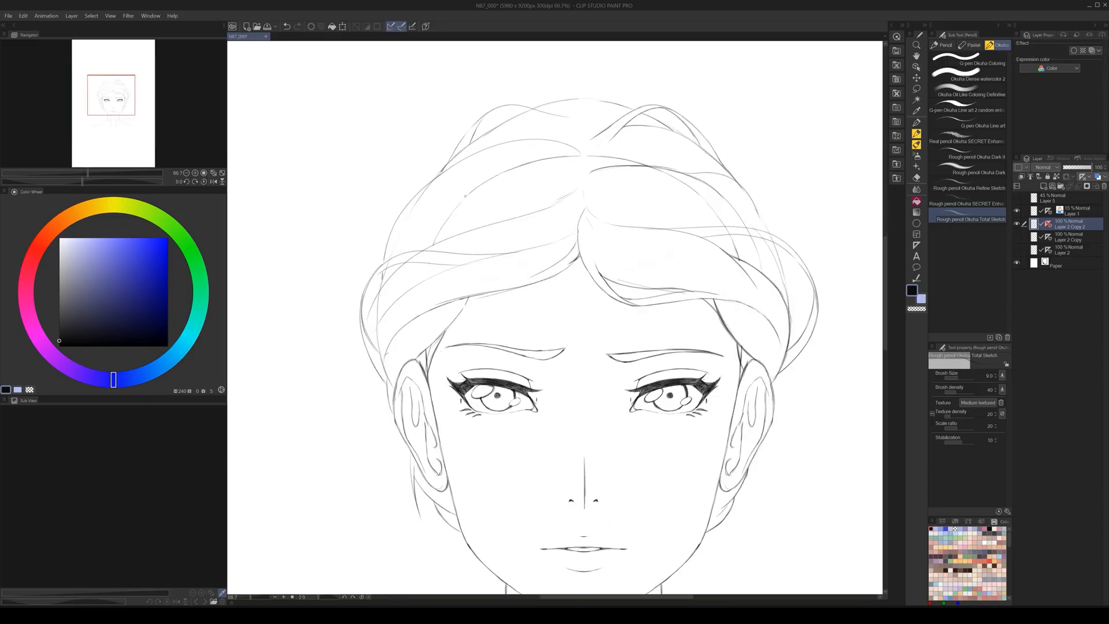
{"action": "left_click_drag", "start_coordinate": [471, 190], "coordinate": [368, 266]}
{"action": "scroll", "coordinate": [648, 310], "scroll_direction": "down", "scroll_amount": 2}
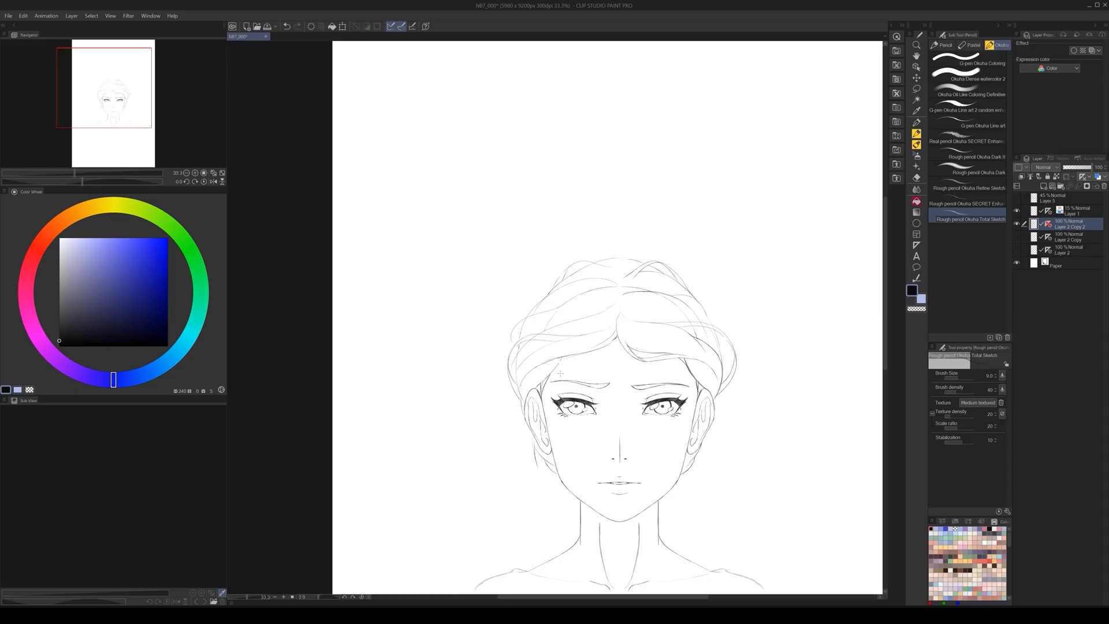
{"action": "scroll", "coordinate": [570, 386], "scroll_direction": "up", "scroll_amount": 2}
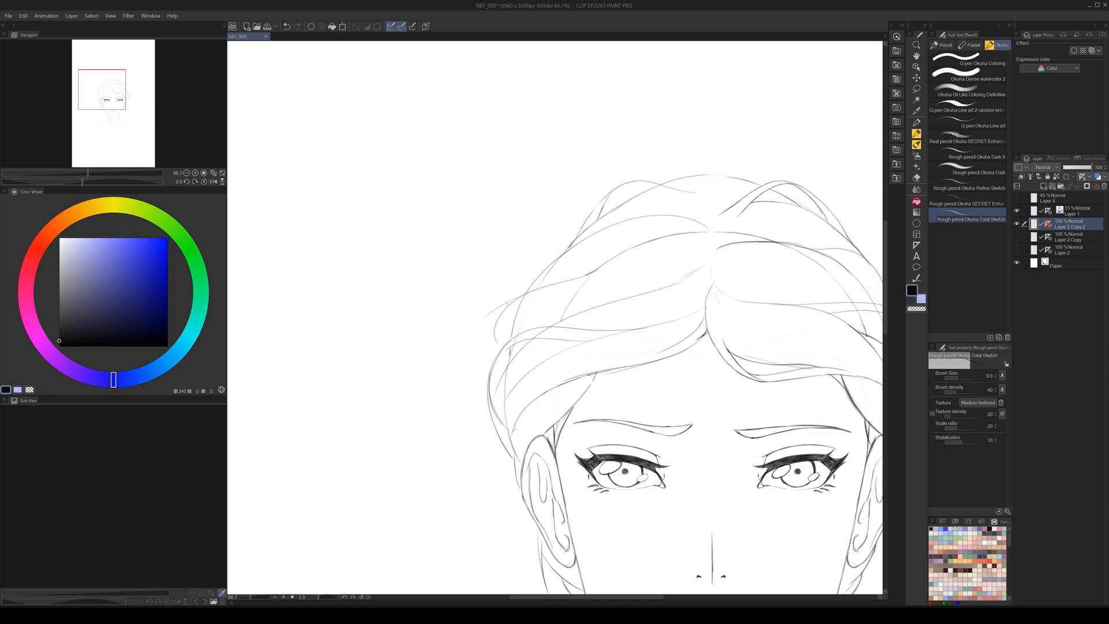
{"action": "scroll", "coordinate": [620, 436], "scroll_direction": "down", "scroll_amount": 3}
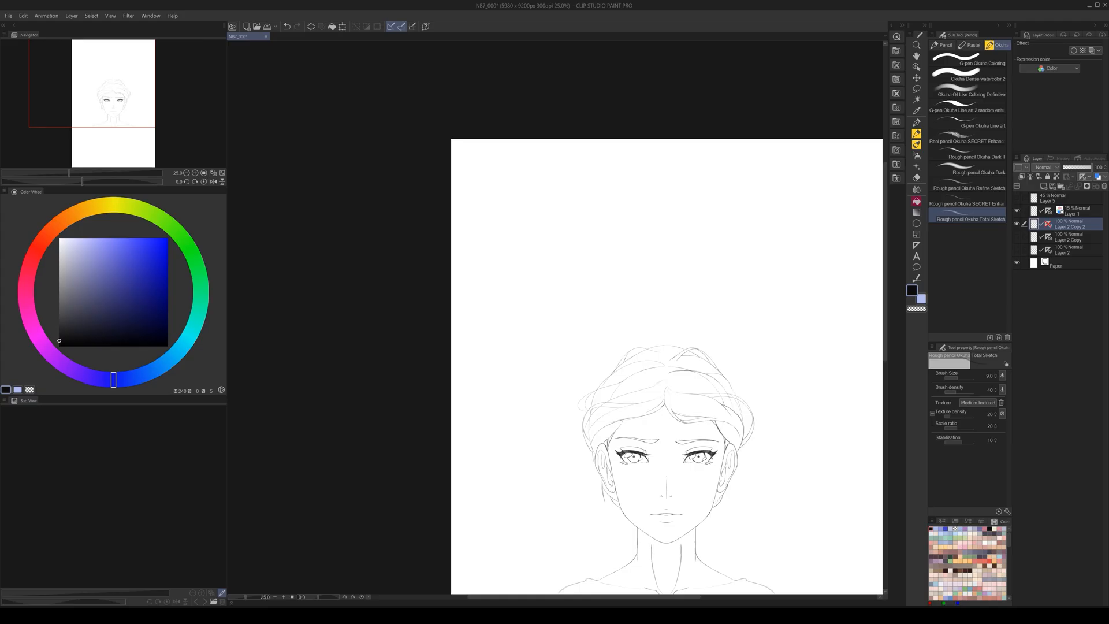
{"action": "scroll", "coordinate": [640, 347], "scroll_direction": "up", "scroll_amount": 3}
{"action": "mouse_move", "coordinate": [619, 351]}
{"action": "left_mouse_down"}
{"action": "mouse_move", "coordinate": [544, 359]}
{"action": "mouse_move", "coordinate": [517, 422]}
{"action": "left_mouse_up"}
{"action": "scroll", "coordinate": [574, 421], "scroll_direction": "down", "scroll_amount": 3}
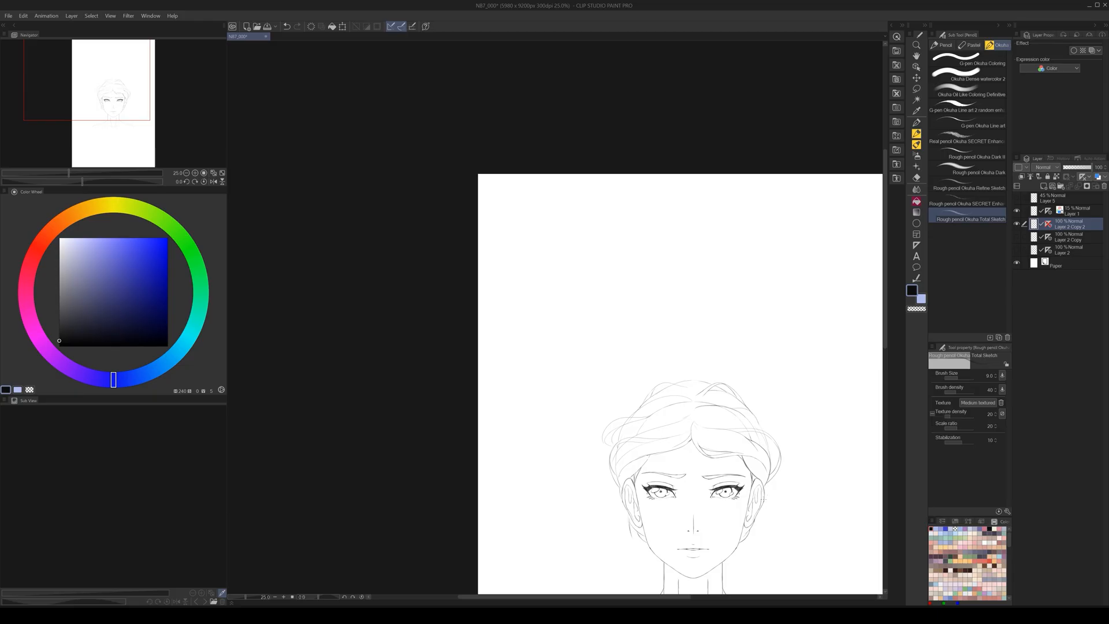
- Compare both view orientations, and refine the loose outward-curling strand over the hair bulge in the mirrored view
{"action": "left_click_drag", "start_coordinate": [746, 497], "coordinate": [659, 432]}
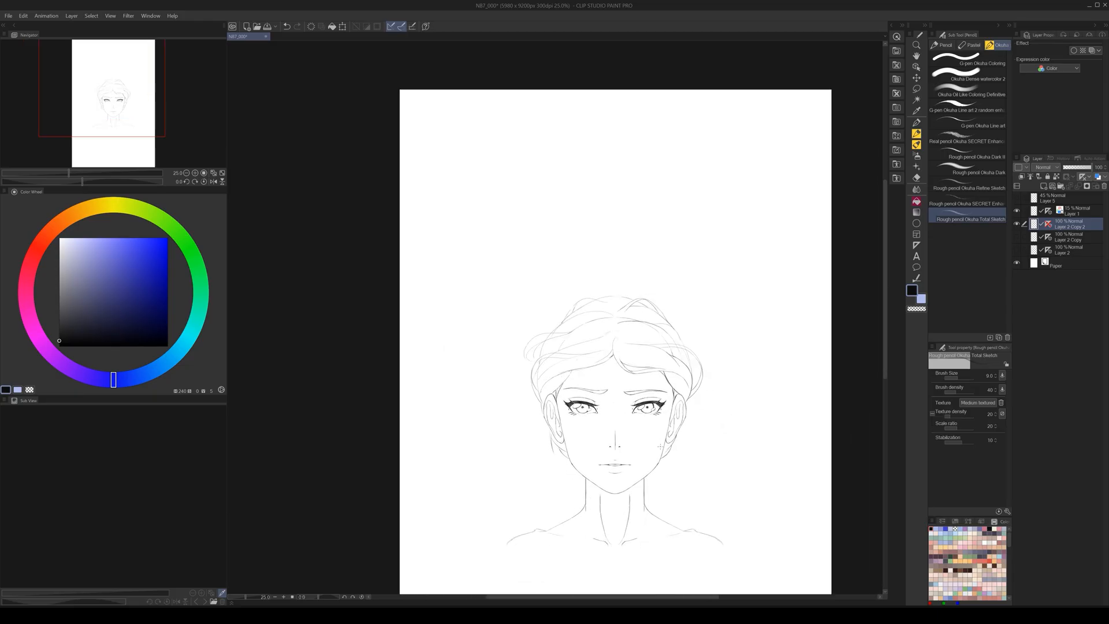
{"action": "scroll", "coordinate": [663, 445], "scroll_direction": "right", "scroll_amount": 3}
{"action": "left_click_drag", "start_coordinate": [524, 503], "coordinate": [593, 434]}
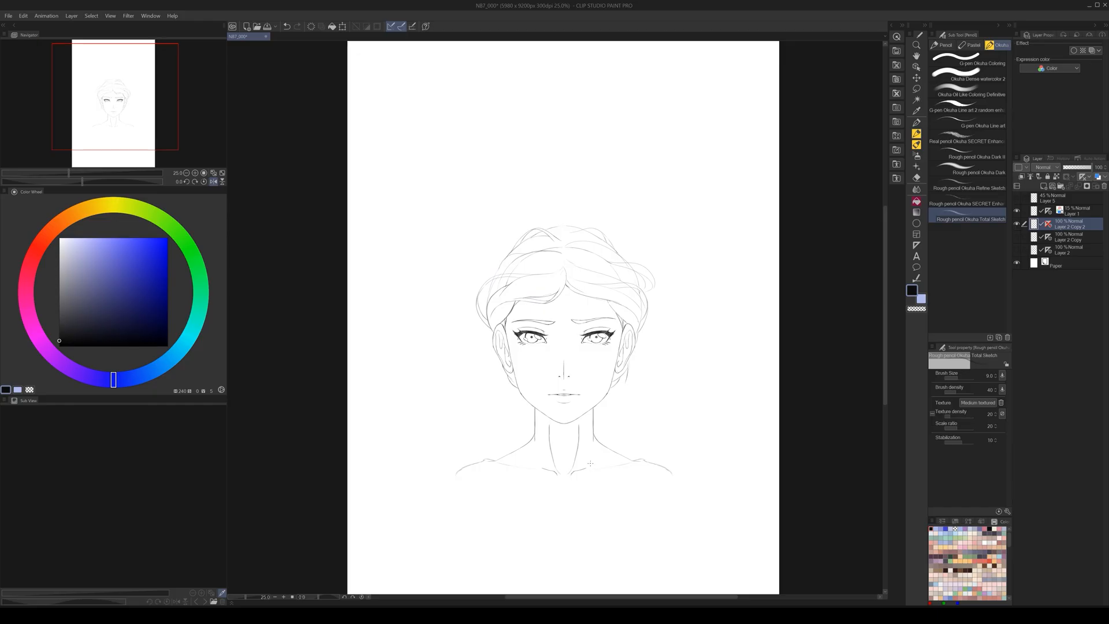
{"action": "scroll", "coordinate": [588, 464], "scroll_direction": "right", "scroll_amount": 1}
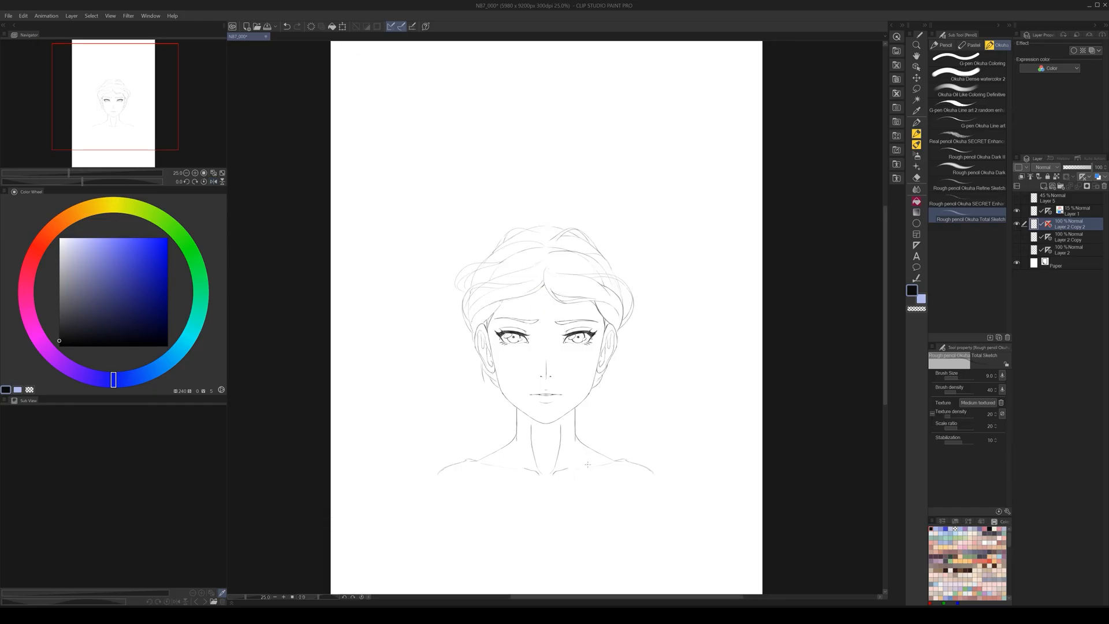
{"action": "key", "text": "h"}
{"action": "scroll", "coordinate": [633, 293], "scroll_direction": "up", "scroll_amount": 3}
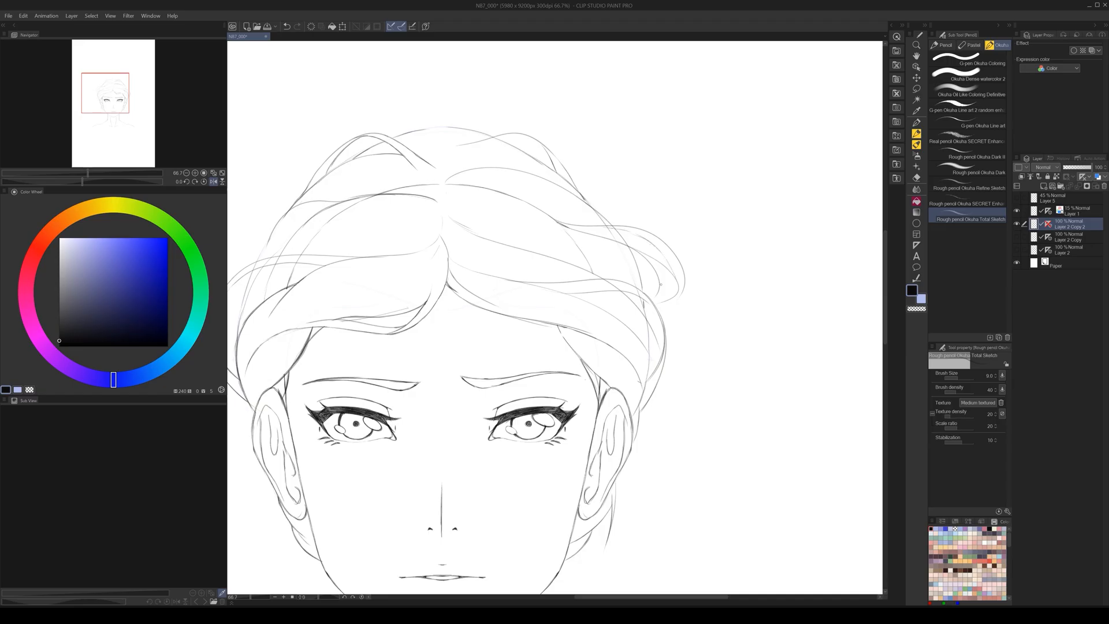
{"action": "mouse_move", "coordinate": [615, 224]}
{"action": "left_mouse_down"}
{"action": "mouse_move", "coordinate": [650, 234]}
{"action": "mouse_move", "coordinate": [683, 275]}
{"action": "left_mouse_up"}
{"action": "scroll", "coordinate": [640, 363], "scroll_direction": "down", "scroll_amount": 2}
{"action": "left_click_drag", "start_coordinate": [604, 453], "coordinate": [592, 366]}
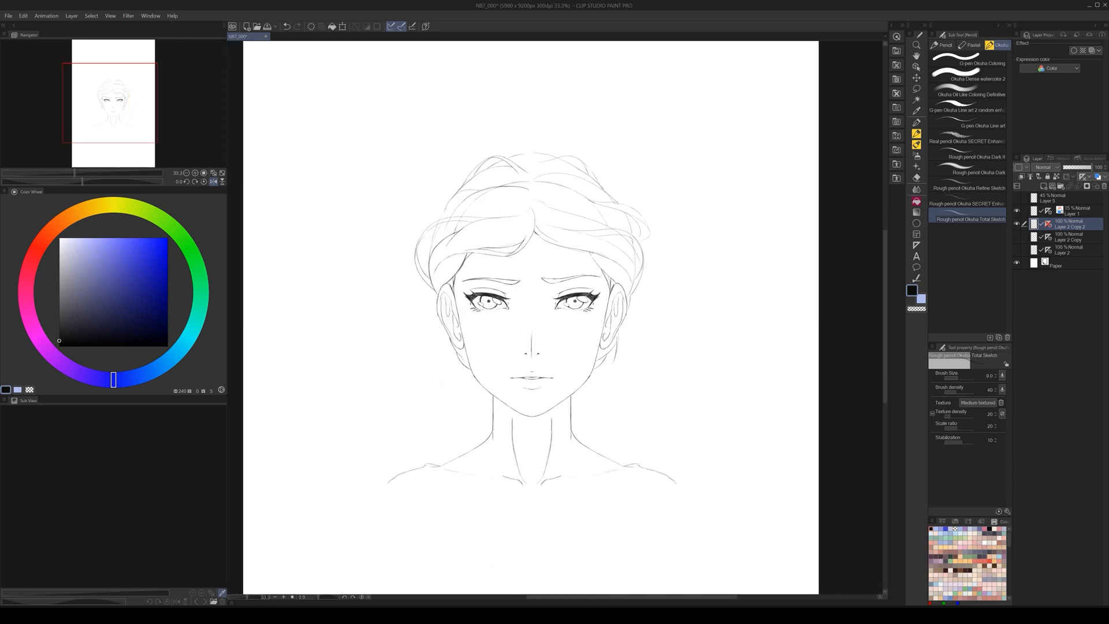
{"action": "scroll", "coordinate": [572, 340], "scroll_direction": "up", "scroll_amount": 1}
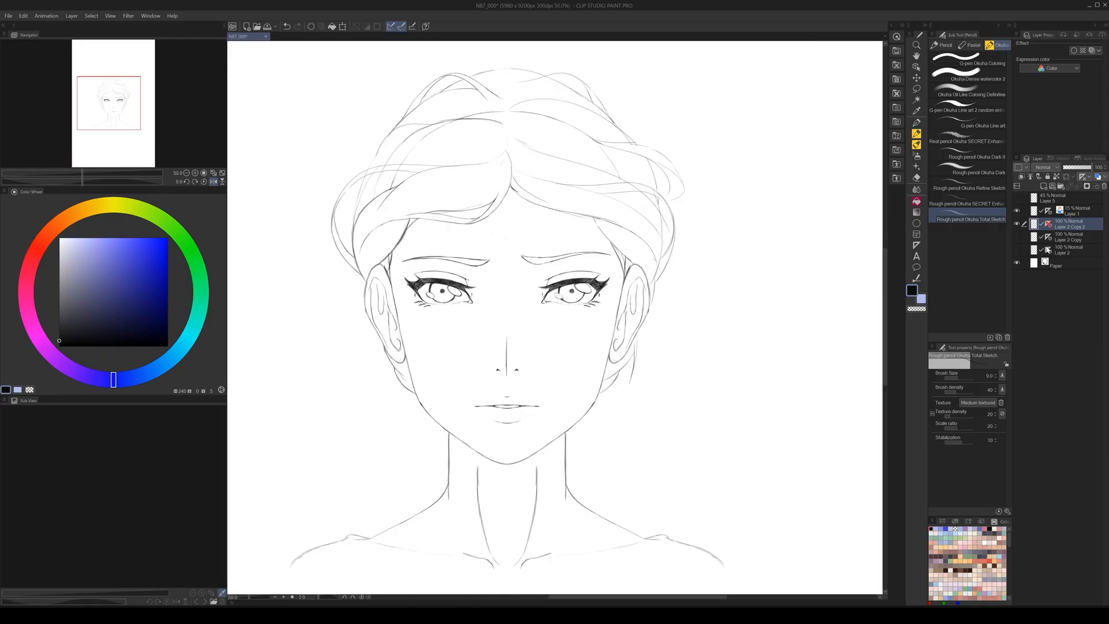
- Turn on the symmetry ruler of Layer 2 Copy 2 and hide Layer 1, keeping the sketch layer active
{"action": "left_click", "coordinate": [1049, 226]}
{"action": "left_click_drag", "start_coordinate": [518, 300], "coordinate": [553, 301]}
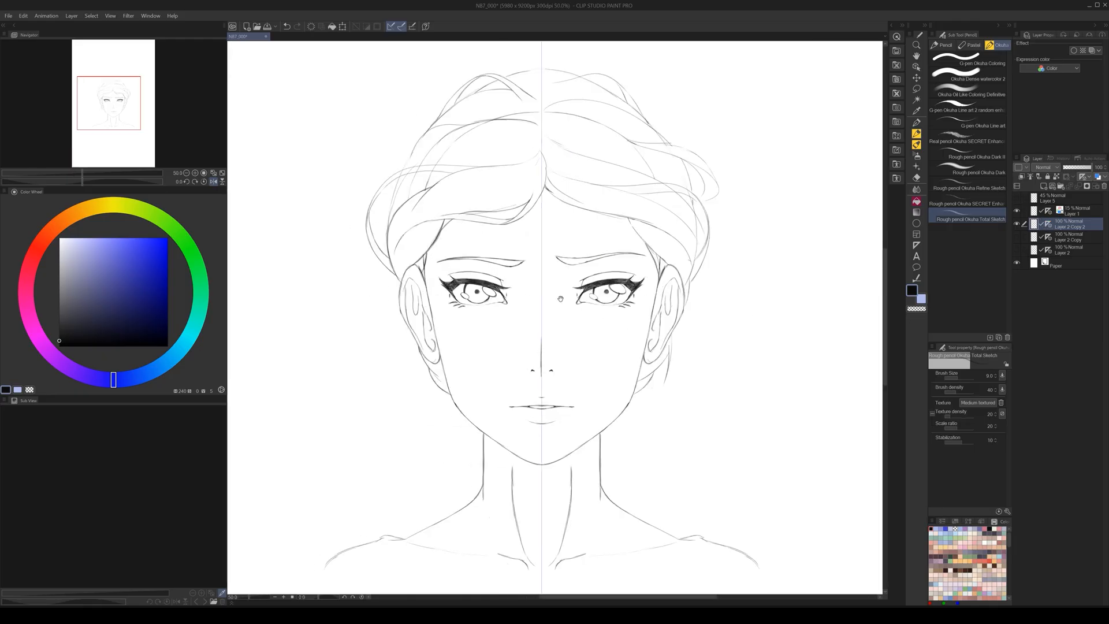
{"action": "scroll", "coordinate": [604, 368], "scroll_direction": "down", "scroll_amount": 3}
{"action": "scroll", "coordinate": [597, 390], "scroll_direction": "up", "scroll_amount": 2}
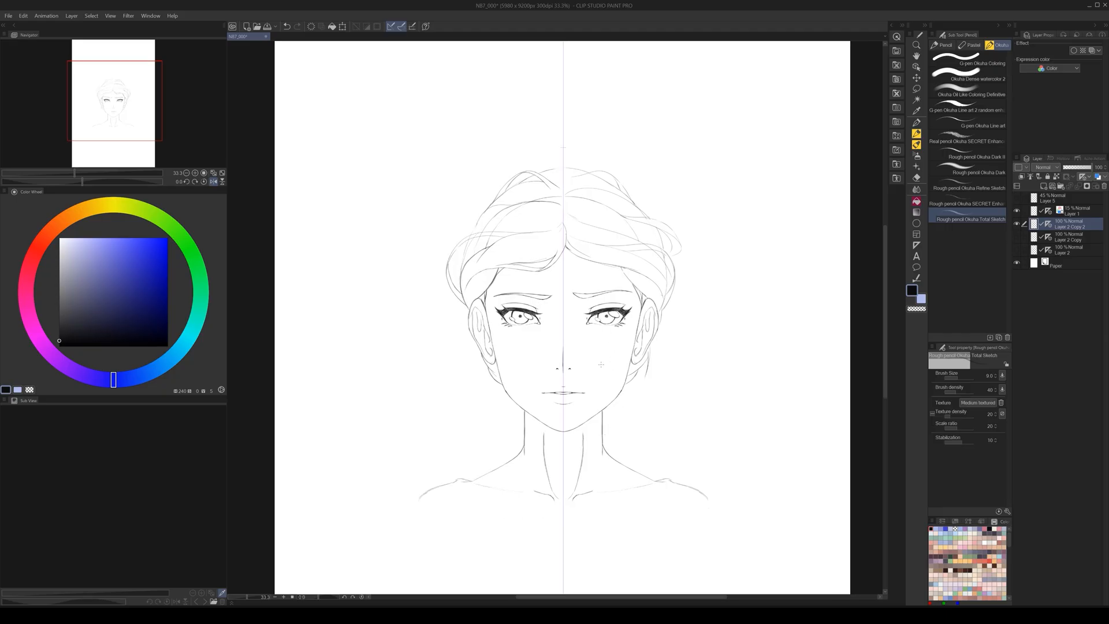
{"action": "left_click", "coordinate": [1034, 211]}
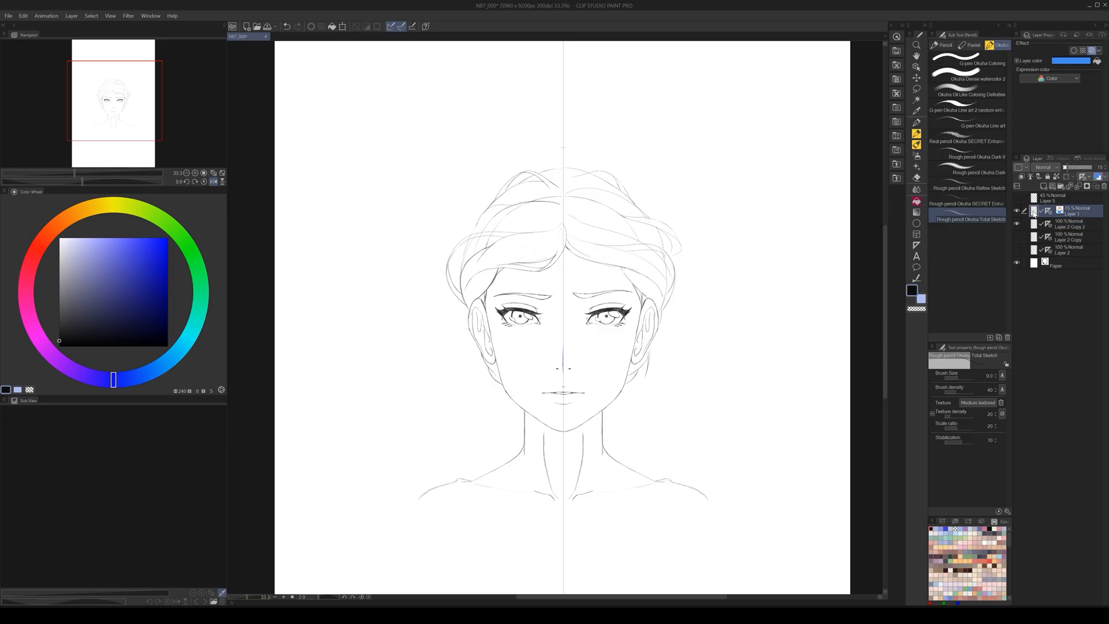
{"action": "left_click", "coordinate": [1041, 229]}
{"action": "left_click", "coordinate": [1016, 223]}
{"action": "left_click", "coordinate": [1017, 223]}
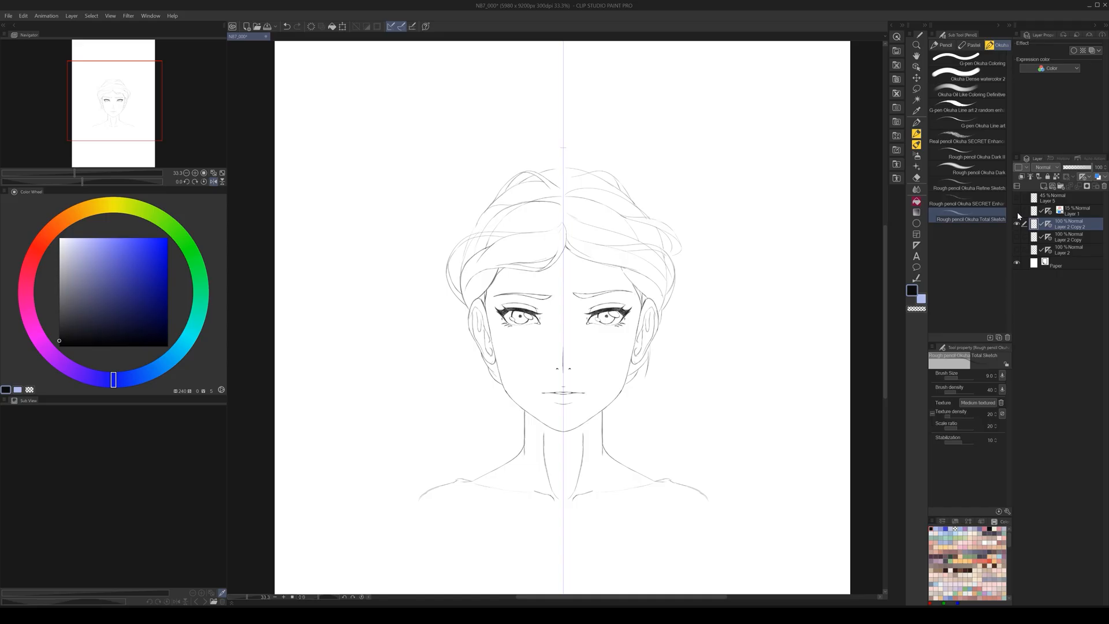
- Undo the last two symmetric strokes on the hair
{"action": "scroll", "coordinate": [578, 209], "scroll_direction": "up", "scroll_amount": 1}
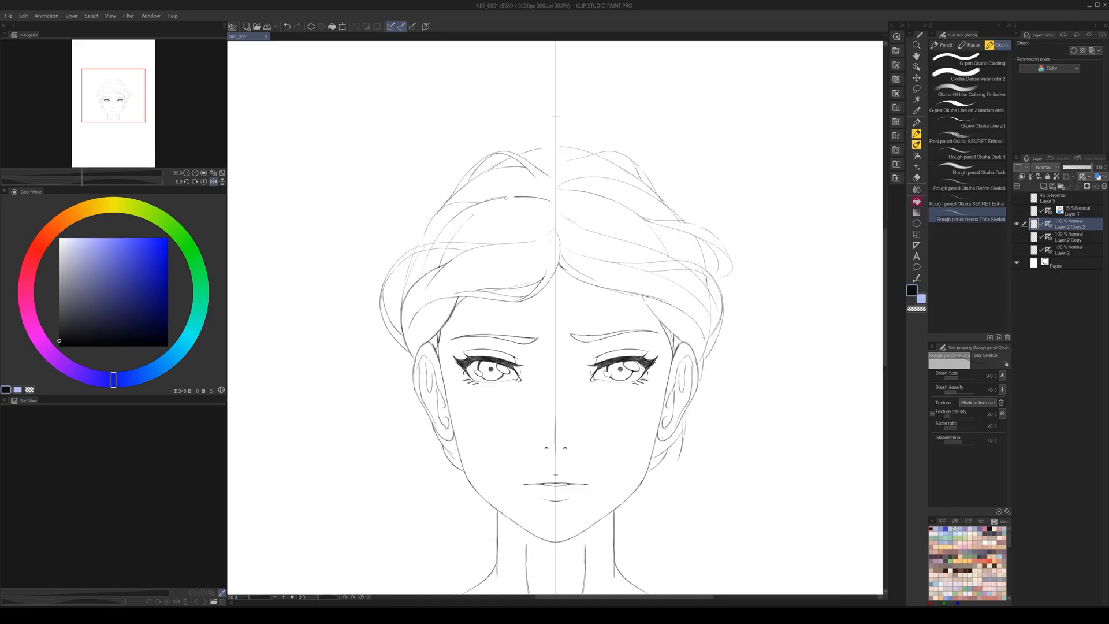
{"action": "key", "text": "ctrl+z"}
{"action": "key", "text": "ctrl+z"}
{"action": "scroll", "coordinate": [612, 388], "scroll_direction": "down", "scroll_amount": 4}
{"action": "scroll", "coordinate": [636, 474], "scroll_direction": "up", "scroll_amount": 3}
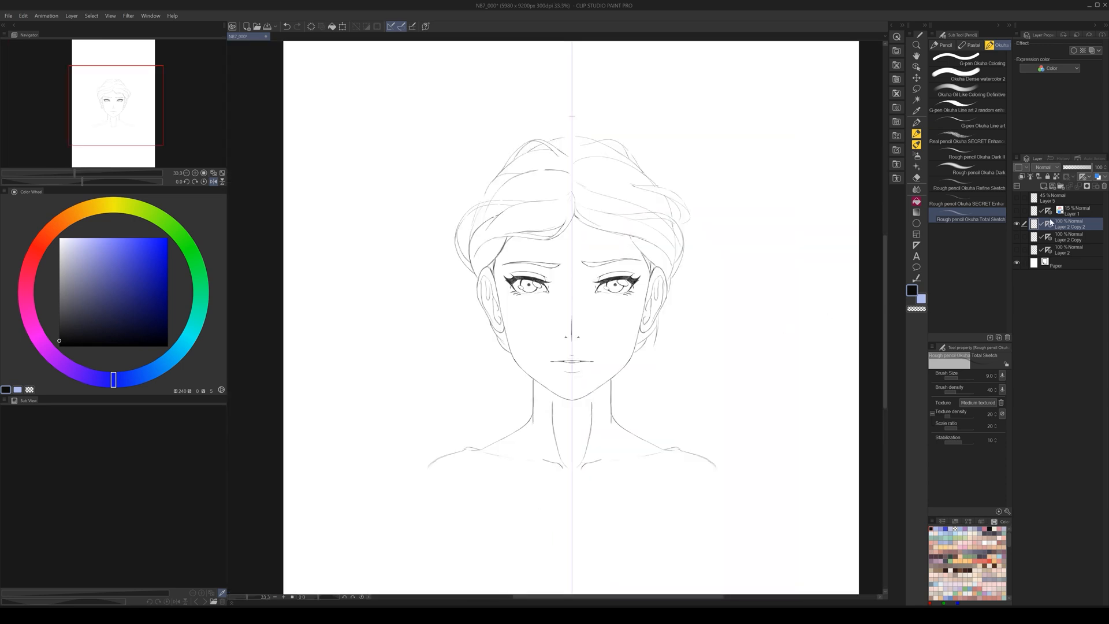
- Turn off the symmetry ruler and draw a strand curving from the parting into the left hair section
{"action": "left_click", "coordinate": [1048, 224], "text": "shift"}
{"action": "scroll", "coordinate": [563, 213], "scroll_direction": "up", "scroll_amount": 1}
{"action": "scroll", "coordinate": [608, 226], "scroll_direction": "up", "scroll_amount": 1}
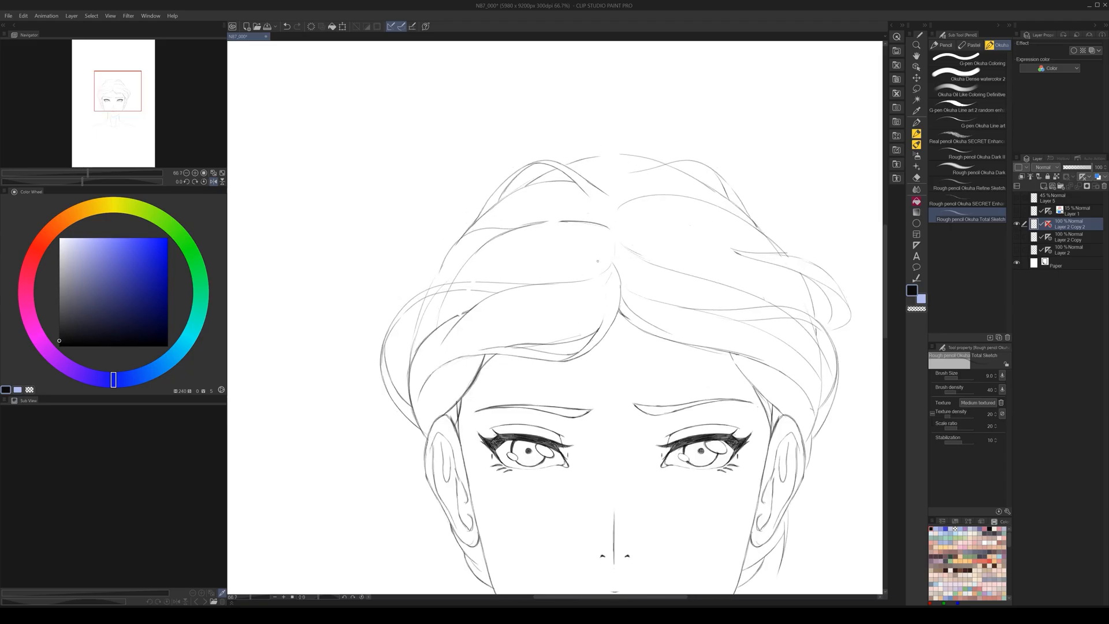
{"action": "left_click_drag", "start_coordinate": [613, 242], "coordinate": [583, 255]}
{"action": "scroll", "coordinate": [573, 256], "scroll_direction": "down", "scroll_amount": 3}
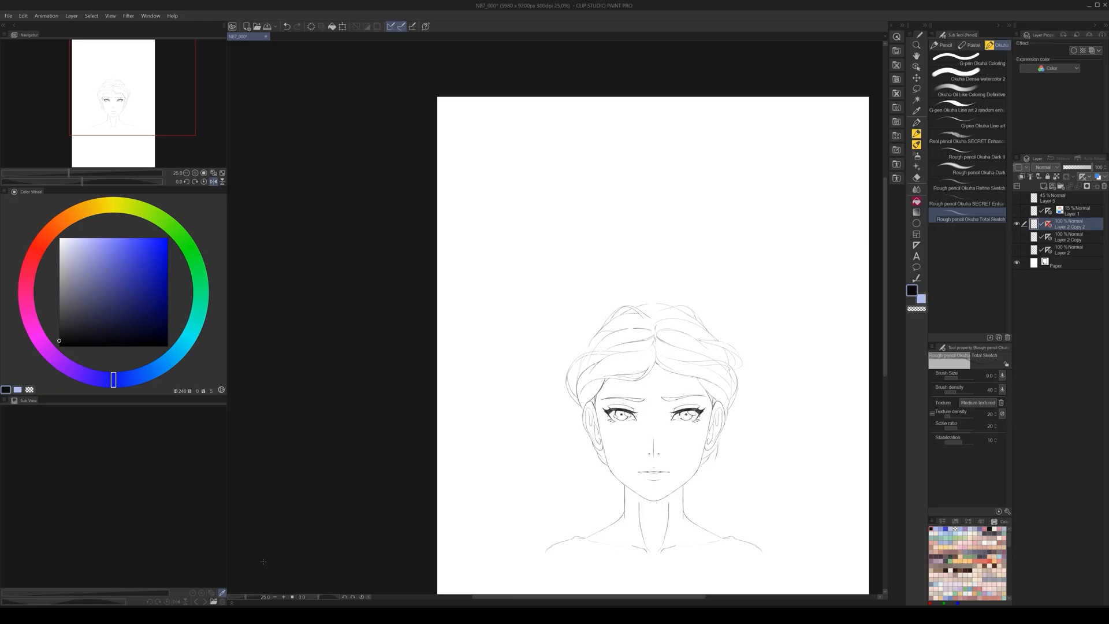
{"action": "scroll", "coordinate": [660, 393], "scroll_direction": "up", "scroll_amount": 1}
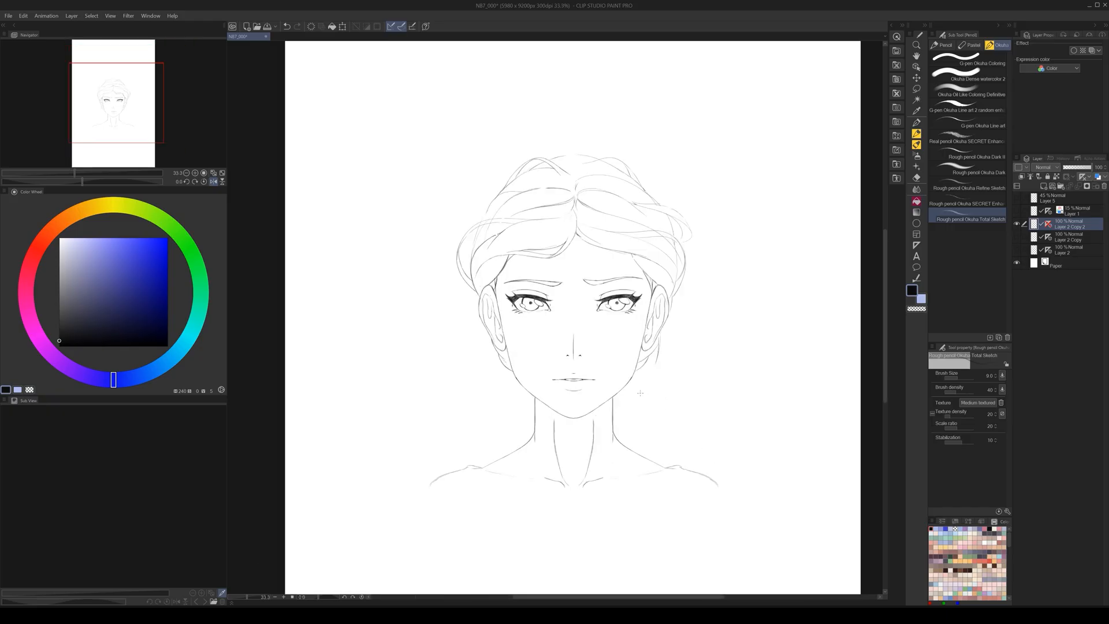
{"action": "scroll", "coordinate": [630, 359], "scroll_direction": "up", "scroll_amount": 1}
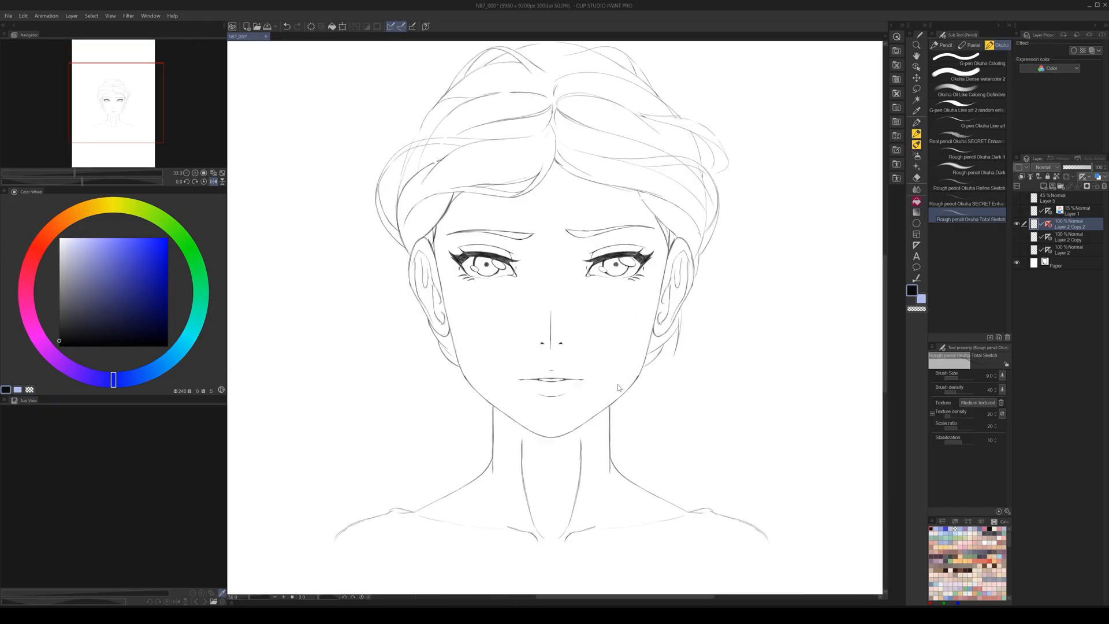
- Duplicate the sketch layer Layer 2 Copy 2 and hide the original
{"action": "left_click", "coordinate": [1048, 225], "text": "shift"}
{"action": "scroll", "coordinate": [600, 364], "scroll_direction": "down", "scroll_amount": 2}
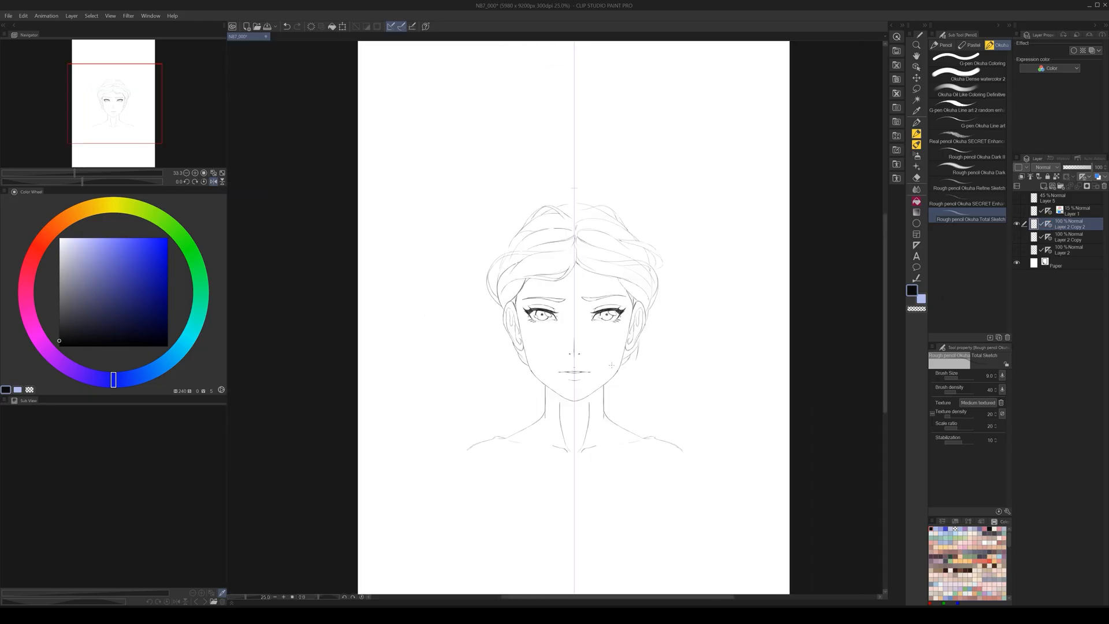
{"action": "scroll", "coordinate": [607, 366], "scroll_direction": "up", "scroll_amount": 1}
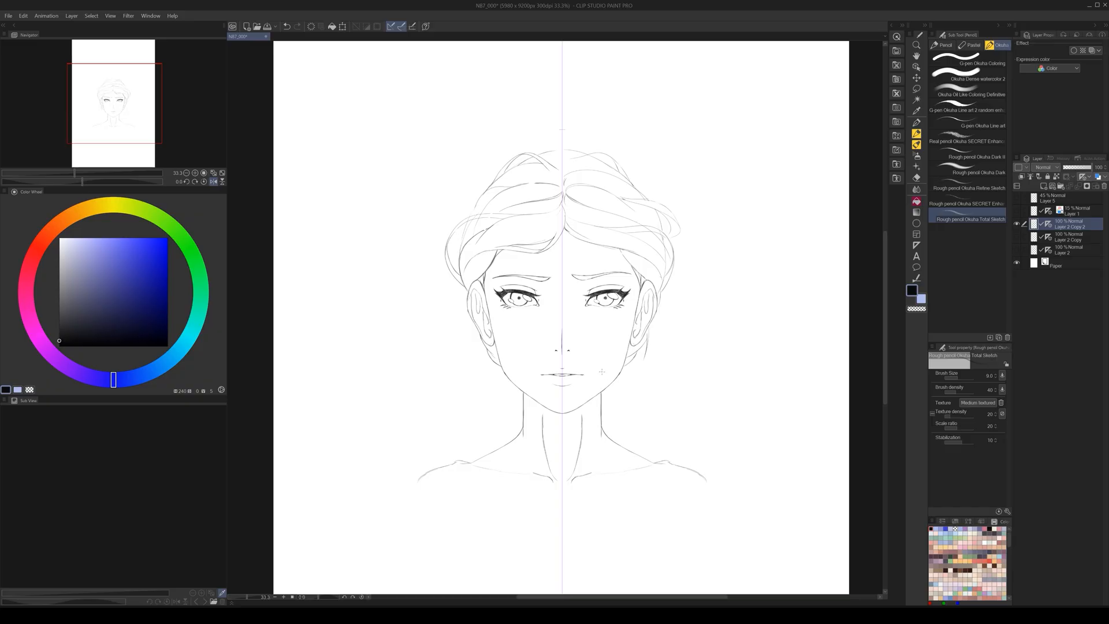
{"action": "key", "text": "ctrl+j"}
{"action": "left_click", "coordinate": [1048, 226], "text": "shift"}
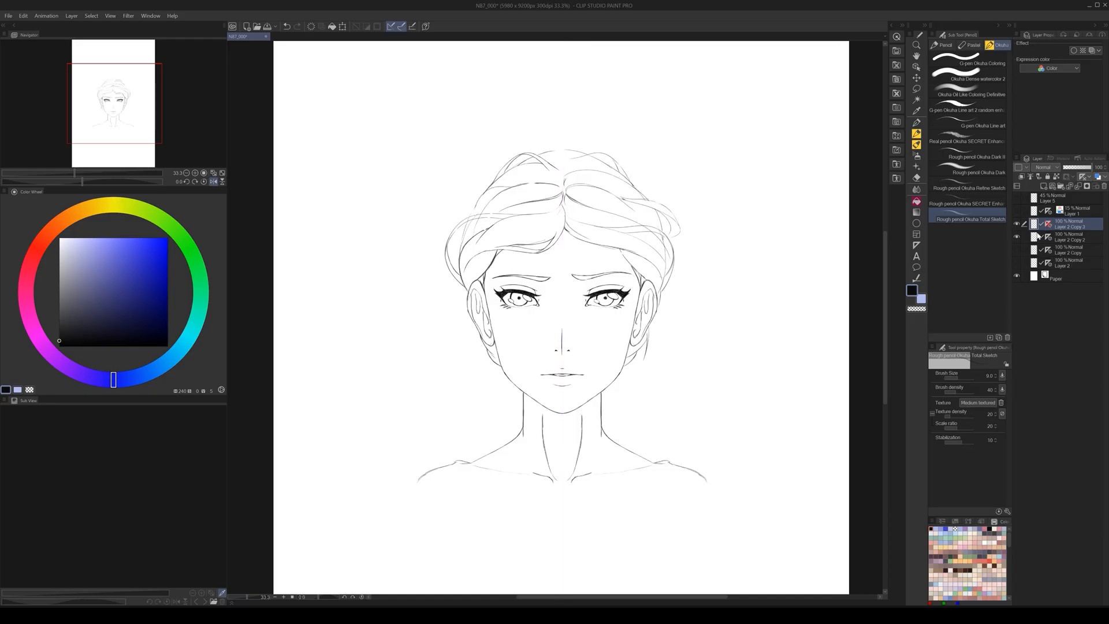
- Lasso the whole hair area above the brows with the symmetry ruler on, filling the gap along the centre line
{"action": "left_click", "coordinate": [916, 89]}
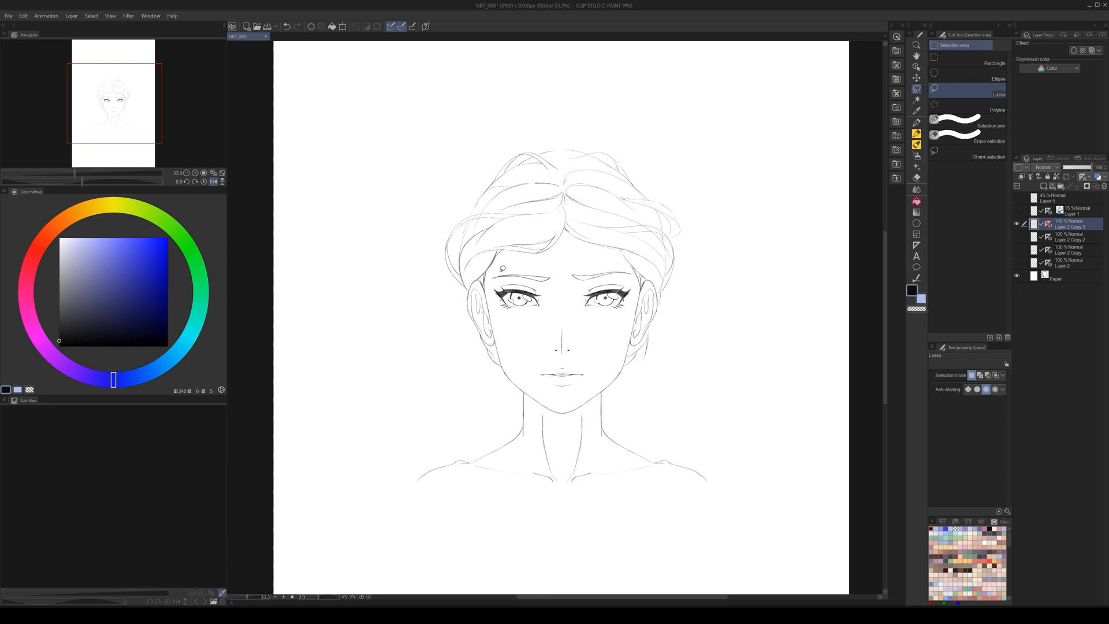
{"action": "left_click", "coordinate": [1049, 226], "text": "shift"}
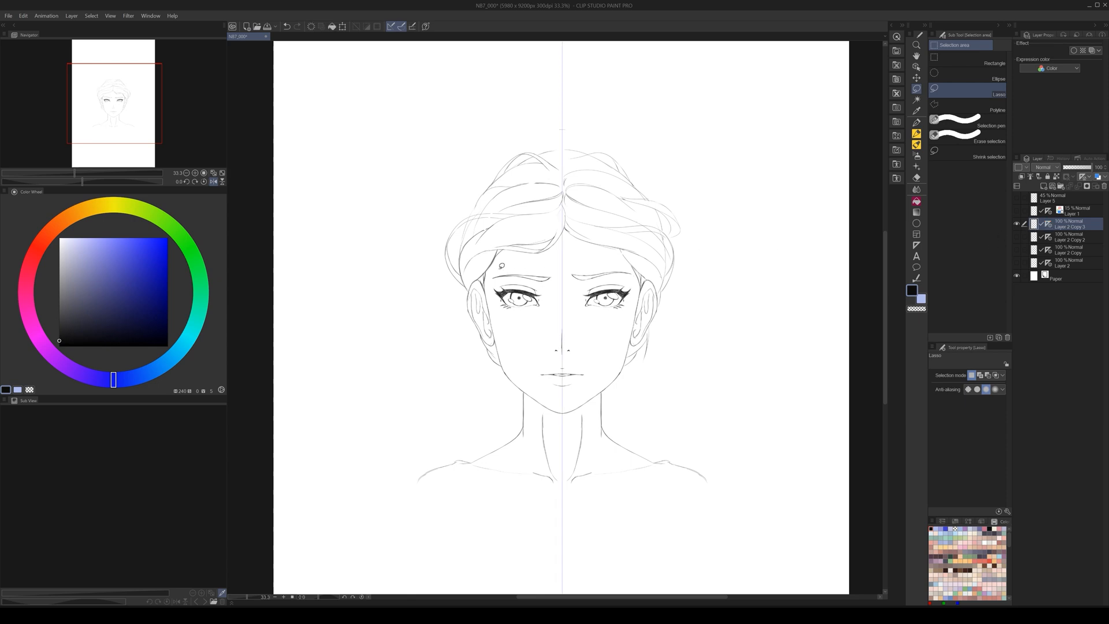
{"action": "mouse_move", "coordinate": [487, 285]}
{"action": "left_mouse_down"}
{"action": "mouse_move", "coordinate": [422, 297]}
{"action": "mouse_move", "coordinate": [467, 125]}
{"action": "mouse_move", "coordinate": [692, 99]}
{"action": "mouse_move", "coordinate": [747, 270]}
{"action": "mouse_move", "coordinate": [691, 325]}
{"action": "mouse_move", "coordinate": [668, 302]}
{"action": "left_mouse_up"}
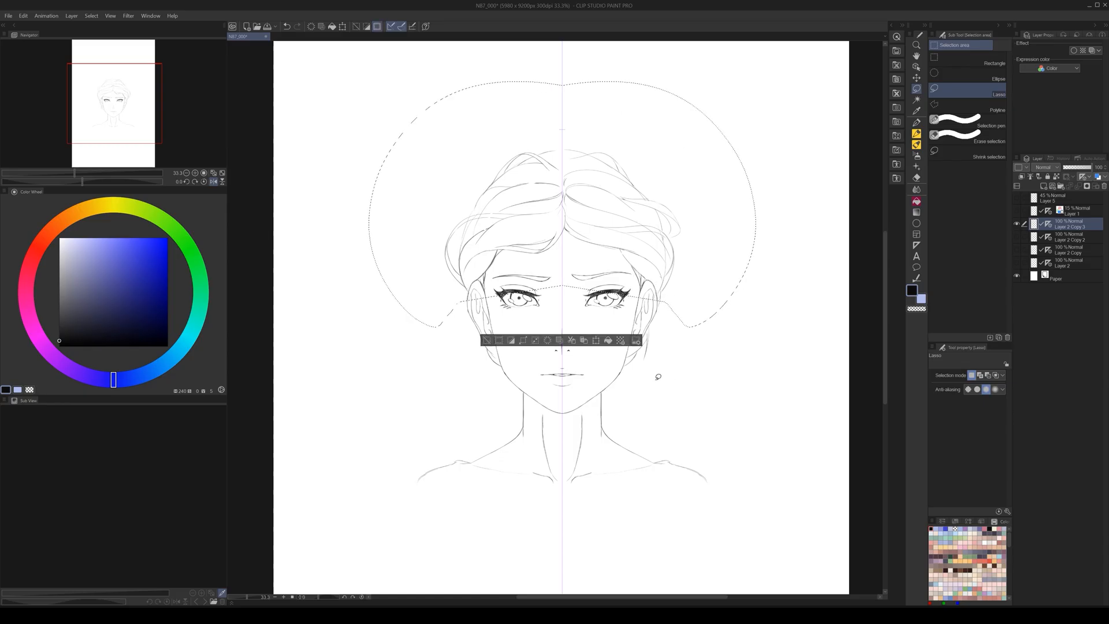
{"action": "left_click", "coordinate": [487, 340]}
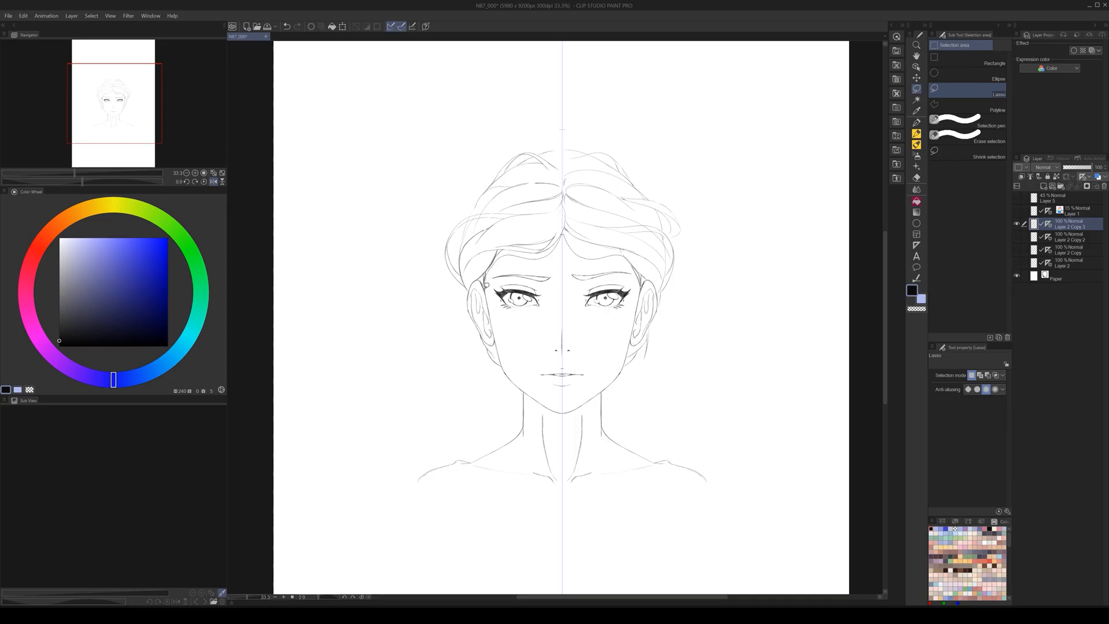
{"action": "mouse_move", "coordinate": [462, 299]}
{"action": "left_mouse_down"}
{"action": "mouse_move", "coordinate": [527, 92]}
{"action": "mouse_move", "coordinate": [561, 198]}
{"action": "left_mouse_up"}
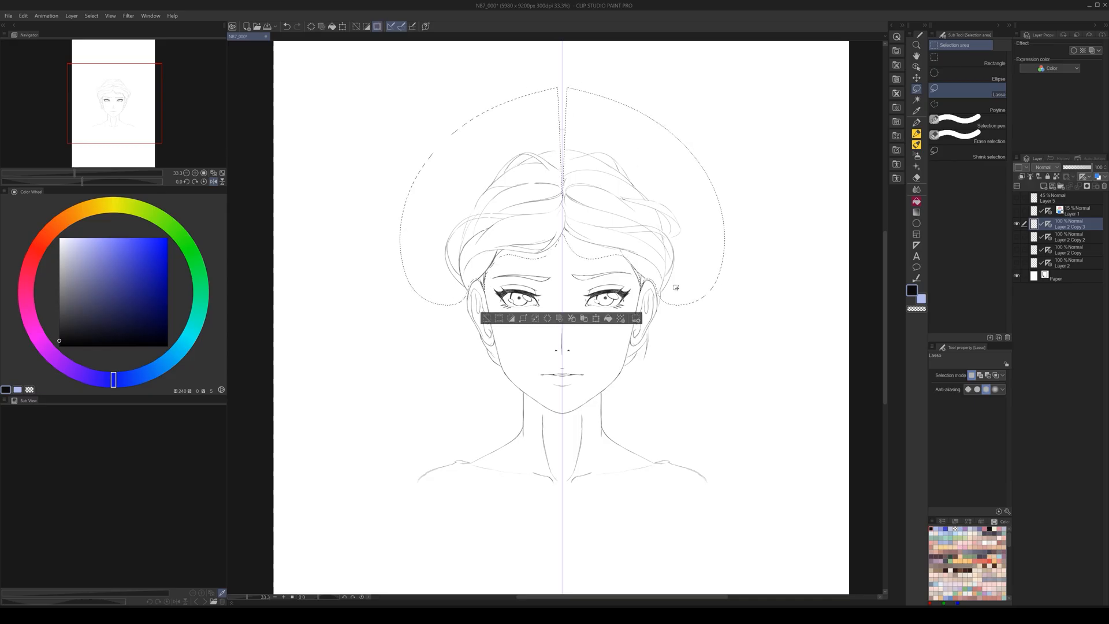
{"action": "mouse_move", "coordinate": [562, 103]}
{"action": "left_mouse_down"}
{"action": "mouse_move", "coordinate": [549, 130]}
{"action": "mouse_move", "coordinate": [562, 217]}
{"action": "left_mouse_up"}
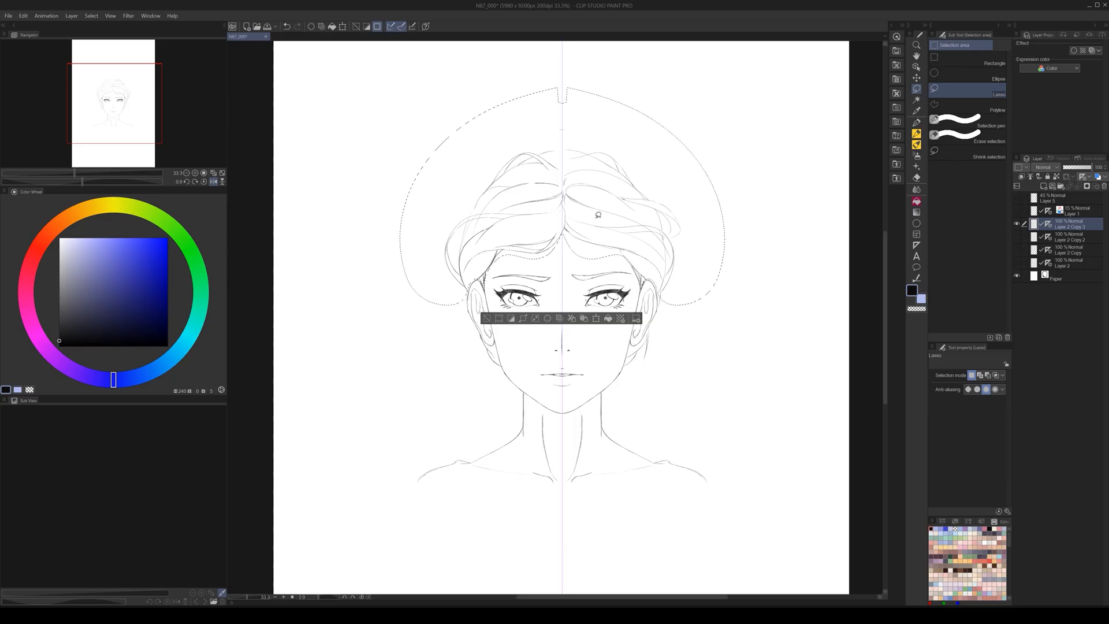
- Scale the selected hair to 104% with the aspect ratio kept, shift it slightly upward, apply the transformation and deselect
{"action": "left_click", "coordinate": [595, 320]}
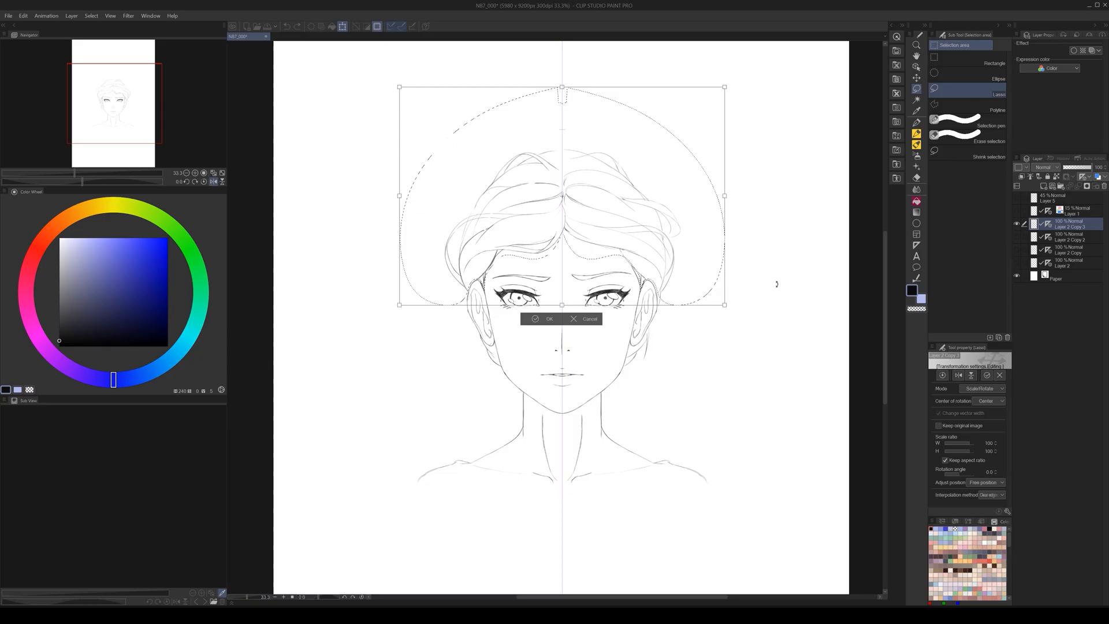
{"action": "left_click", "coordinate": [995, 443]}
{"action": "left_click", "coordinate": [995, 443]}
{"action": "left_click", "coordinate": [994, 442]}
{"action": "left_click", "coordinate": [995, 443]}
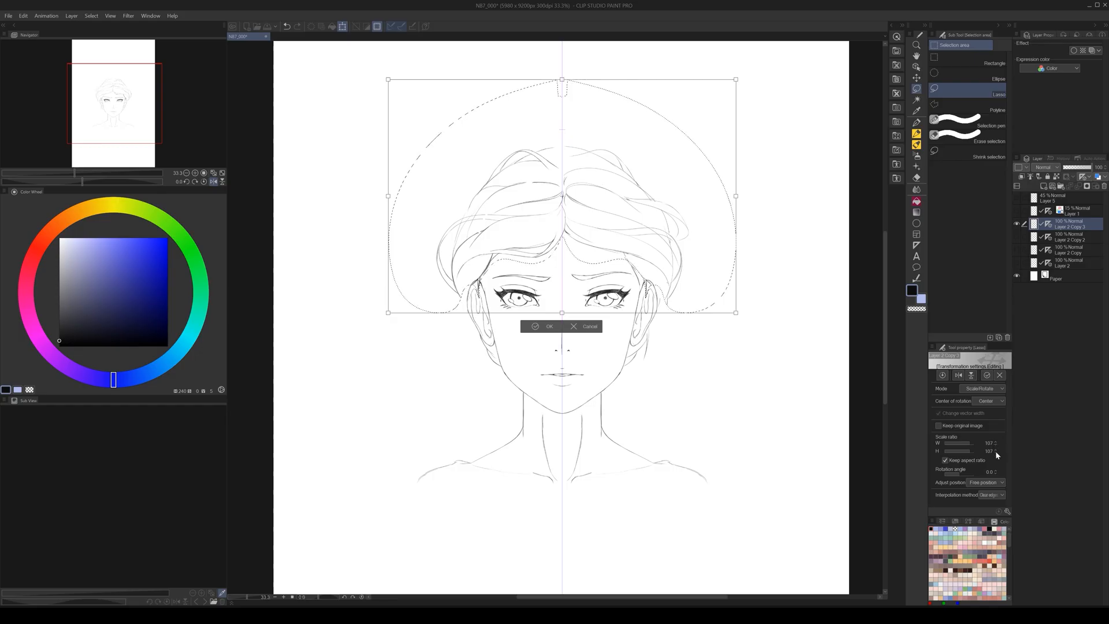
{"action": "left_click", "coordinate": [994, 452]}
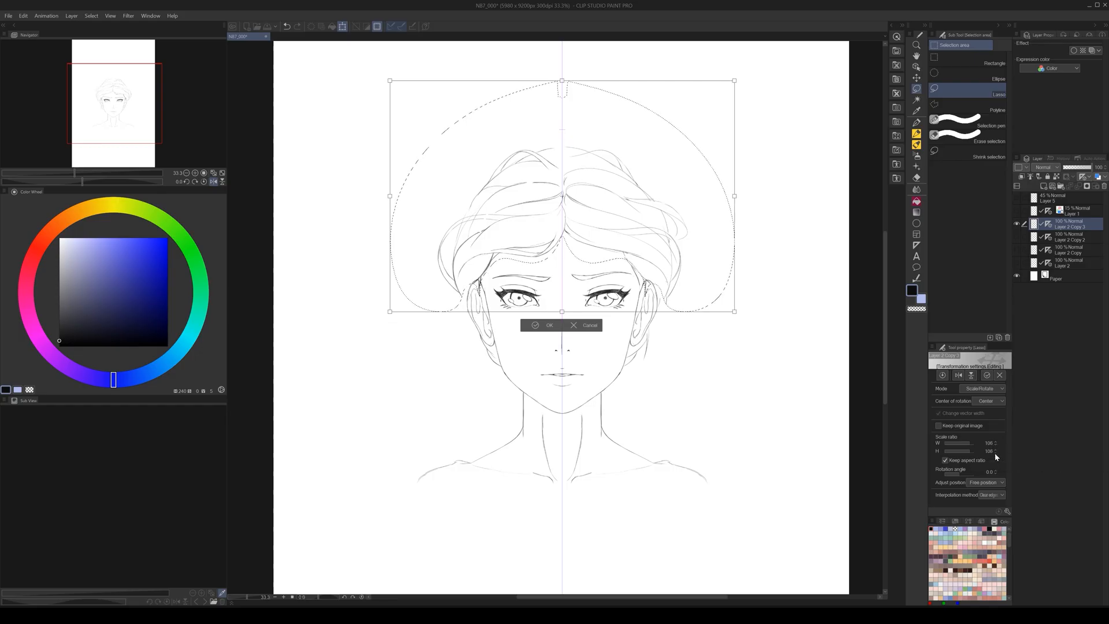
{"action": "left_click", "coordinate": [994, 453]}
{"action": "left_click", "coordinate": [994, 453]}
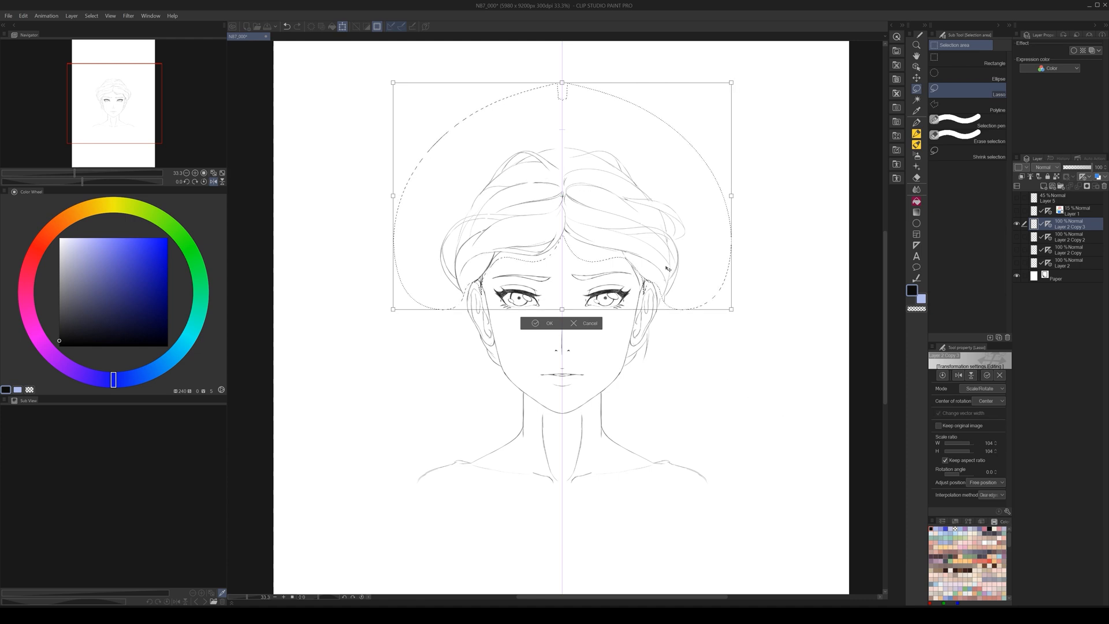
{"action": "left_click_drag", "start_coordinate": [666, 266], "coordinate": [667, 264]}
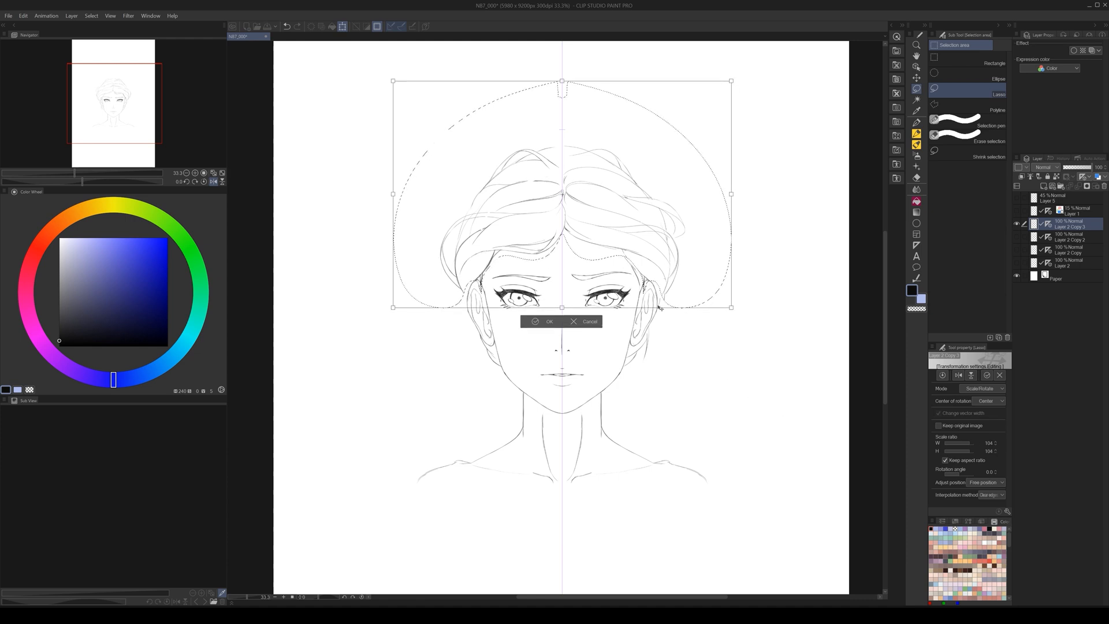
{"action": "scroll", "coordinate": [654, 335], "scroll_direction": "down", "scroll_amount": 1}
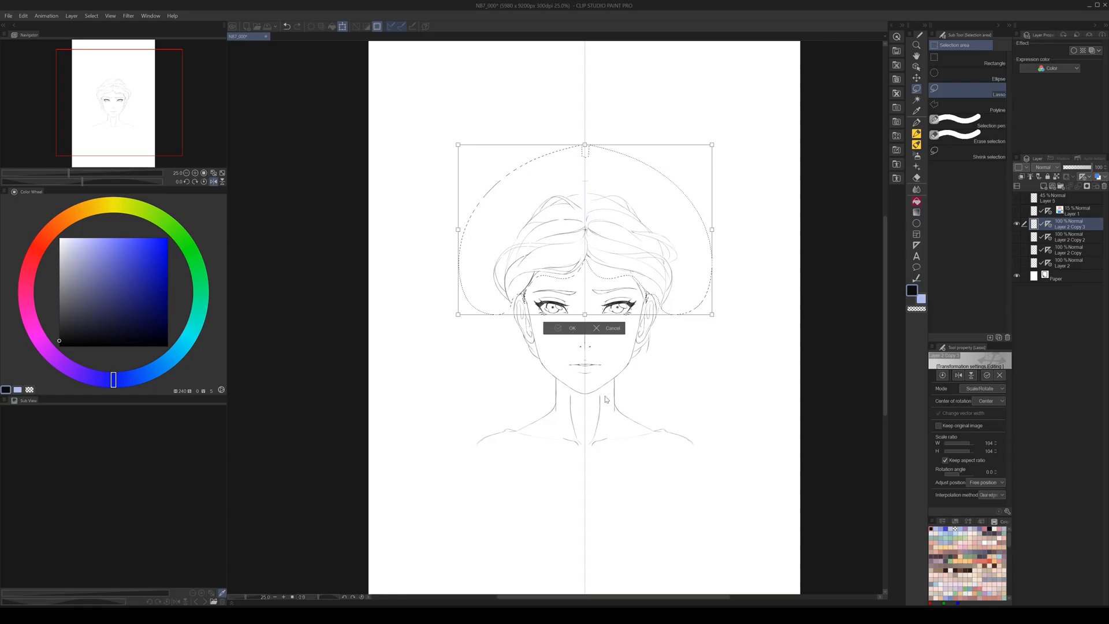
{"action": "key", "text": "Return"}
{"action": "key", "text": "ctrl+d"}
- With the Total Sketch rough pencil and the symmetry ruler off, replace the left section's drooping lower strand with a clean hairline from parting to temple
{"action": "scroll", "coordinate": [655, 373], "scroll_direction": "down", "scroll_amount": 2}
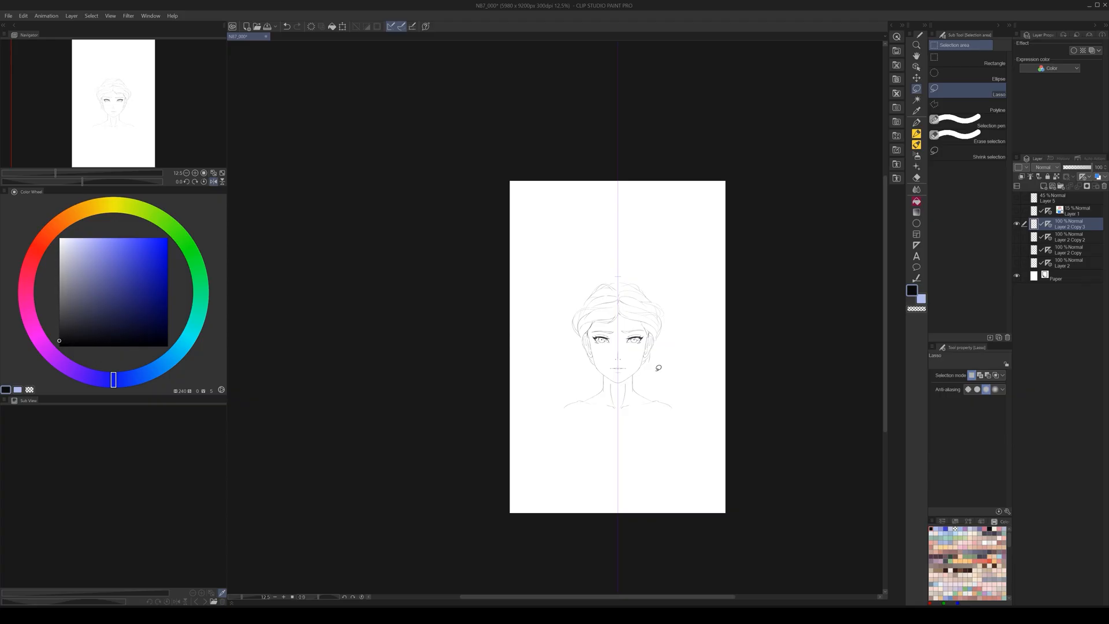
{"action": "scroll", "coordinate": [656, 369], "scroll_direction": "up", "scroll_amount": 3}
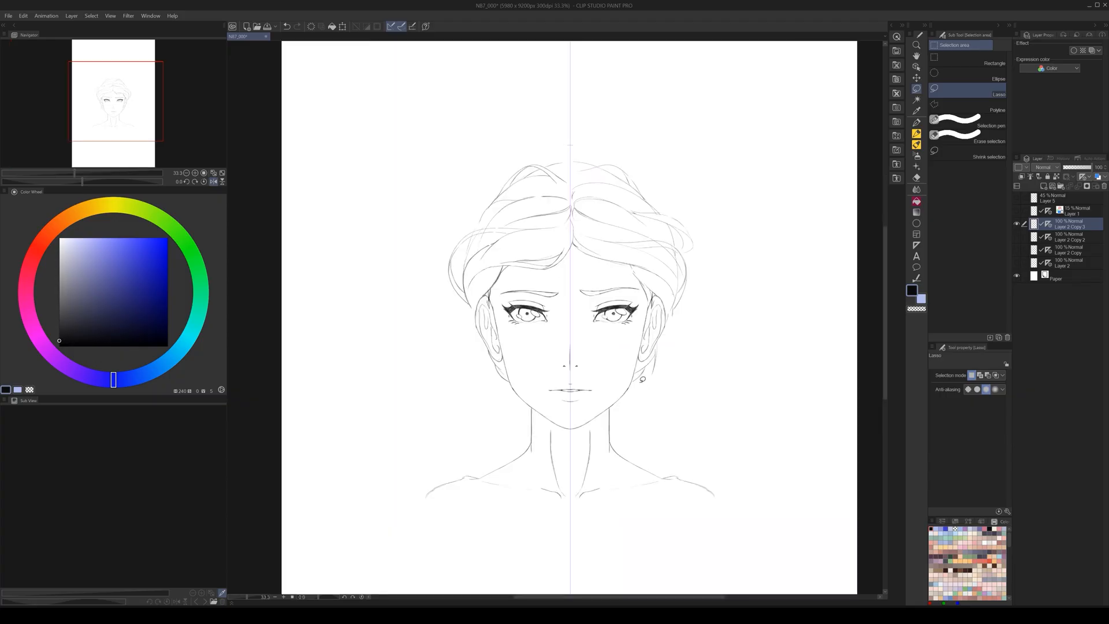
{"action": "scroll", "coordinate": [653, 364], "scroll_direction": "down", "scroll_amount": 1}
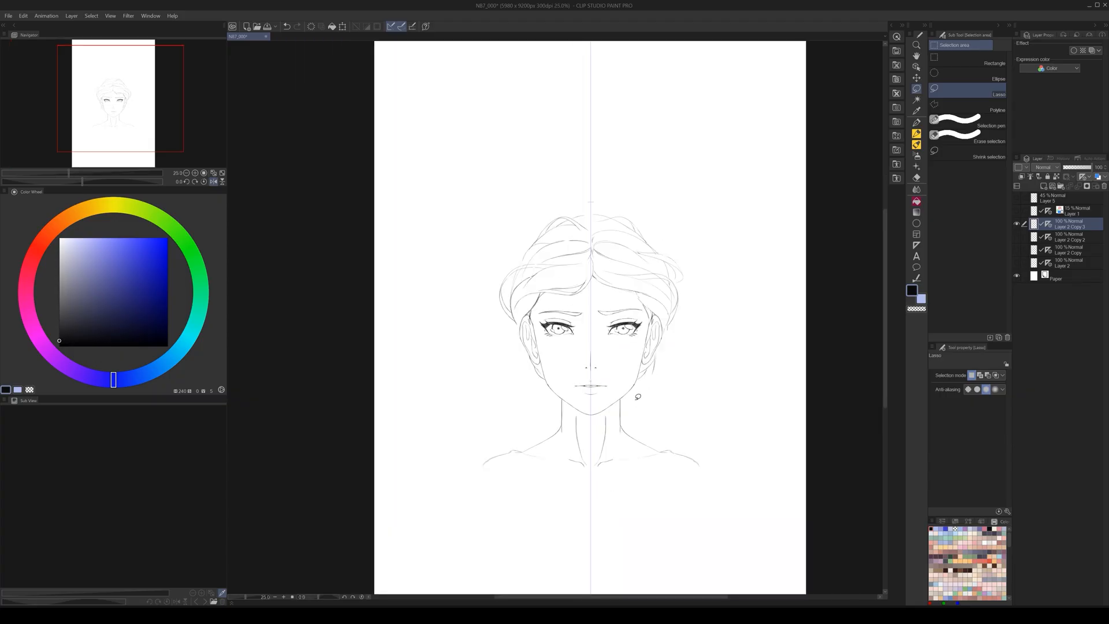
{"action": "scroll", "coordinate": [638, 397], "scroll_direction": "down", "scroll_amount": 2}
{"action": "scroll", "coordinate": [621, 391], "scroll_direction": "up", "scroll_amount": 2}
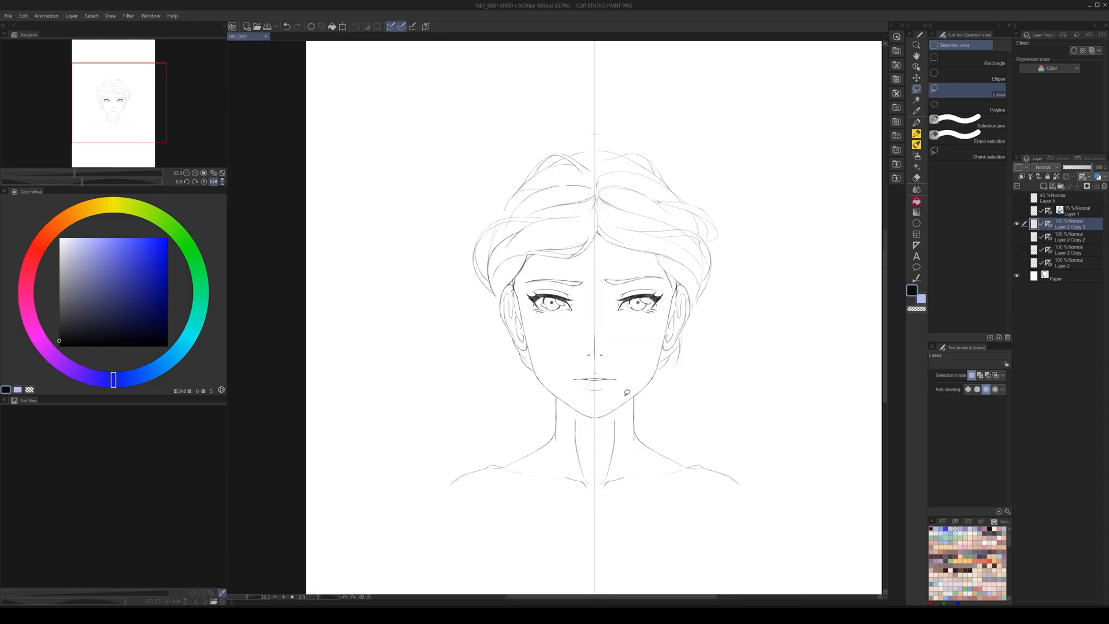
{"action": "left_click", "coordinate": [917, 134]}
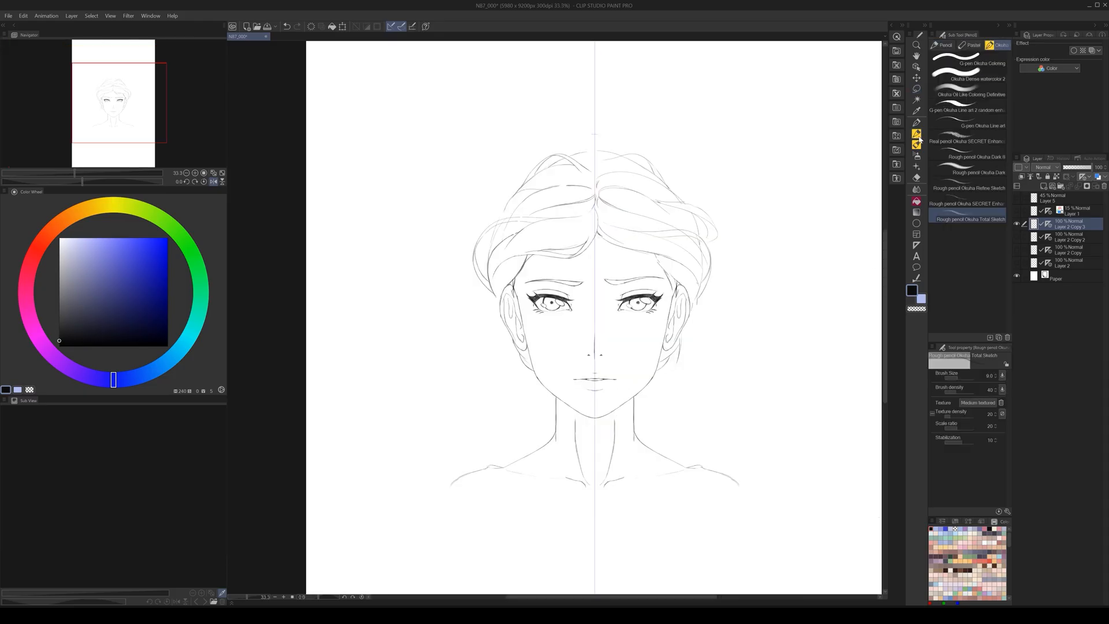
{"action": "left_click", "coordinate": [1048, 224]}
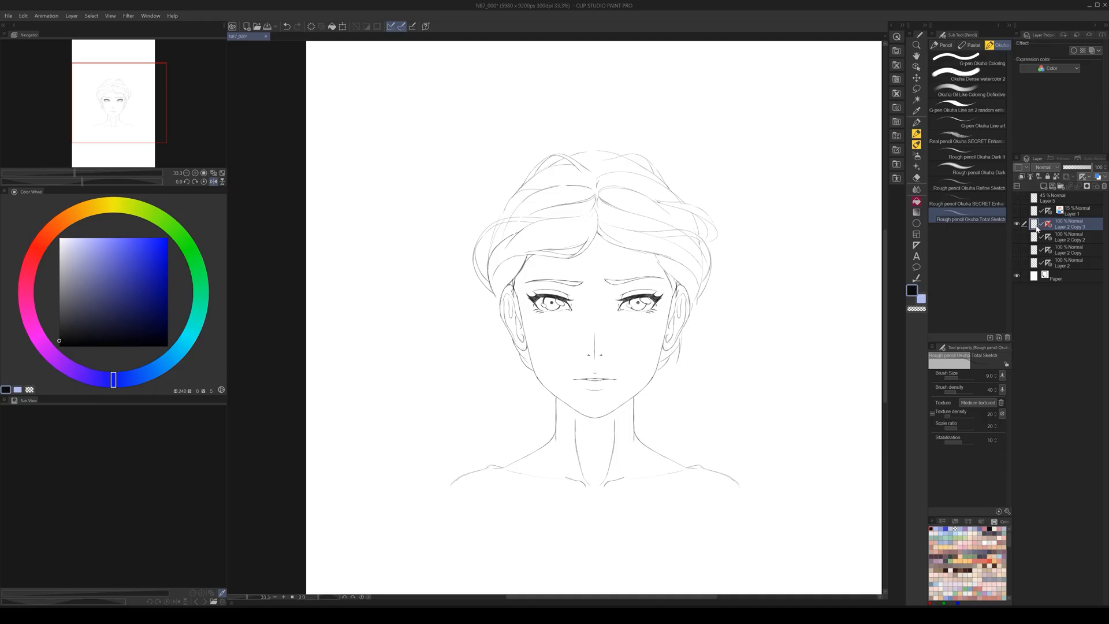
{"action": "left_click_drag", "start_coordinate": [545, 180], "coordinate": [582, 231]}
{"action": "scroll", "coordinate": [582, 230], "scroll_direction": "up", "scroll_amount": 1}
{"action": "scroll", "coordinate": [530, 346], "scroll_direction": "down", "scroll_amount": 1}
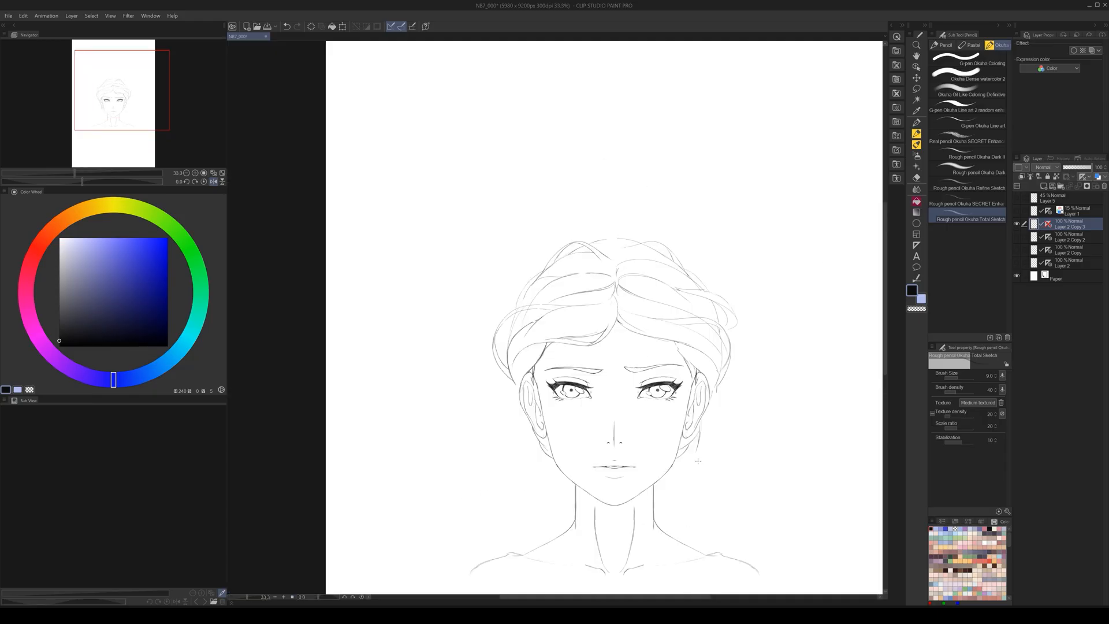
{"action": "scroll", "coordinate": [636, 346], "scroll_direction": "up", "scroll_amount": 1}
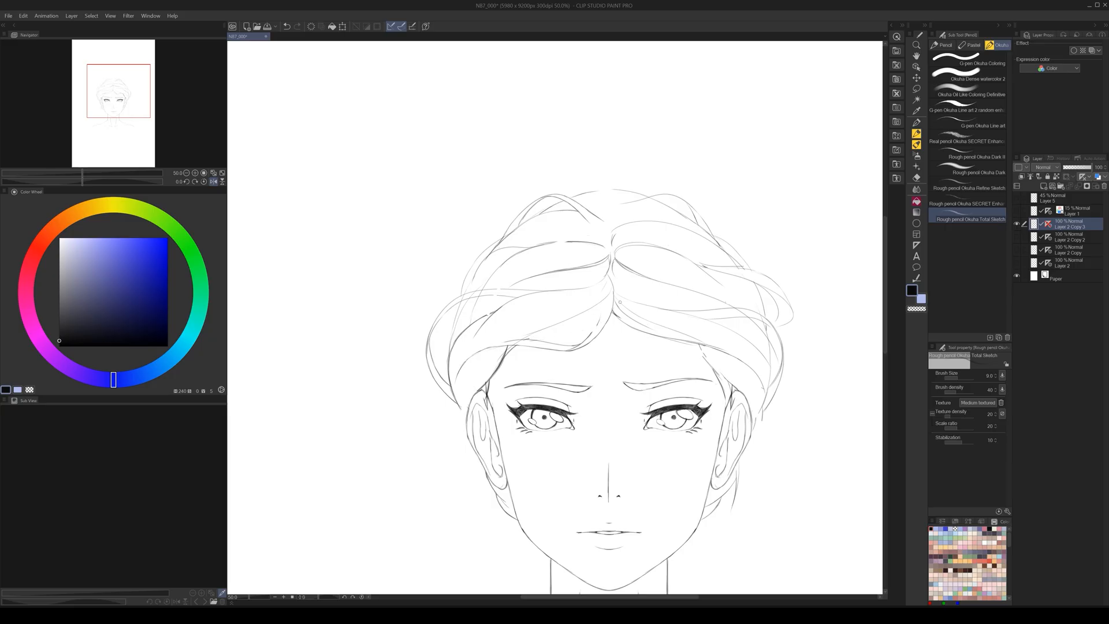
{"action": "mouse_move", "coordinate": [611, 312]}
{"action": "left_mouse_down"}
{"action": "mouse_move", "coordinate": [588, 336]}
{"action": "mouse_move", "coordinate": [591, 328]}
{"action": "mouse_move", "coordinate": [524, 349]}
{"action": "left_mouse_up"}
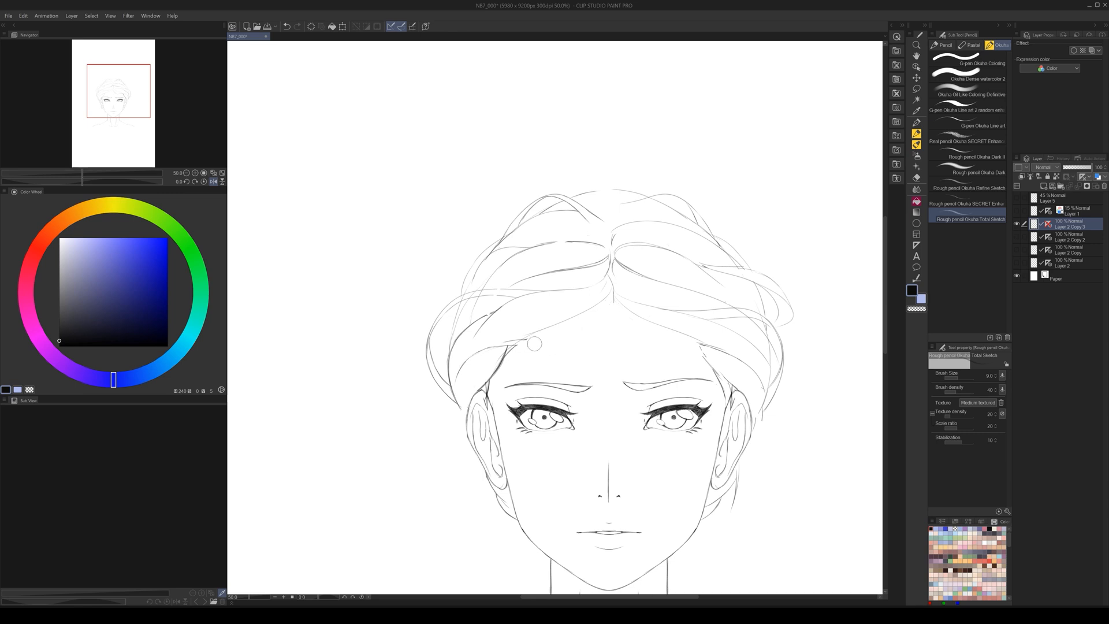
- Draw the right hairline as a smooth curve from the centre parting down to the temple
{"action": "scroll", "coordinate": [671, 458], "scroll_direction": "down", "scroll_amount": 4}
{"action": "left_click_drag", "start_coordinate": [678, 468], "coordinate": [663, 383]}
{"action": "scroll", "coordinate": [663, 382], "scroll_direction": "up", "scroll_amount": 2}
{"action": "scroll", "coordinate": [662, 383], "scroll_direction": "up", "scroll_amount": 1}
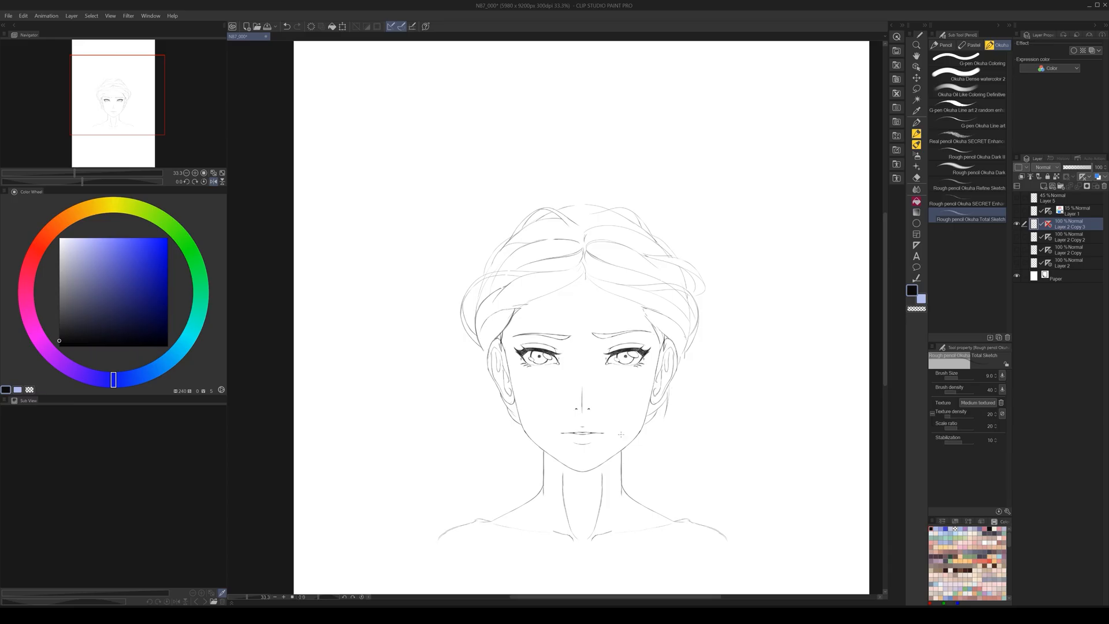
{"action": "scroll", "coordinate": [621, 386], "scroll_direction": "up", "scroll_amount": 1}
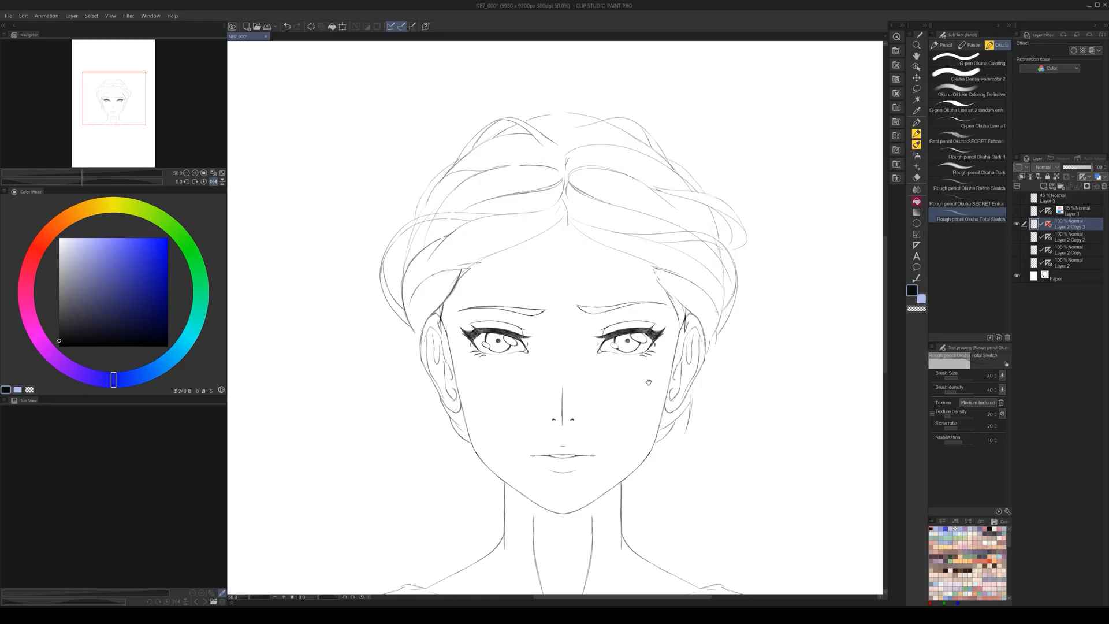
{"action": "left_click_drag", "start_coordinate": [638, 372], "coordinate": [645, 412]}
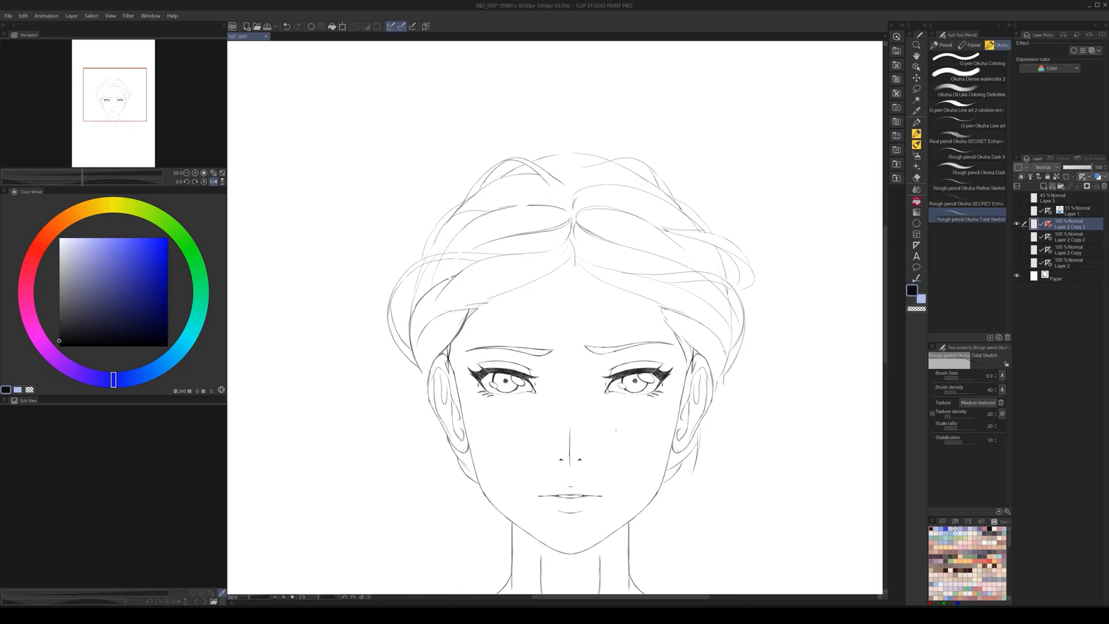
{"action": "mouse_move", "coordinate": [577, 258]}
{"action": "left_mouse_down"}
{"action": "mouse_move", "coordinate": [669, 307]}
{"action": "mouse_move", "coordinate": [670, 327]}
{"action": "mouse_move", "coordinate": [693, 346]}
{"action": "left_mouse_up"}
- Touch up the hair at the left temple and sketch a curved lock behind the left ear down to the jaw
{"action": "scroll", "coordinate": [695, 462], "scroll_direction": "down", "scroll_amount": 2}
{"action": "left_click_drag", "start_coordinate": [690, 467], "coordinate": [669, 442]}
{"action": "scroll", "coordinate": [621, 417], "scroll_direction": "up", "scroll_amount": 2}
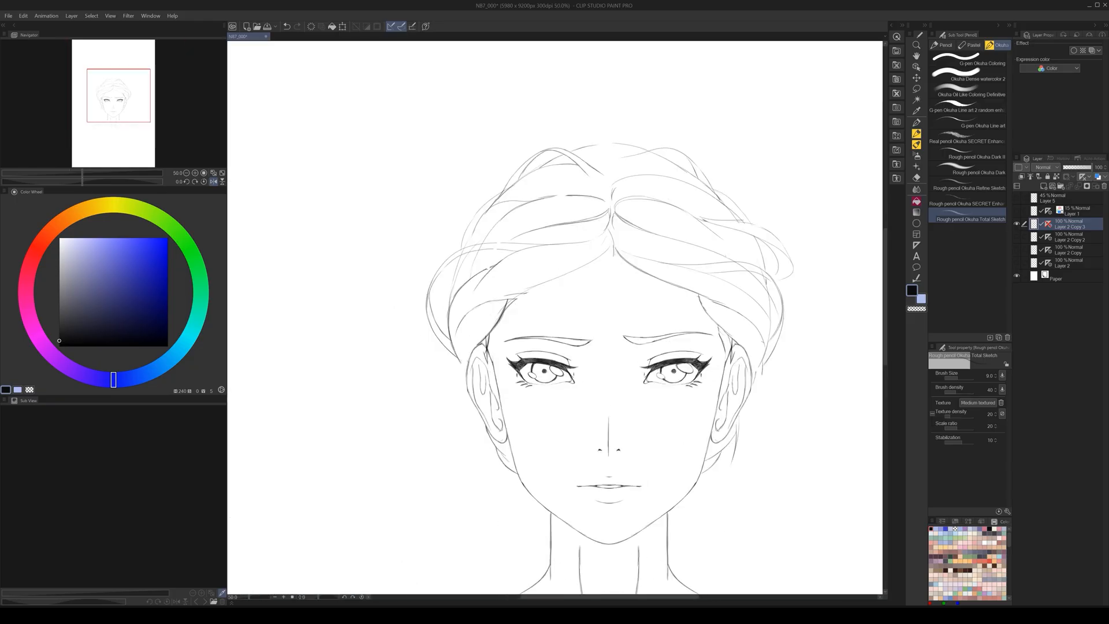
{"action": "mouse_move", "coordinate": [494, 331]}
{"action": "left_mouse_down"}
{"action": "mouse_move", "coordinate": [495, 364]}
{"action": "mouse_move", "coordinate": [490, 336]}
{"action": "left_mouse_up"}
{"action": "scroll", "coordinate": [729, 370], "scroll_direction": "down", "scroll_amount": 2}
{"action": "scroll", "coordinate": [717, 404], "scroll_direction": "up", "scroll_amount": 2}
{"action": "left_click_drag", "start_coordinate": [576, 375], "coordinate": [566, 308]}
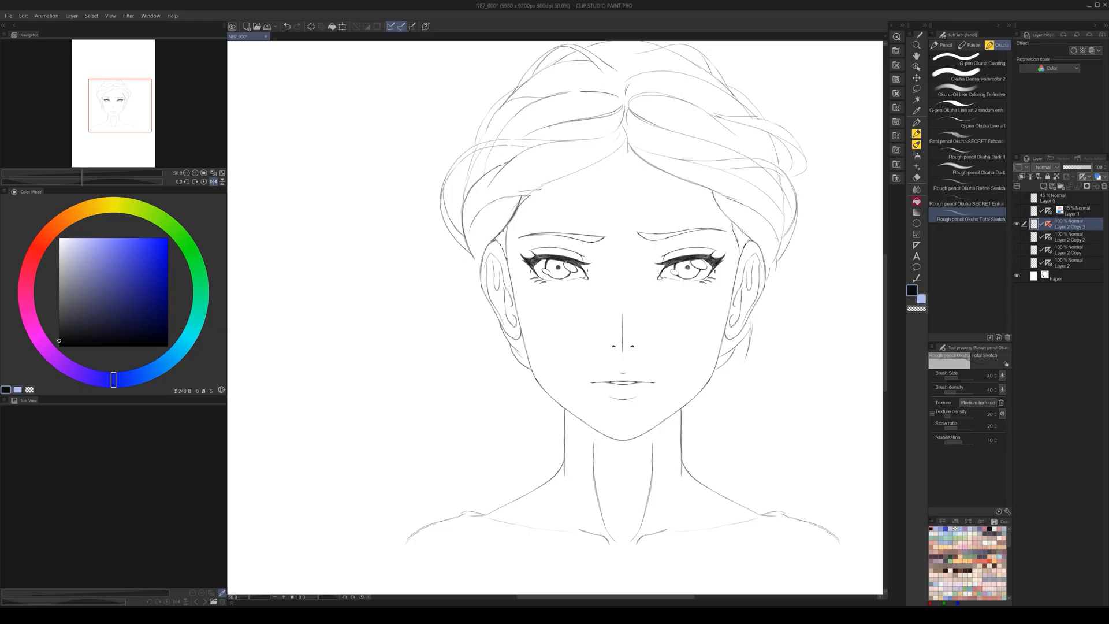
{"action": "mouse_move", "coordinate": [458, 266]}
{"action": "left_mouse_down"}
{"action": "mouse_move", "coordinate": [467, 290]}
{"action": "mouse_move", "coordinate": [489, 305]}
{"action": "mouse_move", "coordinate": [471, 318]}
{"action": "mouse_move", "coordinate": [507, 341]}
{"action": "left_mouse_up"}
{"action": "scroll", "coordinate": [726, 437], "scroll_direction": "down", "scroll_amount": 1}
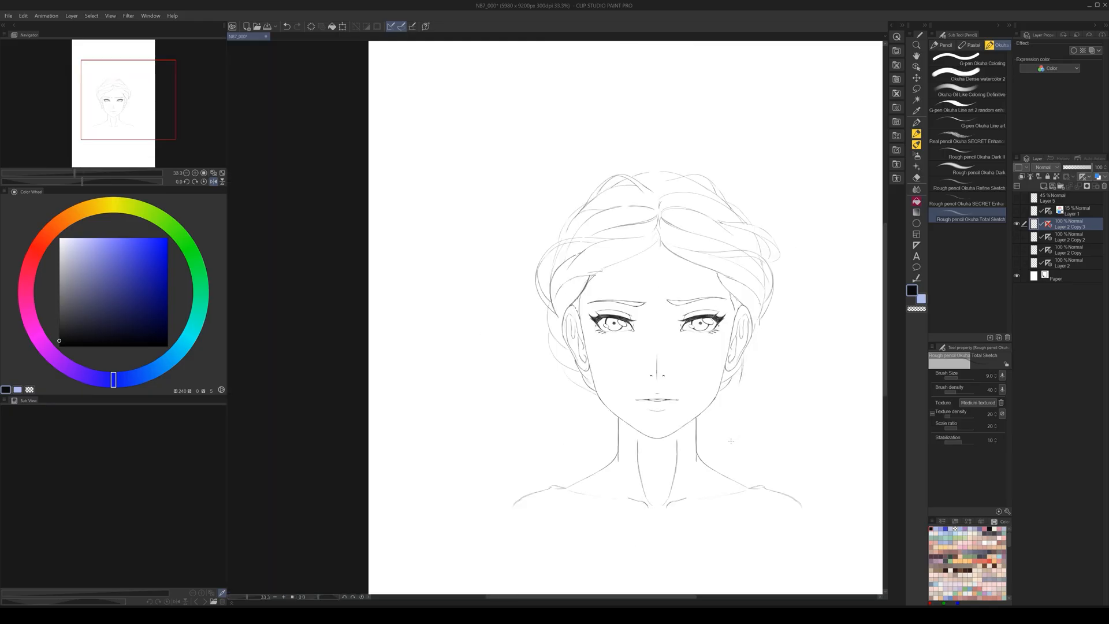
- Turn on the symmetry ruler and draw matching curved locks behind both ears
{"action": "left_click", "coordinate": [1047, 225], "text": "shift"}
{"action": "left_click", "coordinate": [1034, 225]}
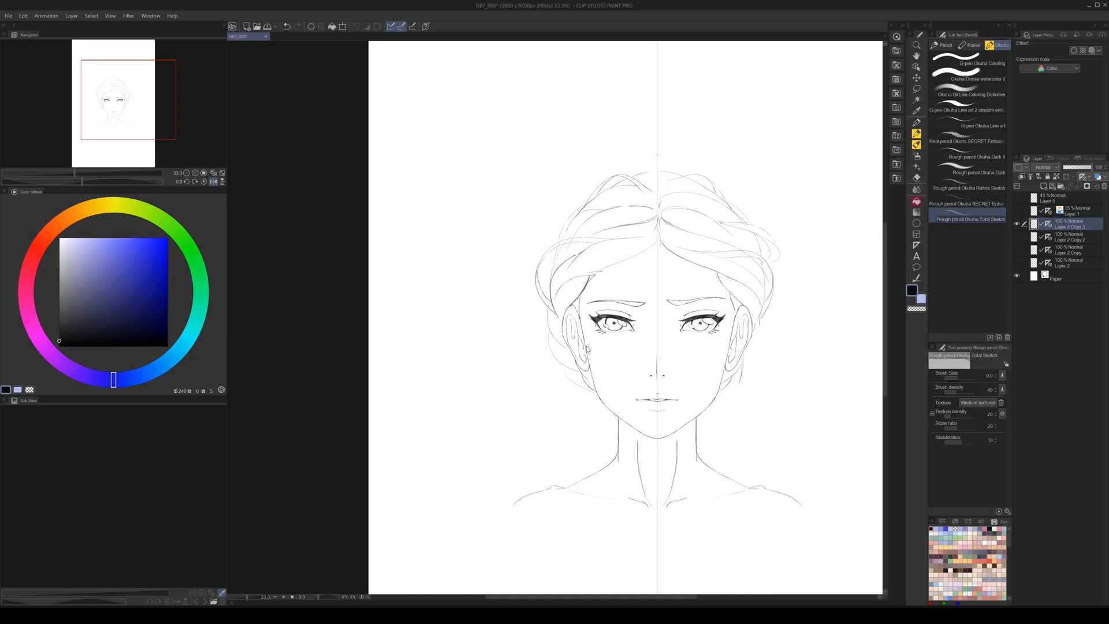
{"action": "scroll", "coordinate": [588, 347], "scroll_direction": "up", "scroll_amount": 1}
{"action": "scroll", "coordinate": [542, 306], "scroll_direction": "up", "scroll_amount": 1}
{"action": "mouse_move", "coordinate": [526, 274]}
{"action": "left_mouse_down"}
{"action": "mouse_move", "coordinate": [521, 310]}
{"action": "mouse_move", "coordinate": [543, 350]}
{"action": "mouse_move", "coordinate": [523, 344]}
{"action": "mouse_move", "coordinate": [556, 409]}
{"action": "left_mouse_up"}
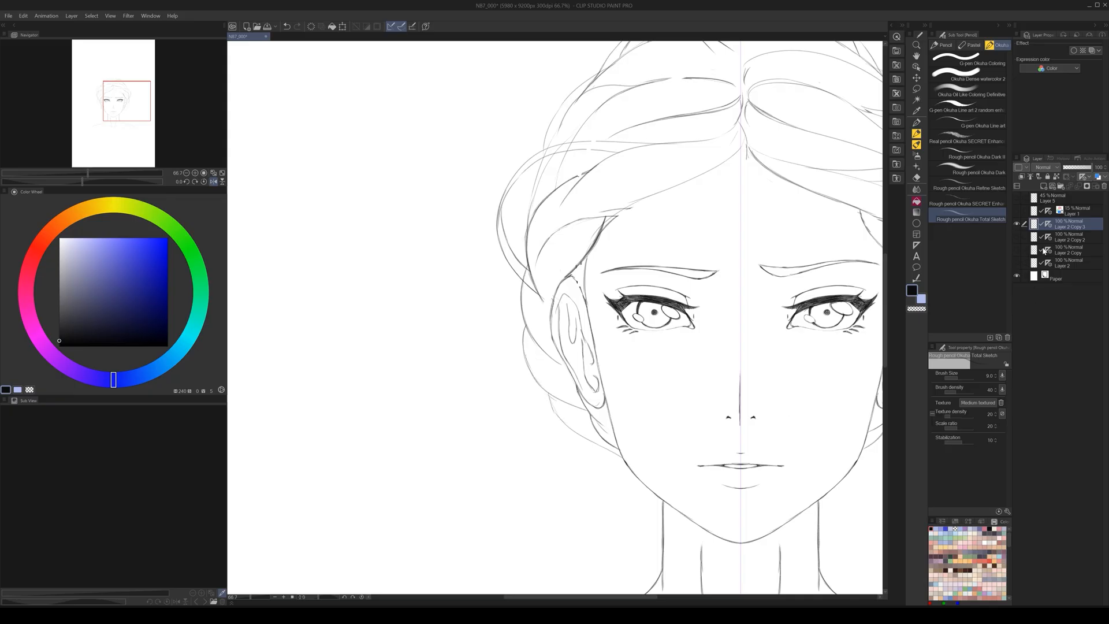
- Turn off the symmetry ruler and, in the flipped view, refine the strands behind the left ear down to the jaw
{"action": "left_click", "coordinate": [1048, 224], "text": "shift"}
{"action": "scroll", "coordinate": [755, 378], "scroll_direction": "down", "scroll_amount": 2}
{"action": "left_click_drag", "start_coordinate": [764, 442], "coordinate": [739, 438]}
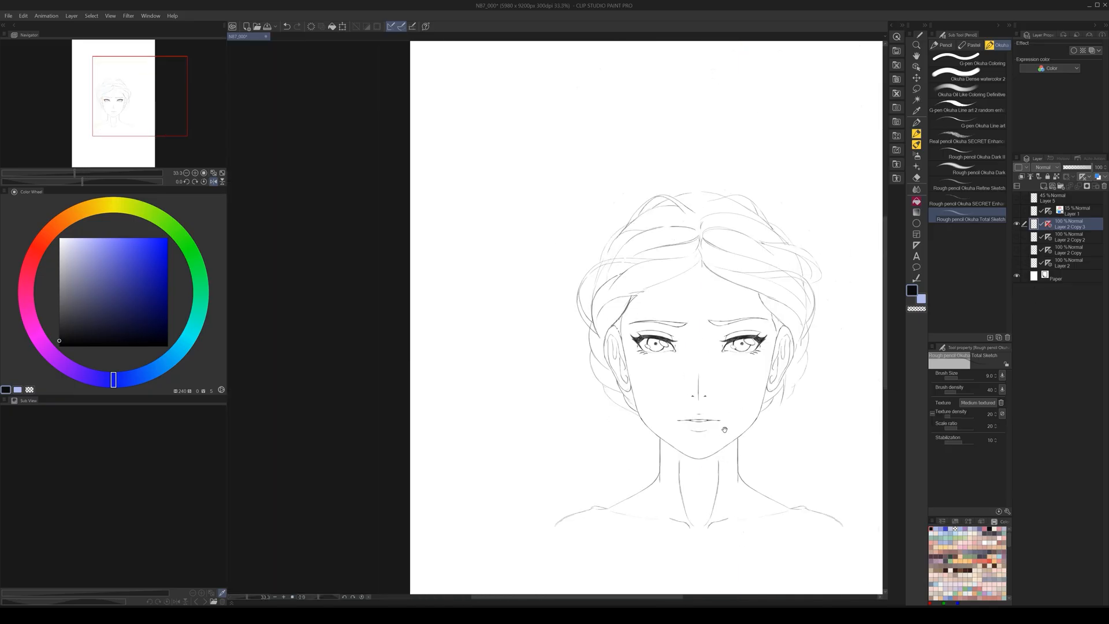
{"action": "scroll", "coordinate": [715, 376], "scroll_direction": "up", "scroll_amount": 1}
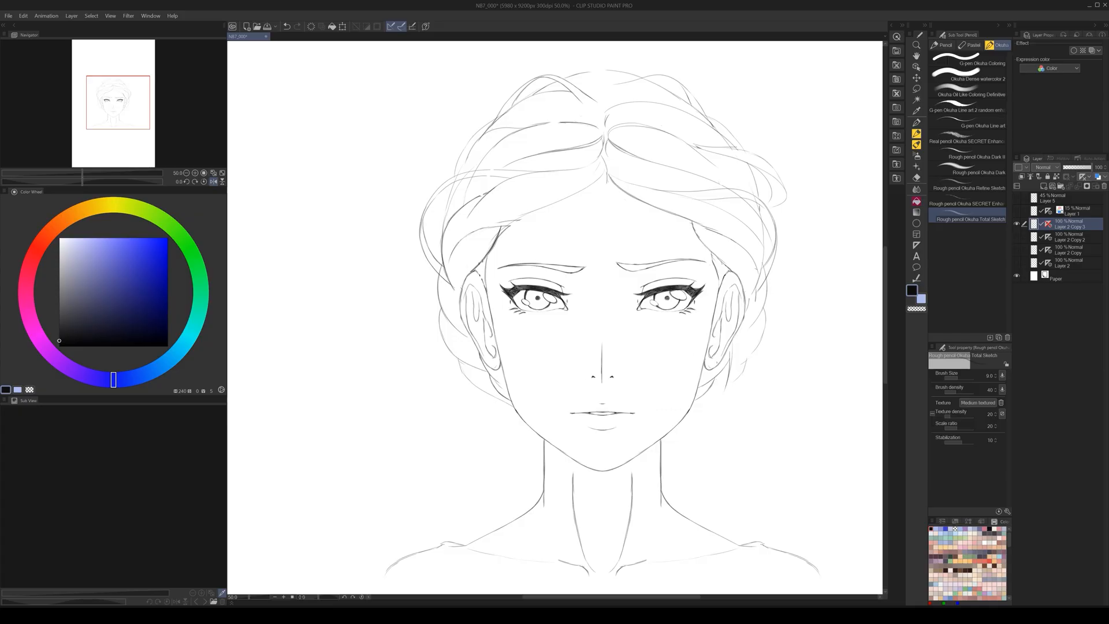
{"action": "scroll", "coordinate": [572, 318], "scroll_direction": "up", "scroll_amount": 1}
{"action": "mouse_move", "coordinate": [393, 255]}
{"action": "left_mouse_down"}
{"action": "mouse_move", "coordinate": [425, 386]}
{"action": "mouse_move", "coordinate": [502, 437]}
{"action": "left_mouse_up"}
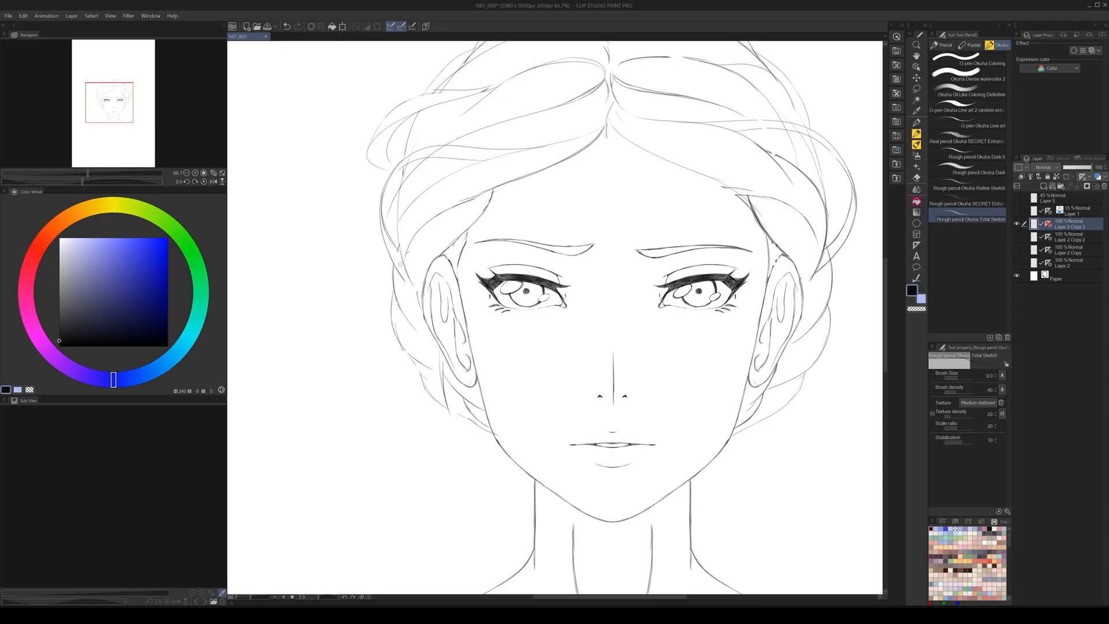
- In the right hair section, join the broken strand sweeping from the parting into the outer loop as one continuous line
{"action": "scroll", "coordinate": [685, 456], "scroll_direction": "down", "scroll_amount": 5}
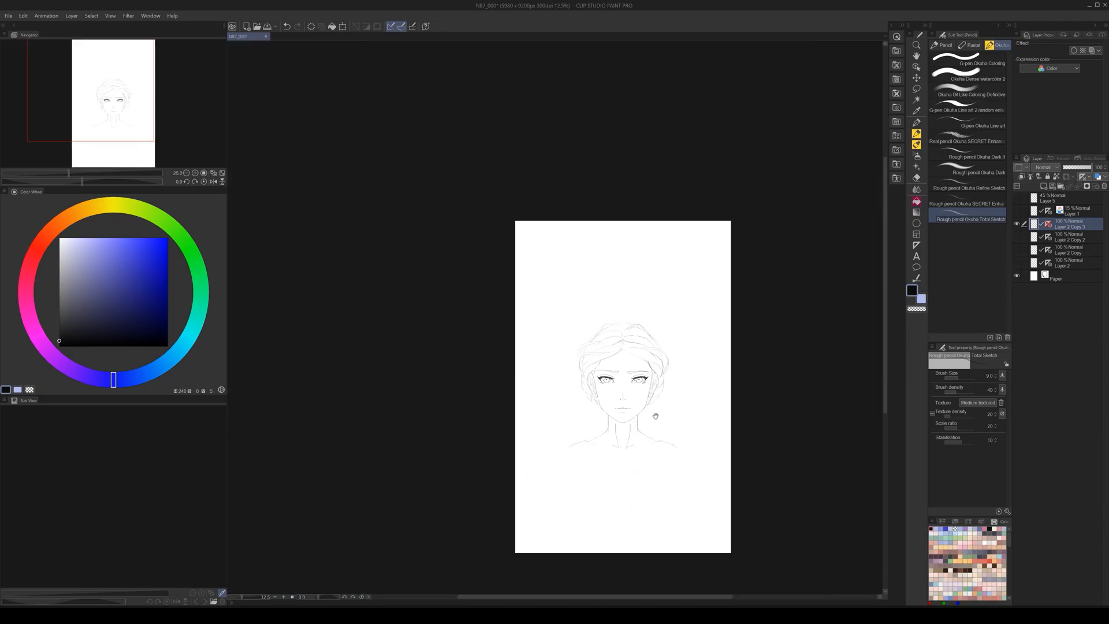
{"action": "scroll", "coordinate": [653, 422], "scroll_direction": "up", "scroll_amount": 2}
{"action": "scroll", "coordinate": [645, 426], "scroll_direction": "up", "scroll_amount": 1}
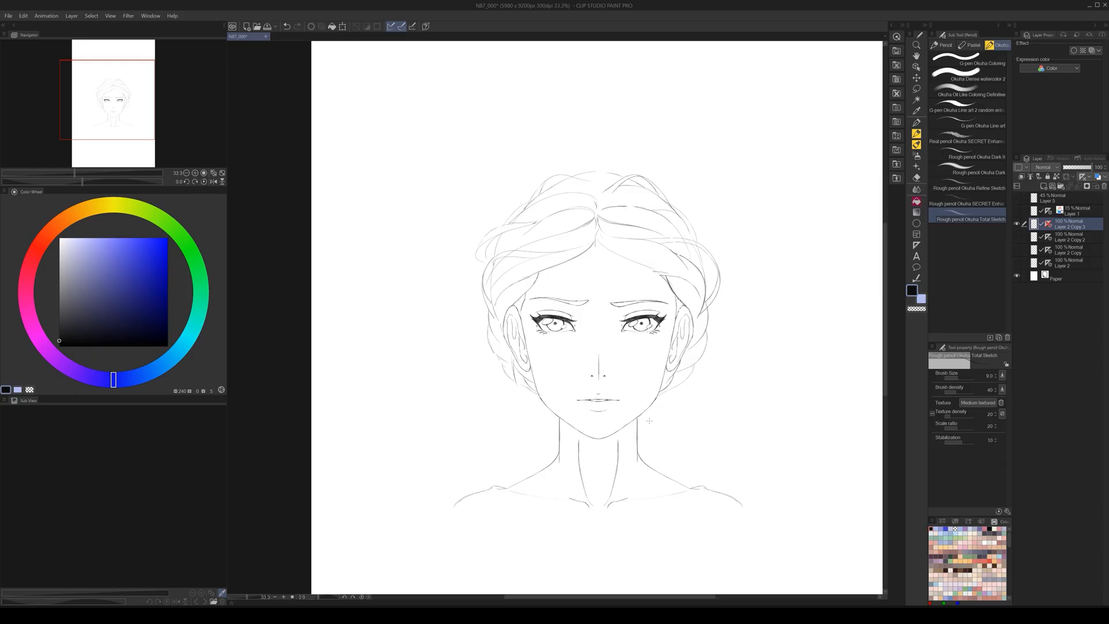
{"action": "scroll", "coordinate": [649, 421], "scroll_direction": "up", "scroll_amount": 1}
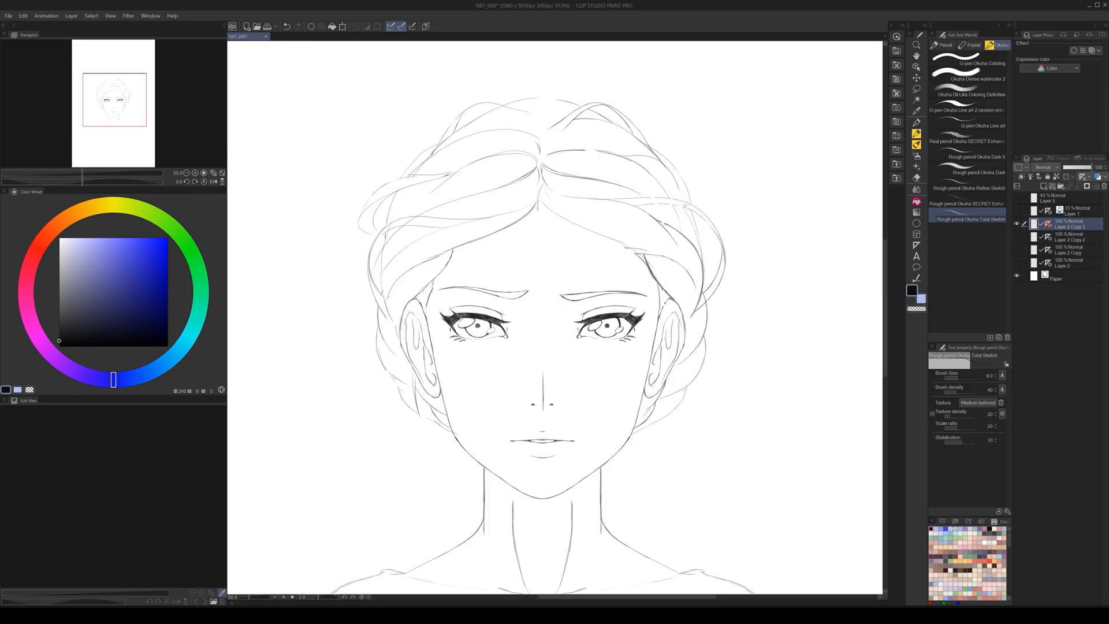
{"action": "scroll", "coordinate": [705, 346], "scroll_direction": "up", "scroll_amount": 3}
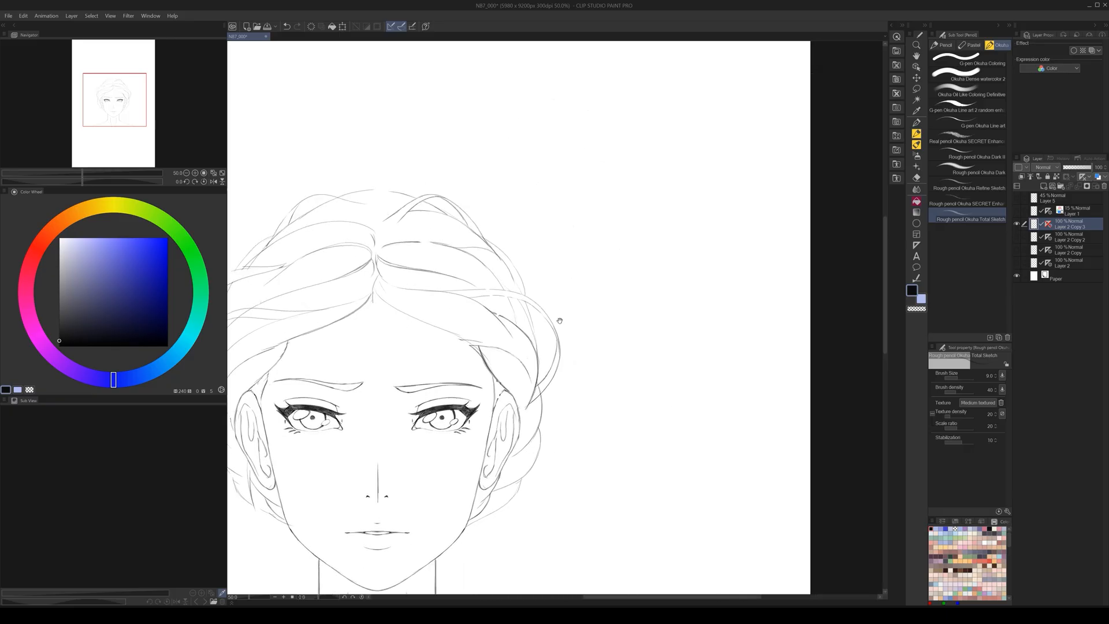
{"action": "mouse_move", "coordinate": [403, 300]}
{"action": "left_mouse_down"}
{"action": "mouse_move", "coordinate": [465, 289]}
{"action": "mouse_move", "coordinate": [540, 298]}
{"action": "left_mouse_up"}
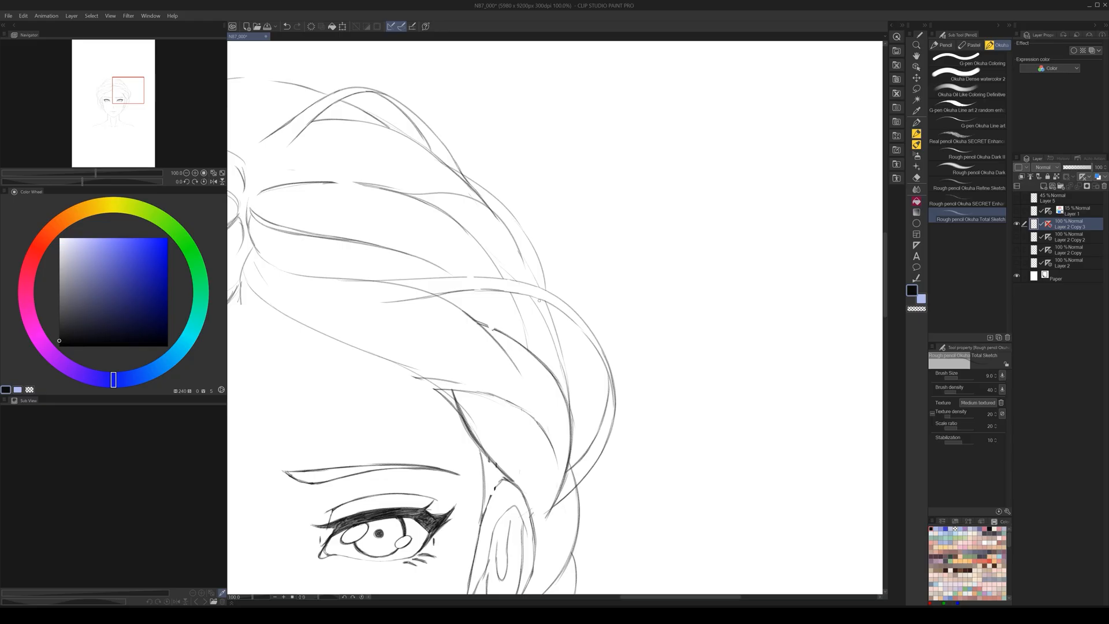
{"action": "left_click_drag", "start_coordinate": [461, 277], "coordinate": [541, 294]}
{"action": "left_click_drag", "start_coordinate": [586, 324], "coordinate": [607, 367]}
{"action": "left_click_drag", "start_coordinate": [381, 282], "coordinate": [503, 287]}
{"action": "mouse_move", "coordinate": [357, 280]}
{"action": "left_mouse_down"}
{"action": "mouse_move", "coordinate": [418, 280]}
{"action": "mouse_move", "coordinate": [366, 300]}
{"action": "mouse_move", "coordinate": [440, 294]}
{"action": "left_mouse_up"}
- Turn the symmetry ruler back on for the active sketch layer
{"action": "scroll", "coordinate": [582, 390], "scroll_direction": "down", "scroll_amount": 4}
{"action": "left_click_drag", "start_coordinate": [605, 411], "coordinate": [674, 360]}
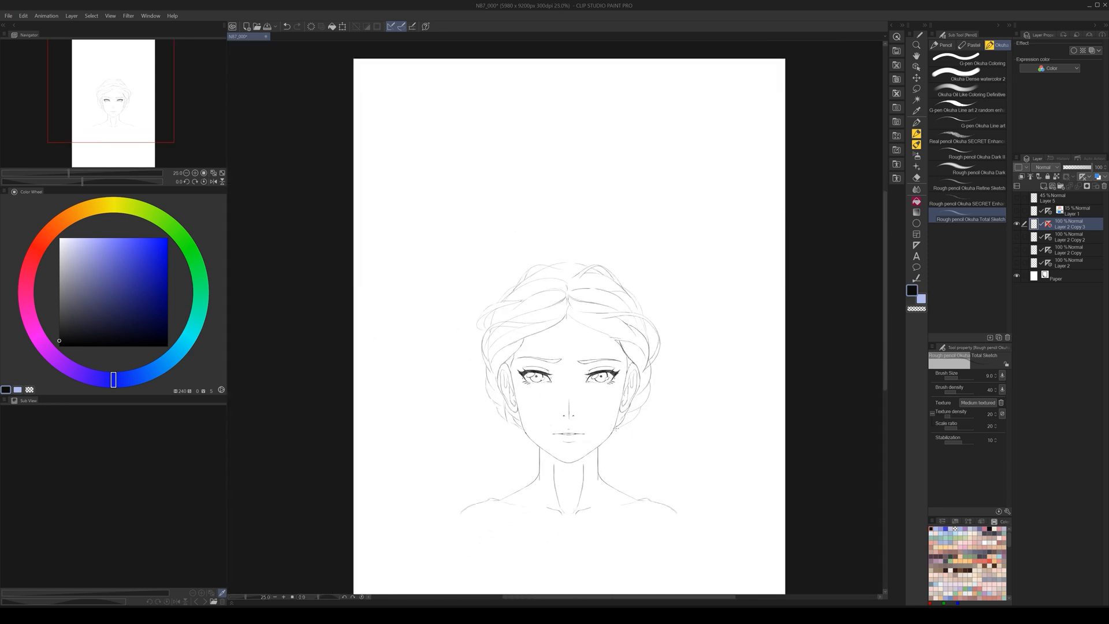
{"action": "scroll", "coordinate": [665, 397], "scroll_direction": "up", "scroll_amount": 2}
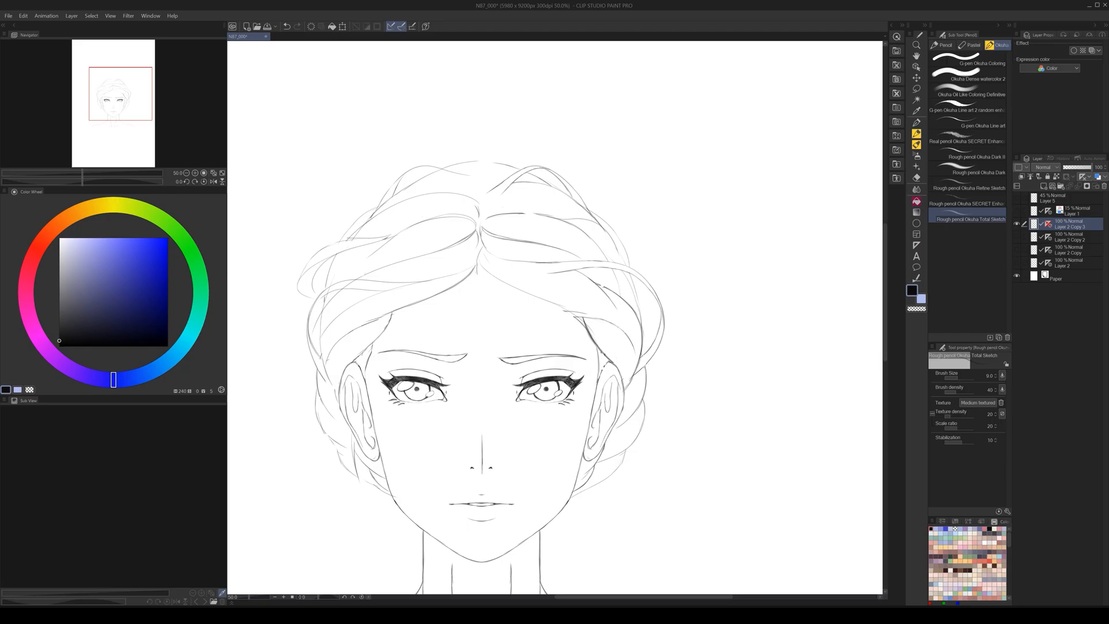
{"action": "left_click_drag", "start_coordinate": [601, 458], "coordinate": [658, 352]}
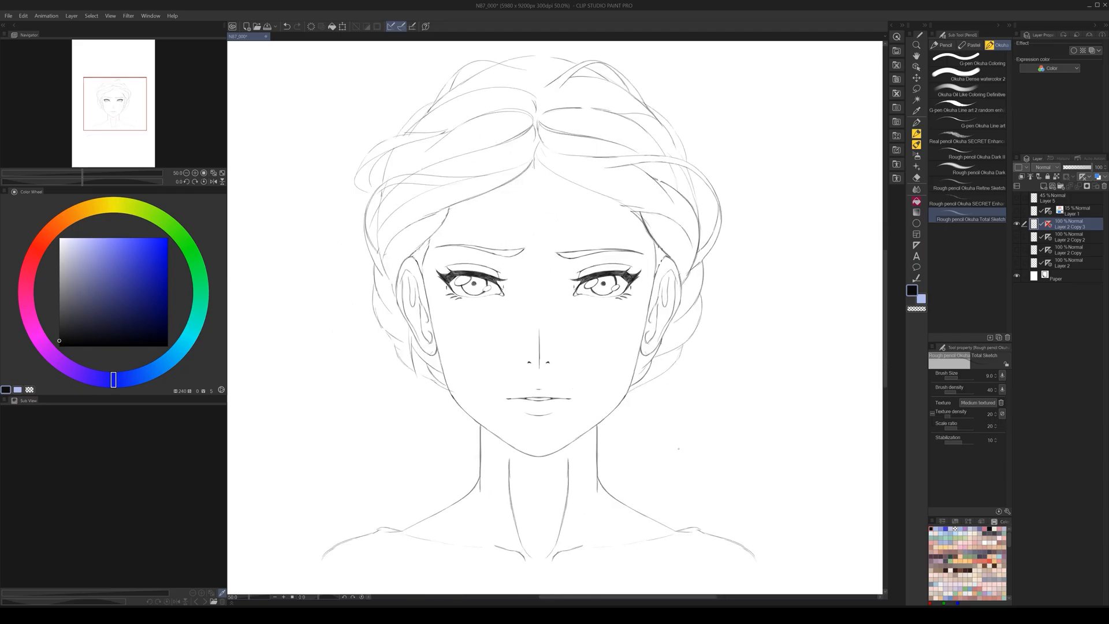
{"action": "left_click", "coordinate": [1049, 224]}
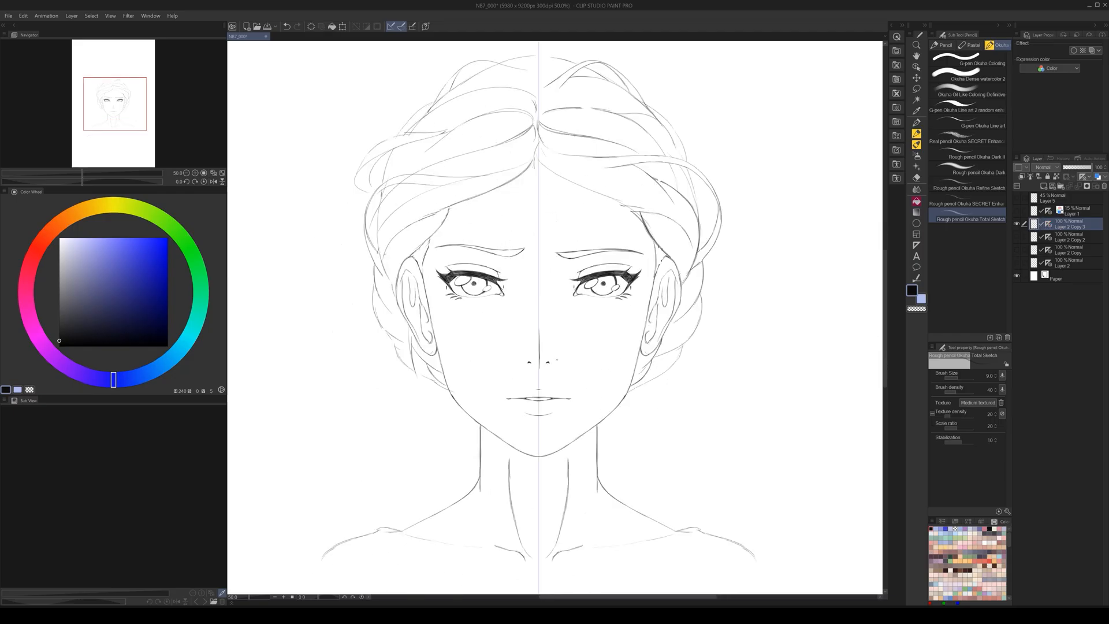
- Duplicate the active sketch layer and hide the copy it was made from
{"action": "key", "text": "ctrl+v"}
{"action": "left_click", "coordinate": [1017, 237]}
{"action": "scroll", "coordinate": [497, 292], "scroll_direction": "up", "scroll_amount": 1}
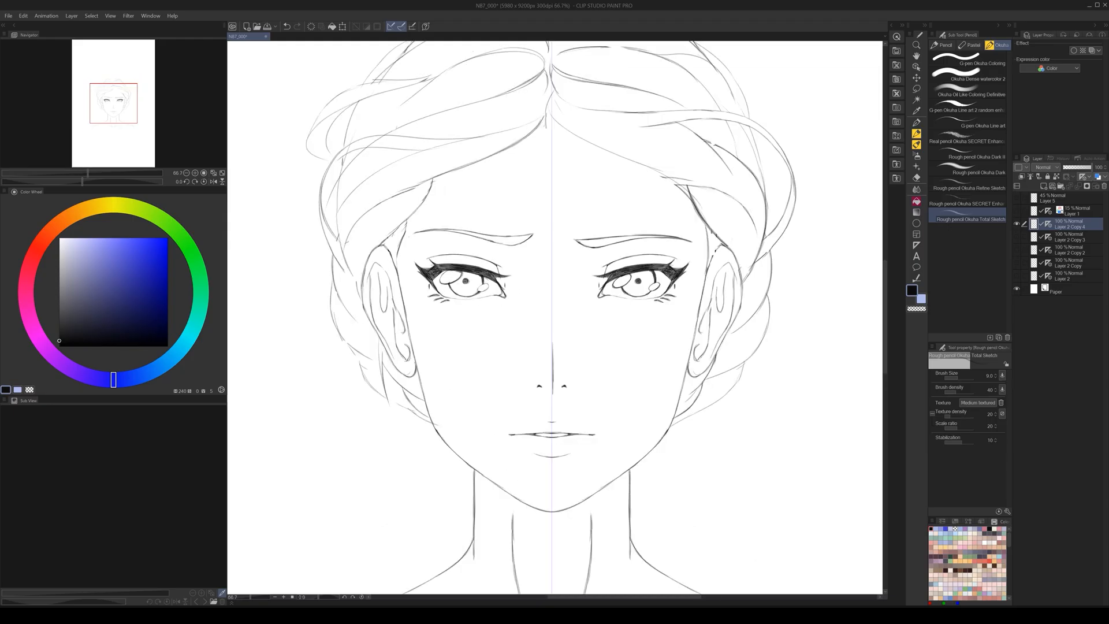
- With the symmetry ruler on, thicken and extend the upper lash wings at the outer corners of both eyes
{"action": "scroll", "coordinate": [459, 273], "scroll_direction": "up", "scroll_amount": 1}
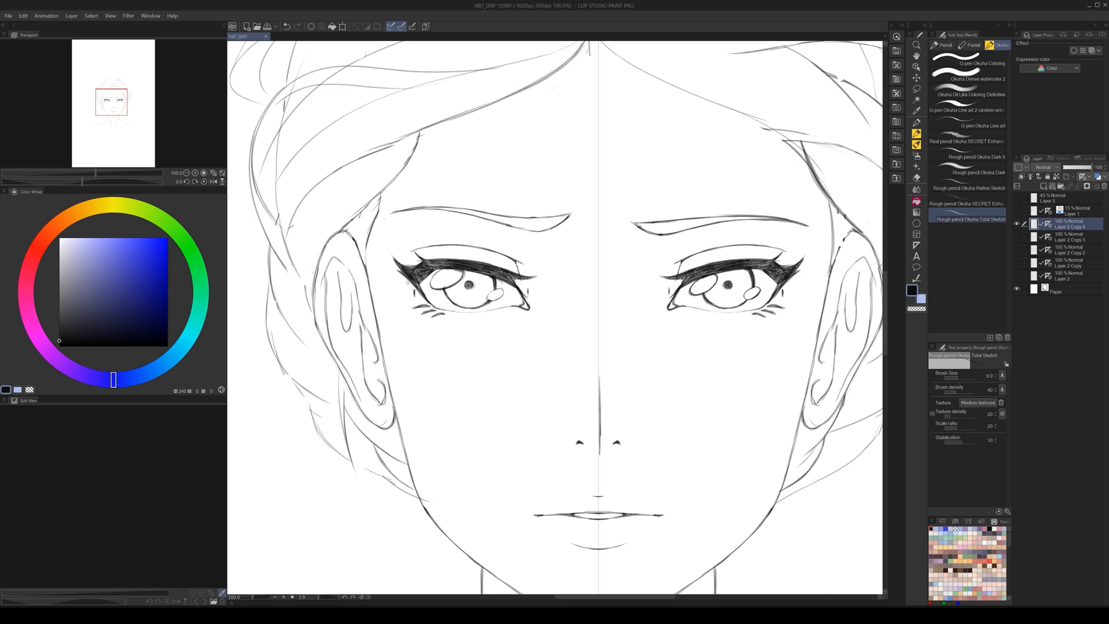
{"action": "left_click_drag", "start_coordinate": [413, 284], "coordinate": [417, 293]}
{"action": "mouse_move", "coordinate": [428, 274]}
{"action": "left_mouse_down"}
{"action": "mouse_move", "coordinate": [420, 282]}
{"action": "mouse_move", "coordinate": [409, 265]}
{"action": "left_mouse_up"}
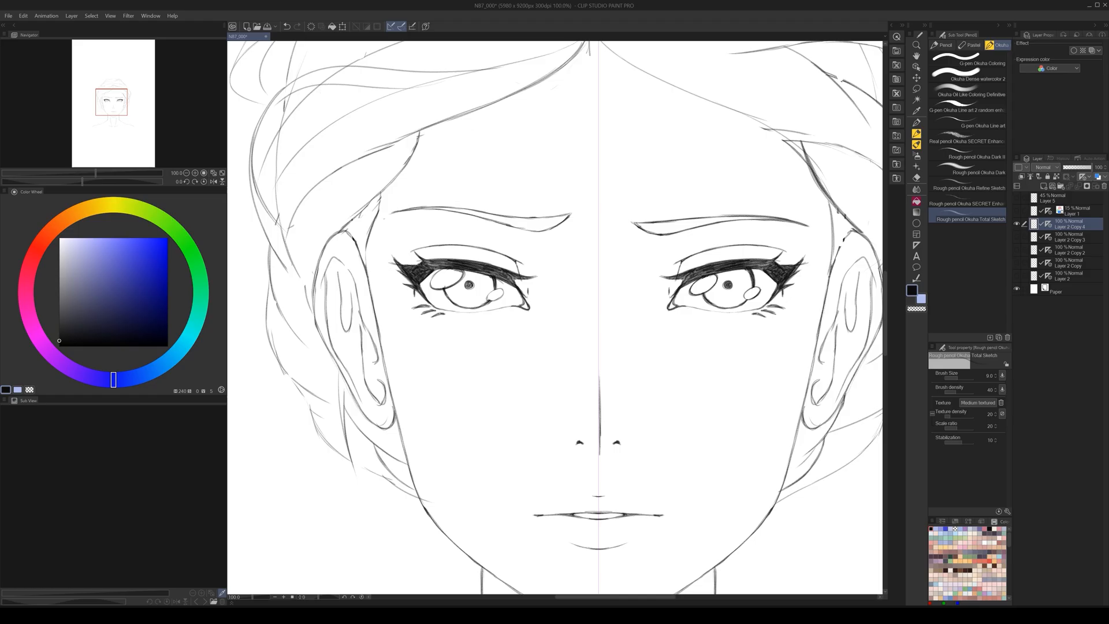
{"action": "left_click_drag", "start_coordinate": [401, 272], "coordinate": [390, 263]}
- Lasso the tips of the outer upper lashes, delete them, deselect, and redraw the lash ends shorter with the rough pencil
{"action": "key", "text": "m"}
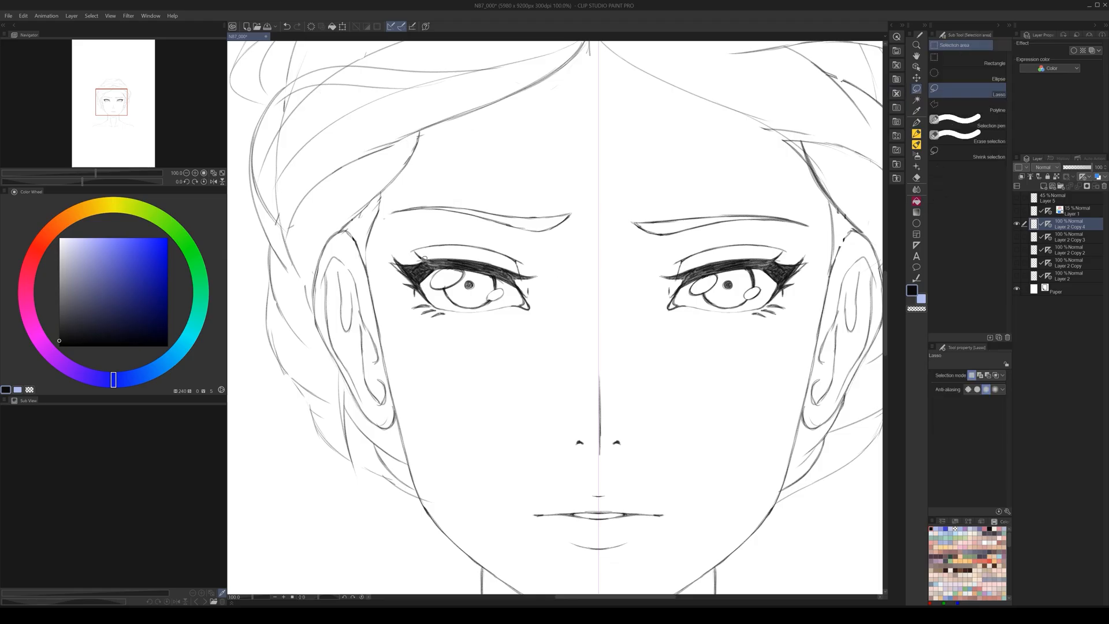
{"action": "mouse_move", "coordinate": [420, 261]}
{"action": "left_mouse_down"}
{"action": "mouse_move", "coordinate": [394, 250]}
{"action": "mouse_move", "coordinate": [420, 261]}
{"action": "left_mouse_up"}
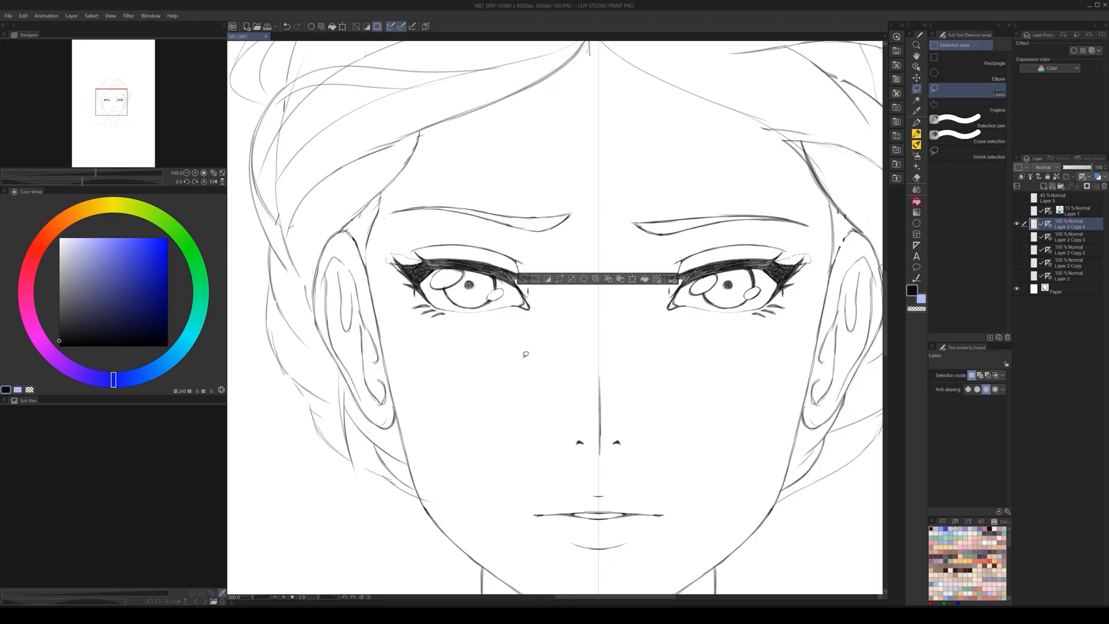
{"action": "left_click", "coordinate": [583, 280]}
{"action": "left_click", "coordinate": [591, 317]}
{"action": "left_click", "coordinate": [919, 136]}
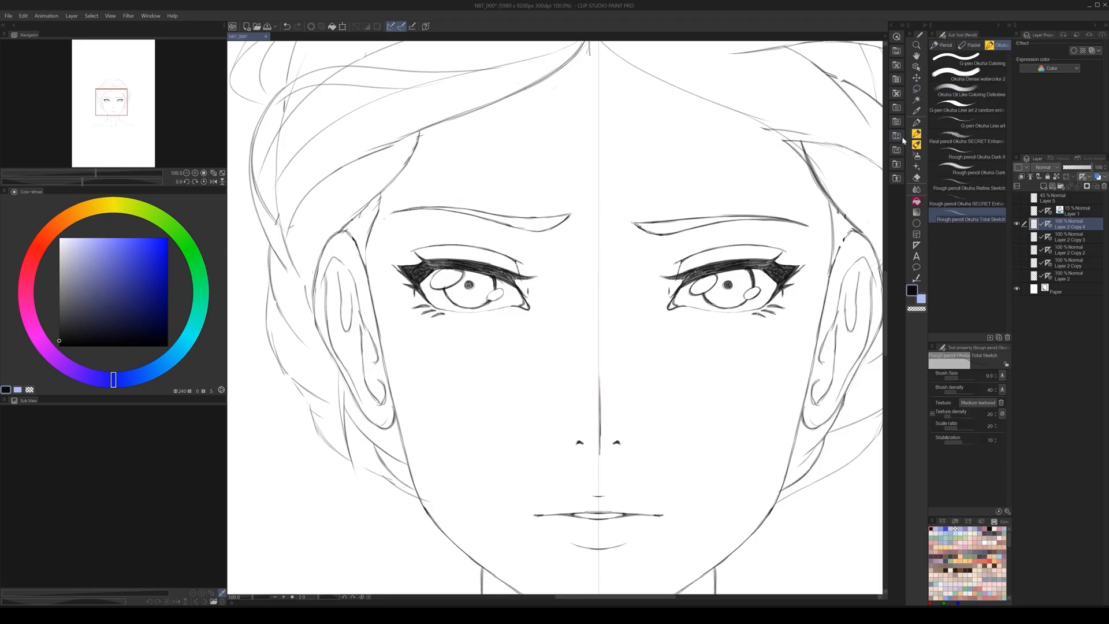
{"action": "left_click_drag", "start_coordinate": [396, 265], "coordinate": [405, 272]}
- Lasso the jawline stretches between cheeks and chin on both sides, delete the selected line parts, and deselect
{"action": "scroll", "coordinate": [568, 343], "scroll_direction": "down", "scroll_amount": 4}
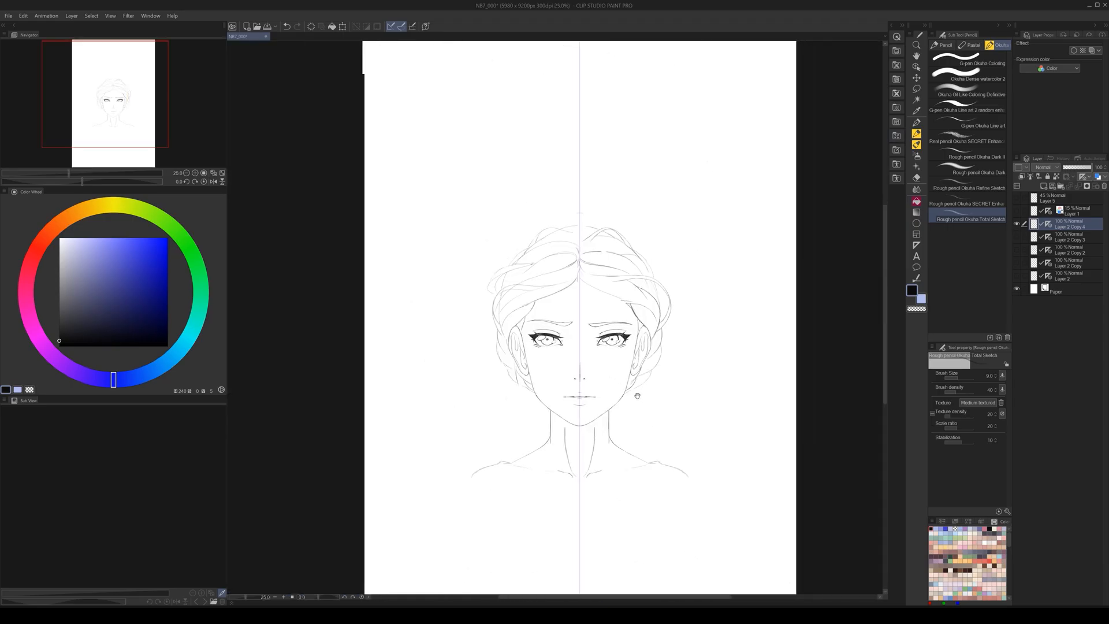
{"action": "scroll", "coordinate": [625, 383], "scroll_direction": "down", "scroll_amount": 1}
{"action": "scroll", "coordinate": [621, 427], "scroll_direction": "up", "scroll_amount": 1}
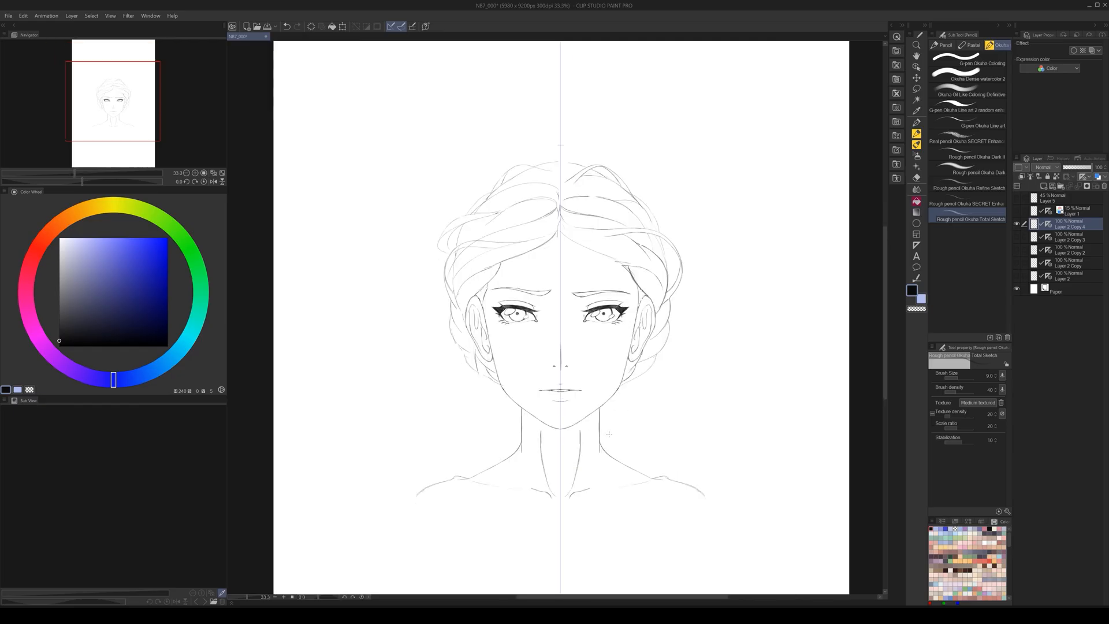
{"action": "scroll", "coordinate": [626, 443], "scroll_direction": "down", "scroll_amount": 1}
{"action": "scroll", "coordinate": [623, 454], "scroll_direction": "up", "scroll_amount": 1}
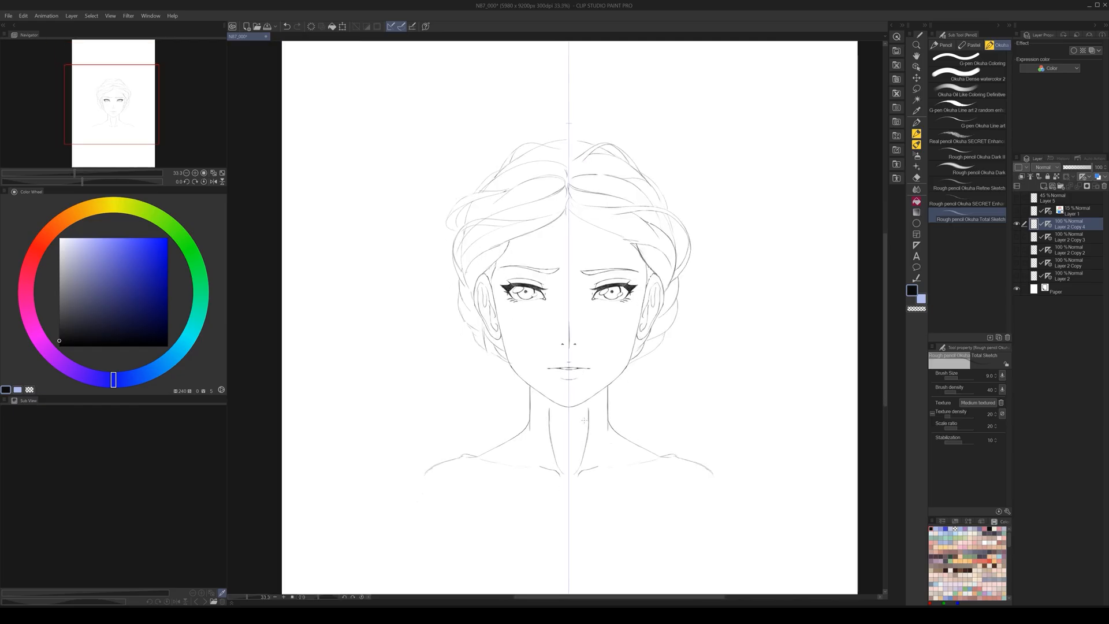
{"action": "scroll", "coordinate": [583, 384], "scroll_direction": "up", "scroll_amount": 1}
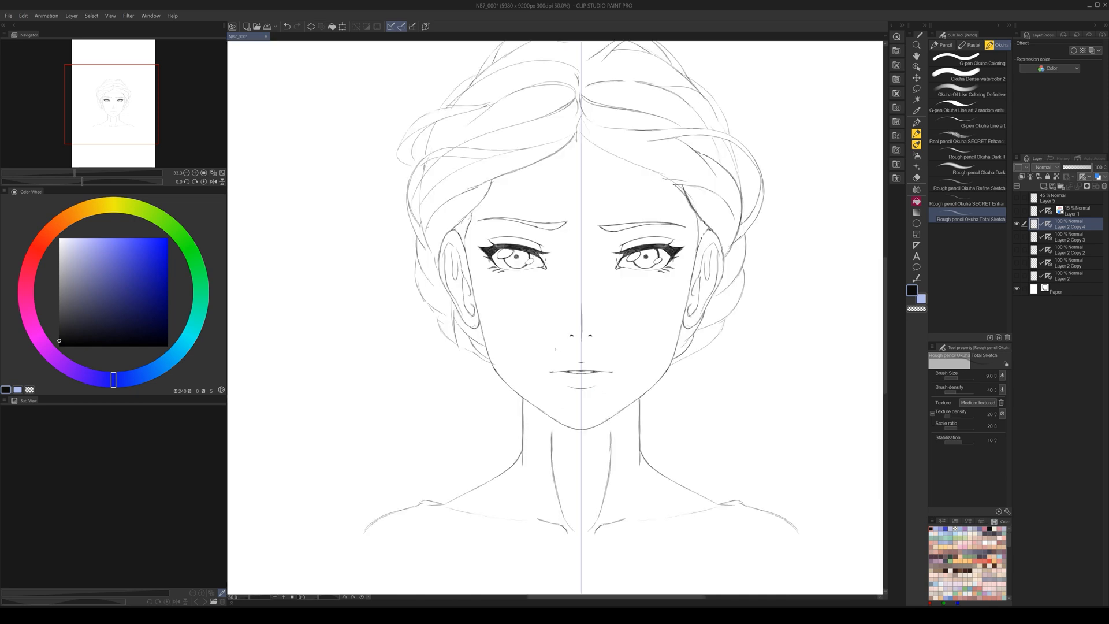
{"action": "scroll", "coordinate": [636, 407], "scroll_direction": "up", "scroll_amount": 1}
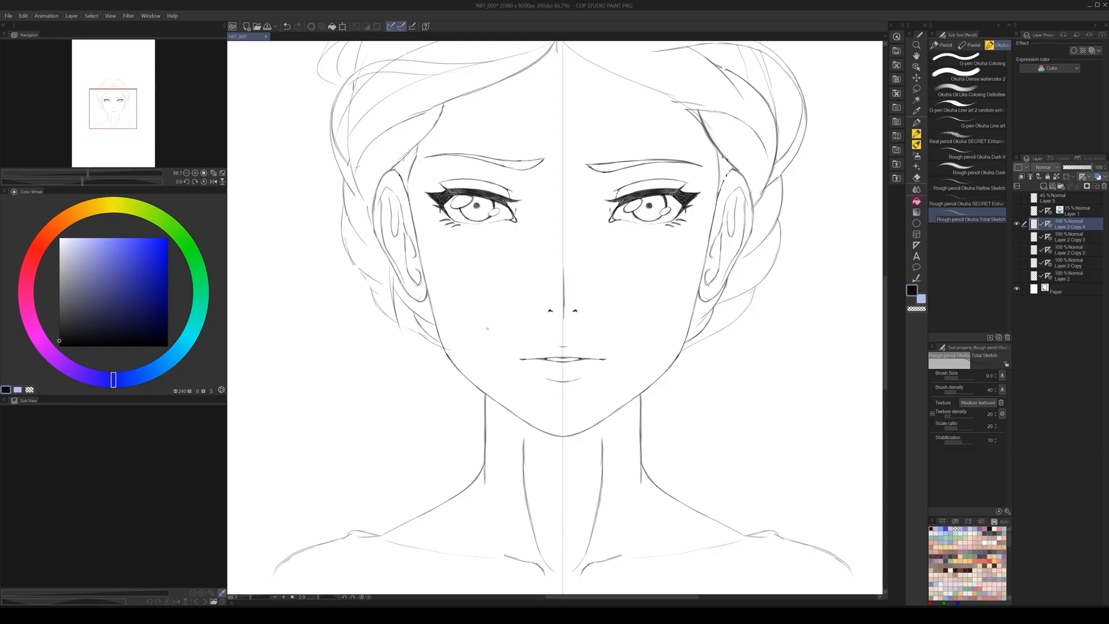
{"action": "scroll", "coordinate": [439, 335], "scroll_direction": "up", "scroll_amount": 1}
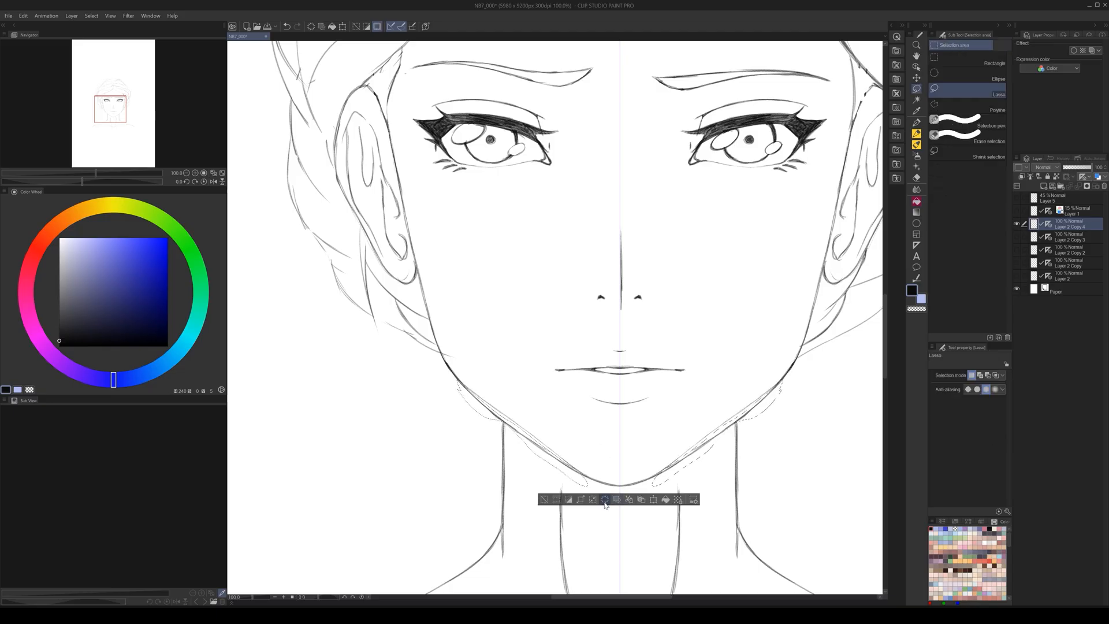
{"action": "left_click", "coordinate": [606, 500]}
{"action": "key", "text": "ctrl+d"}
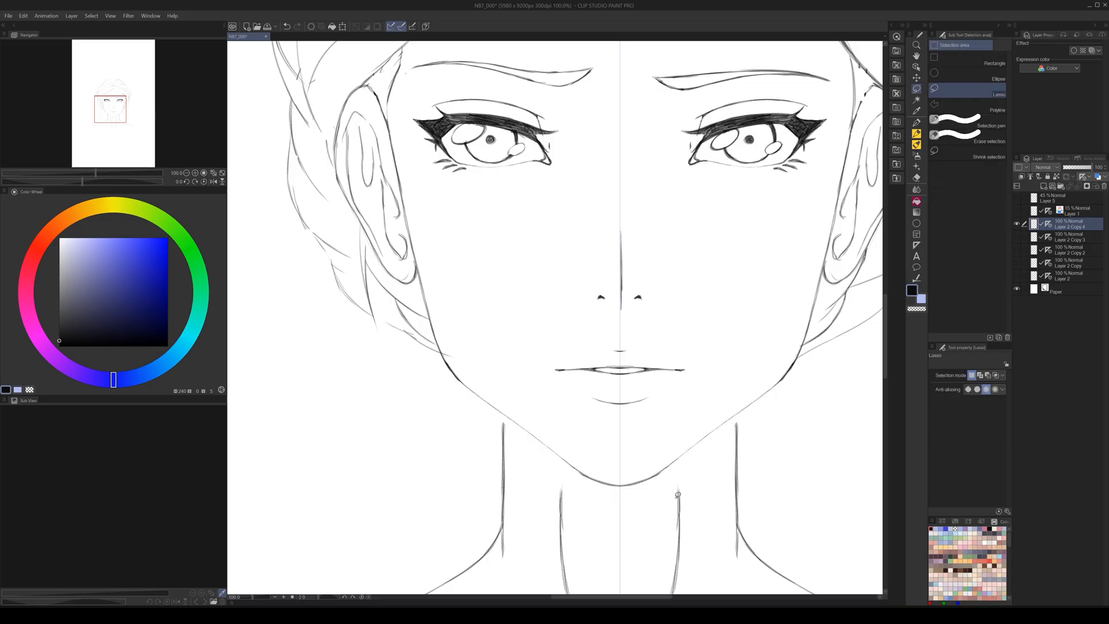
- Redraw the symmetrical jawline from the cheeks to the chin with the rough pencil and extend the neck lines up to it
{"action": "scroll", "coordinate": [682, 482], "scroll_direction": "down", "scroll_amount": 3}
{"action": "scroll", "coordinate": [726, 467], "scroll_direction": "up", "scroll_amount": 3}
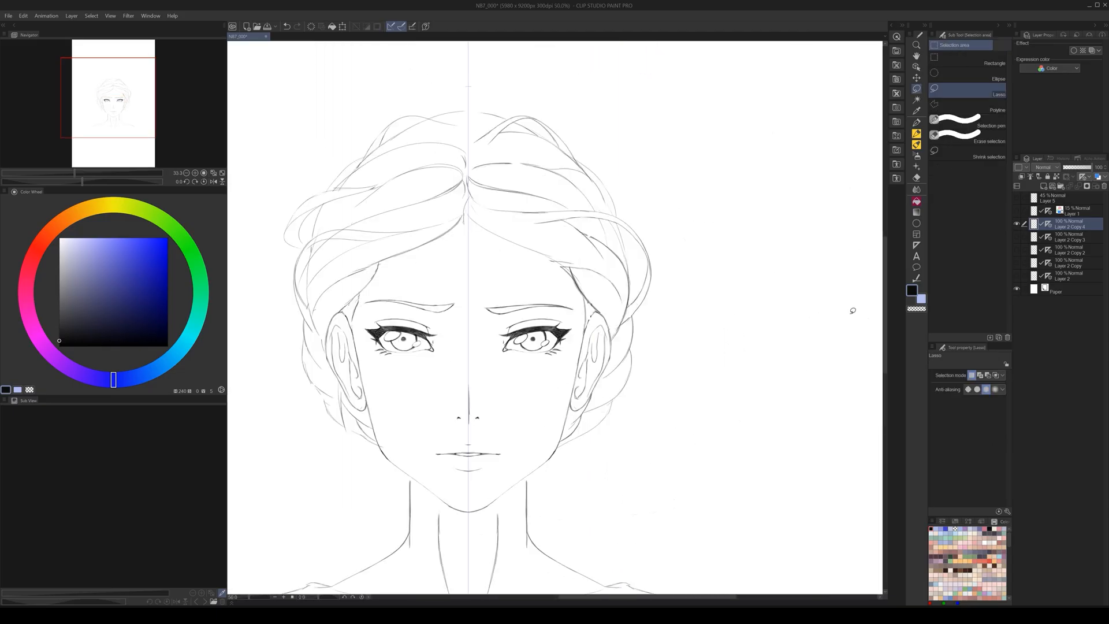
{"action": "left_click", "coordinate": [916, 133]}
{"action": "scroll", "coordinate": [300, 546], "scroll_direction": "up", "scroll_amount": 3}
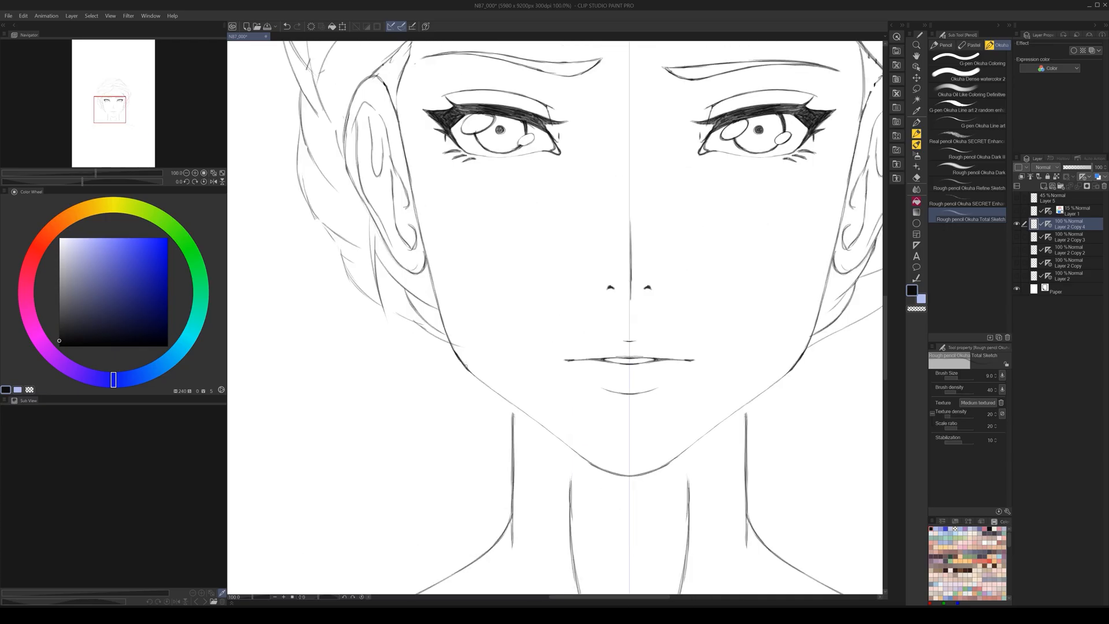
{"action": "left_click_drag", "start_coordinate": [469, 370], "coordinate": [588, 464]}
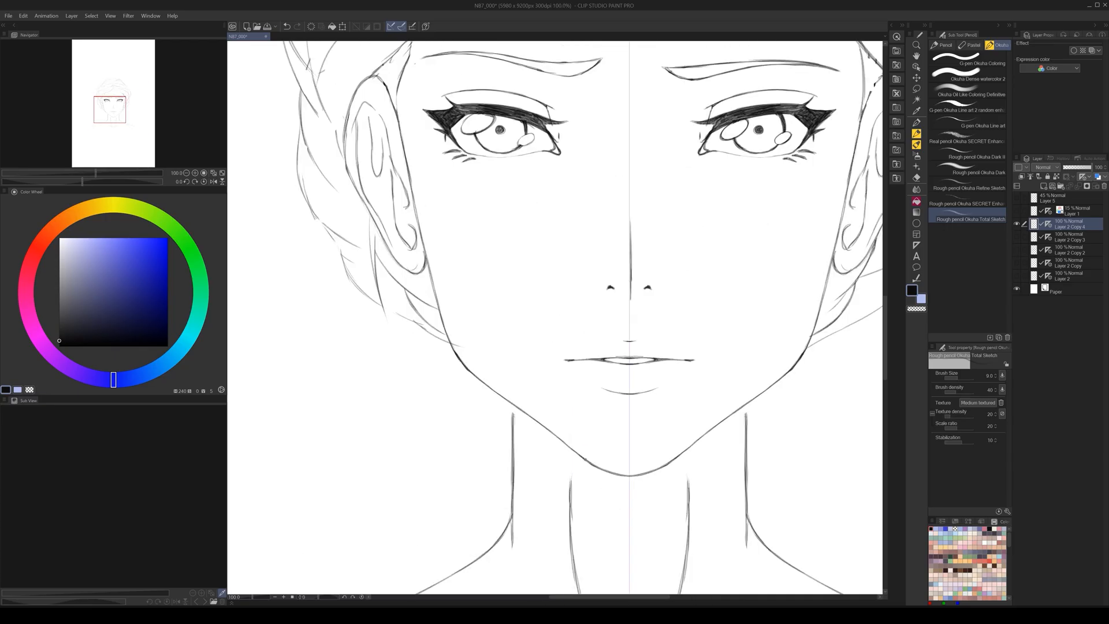
{"action": "left_click_drag", "start_coordinate": [512, 405], "coordinate": [512, 416]}
- Turn off the symmetry ruler on the active sketch layer
{"action": "scroll", "coordinate": [641, 443], "scroll_direction": "down", "scroll_amount": 3}
{"action": "left_click_drag", "start_coordinate": [731, 459], "coordinate": [644, 403]}
{"action": "scroll", "coordinate": [638, 401], "scroll_direction": "up", "scroll_amount": 2}
{"action": "scroll", "coordinate": [599, 426], "scroll_direction": "down", "scroll_amount": 1}
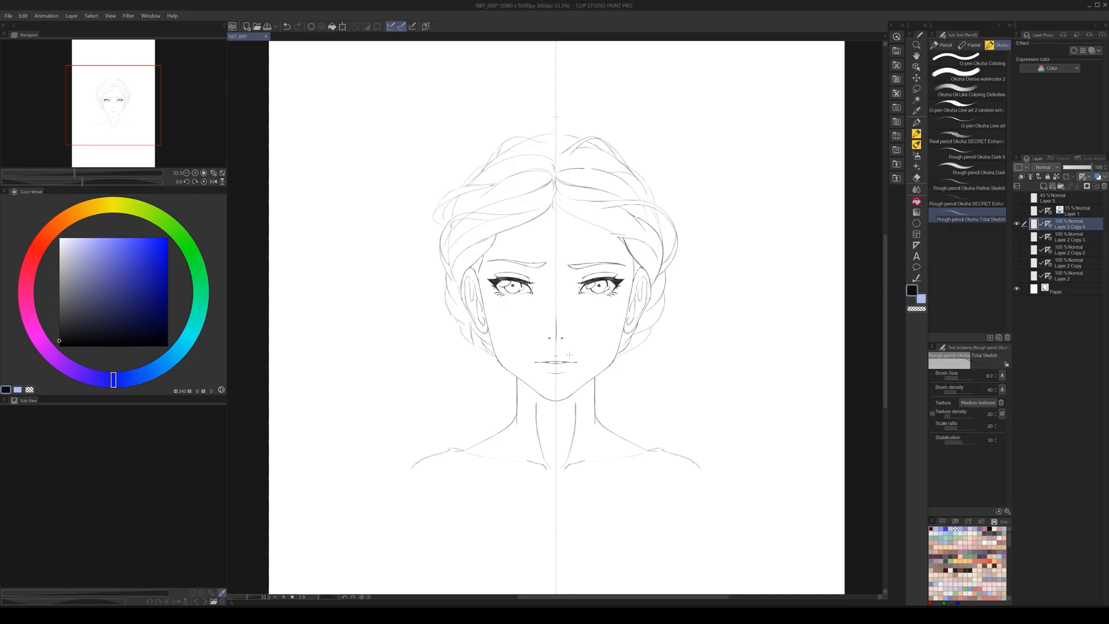
{"action": "left_click", "coordinate": [1048, 224]}
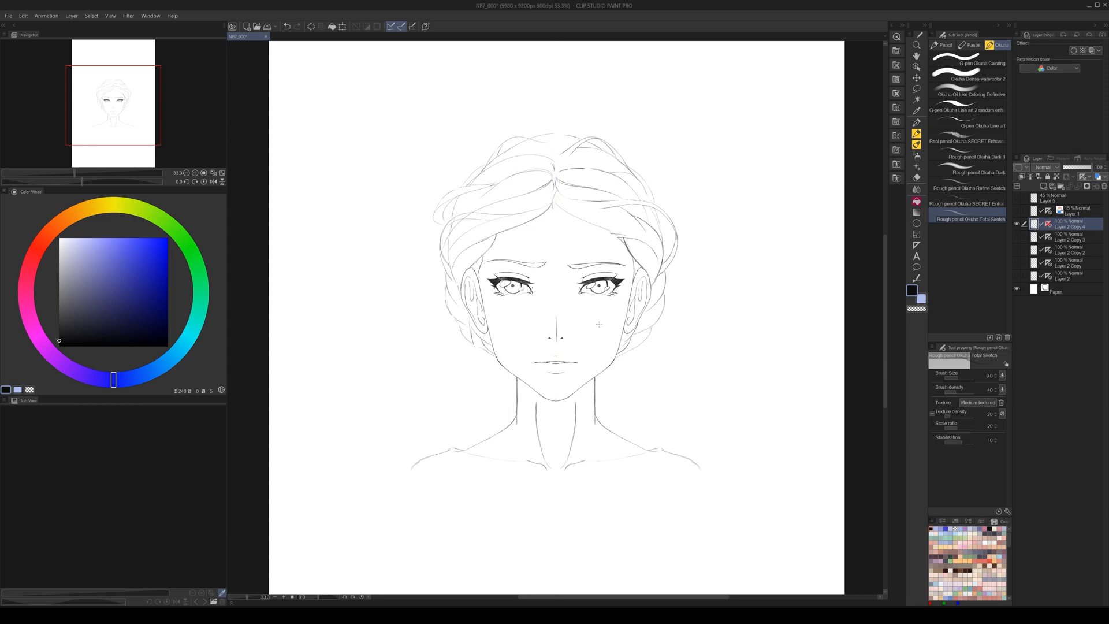
- Refine the left hair section with strands sweeping across the temple and through the outer loop
{"action": "scroll", "coordinate": [449, 249], "scroll_direction": "up", "scroll_amount": 1}
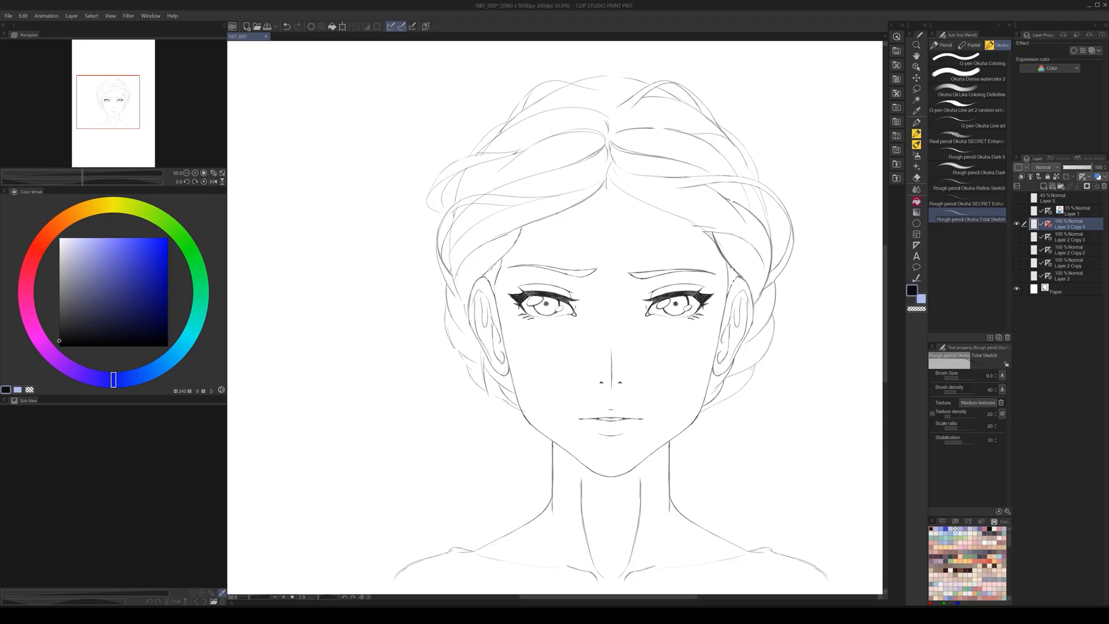
{"action": "left_click_drag", "start_coordinate": [556, 214], "coordinate": [452, 254]}
{"action": "left_click_drag", "start_coordinate": [454, 208], "coordinate": [489, 204]}
{"action": "scroll", "coordinate": [611, 332], "scroll_direction": "down", "scroll_amount": 2}
{"action": "left_click_drag", "start_coordinate": [655, 406], "coordinate": [634, 398]}
{"action": "scroll", "coordinate": [633, 385], "scroll_direction": "up", "scroll_amount": 1}
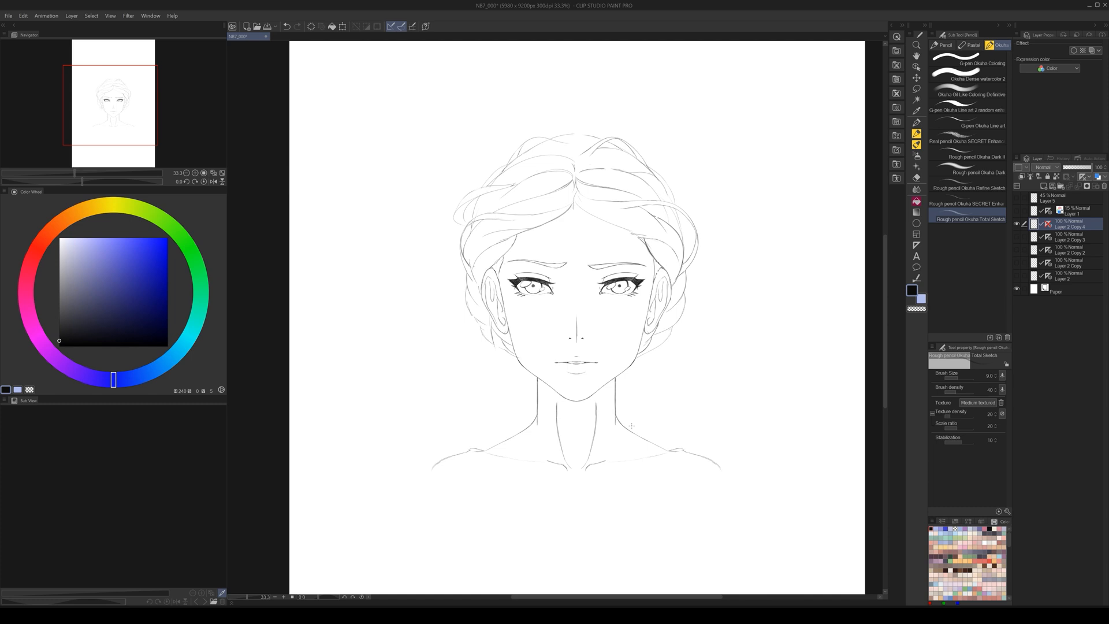
- Refine the right hairline with a short strand sweeping from the forehead toward the temple
{"action": "scroll", "coordinate": [616, 240], "scroll_direction": "up", "scroll_amount": 1}
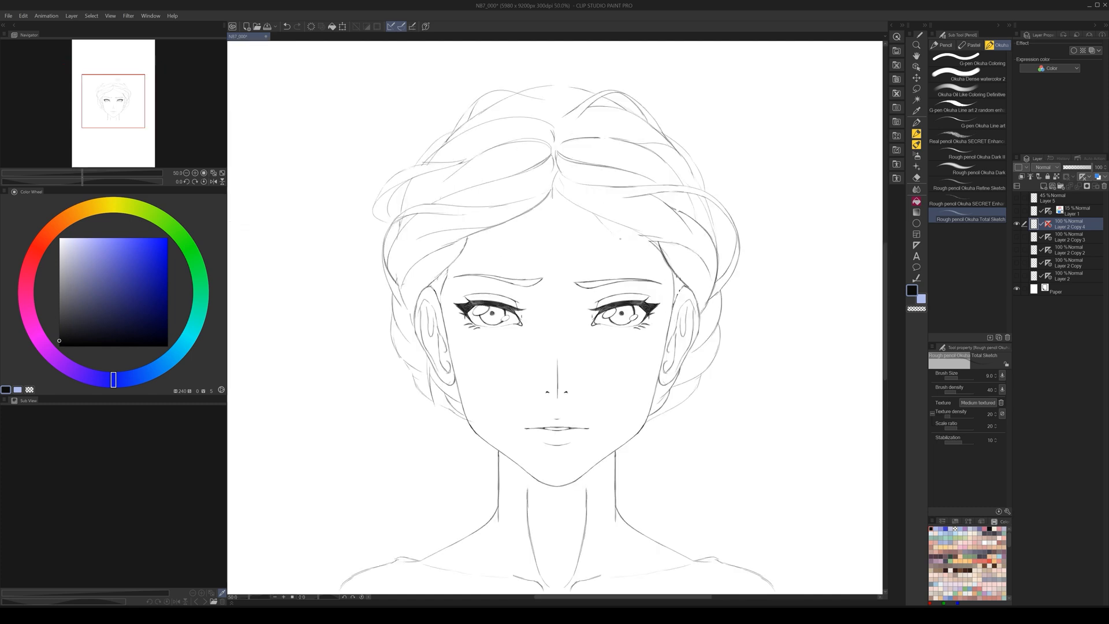
{"action": "mouse_move", "coordinate": [622, 238]}
{"action": "left_mouse_down"}
{"action": "mouse_move", "coordinate": [658, 243]}
{"action": "mouse_move", "coordinate": [644, 235]}
{"action": "left_mouse_up"}
{"action": "scroll", "coordinate": [867, 293], "scroll_direction": "down", "scroll_amount": 2}
{"action": "scroll", "coordinate": [867, 293], "scroll_direction": "up", "scroll_amount": 1}
{"action": "scroll", "coordinate": [668, 399], "scroll_direction": "up", "scroll_amount": 1}
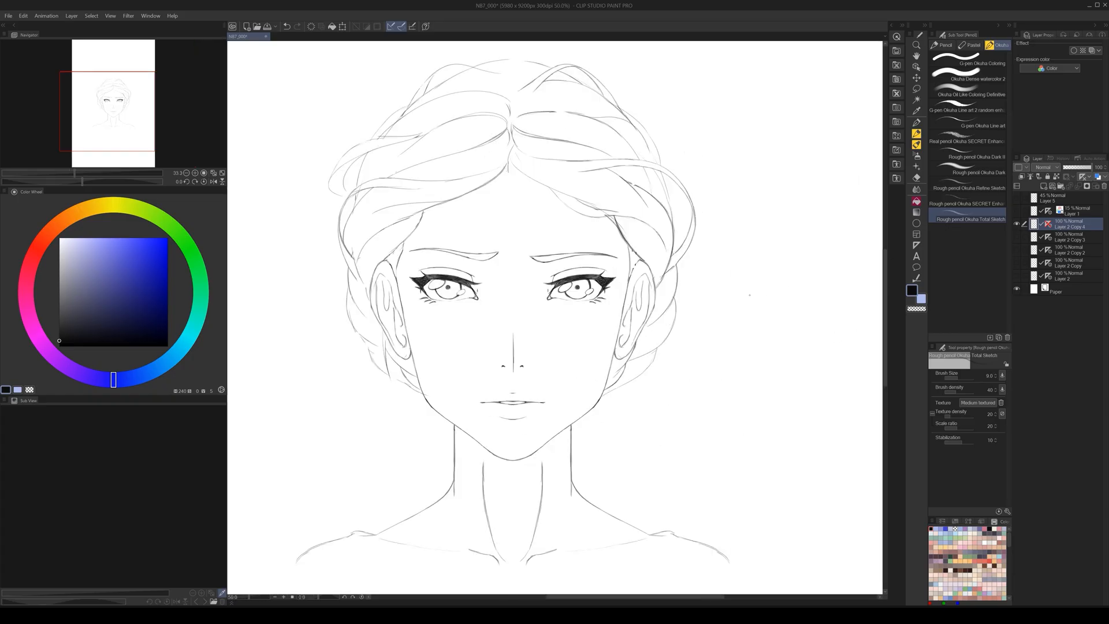
{"action": "left_click_drag", "start_coordinate": [670, 408], "coordinate": [723, 410]}
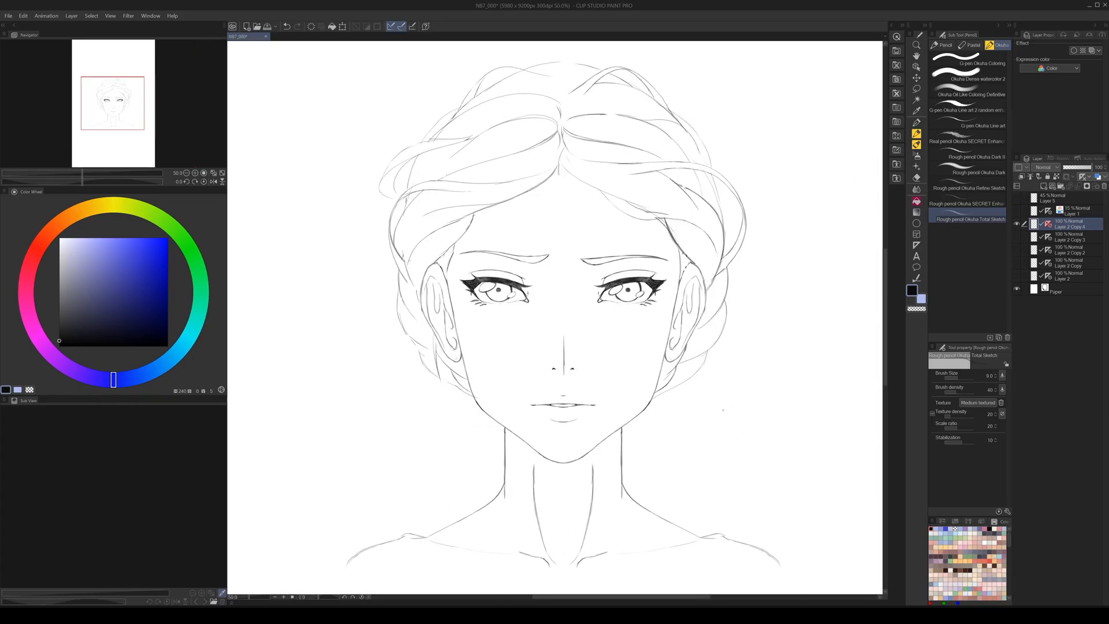
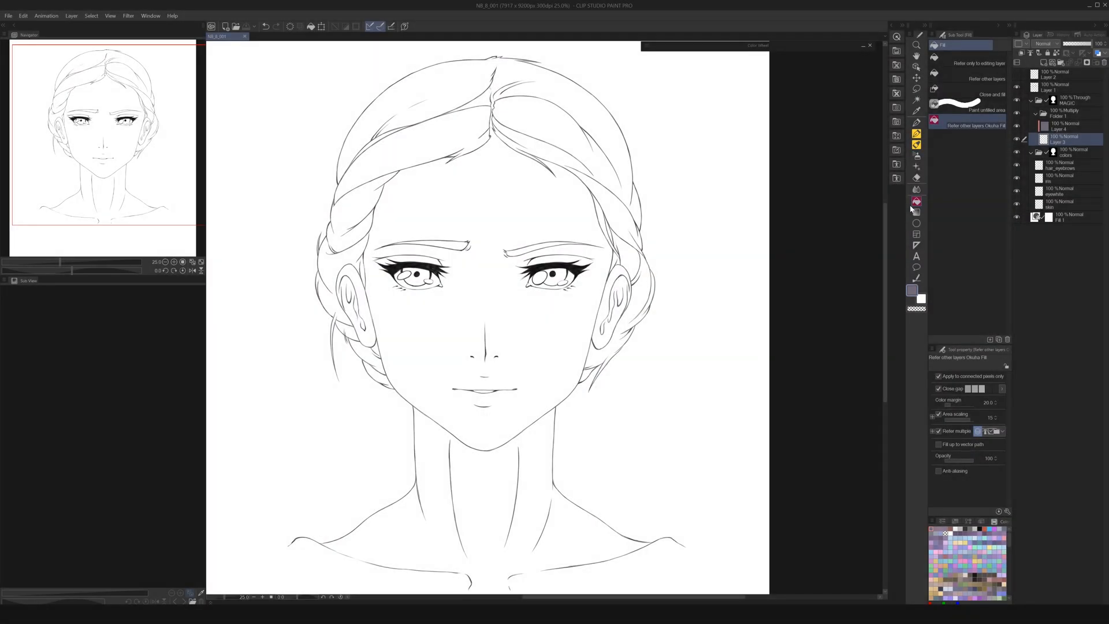
- On the skin layer, choose a medium grey and fill the face, ears, neck and shoulders
{"action": "left_click", "coordinate": [1038, 207]}
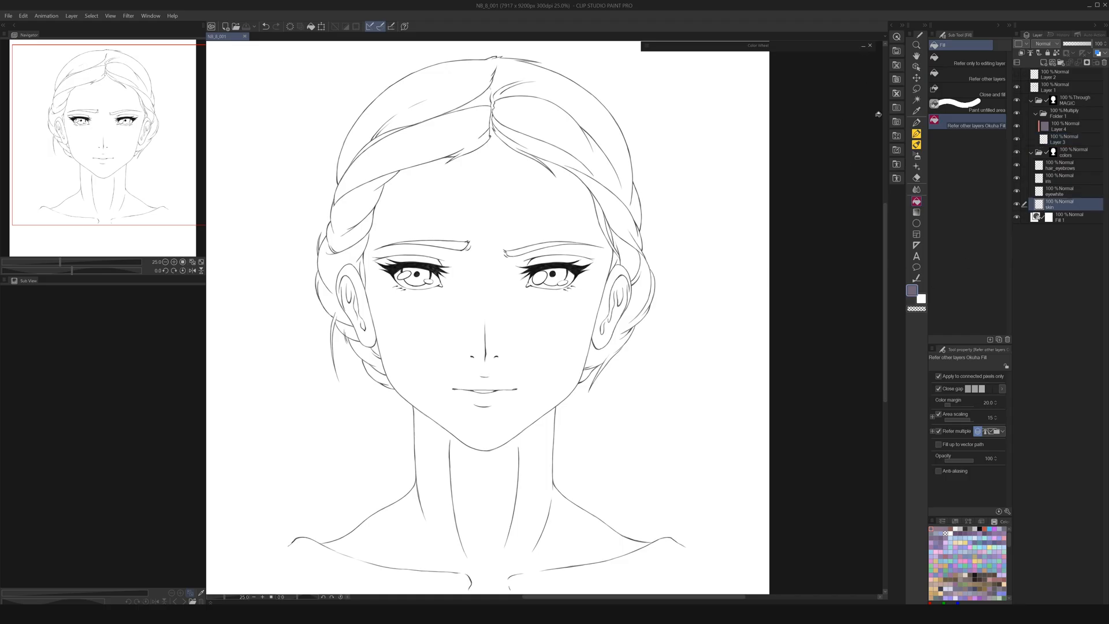
{"action": "left_click", "coordinate": [916, 133]}
{"action": "left_click", "coordinate": [917, 201]}
{"action": "left_click", "coordinate": [862, 46]}
{"action": "left_click", "coordinate": [697, 167]}
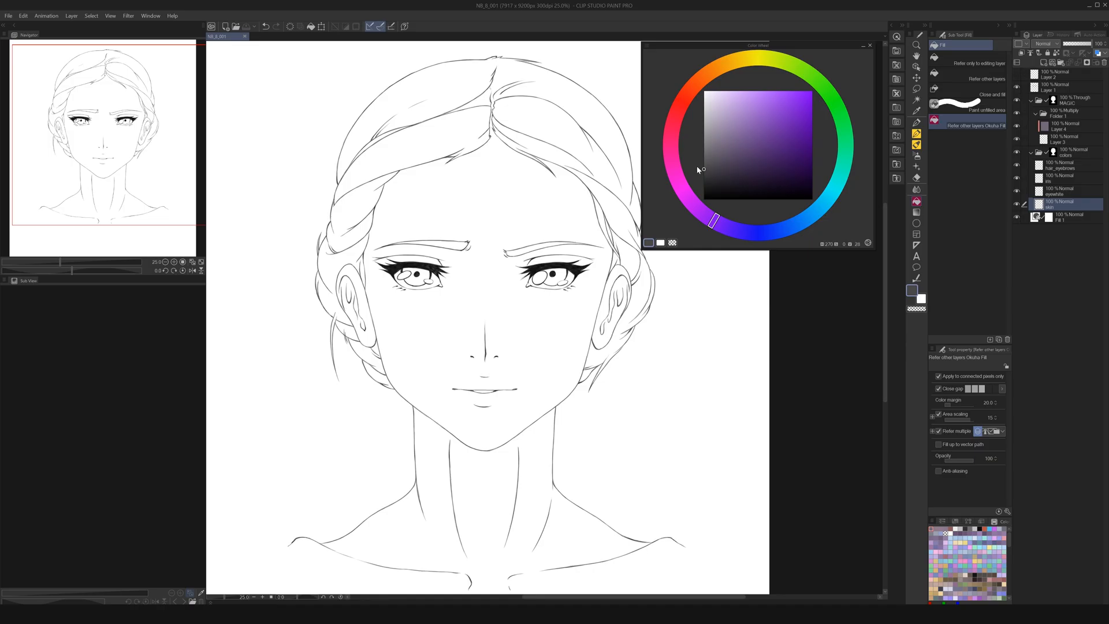
{"action": "left_click", "coordinate": [709, 139]}
{"action": "left_click", "coordinate": [705, 121]}
{"action": "left_click", "coordinate": [863, 46]}
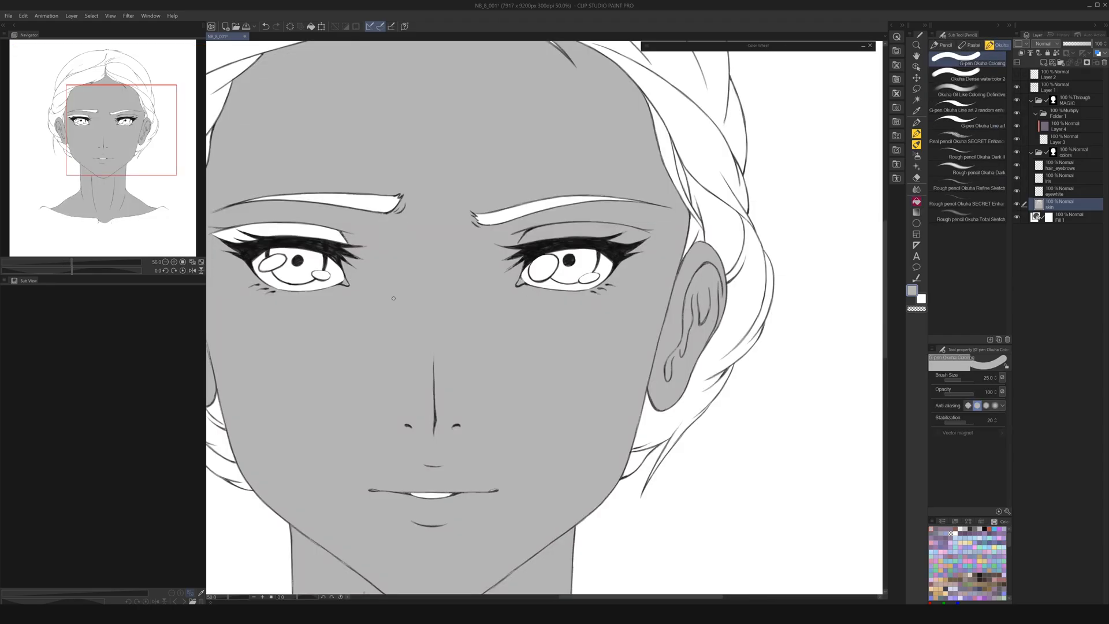
- Paint the unfilled gaps in the lips and left upper eyelid grey, enlarging the G-pen coloring brush to 200
{"action": "mouse_move", "coordinate": [447, 494]}
{"action": "left_mouse_down"}
{"action": "mouse_move", "coordinate": [416, 495]}
{"action": "mouse_move", "coordinate": [445, 496]}
{"action": "left_mouse_up"}
{"action": "key", "text": "bracketright"}
{"action": "key", "text": "bracketright"}
{"action": "key", "text": "bracketright"}
{"action": "key", "text": "bracketright"}
{"action": "key", "text": "bracketright"}
{"action": "key", "text": "bracketright"}
{"action": "key", "text": "bracketright"}
{"action": "key", "text": "bracketright"}
{"action": "key", "text": "bracketright"}
{"action": "key", "text": "bracketright"}
{"action": "key", "text": "bracketright"}
{"action": "left_click_drag", "start_coordinate": [366, 242], "coordinate": [514, 335]}
{"action": "left_click", "coordinate": [386, 314]}
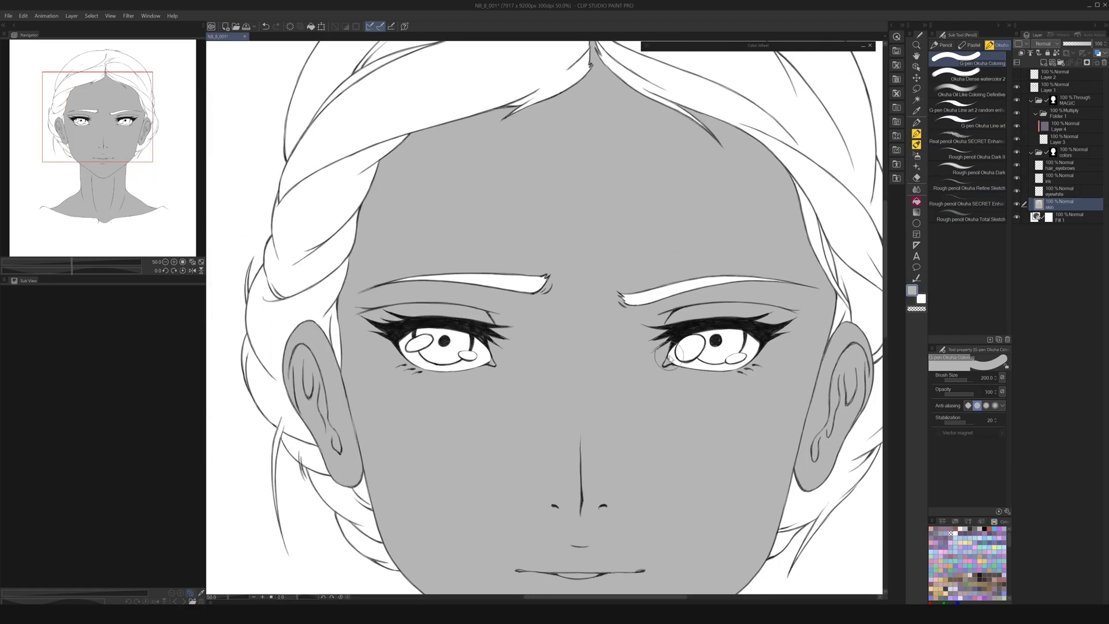
- On the eyewhite layer, choose a very light grey and fill the whites of both eyes
{"action": "scroll", "coordinate": [673, 353], "scroll_direction": "down", "scroll_amount": 1}
{"action": "left_click_drag", "start_coordinate": [555, 386], "coordinate": [565, 321]}
{"action": "scroll", "coordinate": [489, 339], "scroll_direction": "up", "scroll_amount": 1}
{"action": "left_click_drag", "start_coordinate": [664, 469], "coordinate": [559, 309]}
{"action": "scroll", "coordinate": [641, 427], "scroll_direction": "down", "scroll_amount": 1}
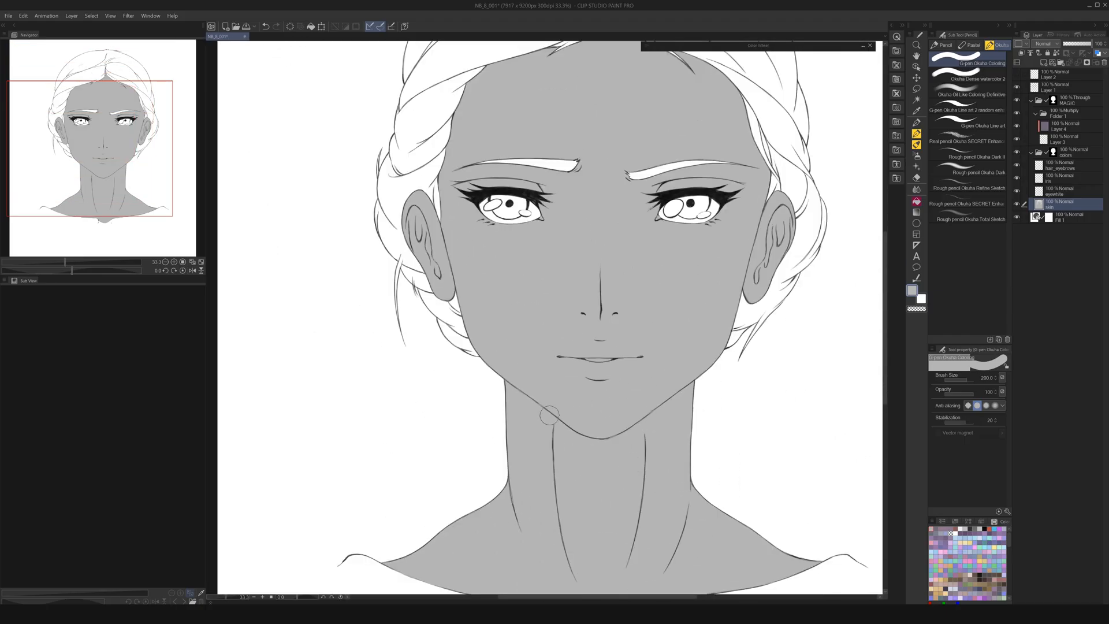
{"action": "left_click_drag", "start_coordinate": [663, 397], "coordinate": [592, 483]}
{"action": "key", "text": "g"}
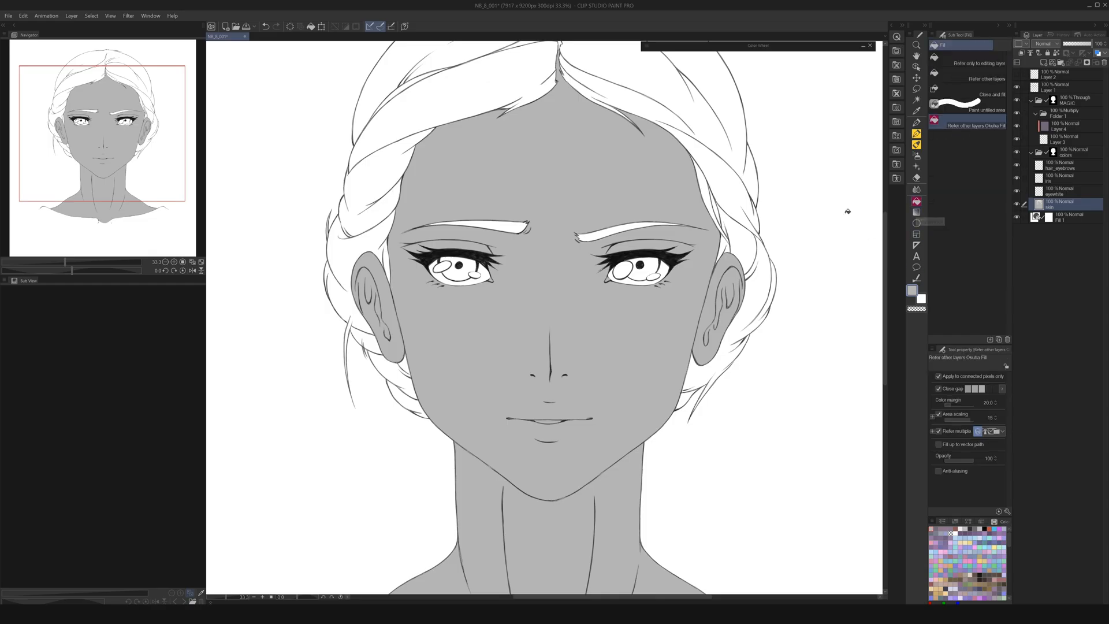
{"action": "left_click", "coordinate": [863, 46]}
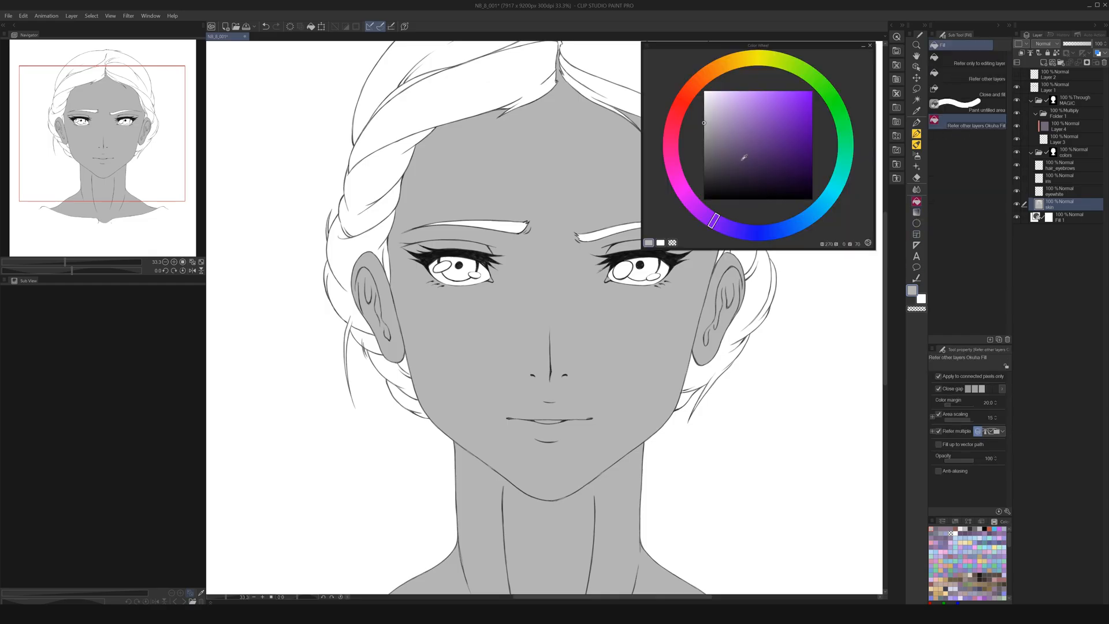
{"action": "left_click", "coordinate": [706, 98]}
{"action": "key", "text": "alt+bracketright"}
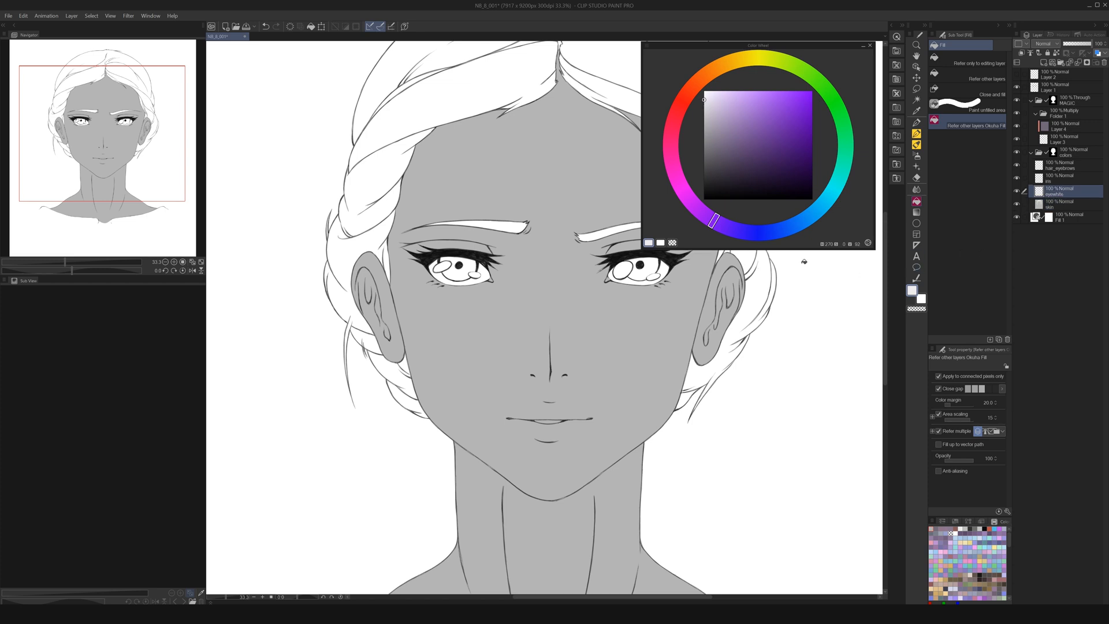
{"action": "scroll", "coordinate": [659, 270], "scroll_direction": "up", "scroll_amount": 1}
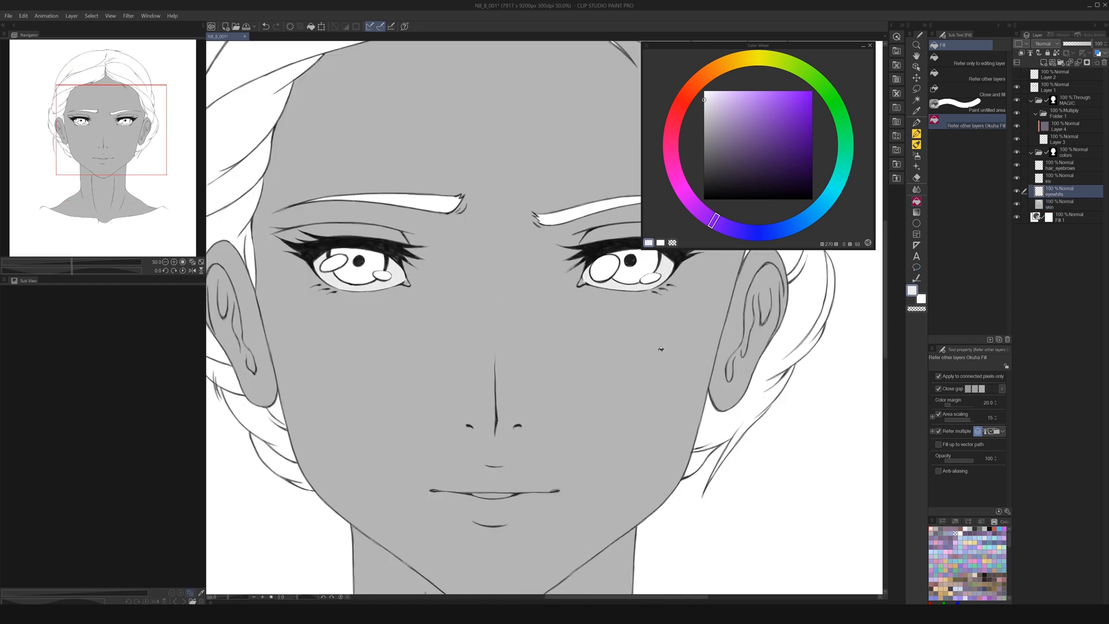
{"action": "left_click", "coordinate": [917, 136]}
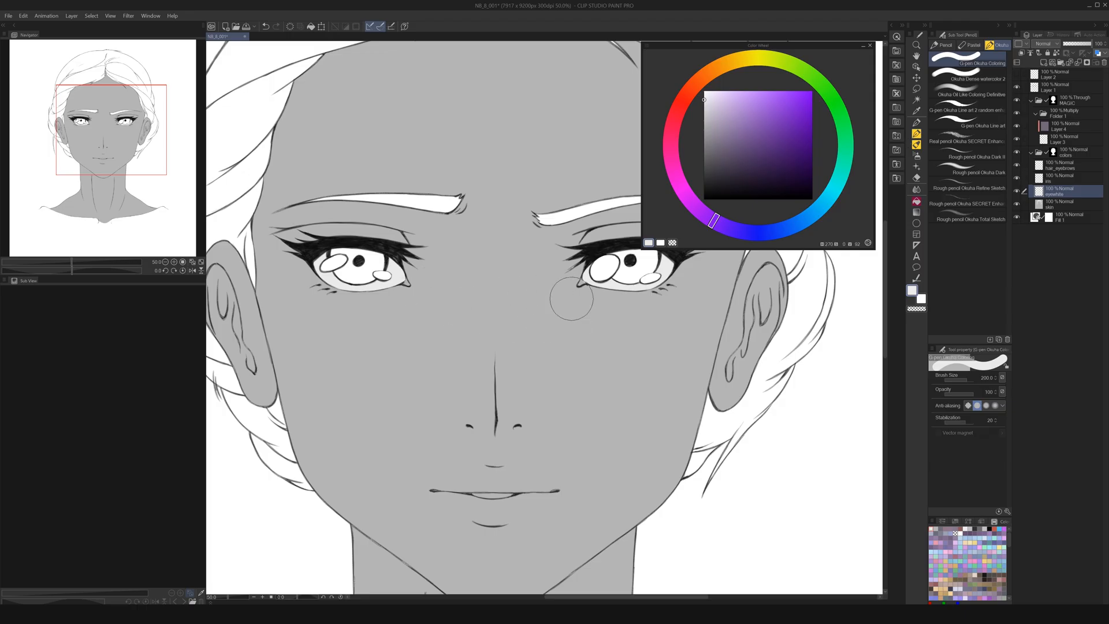
- On the iris layer, choose a light grey and fill the irises of both eyes
{"action": "left_click", "coordinate": [917, 201]}
{"action": "left_click", "coordinate": [1040, 180]}
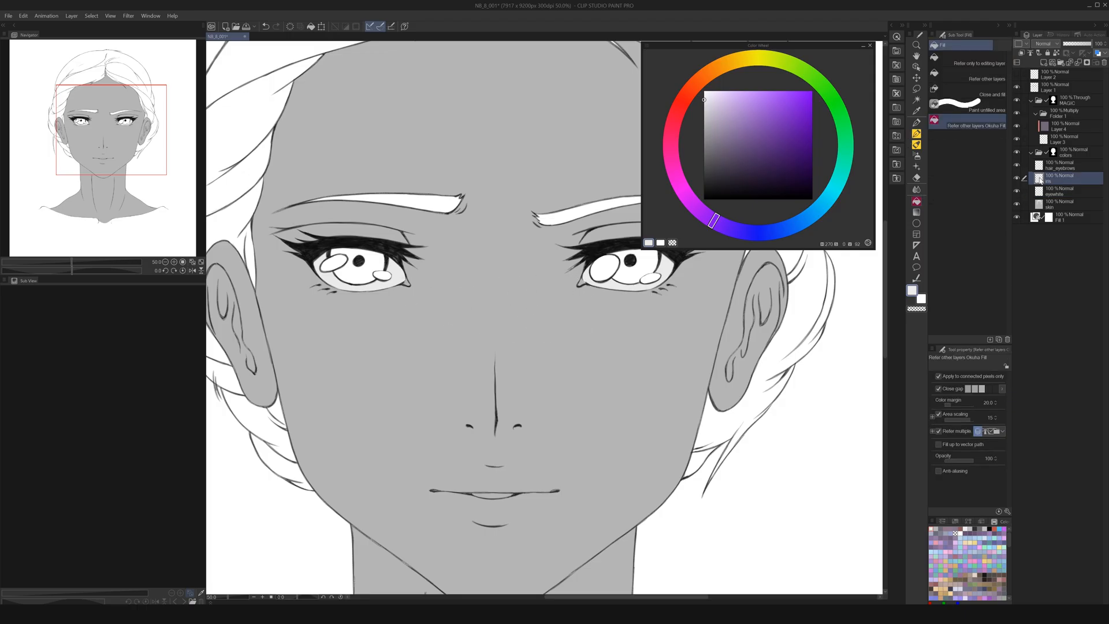
{"action": "left_click", "coordinate": [704, 120]}
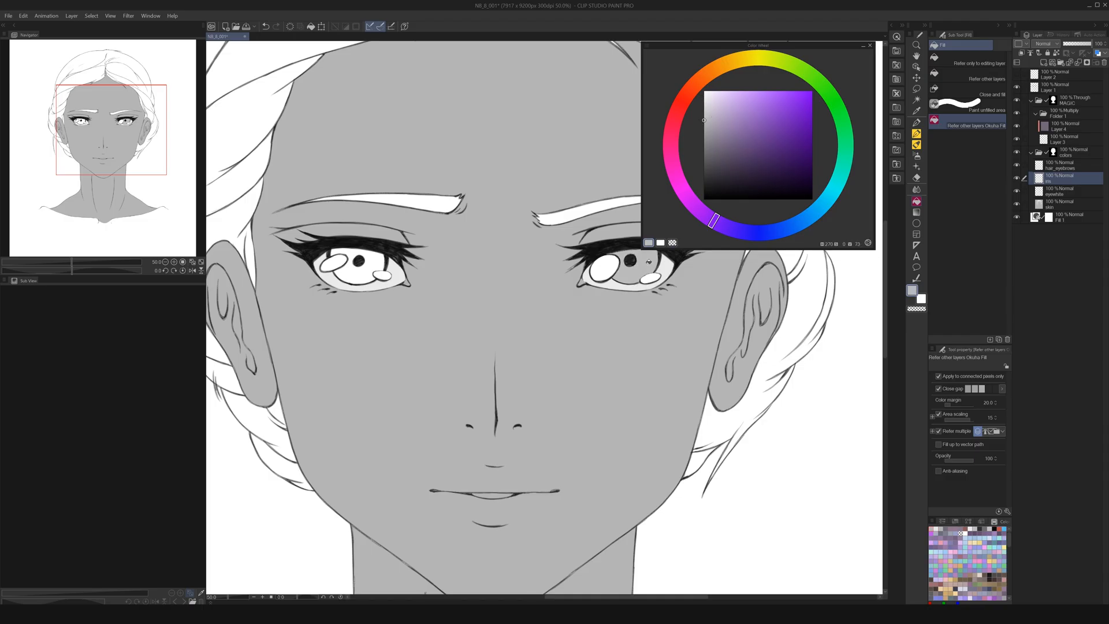
{"action": "left_click", "coordinate": [378, 260]}
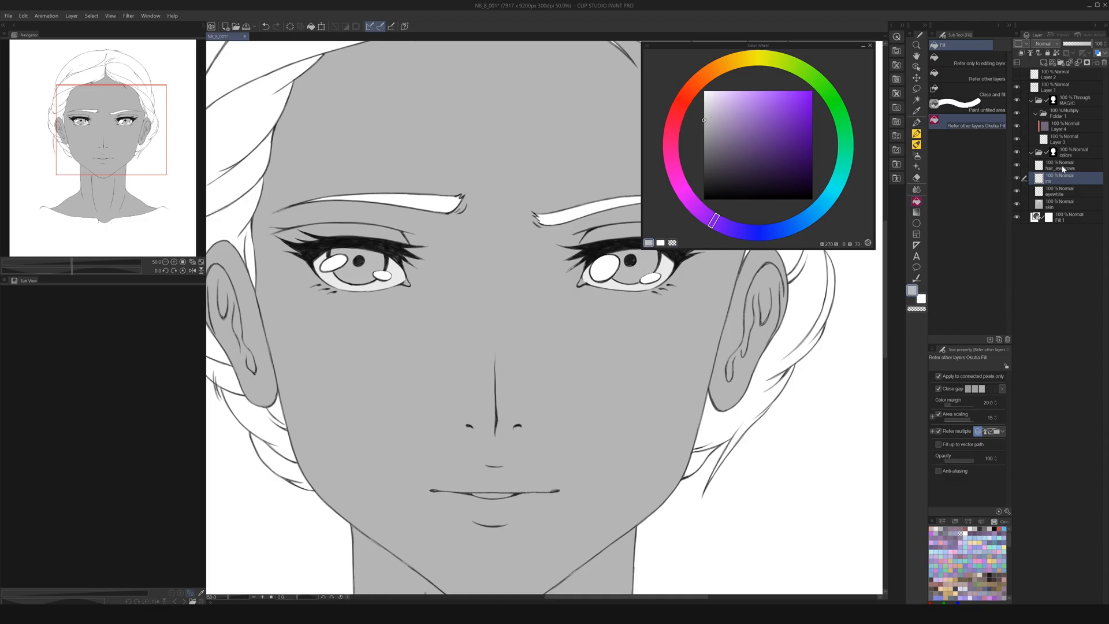
- On the hair_eyebrows layer, choose a dark grey and fill both eyebrows and all sections of the hair
{"action": "left_click", "coordinate": [1059, 164]}
{"action": "left_click", "coordinate": [703, 164]}
{"action": "scroll", "coordinate": [572, 296], "scroll_direction": "down", "scroll_amount": 2}
{"action": "left_click_drag", "start_coordinate": [615, 164], "coordinate": [528, 251]}
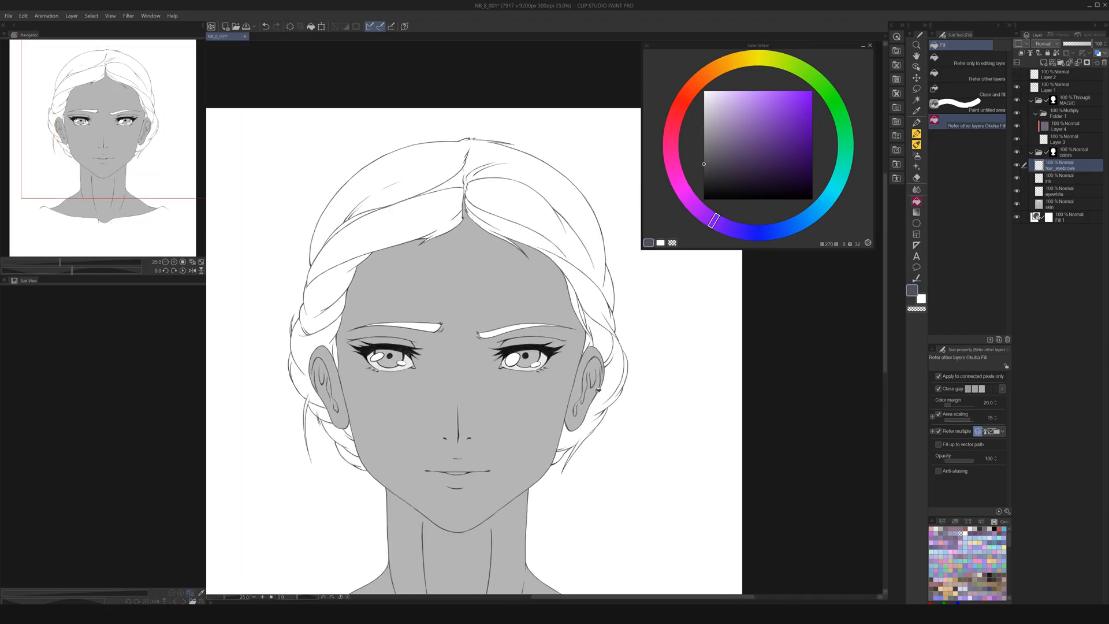
{"action": "left_click", "coordinate": [573, 252]}
{"action": "left_click", "coordinate": [495, 332]}
{"action": "left_click", "coordinate": [433, 326]}
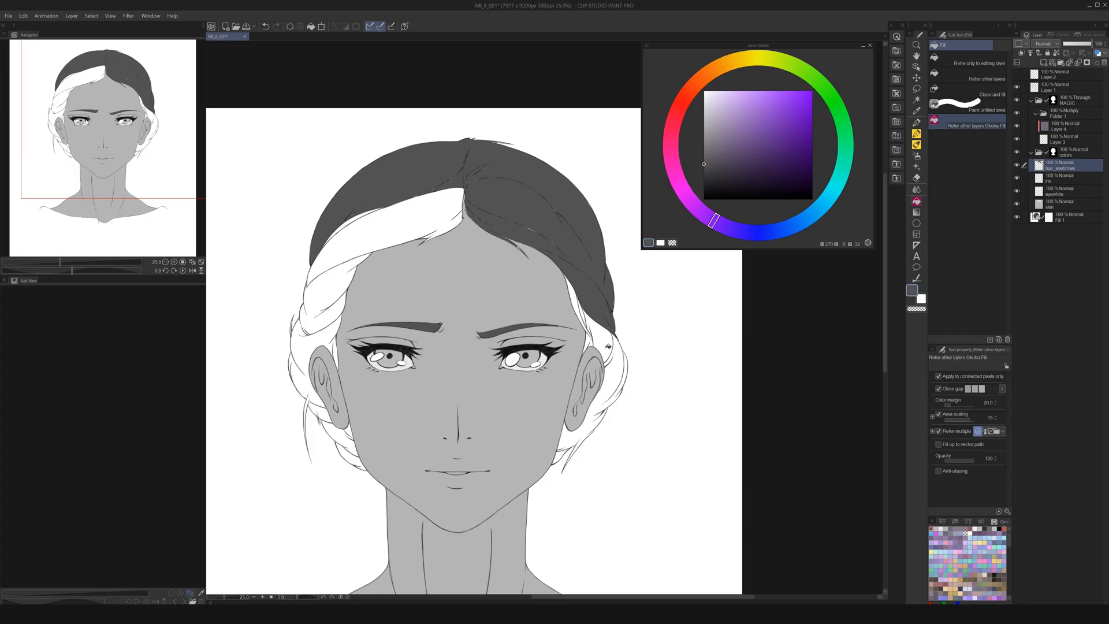
{"action": "left_click_drag", "start_coordinate": [526, 373], "coordinate": [606, 363]}
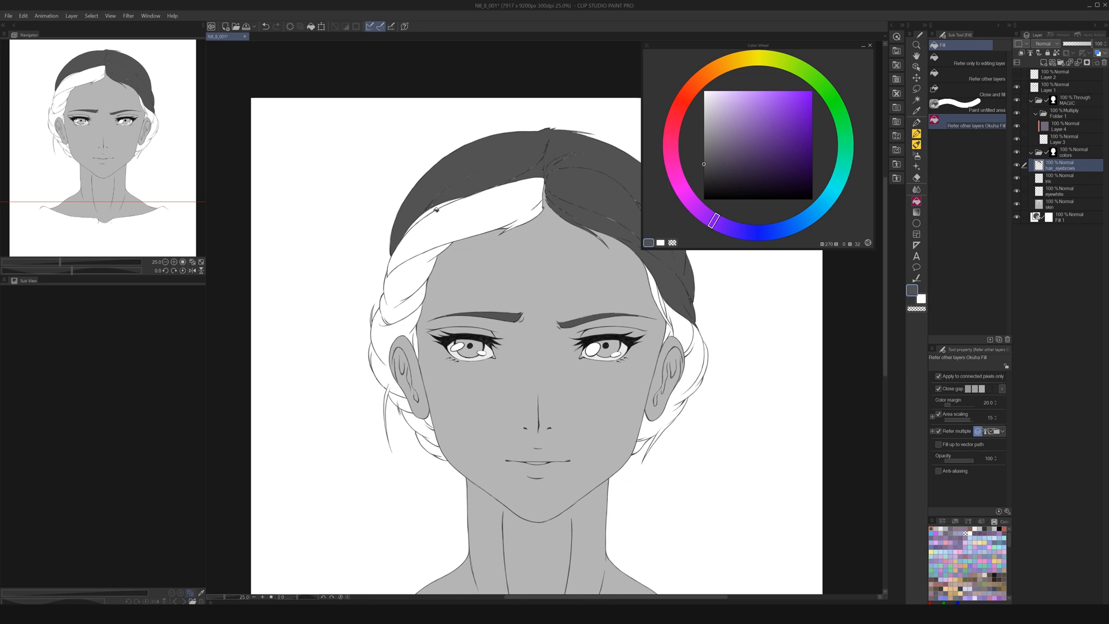
{"action": "mouse_move", "coordinate": [432, 210]}
{"action": "left_mouse_down"}
{"action": "mouse_move", "coordinate": [382, 348]}
{"action": "mouse_move", "coordinate": [386, 374]}
{"action": "mouse_move", "coordinate": [439, 451]}
{"action": "mouse_move", "coordinate": [431, 423]}
{"action": "left_mouse_up"}
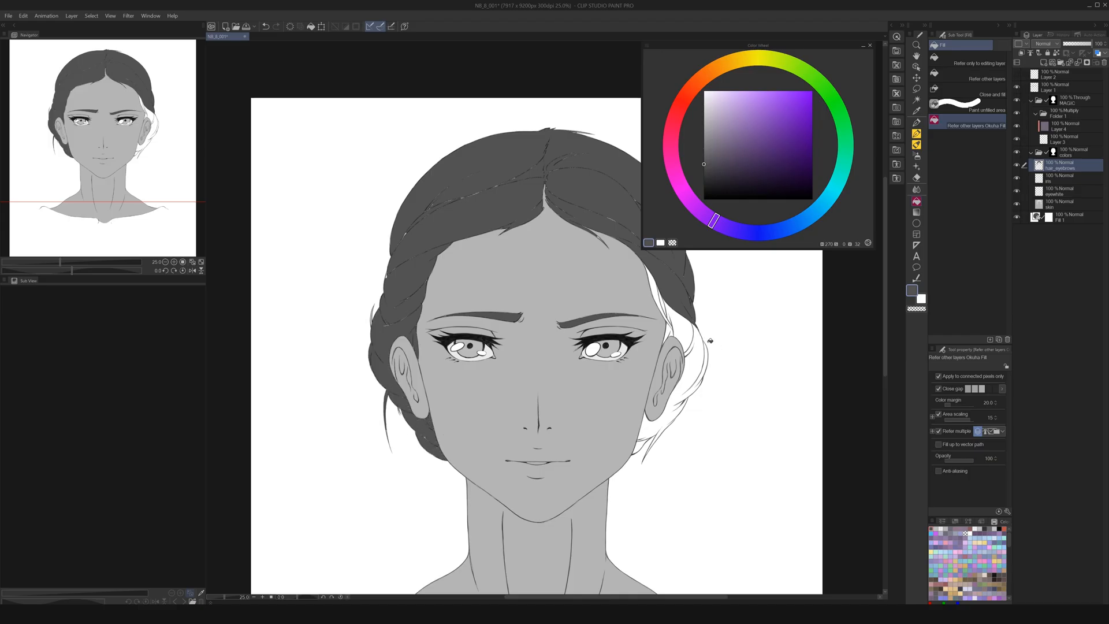
{"action": "mouse_move", "coordinate": [655, 284]}
{"action": "left_mouse_down"}
{"action": "mouse_move", "coordinate": [664, 315]}
{"action": "mouse_move", "coordinate": [696, 345]}
{"action": "mouse_move", "coordinate": [686, 387]}
{"action": "mouse_move", "coordinate": [641, 443]}
{"action": "mouse_move", "coordinate": [626, 421]}
{"action": "mouse_move", "coordinate": [606, 424]}
{"action": "left_mouse_up"}
- Paint the unfilled gaps between the hair strands and beside the right temple dark grey with the G-pen coloring brush
{"action": "key", "text": "p"}
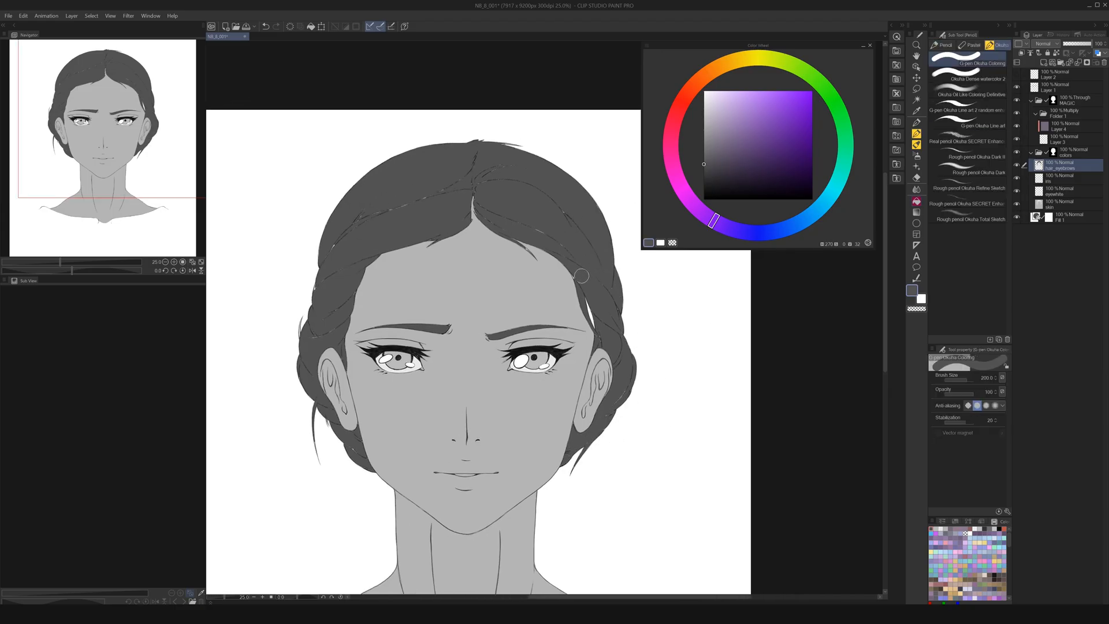
{"action": "scroll", "coordinate": [520, 226], "scroll_direction": "up", "scroll_amount": 4}
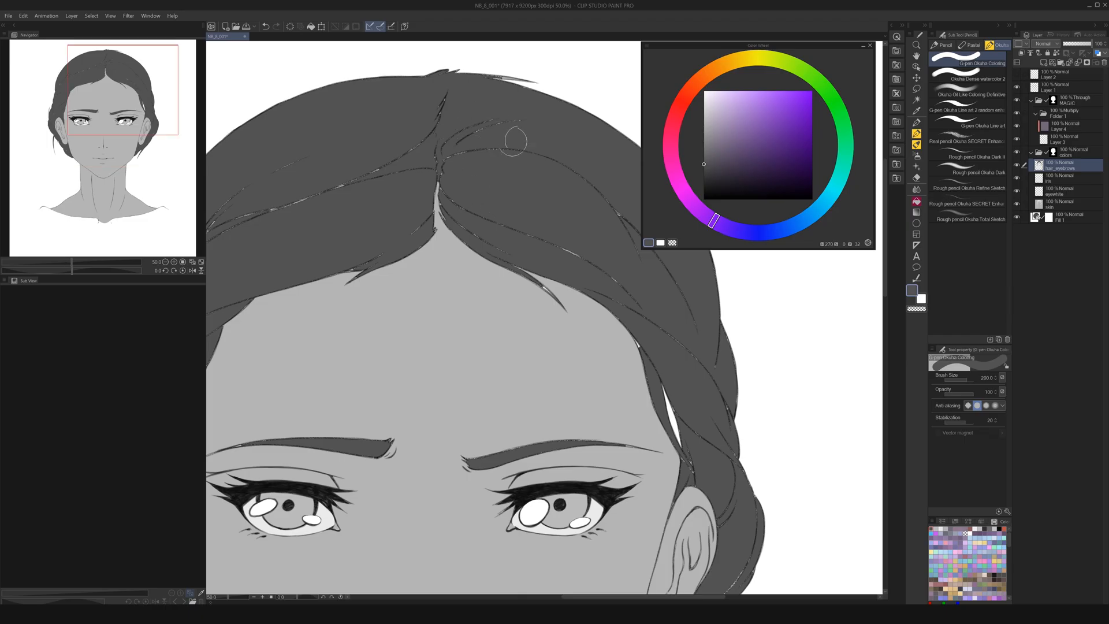
{"action": "scroll", "coordinate": [629, 300], "scroll_direction": "down", "scroll_amount": 1}
{"action": "left_click_drag", "start_coordinate": [688, 370], "coordinate": [624, 304]}
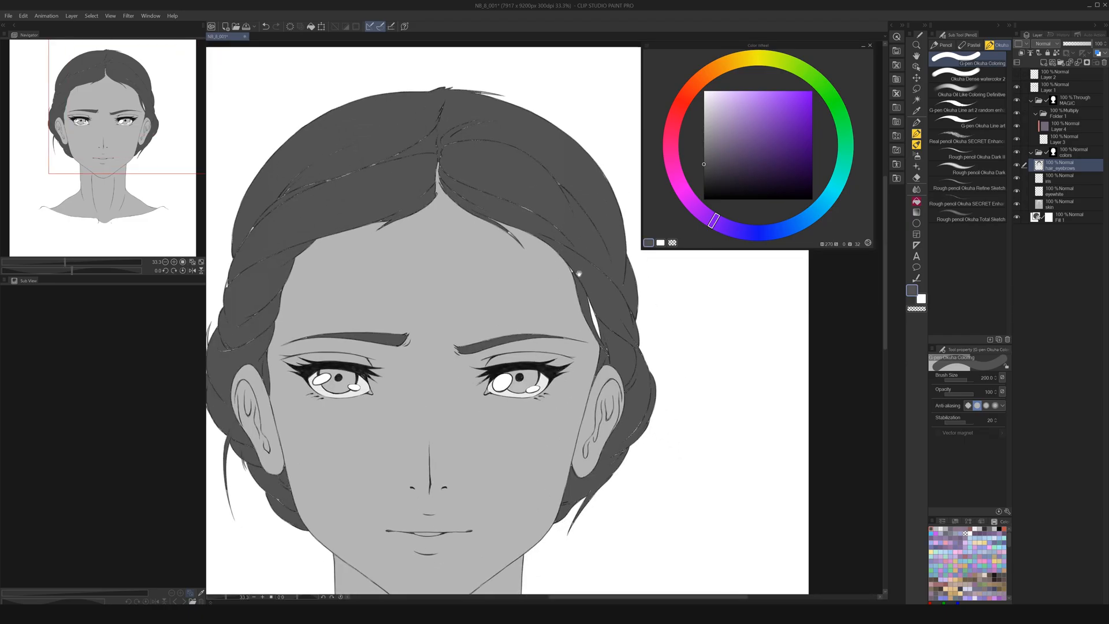
{"action": "left_click_drag", "start_coordinate": [580, 274], "coordinate": [578, 277]}
{"action": "mouse_move", "coordinate": [609, 352]}
{"action": "left_mouse_down"}
{"action": "mouse_move", "coordinate": [634, 341]}
{"action": "mouse_move", "coordinate": [632, 456]}
{"action": "mouse_move", "coordinate": [636, 399]}
{"action": "left_mouse_up"}
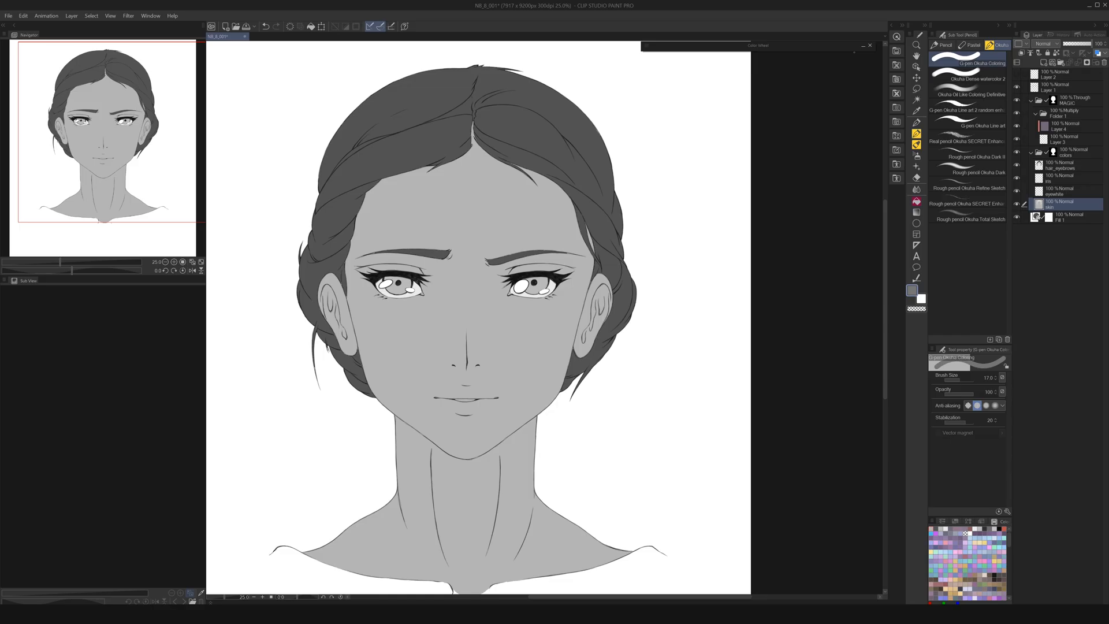
- On Layer 3, outline the shadow edge down the middle of the forehead, into the right eye socket and around a triangular cheek highlight
{"action": "left_click", "coordinate": [1057, 139]}
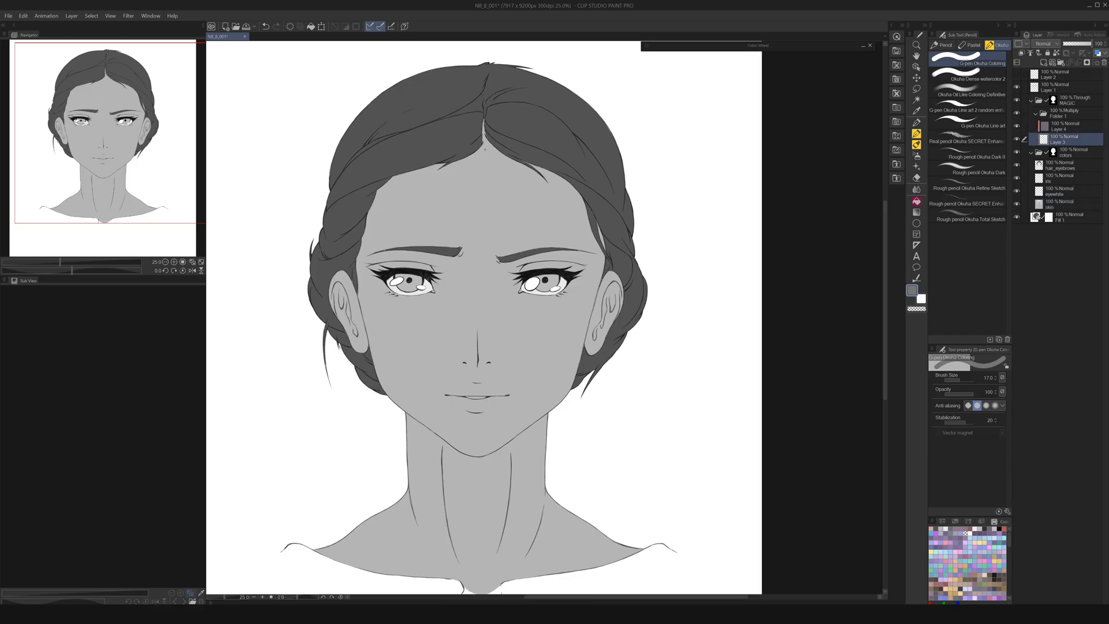
{"action": "left_click_drag", "start_coordinate": [481, 149], "coordinate": [484, 234]}
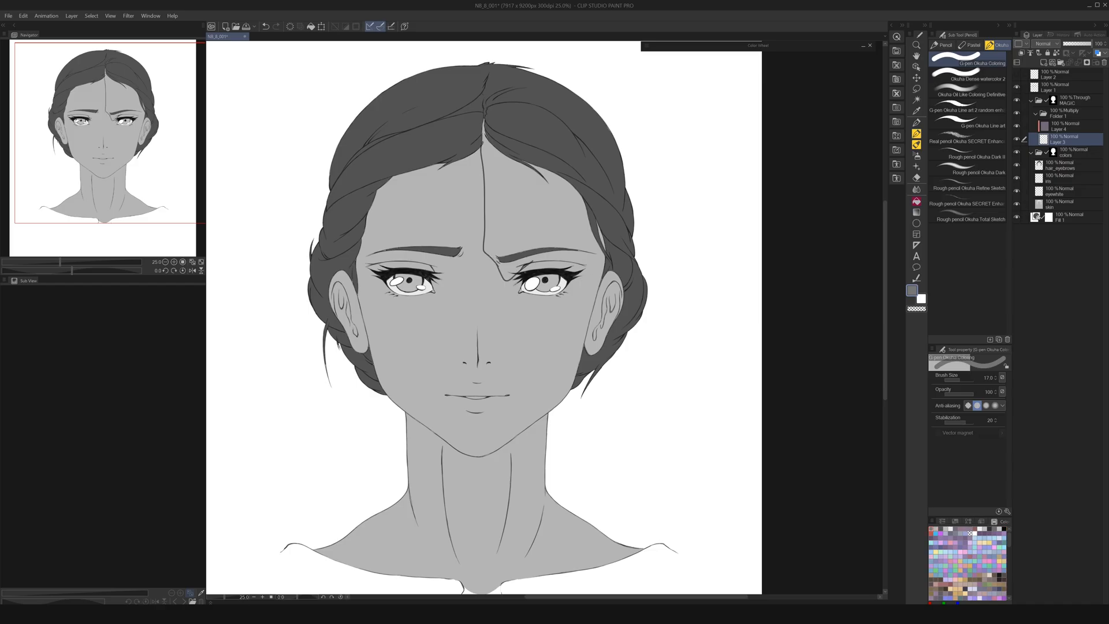
{"action": "mouse_move", "coordinate": [549, 331]}
{"action": "left_mouse_down"}
{"action": "mouse_move", "coordinate": [512, 321]}
{"action": "mouse_move", "coordinate": [479, 349]}
{"action": "mouse_move", "coordinate": [557, 296]}
{"action": "left_mouse_up"}
{"action": "key", "text": "ctrl+z"}
{"action": "scroll", "coordinate": [484, 366], "scroll_direction": "up", "scroll_amount": 1}
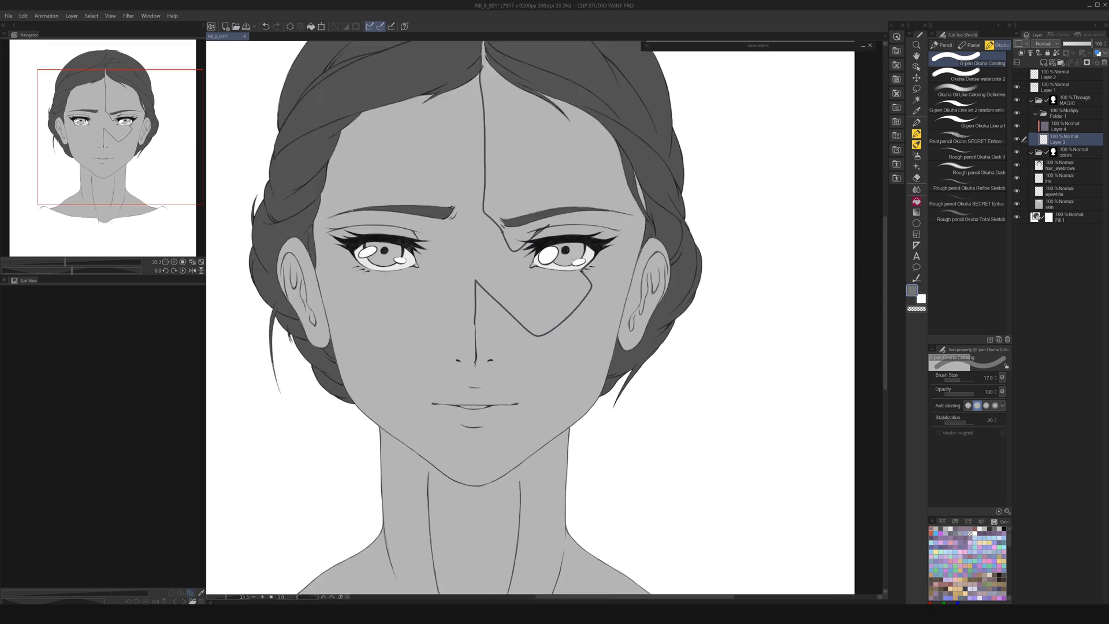
- Continue the face's shadow edge from the nose tip through the centre of the lips down to the chin
{"action": "scroll", "coordinate": [485, 385], "scroll_direction": "up", "scroll_amount": 1}
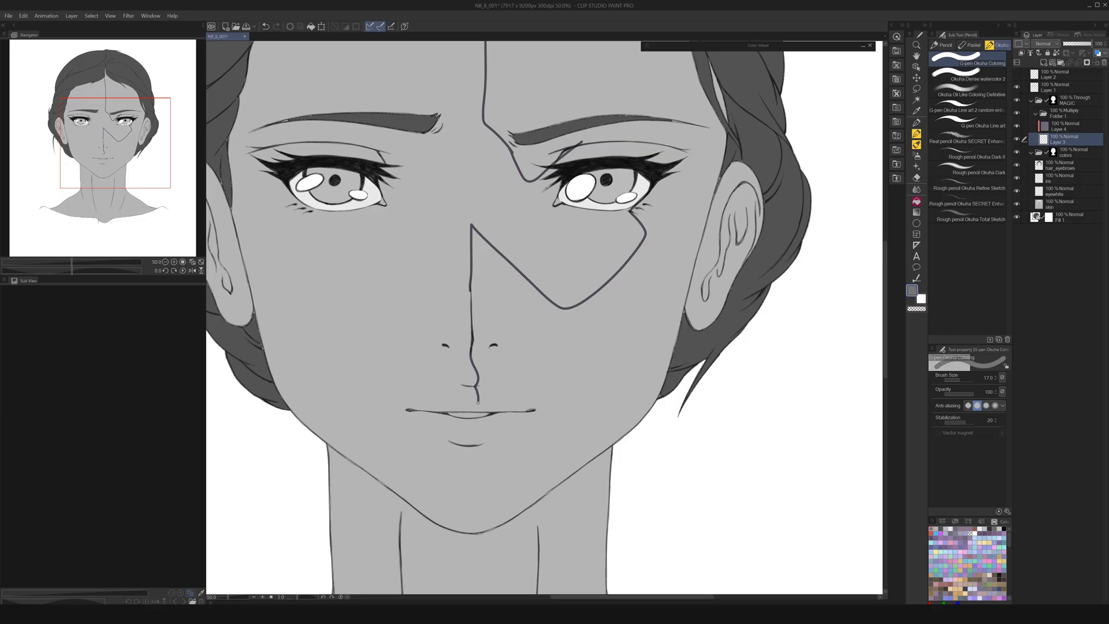
{"action": "mouse_move", "coordinate": [472, 418]}
{"action": "left_mouse_down"}
{"action": "mouse_move", "coordinate": [473, 443]}
{"action": "mouse_move", "coordinate": [399, 514]}
{"action": "left_mouse_up"}
{"action": "left_click_drag", "start_coordinate": [568, 356], "coordinate": [620, 474]}
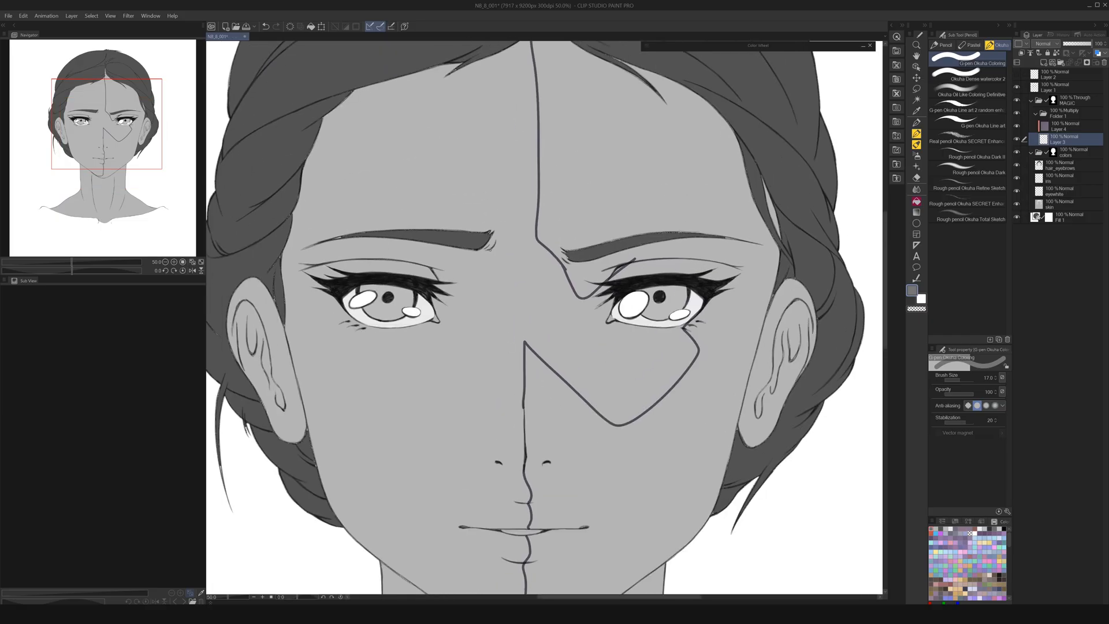
- Outline the shadow shapes around the left eye socket and on the neck below the jaw
{"action": "left_click_drag", "start_coordinate": [489, 240], "coordinate": [433, 287]}
{"action": "mouse_move", "coordinate": [298, 251]}
{"action": "left_mouse_down"}
{"action": "mouse_move", "coordinate": [319, 305]}
{"action": "mouse_move", "coordinate": [345, 316]}
{"action": "left_mouse_up"}
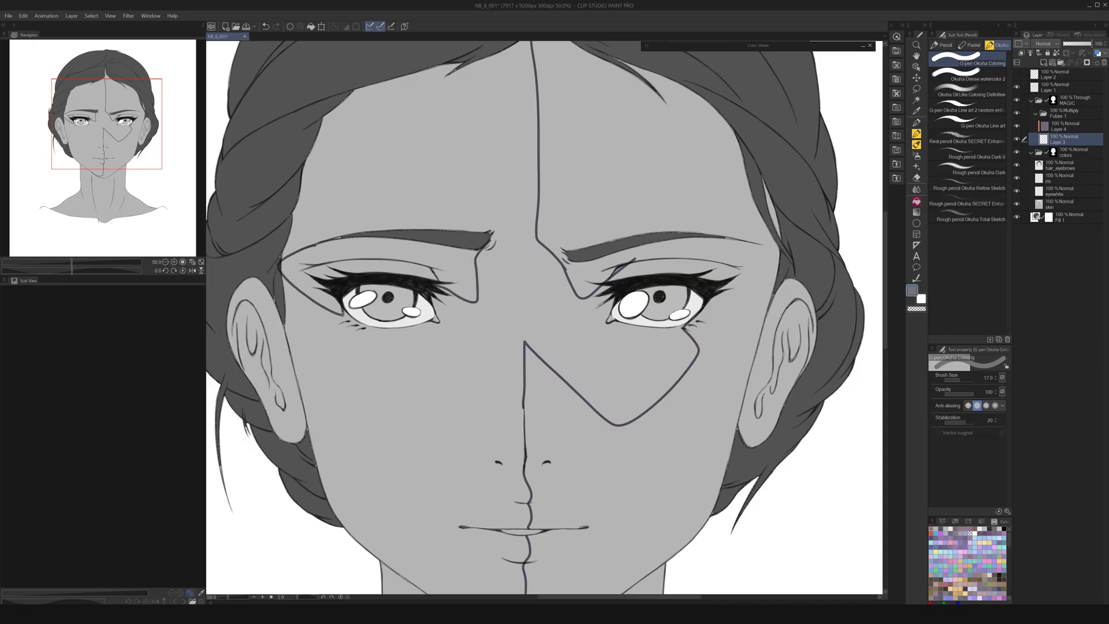
{"action": "scroll", "coordinate": [464, 387], "scroll_direction": "down", "scroll_amount": 5}
{"action": "scroll", "coordinate": [464, 388], "scroll_direction": "up", "scroll_amount": 3}
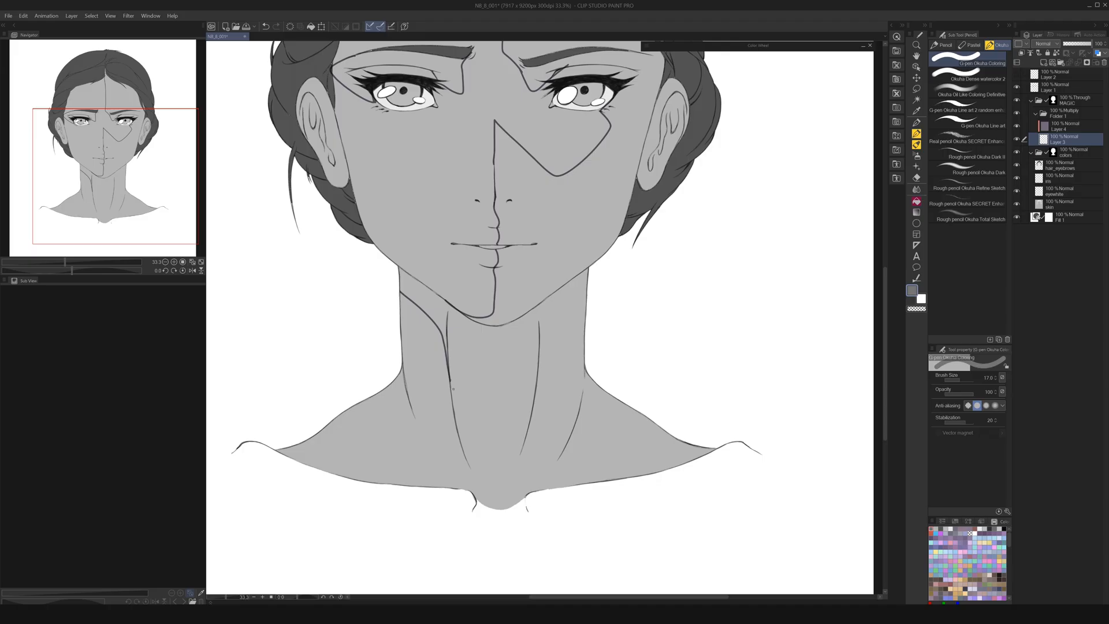
{"action": "scroll", "coordinate": [456, 404], "scroll_direction": "down", "scroll_amount": 2}
{"action": "scroll", "coordinate": [504, 162], "scroll_direction": "up", "scroll_amount": 4}
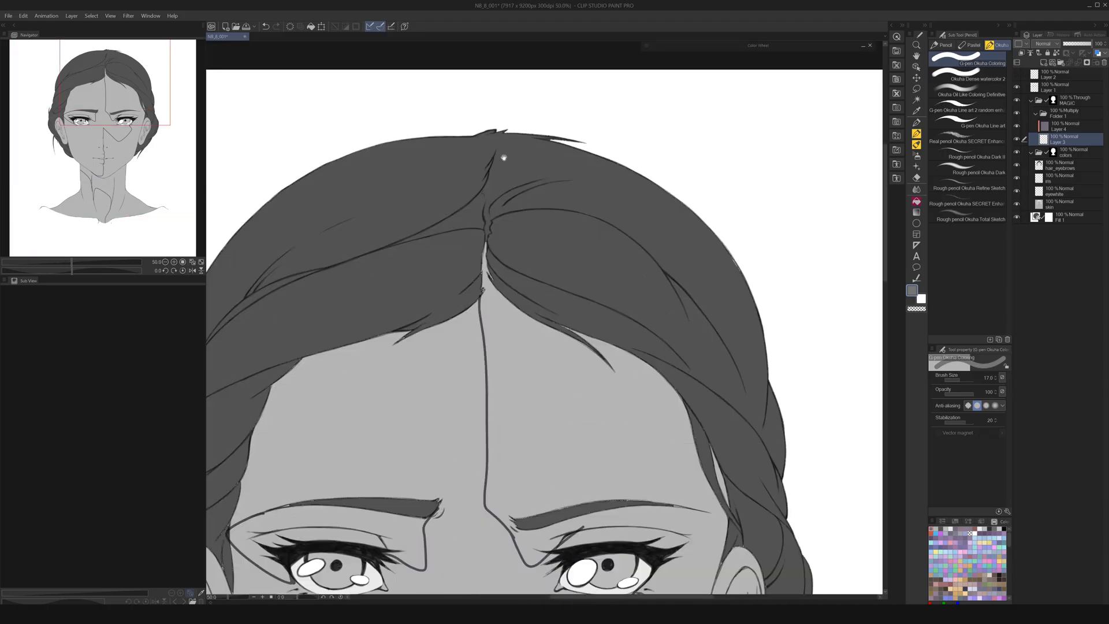
- Extend the shadow edge along the hair parting from the crown to the forehead line
{"action": "left_click_drag", "start_coordinate": [503, 129], "coordinate": [486, 177]}
{"action": "left_click_drag", "start_coordinate": [482, 280], "coordinate": [484, 317]}
{"action": "scroll", "coordinate": [484, 317], "scroll_direction": "down", "scroll_amount": 2}
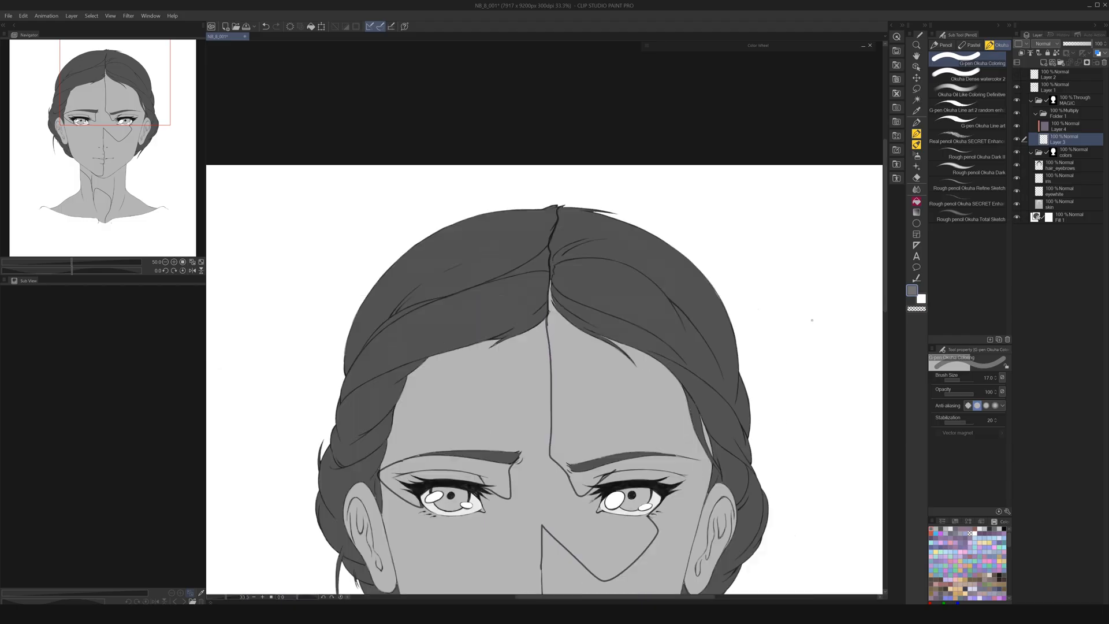
- Fill the outlined shadow areas on the right half of the head, the left eye socket and the neck with the shadow tone
{"action": "key", "text": "g"}
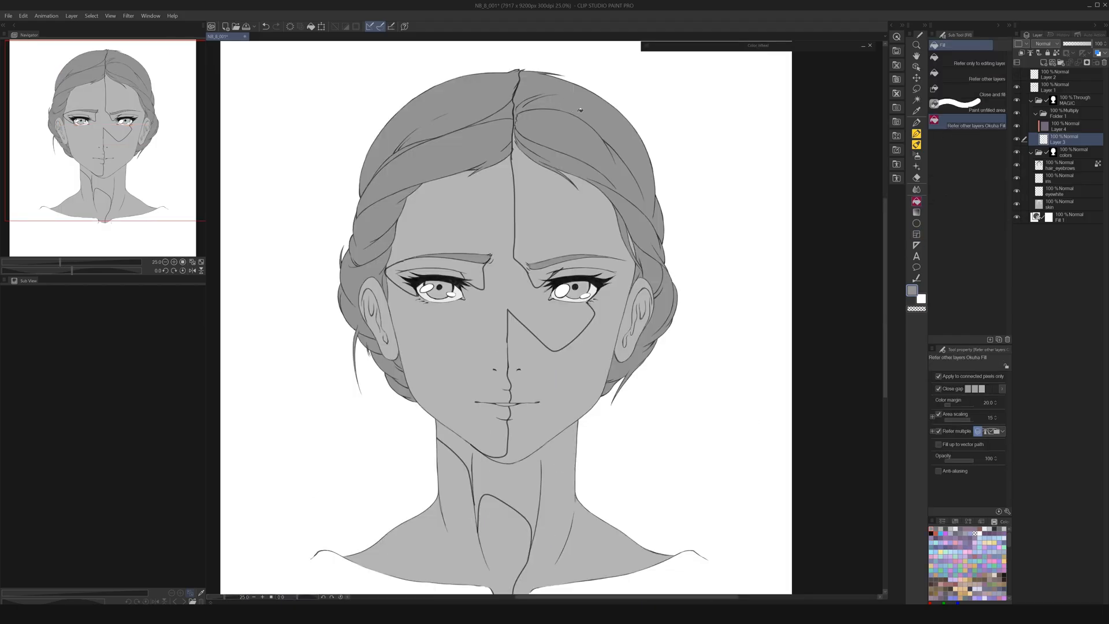
{"action": "left_click", "coordinate": [637, 273]}
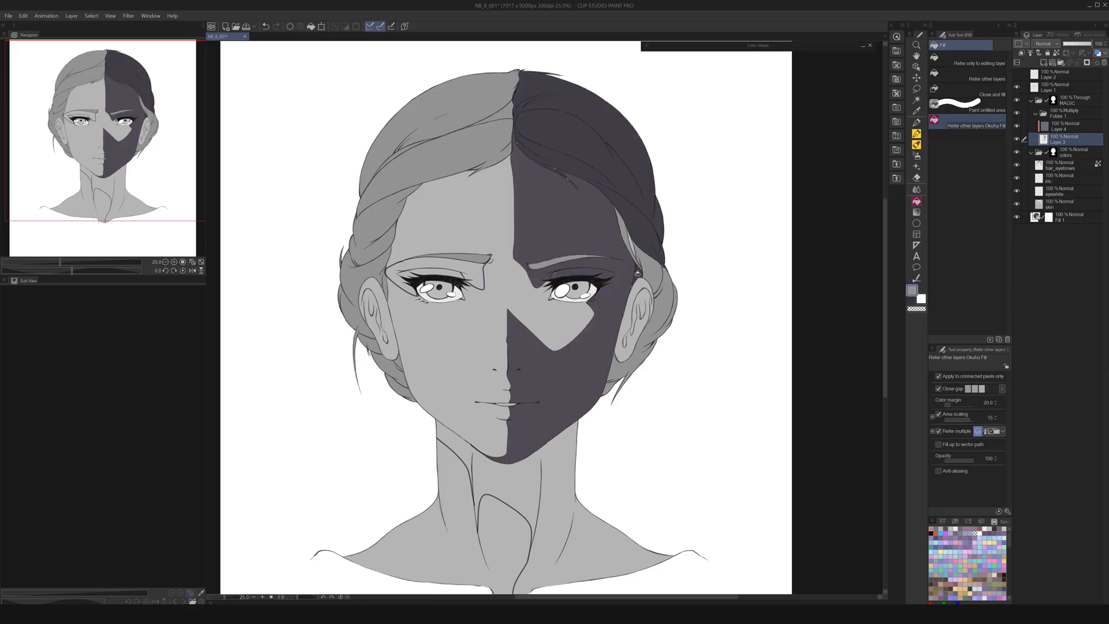
{"action": "mouse_move", "coordinate": [658, 277]}
{"action": "left_mouse_down"}
{"action": "mouse_move", "coordinate": [664, 300]}
{"action": "mouse_move", "coordinate": [635, 323]}
{"action": "mouse_move", "coordinate": [632, 256]}
{"action": "left_mouse_up"}
{"action": "left_click", "coordinate": [476, 271]}
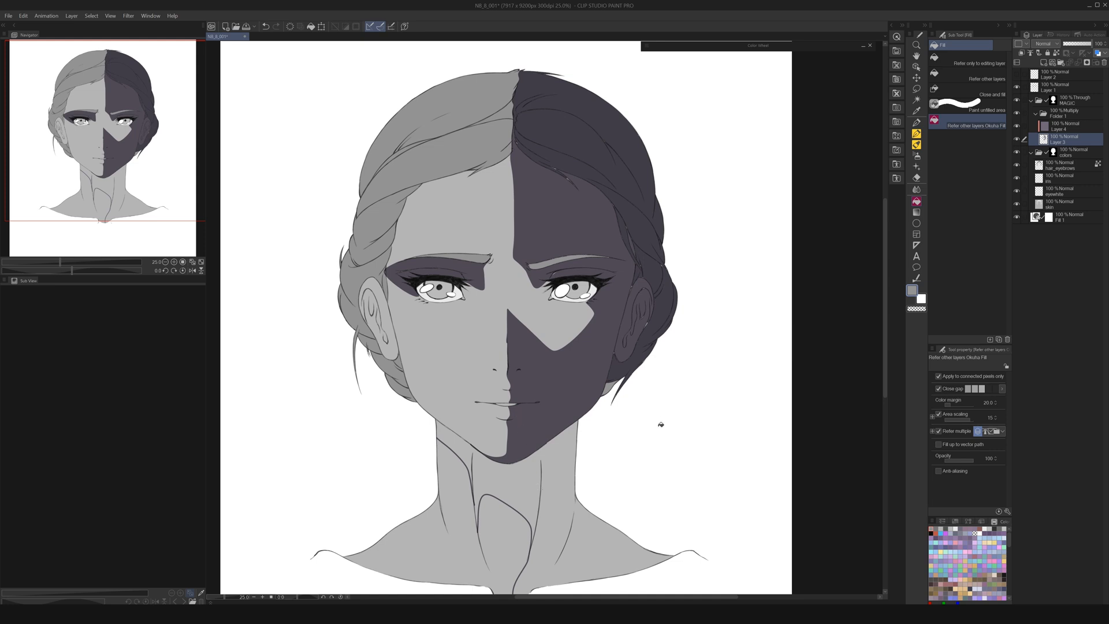
{"action": "left_click", "coordinate": [553, 500]}
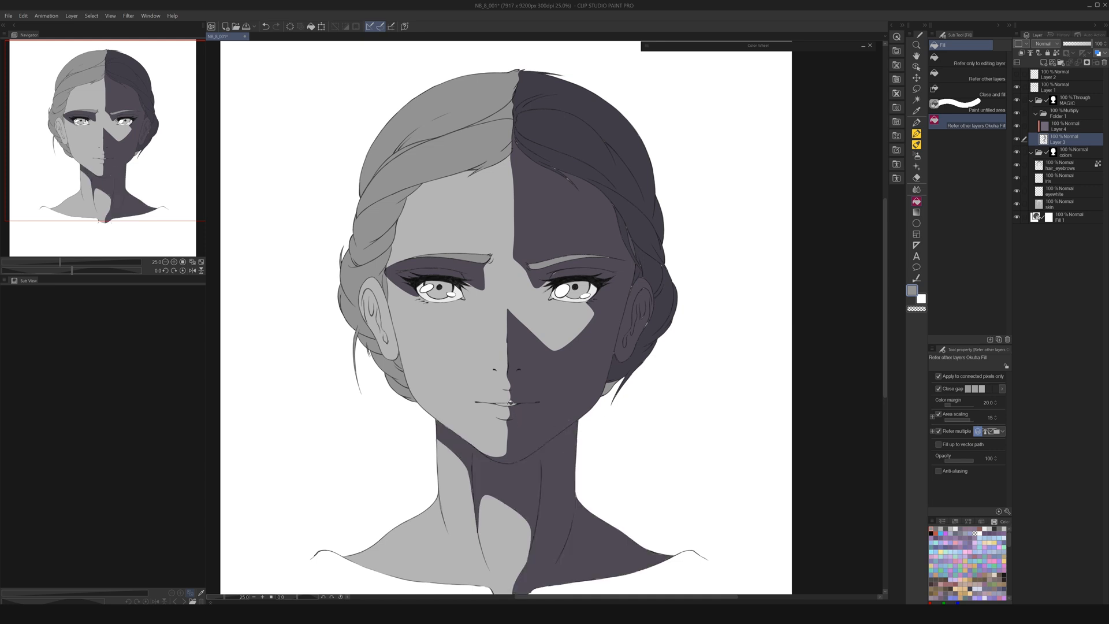
{"action": "left_click", "coordinate": [611, 386]}
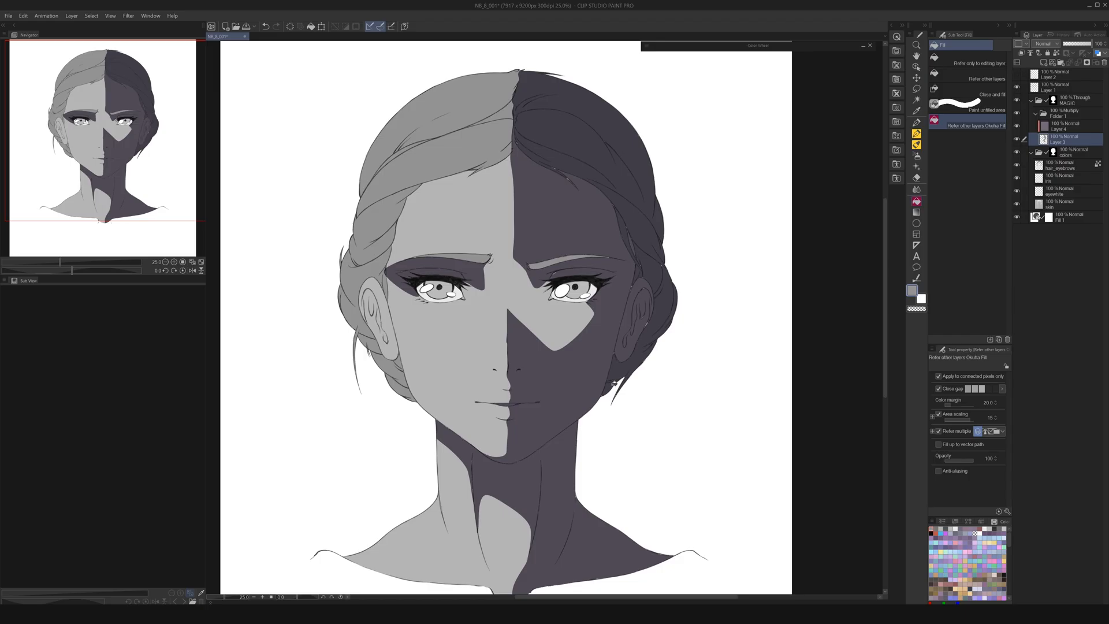
- Enlarge the G-pen coloring brush and paint over the remaining gaps in the shadow across the right hair, eyebrow and ear
{"action": "left_click", "coordinate": [917, 134]}
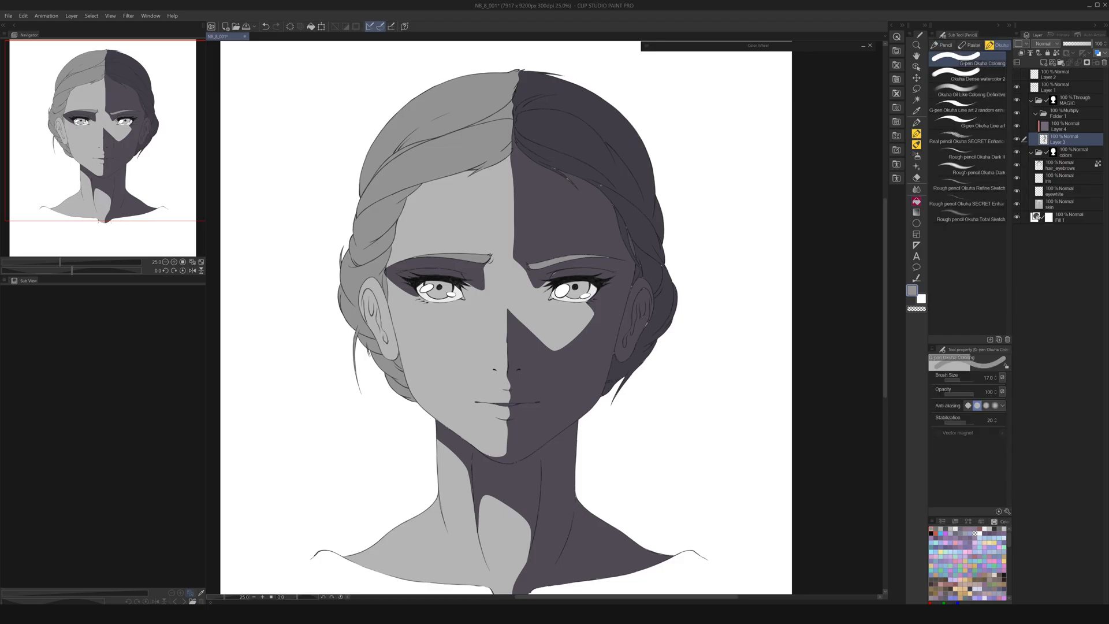
{"action": "key", "text": "]"}
{"action": "key", "text": "]"}
{"action": "key", "text": "]"}
{"action": "key", "text": "]"}
{"action": "key", "text": "]"}
{"action": "key", "text": "]"}
{"action": "key", "text": "]"}
{"action": "key", "text": "]"}
{"action": "key", "text": "]"}
{"action": "left_click_drag", "start_coordinate": [576, 187], "coordinate": [559, 178]}
{"action": "key", "text": "]"}
{"action": "key", "text": "]"}
{"action": "key", "text": "]"}
{"action": "key", "text": "]"}
{"action": "key", "text": "]"}
{"action": "key", "text": "]"}
{"action": "key", "text": "["}
{"action": "key", "text": "["}
{"action": "key", "text": "["}
{"action": "key", "text": "["}
{"action": "key", "text": "["}
{"action": "key", "text": "["}
{"action": "key", "text": "["}
{"action": "scroll", "coordinate": [526, 346], "scroll_direction": "up", "scroll_amount": 1}
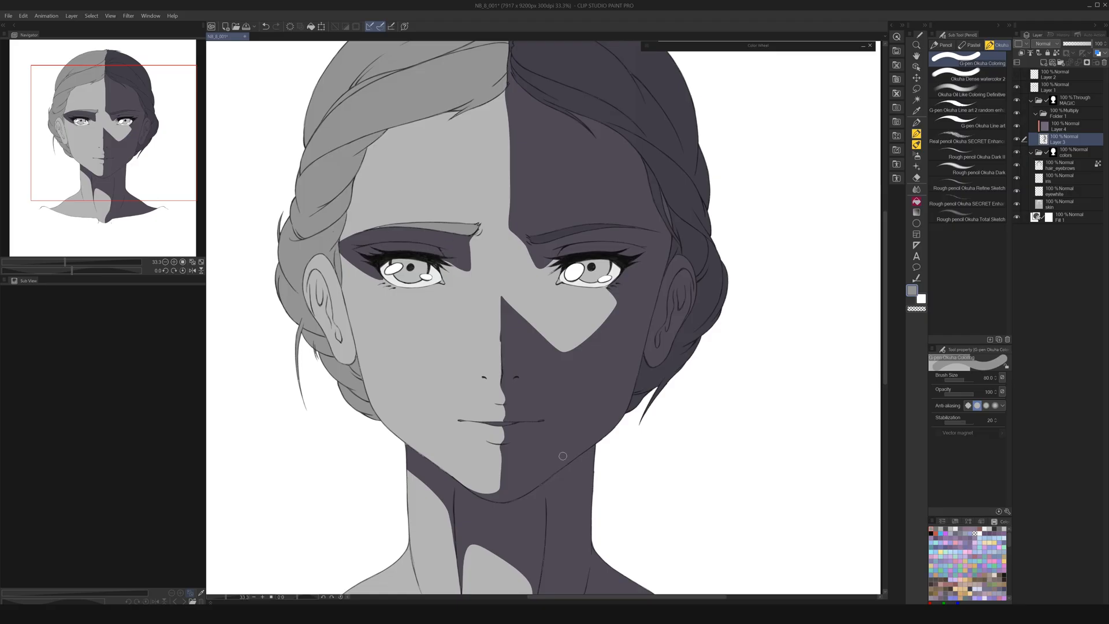
{"action": "scroll", "coordinate": [598, 343], "scroll_direction": "down", "scroll_amount": 5}
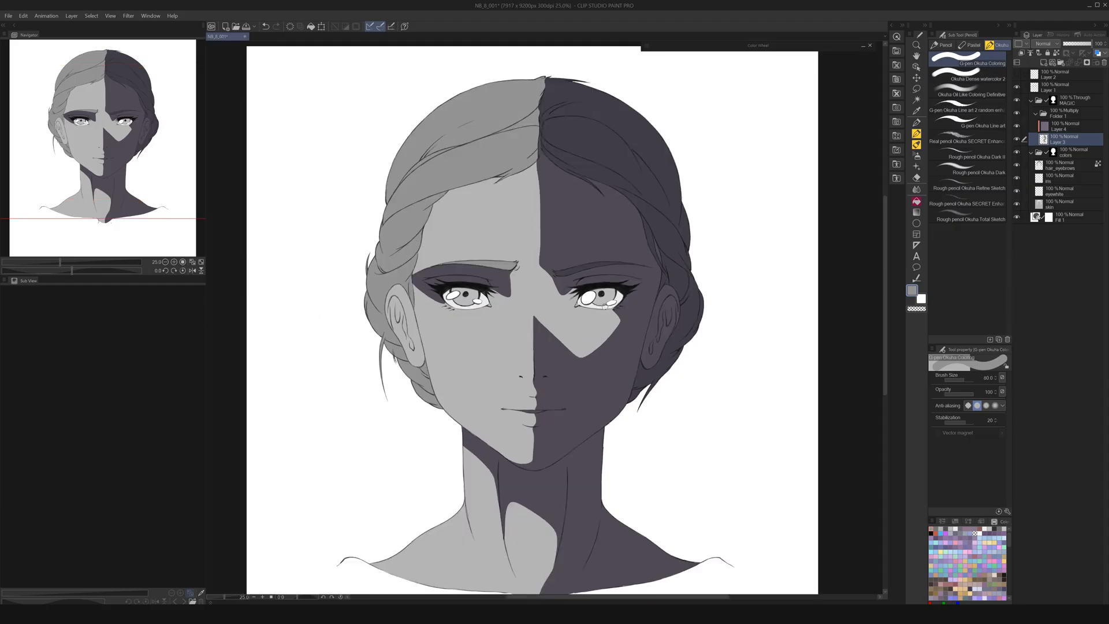
{"action": "scroll", "coordinate": [590, 334], "scroll_direction": "up", "scroll_amount": 5}
{"action": "left_click_drag", "start_coordinate": [555, 278], "coordinate": [560, 301]}
{"action": "left_click_drag", "start_coordinate": [537, 255], "coordinate": [550, 290]}
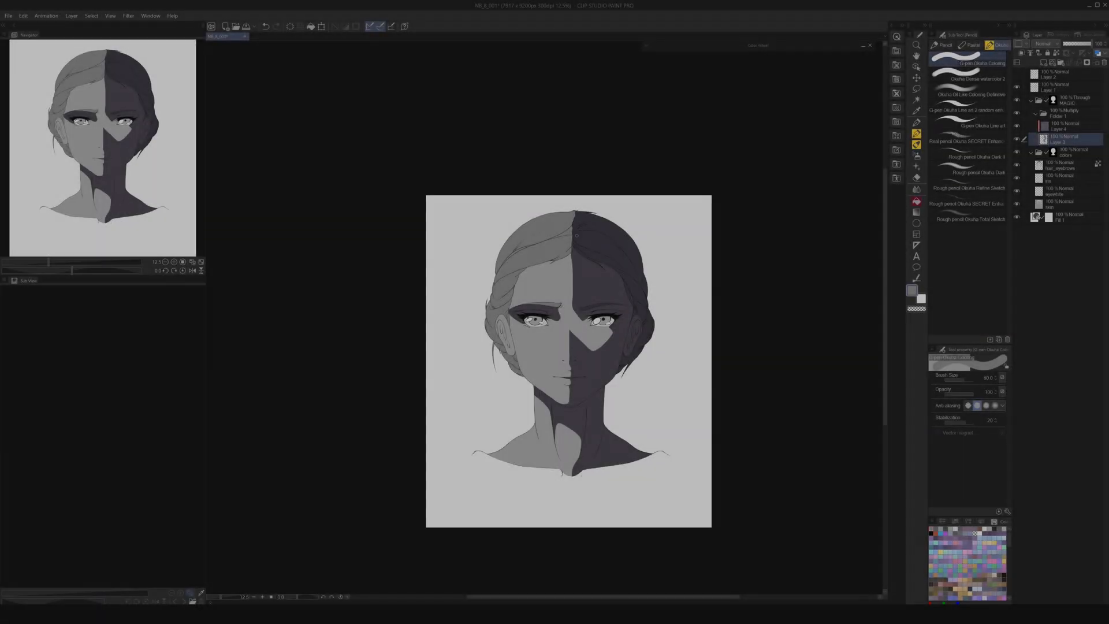
{"action": "scroll", "coordinate": [582, 230], "scroll_direction": "up", "scroll_amount": 1}
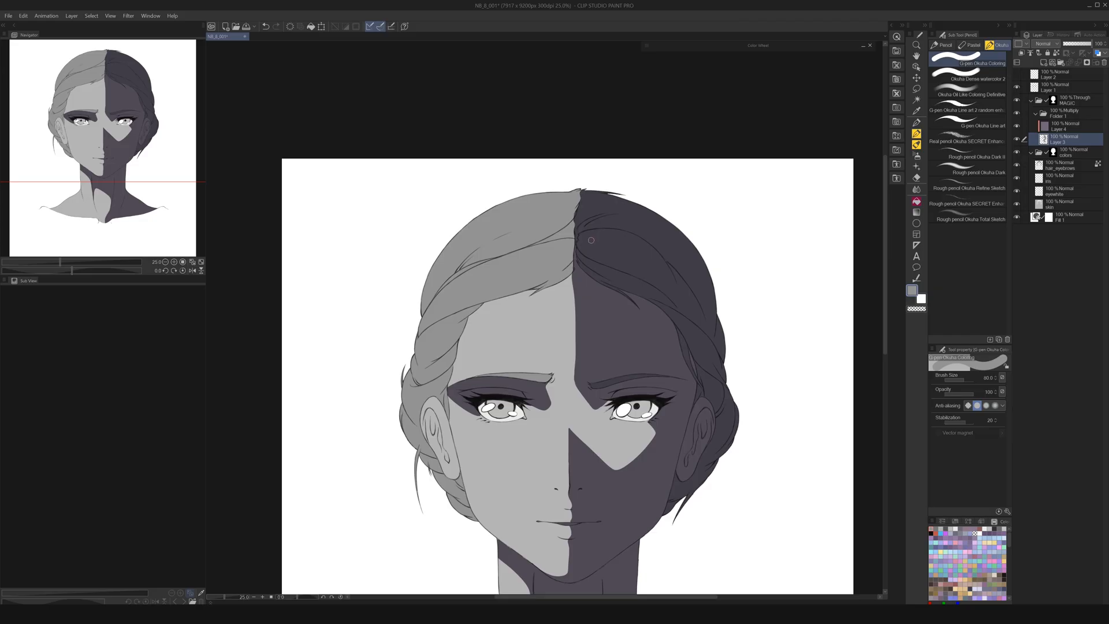
- Lasso jagged strand shapes sweeping left from the hair parting, fill them with the shadow tone and deselect
{"action": "left_click", "coordinate": [916, 89]}
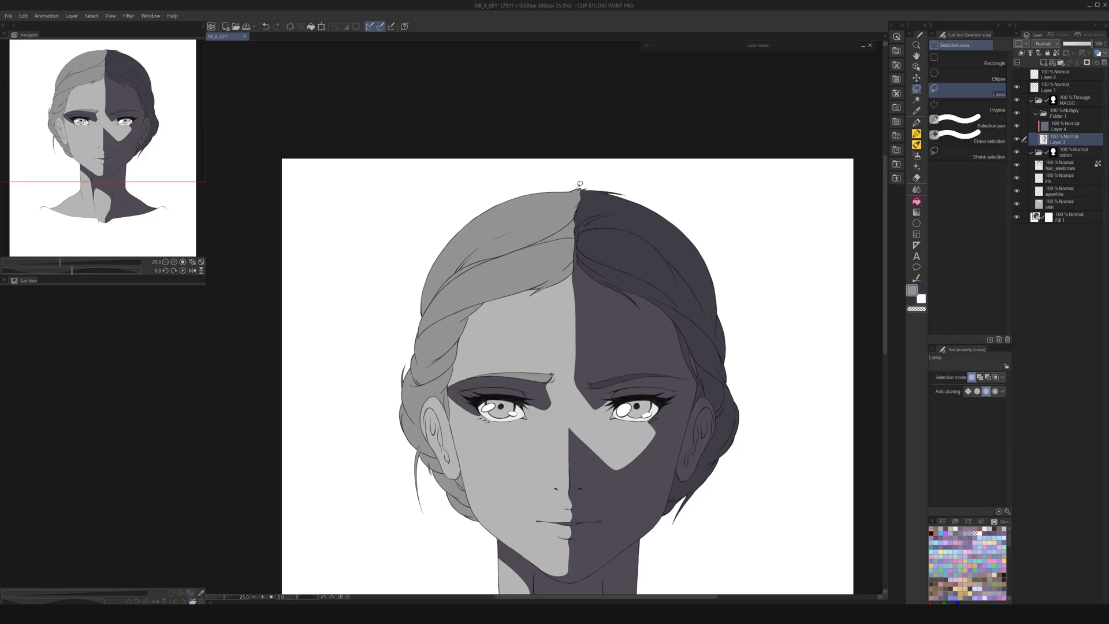
{"action": "left_click_drag", "start_coordinate": [691, 418], "coordinate": [638, 341]}
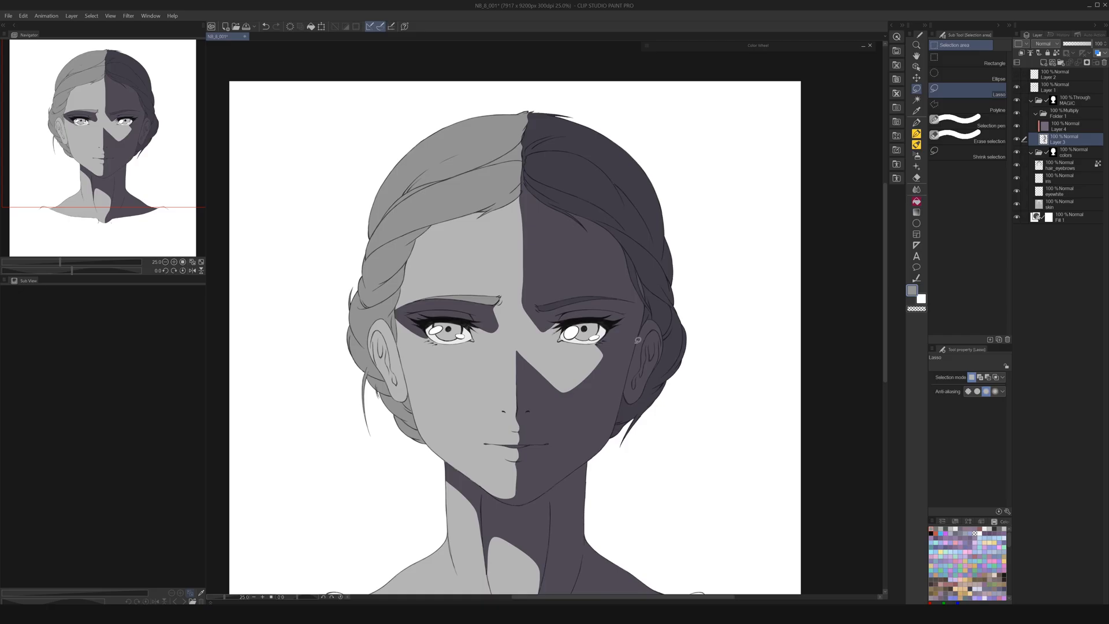
{"action": "scroll", "coordinate": [510, 120], "scroll_direction": "up", "scroll_amount": 1}
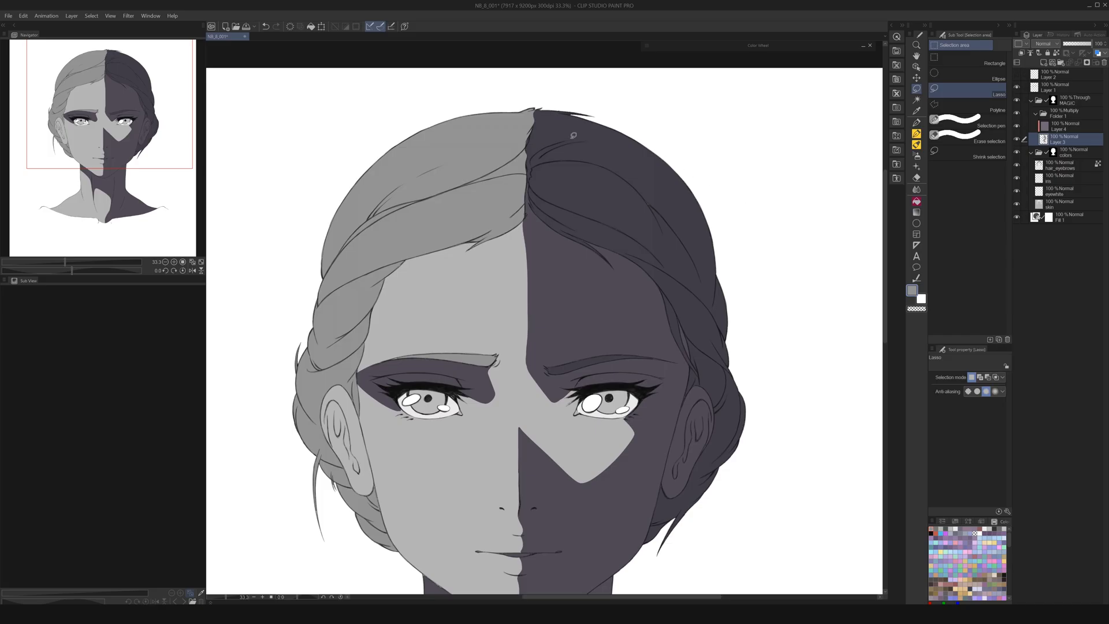
{"action": "left_click_drag", "start_coordinate": [480, 109], "coordinate": [430, 125]}
{"action": "left_click_drag", "start_coordinate": [501, 119], "coordinate": [520, 120]}
{"action": "mouse_move", "coordinate": [457, 194]}
{"action": "left_mouse_down"}
{"action": "mouse_move", "coordinate": [506, 183]}
{"action": "mouse_move", "coordinate": [355, 270]}
{"action": "left_mouse_up"}
{"action": "mouse_move", "coordinate": [529, 217]}
{"action": "left_mouse_down"}
{"action": "mouse_move", "coordinate": [565, 138]}
{"action": "mouse_move", "coordinate": [561, 105]}
{"action": "mouse_move", "coordinate": [451, 113]}
{"action": "left_mouse_up"}
{"action": "left_click", "coordinate": [500, 287]}
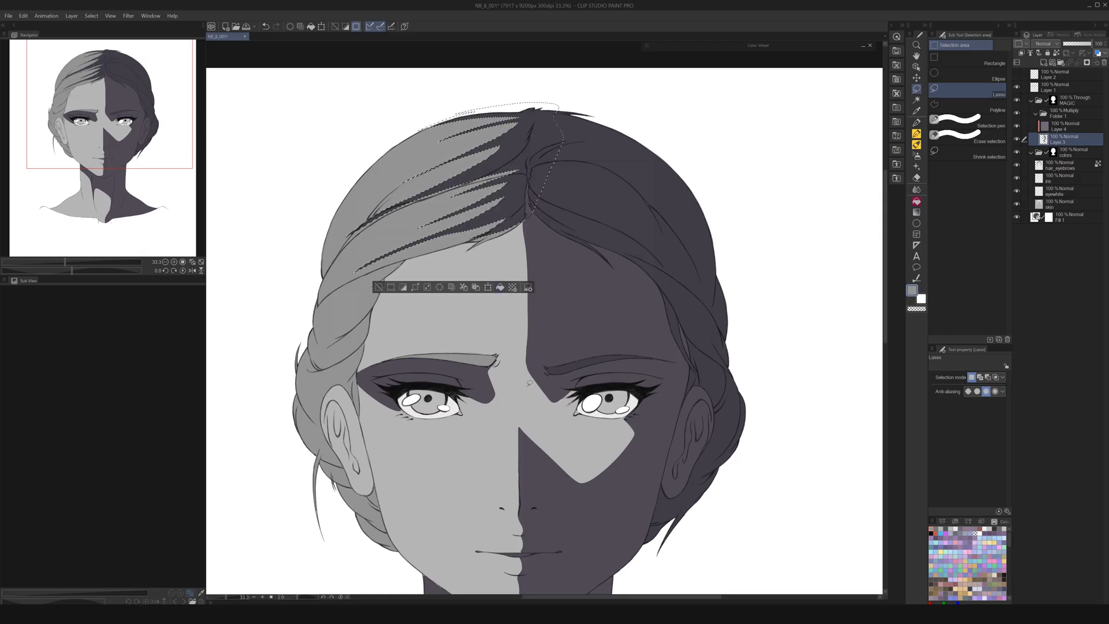
{"action": "key", "text": "ctrl+d"}
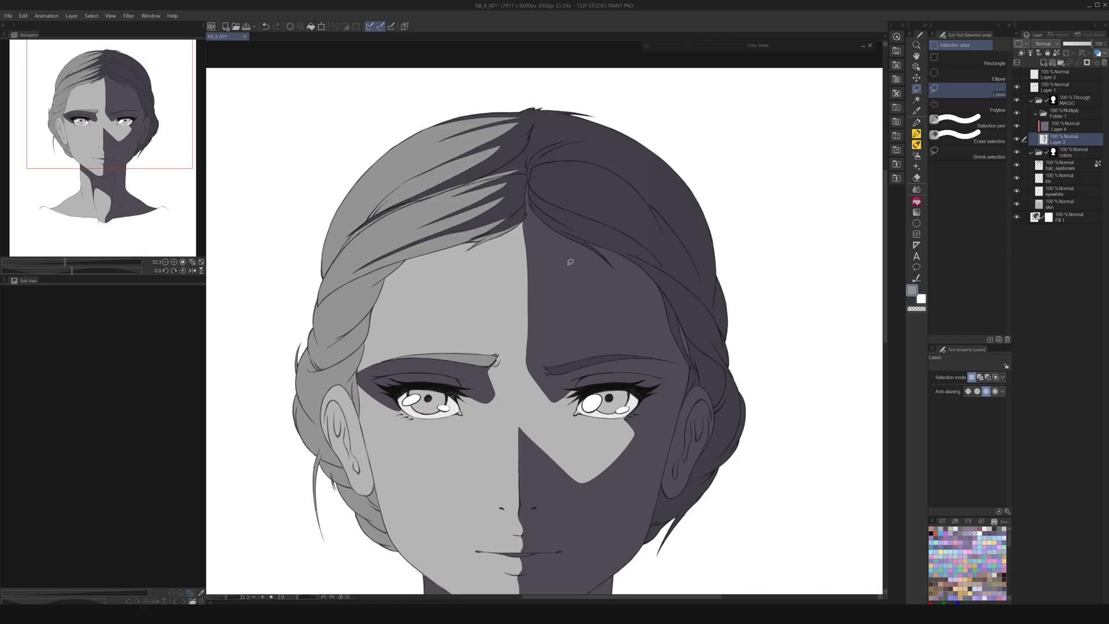
- Lasso a thin strand shape in the upper left hair, fill it with the shadow tone and deselect
{"action": "left_click_drag", "start_coordinate": [885, 192], "coordinate": [885, 202]}
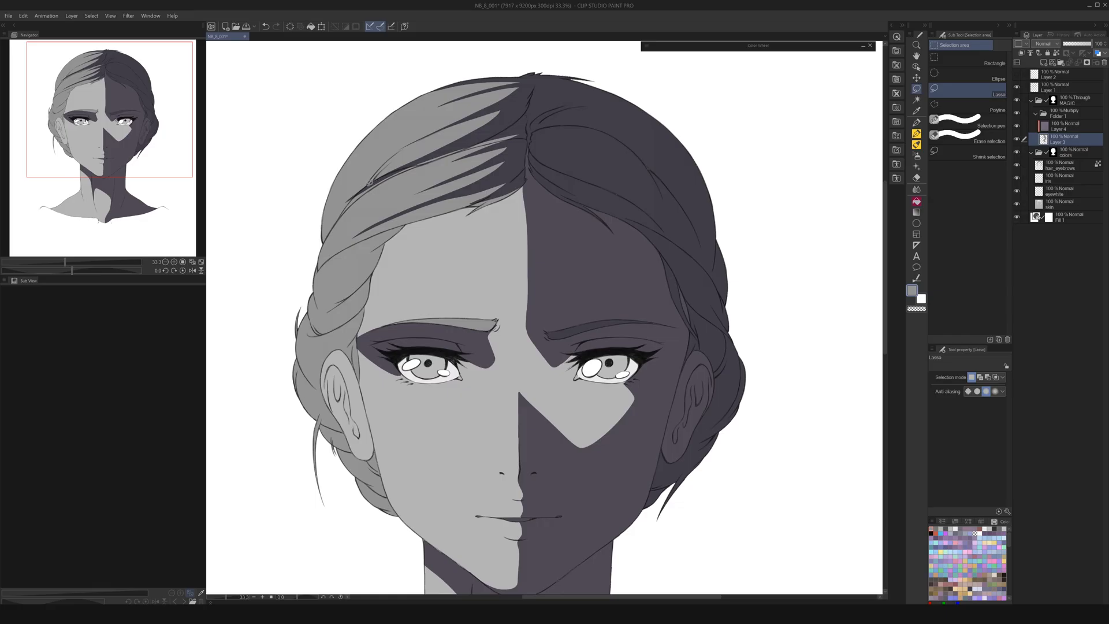
{"action": "left_click_drag", "start_coordinate": [388, 172], "coordinate": [373, 183]}
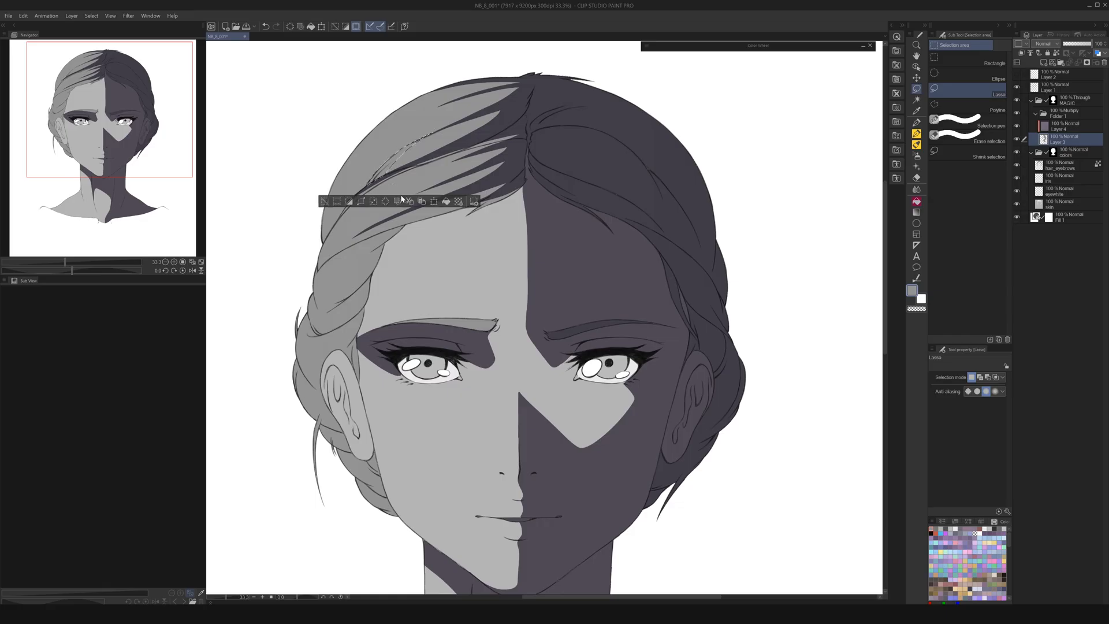
{"action": "left_click", "coordinate": [446, 203]}
{"action": "left_click", "coordinate": [467, 253]}
{"action": "scroll", "coordinate": [473, 315], "scroll_direction": "down", "scroll_amount": 3}
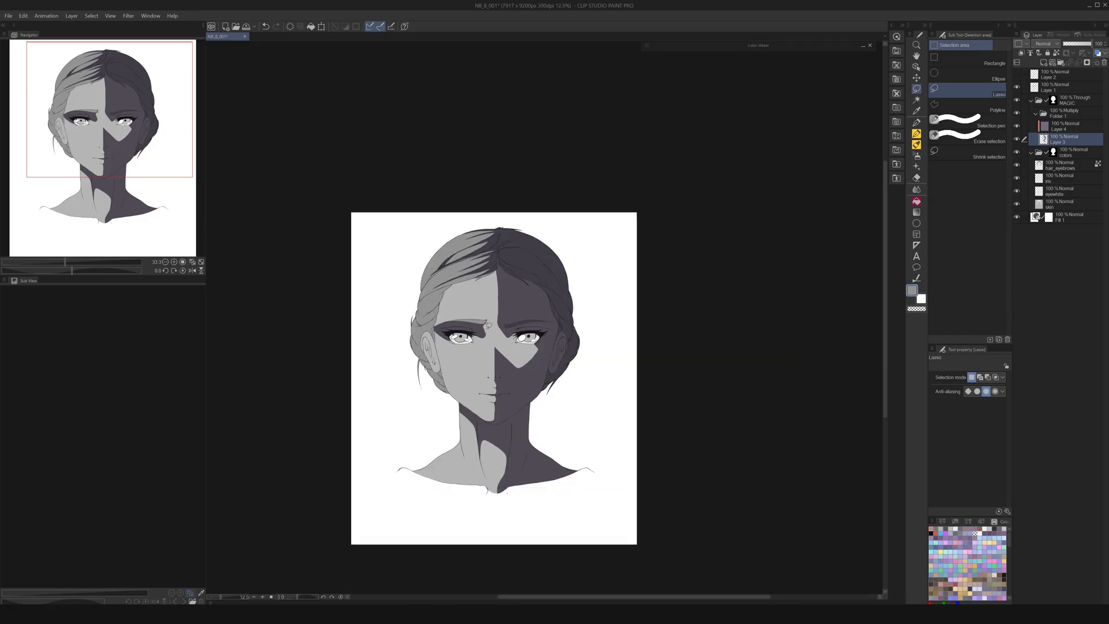
{"action": "scroll", "coordinate": [460, 317], "scroll_direction": "up", "scroll_amount": 3}
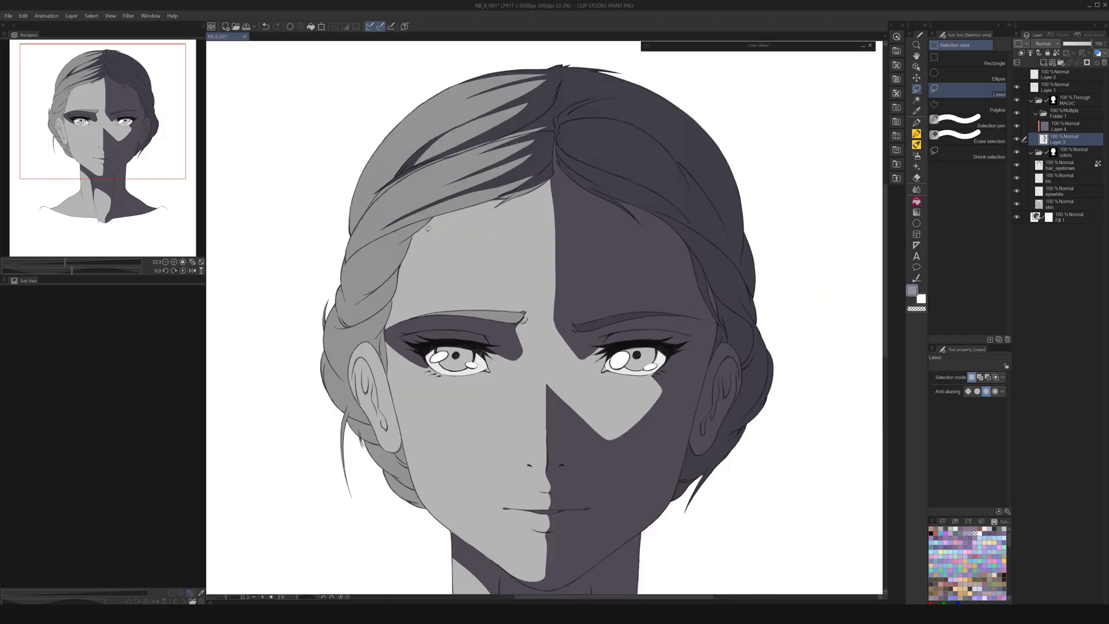
{"action": "scroll", "coordinate": [430, 227], "scroll_direction": "up", "scroll_amount": 1}
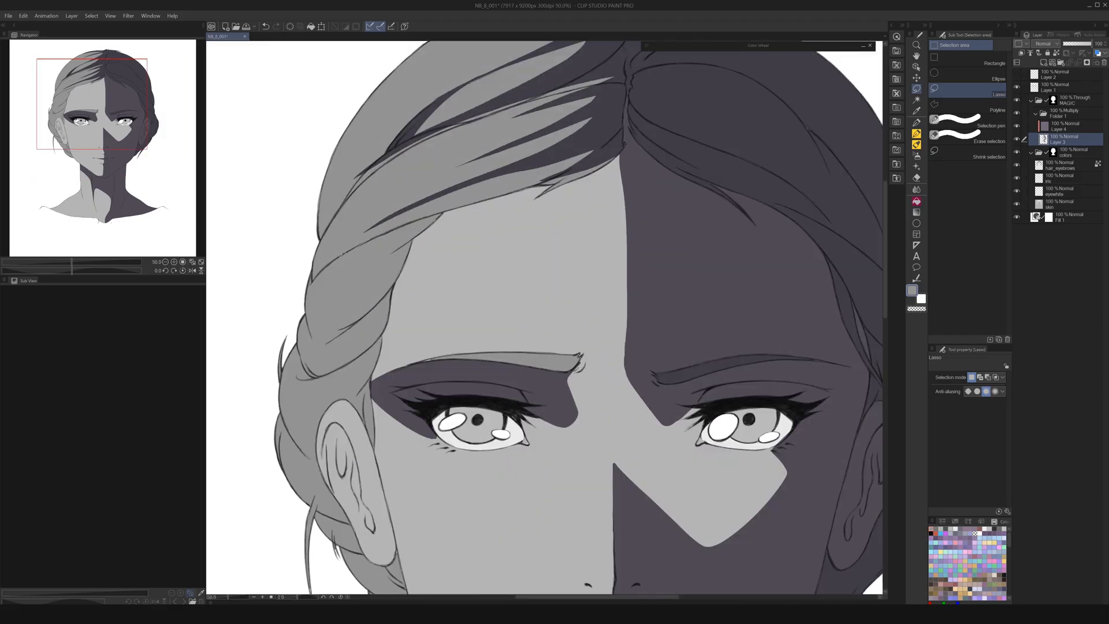
- Lasso jagged strand shadows in the hair at the left temple, fill them with the shadow tone and deselect
{"action": "mouse_move", "coordinate": [382, 285]}
{"action": "left_mouse_down"}
{"action": "mouse_move", "coordinate": [333, 339]}
{"action": "mouse_move", "coordinate": [445, 214]}
{"action": "left_mouse_up"}
{"action": "left_click", "coordinate": [438, 352]}
{"action": "left_click", "coordinate": [464, 317]}
{"action": "scroll", "coordinate": [465, 317], "scroll_direction": "down", "scroll_amount": 2}
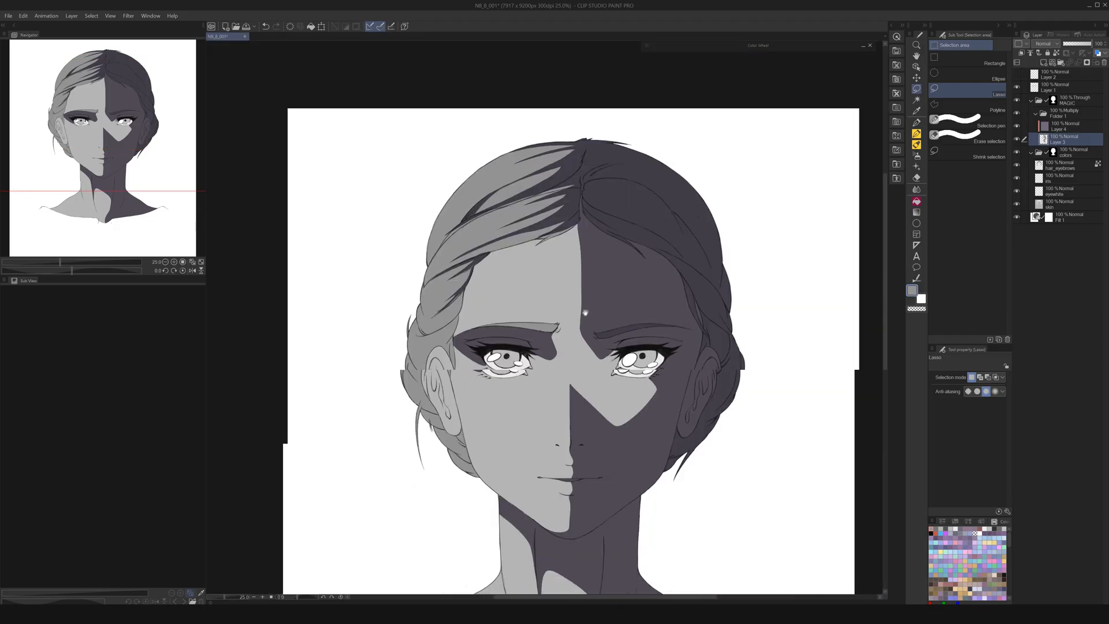
{"action": "scroll", "coordinate": [483, 257], "scroll_direction": "up", "scroll_amount": 2}
{"action": "mouse_move", "coordinate": [411, 283]}
{"action": "left_mouse_down"}
{"action": "mouse_move", "coordinate": [488, 222]}
{"action": "mouse_move", "coordinate": [448, 255]}
{"action": "left_mouse_up"}
{"action": "left_click", "coordinate": [508, 307]}
{"action": "left_click", "coordinate": [510, 317]}
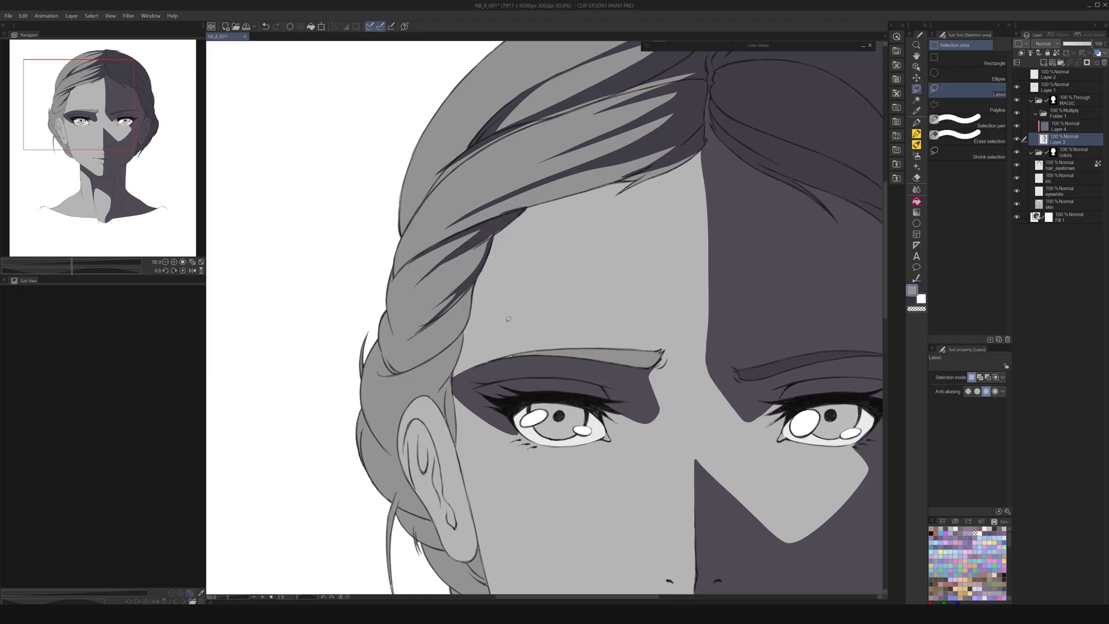
- Lasso strand-shaped shadows down the twisted hair between the left temple and ear, filling each with the shadow tone and deselecting
{"action": "left_click_drag", "start_coordinate": [510, 317], "coordinate": [516, 241]}
{"action": "left_click_drag", "start_coordinate": [484, 169], "coordinate": [440, 227]}
{"action": "mouse_move", "coordinate": [484, 195]}
{"action": "left_mouse_down"}
{"action": "mouse_move", "coordinate": [505, 145]}
{"action": "mouse_move", "coordinate": [483, 167]}
{"action": "left_mouse_up"}
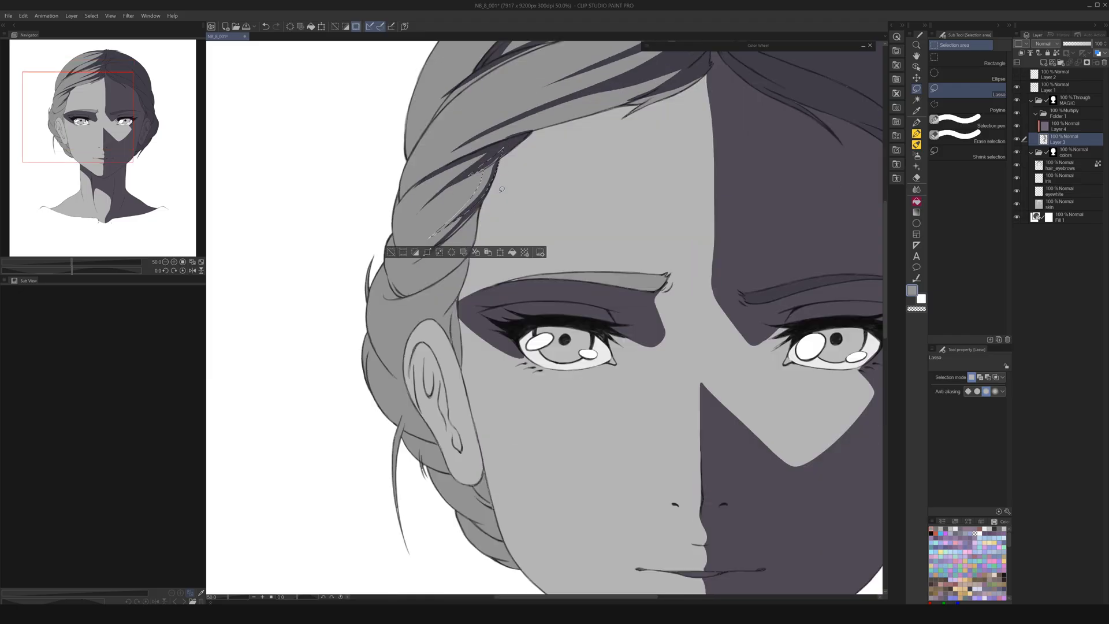
{"action": "left_click", "coordinate": [516, 316]}
{"action": "left_click_drag", "start_coordinate": [500, 319], "coordinate": [510, 295]}
{"action": "mouse_move", "coordinate": [471, 191]}
{"action": "left_mouse_down"}
{"action": "mouse_move", "coordinate": [417, 267]}
{"action": "mouse_move", "coordinate": [472, 233]}
{"action": "mouse_move", "coordinate": [490, 186]}
{"action": "left_mouse_up"}
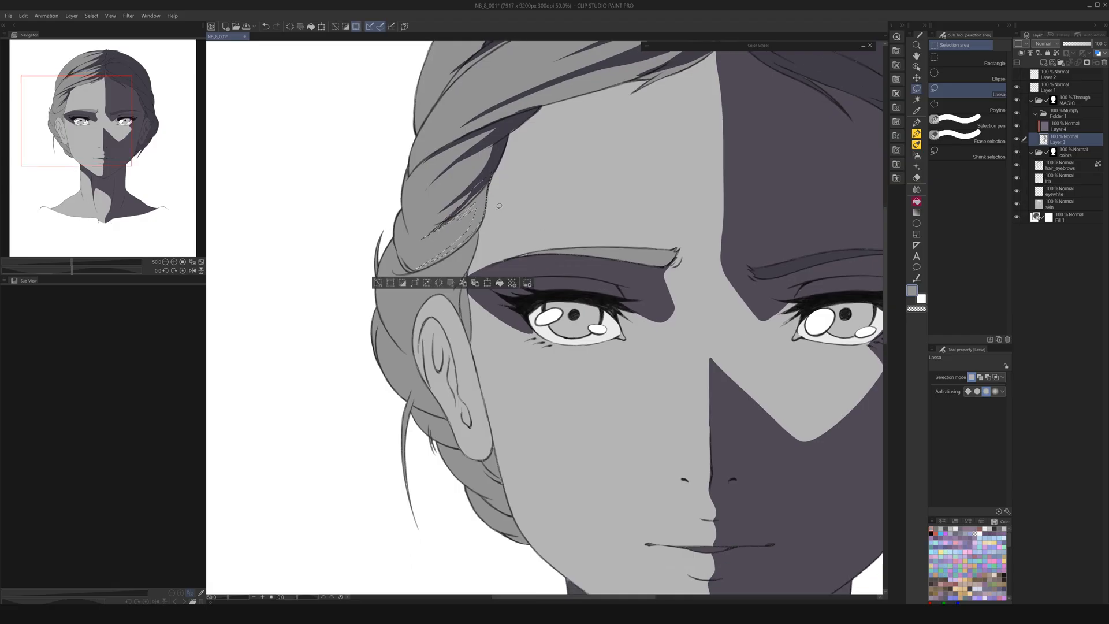
{"action": "left_click", "coordinate": [500, 283]}
{"action": "left_click", "coordinate": [501, 324]}
{"action": "mouse_move", "coordinate": [417, 270]}
{"action": "left_mouse_down"}
{"action": "mouse_move", "coordinate": [465, 242]}
{"action": "mouse_move", "coordinate": [438, 263]}
{"action": "left_mouse_up"}
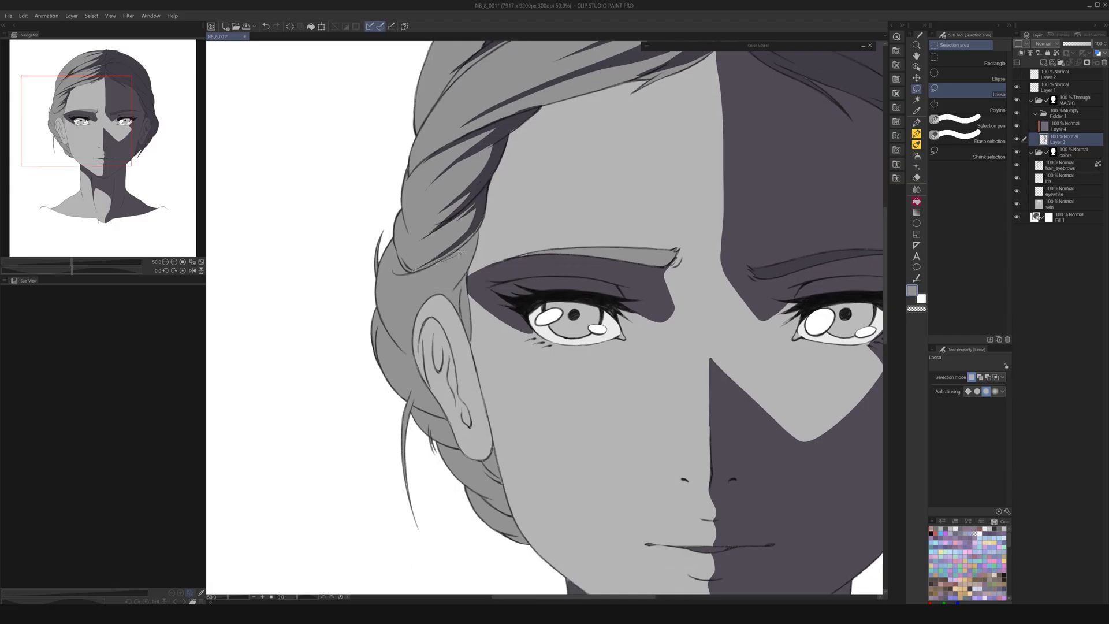
{"action": "mouse_move", "coordinate": [479, 247]}
{"action": "left_mouse_down"}
{"action": "mouse_move", "coordinate": [479, 218]}
{"action": "mouse_move", "coordinate": [440, 253]}
{"action": "left_mouse_up"}
{"action": "left_click", "coordinate": [495, 335]}
{"action": "left_click", "coordinate": [523, 370]}
- Fill small leftover gaps among the upper left hair strands with the shadow tone, using the Refer other layers Okuha Fill
{"action": "scroll", "coordinate": [584, 404], "scroll_direction": "down", "scroll_amount": 4}
{"action": "left_click_drag", "start_coordinate": [699, 406], "coordinate": [659, 365]}
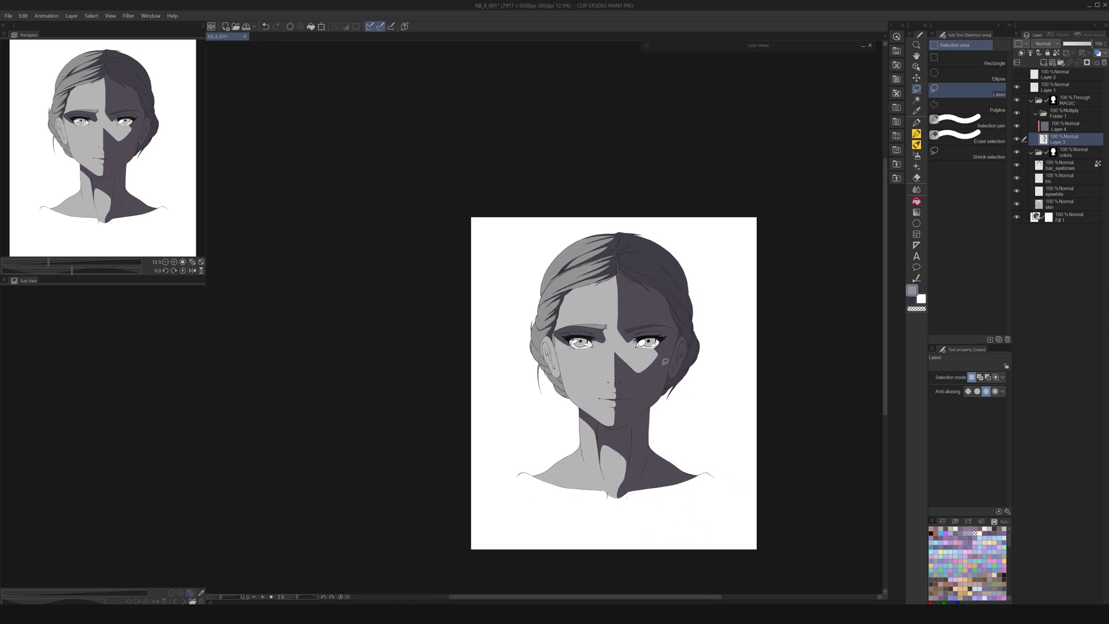
{"action": "key", "text": "g"}
{"action": "scroll", "coordinate": [576, 291], "scroll_direction": "up", "scroll_amount": 4}
{"action": "left_click", "coordinate": [602, 187]}
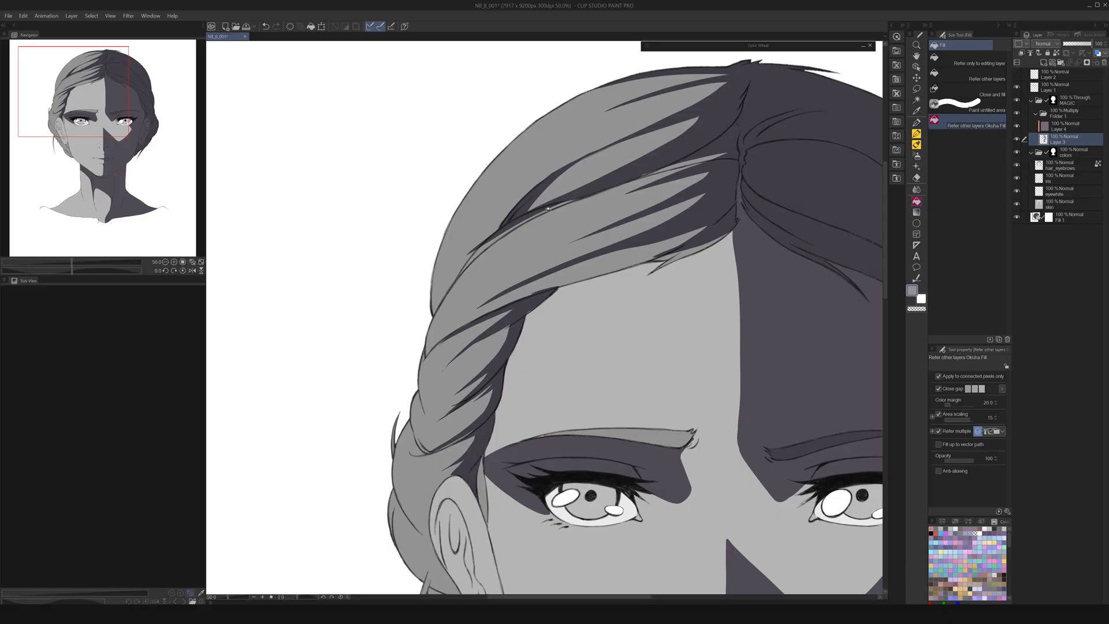
{"action": "left_click", "coordinate": [559, 204]}
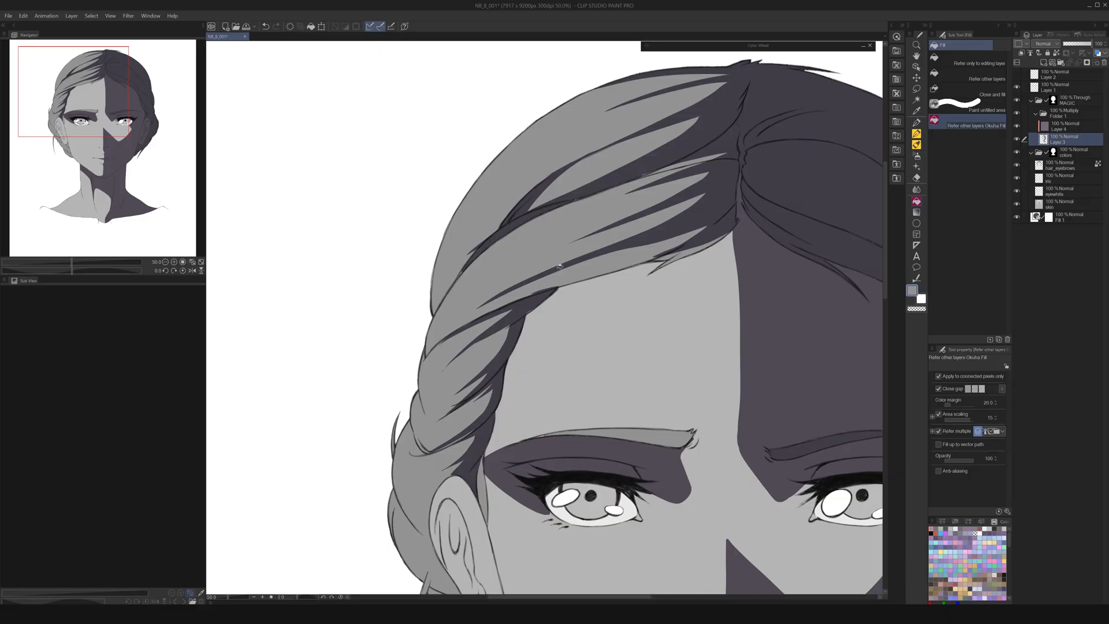
- Lasso tapered shadow shapes in the braided hair above and behind the left ear and fill each with the shadow tone
{"action": "left_click", "coordinate": [916, 134]}
{"action": "left_click_drag", "start_coordinate": [434, 451], "coordinate": [420, 249]}
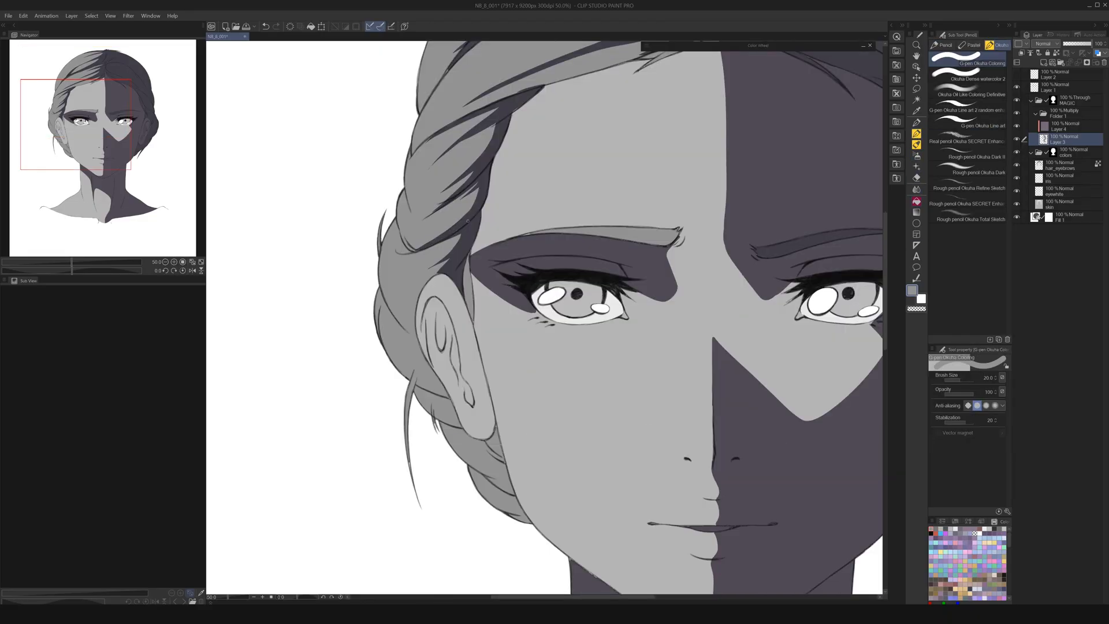
{"action": "key", "text": "ctrl+minus"}
{"action": "key", "text": "ctrl+minus"}
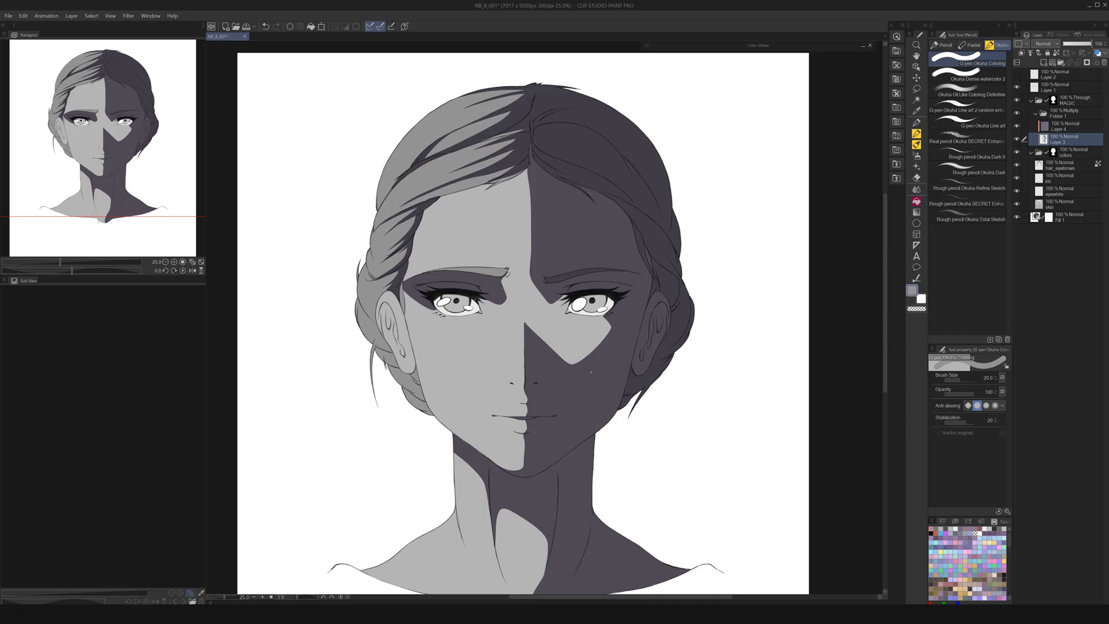
{"action": "scroll", "coordinate": [458, 199], "scroll_direction": "up", "scroll_amount": 2}
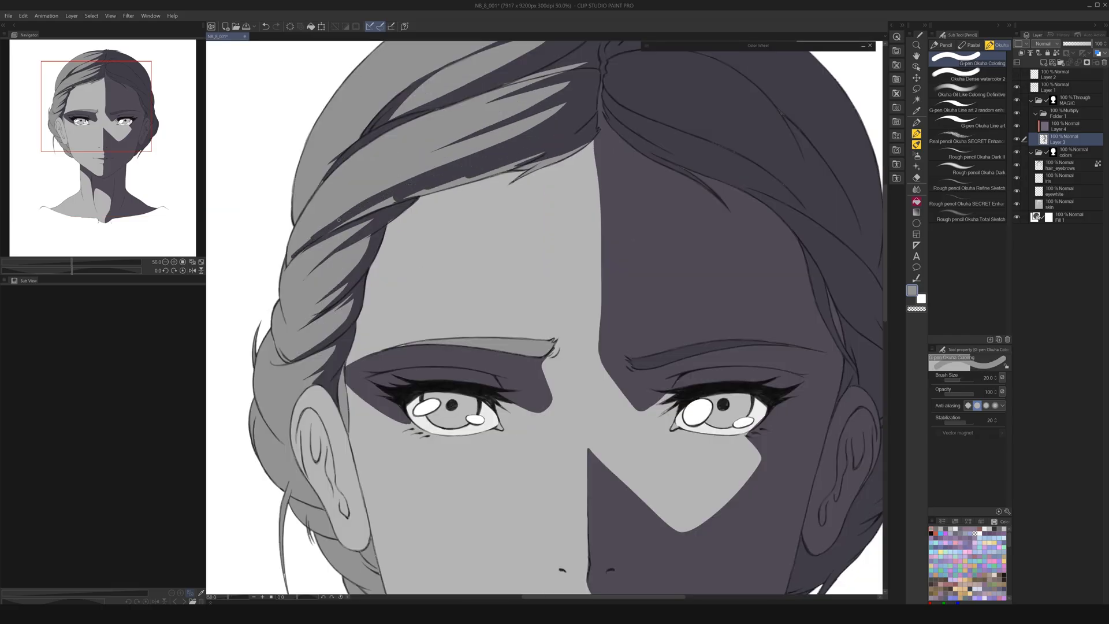
{"action": "scroll", "coordinate": [346, 381], "scroll_direction": "up", "scroll_amount": 1}
{"action": "mouse_move", "coordinate": [346, 380]}
{"action": "left_mouse_down"}
{"action": "mouse_move", "coordinate": [458, 278]}
{"action": "mouse_move", "coordinate": [470, 179]}
{"action": "left_mouse_up"}
{"action": "key", "text": "m"}
{"action": "mouse_move", "coordinate": [364, 279]}
{"action": "left_mouse_down"}
{"action": "mouse_move", "coordinate": [428, 310]}
{"action": "mouse_move", "coordinate": [397, 341]}
{"action": "left_mouse_up"}
{"action": "key", "text": "alt+Delete"}
{"action": "left_click_drag", "start_coordinate": [392, 380], "coordinate": [399, 321]}
{"action": "key", "text": "alt+Delete"}
{"action": "left_click_drag", "start_coordinate": [402, 330], "coordinate": [445, 369]}
{"action": "key", "text": "alt+Delete"}
{"action": "left_click_drag", "start_coordinate": [414, 253], "coordinate": [430, 364]}
{"action": "mouse_move", "coordinate": [374, 318]}
{"action": "left_mouse_down"}
{"action": "mouse_move", "coordinate": [450, 288]}
{"action": "mouse_move", "coordinate": [421, 381]}
{"action": "left_mouse_up"}
{"action": "key", "text": "alt+Delete"}
{"action": "scroll", "coordinate": [579, 380], "scroll_direction": "down", "scroll_amount": 3}
{"action": "scroll", "coordinate": [606, 502], "scroll_direction": "up", "scroll_amount": 2}
- Outline the shadow inside the left ear with the G-pen coloring brush and fill it with the shadow tone
{"action": "key", "text": "p"}
{"action": "left_click_drag", "start_coordinate": [440, 281], "coordinate": [482, 318]}
{"action": "left_click_drag", "start_coordinate": [440, 215], "coordinate": [484, 317]}
{"action": "key", "text": "g"}
{"action": "left_click", "coordinate": [461, 249]}
{"action": "left_click", "coordinate": [491, 393]}
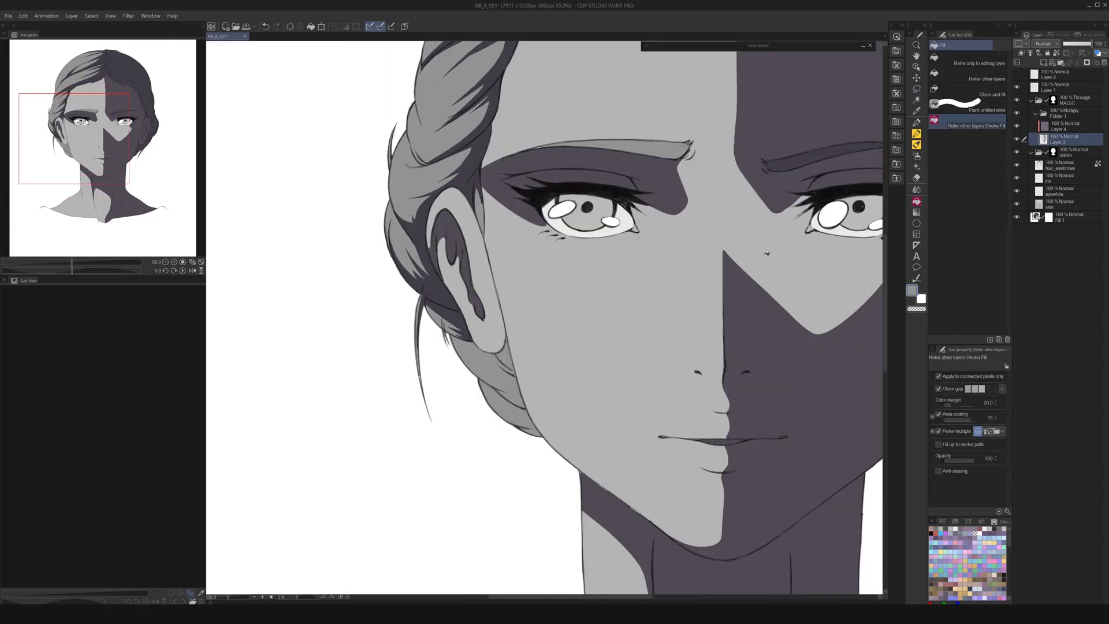
- Paint shadow over the lower left bun and along the left hairline with the G-pen coloring brush, enlarging it to 200
{"action": "key", "text": "p"}
{"action": "scroll", "coordinate": [551, 377], "scroll_direction": "down", "scroll_amount": 4}
{"action": "scroll", "coordinate": [552, 377], "scroll_direction": "up", "scroll_amount": 5}
{"action": "left_click_drag", "start_coordinate": [479, 437], "coordinate": [502, 450]}
{"action": "scroll", "coordinate": [434, 351], "scroll_direction": "down", "scroll_amount": 4}
{"action": "scroll", "coordinate": [491, 139], "scroll_direction": "up", "scroll_amount": 3}
{"action": "left_click_drag", "start_coordinate": [611, 190], "coordinate": [540, 213]}
{"action": "mouse_move", "coordinate": [555, 220]}
{"action": "left_mouse_down"}
{"action": "mouse_move", "coordinate": [589, 182]}
{"action": "mouse_move", "coordinate": [335, 365]}
{"action": "left_mouse_up"}
{"action": "left_click_drag", "start_coordinate": [810, 331], "coordinate": [608, 352]}
{"action": "key", "text": "]"}
{"action": "key", "text": "]"}
{"action": "key", "text": "]"}
{"action": "key", "text": "]"}
{"action": "key", "text": "]"}
{"action": "key", "text": "]"}
{"action": "key", "text": "]"}
{"action": "key", "text": "]"}
{"action": "key", "text": "]"}
{"action": "scroll", "coordinate": [456, 185], "scroll_direction": "down", "scroll_amount": 4}
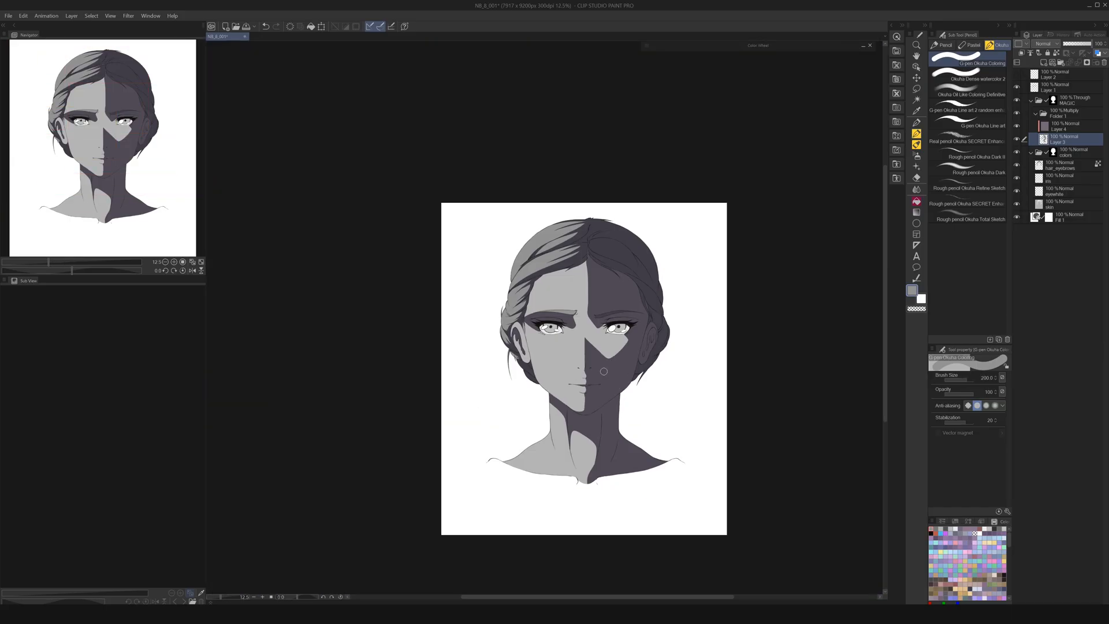
- Outline a curved lash shadow across the left eye with the G-pen coloring brush in the shadow tone
{"action": "scroll", "coordinate": [442, 319], "scroll_direction": "up", "scroll_amount": 5}
{"action": "key", "text": "l"}
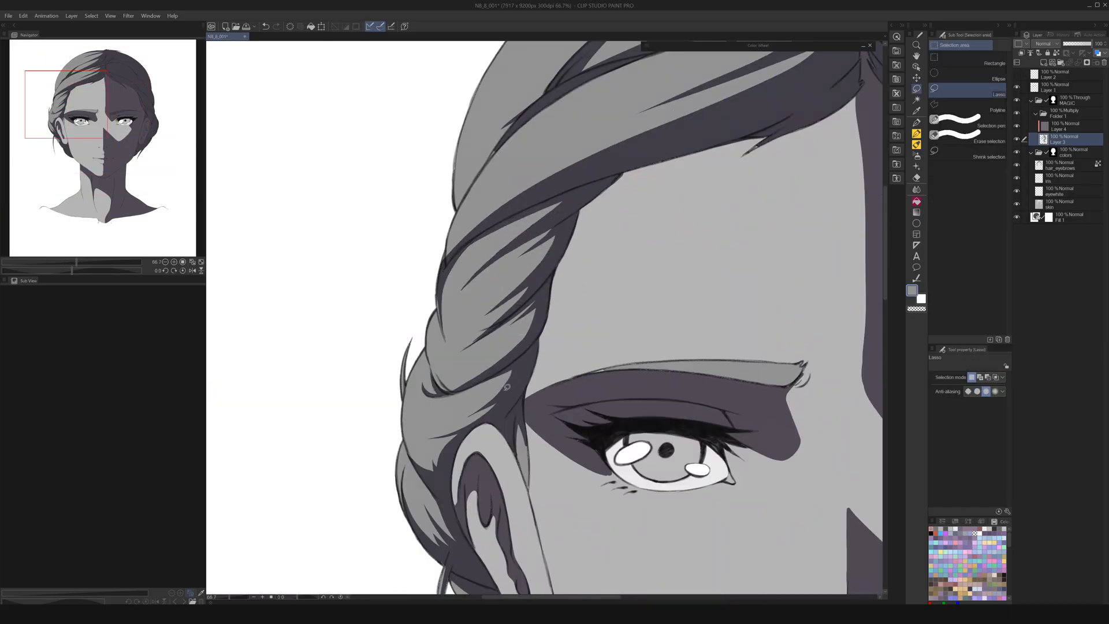
{"action": "scroll", "coordinate": [561, 473], "scroll_direction": "down", "scroll_amount": 4}
{"action": "scroll", "coordinate": [709, 364], "scroll_direction": "down", "scroll_amount": 1}
{"action": "key", "text": "p"}
{"action": "scroll", "coordinate": [751, 433], "scroll_direction": "up", "scroll_amount": 5}
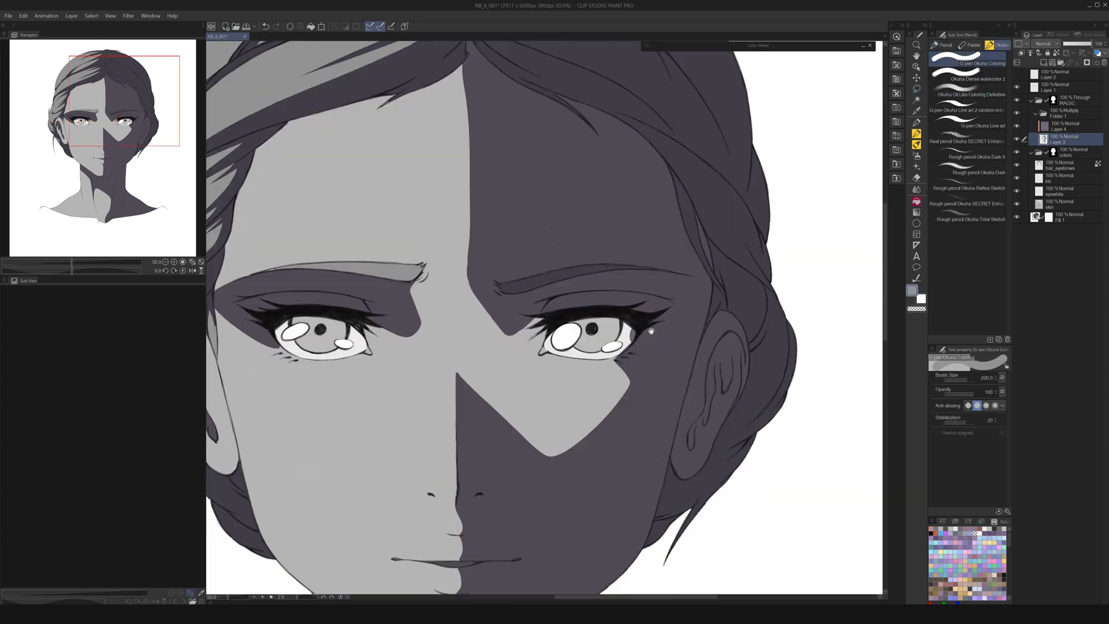
{"action": "left_click_drag", "start_coordinate": [454, 351], "coordinate": [589, 369]}
{"action": "mouse_move", "coordinate": [478, 325]}
{"action": "left_mouse_down"}
{"action": "mouse_move", "coordinate": [614, 326]}
{"action": "mouse_move", "coordinate": [472, 342]}
{"action": "mouse_move", "coordinate": [502, 327]}
{"action": "left_mouse_up"}
{"action": "key", "text": "c"}
{"action": "key", "text": "c"}
{"action": "mouse_move", "coordinate": [521, 326]}
{"action": "left_mouse_down"}
{"action": "mouse_move", "coordinate": [597, 346]}
{"action": "mouse_move", "coordinate": [408, 337]}
{"action": "mouse_move", "coordinate": [414, 353]}
{"action": "left_mouse_up"}
{"action": "scroll", "coordinate": [597, 353], "scroll_direction": "down", "scroll_amount": 4}
{"action": "scroll", "coordinate": [440, 354], "scroll_direction": "up", "scroll_amount": 4}
- Paint in the upper left eye's shadow at brush size 120 and touch up its edges with a size 25 brush
{"action": "key", "text": "bracketright"}
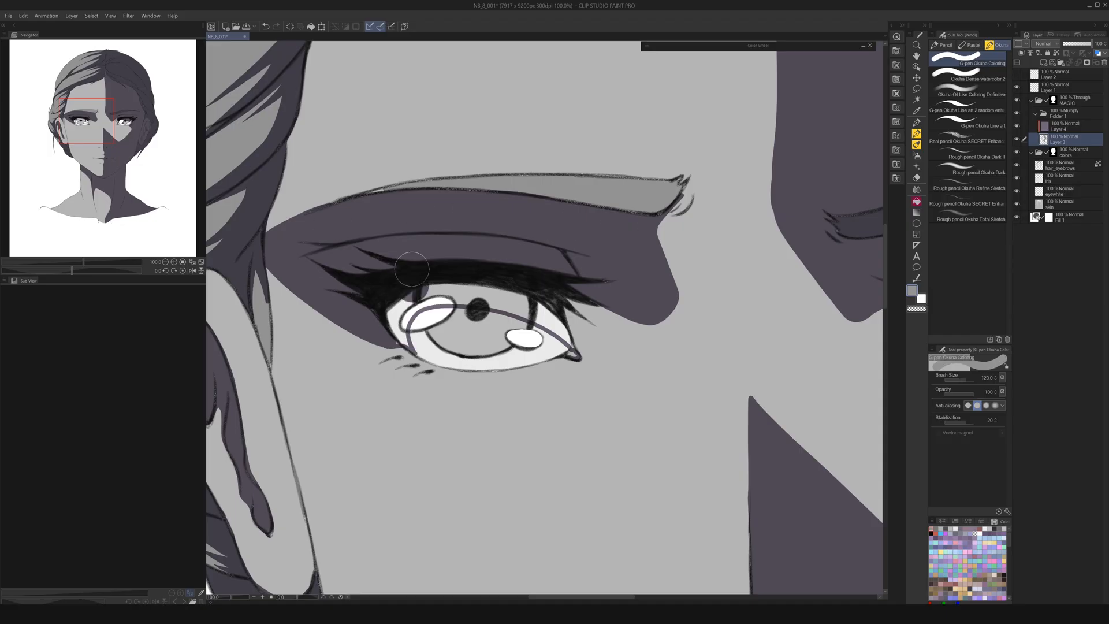
{"action": "left_click_drag", "start_coordinate": [406, 299], "coordinate": [561, 331]}
{"action": "left_click_drag", "start_coordinate": [394, 321], "coordinate": [409, 344]}
{"action": "key", "text": "c"}
{"action": "mouse_move", "coordinate": [446, 307]}
{"action": "left_mouse_down"}
{"action": "mouse_move", "coordinate": [411, 323]}
{"action": "mouse_move", "coordinate": [482, 351]}
{"action": "mouse_move", "coordinate": [523, 342]}
{"action": "left_mouse_up"}
{"action": "key", "text": "c"}
{"action": "key", "text": "c"}
{"action": "key", "text": "c"}
{"action": "scroll", "coordinate": [517, 338], "scroll_direction": "down", "scroll_amount": 3}
{"action": "scroll", "coordinate": [686, 326], "scroll_direction": "up", "scroll_amount": 2}
{"action": "key", "text": "bracketleft"}
{"action": "left_click_drag", "start_coordinate": [613, 365], "coordinate": [622, 360]}
{"action": "scroll", "coordinate": [434, 425], "scroll_direction": "down", "scroll_amount": 3}
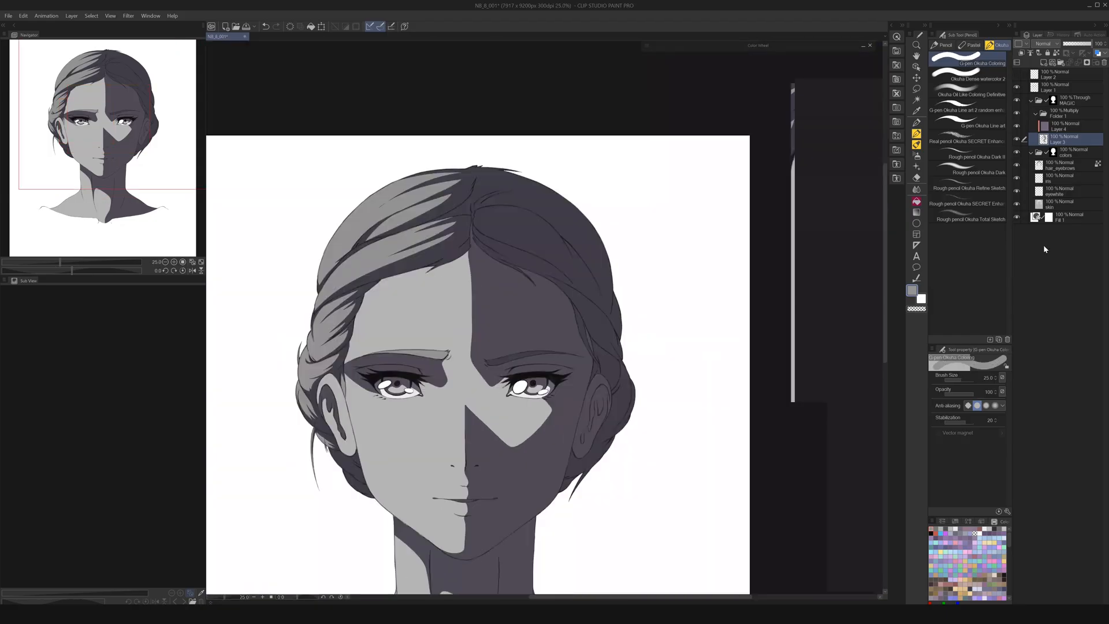
{"action": "scroll", "coordinate": [307, 507], "scroll_direction": "up", "scroll_amount": 2}
{"action": "key", "text": "bracketright"}
{"action": "key", "text": "bracketright"}
{"action": "key", "text": "bracketright"}
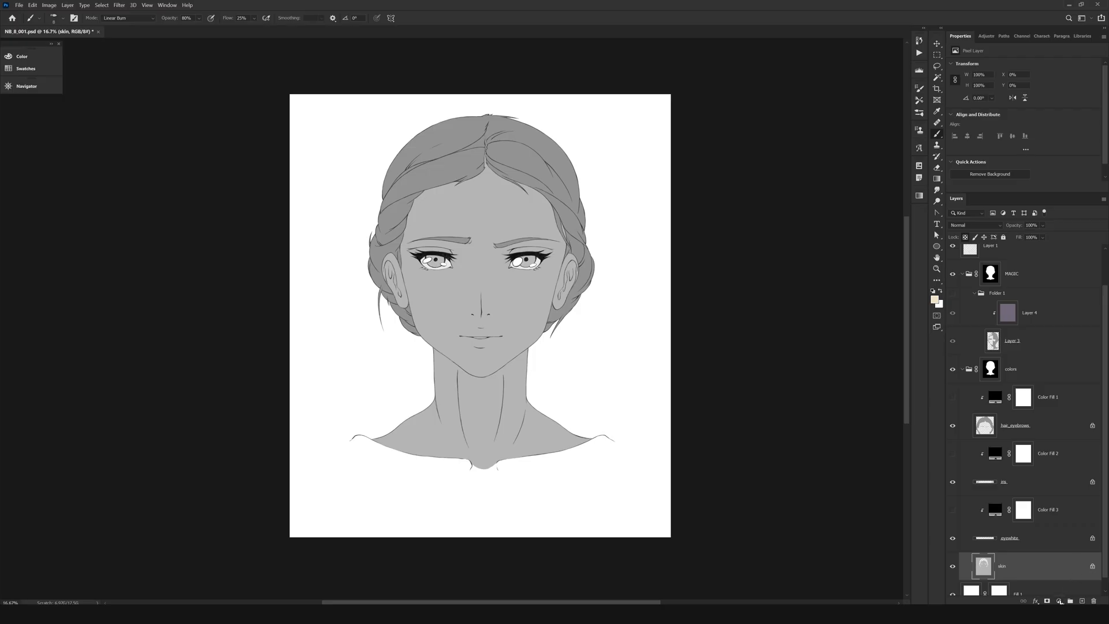
- In Photoshop, add a beige #eee2c3 Solid Color fill layer above the skin layer and clip it to that layer
{"action": "left_click", "coordinate": [1059, 601]}
{"action": "left_click", "coordinate": [1048, 448]}
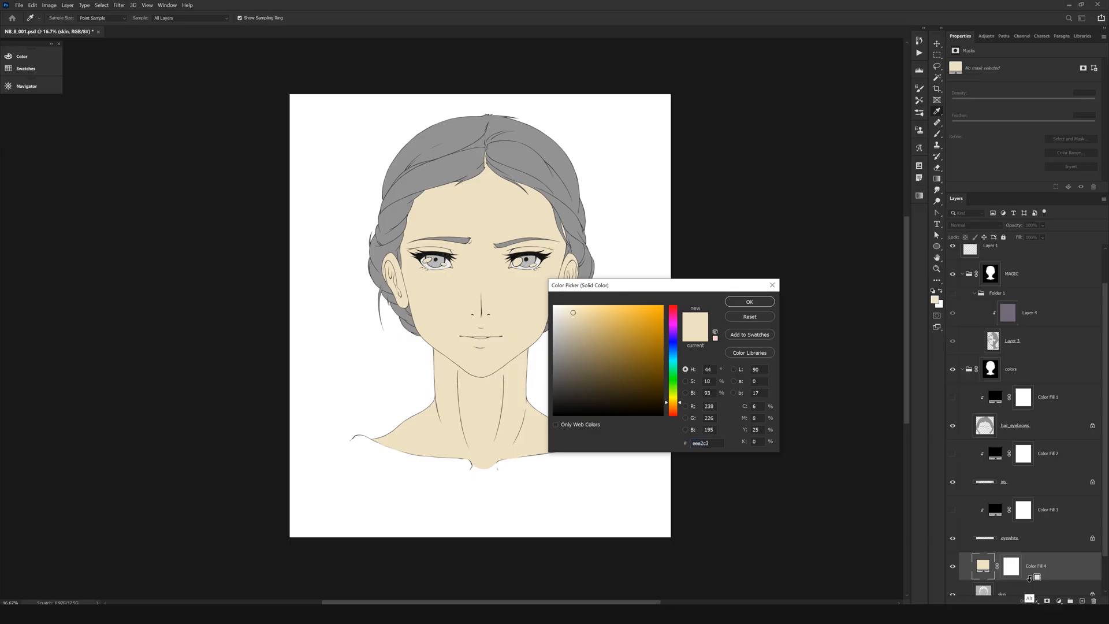
{"action": "key", "text": "Return"}
{"action": "key", "text": "b"}
{"action": "left_click", "coordinate": [1024, 589]}
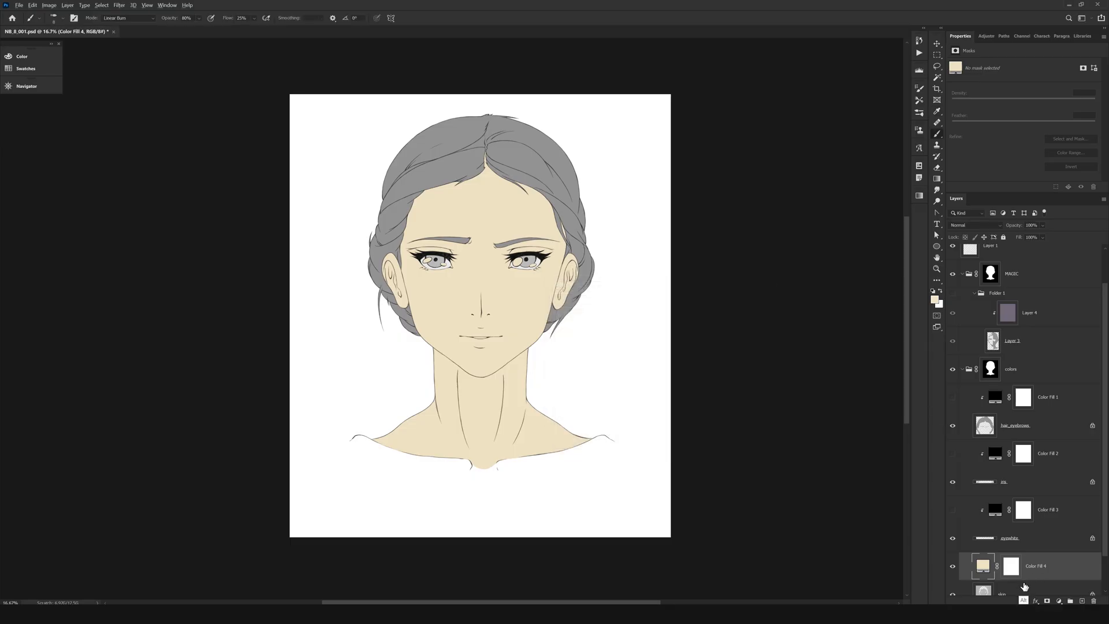
{"action": "key", "text": "ctrl+0"}
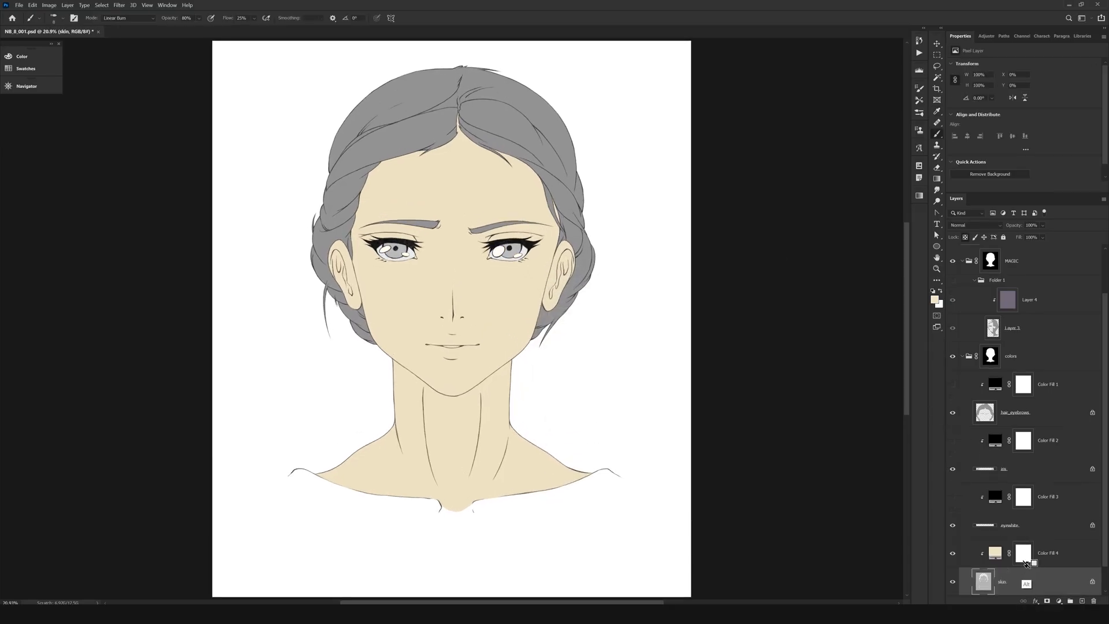
{"action": "left_click", "coordinate": [1026, 564], "text": "alt"}
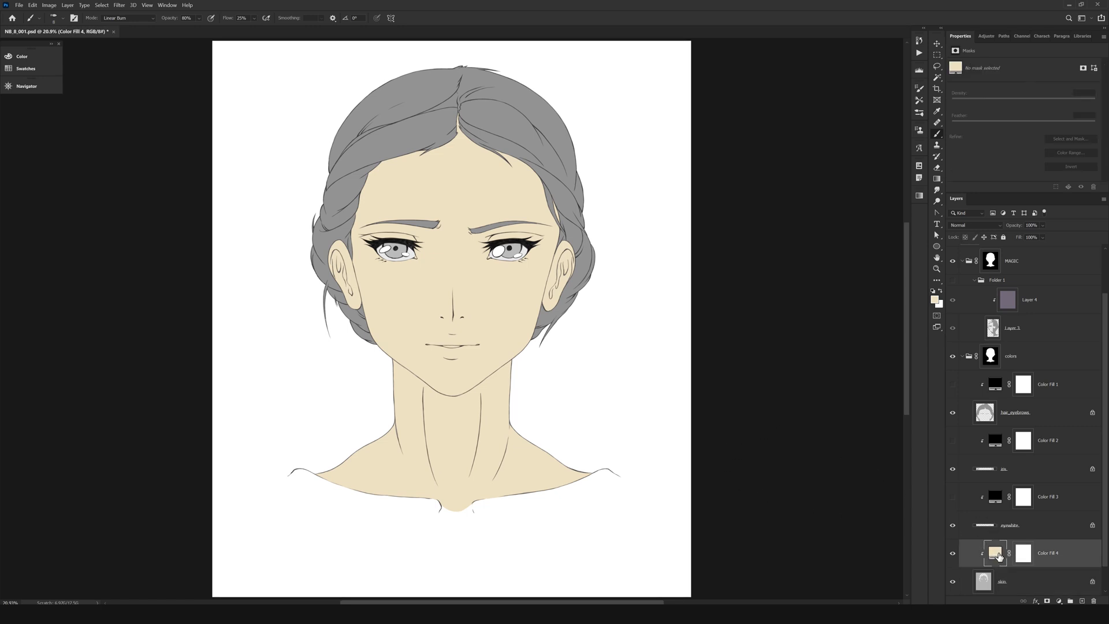
- Preview light green and light blue on the skin's fill layer, and settle on pale peach #f5e6dd
{"action": "double_click", "coordinate": [994, 553]}
{"action": "left_click_drag", "start_coordinate": [668, 290], "coordinate": [721, 270]}
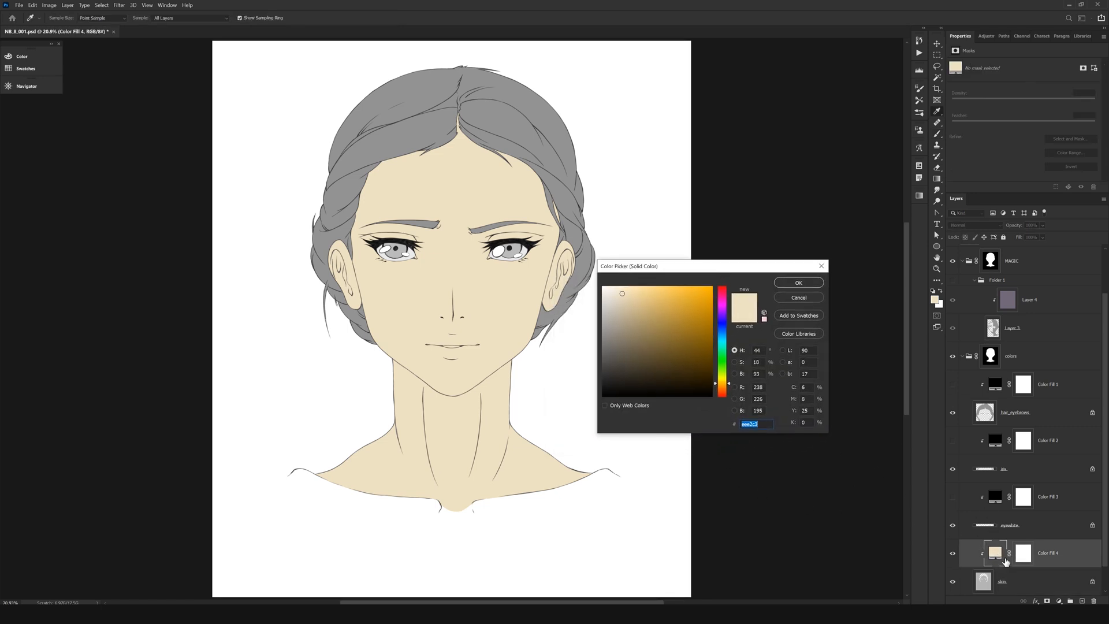
{"action": "mouse_move", "coordinate": [666, 340]}
{"action": "left_mouse_down"}
{"action": "mouse_move", "coordinate": [667, 305]}
{"action": "mouse_move", "coordinate": [657, 317]}
{"action": "left_mouse_up"}
{"action": "left_click_drag", "start_coordinate": [652, 301], "coordinate": [648, 315]}
{"action": "left_click", "coordinate": [722, 365]}
{"action": "left_click", "coordinate": [628, 293]}
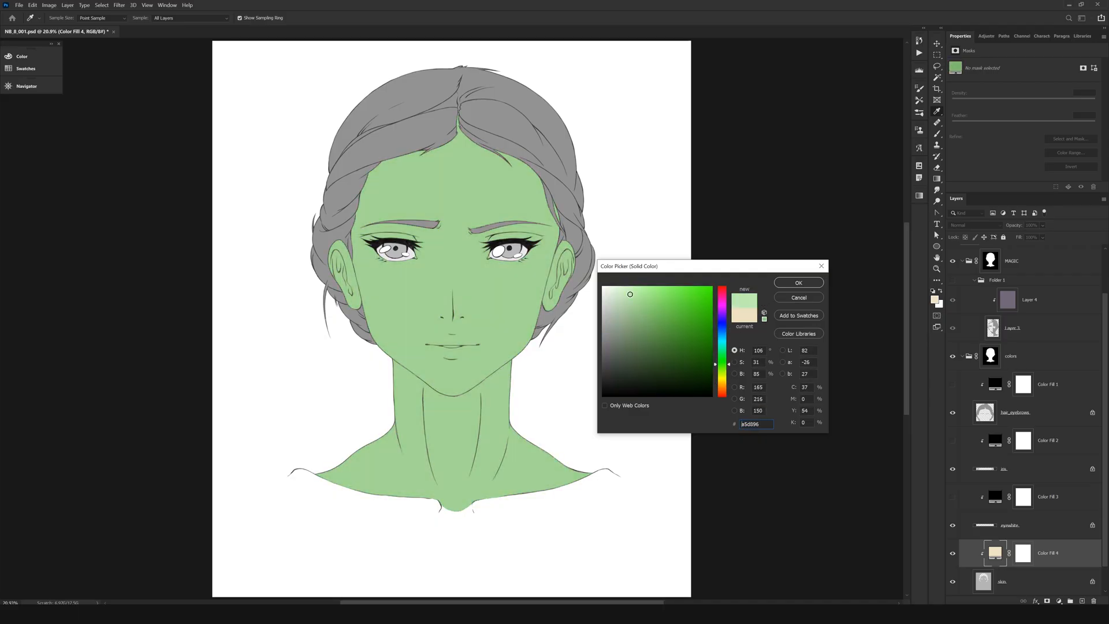
{"action": "left_click", "coordinate": [722, 327]}
{"action": "left_click", "coordinate": [722, 336]}
{"action": "left_click", "coordinate": [617, 293]}
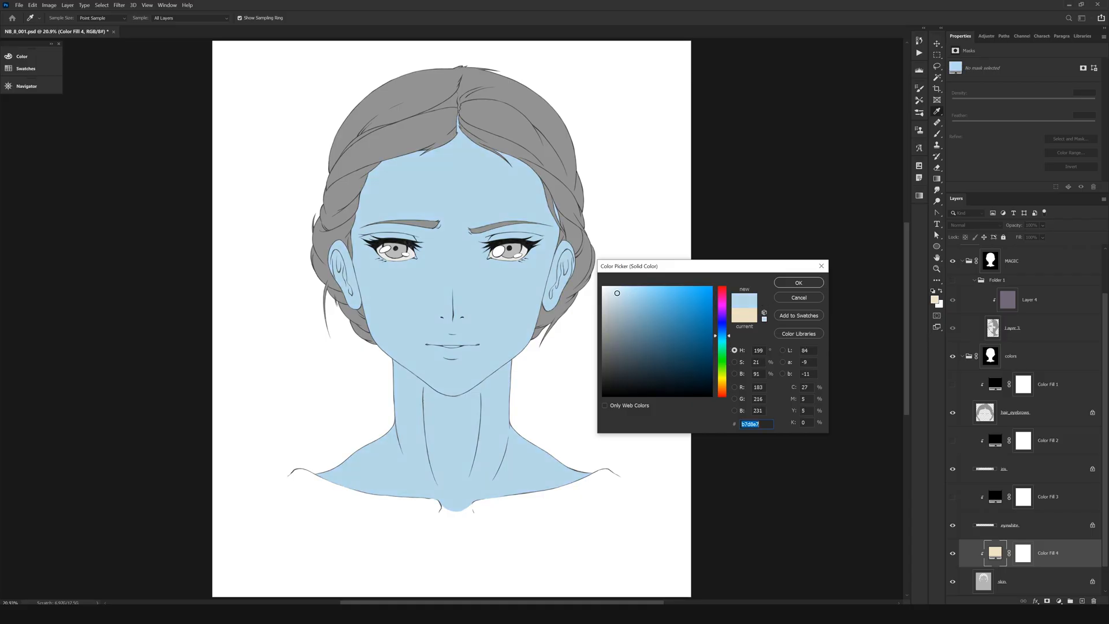
{"action": "left_click", "coordinate": [722, 381]}
{"action": "left_click_drag", "start_coordinate": [722, 381], "coordinate": [721, 390]}
{"action": "left_click", "coordinate": [624, 295]}
{"action": "left_click", "coordinate": [612, 290]}
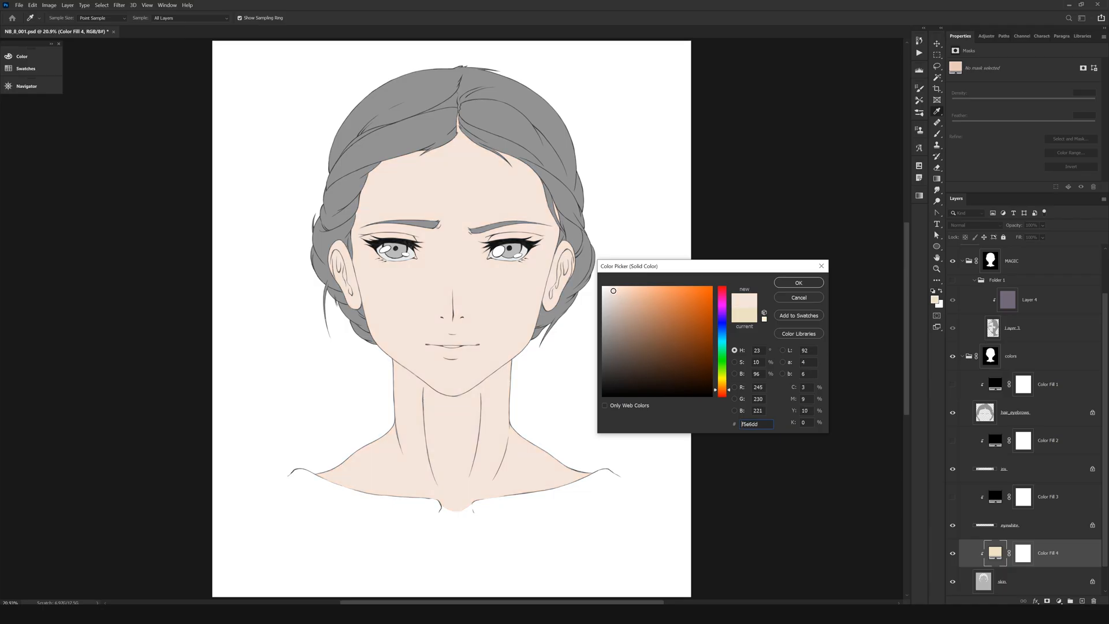
{"action": "left_click", "coordinate": [798, 283]}
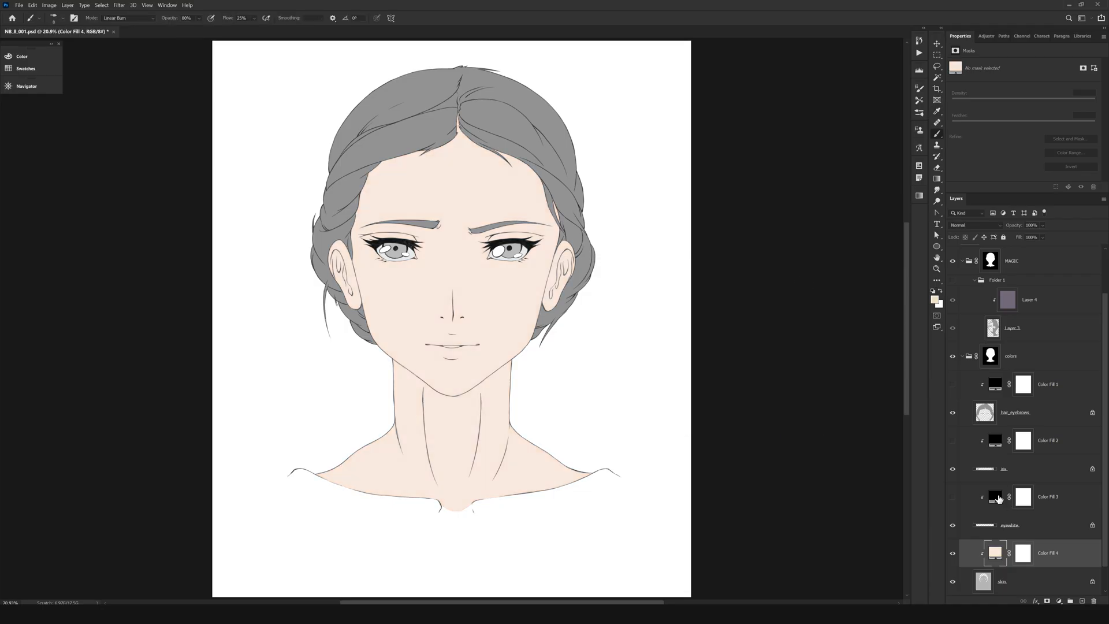
- Show the fill layer clipped to the iris layer and set its colour to pale lilac #dac5f3
{"action": "left_click", "coordinate": [952, 497]}
{"action": "left_click", "coordinate": [953, 497]}
{"action": "left_click", "coordinate": [953, 440]}
{"action": "left_click", "coordinate": [993, 441]}
{"action": "double_click", "coordinate": [993, 442]}
{"action": "left_click", "coordinate": [721, 326]}
{"action": "mouse_move", "coordinate": [659, 312]}
{"action": "left_mouse_down"}
{"action": "mouse_move", "coordinate": [625, 304]}
{"action": "mouse_move", "coordinate": [630, 294]}
{"action": "left_mouse_up"}
{"action": "left_click_drag", "start_coordinate": [722, 353], "coordinate": [726, 379]}
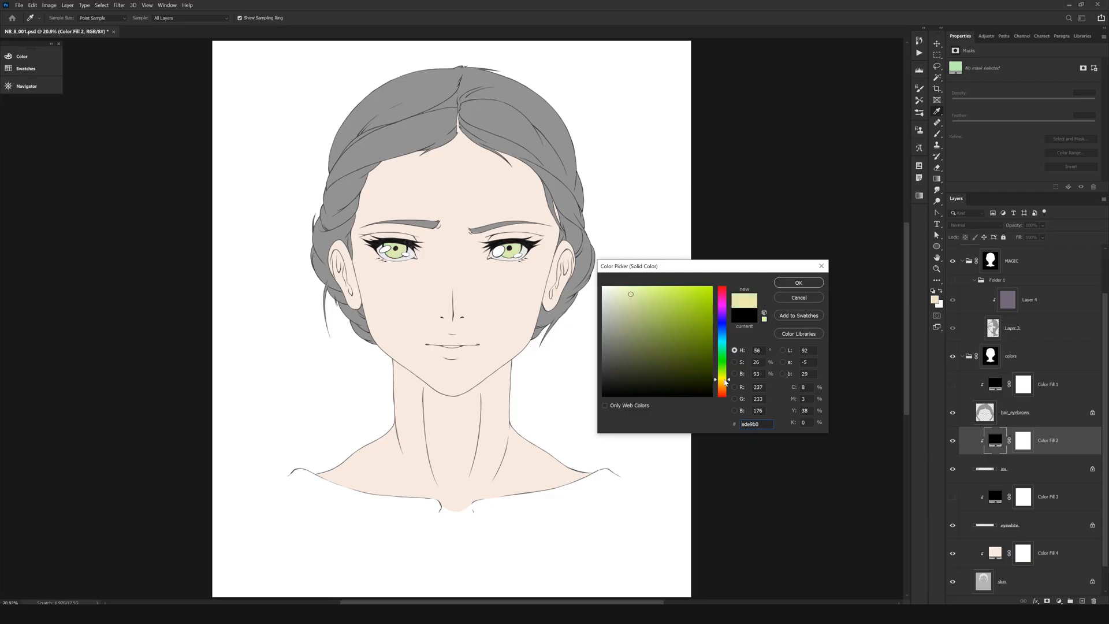
{"action": "left_click", "coordinate": [631, 300]}
{"action": "mouse_move", "coordinate": [722, 306]}
{"action": "left_mouse_down"}
{"action": "mouse_move", "coordinate": [722, 368]}
{"action": "mouse_move", "coordinate": [723, 304]}
{"action": "mouse_move", "coordinate": [723, 315]}
{"action": "left_mouse_up"}
{"action": "left_click", "coordinate": [623, 292]}
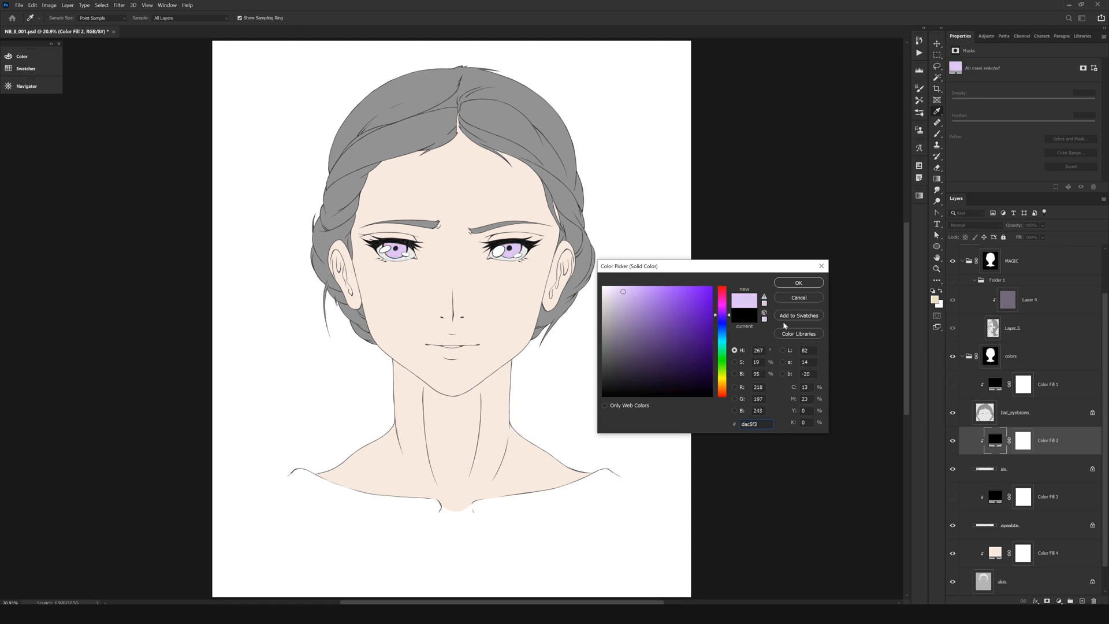
{"action": "left_click", "coordinate": [783, 285]}
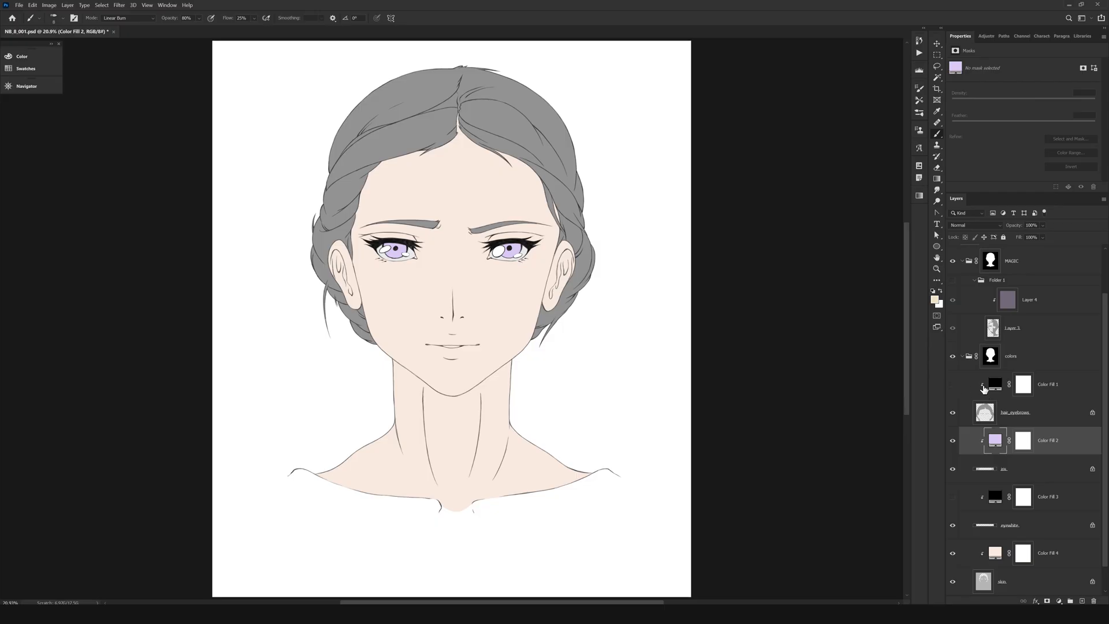
- Show the solid colour fill clipped to the hair layer and preview muted olive green on it
{"action": "left_click", "coordinate": [953, 387]}
{"action": "left_click", "coordinate": [994, 384]}
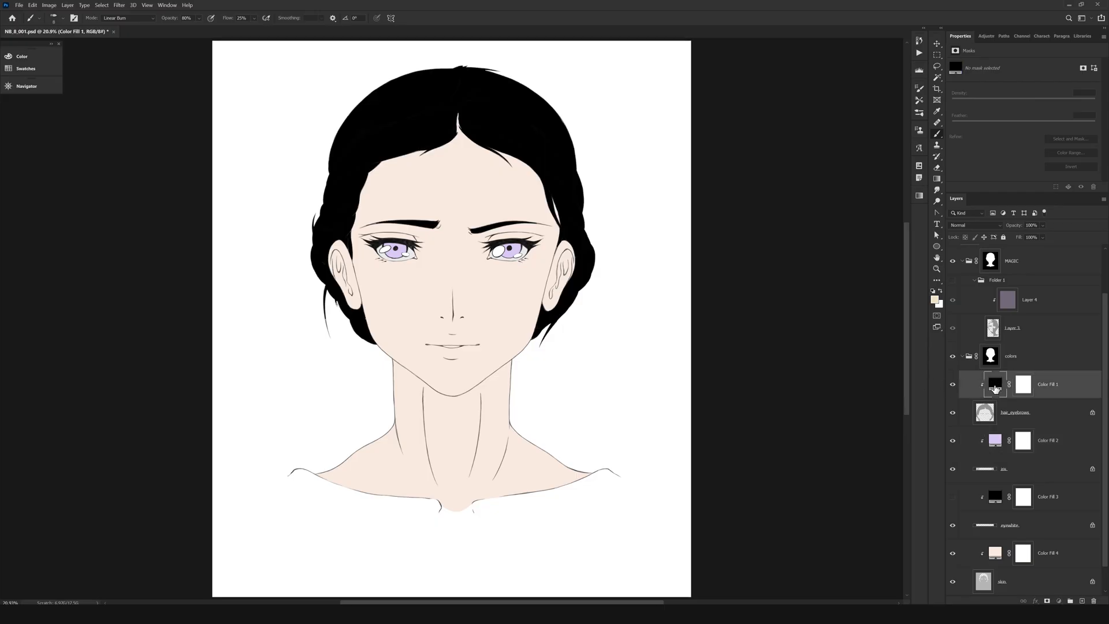
{"action": "double_click", "coordinate": [994, 384]}
{"action": "left_click", "coordinate": [722, 353]}
{"action": "left_click_drag", "start_coordinate": [664, 328], "coordinate": [653, 295]}
{"action": "left_click", "coordinate": [721, 378]}
{"action": "left_click", "coordinate": [648, 317]}
{"action": "left_click", "coordinate": [626, 293]}
{"action": "left_click_drag", "start_coordinate": [626, 294], "coordinate": [626, 328]}
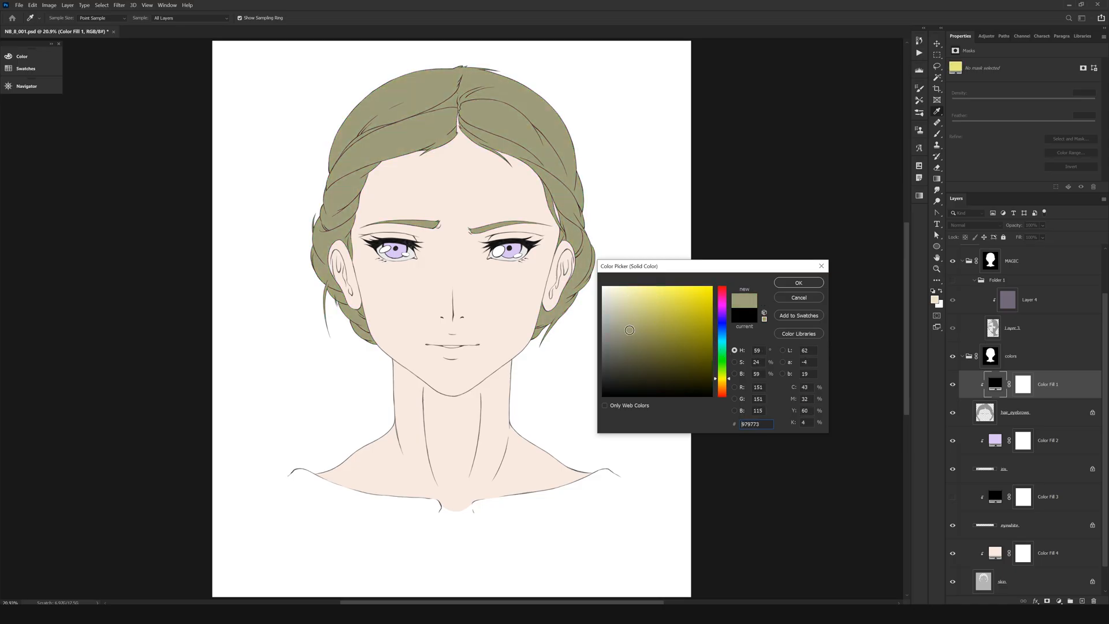
- Set the hair's solid colour fill to pale pink #f2c5c1
{"action": "left_click", "coordinate": [630, 293]}
{"action": "left_click_drag", "start_coordinate": [726, 379], "coordinate": [726, 395]}
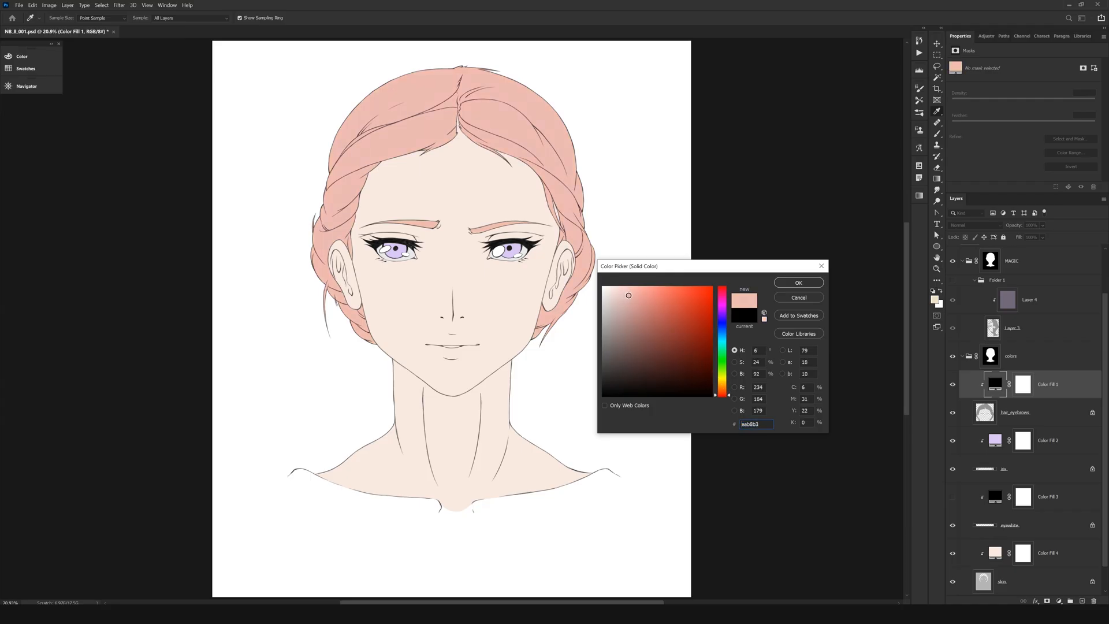
{"action": "mouse_move", "coordinate": [629, 295]}
{"action": "left_mouse_down"}
{"action": "mouse_move", "coordinate": [645, 301]}
{"action": "mouse_move", "coordinate": [647, 317]}
{"action": "mouse_move", "coordinate": [634, 295]}
{"action": "mouse_move", "coordinate": [650, 297]}
{"action": "mouse_move", "coordinate": [644, 320]}
{"action": "mouse_move", "coordinate": [628, 294]}
{"action": "left_mouse_up"}
{"action": "left_click_drag", "start_coordinate": [627, 296], "coordinate": [624, 292]}
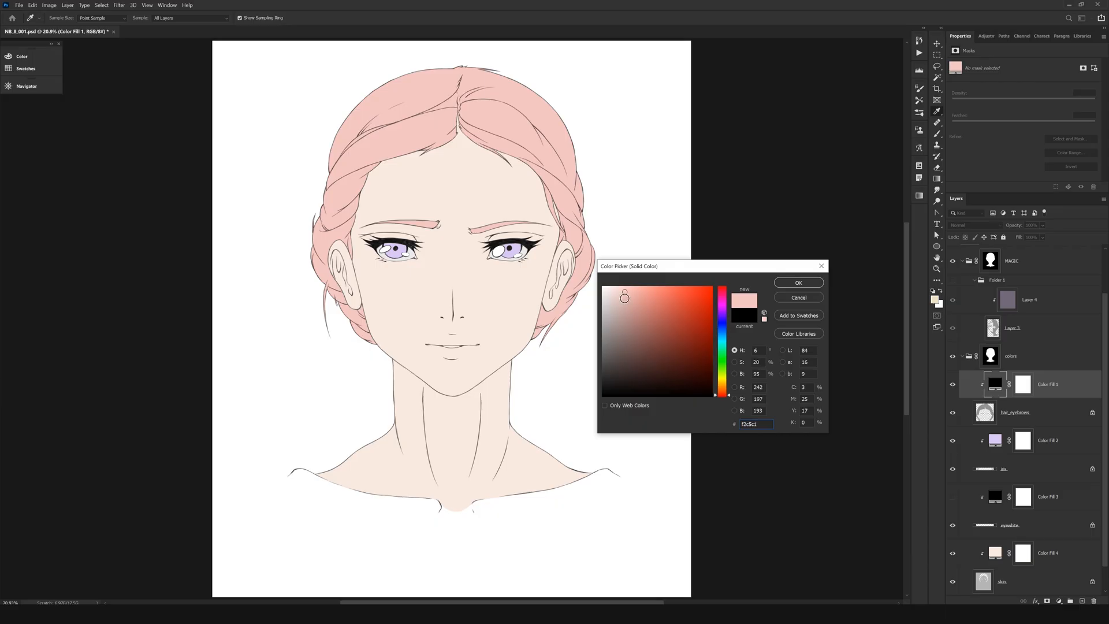
{"action": "left_click", "coordinate": [624, 293]}
{"action": "key", "text": "Return"}
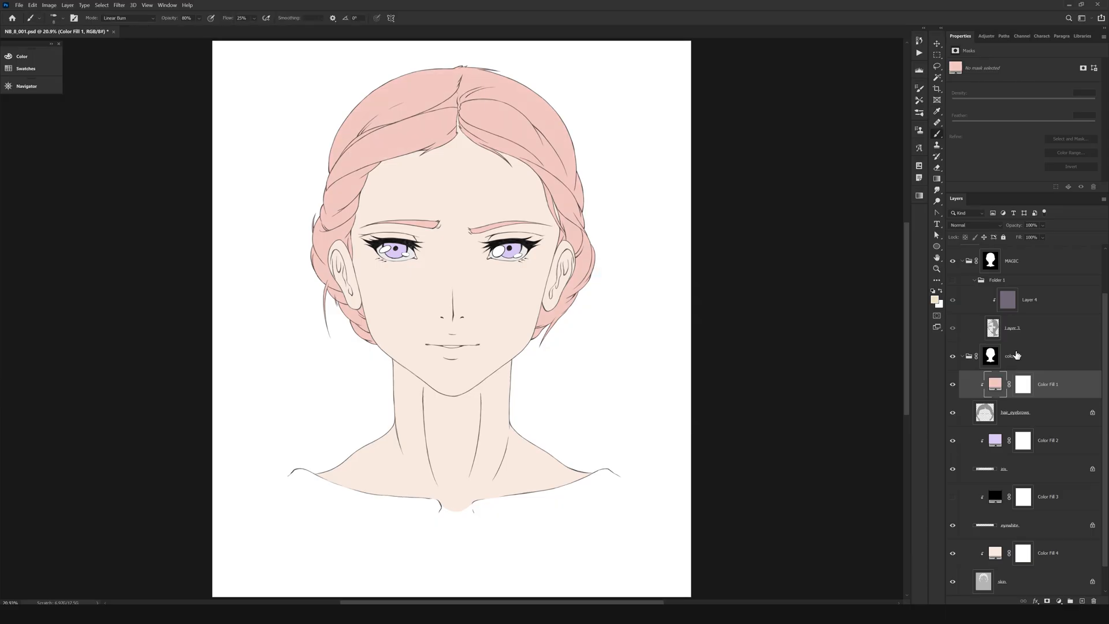
- Show the shading in Folder 1 of the MAGIC group over the recoloured portrait
{"action": "left_click", "coordinate": [952, 279]}
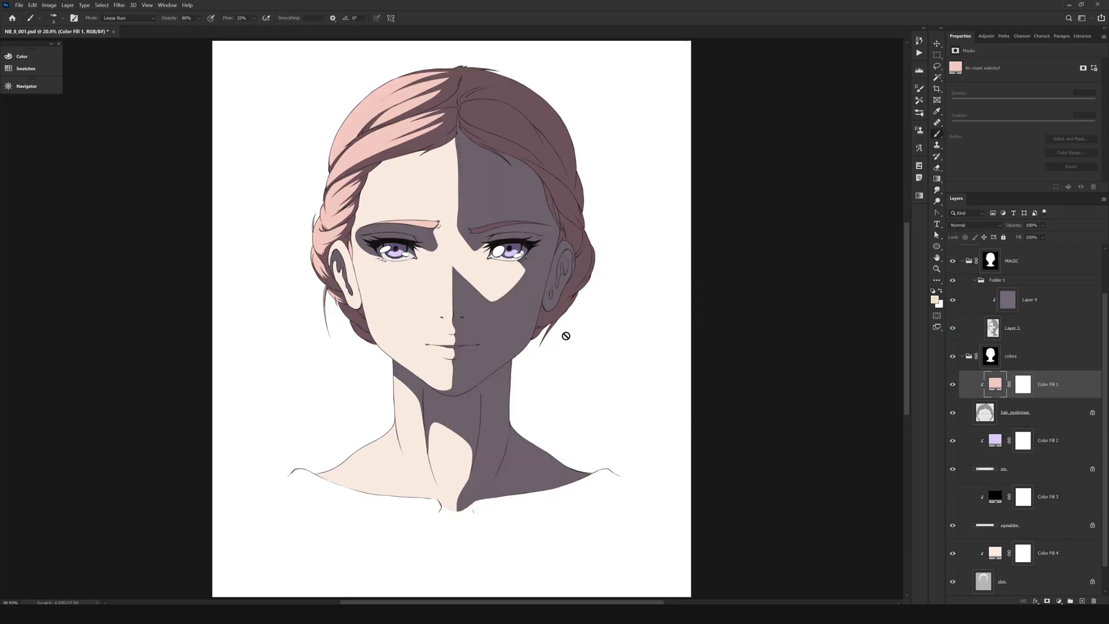
{"action": "key", "text": "ctrl+minus"}
{"action": "key", "text": "ctrl+plus"}
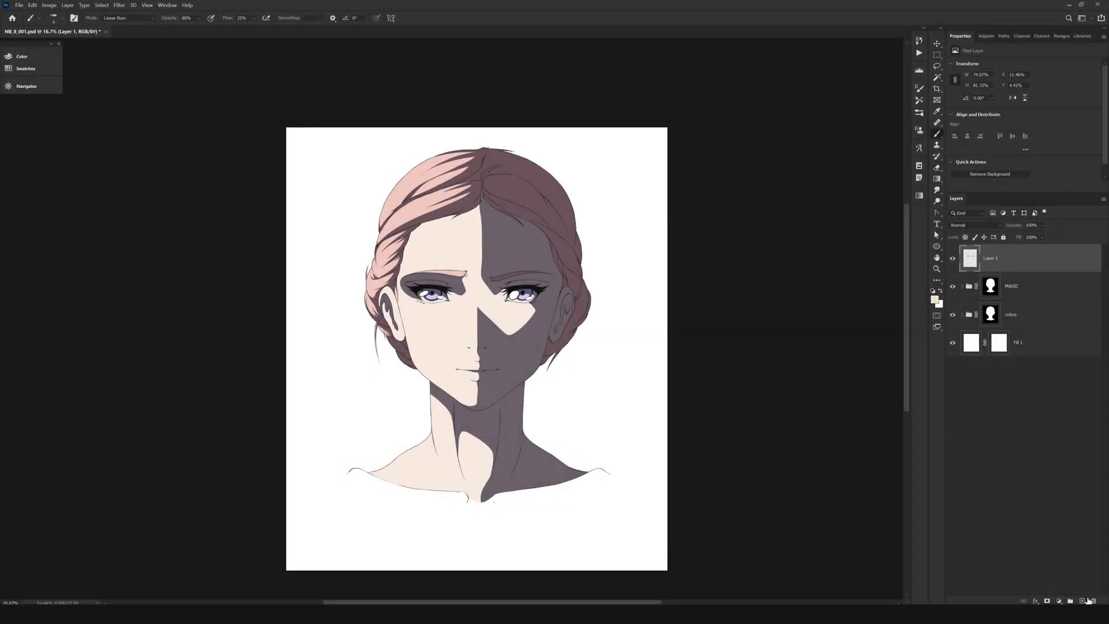
- Add a Gradient Map adjustment layer above Layer 1 and set its blending mode to Color
{"action": "left_click", "coordinate": [1059, 602]}
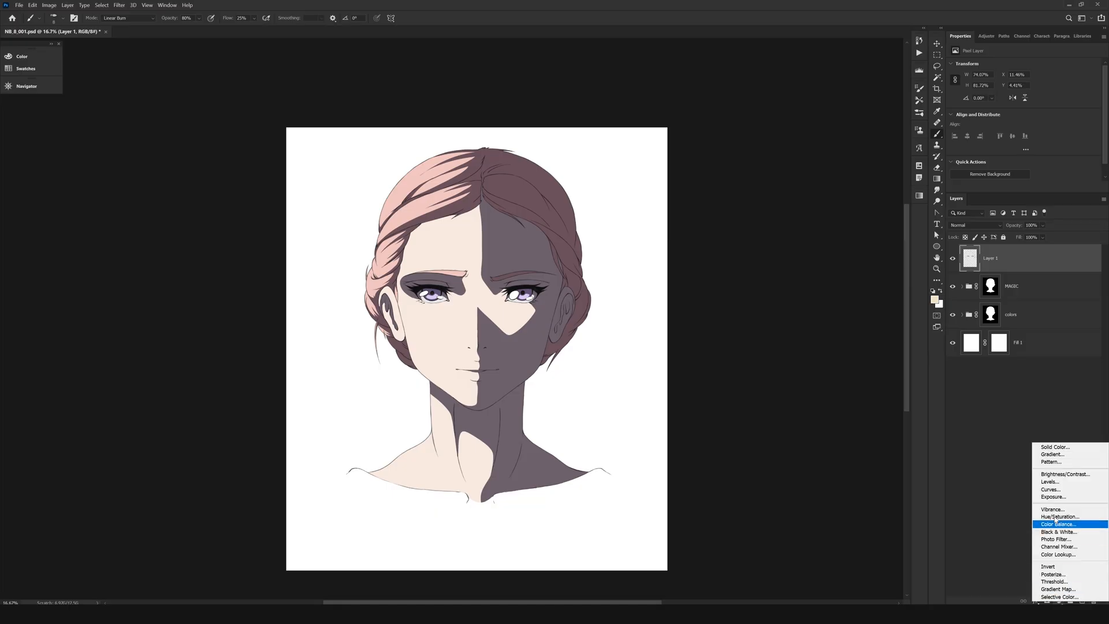
{"action": "left_click", "coordinate": [985, 36]}
{"action": "left_click", "coordinate": [1011, 80]}
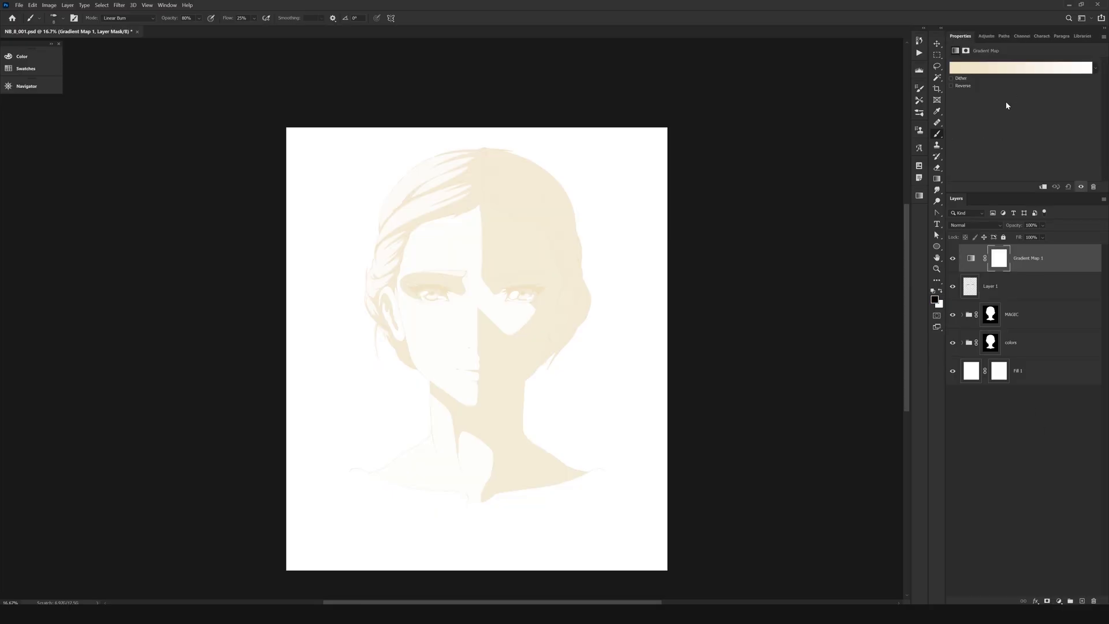
{"action": "left_click", "coordinate": [979, 224]}
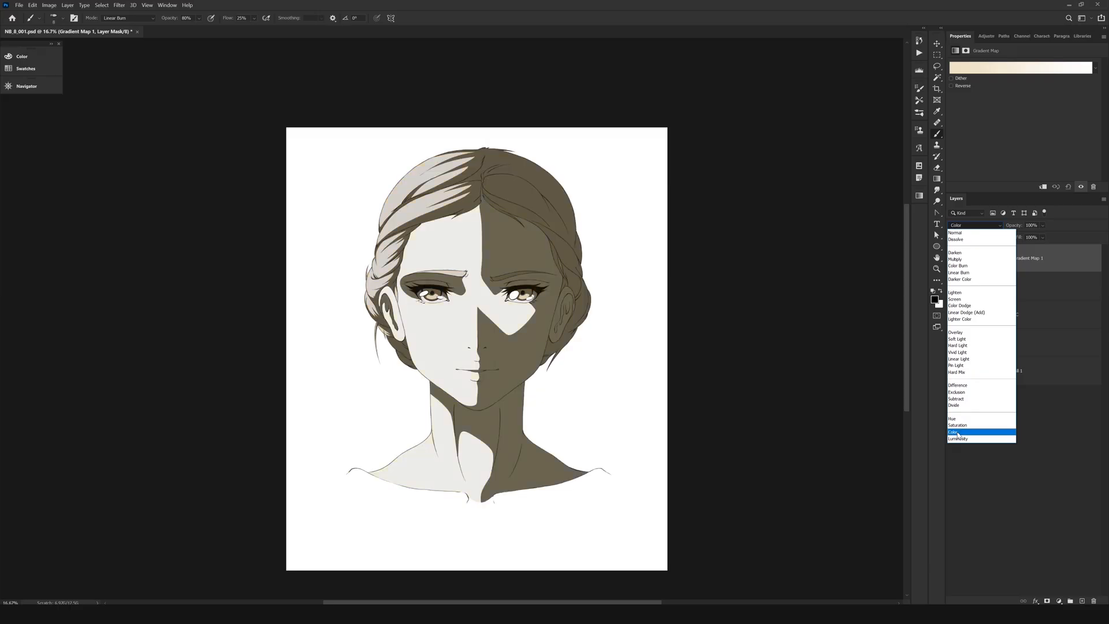
{"action": "left_click", "coordinate": [957, 434]}
{"action": "left_click", "coordinate": [1020, 67]}
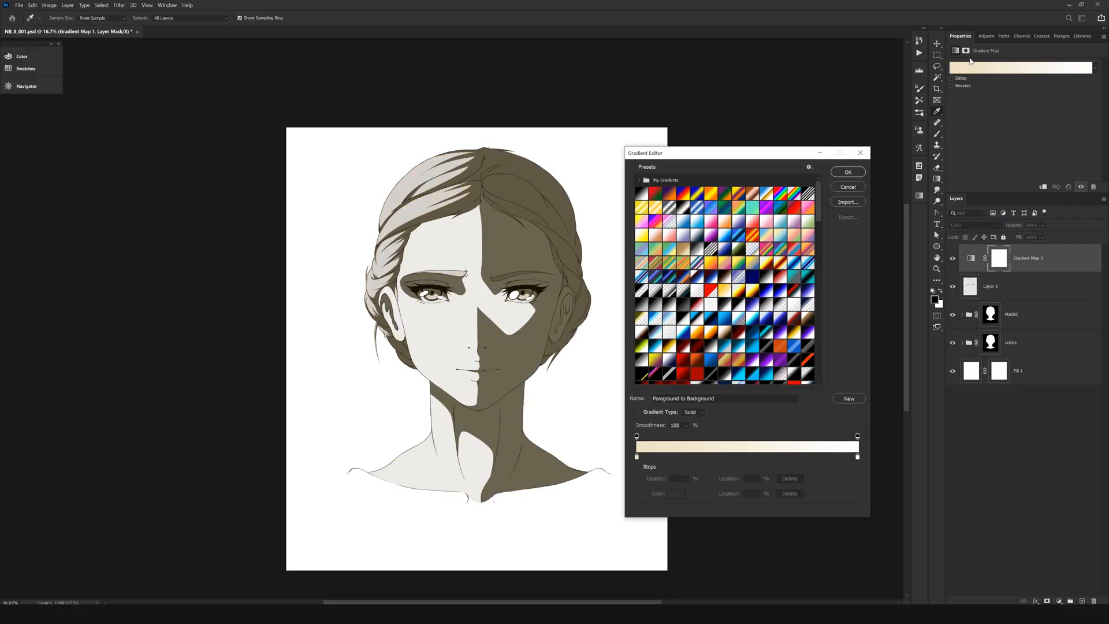
{"action": "left_click_drag", "start_coordinate": [820, 210], "coordinate": [819, 343]}
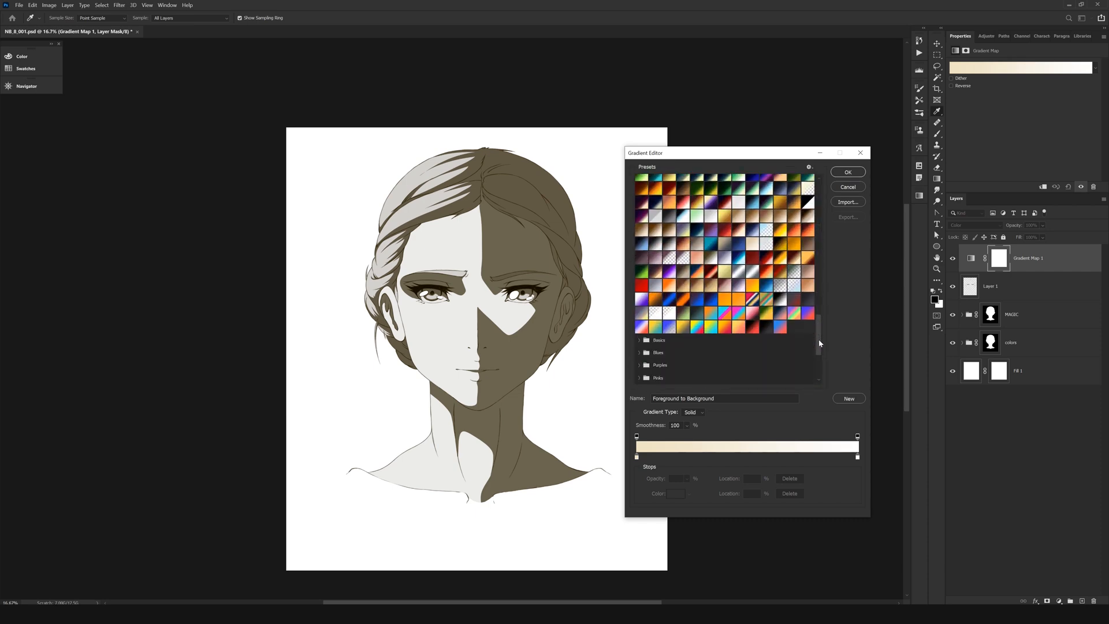
{"action": "left_click", "coordinate": [848, 187]}
- Try an orange-to-crimson preset on the gradient map and settle on the blue-to-coral gradient
{"action": "left_click", "coordinate": [976, 70]}
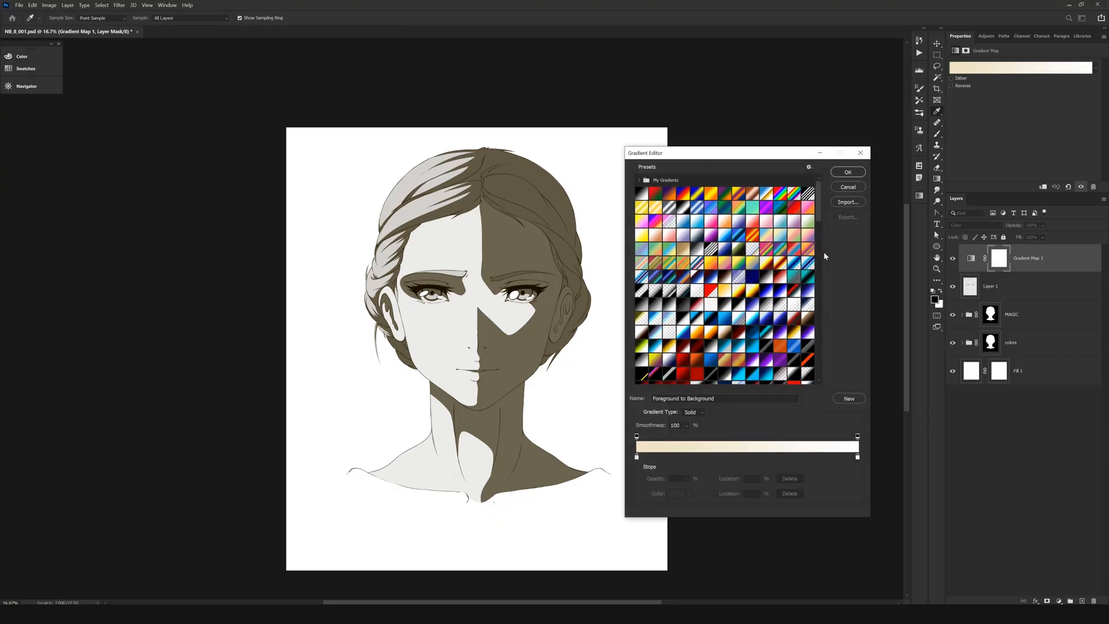
{"action": "left_click_drag", "start_coordinate": [817, 210], "coordinate": [815, 337]}
{"action": "left_click", "coordinate": [808, 334]}
{"action": "left_click", "coordinate": [807, 330]}
{"action": "left_click", "coordinate": [795, 330]}
{"action": "left_click", "coordinate": [780, 343]}
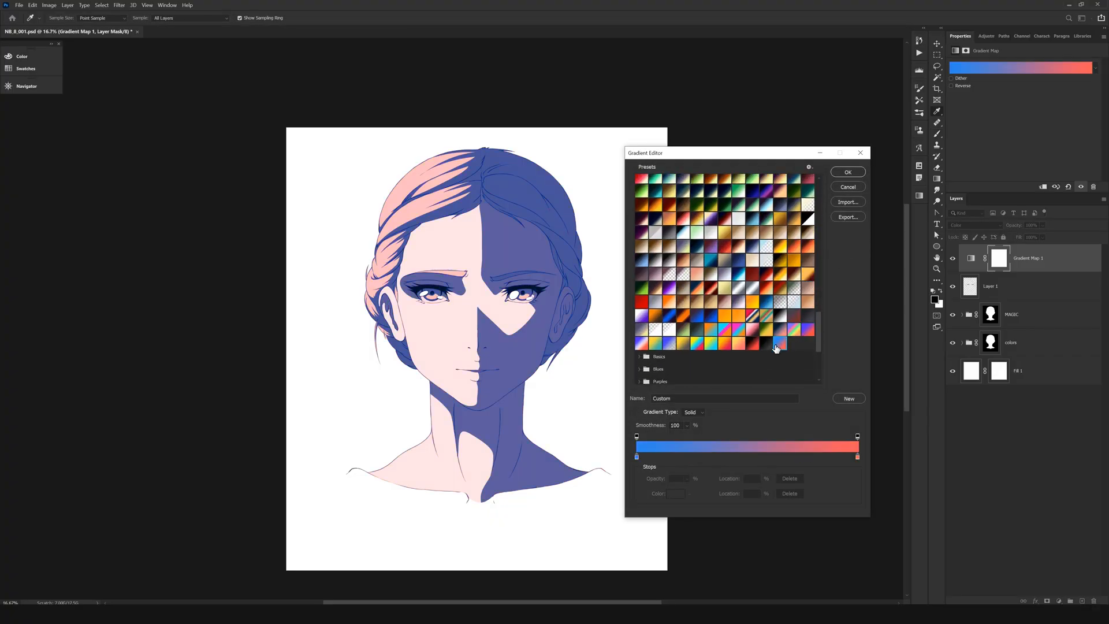
{"action": "left_click", "coordinate": [725, 343]}
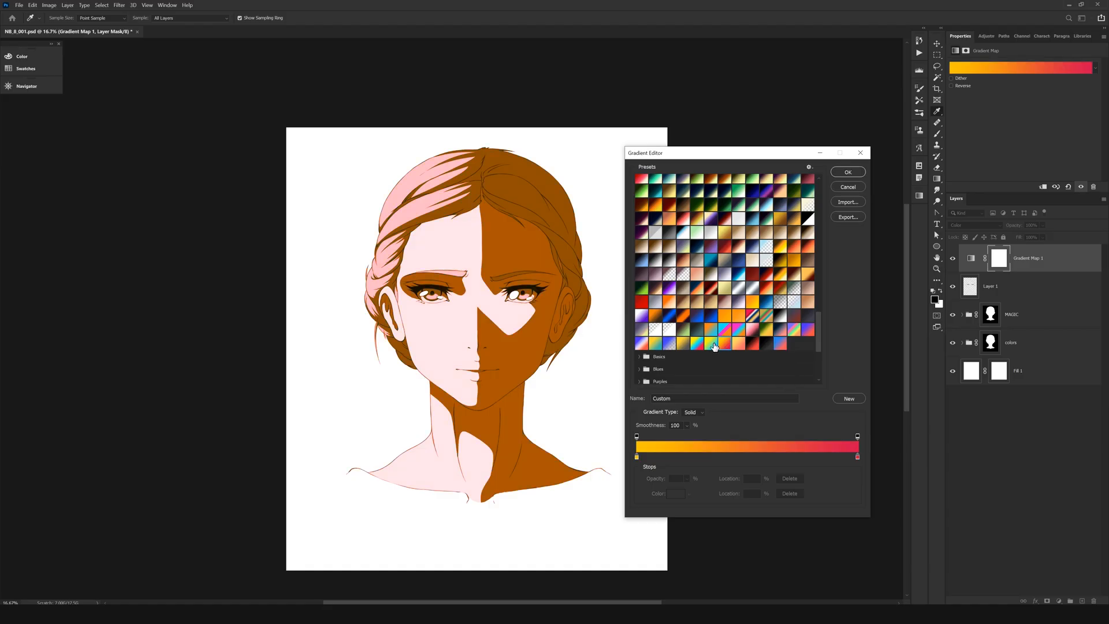
{"action": "left_click", "coordinate": [779, 345]}
{"action": "key", "text": "Return"}
{"action": "key", "text": "b"}
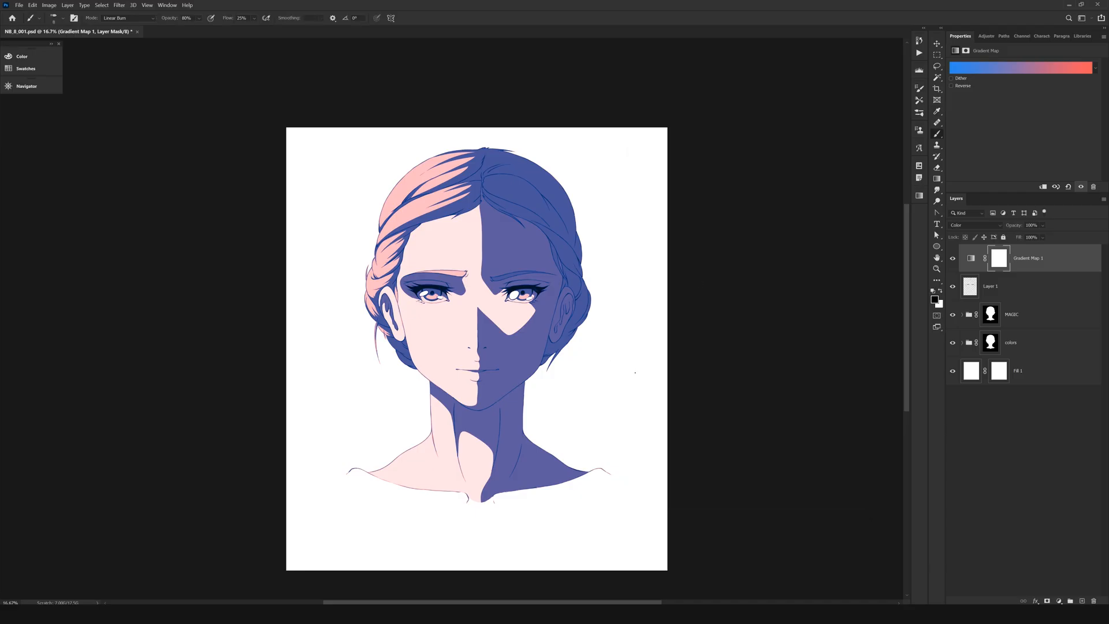
{"action": "key", "text": "ctrl+plus"}
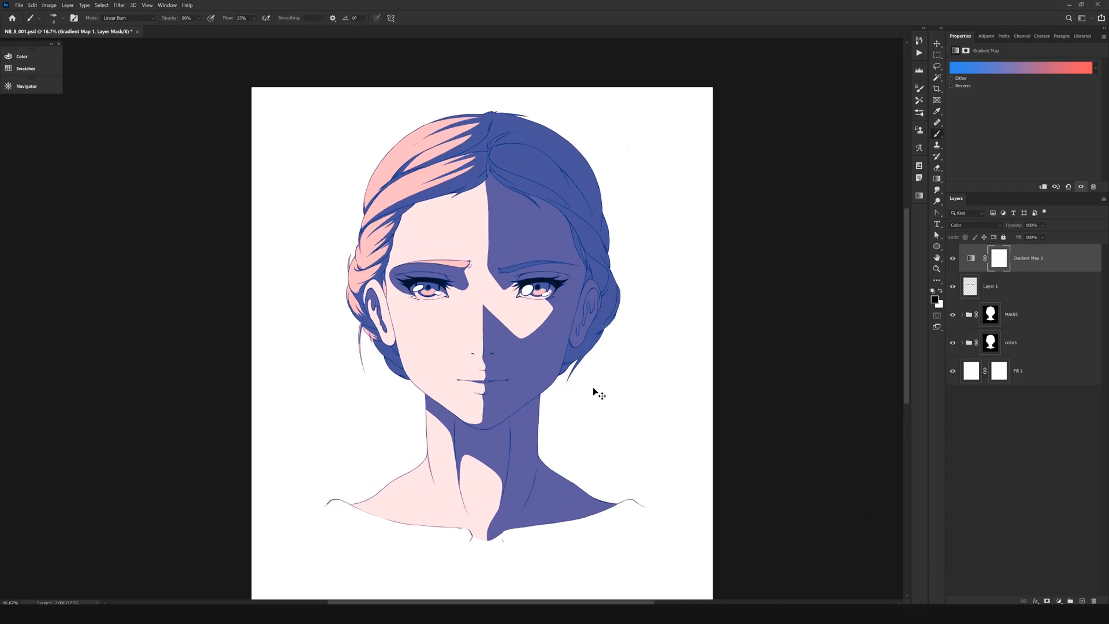
{"action": "left_click_drag", "start_coordinate": [906, 267], "coordinate": [906, 276]}
{"action": "key", "text": "ctrl+minus"}
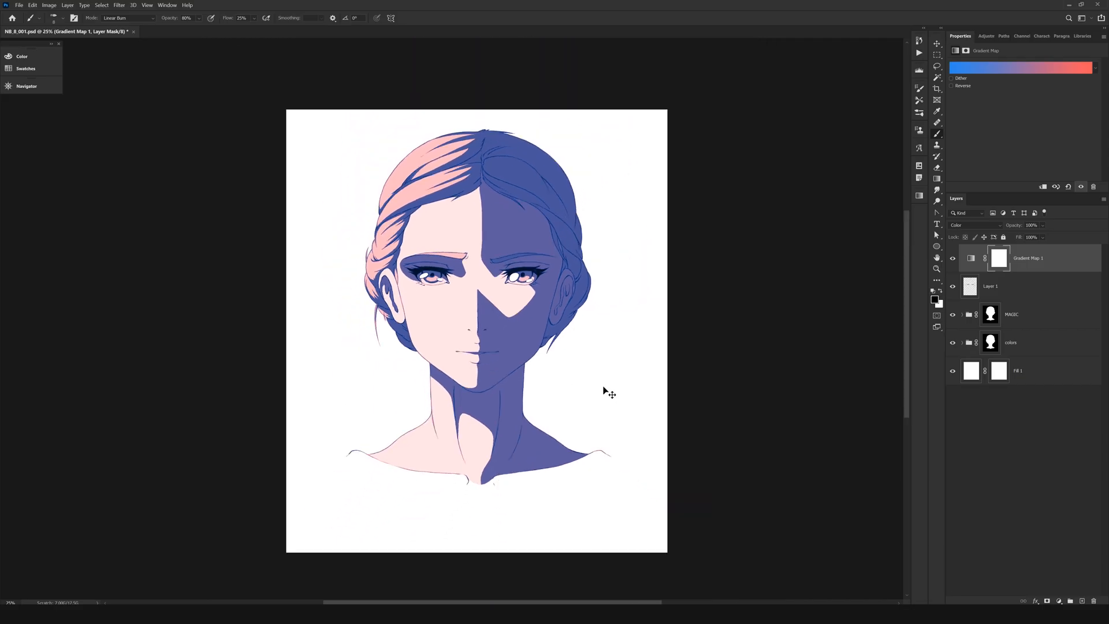
{"action": "key", "text": "ctrl+plus"}
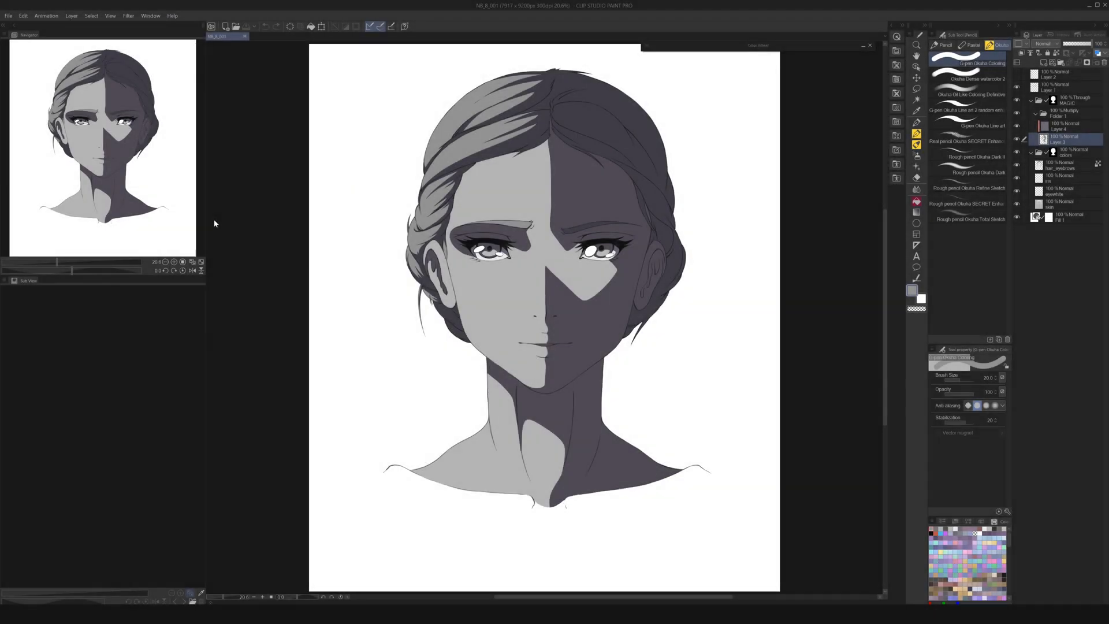
- In Clip Studio Paint, lock the transparent pixels of the iris, eyewhite and skin layers
{"action": "left_click", "coordinate": [1086, 183]}
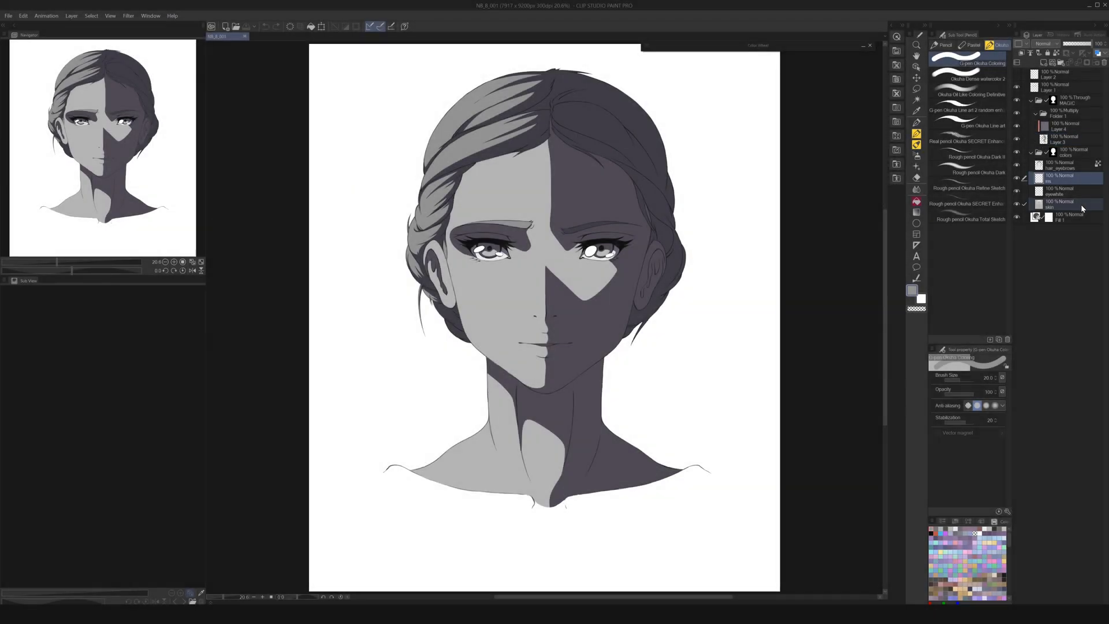
{"action": "left_click", "coordinate": [1083, 202], "text": "shift"}
{"action": "left_click", "coordinate": [1057, 53]}
{"action": "left_click", "coordinate": [1076, 181]}
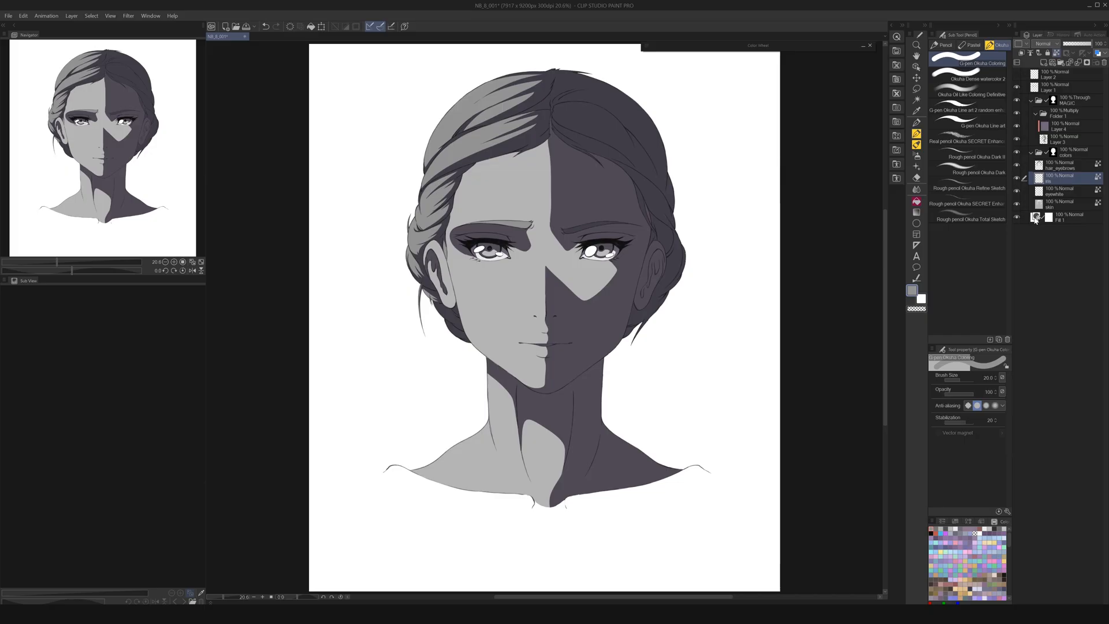
- Fill the hair and eyebrows layer with salmon pink, trying a second, lighter shade
{"action": "left_click", "coordinate": [1084, 166]}
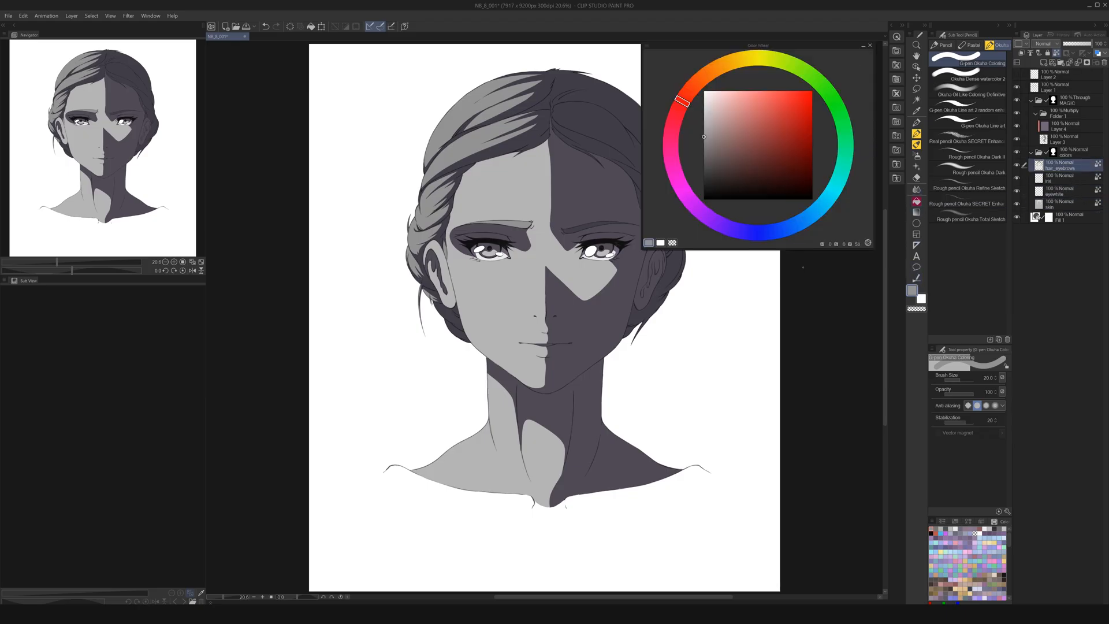
{"action": "mouse_move", "coordinate": [721, 280]}
{"action": "left_mouse_down"}
{"action": "mouse_move", "coordinate": [691, 312]}
{"action": "mouse_move", "coordinate": [652, 321]}
{"action": "left_mouse_up"}
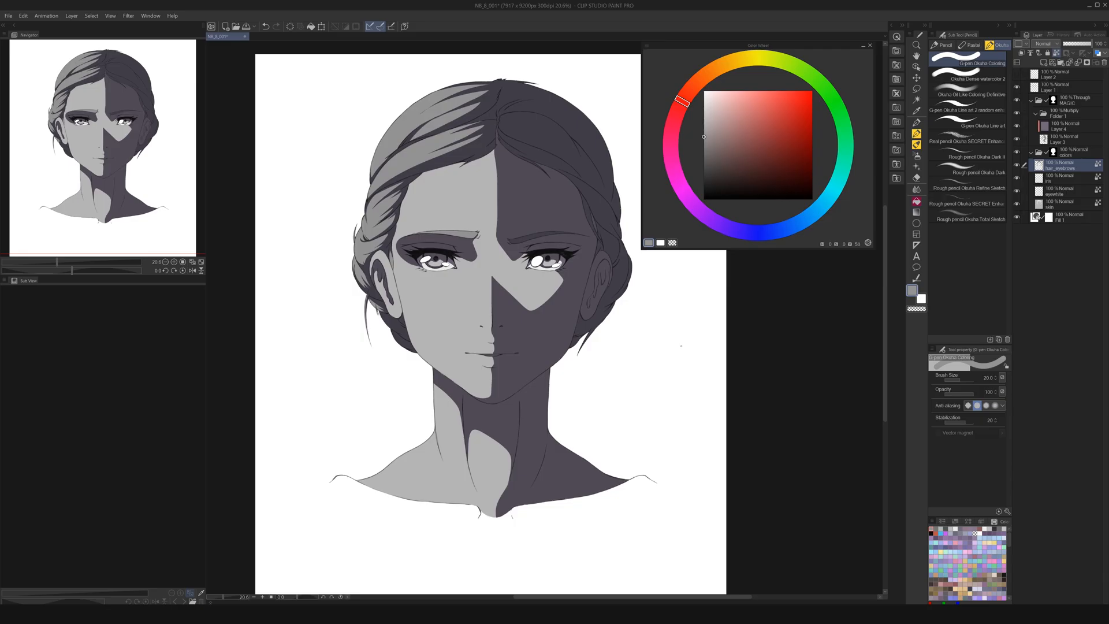
{"action": "left_click", "coordinate": [742, 118]}
{"action": "key", "text": "alt+Delete"}
{"action": "left_click", "coordinate": [738, 104]}
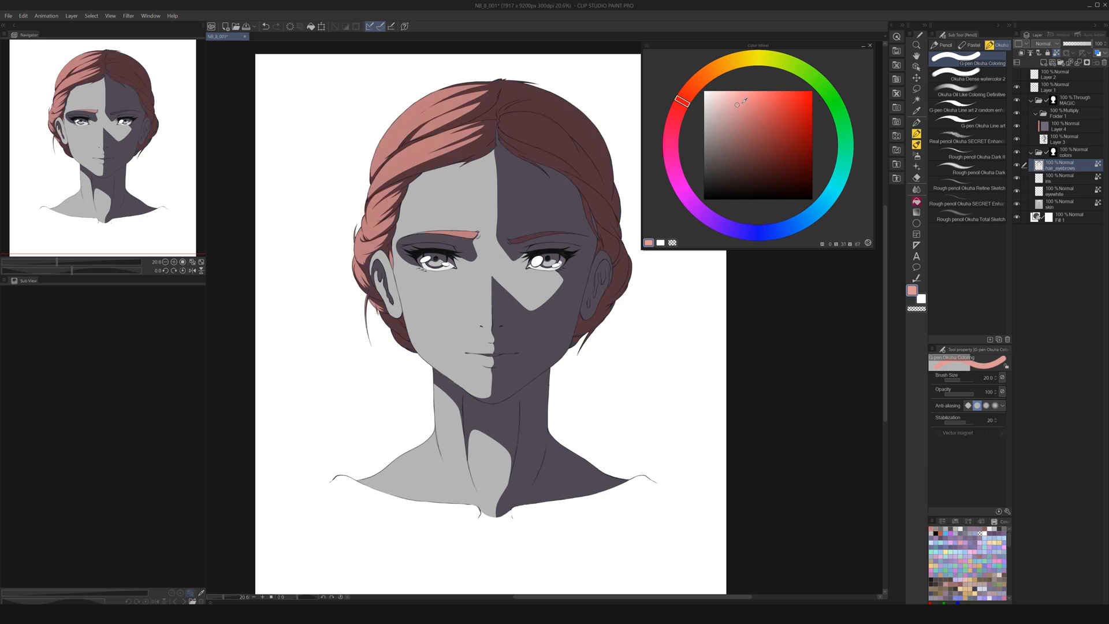
{"action": "key", "text": "alt+Delete"}
- Refill the hair and eyebrows layer with several blues, ending on a light cyan blue
{"action": "left_click", "coordinate": [804, 210]}
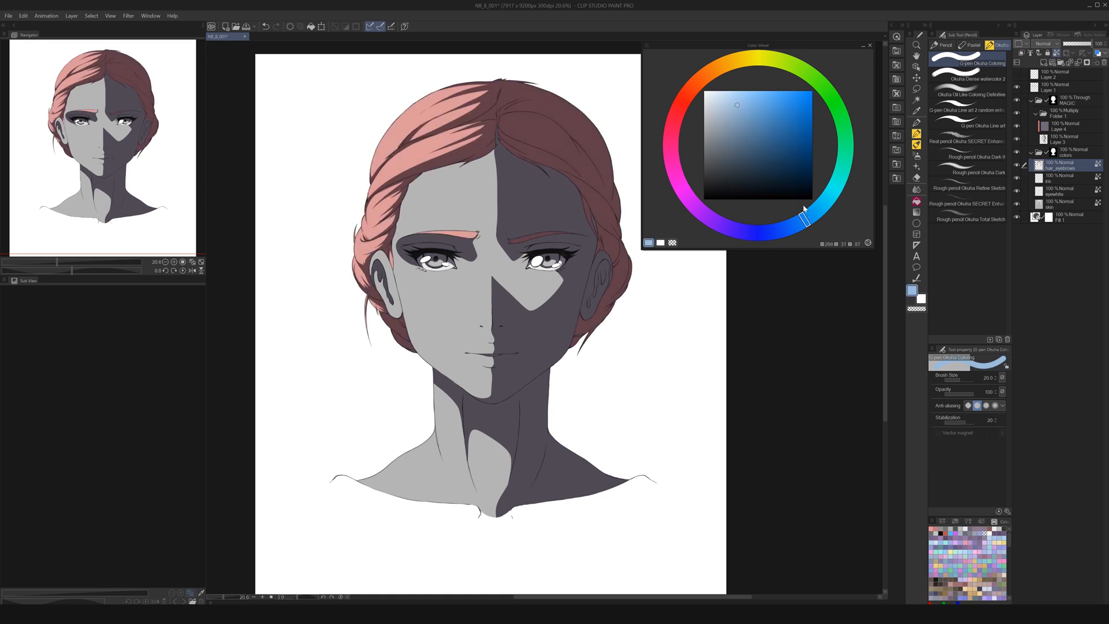
{"action": "key", "text": "alt+Delete"}
{"action": "left_click", "coordinate": [734, 117]}
{"action": "key", "text": "alt+Delete"}
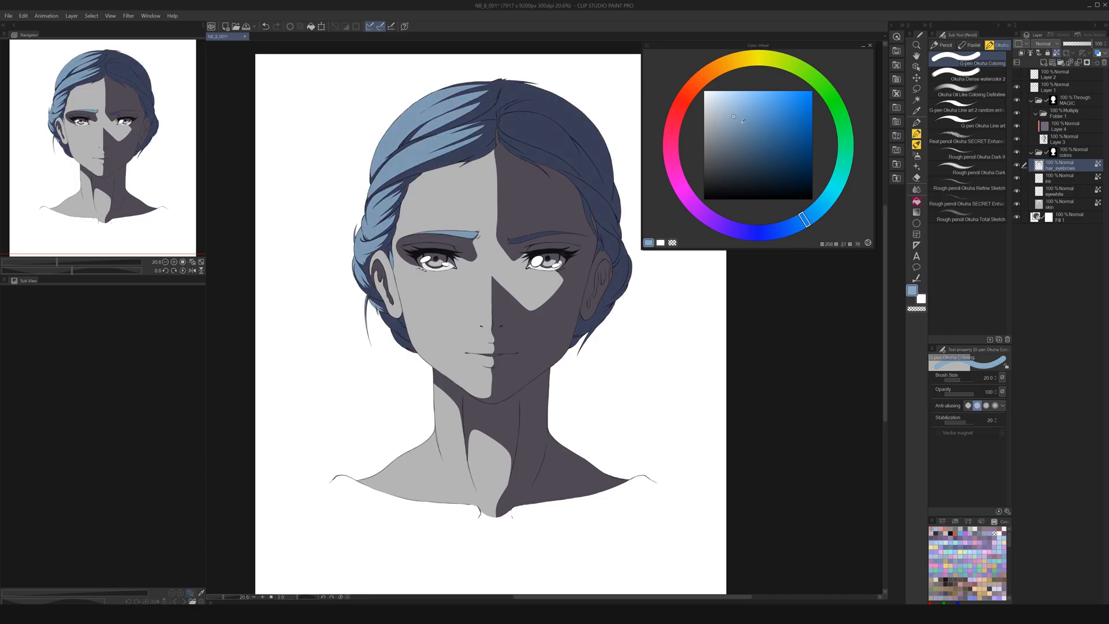
{"action": "left_click", "coordinate": [823, 209]}
{"action": "key", "text": "alt+Delete"}
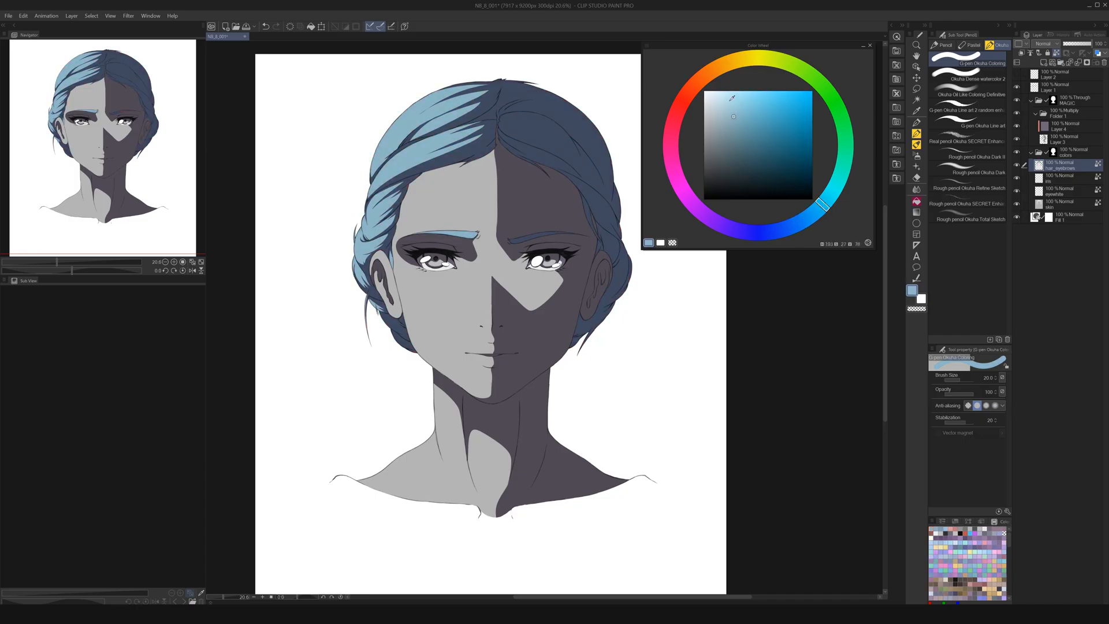
{"action": "left_click", "coordinate": [734, 100]}
{"action": "key", "text": "alt+Delete"}
- Fill the iris layer with a yellow-orange hue and then replace it with muted red
{"action": "left_click", "coordinate": [1064, 180]}
{"action": "left_click", "coordinate": [733, 61]}
{"action": "key", "text": "alt+Delete"}
{"action": "left_click", "coordinate": [680, 105]}
{"action": "key", "text": "alt+Delete"}
{"action": "key", "text": "alt+Delete"}
- Fill the skin layer with a pink hue, shift it to orange and lighten it to pale peach
{"action": "left_click", "coordinate": [1064, 204]}
{"action": "left_click", "coordinate": [676, 176]}
{"action": "key", "text": "alt+Delete"}
{"action": "left_click", "coordinate": [702, 78]}
{"action": "key", "text": "alt+Delete"}
{"action": "left_click", "coordinate": [721, 95]}
{"action": "key", "text": "alt+Delete"}
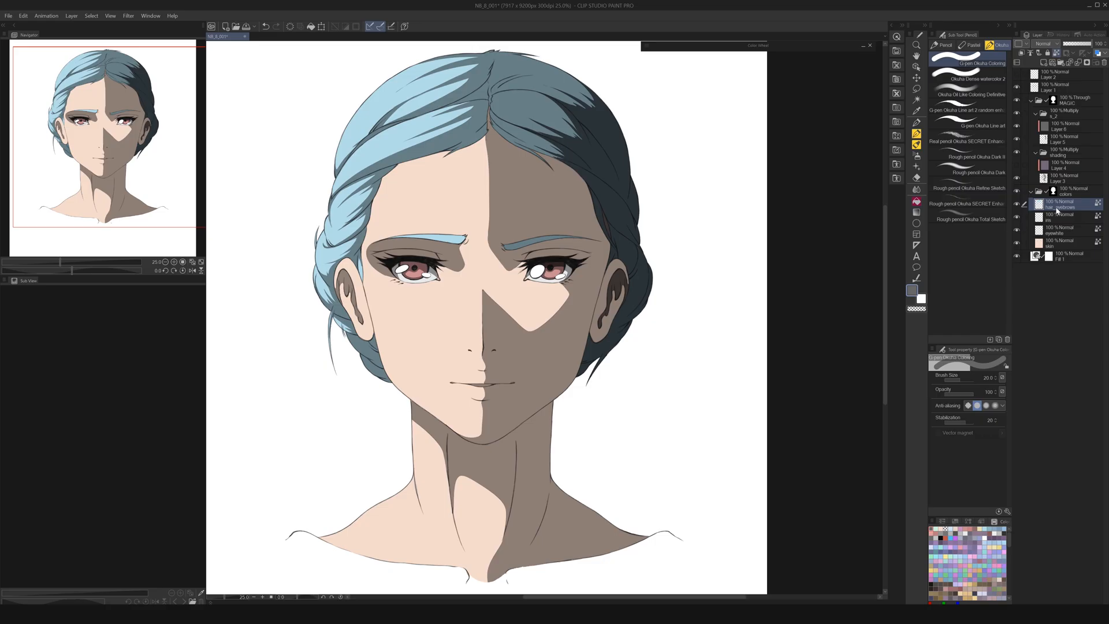
- Try a grey fill on the hair layer, undo it, and place a duplicate of the layer above Layer 4 in the shading folder
{"action": "key", "text": "alt+Delete"}
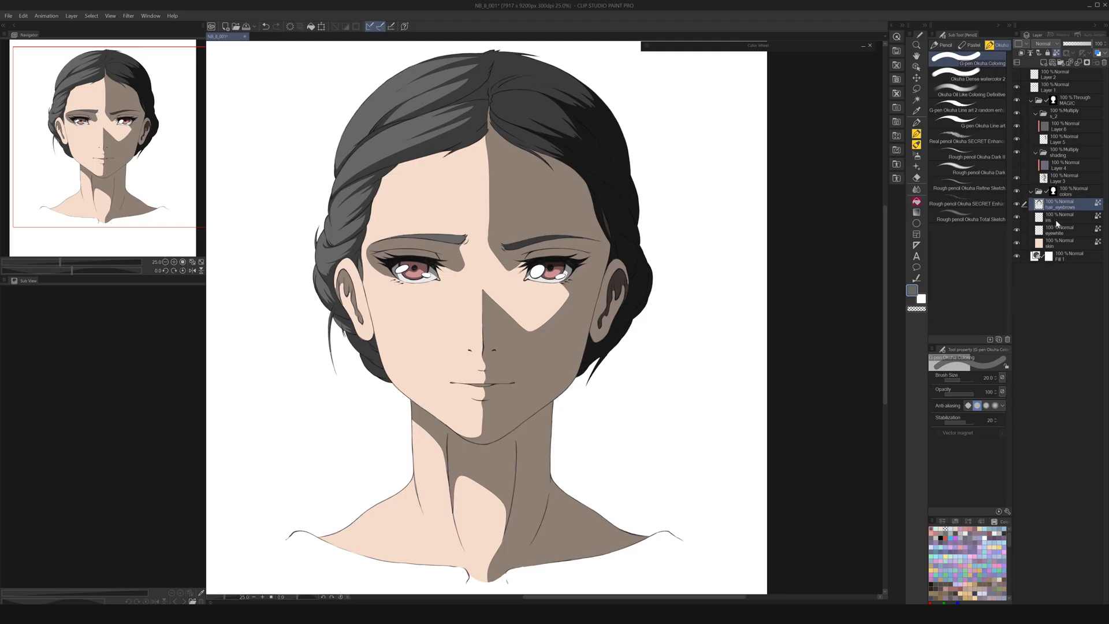
{"action": "key", "text": "ctrl+z"}
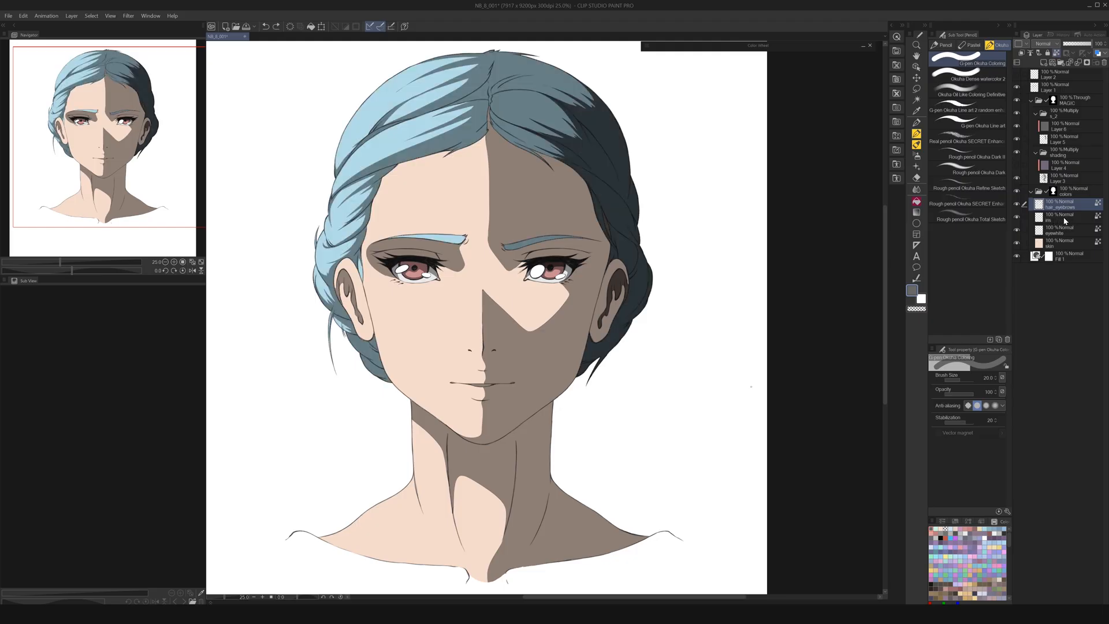
{"action": "key", "text": "ctrl+j"}
{"action": "left_click_drag", "start_coordinate": [1051, 206], "coordinate": [1047, 170]}
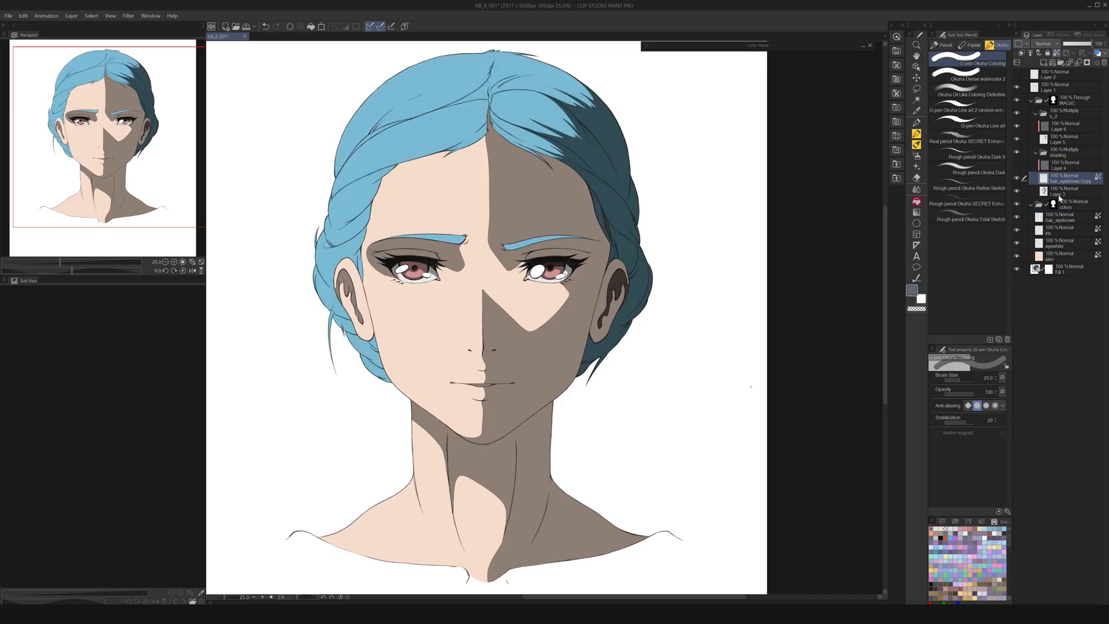
{"action": "left_click_drag", "start_coordinate": [1047, 179], "coordinate": [1048, 160]}
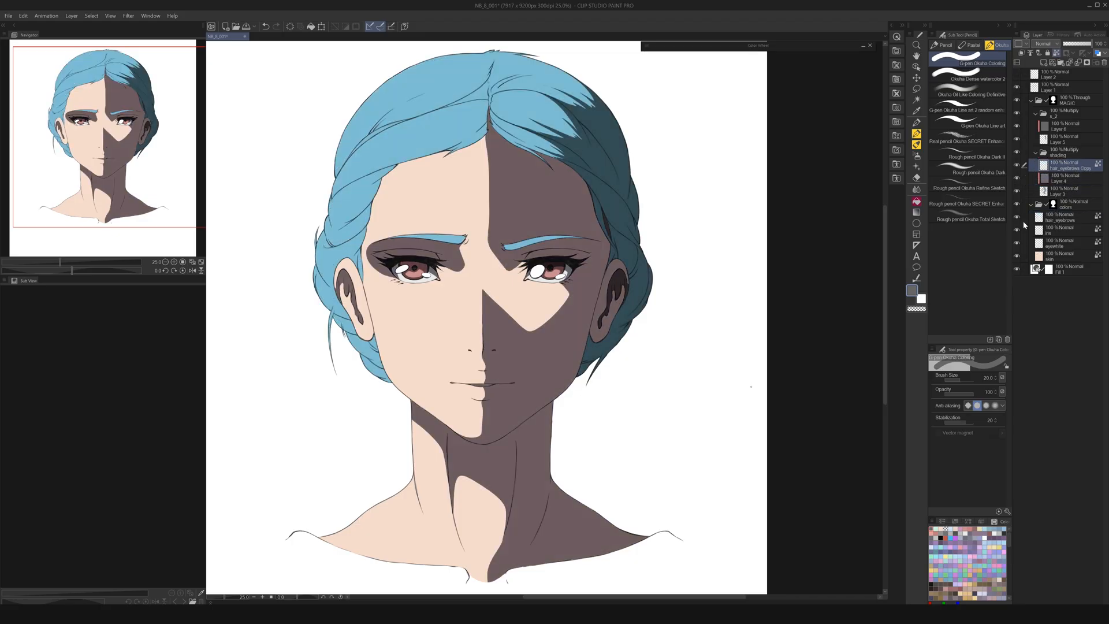
- Clip the hair copy to the layer below, compare it hidden and shown, and fill it with greyish purple
{"action": "left_click", "coordinate": [1021, 52]}
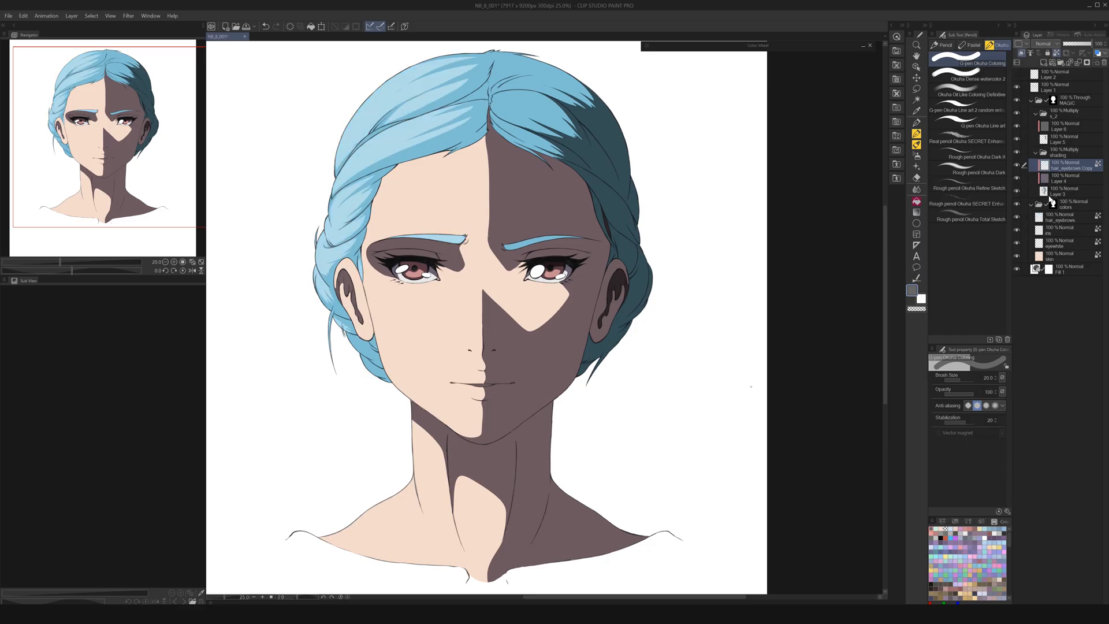
{"action": "left_click", "coordinate": [1017, 167]}
{"action": "left_click", "coordinate": [1018, 167]}
{"action": "left_click", "coordinate": [1017, 165]}
{"action": "left_click", "coordinate": [1017, 166]}
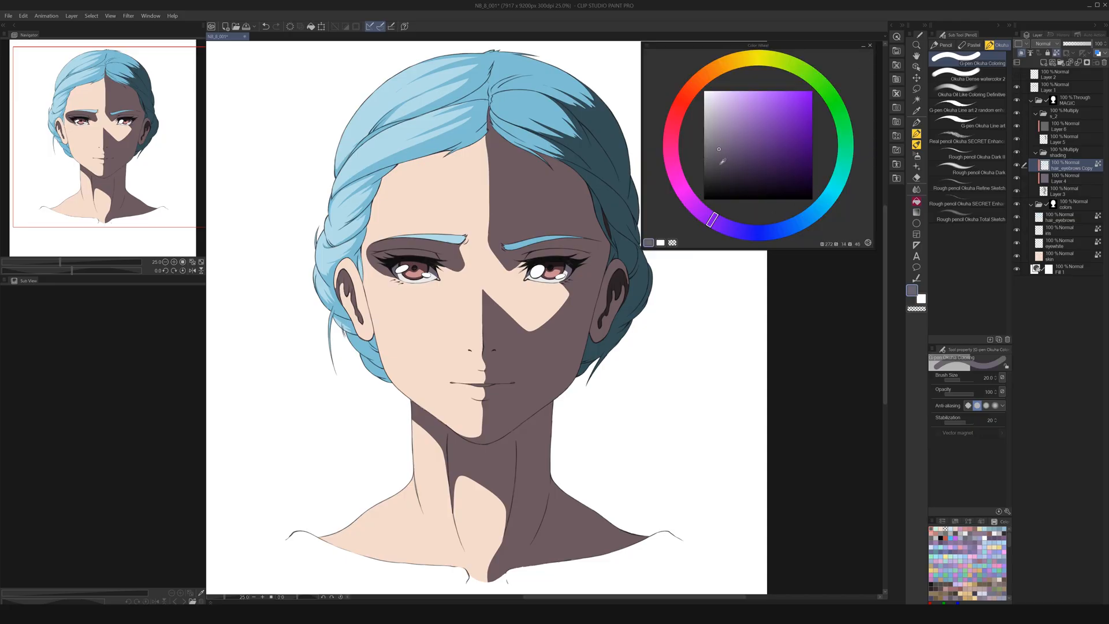
{"action": "key", "text": "alt+Delete"}
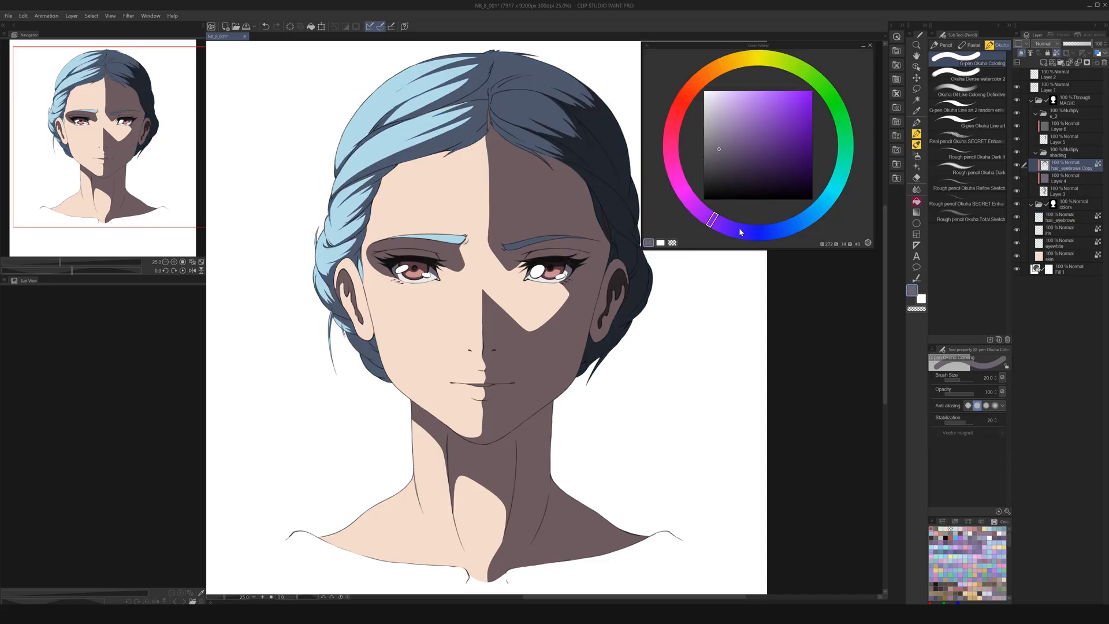
- Refill the hair copy in the shading folder with progressively lighter shades of greyish purple
{"action": "left_click", "coordinate": [719, 132]}
{"action": "key", "text": "alt+Delete"}
{"action": "left_click", "coordinate": [720, 121]}
{"action": "key", "text": "alt+Delete"}
{"action": "left_click", "coordinate": [719, 128]}
{"action": "key", "text": "alt+Delete"}
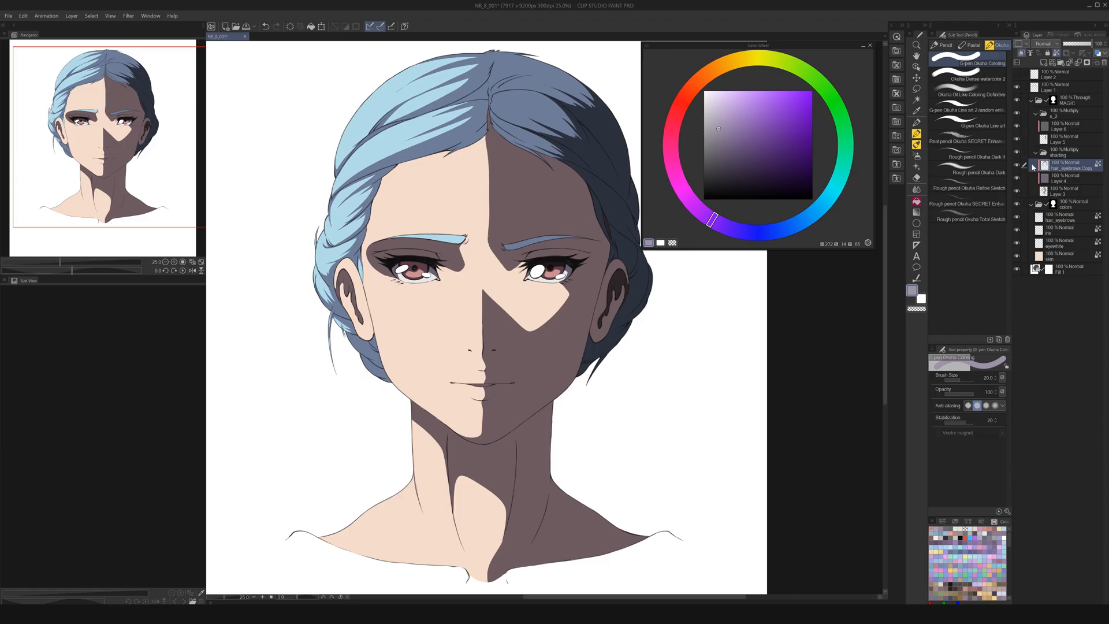
- Try cyan-blue fills on the hair copy and replace them with a light greyish purple
{"action": "left_click", "coordinate": [840, 175]}
{"action": "left_click", "coordinate": [785, 144]}
{"action": "key", "text": "alt+Delete"}
{"action": "left_click", "coordinate": [737, 141]}
{"action": "key", "text": "alt+Delete"}
{"action": "left_click", "coordinate": [720, 121]}
{"action": "key", "text": "alt+Delete"}
{"action": "left_click", "coordinate": [707, 216]}
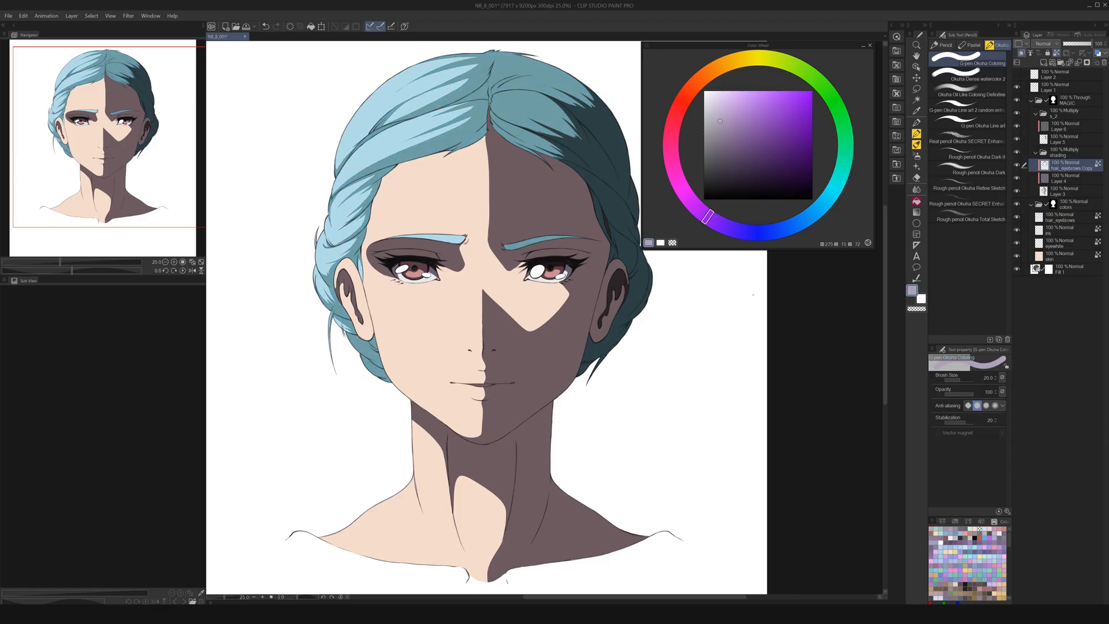
{"action": "key", "text": "alt+Delete"}
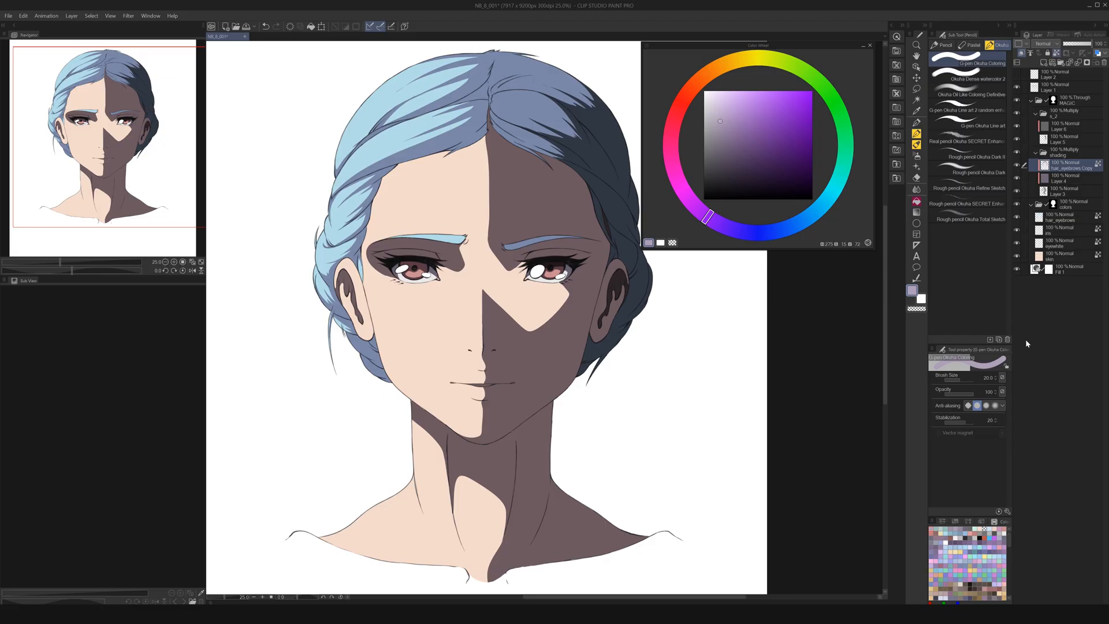
- Duplicate the skin layer into the shading folder above Layer 4 and clip the copy to the layer below
{"action": "left_click", "coordinate": [1055, 264]}
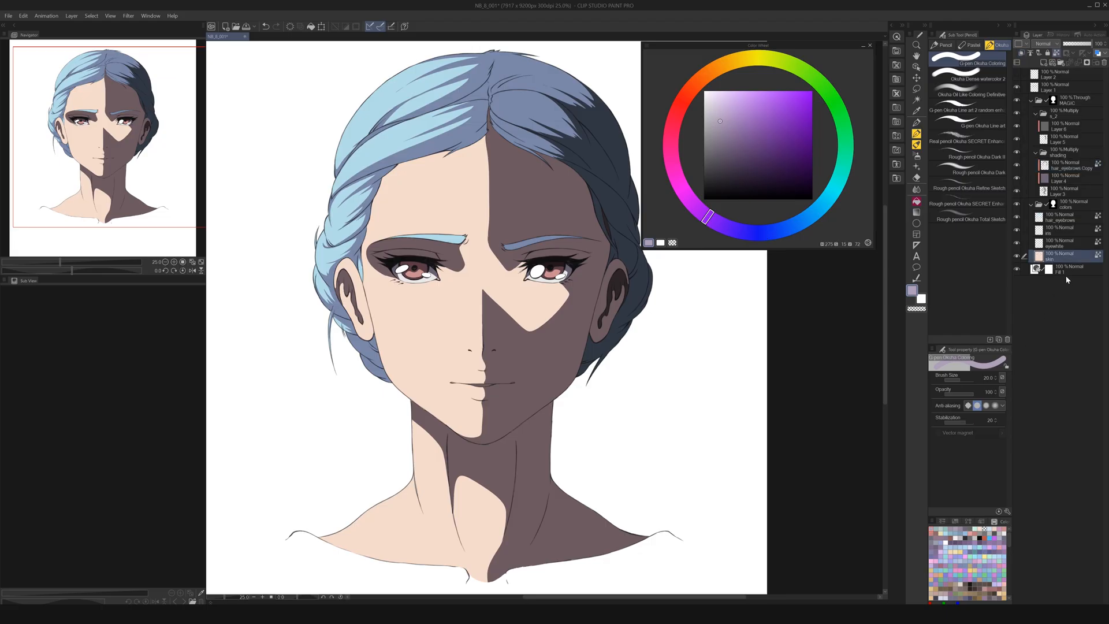
{"action": "key", "text": "ctrl+c"}
{"action": "key", "text": "ctrl+v"}
{"action": "left_click_drag", "start_coordinate": [1057, 260], "coordinate": [1046, 191]}
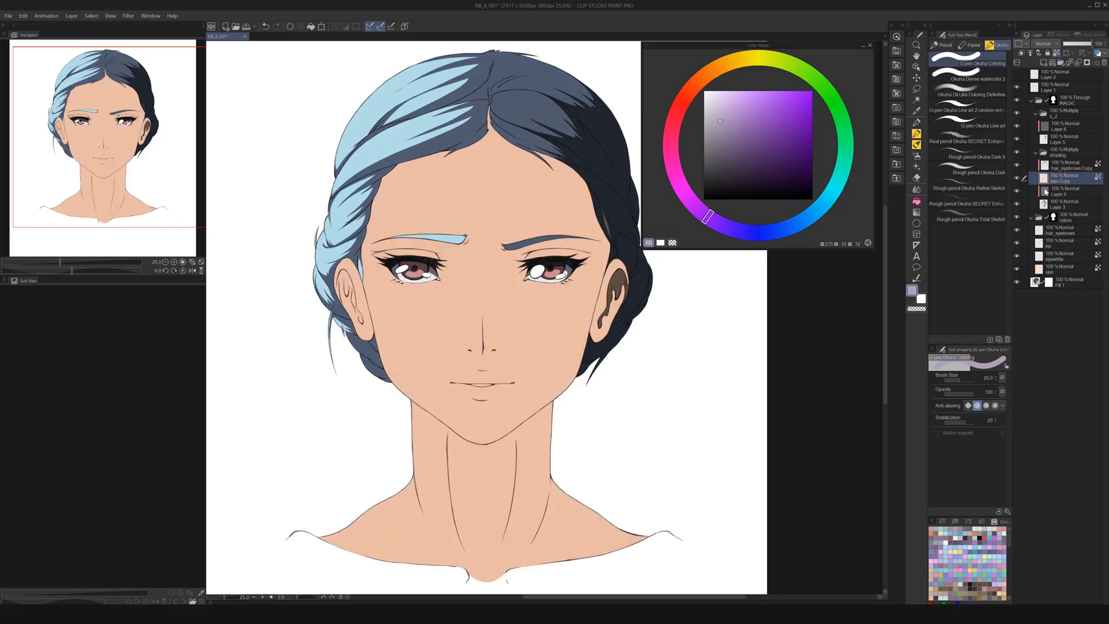
{"action": "left_click", "coordinate": [1021, 53]}
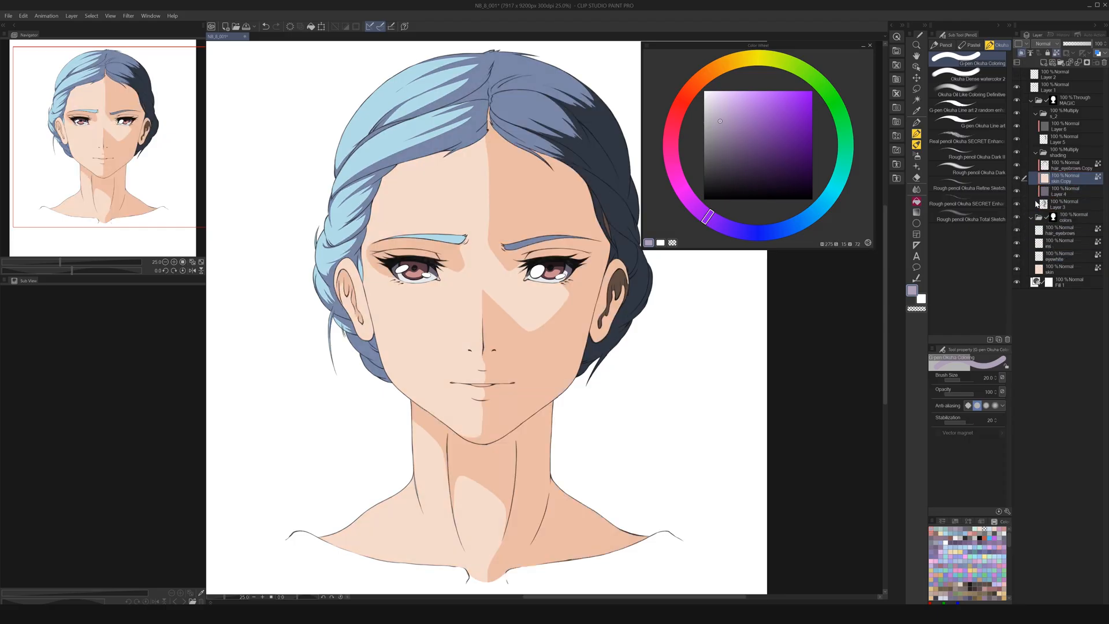
- Fill the skin copy with a reddish grey and lighten it to a pale greyish pink
{"action": "left_click", "coordinate": [712, 129]}
{"action": "left_click", "coordinate": [683, 101]}
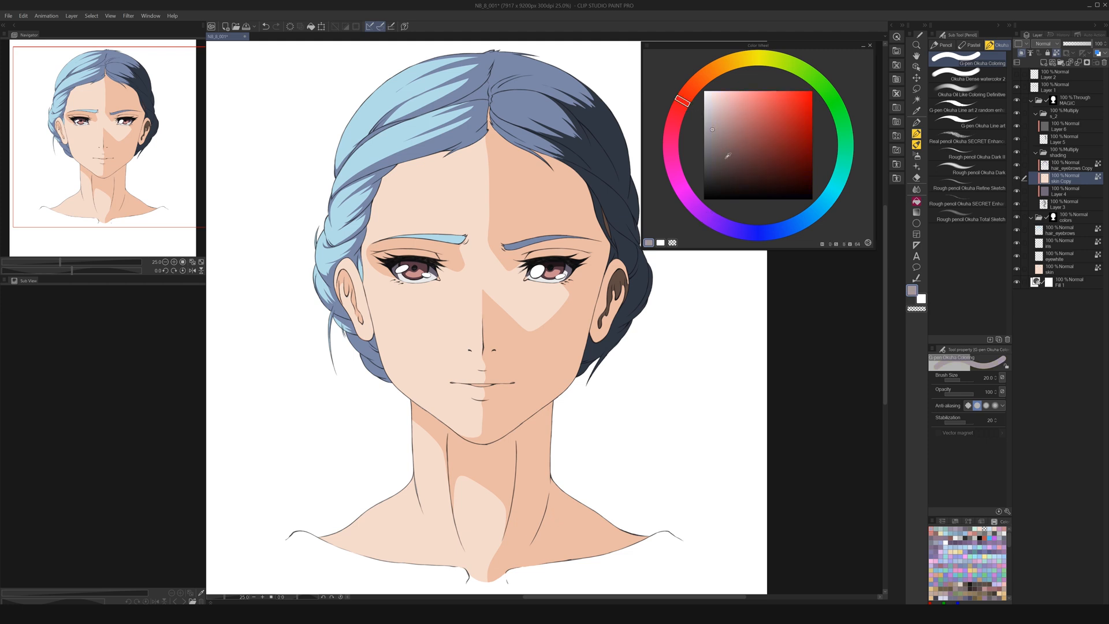
{"action": "key", "text": "alt+Delete"}
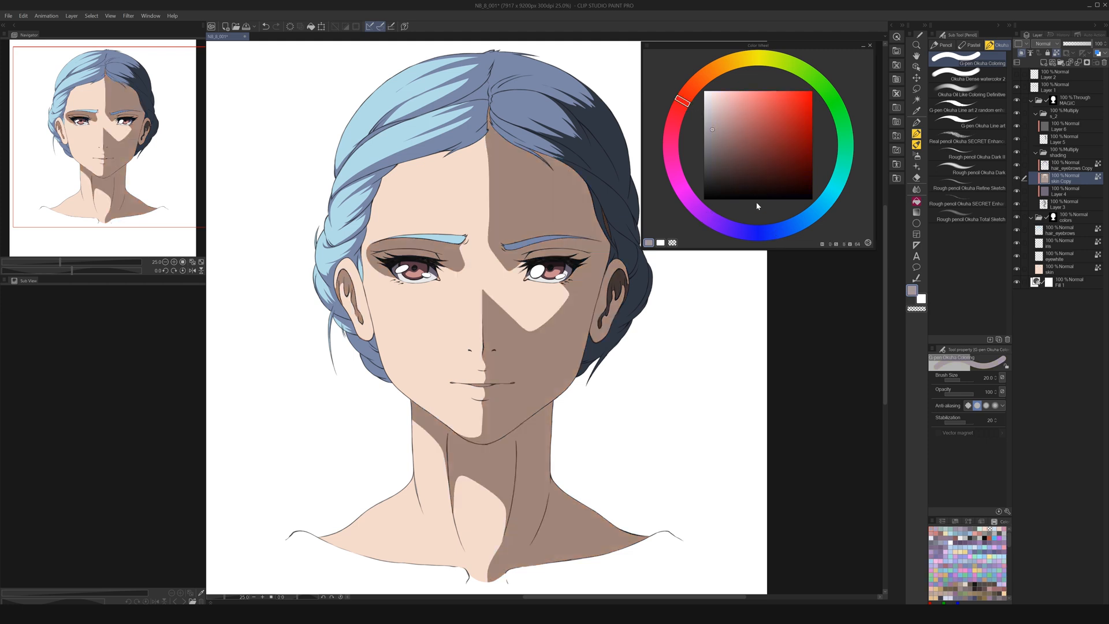
{"action": "left_click", "coordinate": [717, 119]}
{"action": "key", "text": "alt+Delete"}
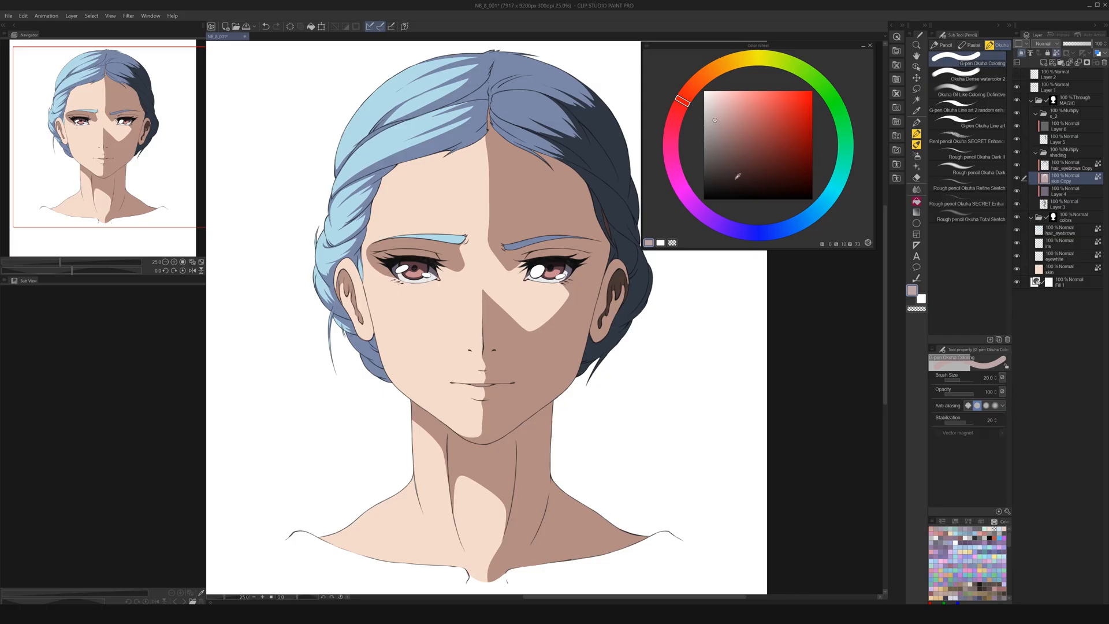
{"action": "left_click", "coordinate": [714, 116]}
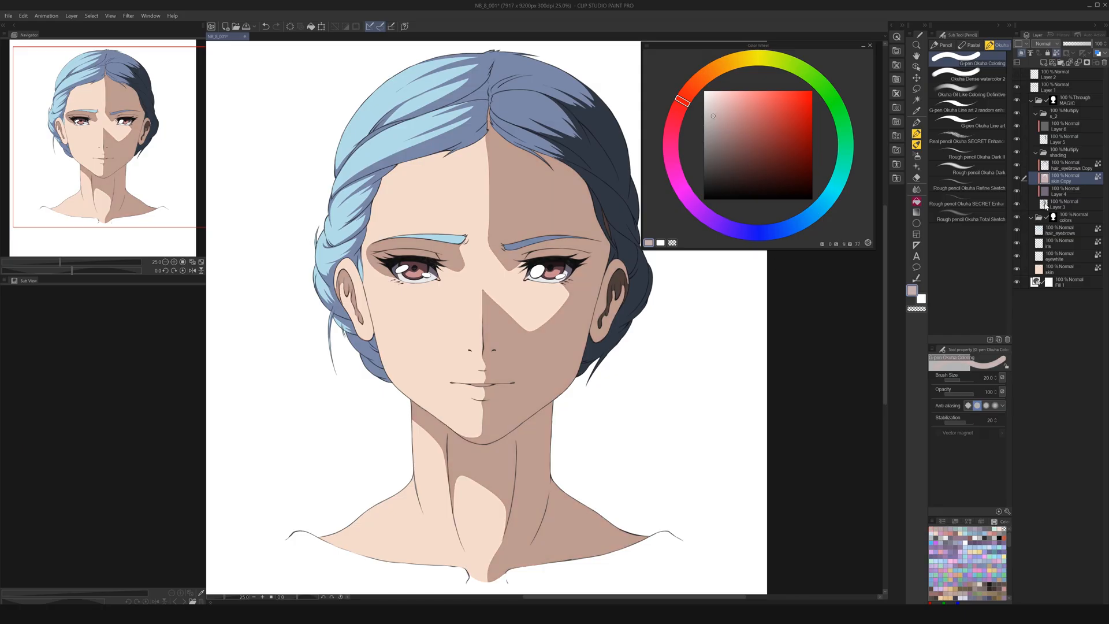
{"action": "key", "text": "alt+Delete"}
- On Layer 3, paint a small shadow around the nostril on the lit side of the face with brush size 60
{"action": "left_click", "coordinate": [1044, 205]}
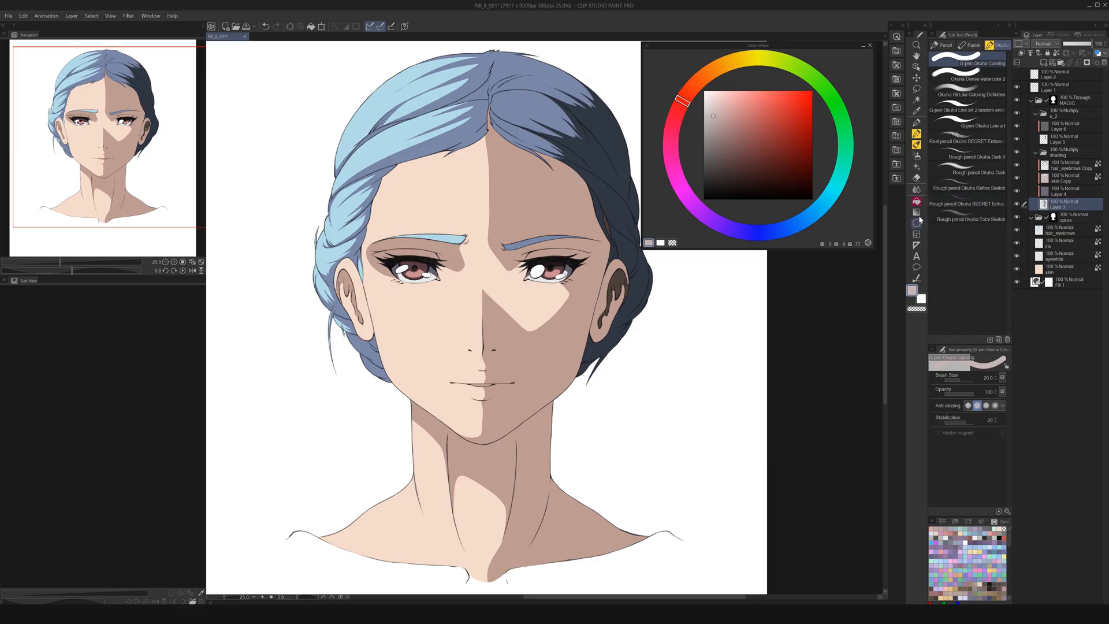
{"action": "left_click", "coordinate": [863, 46]}
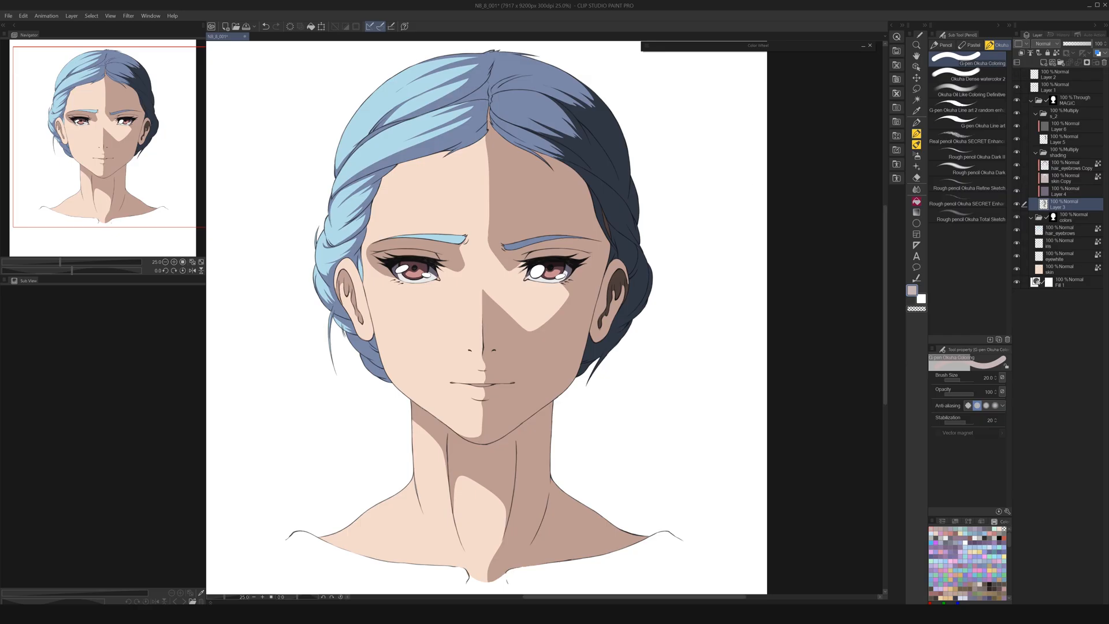
{"action": "scroll", "coordinate": [479, 345], "scroll_direction": "up", "scroll_amount": 2}
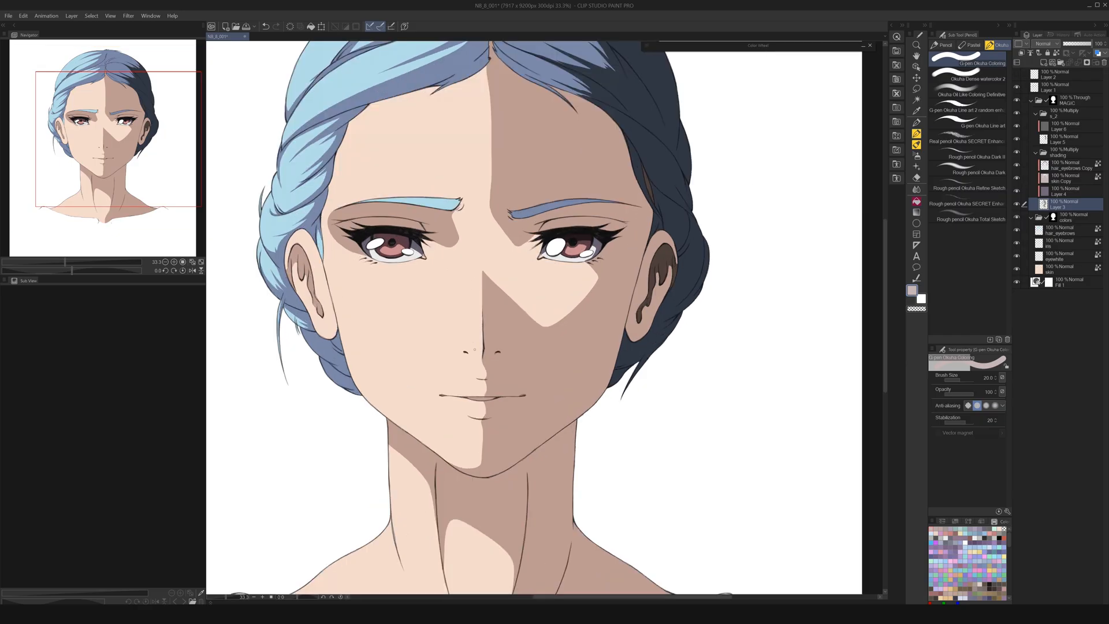
{"action": "key", "text": "bracketright"}
{"action": "key", "text": "bracketright"}
{"action": "key", "text": "bracketright"}
{"action": "key", "text": "bracketright"}
{"action": "left_click_drag", "start_coordinate": [467, 350], "coordinate": [468, 354]}
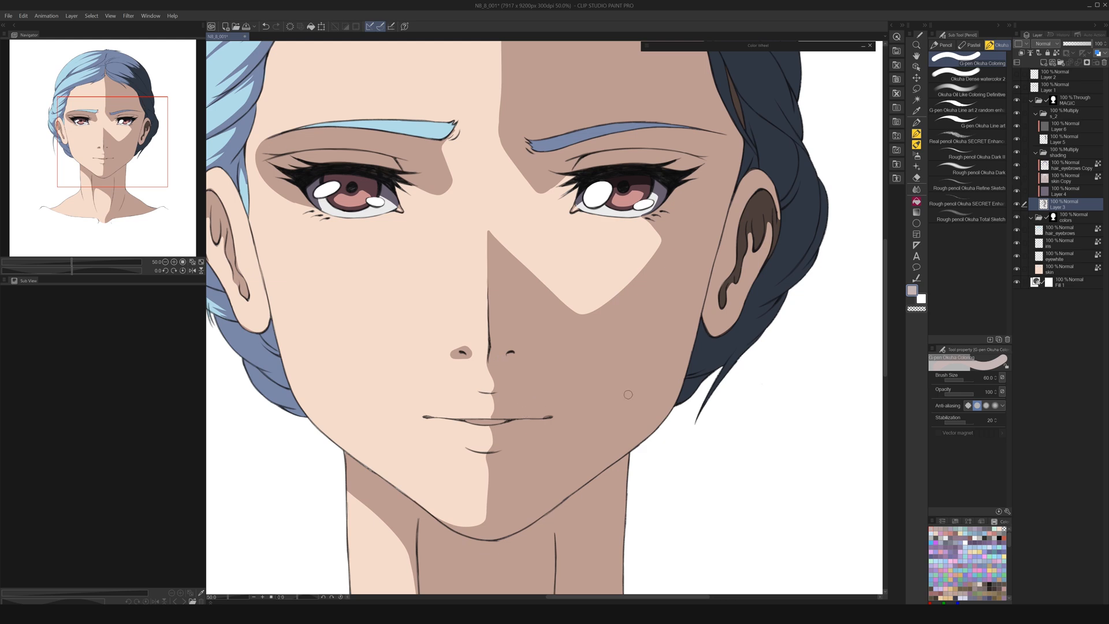
- Compare the face shadows with the skin copy hidden and shown
{"action": "left_click", "coordinate": [1017, 179]}
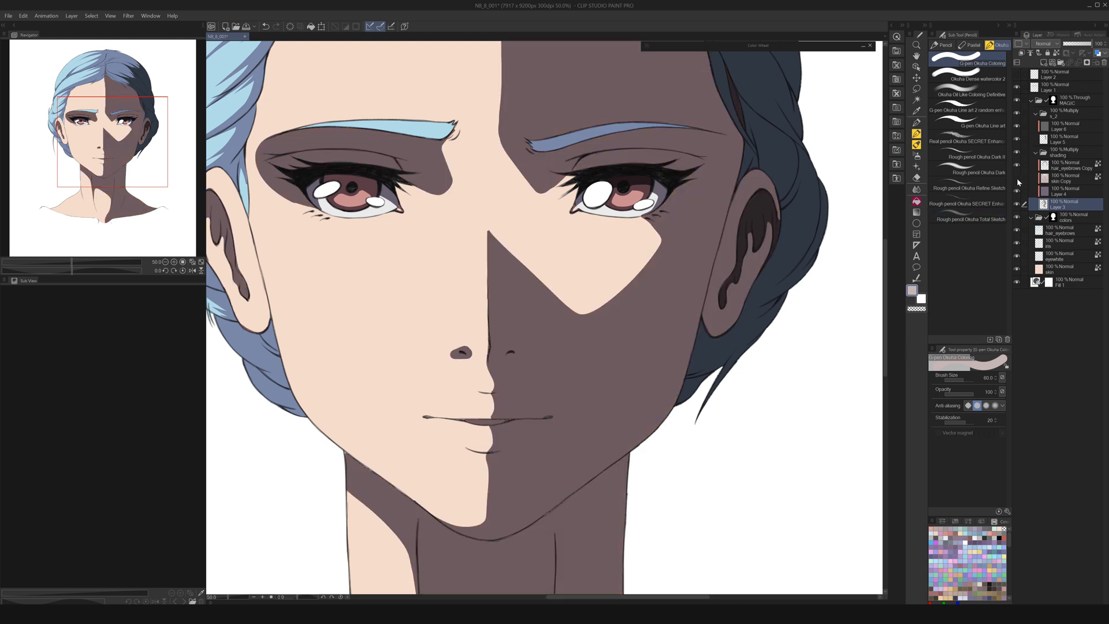
{"action": "left_click", "coordinate": [1017, 179]}
{"action": "left_click", "coordinate": [1017, 179]}
{"action": "left_click", "coordinate": [1017, 179]}
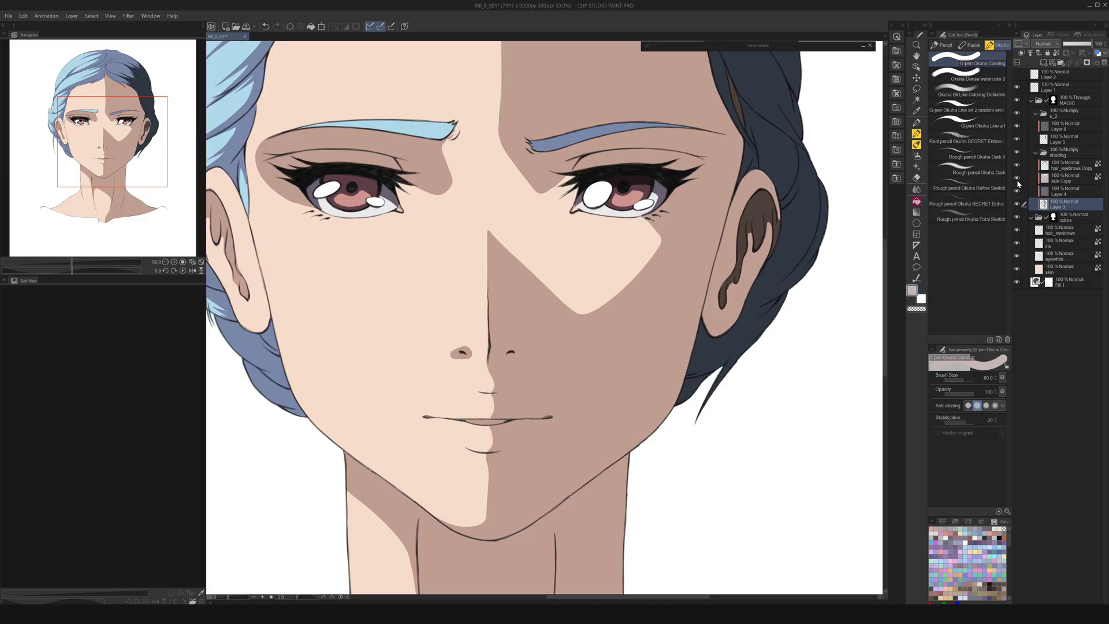
{"action": "scroll", "coordinate": [656, 312], "scroll_direction": "down", "scroll_amount": 1}
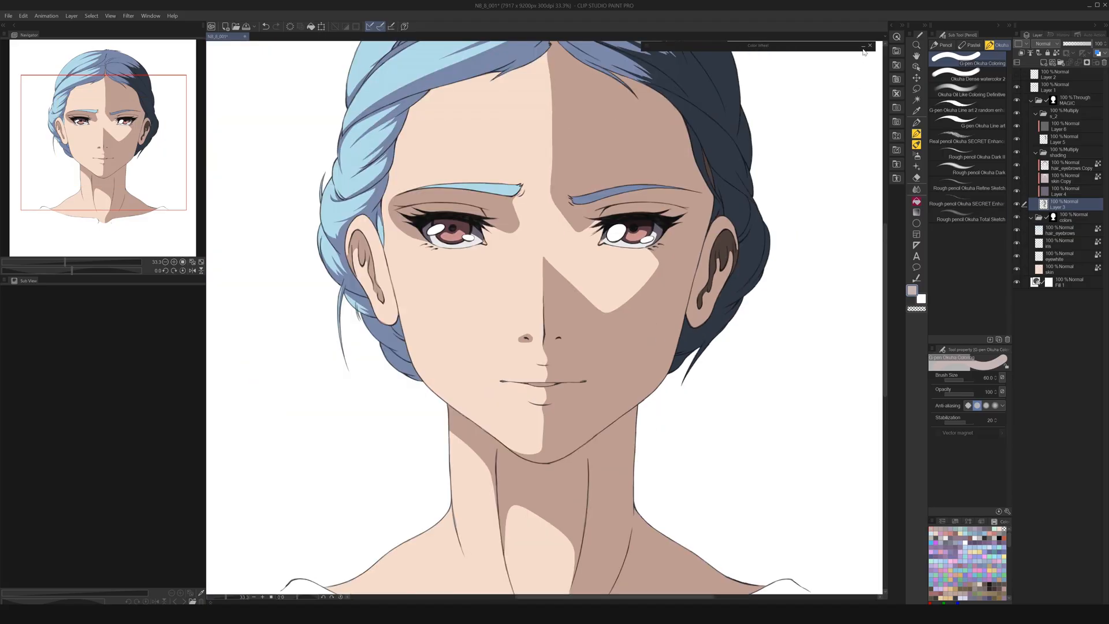
- Try test strokes on Layer 3 over the cheek in salmon red and the forehead in light blue, using brush size 120
{"action": "left_click", "coordinate": [864, 46]}
{"action": "left_click", "coordinate": [752, 105]}
{"action": "key", "text": "bracketright"}
{"action": "key", "text": "bracketright"}
{"action": "key", "text": "bracketright"}
{"action": "key", "text": "bracketright"}
{"action": "mouse_move", "coordinate": [486, 280]}
{"action": "left_mouse_down"}
{"action": "mouse_move", "coordinate": [461, 299]}
{"action": "mouse_move", "coordinate": [493, 278]}
{"action": "mouse_move", "coordinate": [489, 313]}
{"action": "left_mouse_up"}
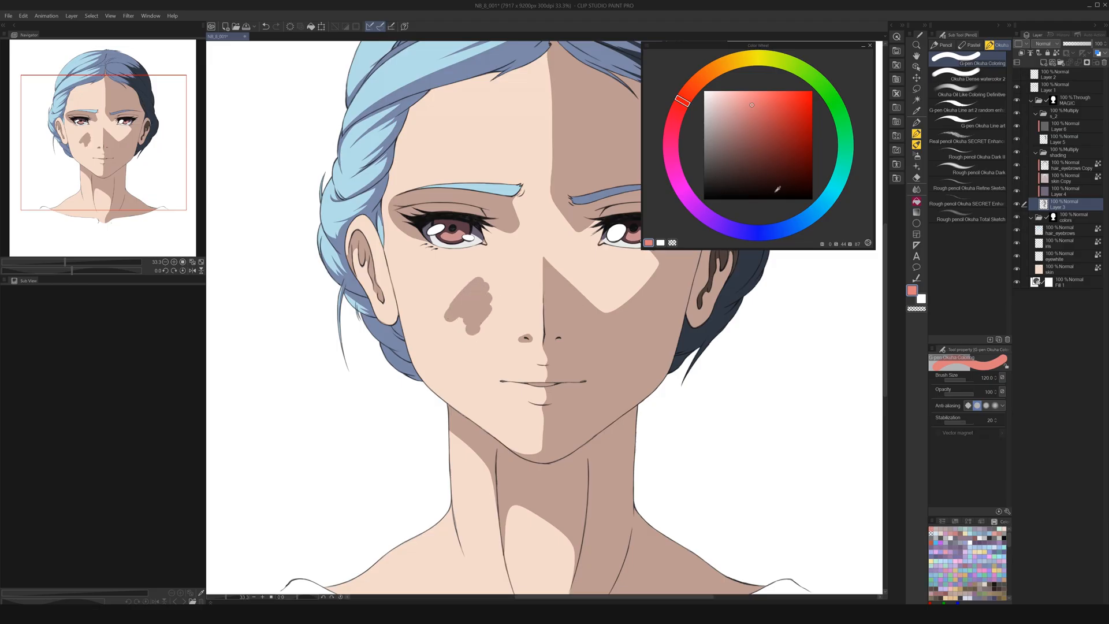
{"action": "left_click", "coordinate": [827, 198]}
{"action": "left_click_drag", "start_coordinate": [530, 124], "coordinate": [525, 171]}
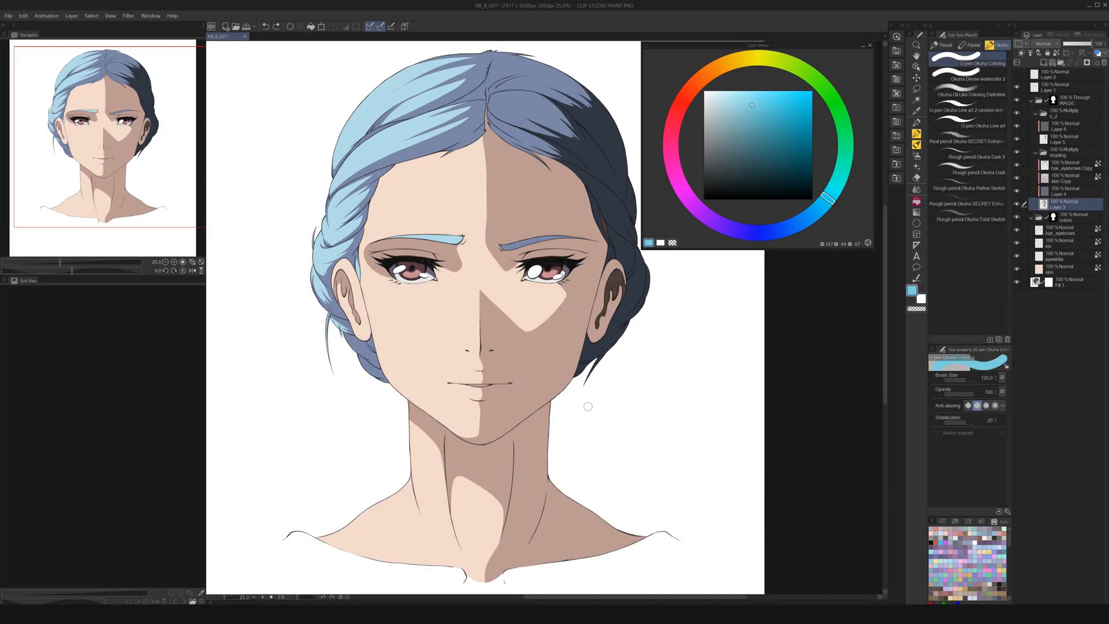
- Choose the Soft airbrush and add a new layer above hair_eyebrows in the colors folder
{"action": "left_click", "coordinate": [916, 155]}
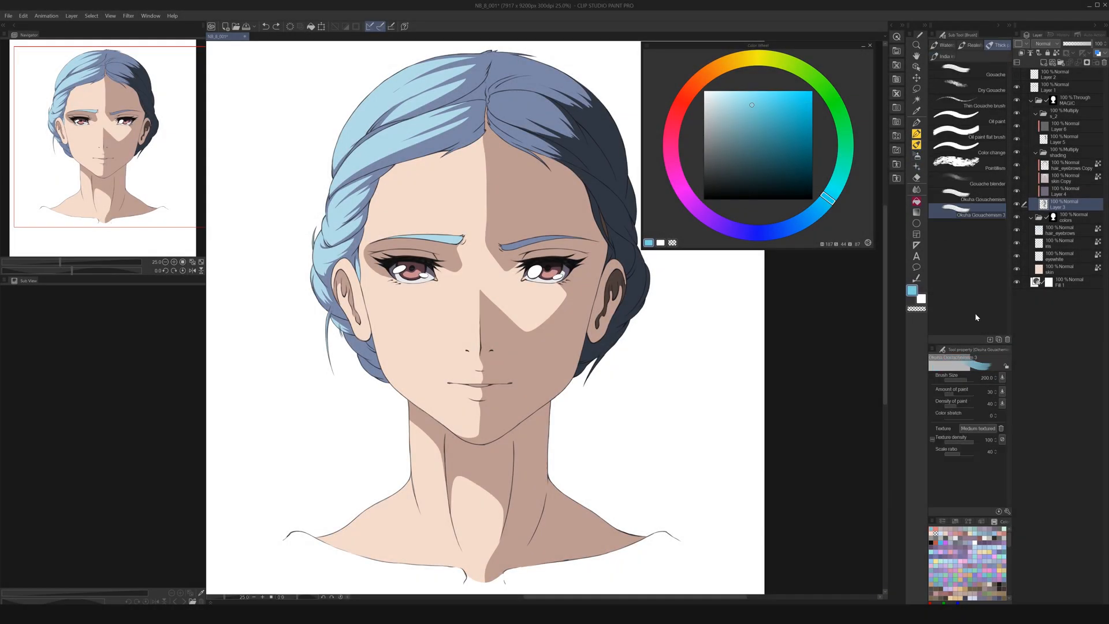
{"action": "left_click", "coordinate": [917, 155]}
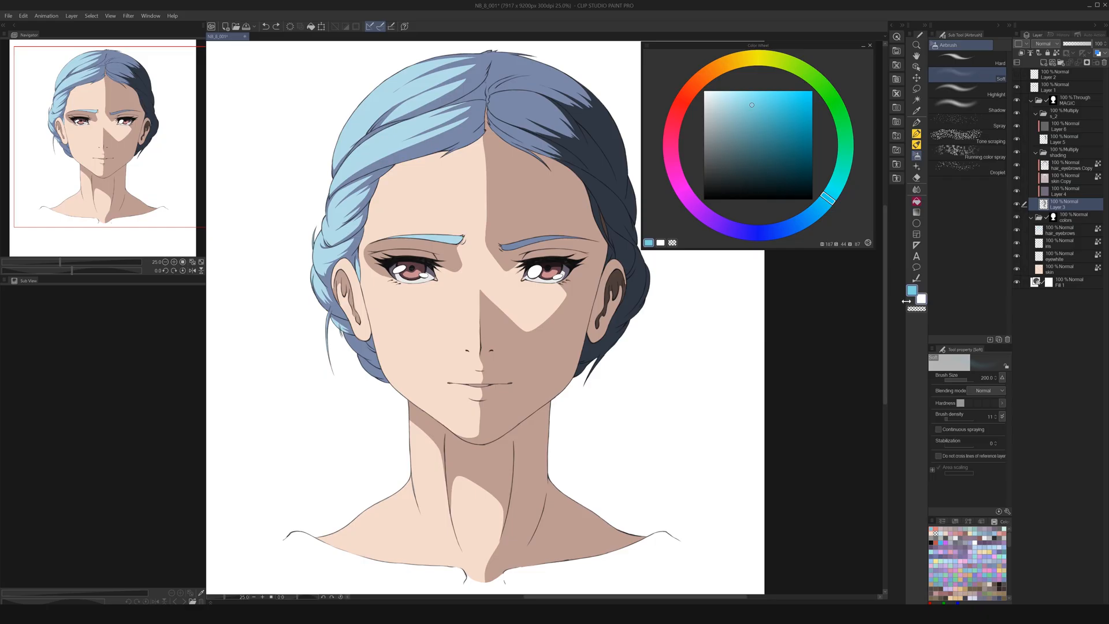
{"action": "left_click_drag", "start_coordinate": [700, 380], "coordinate": [688, 376]}
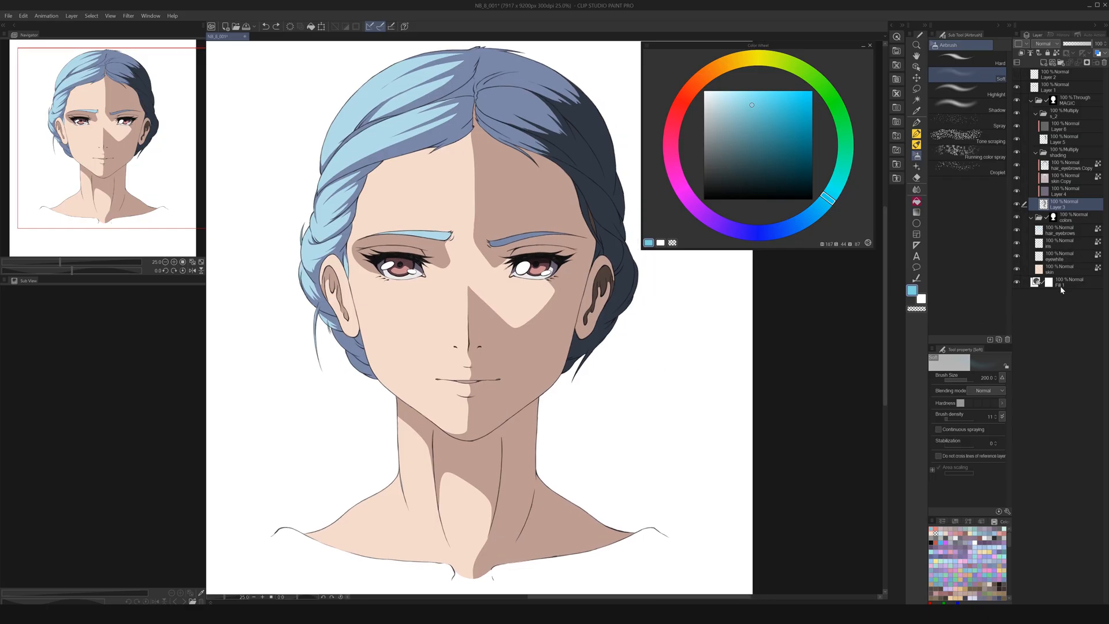
{"action": "left_click", "coordinate": [1057, 231]}
{"action": "left_click", "coordinate": [1044, 62]}
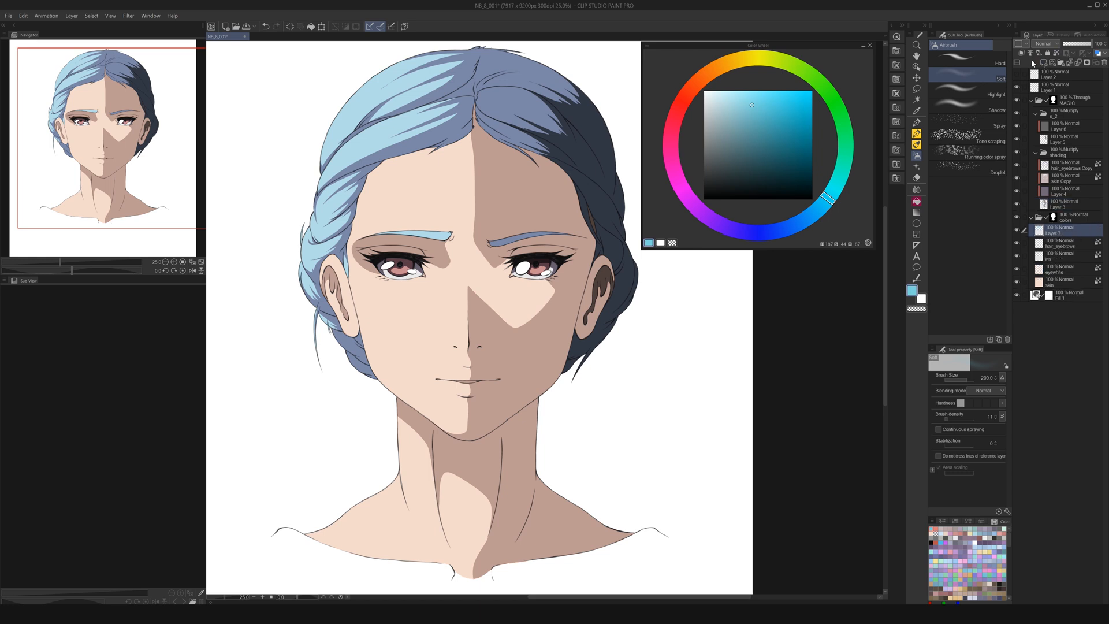
- Clip the new layer to the hair_eyebrows layer and set the drawing colour to muted purple
{"action": "left_click", "coordinate": [680, 185]}
{"action": "left_click", "coordinate": [727, 142]}
{"action": "key", "text": "]"}
{"action": "key", "text": "]"}
{"action": "key", "text": "]"}
{"action": "key", "text": "]"}
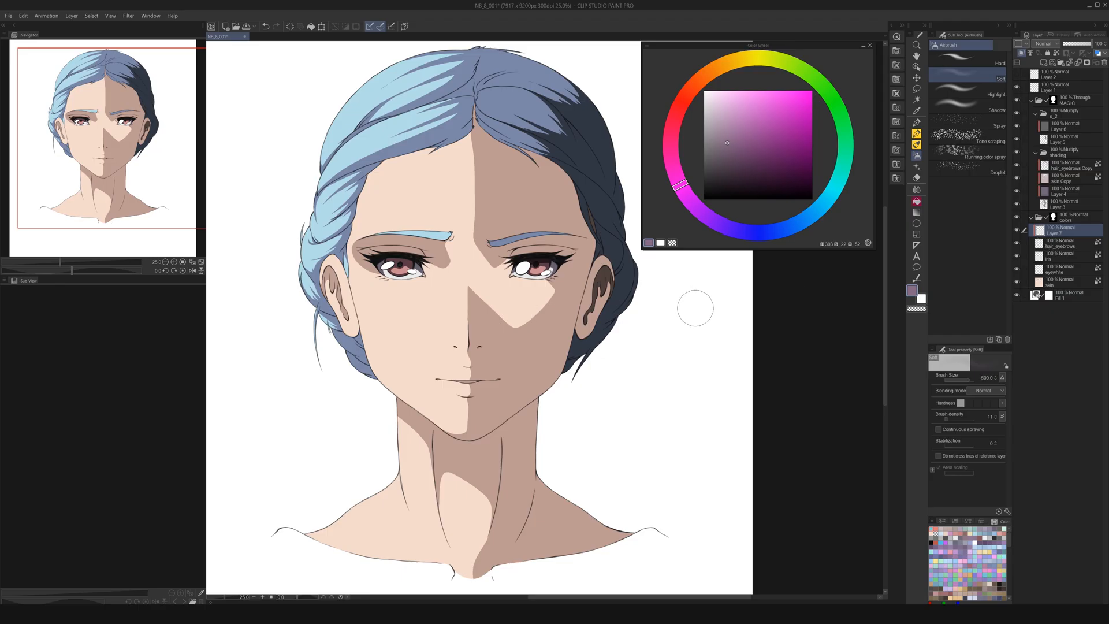
{"action": "left_click", "coordinate": [1062, 244]}
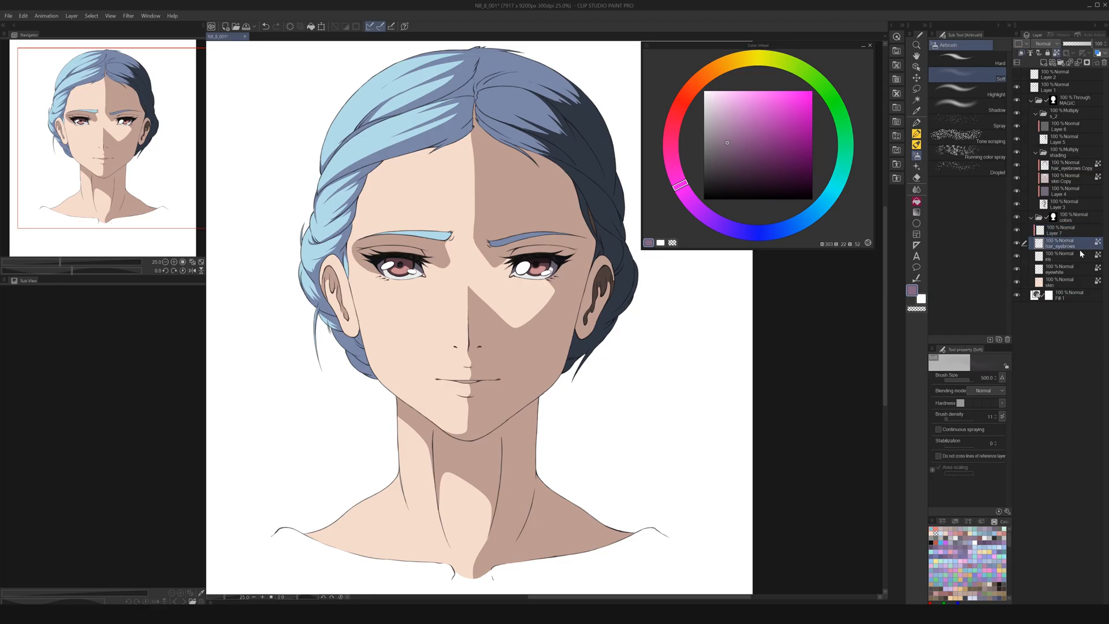
{"action": "left_click", "coordinate": [1052, 232]}
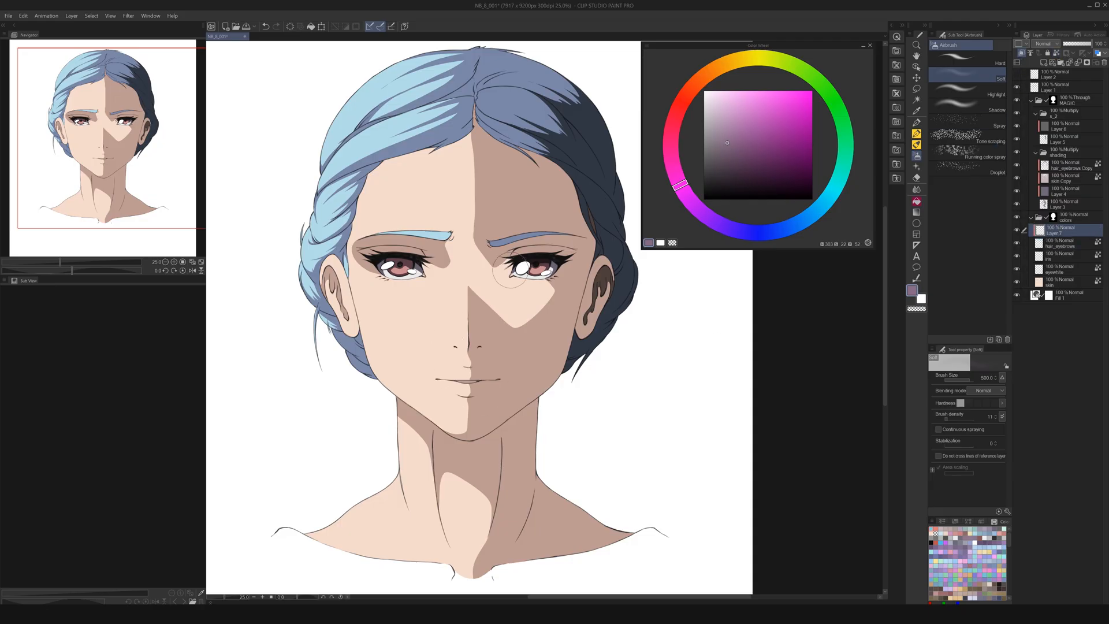
- Airbrush muted purple over the lower hair and braids on both sides of the head with brush size 1200
{"action": "key", "text": "]"}
{"action": "key", "text": "]"}
{"action": "key", "text": "]"}
{"action": "key", "text": "]"}
{"action": "key", "text": "]"}
{"action": "mouse_move", "coordinate": [331, 243]}
{"action": "left_mouse_down"}
{"action": "mouse_move", "coordinate": [352, 335]}
{"action": "mouse_move", "coordinate": [331, 251]}
{"action": "mouse_move", "coordinate": [374, 364]}
{"action": "mouse_move", "coordinate": [335, 297]}
{"action": "mouse_move", "coordinate": [342, 217]}
{"action": "mouse_move", "coordinate": [336, 341]}
{"action": "mouse_move", "coordinate": [342, 201]}
{"action": "mouse_move", "coordinate": [342, 274]}
{"action": "left_mouse_up"}
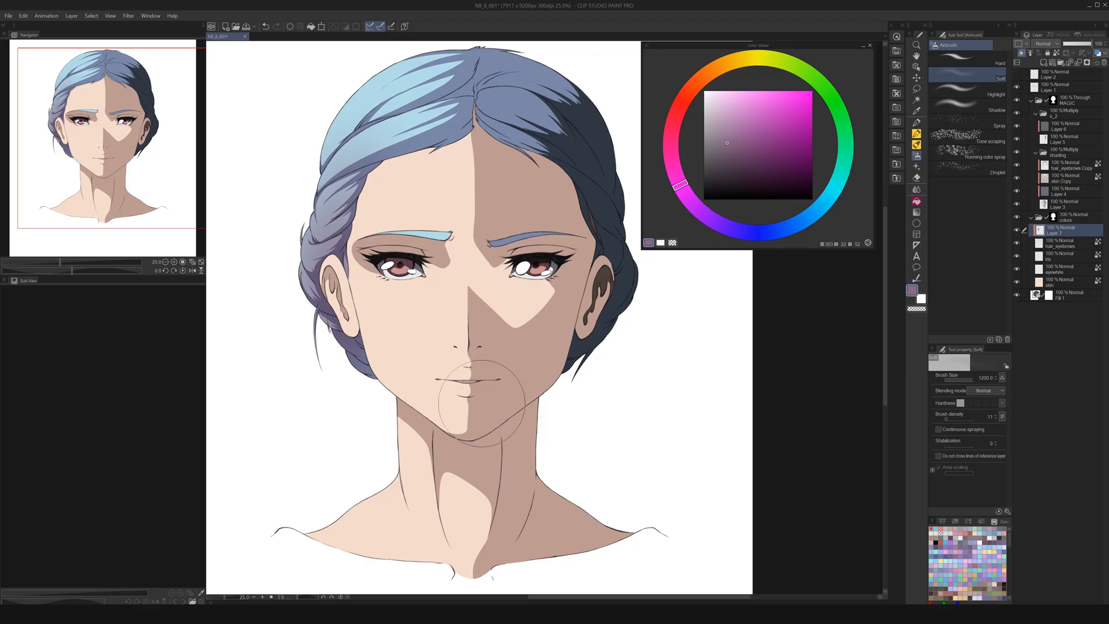
{"action": "left_click_drag", "start_coordinate": [630, 249], "coordinate": [614, 305]}
{"action": "left_click_drag", "start_coordinate": [598, 229], "coordinate": [577, 358]}
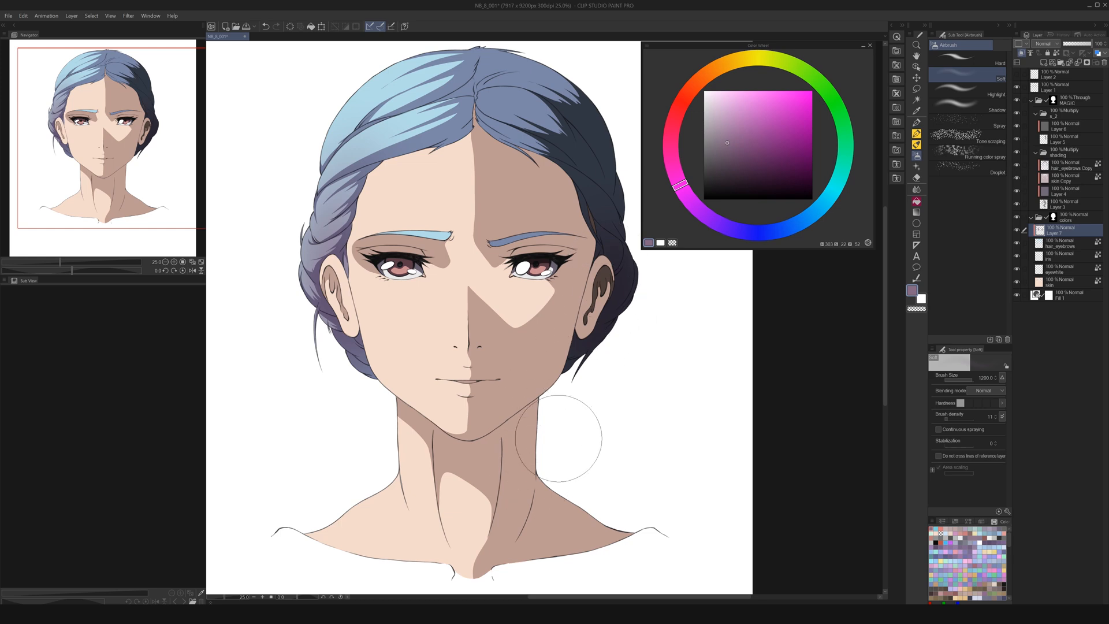